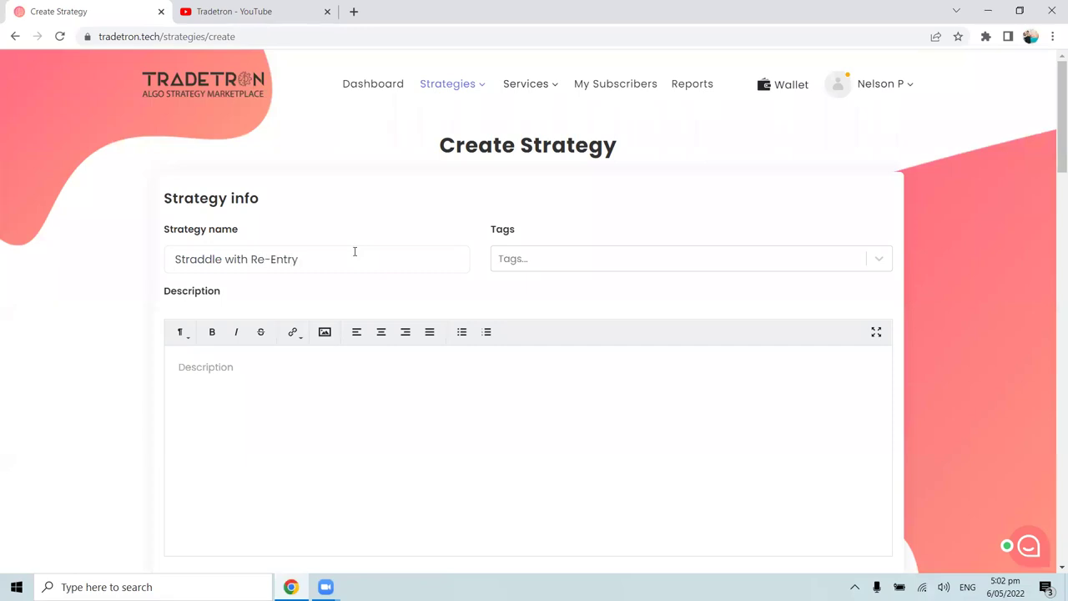
Step: Tag the strategy with EarnTheta
left_click(544, 267)
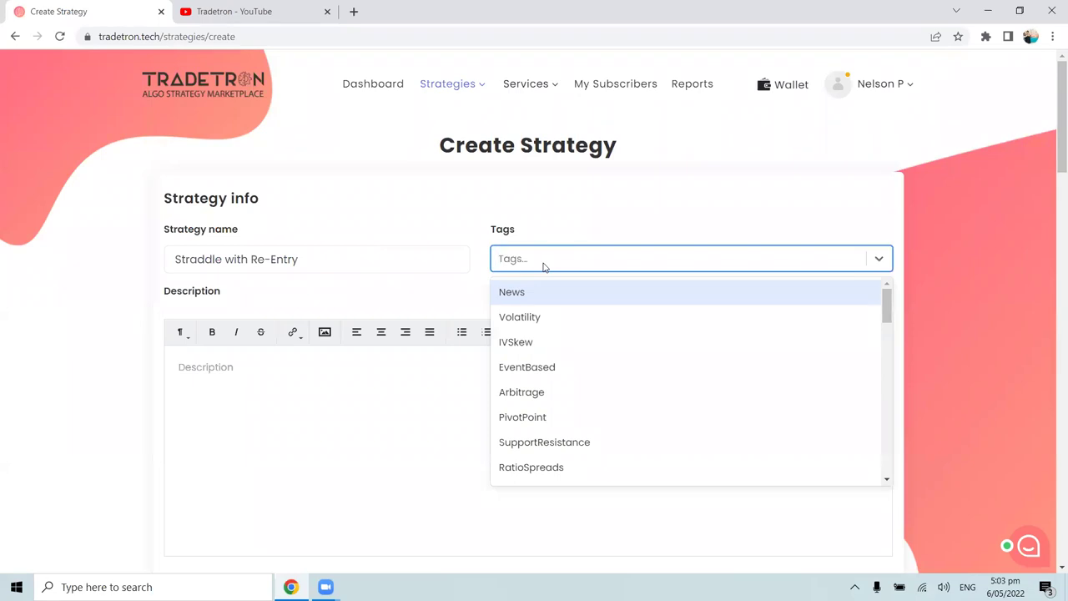
type("th")
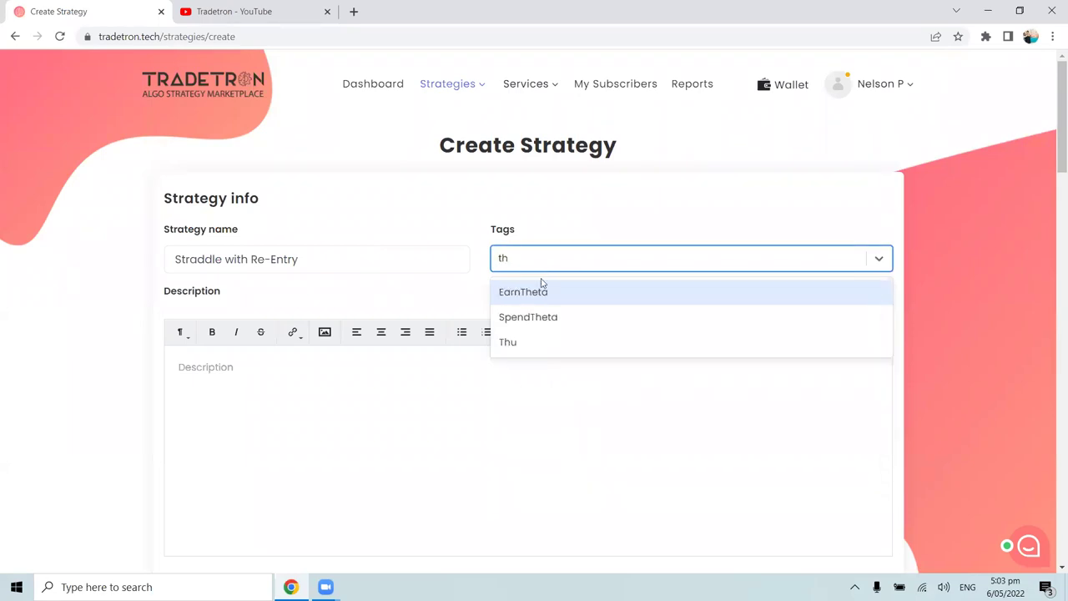
left_click(542, 292)
Step: Describe the strategy as 'Straddle Sell with Rentry' and create it
left_click(239, 434)
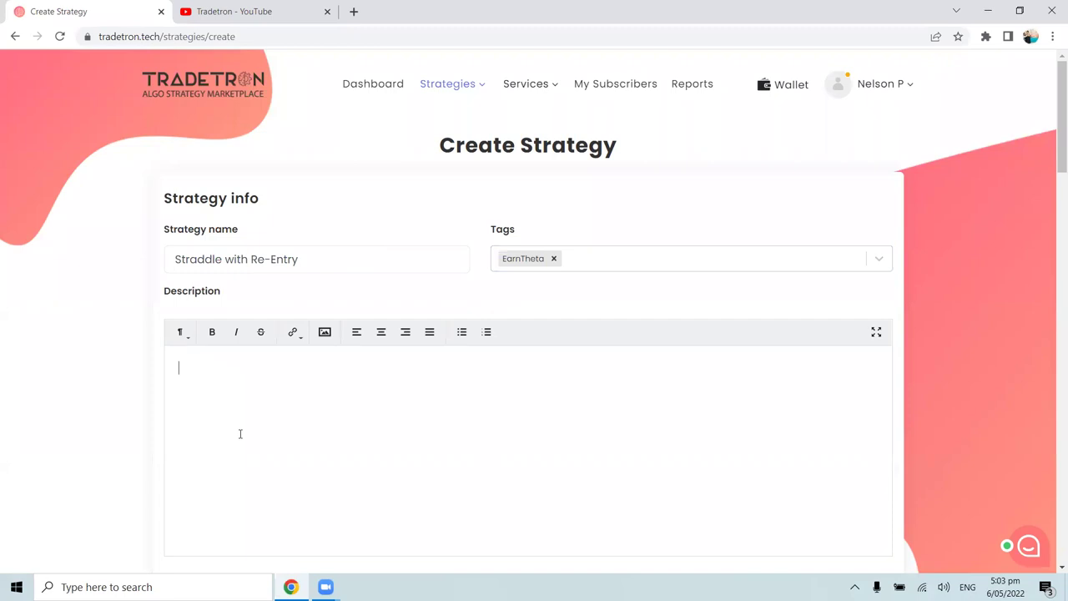
scroll(240, 434, "down", 2)
scroll(239, 434, "up", 1)
type("Strad")
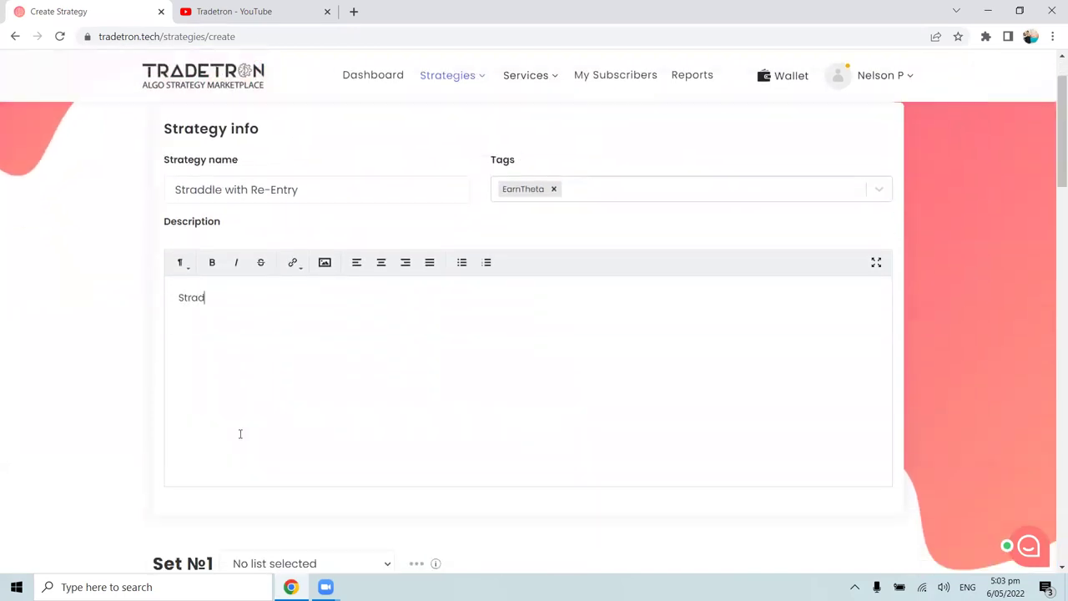
type("dle Sell with Rentry")
scroll(239, 434, "down", 7)
scroll(247, 430, "down", 10)
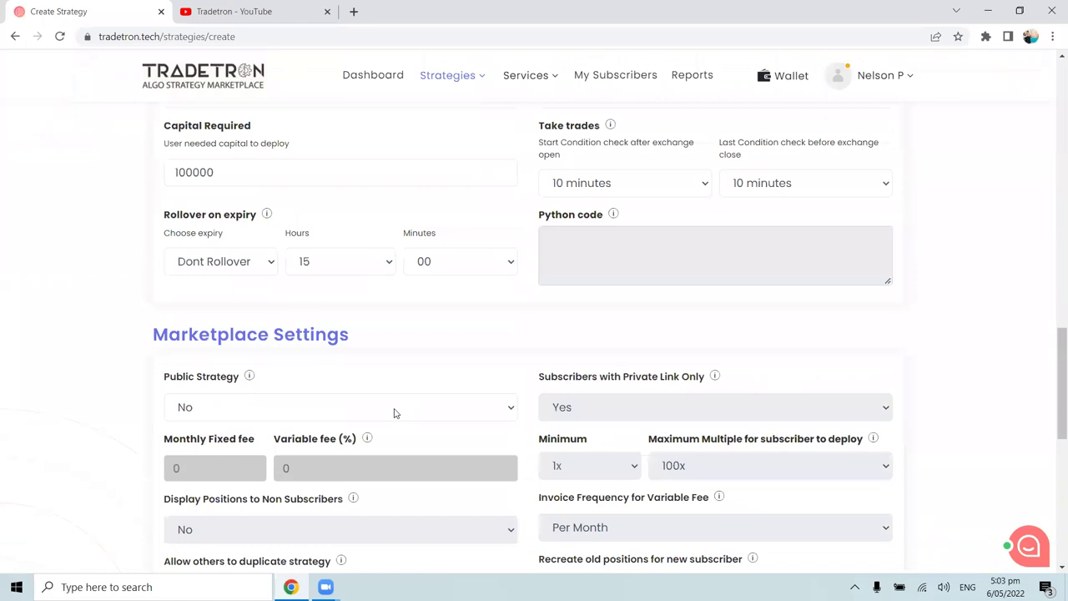
left_click(524, 166)
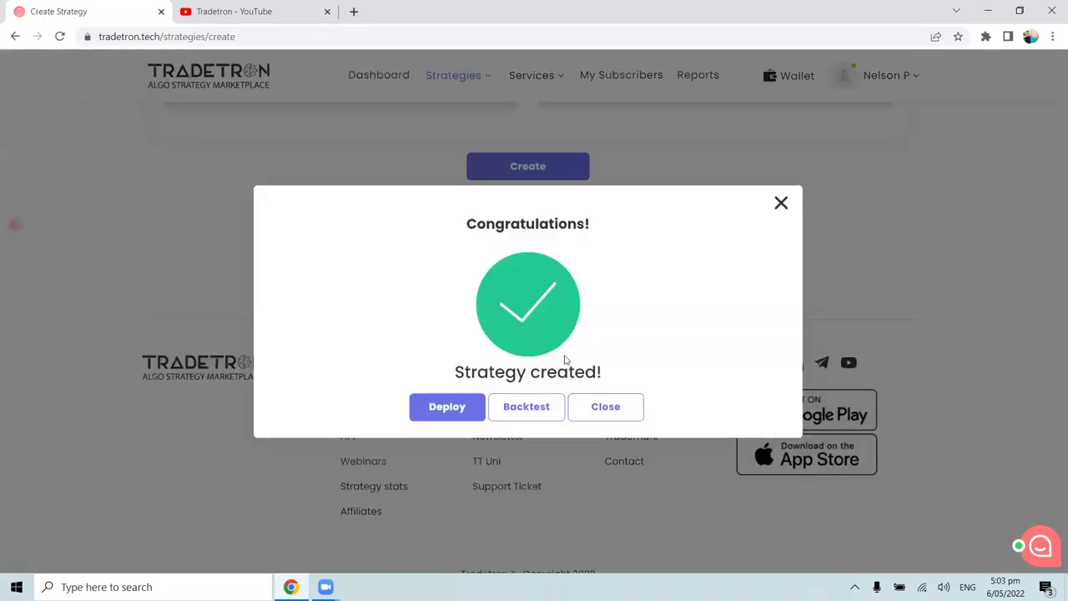
Step: Dismiss the Congratulations dialog and scroll to Set №1's empty Entry section on the edit page
left_click(598, 409)
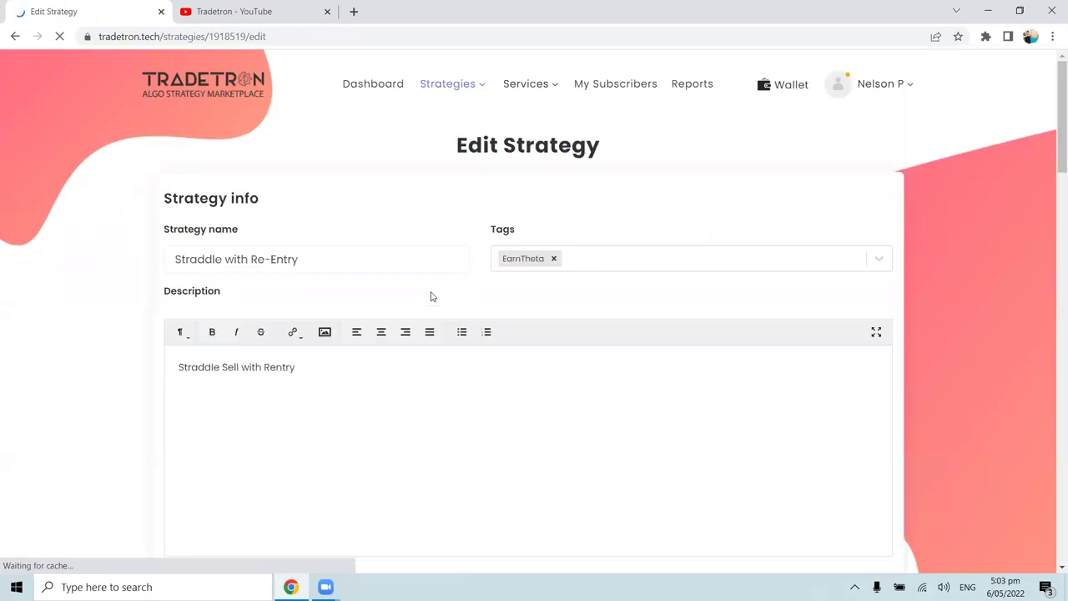
scroll(432, 292, "down", 2)
scroll(431, 287, "down", 20)
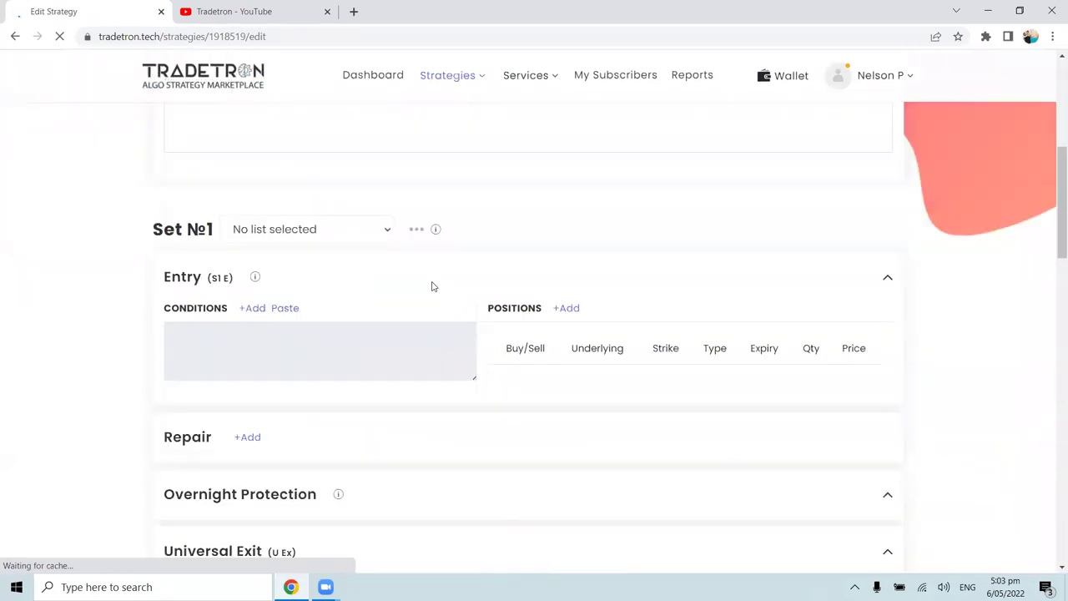
scroll(532, 292, "up", 18)
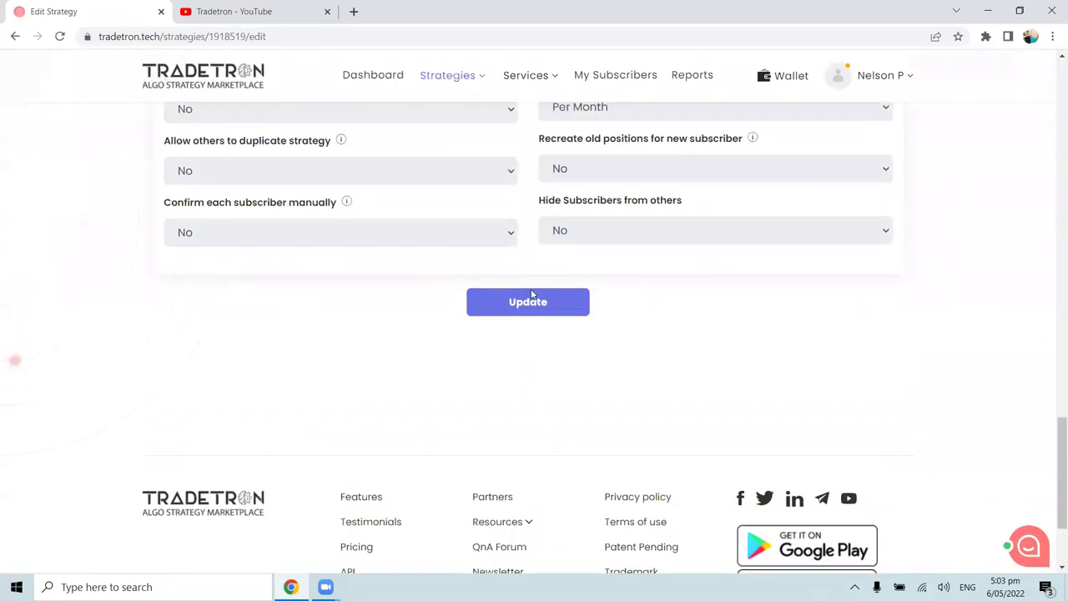
scroll(532, 289, "up", 2)
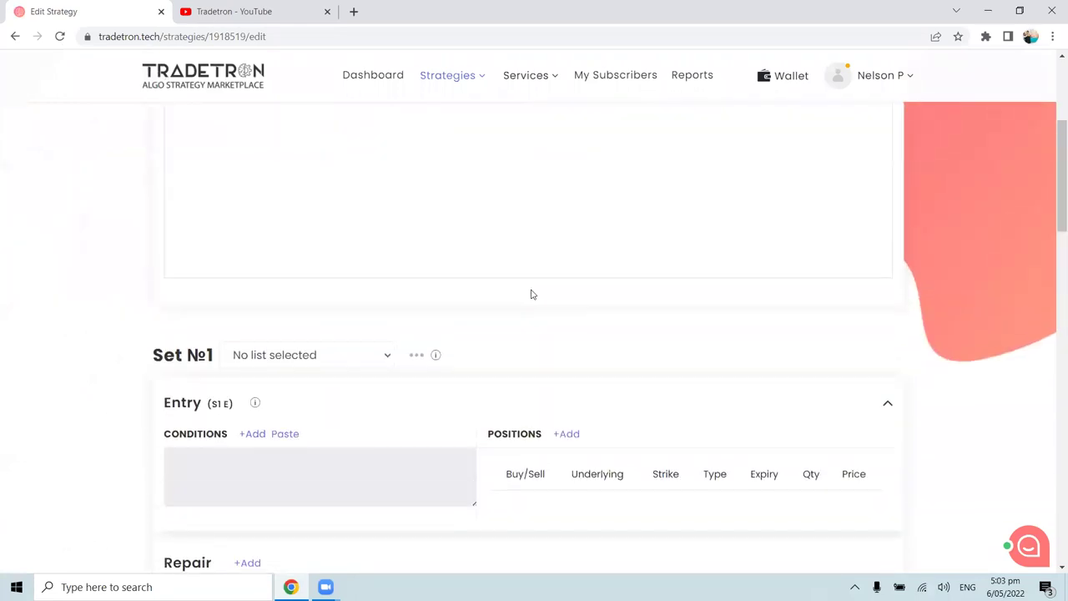
scroll(509, 359, "down", 1)
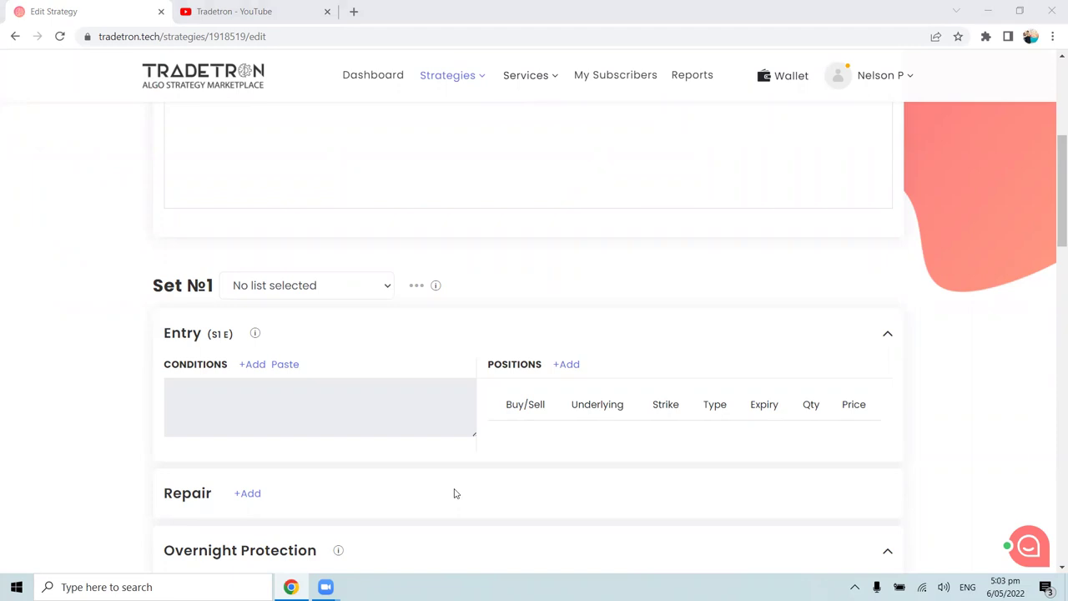
scroll(376, 358, "up", 3)
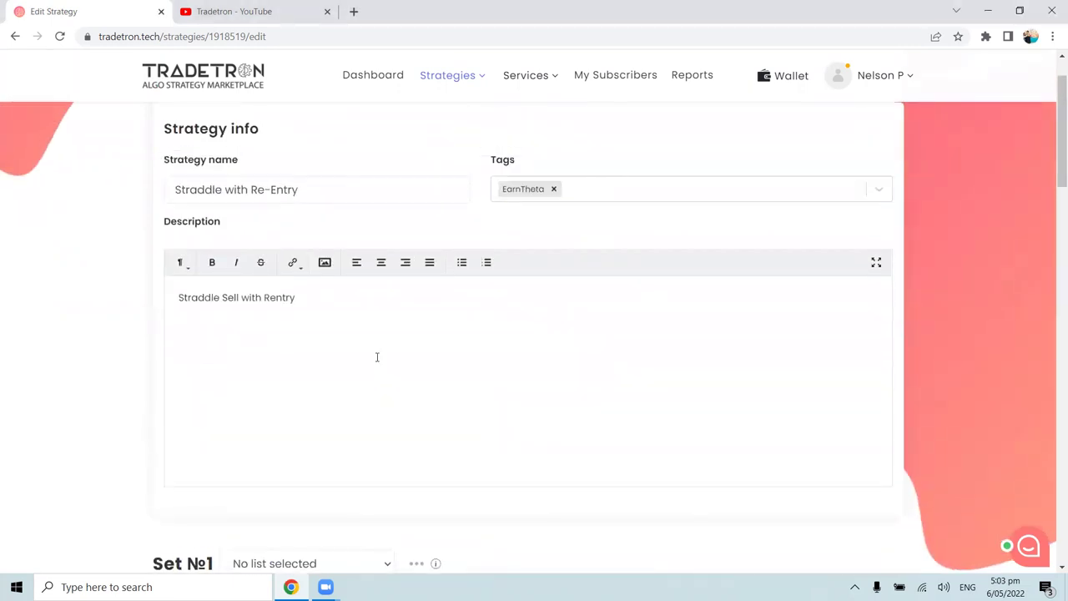
scroll(326, 238, "down", 4)
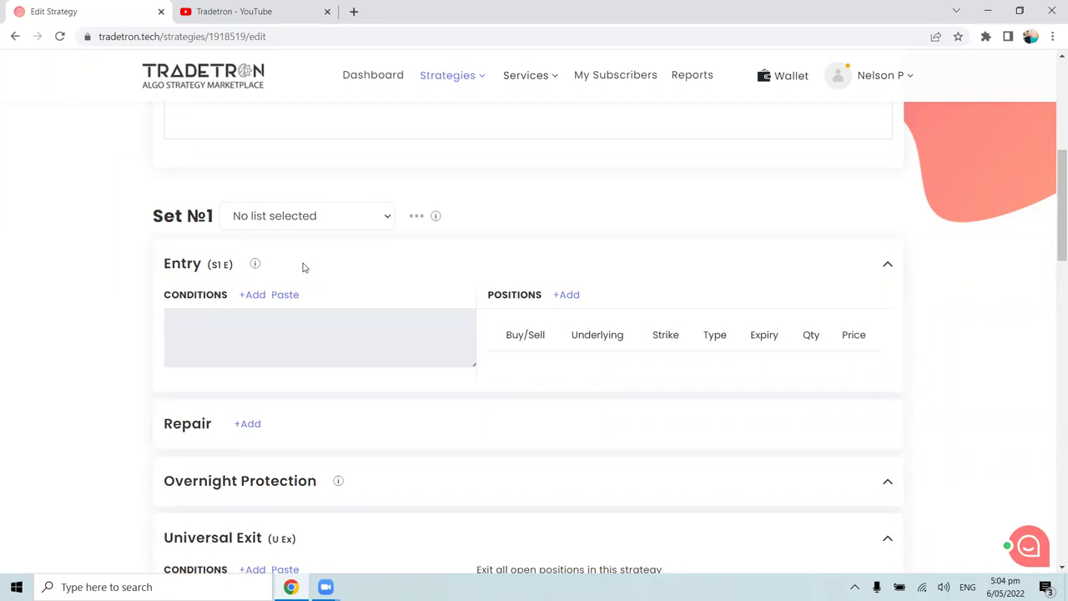
Step: Start Set №1's entry conditions with the Time keyword on the NSE exchange
left_click(254, 298)
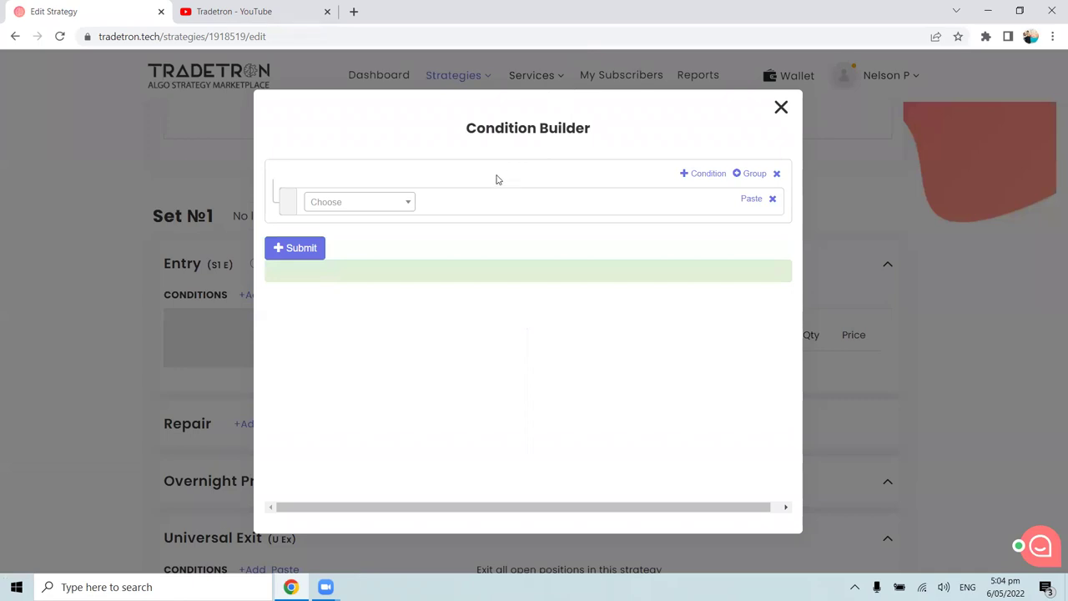
left_click(372, 208)
type("Time")
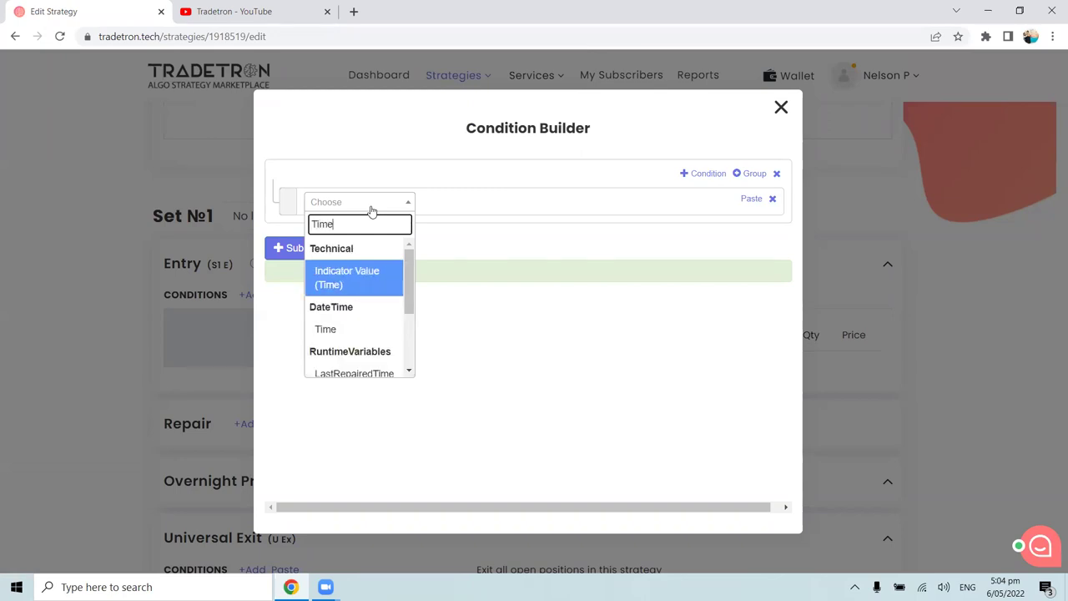
left_click(366, 329)
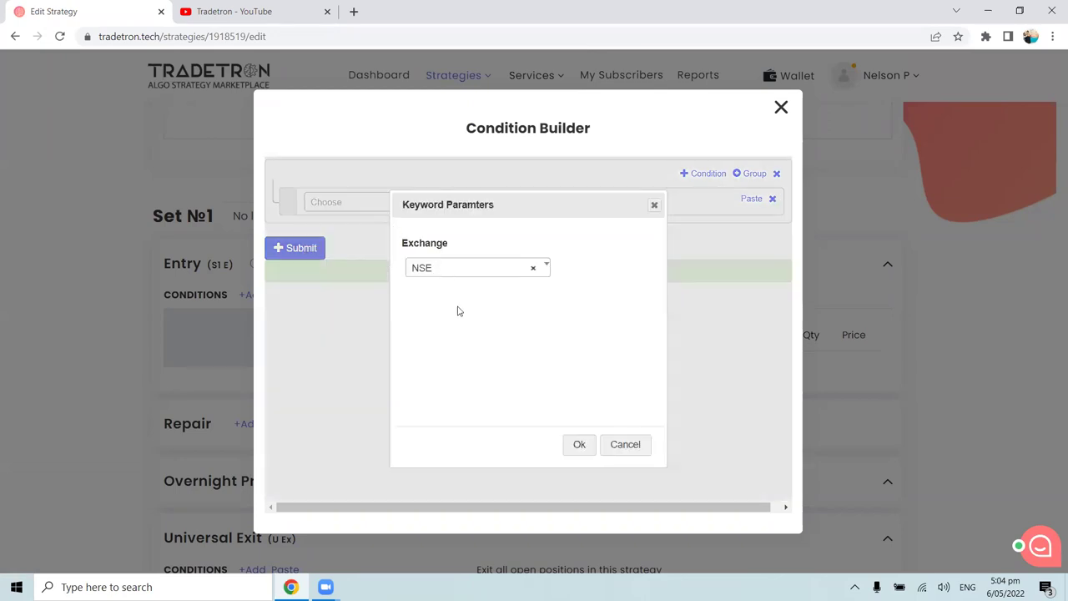
left_click(576, 444)
Step: Complete the first condition as Time >= Number 925 and add a second condition row
left_click(381, 207)
type(">")
left_click(359, 294)
left_click(357, 206)
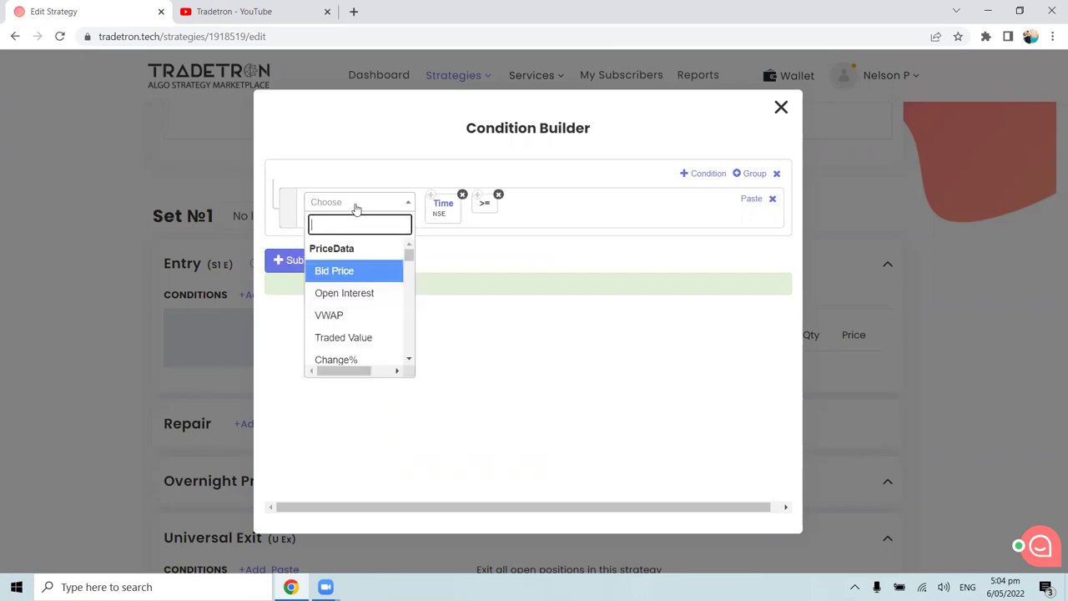
type("Number")
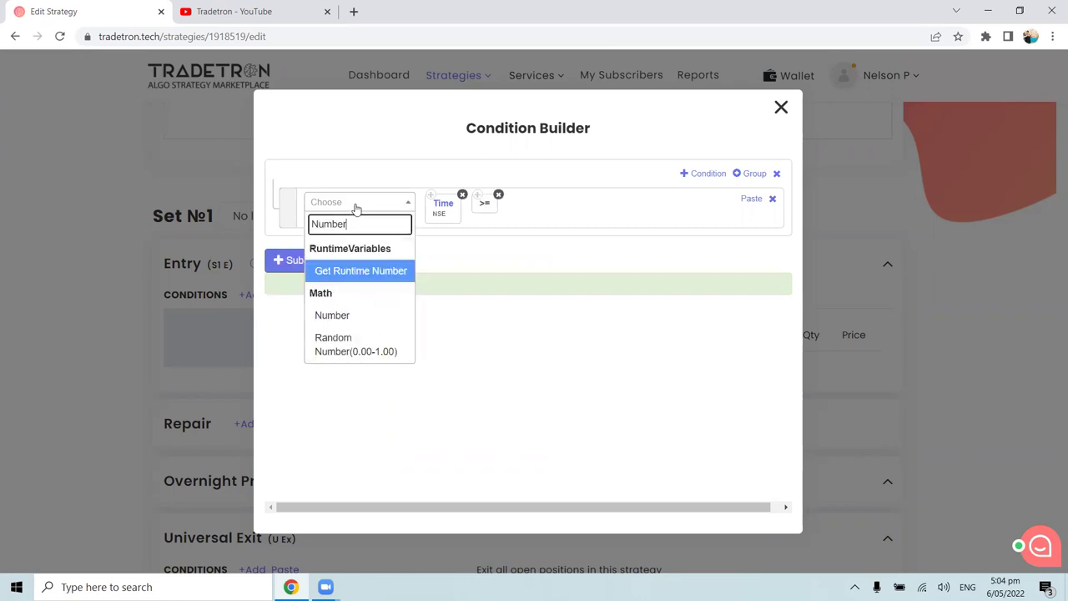
left_click(350, 314)
type("925")
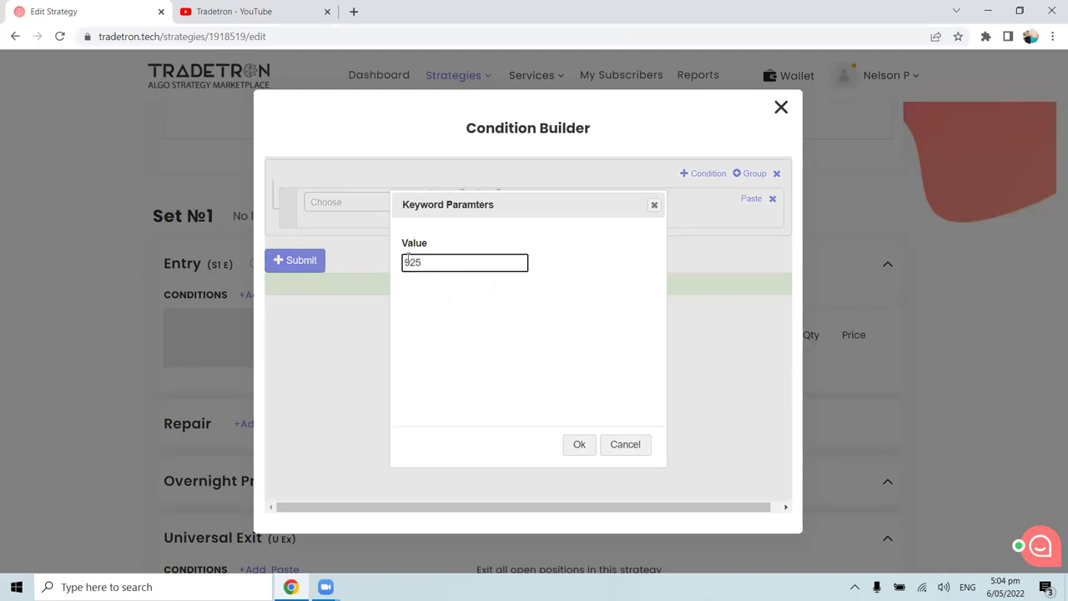
left_click(577, 446)
left_click(699, 174)
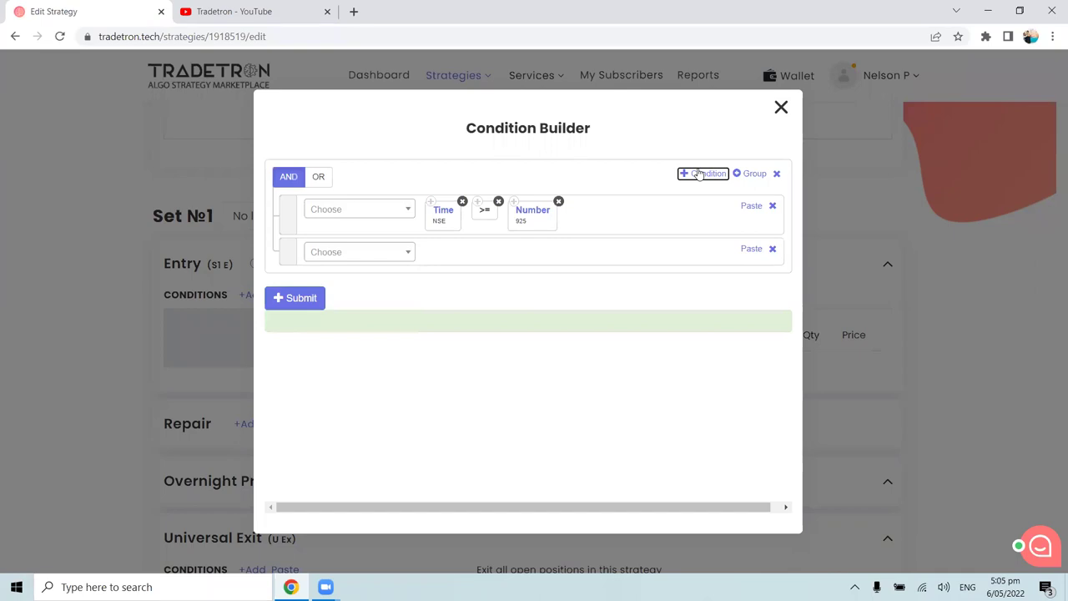
Step: Use Positions Detail for the second condition with type Entry, transaction S and CE instruments
left_click(372, 258)
type("Pos")
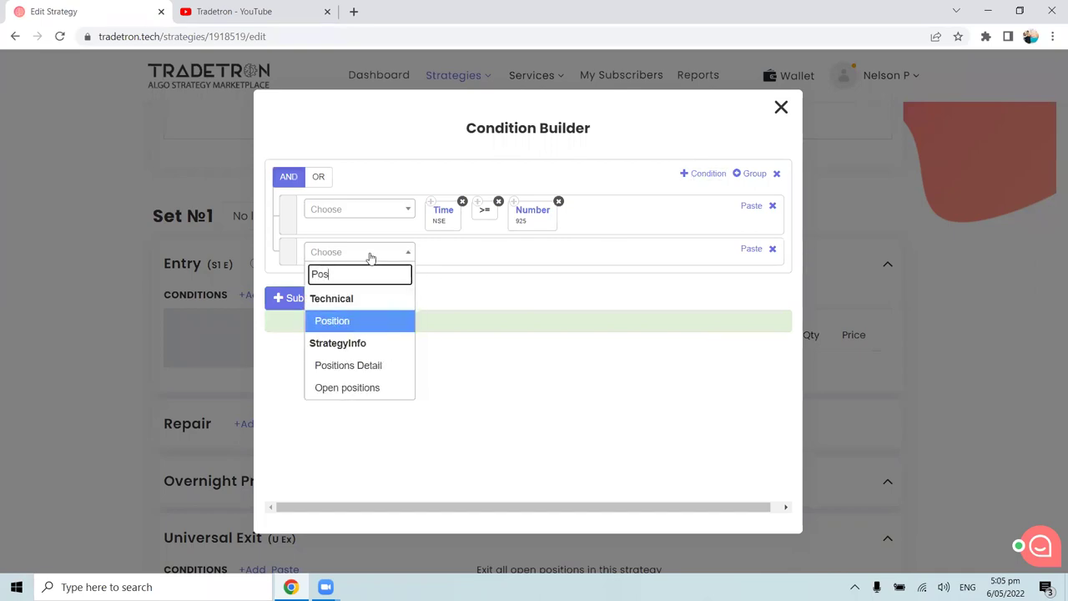
type("itions")
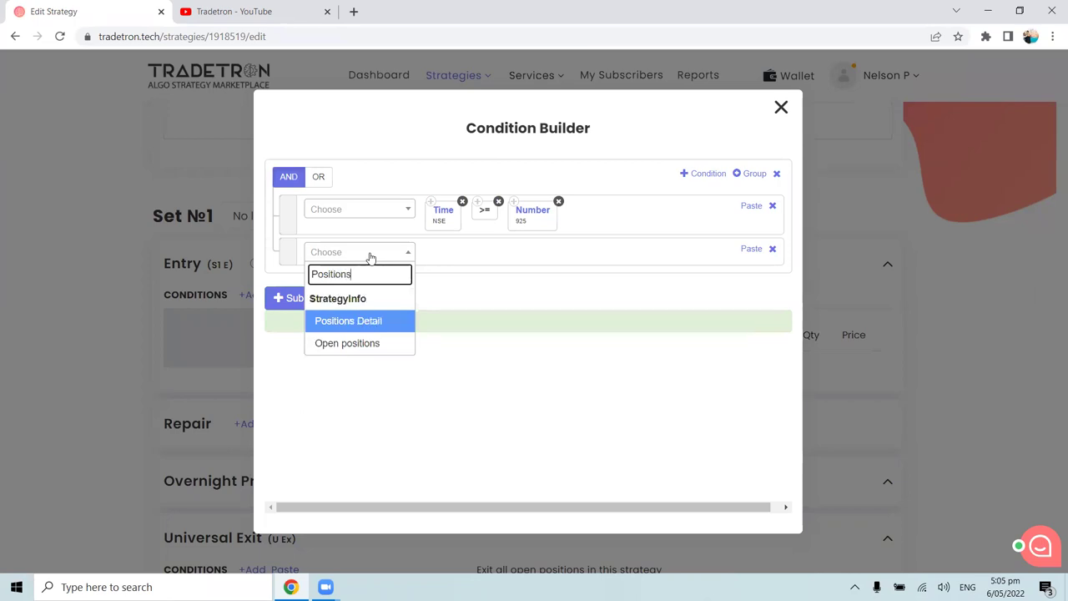
left_click(375, 326)
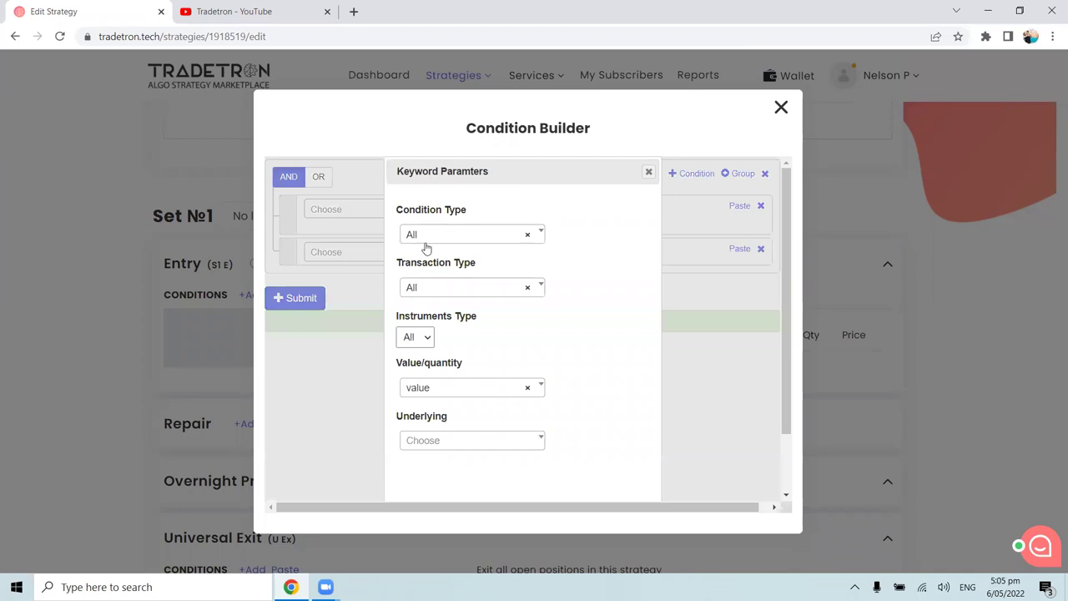
left_click(423, 238)
left_click(424, 307)
left_click(423, 293)
type("S")
left_click(421, 345)
left_click(417, 337)
left_click(411, 368)
scroll(422, 367, "down", 1)
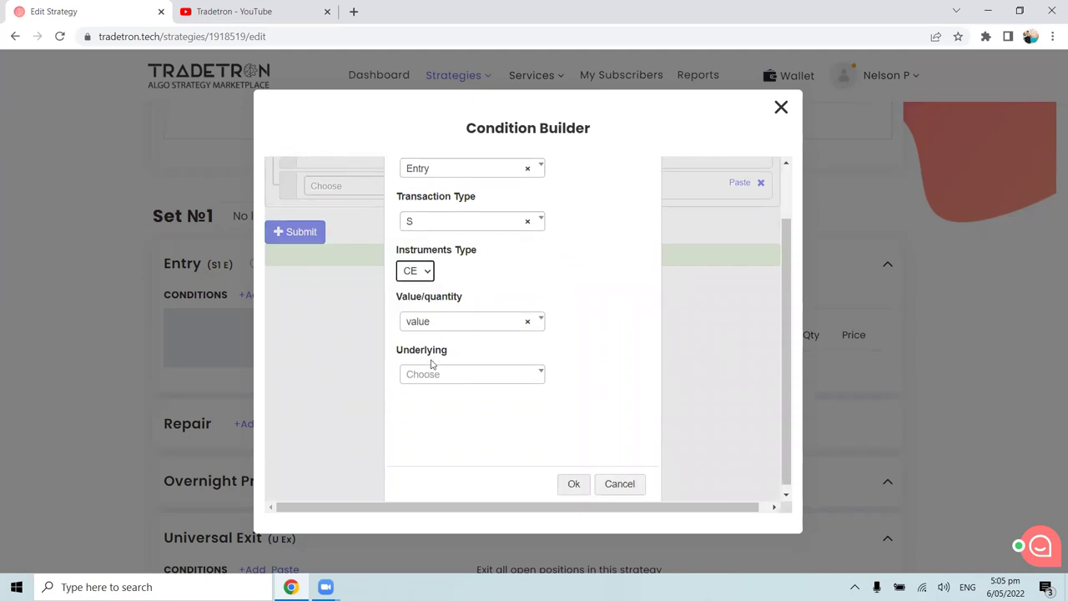
Step: Measure the positions by quantity with NIFTY BANK as the underlying
left_click(433, 325)
left_click(421, 389)
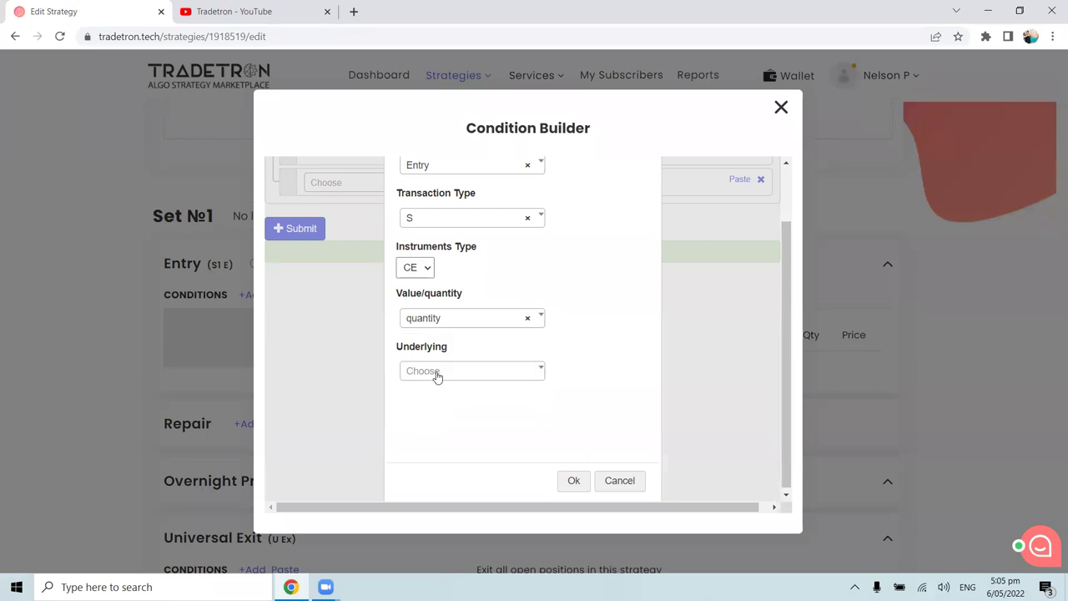
left_click(437, 374)
type("nify")
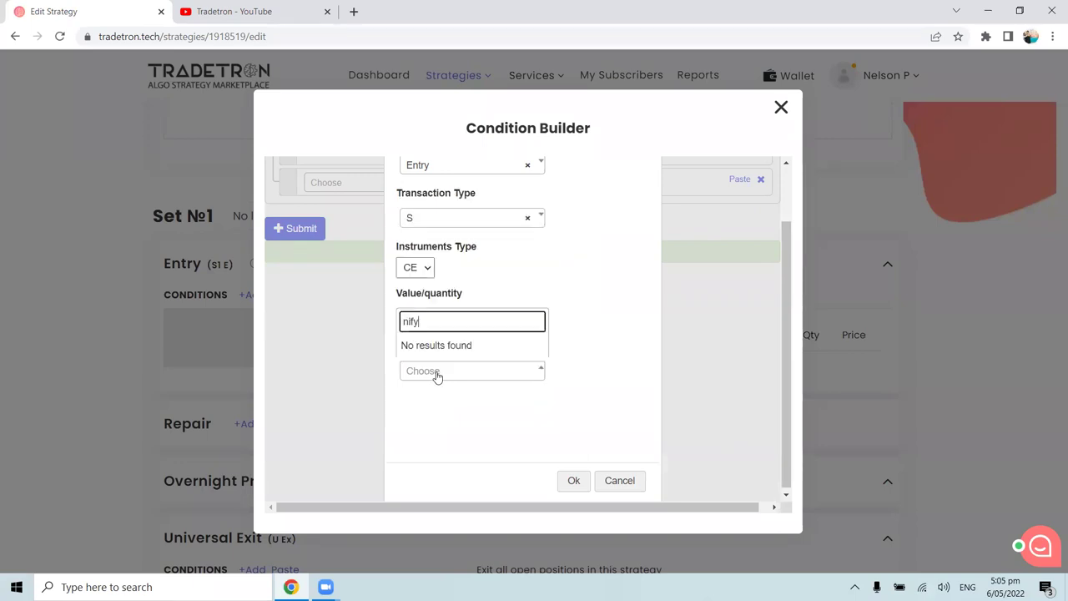
key("BackSpace")
type("t")
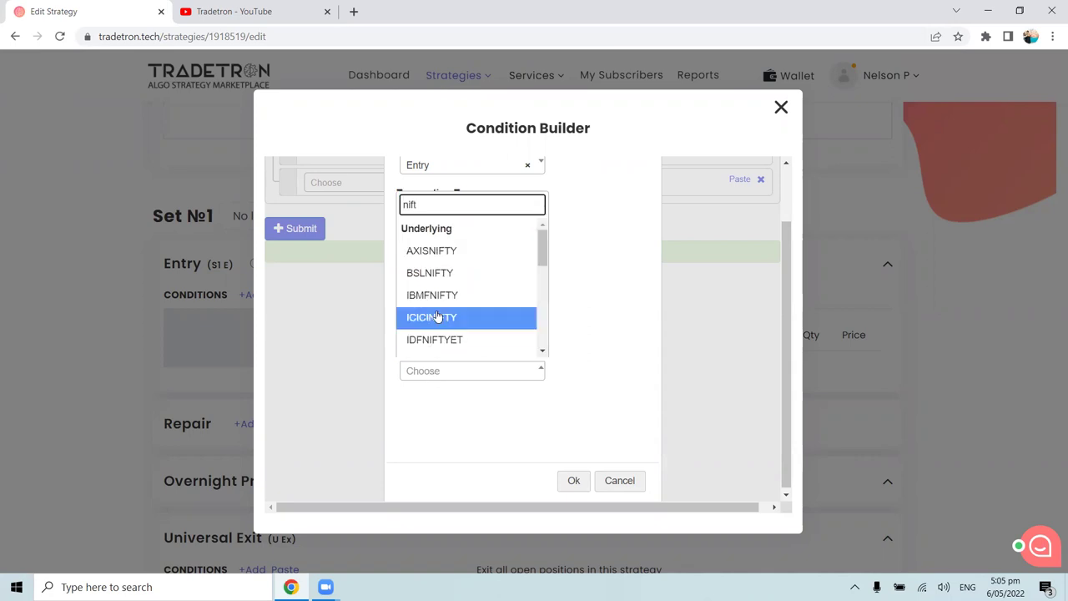
type("y b")
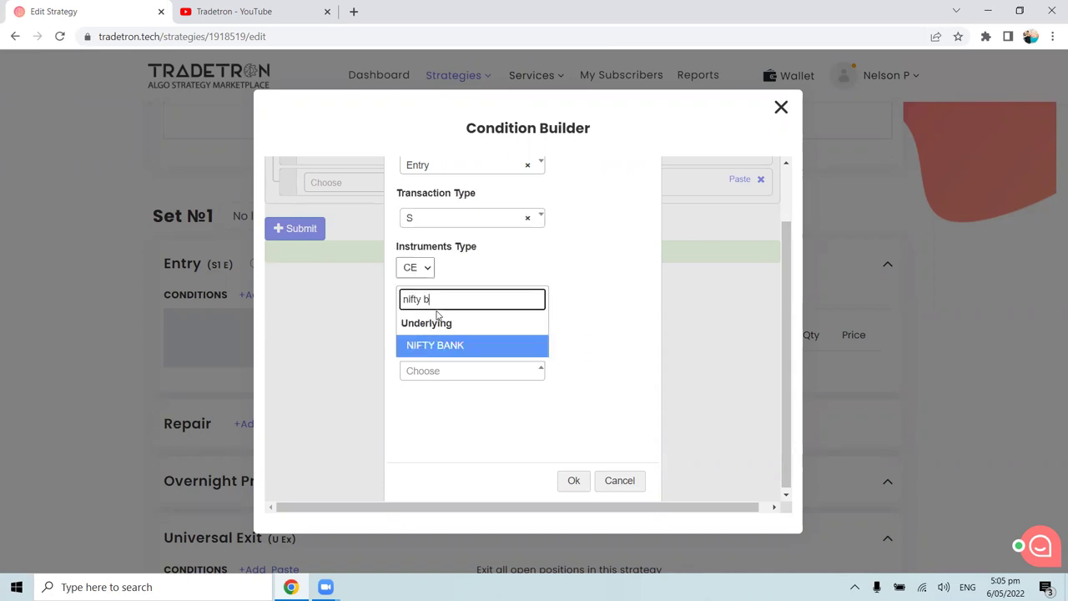
left_click(434, 345)
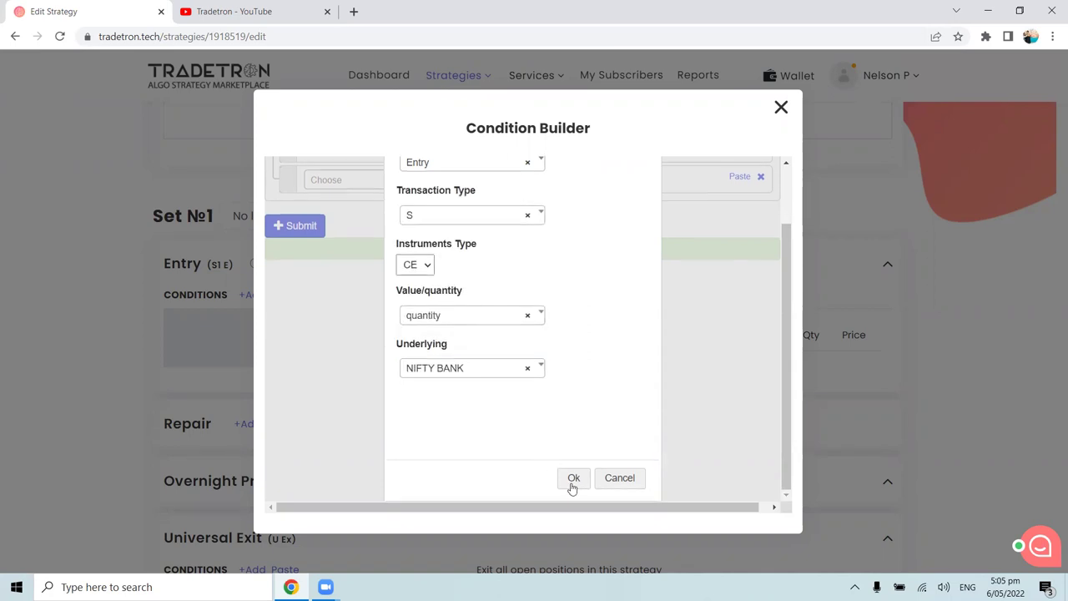
left_click(573, 481)
Step: Compare Positions Detail == Number 0 and add a third condition row
left_click(330, 257)
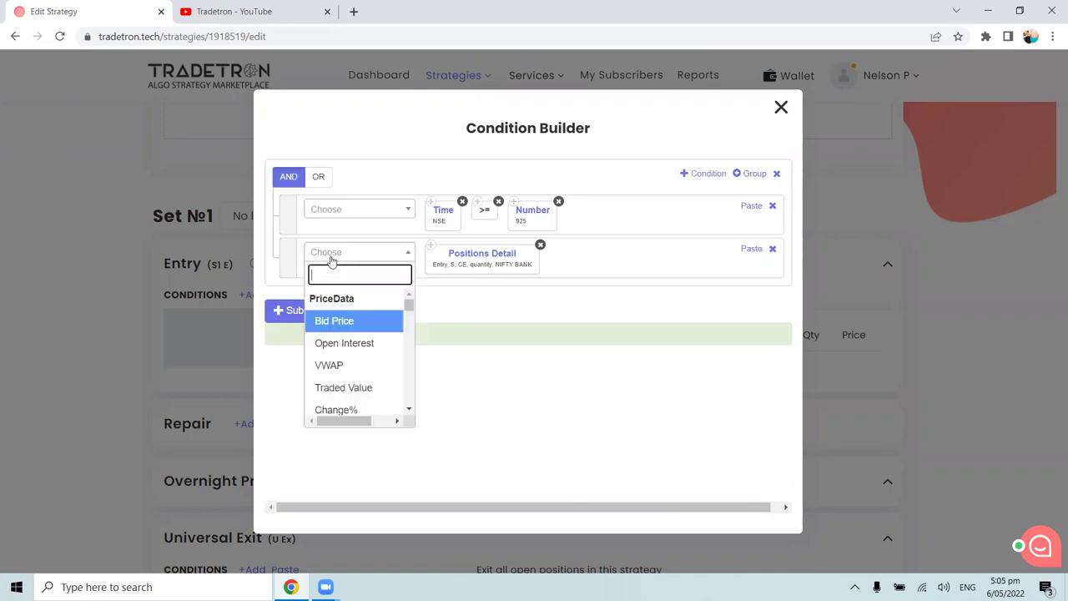
type("=")
left_click(331, 367)
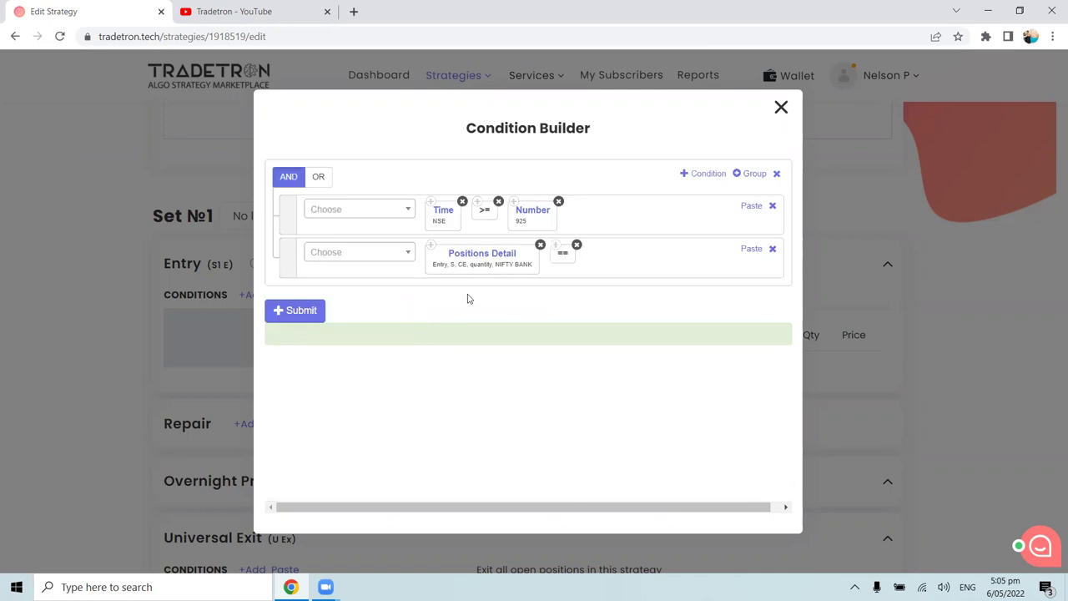
left_click(375, 257)
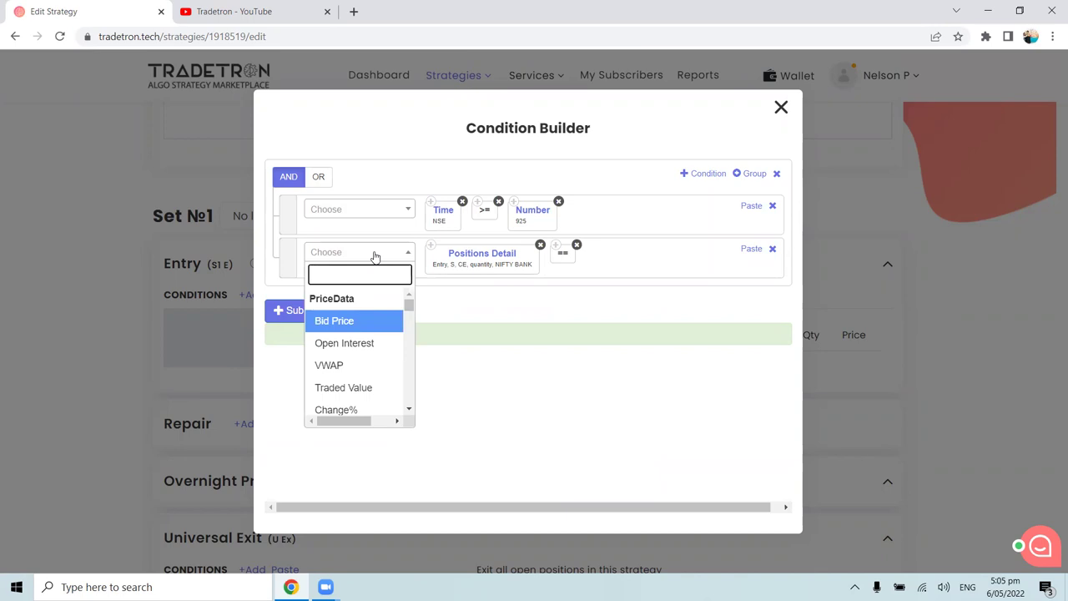
type("Number")
left_click(374, 368)
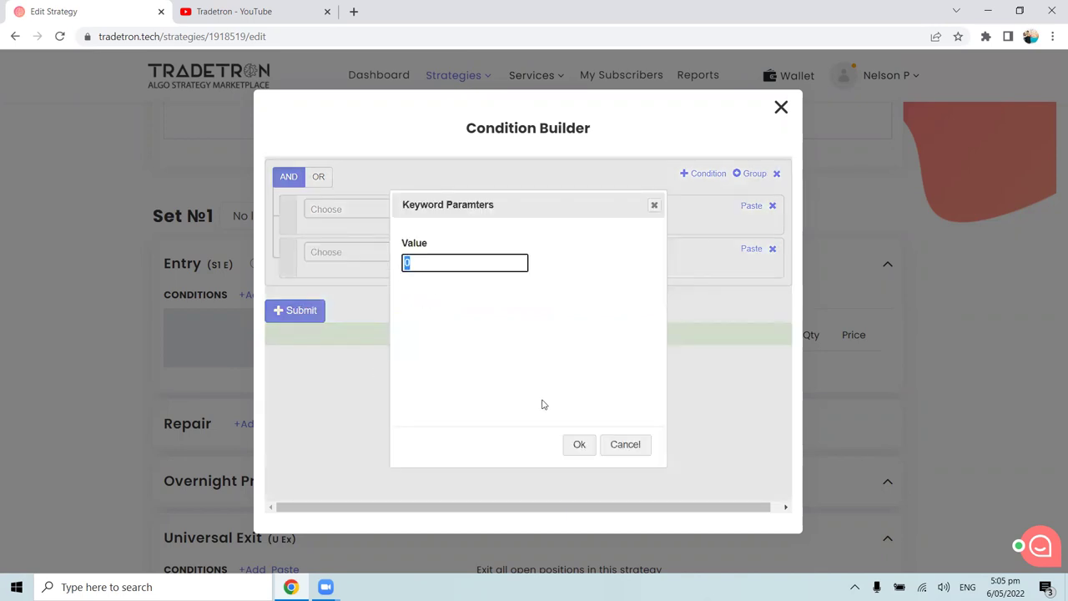
left_click(577, 444)
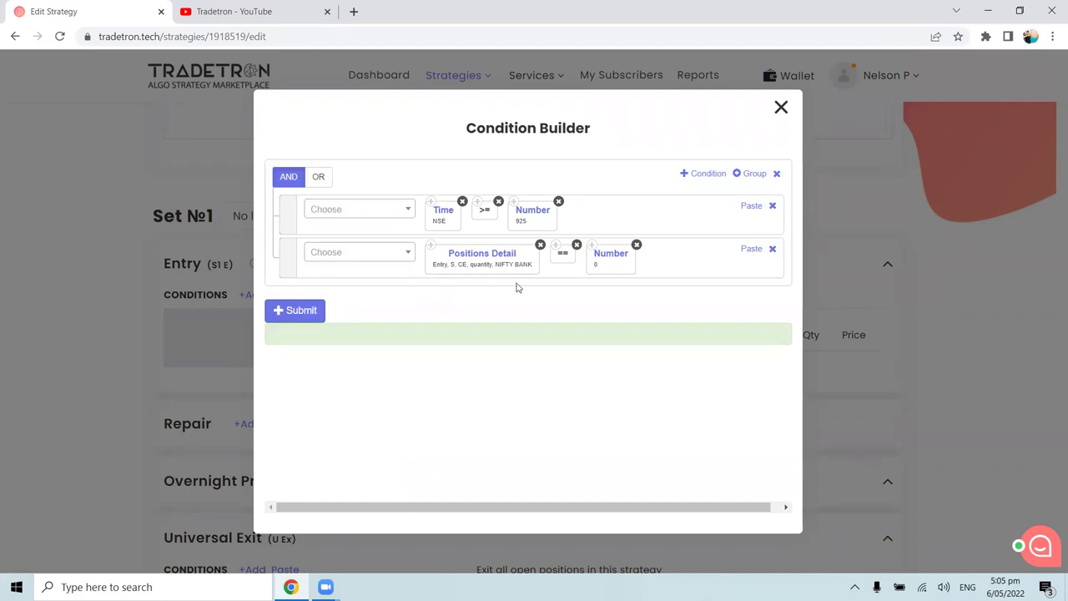
left_click(698, 175)
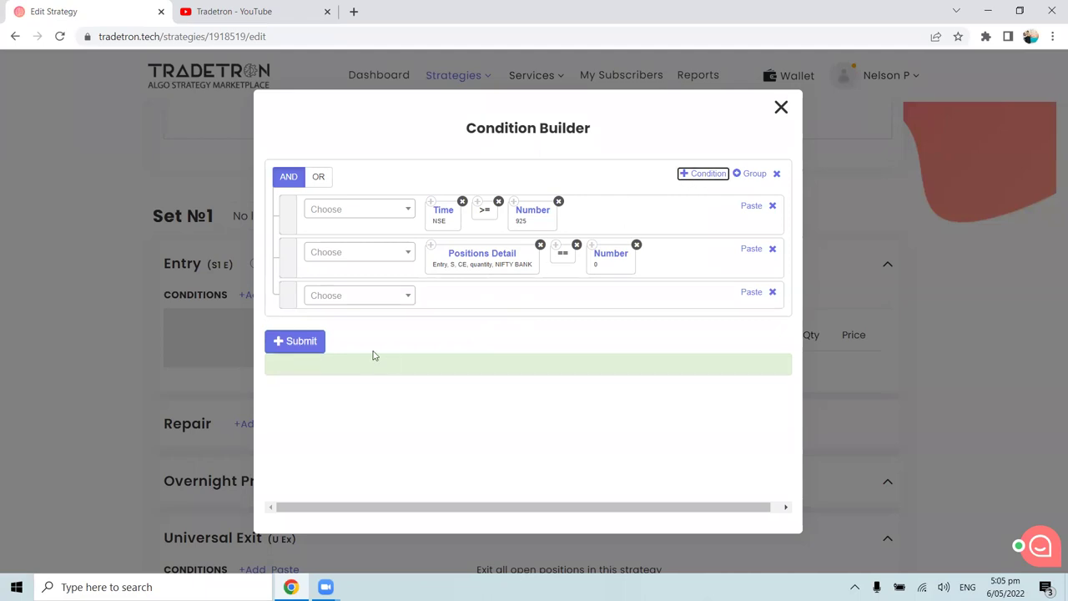
Step: Choose Net Quantity for the third condition, with Traded Instrument Name as its instrument
left_click(379, 302)
type("Net")
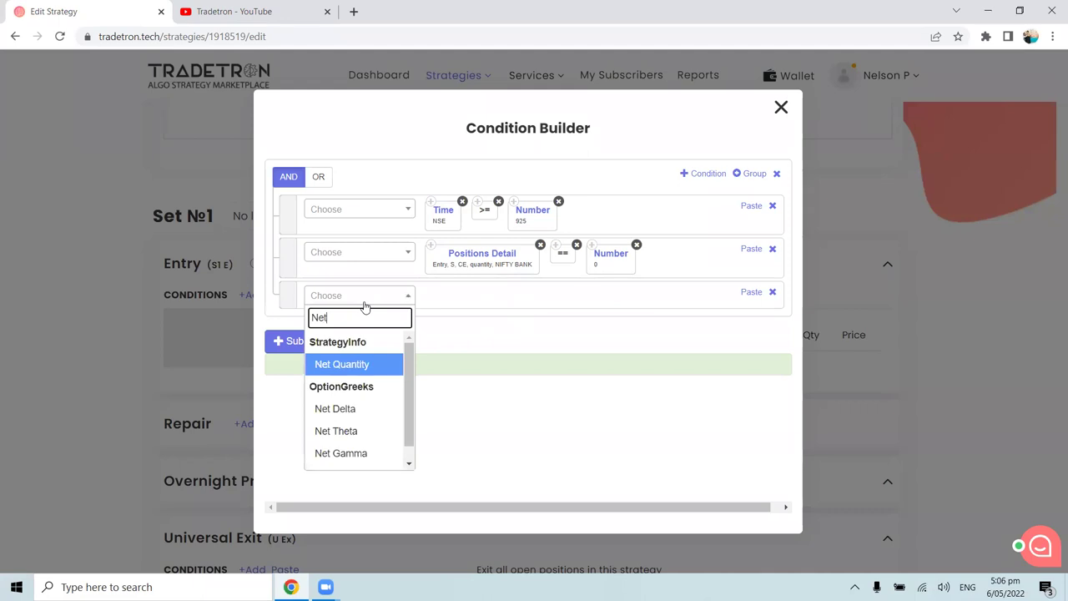
left_click(346, 363)
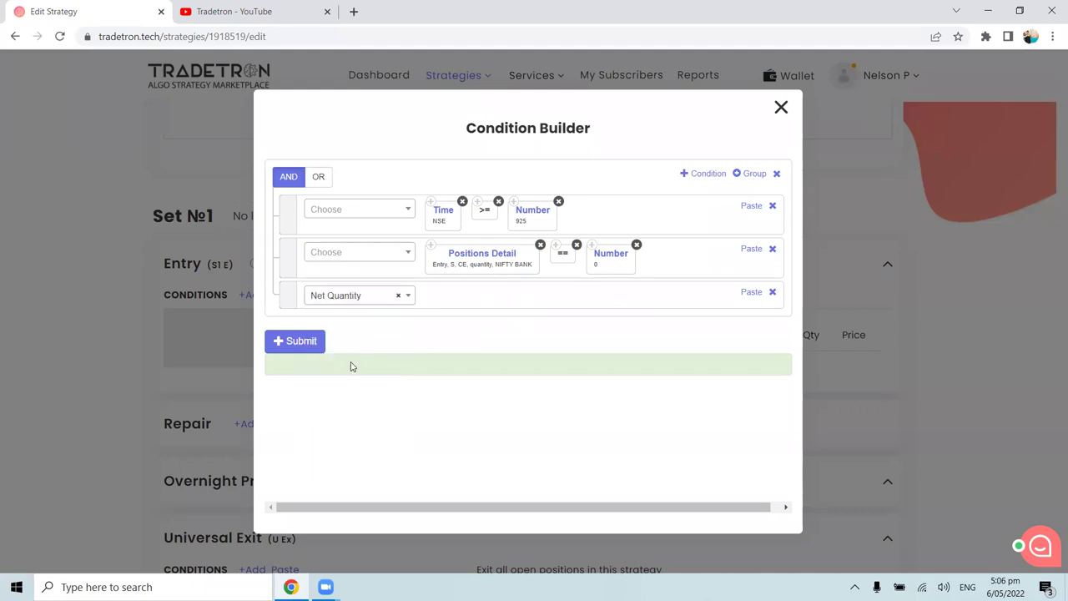
left_click(448, 276)
type("Trad")
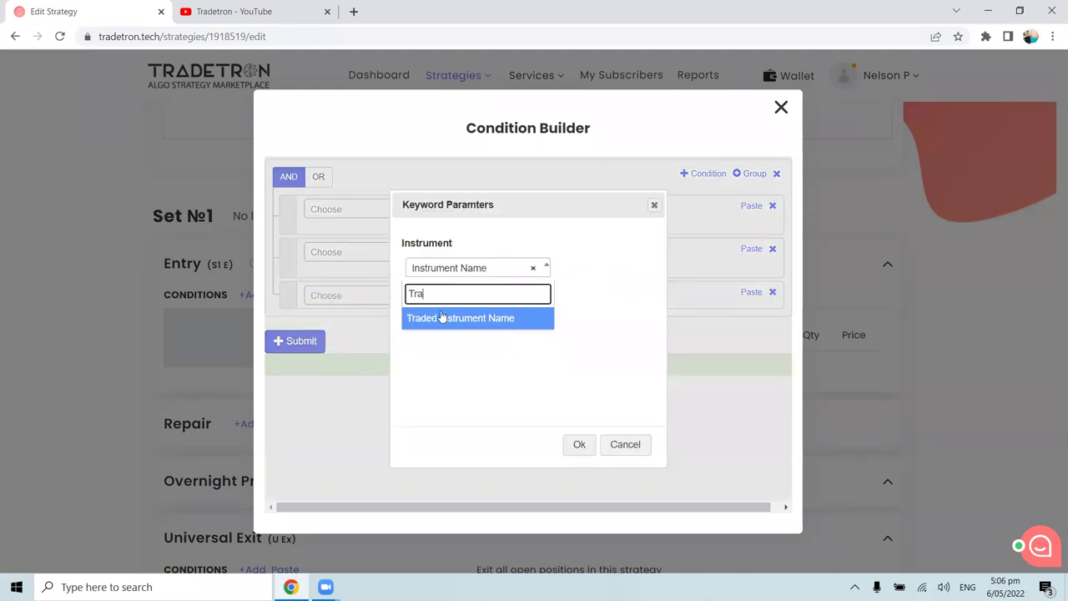
left_click(443, 315)
left_click(579, 444)
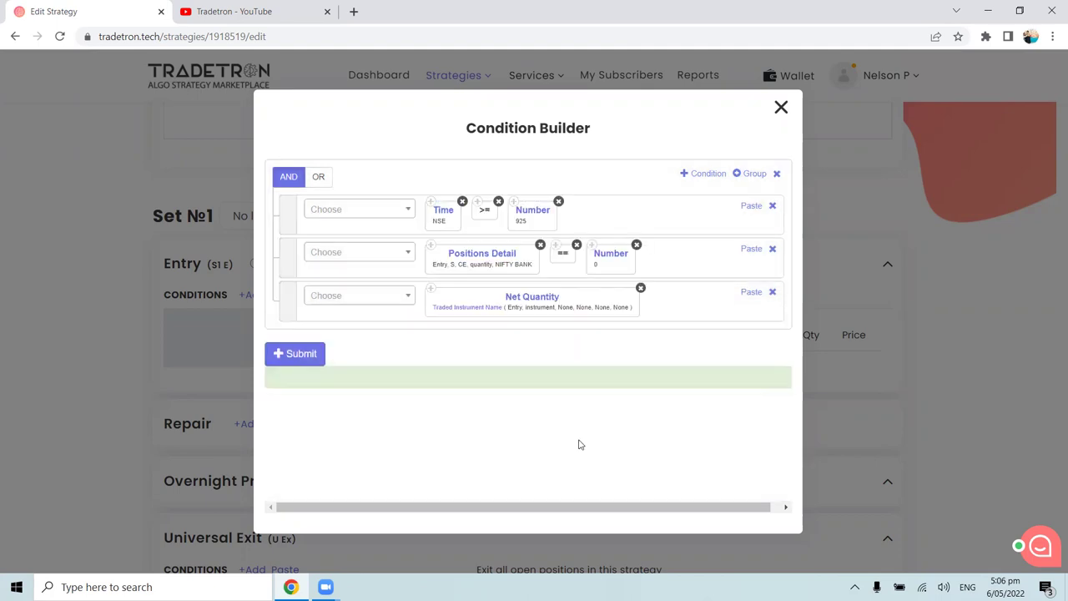
Step: Set the traded instrument's underlying to NIFTY BANK
left_click(471, 309)
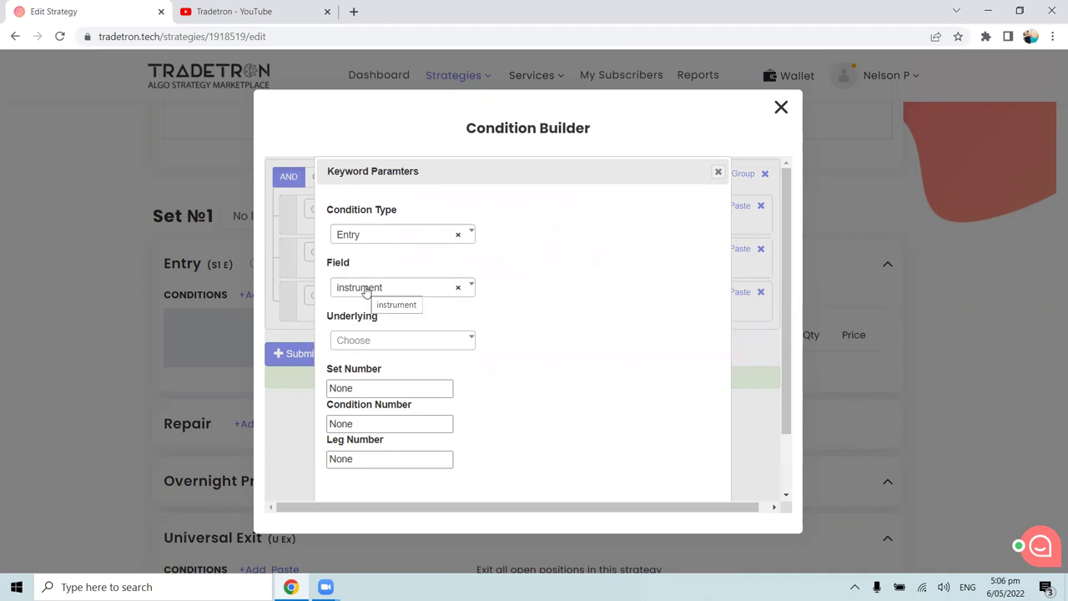
left_click(373, 343)
type("nif")
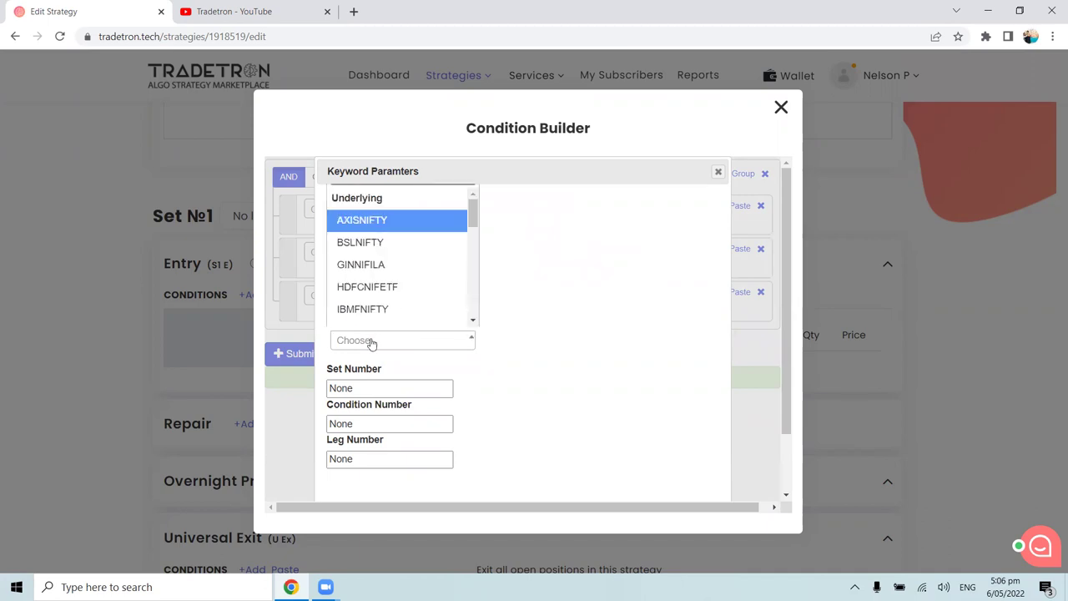
key("Down")
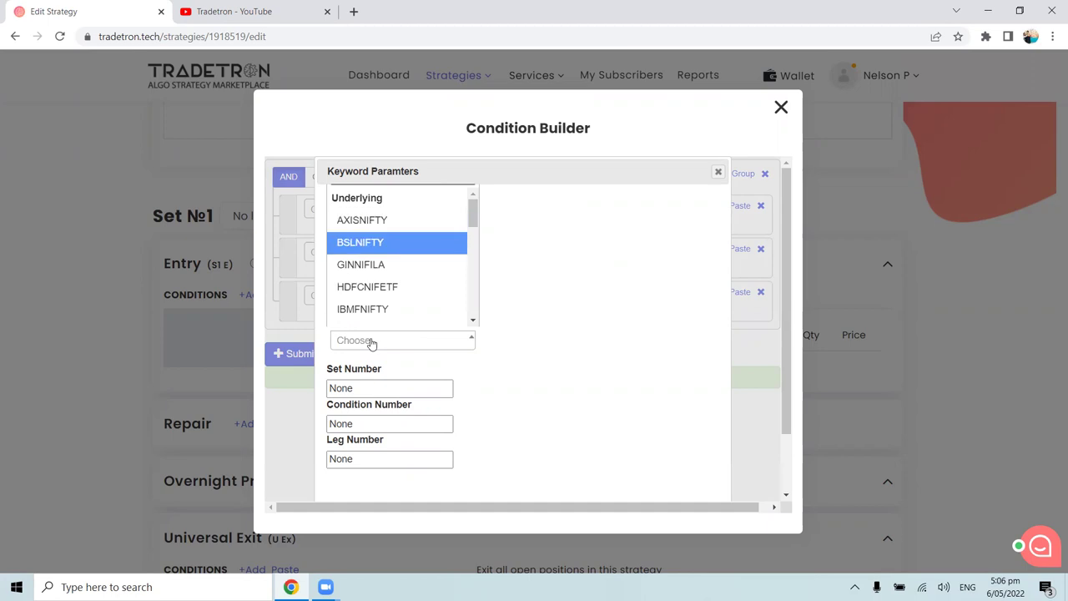
type("y")
key("BackSpace")
key("BackSpace")
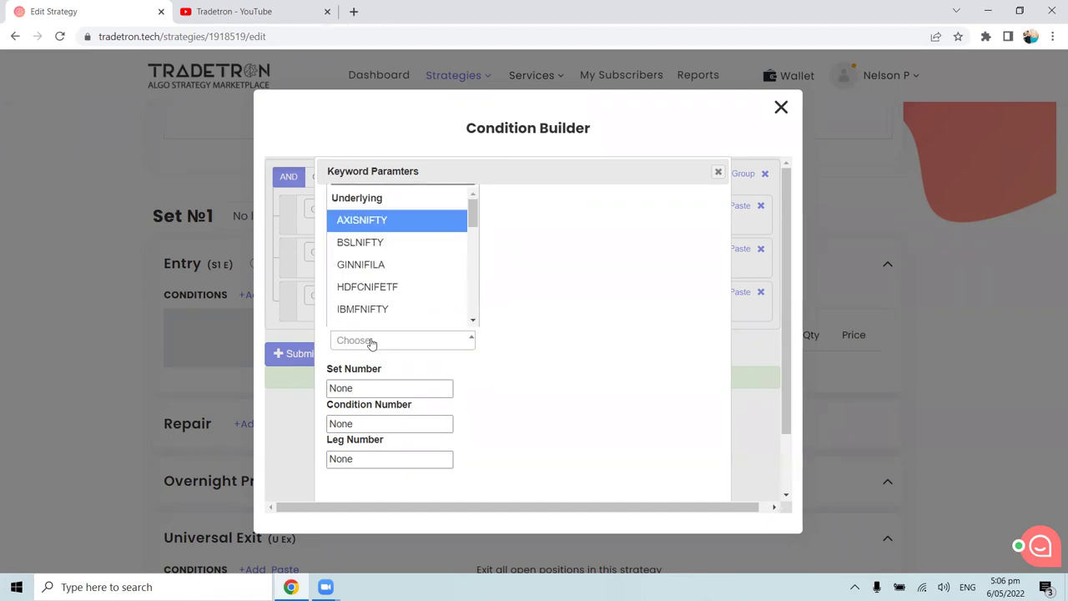
type("y b")
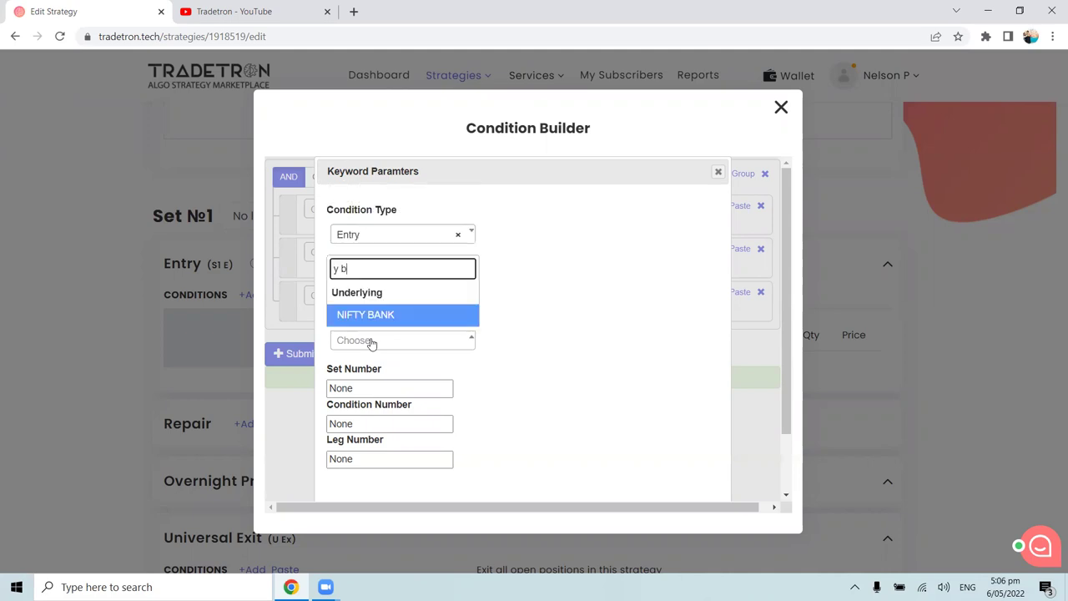
left_click(375, 317)
Step: Set the traded instrument's set, condition and leg numbers to 1, 1, 1
left_click_drag(359, 388, 318, 392)
type("1")
left_click_drag(354, 423, 329, 423)
type("1")
scroll(384, 421, "down", 2)
left_click_drag(367, 390, 324, 392)
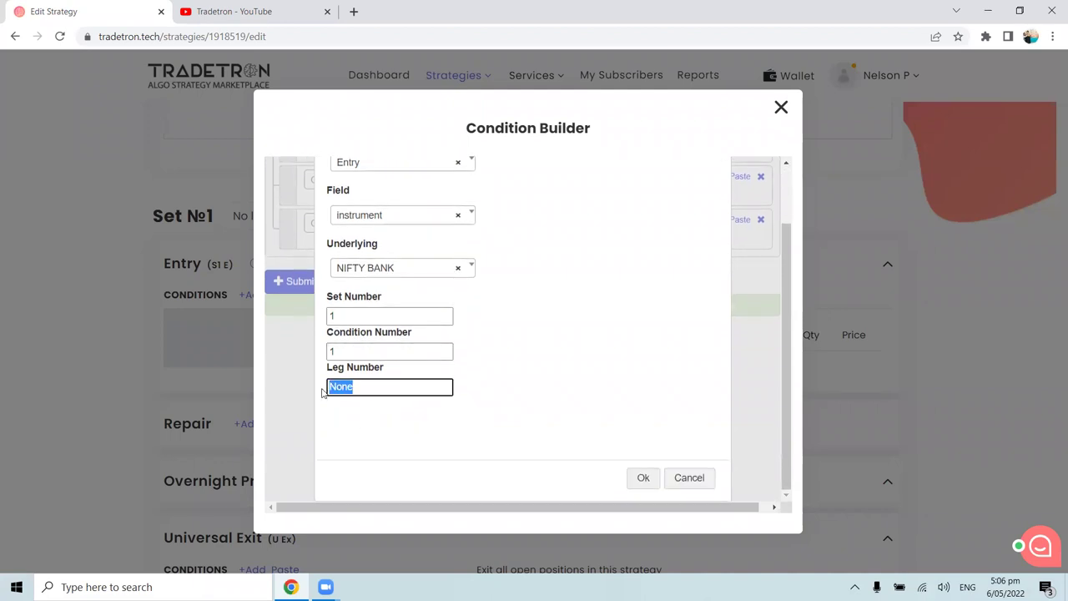
type("1")
left_click(642, 478)
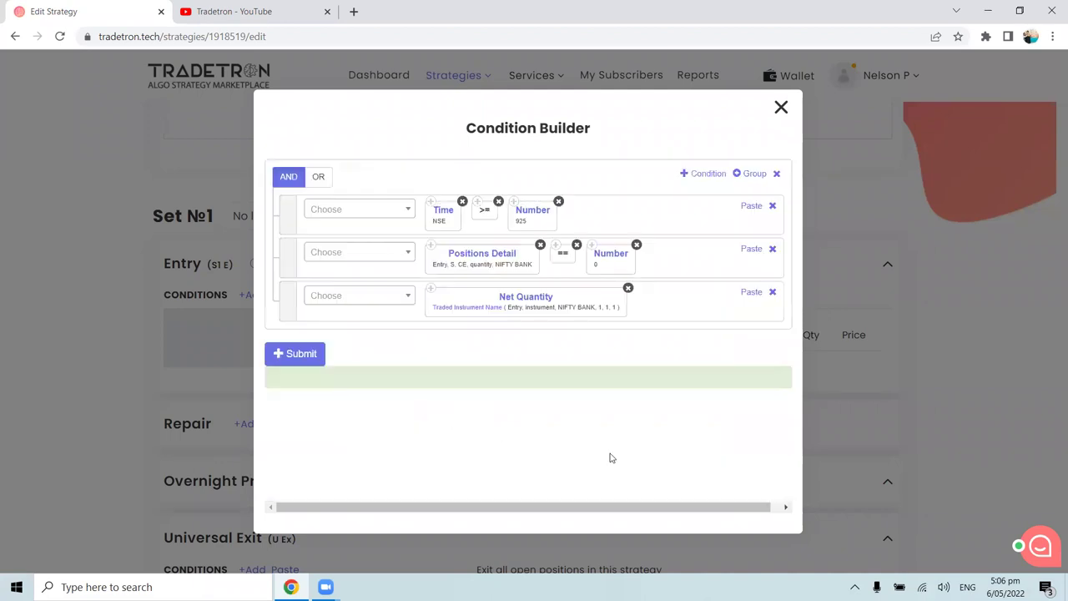
Step: Complete the third condition as Net Quantity == Number 0
left_click(341, 301)
type("=")
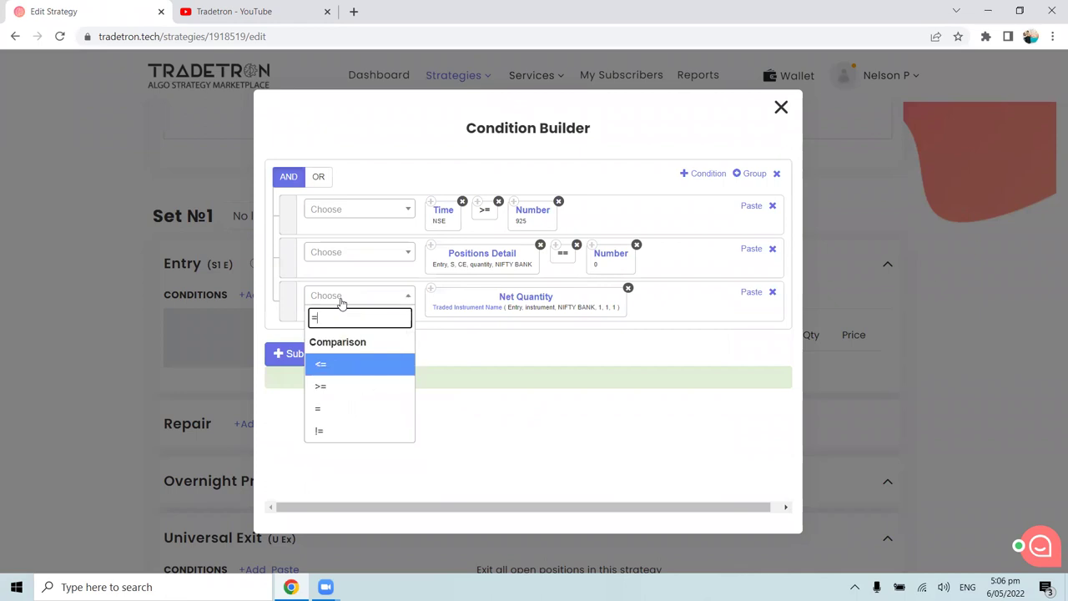
left_click(333, 405)
left_click(354, 303)
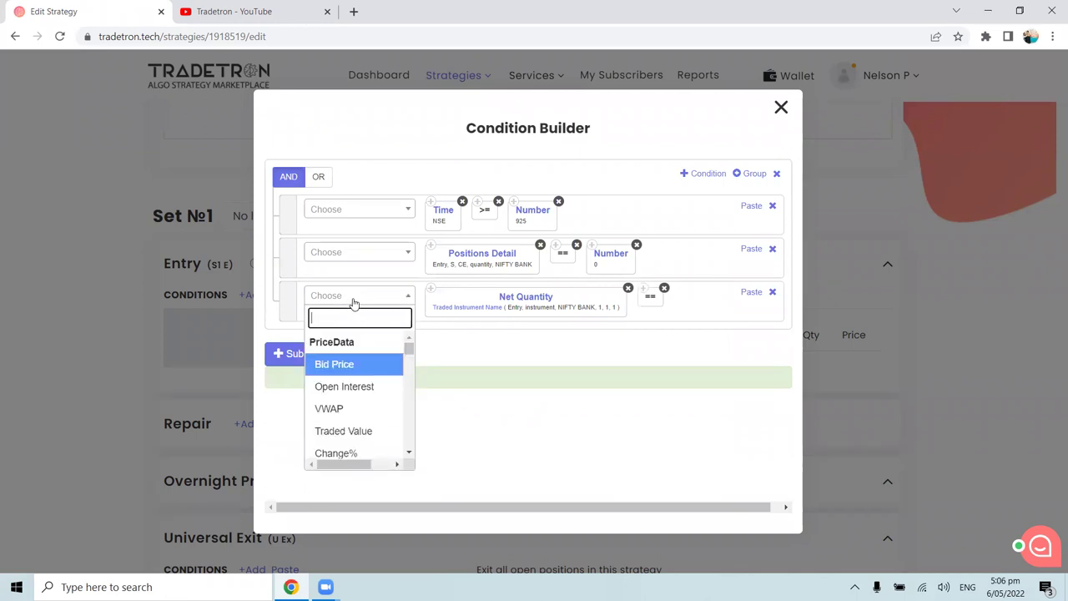
type("Number")
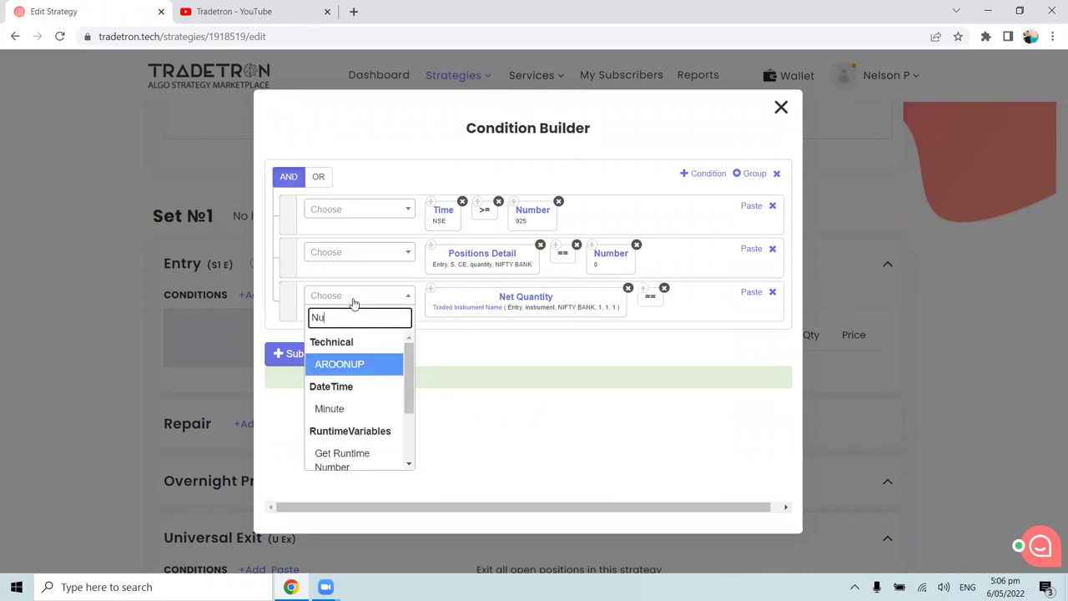
left_click(356, 416)
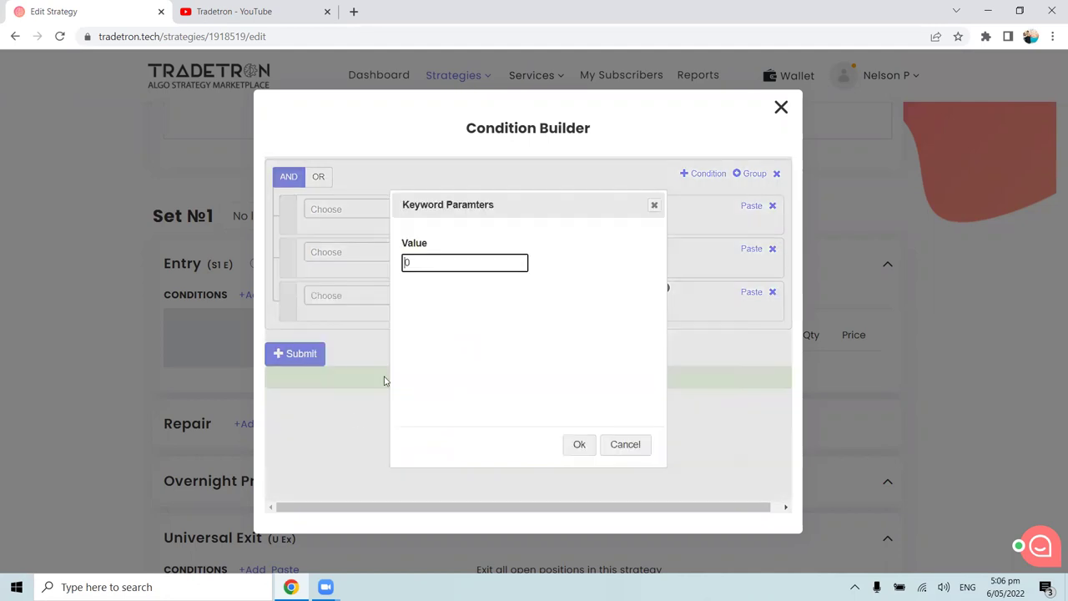
left_click(584, 443)
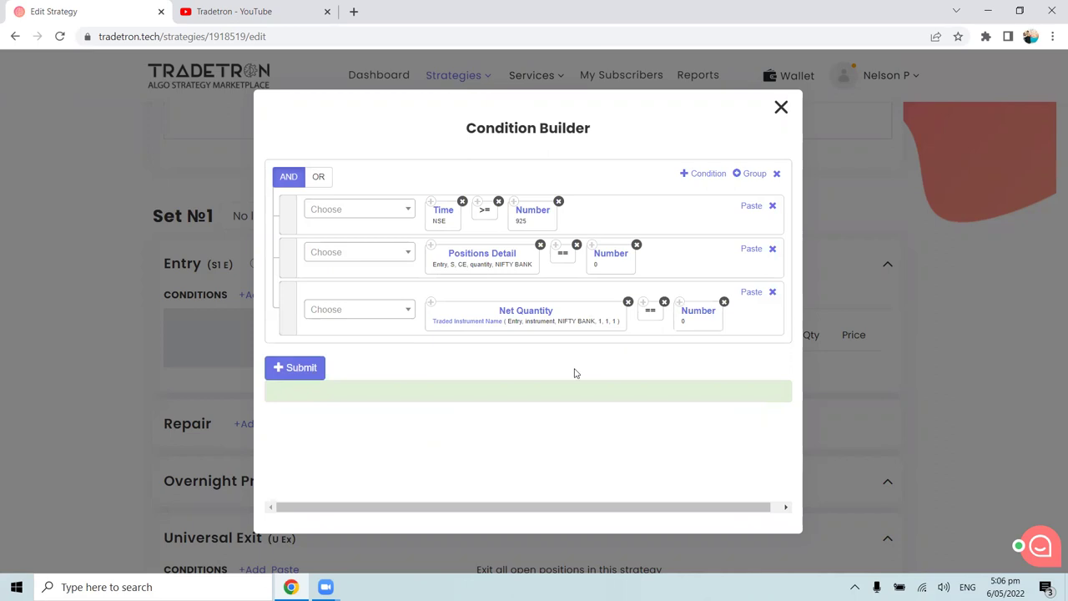
Step: Add a fourth row holding a copy of the Net Quantity == 0 condition
left_click(709, 173)
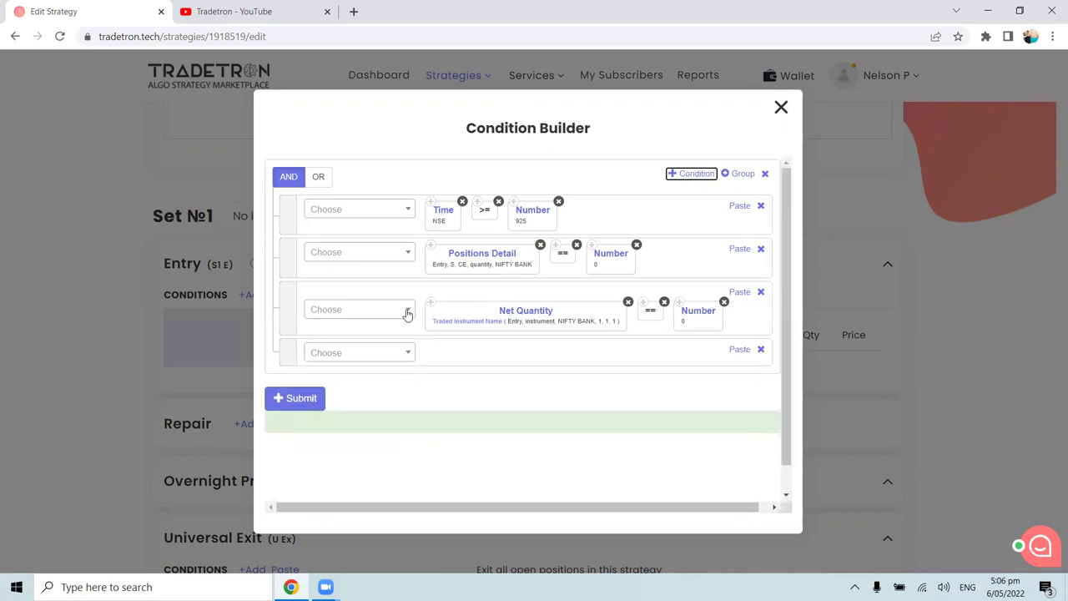
key("ctrl+c")
left_click(739, 348)
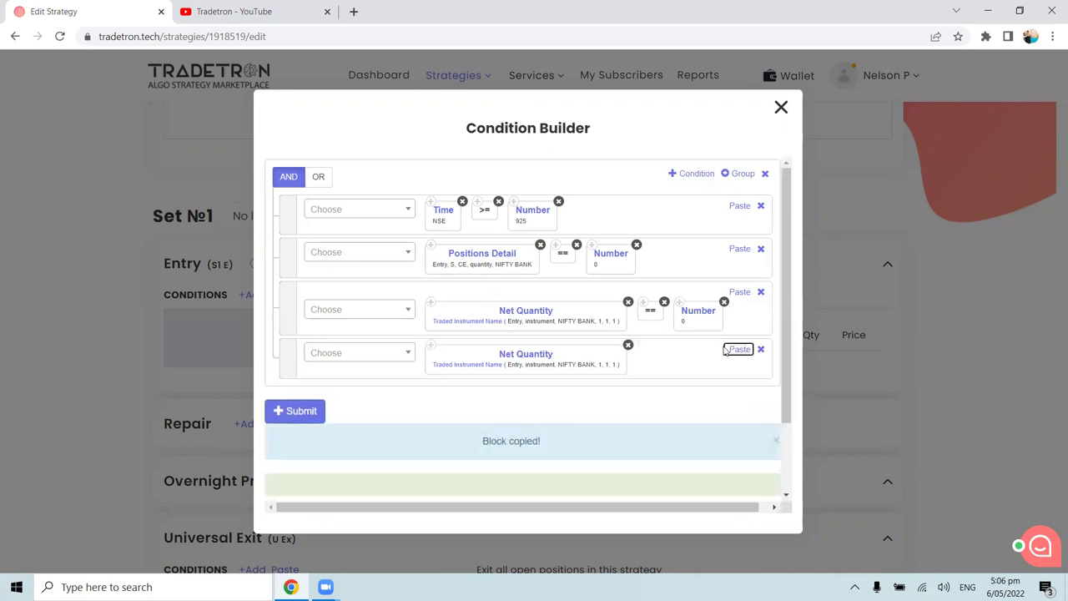
left_click(740, 349)
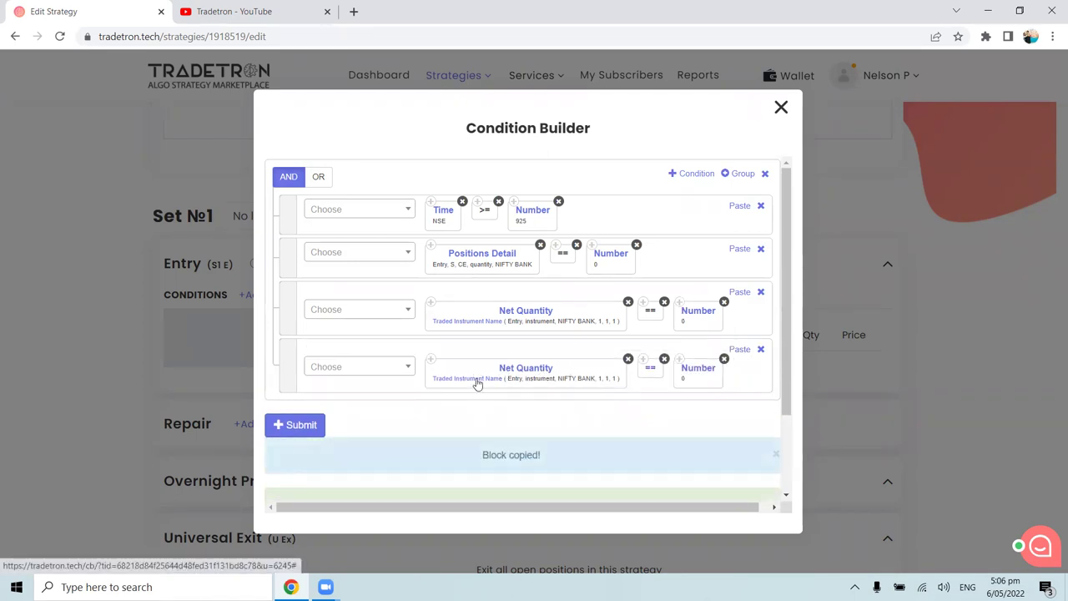
Step: Change the copy's Set Number to 2, submit the expression and close the Condition Builder
left_click(476, 381)
double_click(331, 460)
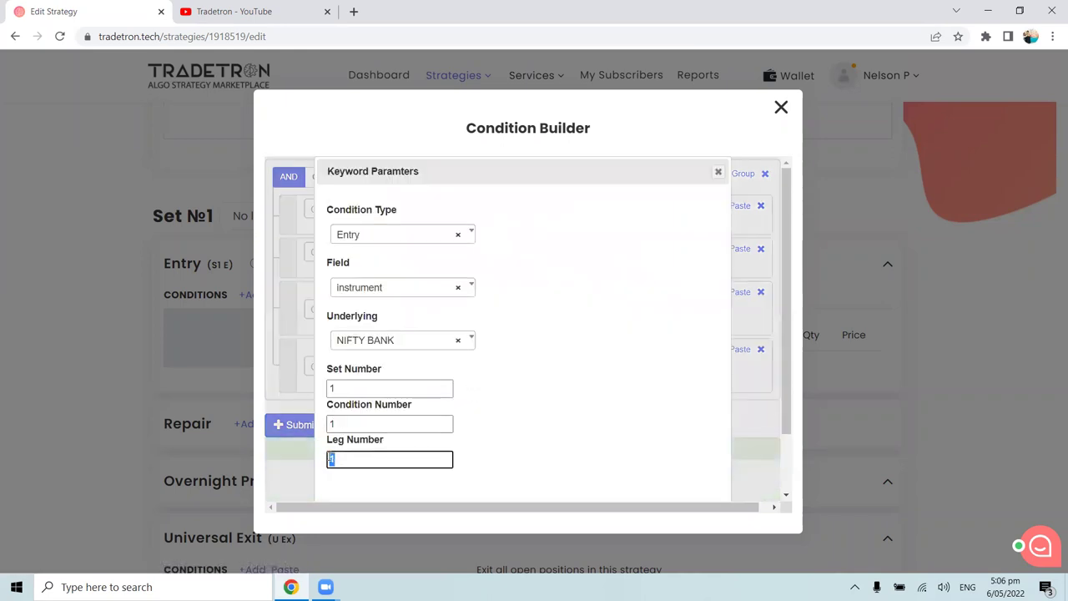
double_click(332, 388)
type("2")
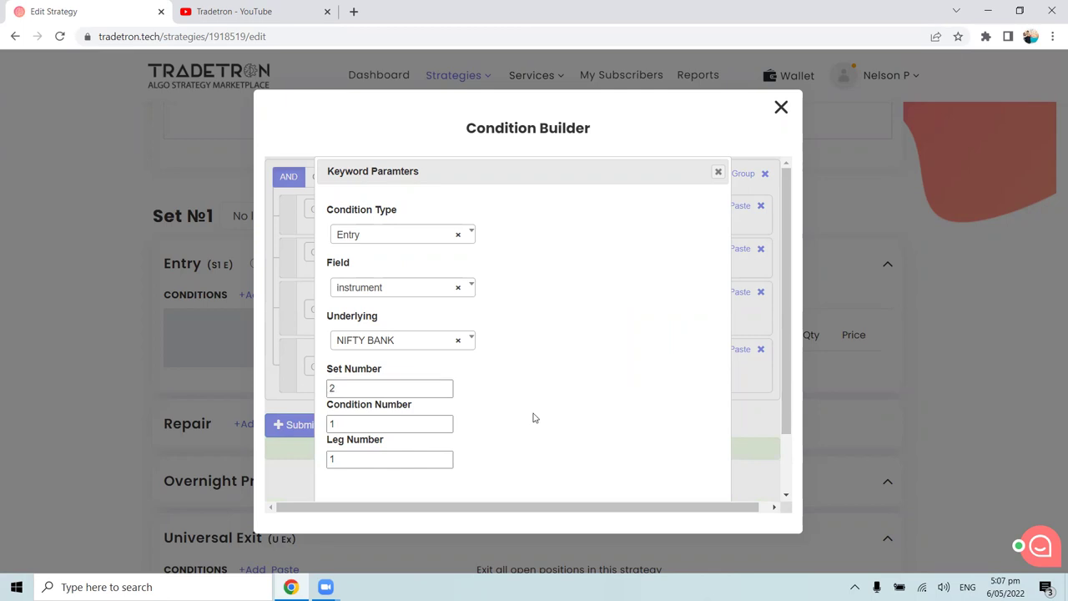
scroll(584, 450, "down", 2)
left_click(641, 477)
left_click(310, 373)
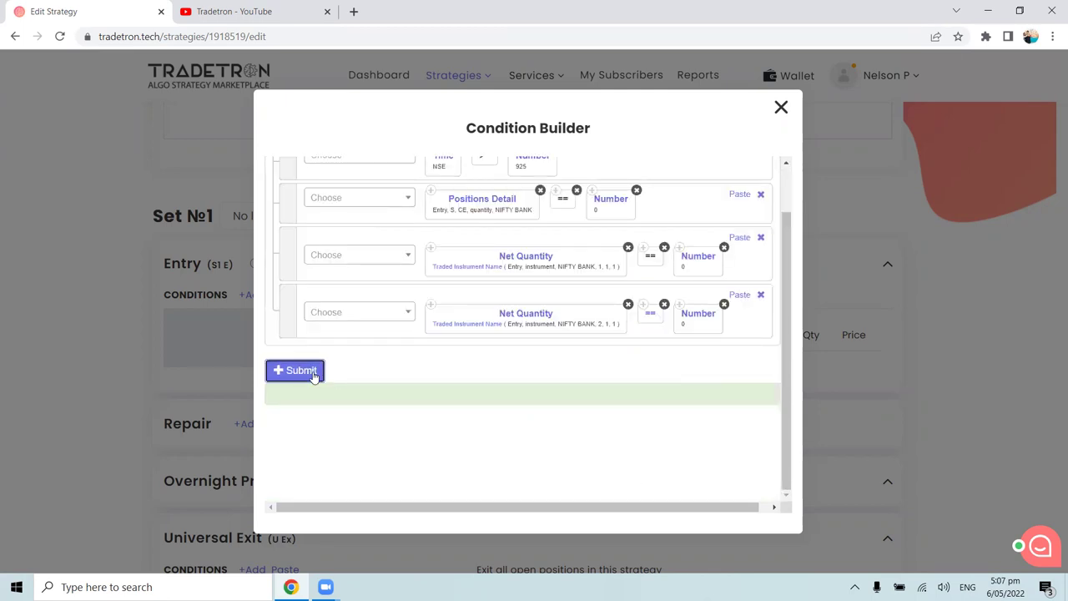
scroll(359, 391, "up", 1)
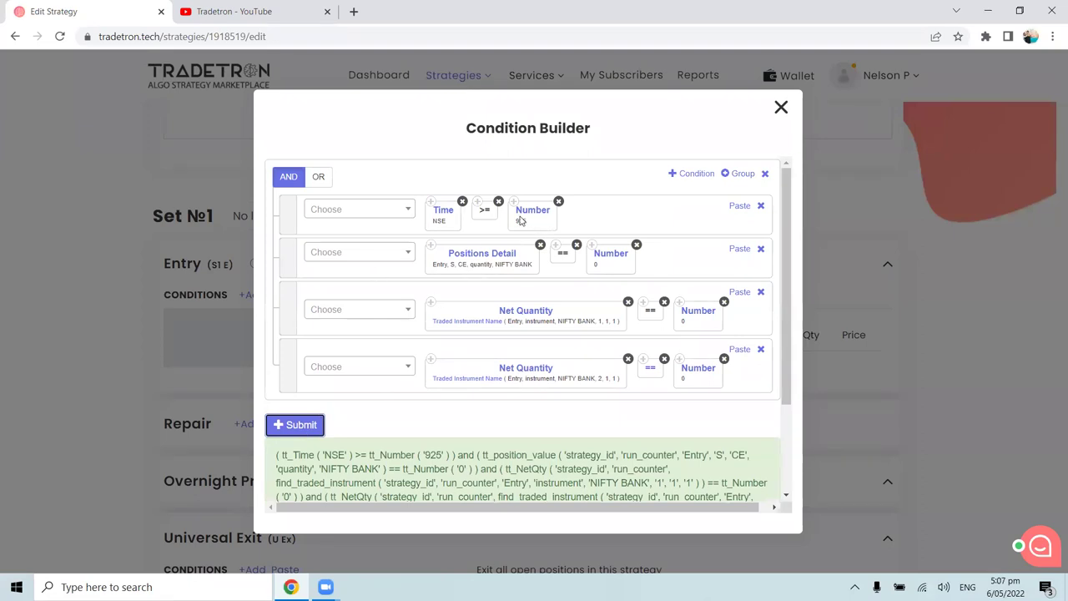
left_click(781, 108)
Step: Start a new Sell position on the NFO exchange with instrument type Call
scroll(565, 293, "down", 1)
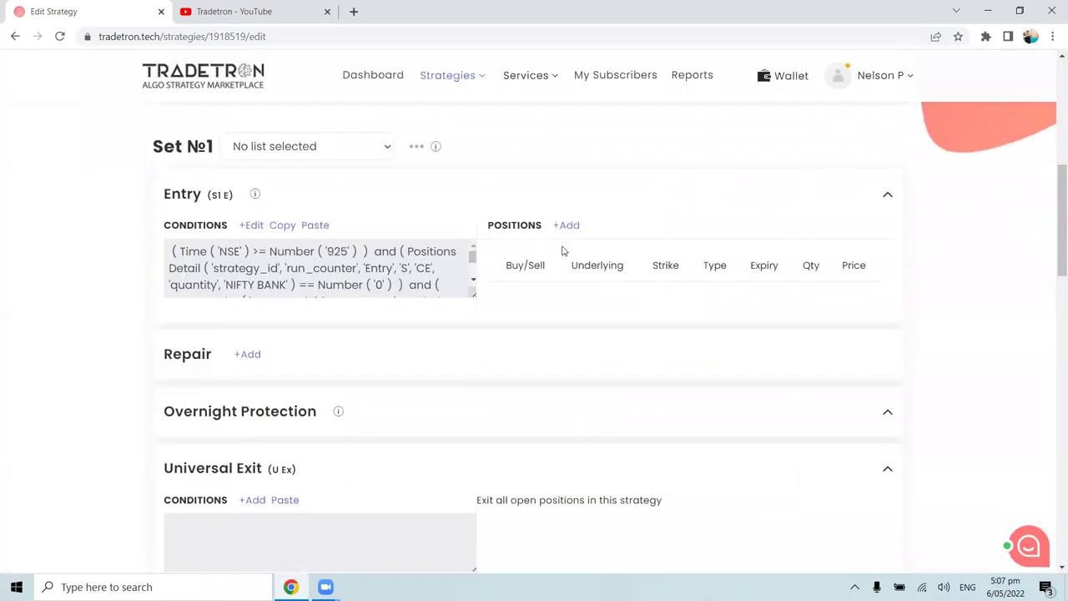
left_click(566, 225)
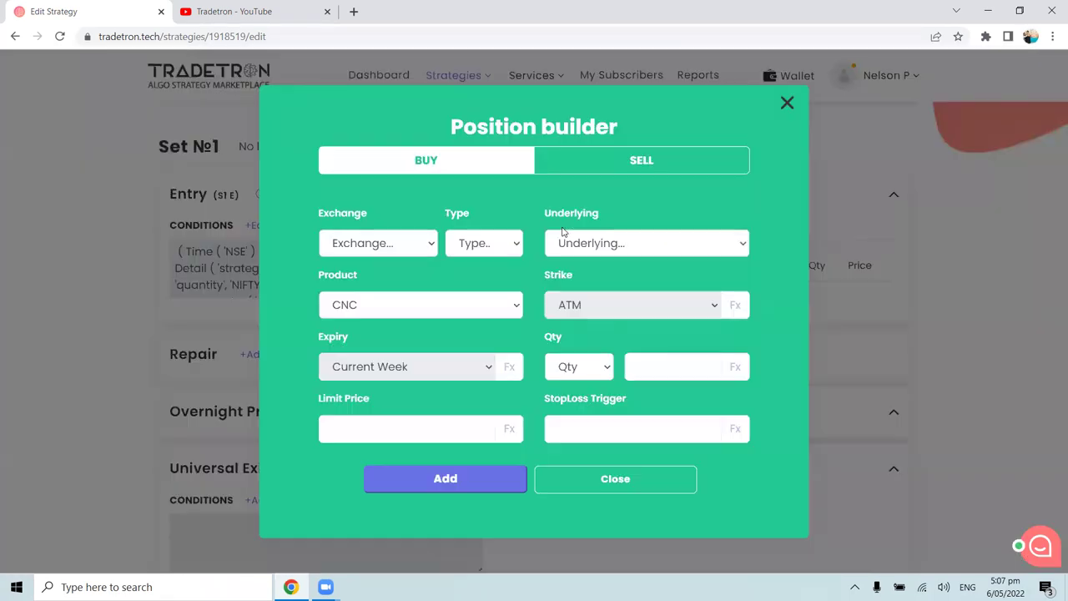
left_click(606, 165)
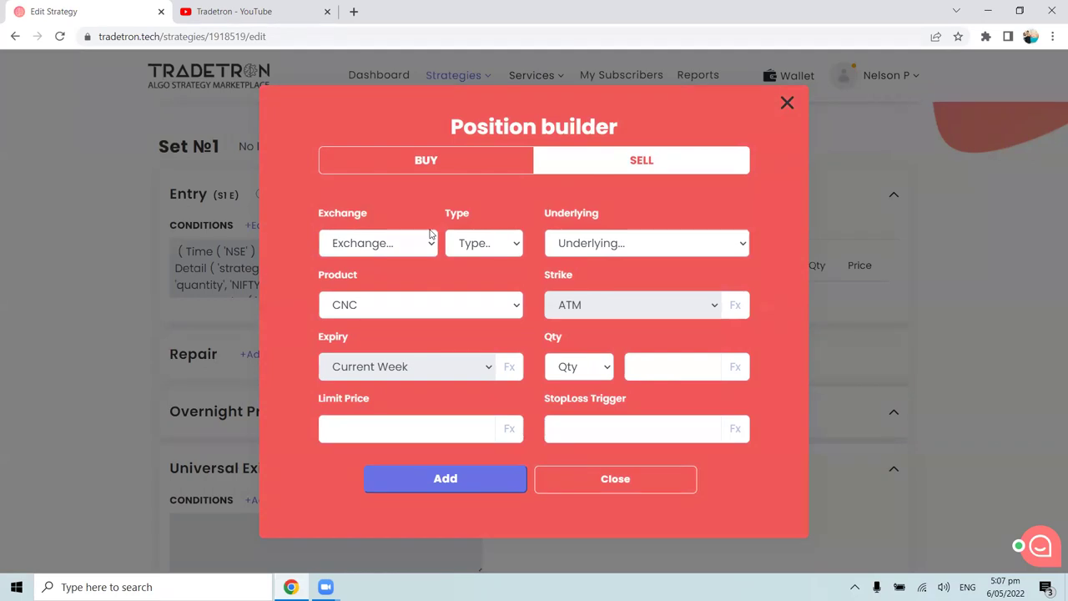
left_click(352, 247)
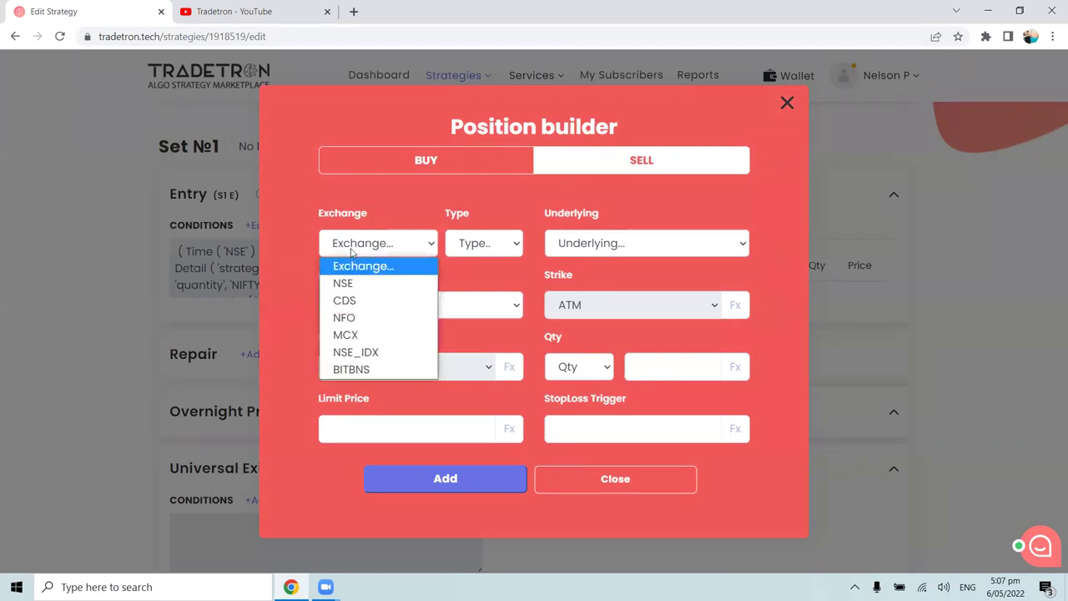
left_click(370, 301)
left_click(373, 252)
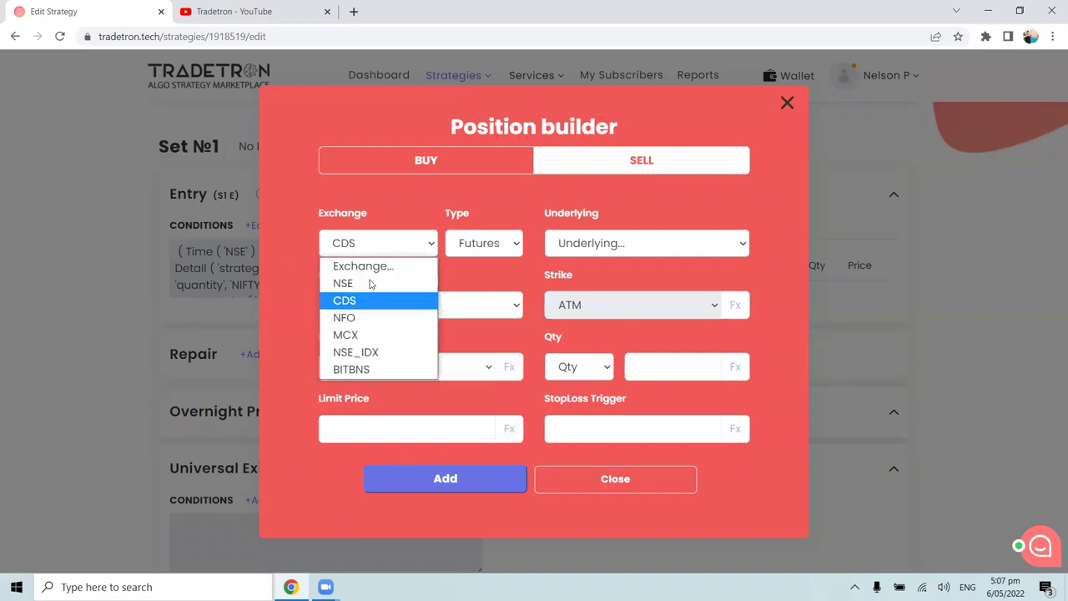
left_click(373, 317)
left_click(470, 247)
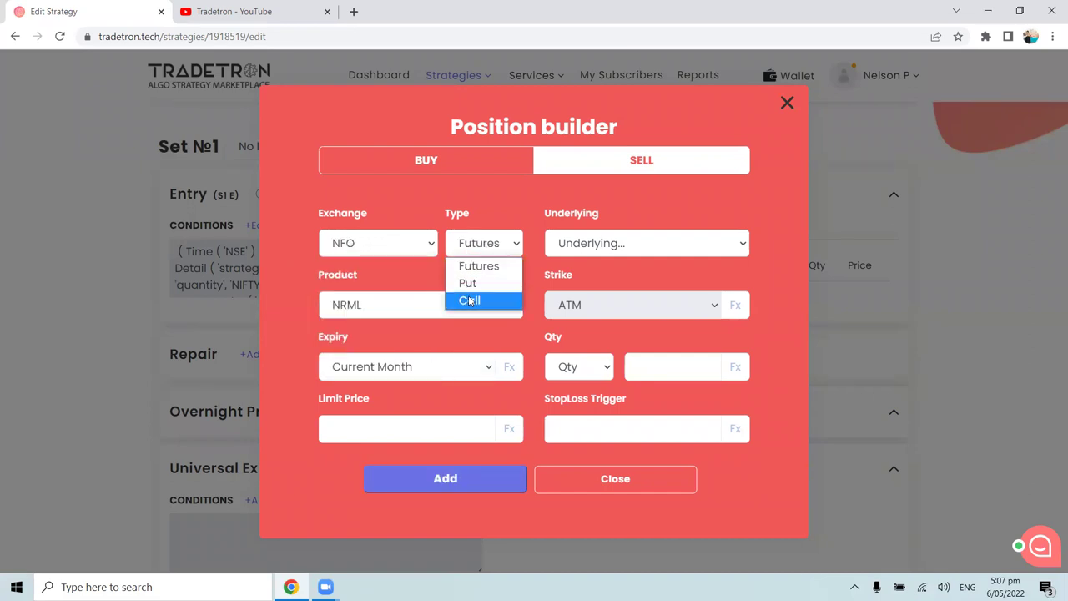
left_click(470, 300)
Step: Set the position's underlying to NIFTY BANK, product MIS and expiry Current Week
left_click(600, 247)
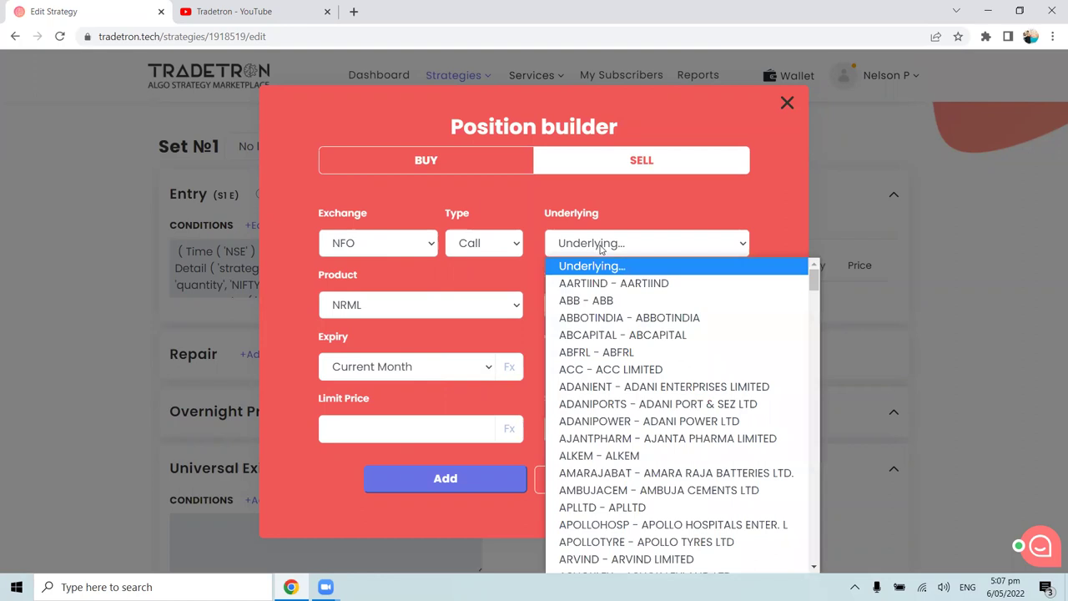
type("nifty")
key("Down")
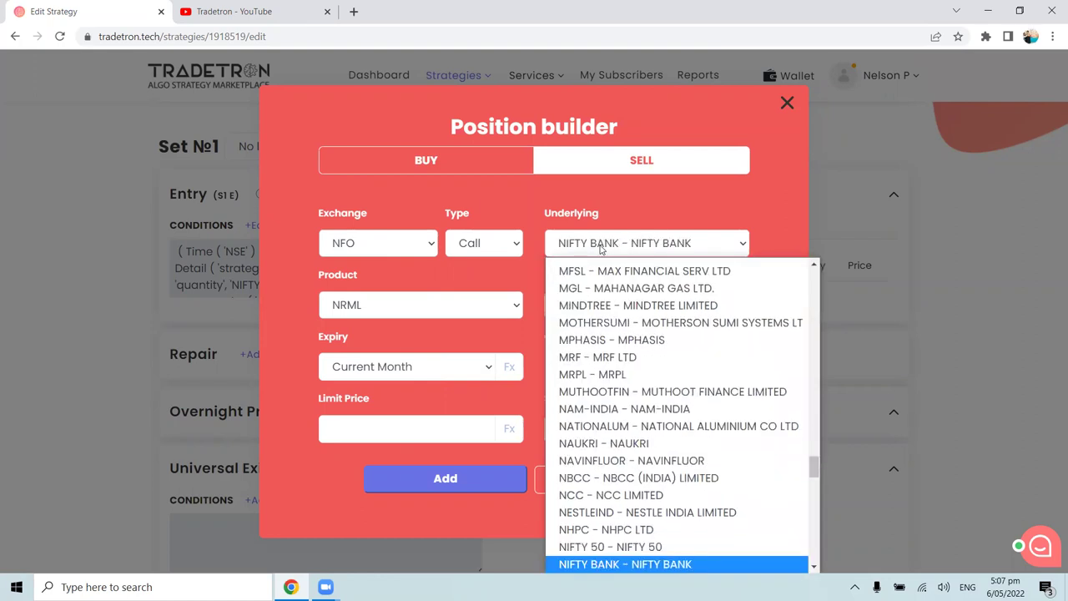
key("Return")
left_click(381, 303)
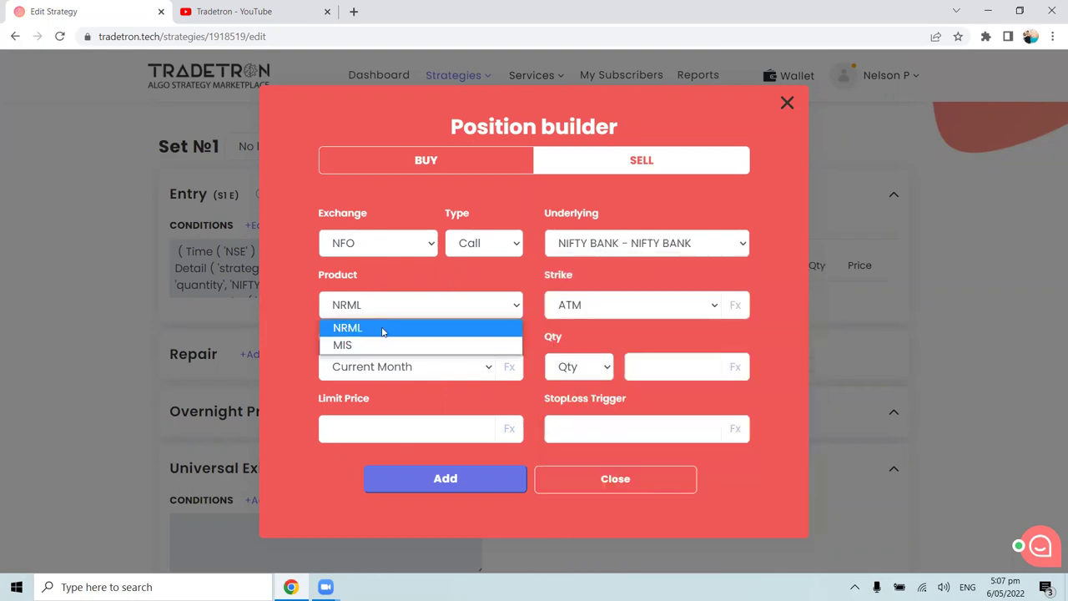
left_click(388, 347)
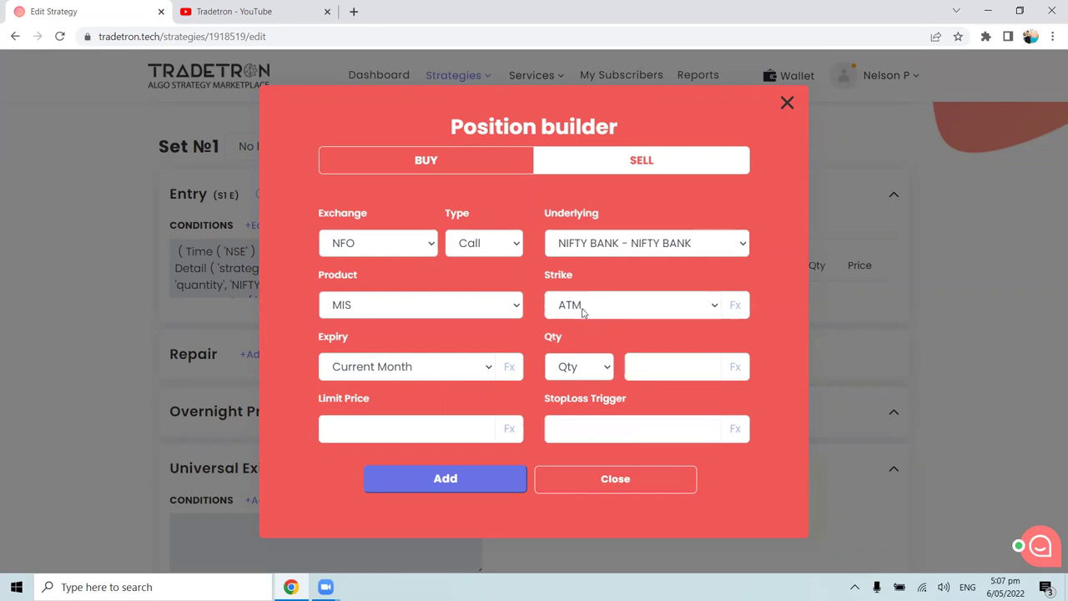
left_click(455, 373)
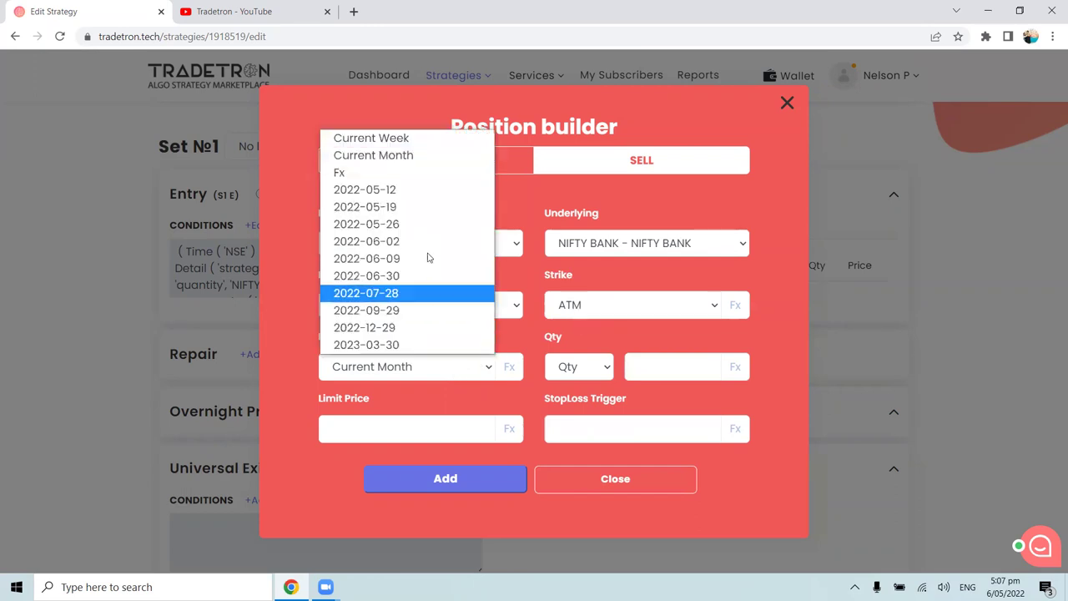
left_click(434, 140)
Step: Set the quantity to 1 lot and add the position to Set №1's entry
left_click(569, 367)
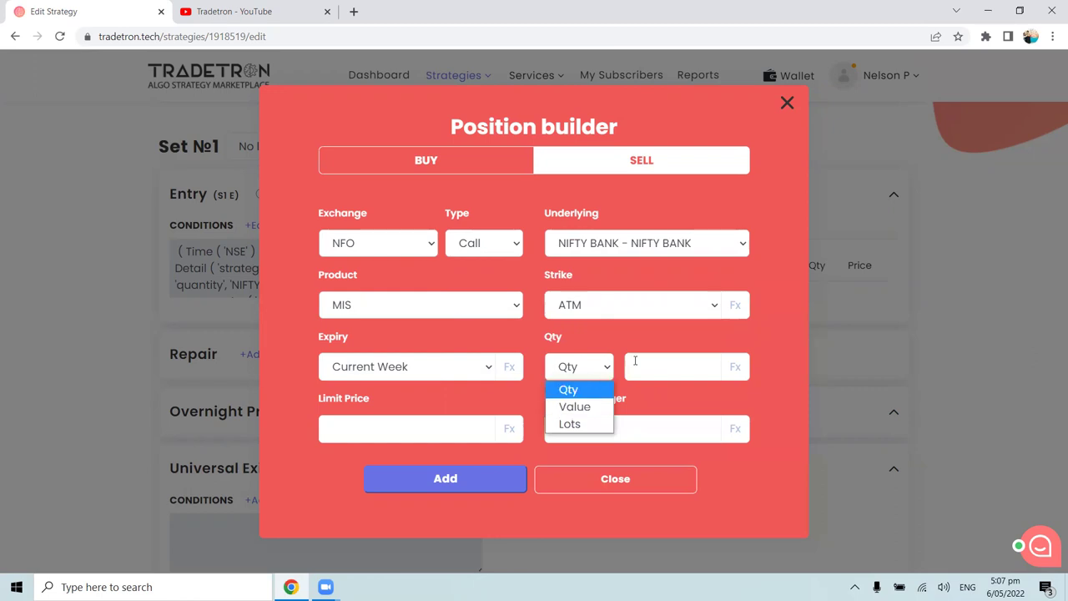
left_click(601, 425)
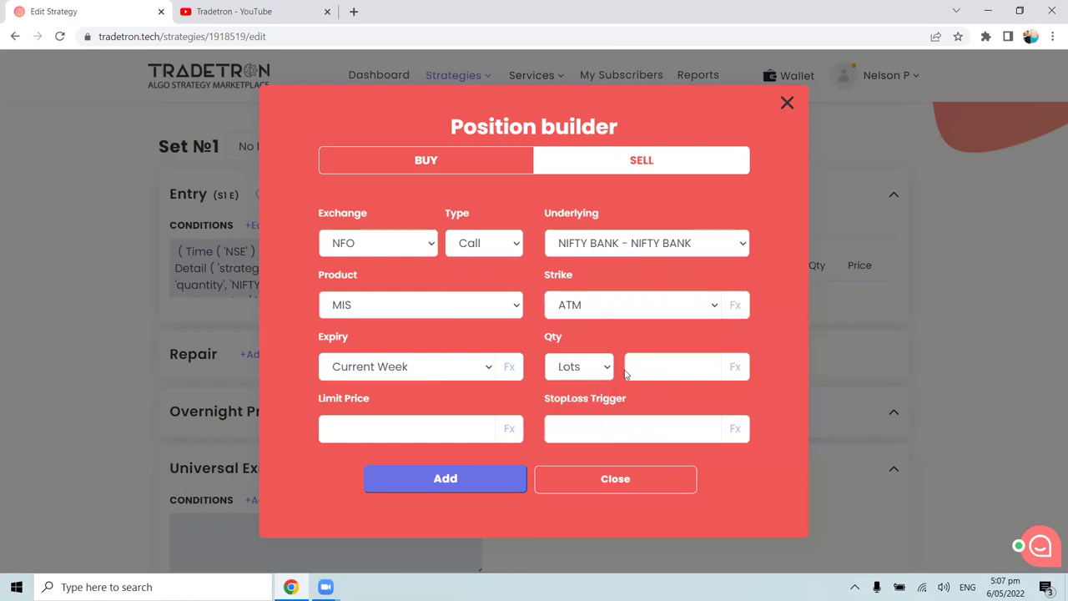
left_click(652, 363)
type("1")
left_click(458, 481)
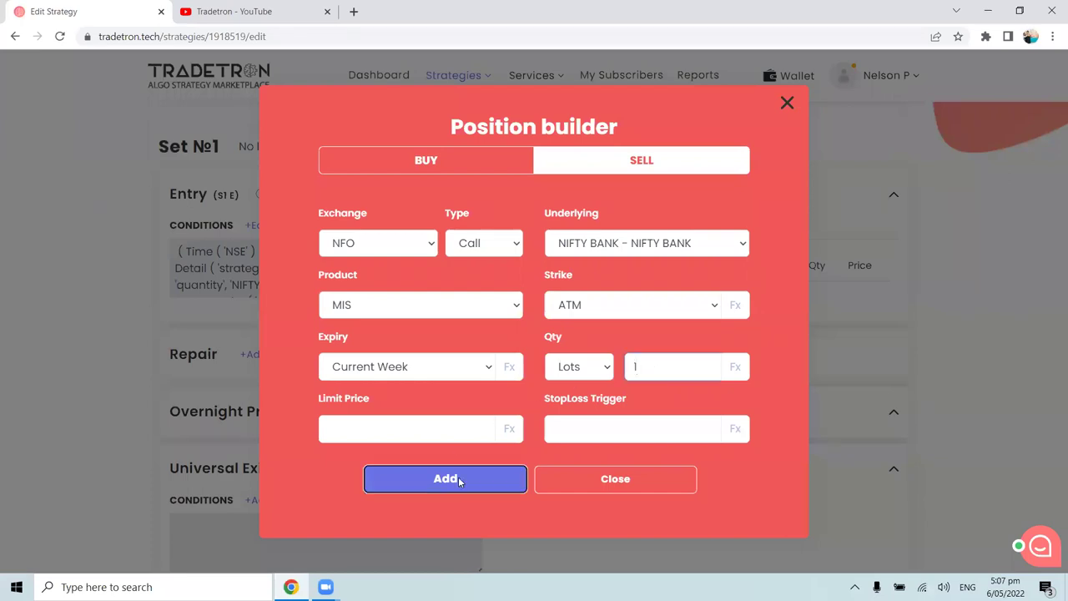
left_click(639, 483)
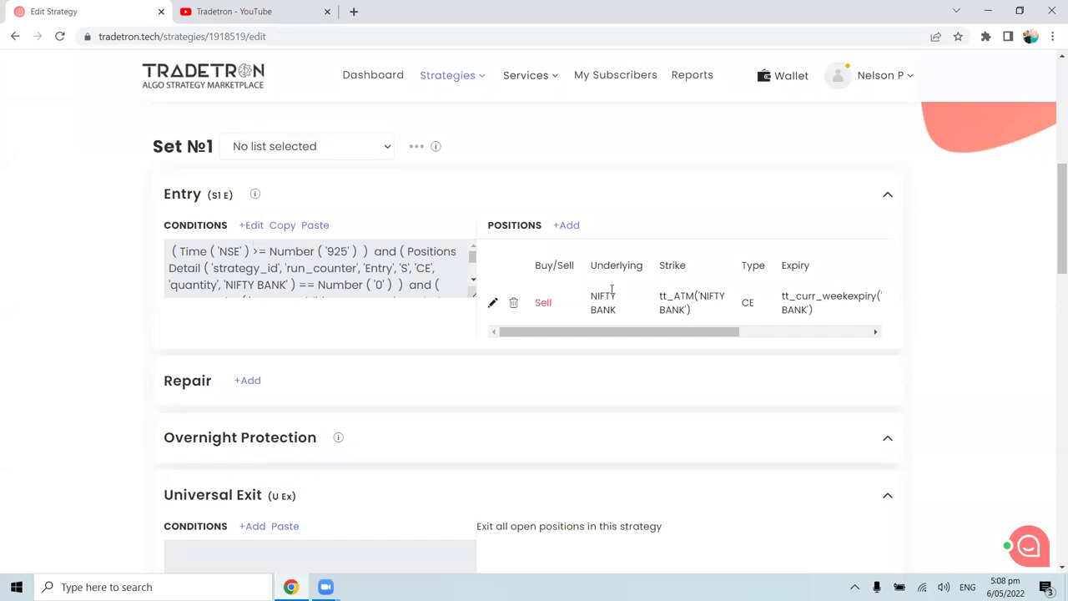
Step: Update the strategy and dismiss the 'Strategy updated!' confirmation
scroll(315, 347, "down", 1)
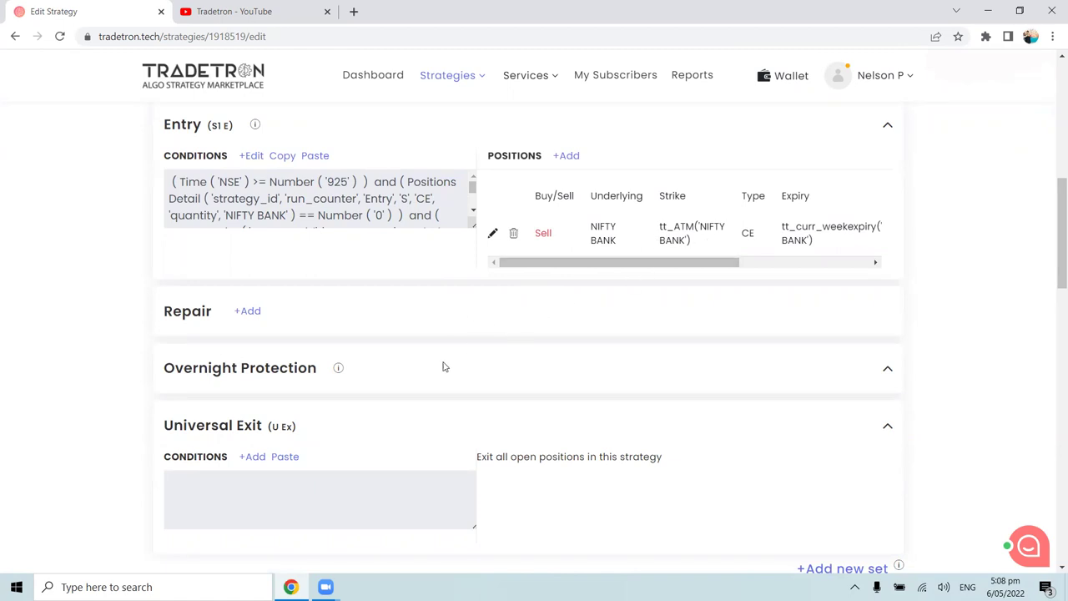
scroll(444, 367, "down", 1)
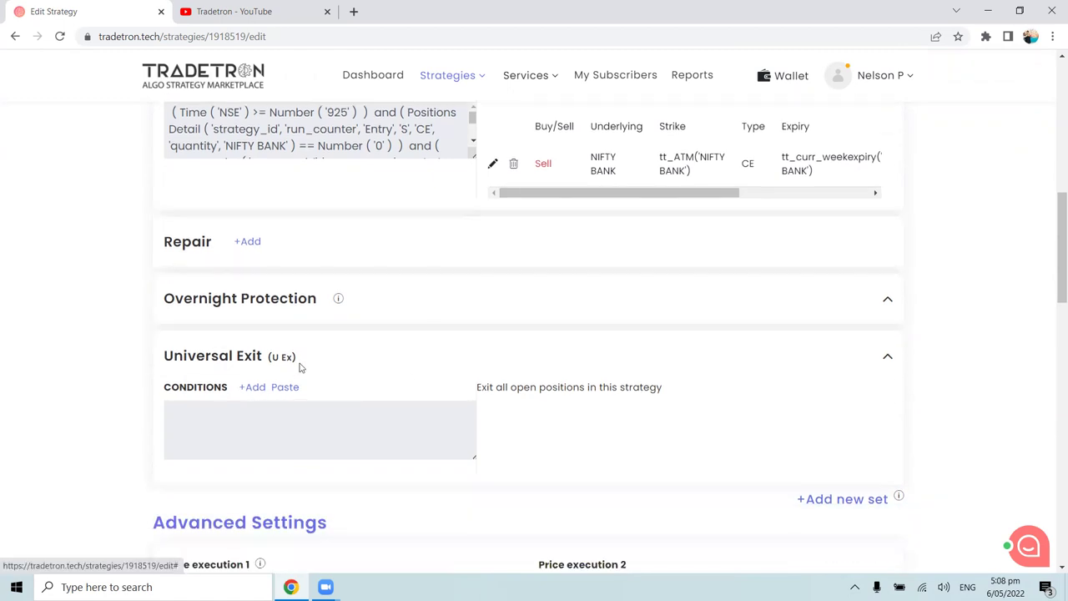
scroll(317, 360, "up", 1)
scroll(317, 360, "down", 2)
scroll(317, 359, "down", 15)
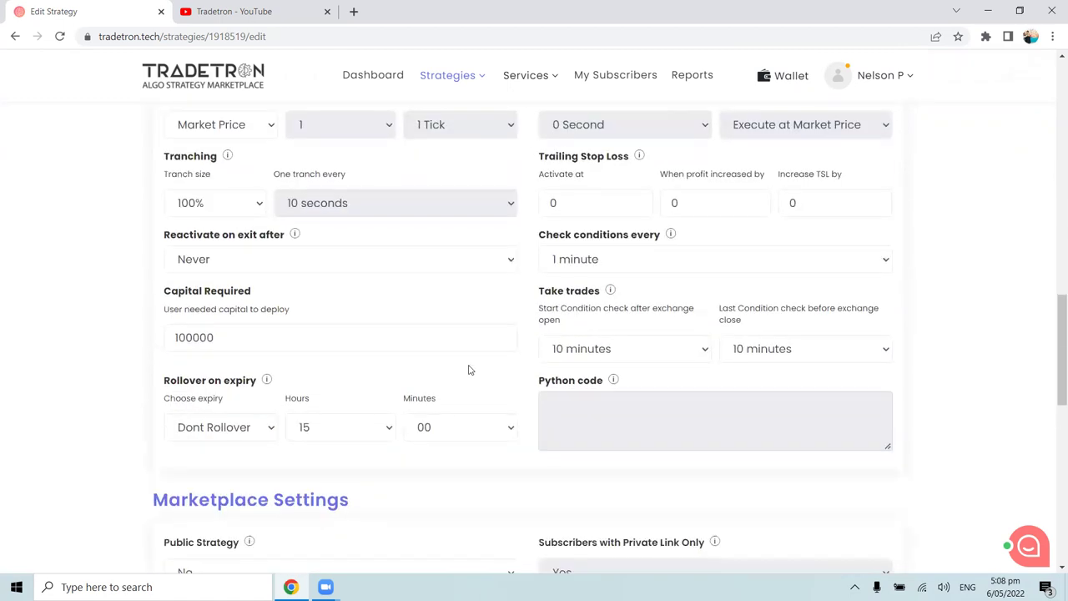
scroll(503, 234, "up", 2)
left_click(511, 286)
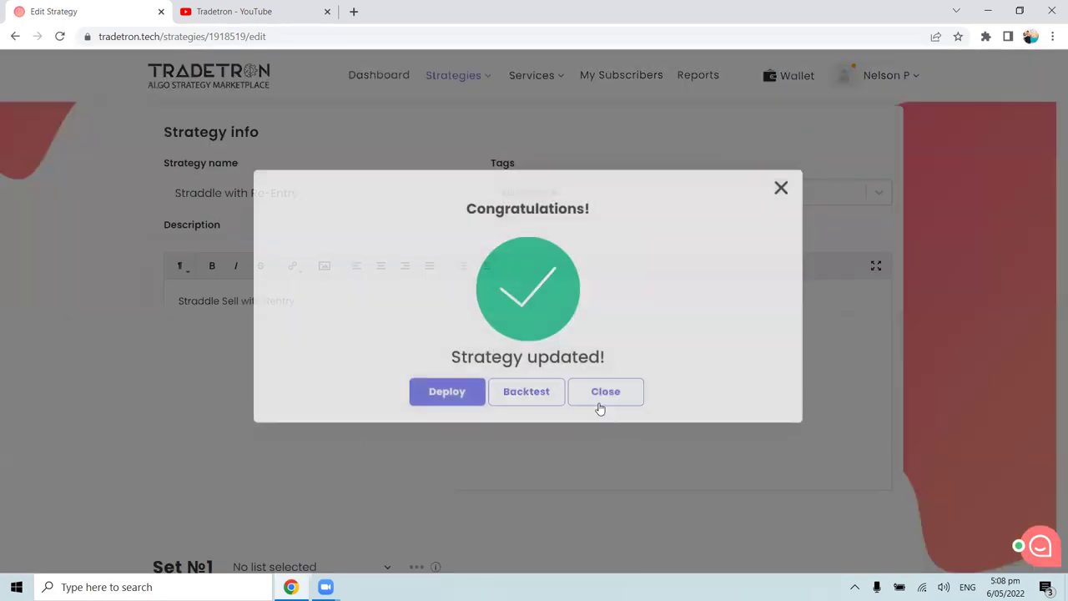
left_click(603, 409)
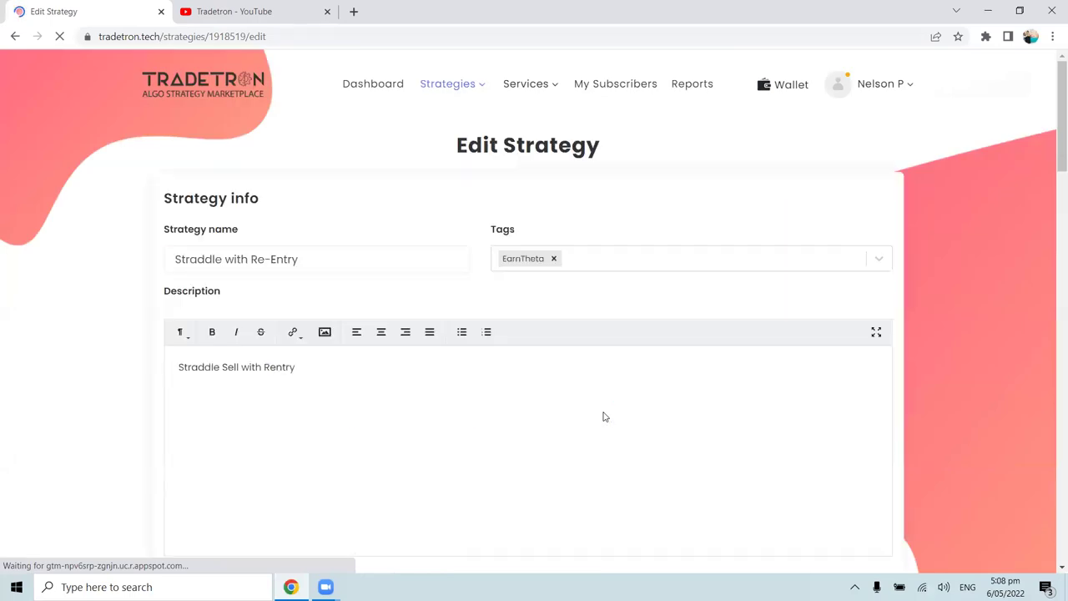
scroll(605, 414, "down", 10)
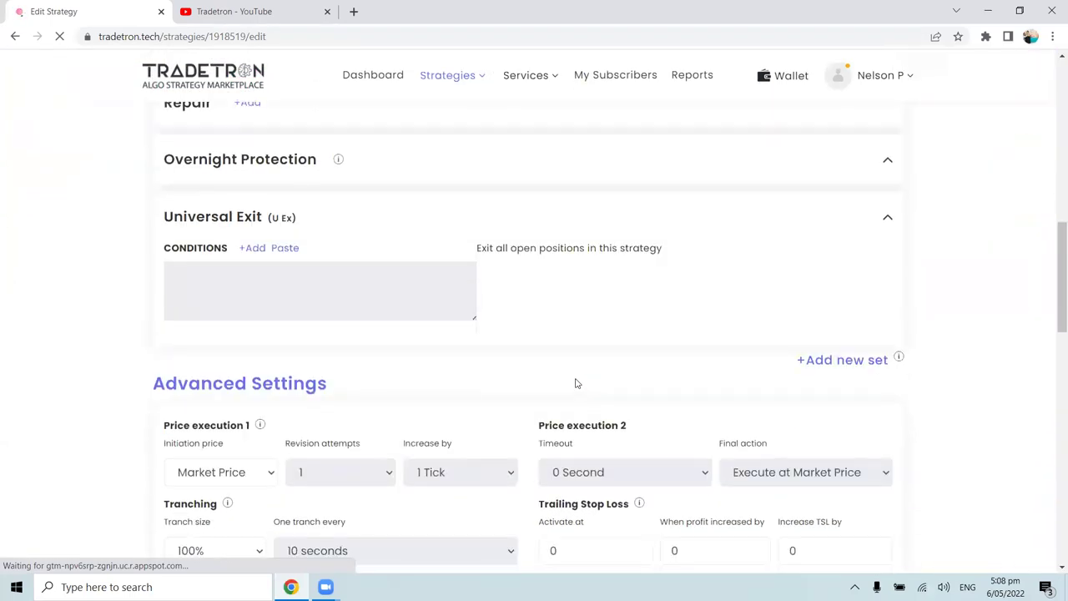
scroll(575, 381, "up", 4)
scroll(215, 401, "down", 1)
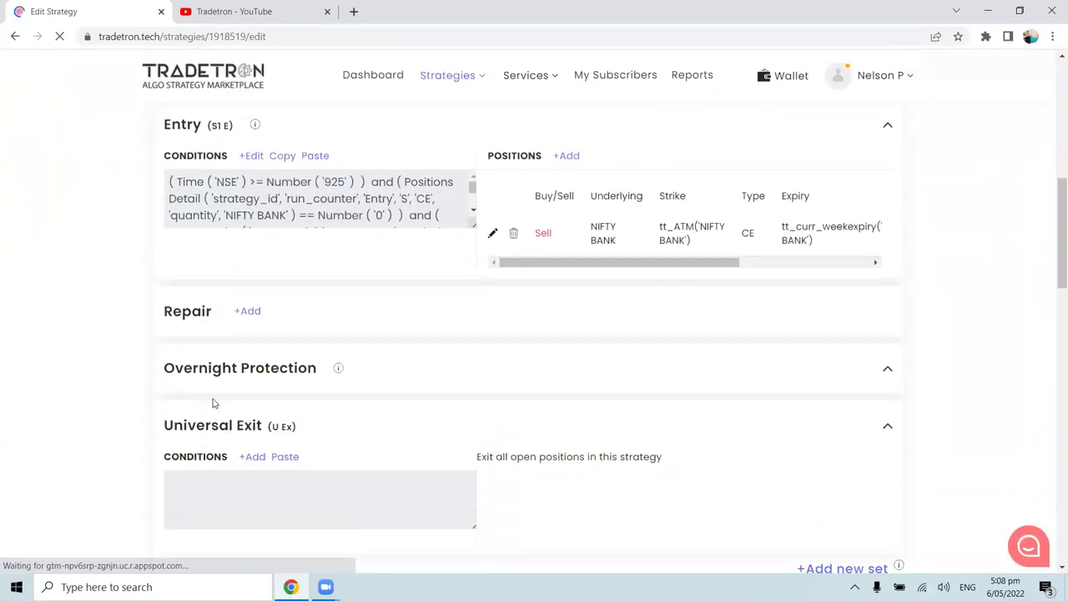
scroll(441, 367, "down", 3)
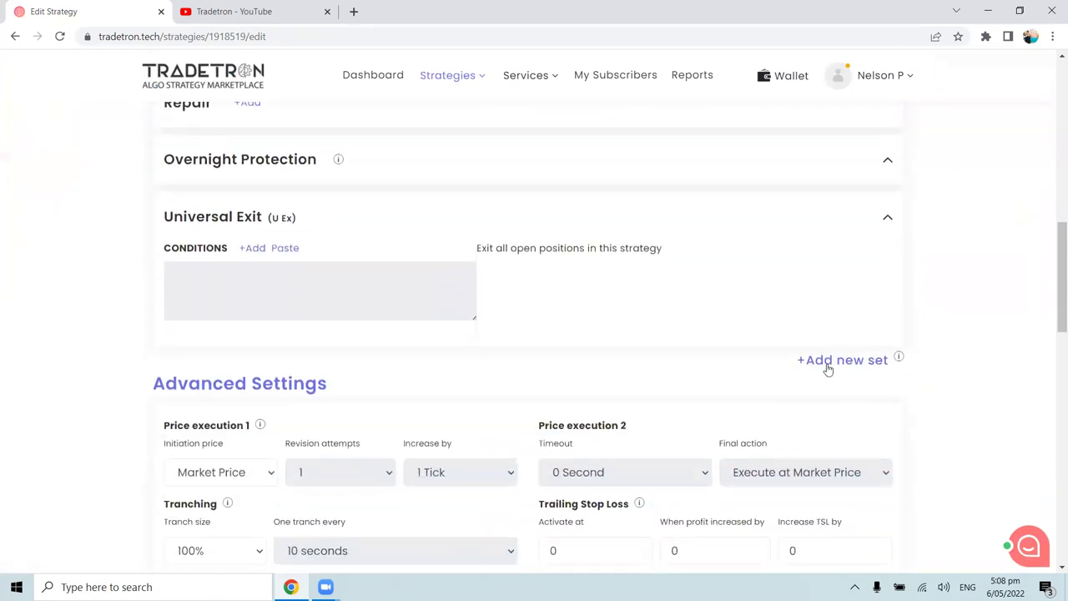
Step: Add a new set, creating an empty Set №2 with Entry, Repair and Exit sections below Set №1
left_click(843, 361)
scroll(826, 368, "down", 10)
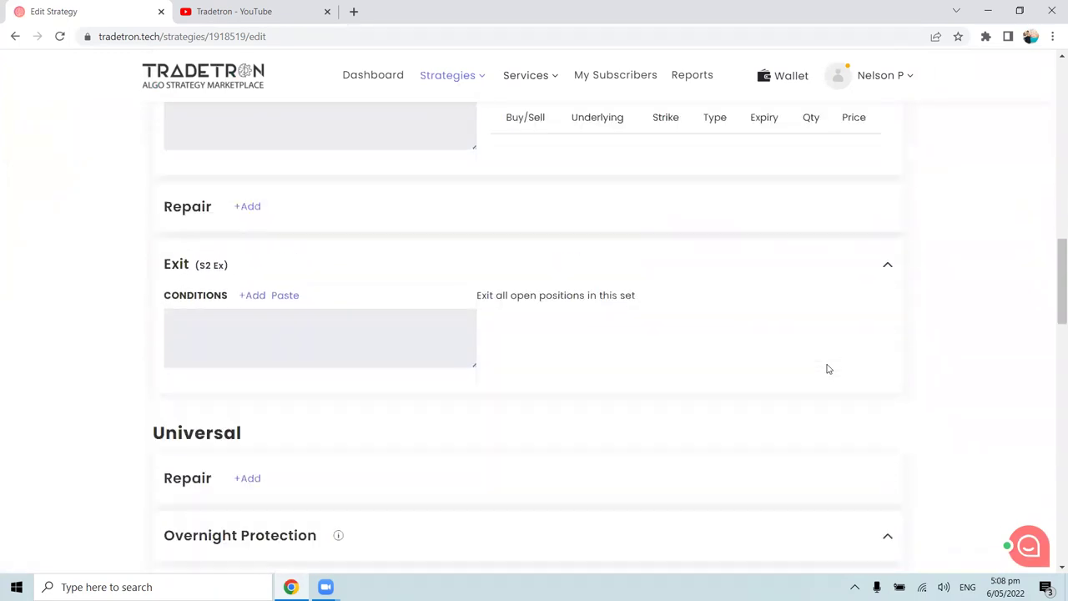
scroll(442, 277, "up", 15)
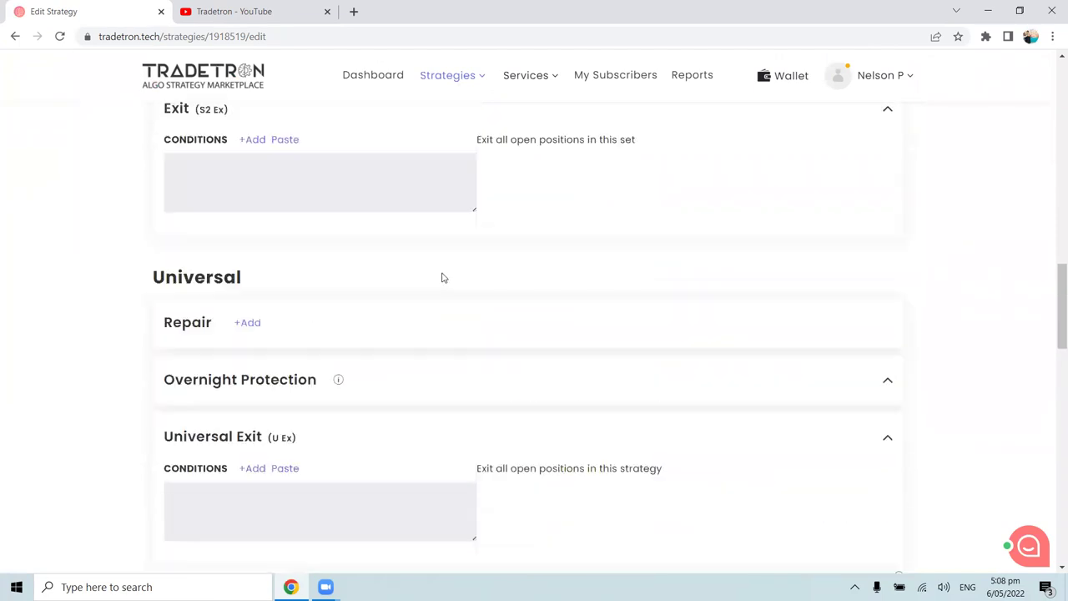
scroll(328, 276, "up", 3)
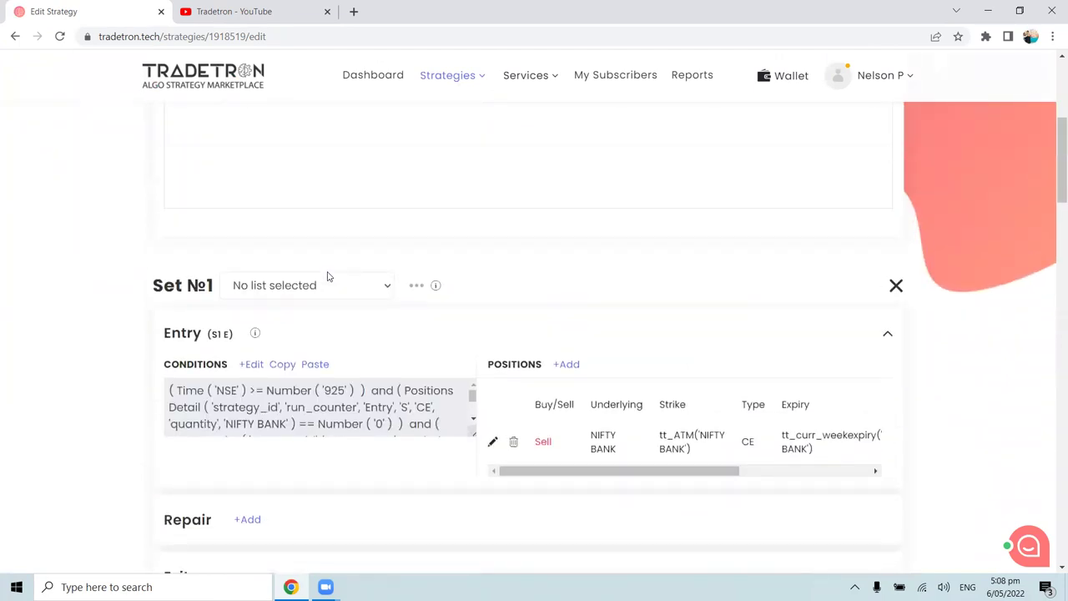
scroll(328, 276, "down", 1)
scroll(329, 277, "down", 3)
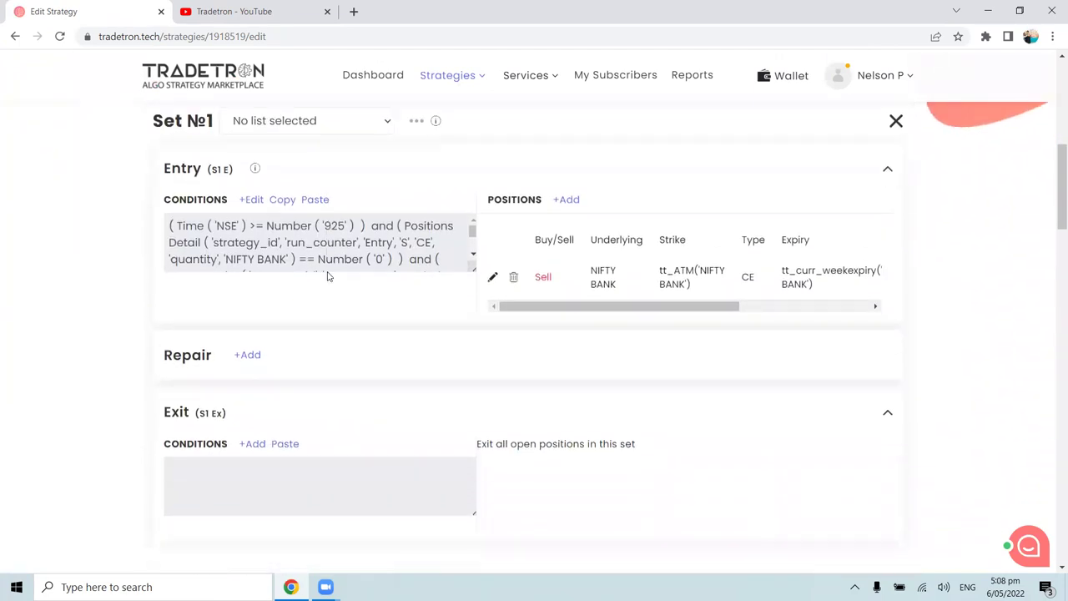
scroll(437, 244, "up", 1)
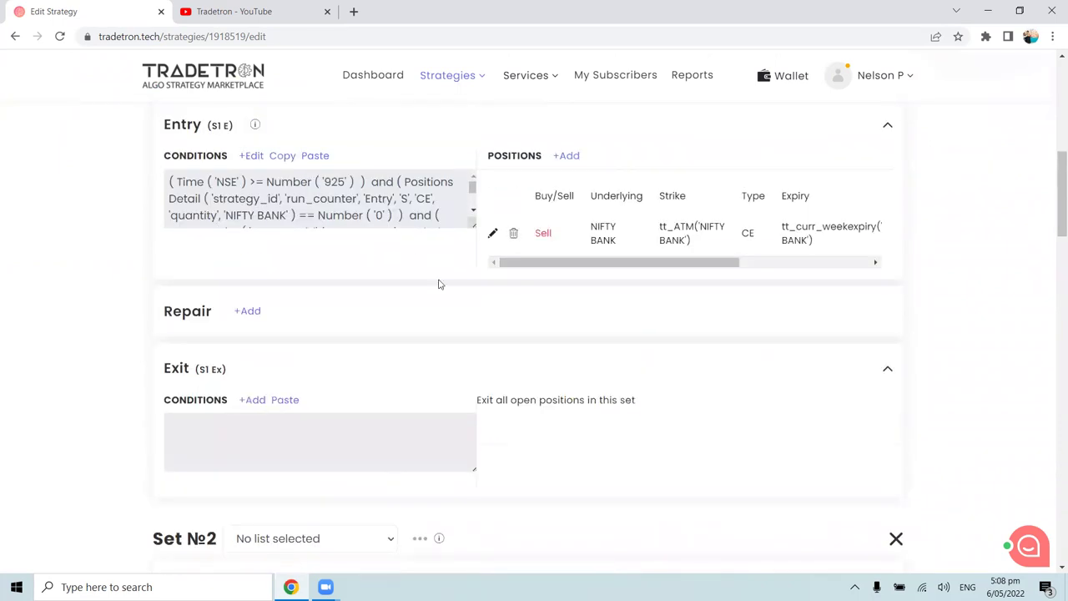
scroll(271, 346, "up", 1)
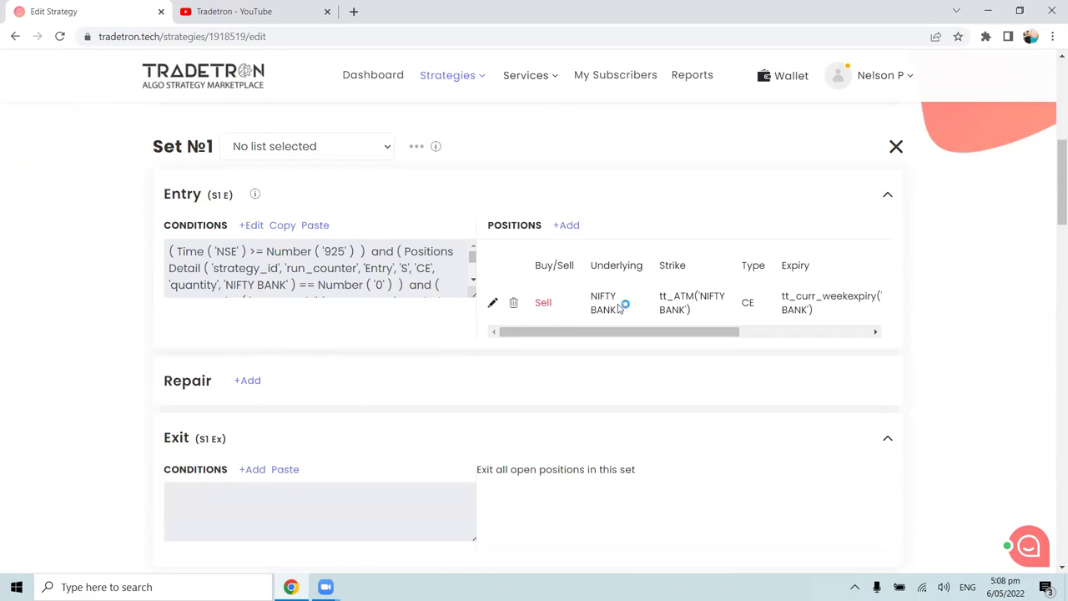
scroll(346, 403, "down", 1)
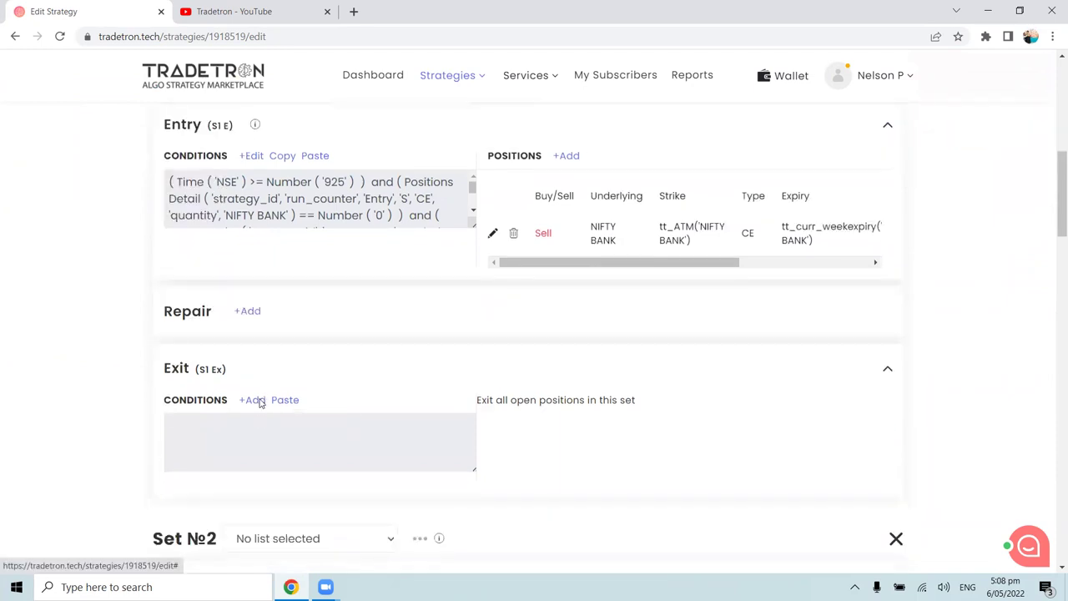
Step: Start a new Set 1 exit condition using the Traded Instrument keyword with the strike field
left_click(259, 401)
left_click(392, 208)
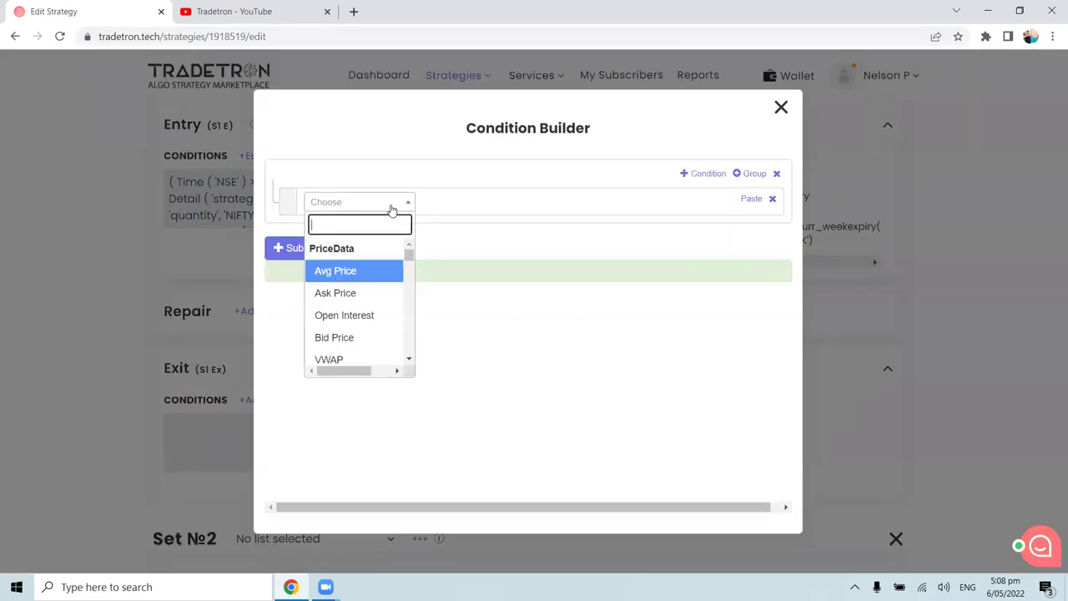
type("Trade")
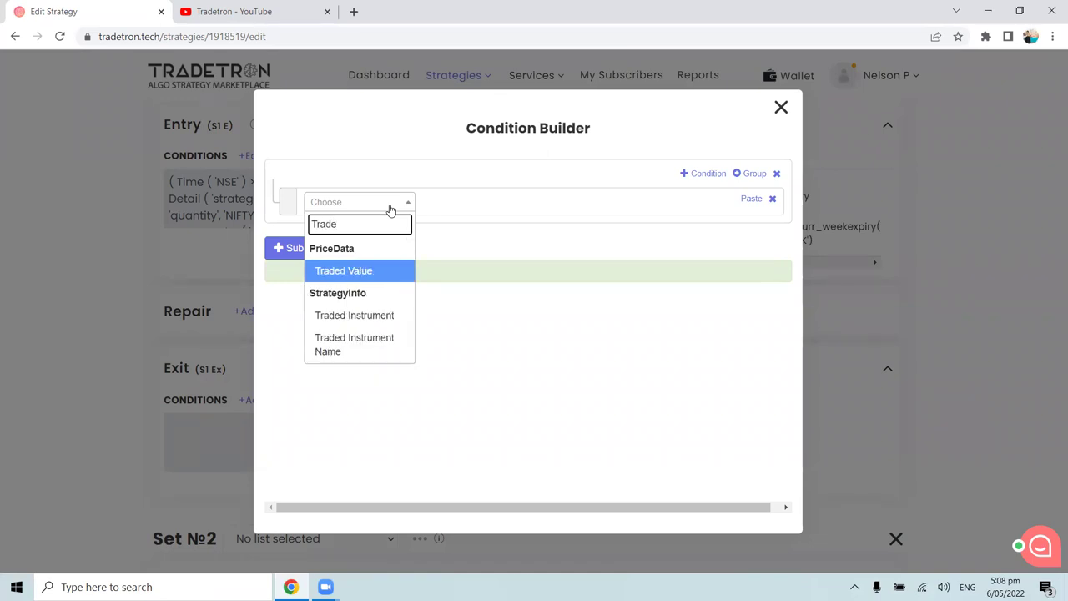
left_click(370, 316)
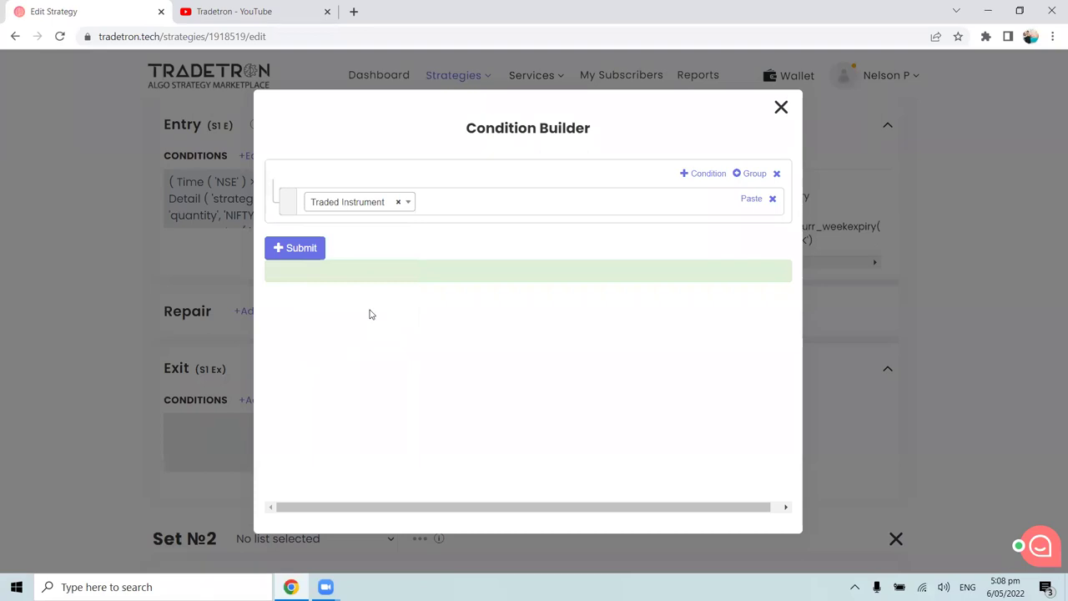
left_click(384, 289)
type("st")
left_click(358, 343)
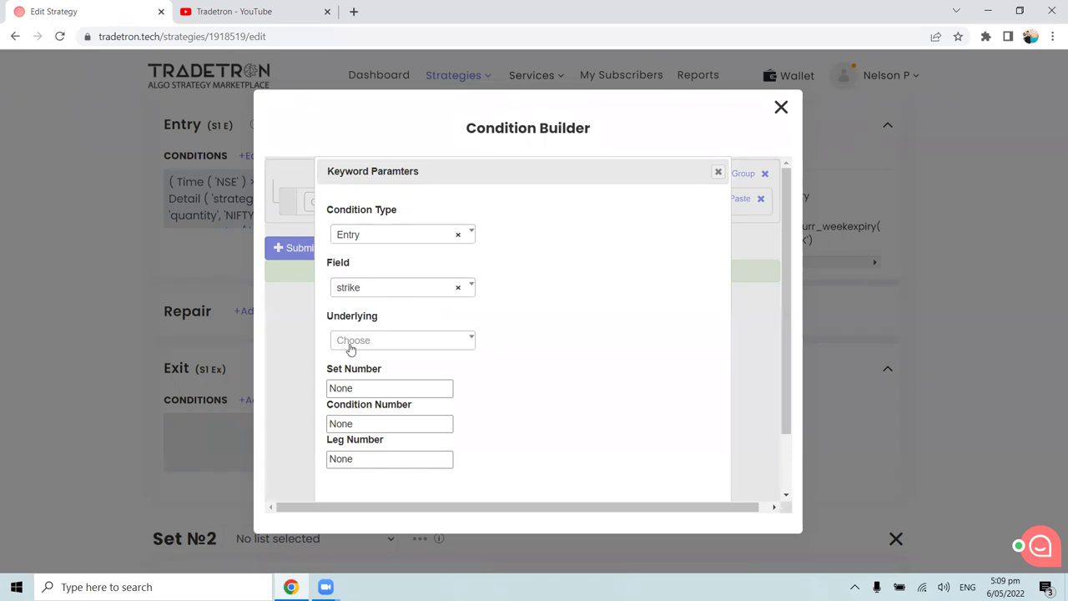
Step: Set the Traded Instrument to NIFTY BANK with set 1, condition 1, leg 1, and generate the expression
left_click(351, 350)
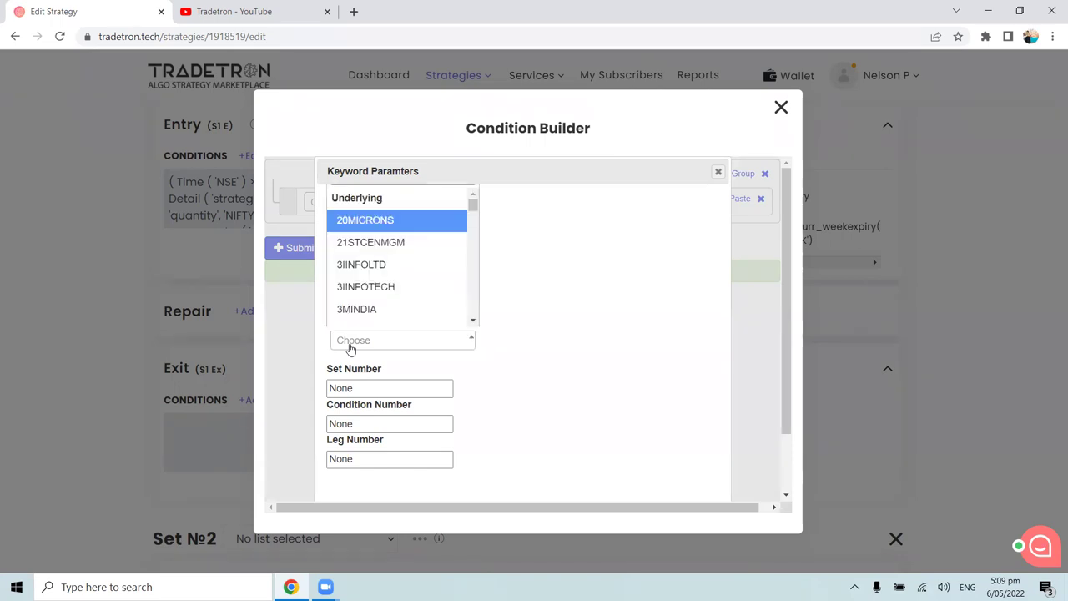
type("y b")
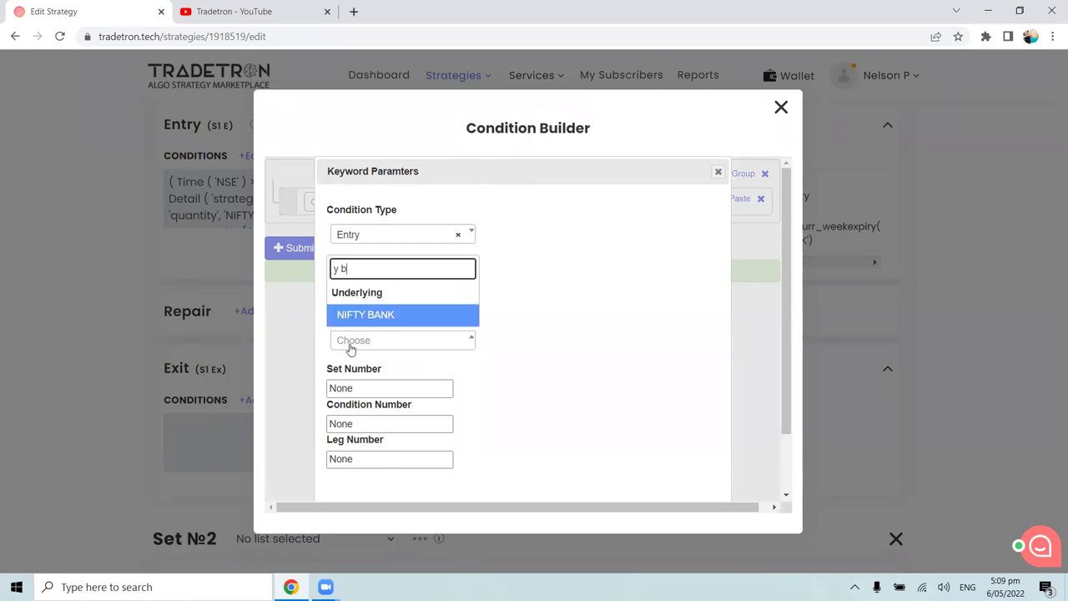
left_click(398, 316)
key("Tab")
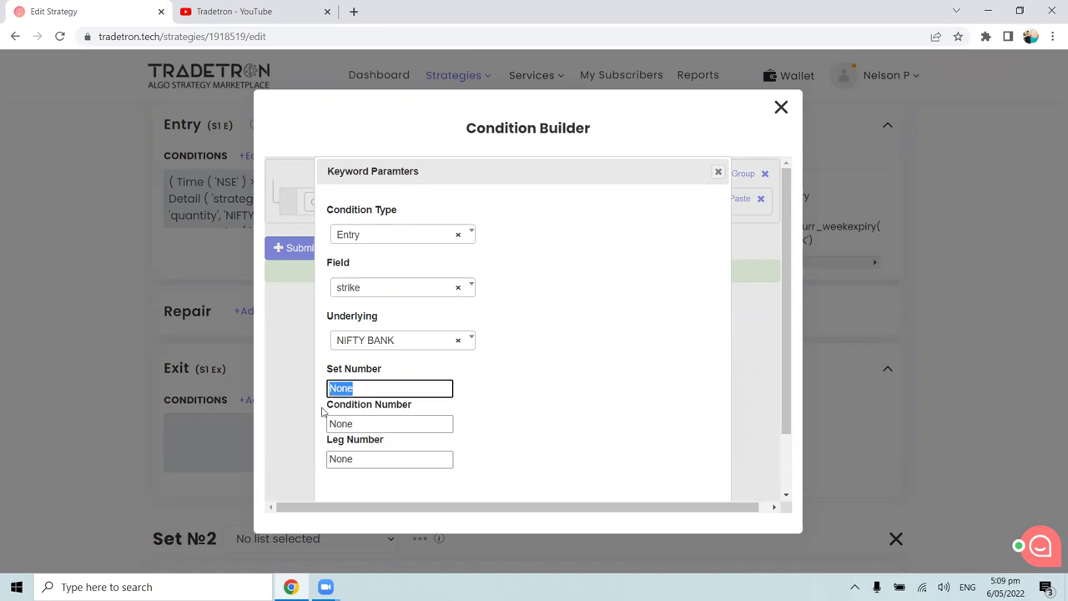
type("1")
left_click(346, 424)
double_click(342, 424)
type("1")
scroll(372, 413, "down", 1)
key("Tab")
type("1")
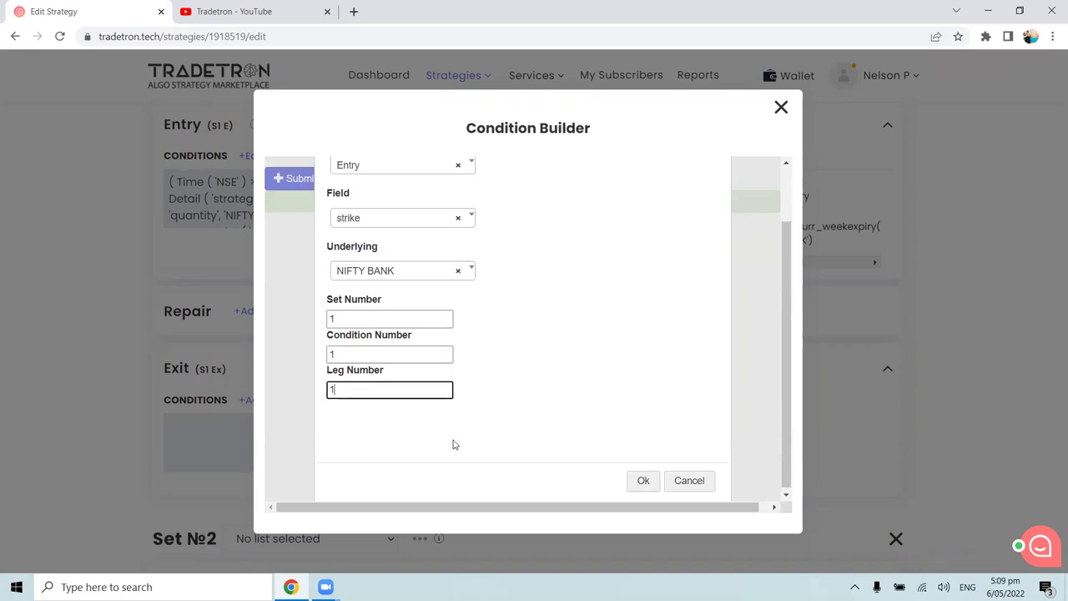
left_click(644, 481)
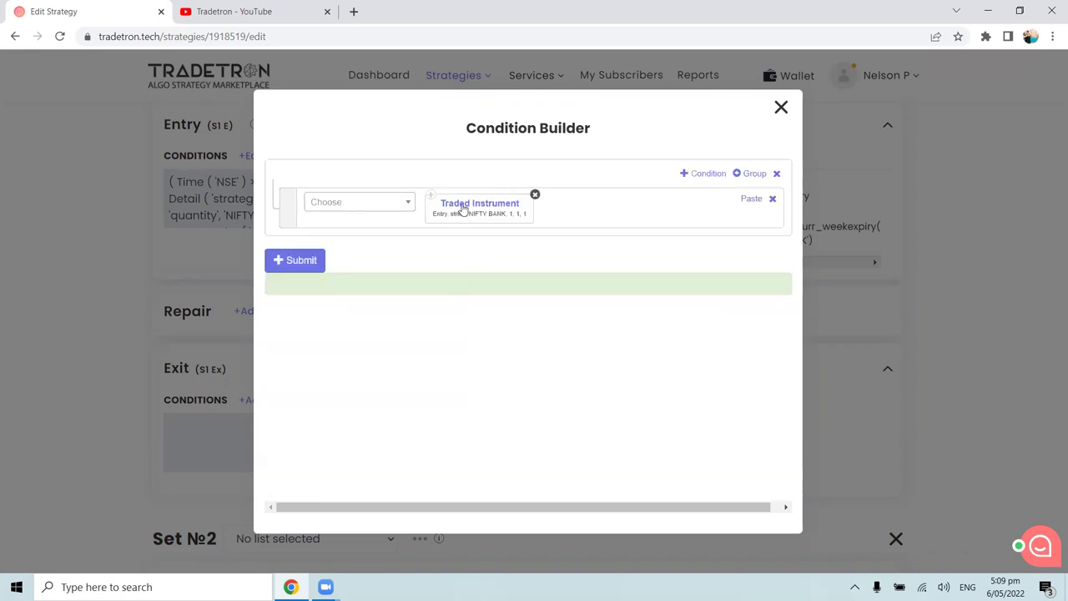
left_click(294, 261)
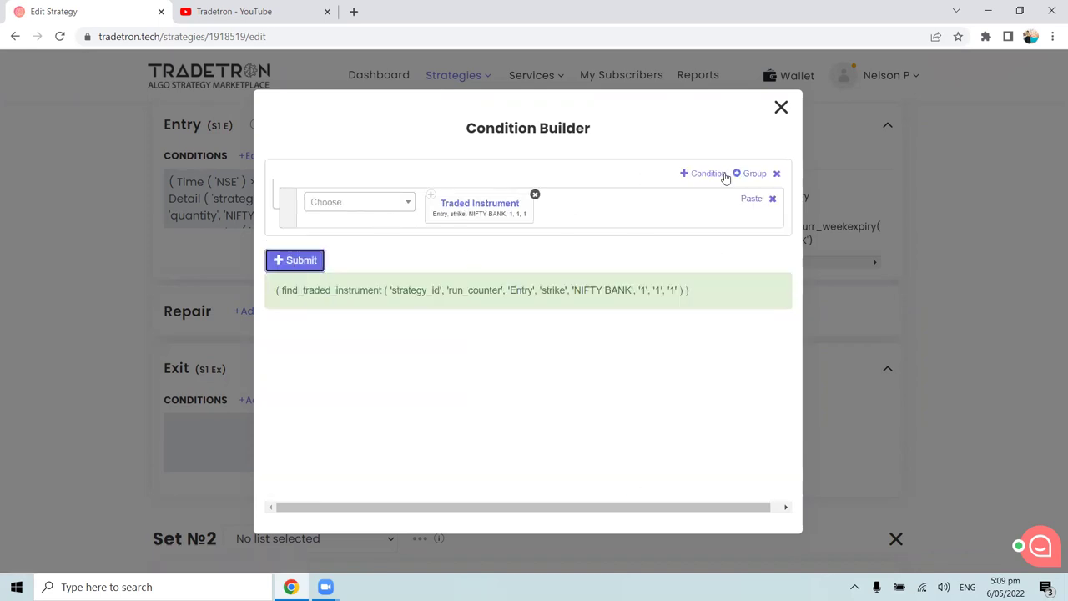
Step: Add a second condition row with LTP of the Traded Instrument Name
left_click(709, 175)
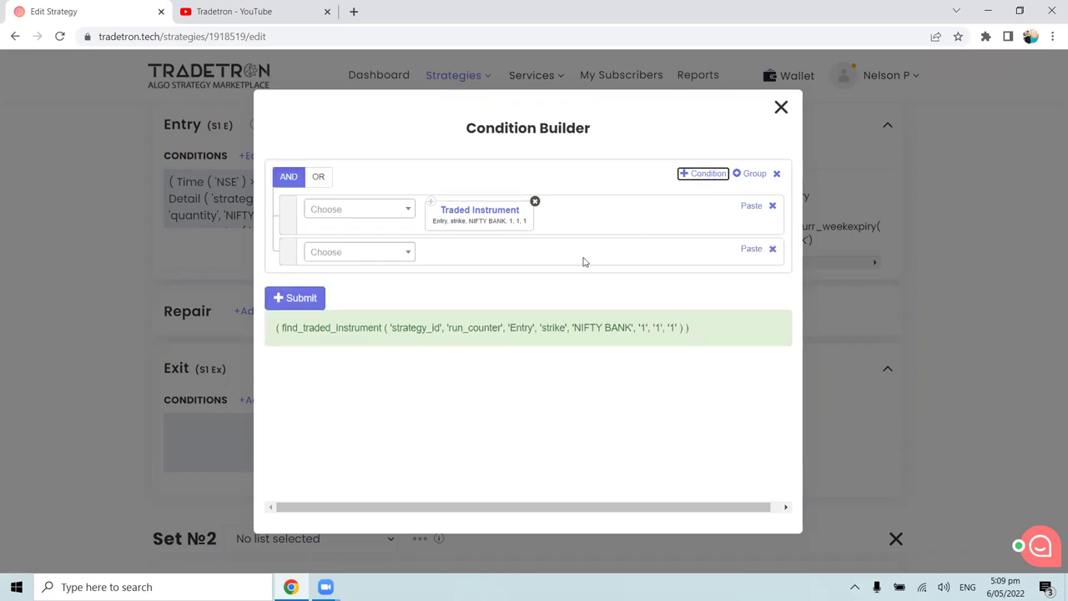
left_click(389, 259)
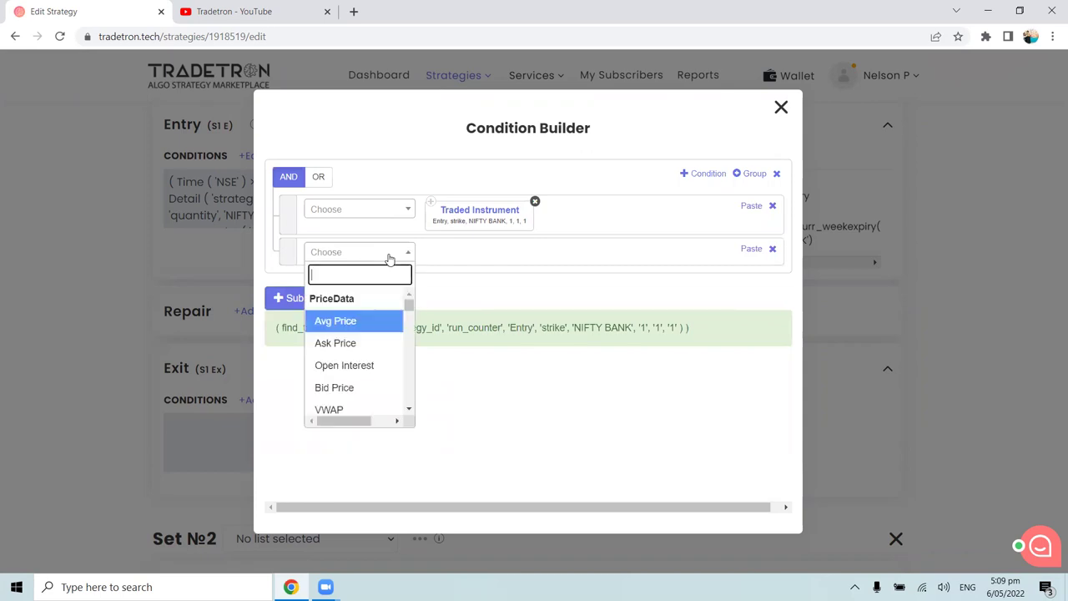
type("LTP")
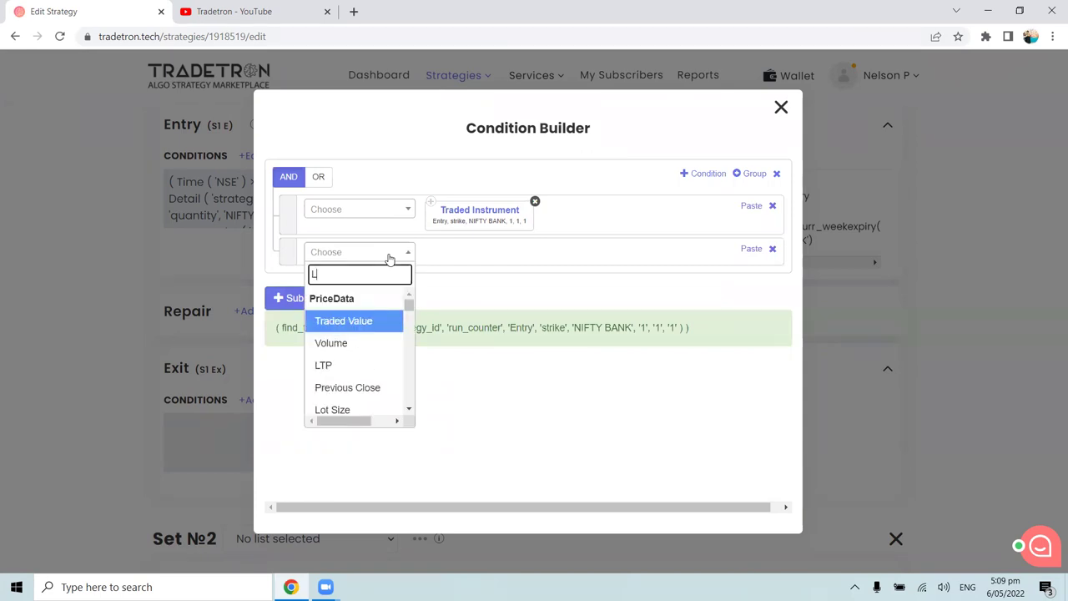
left_click(364, 323)
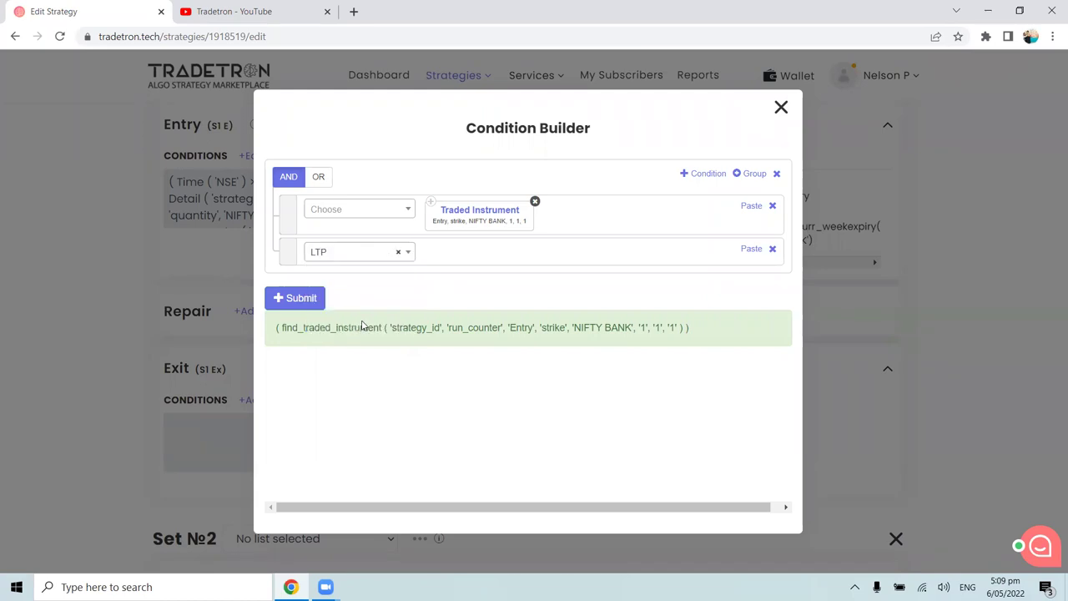
left_click(441, 276)
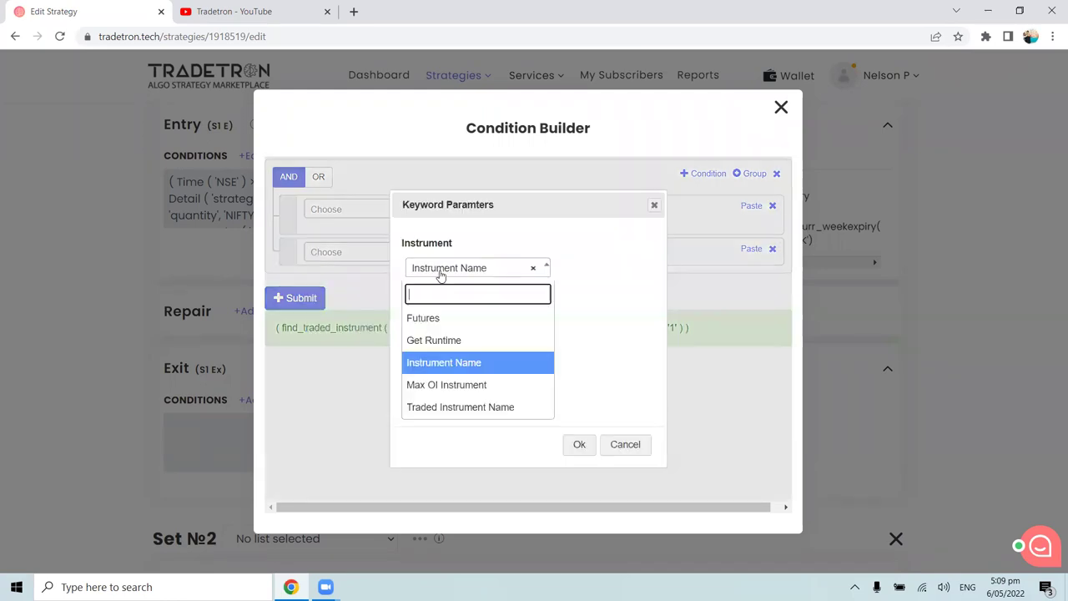
left_click(443, 406)
left_click(576, 449)
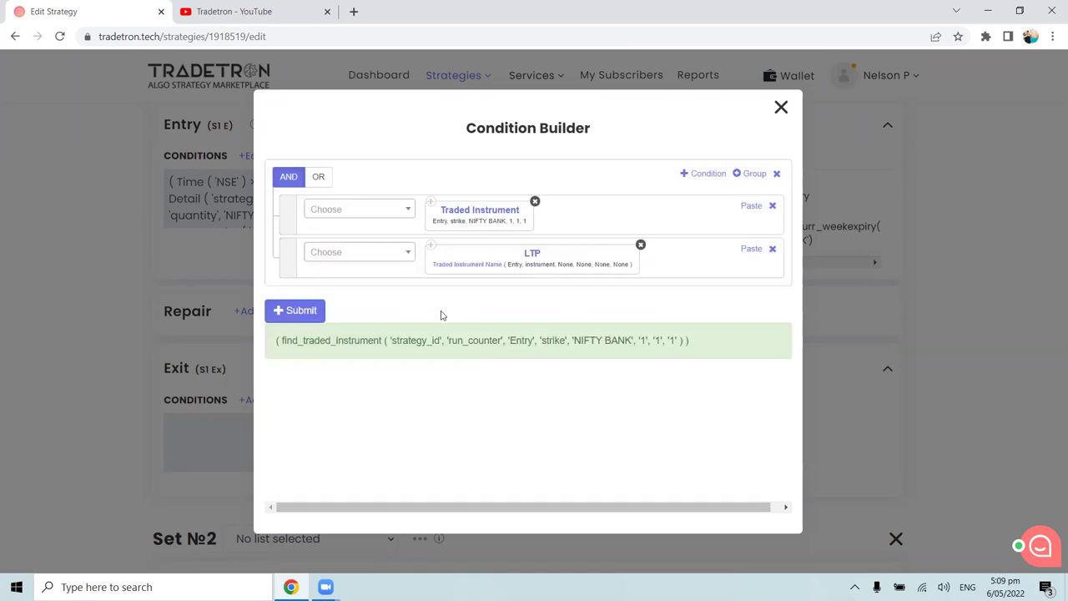
Step: Fill the Traded Instrument Name parameters with NIFTY BANK, set 1, condition 1, leg 1
left_click(466, 266)
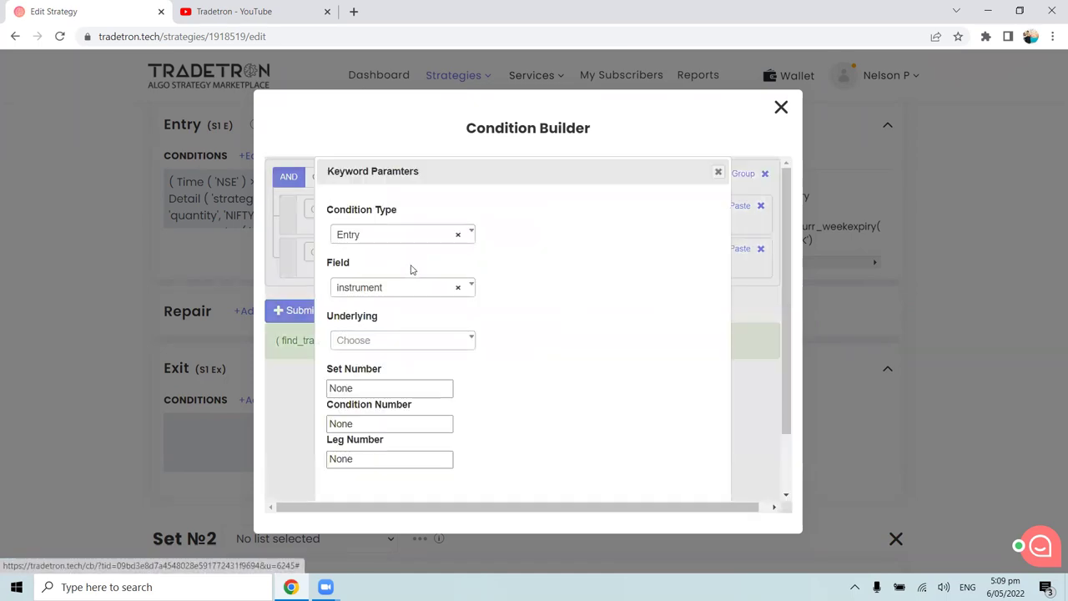
left_click(360, 341)
type("y b")
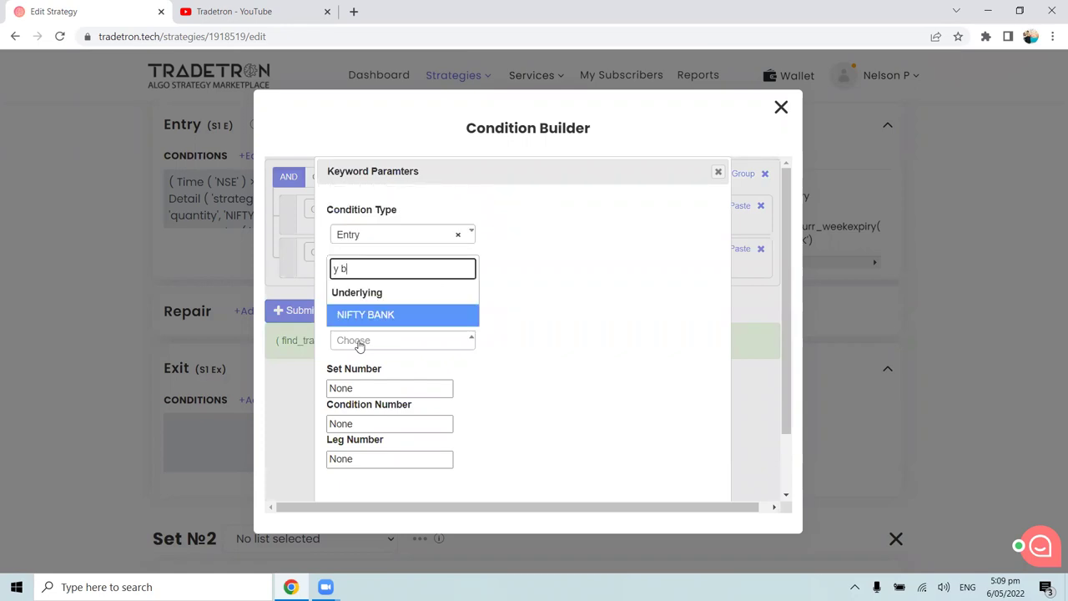
left_click(369, 317)
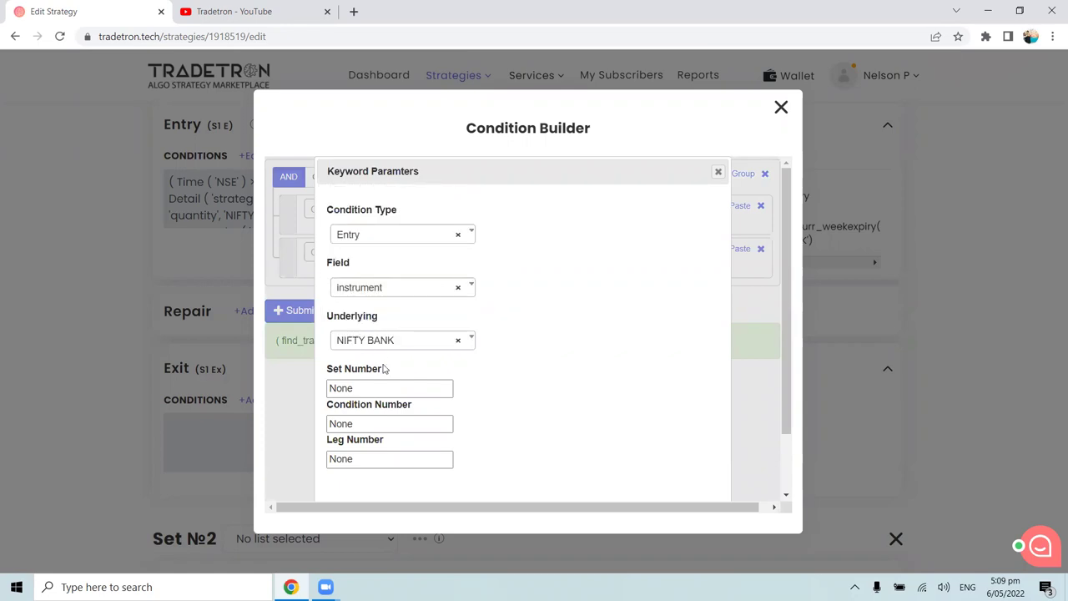
key("Tab")
type("1")
key("Tab")
type("1")
key("Tab")
type("1")
key("Tab")
scroll(432, 436, "down", 2)
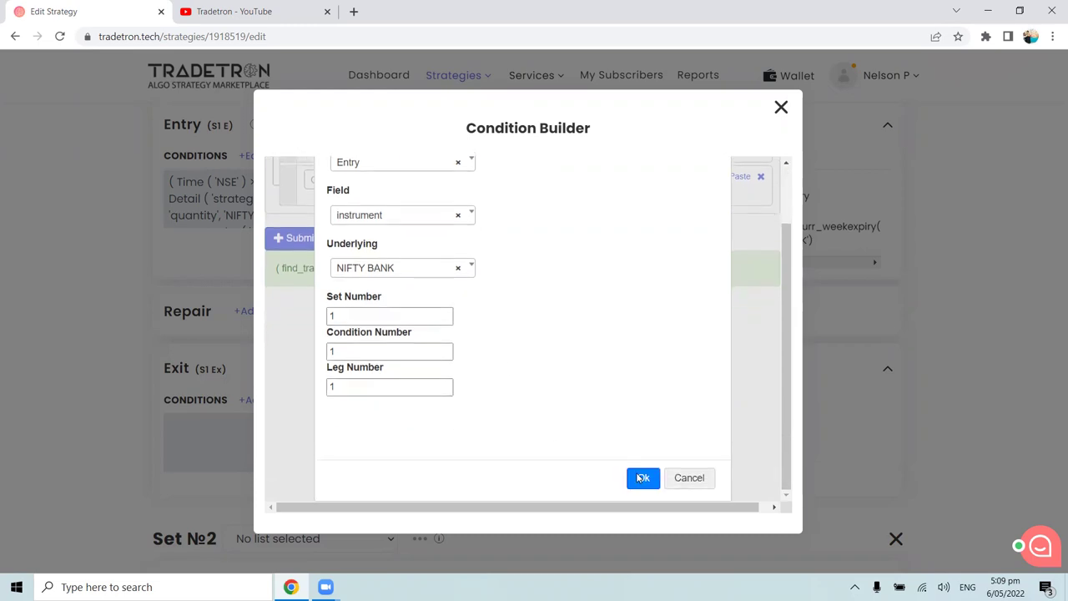
left_click(642, 478)
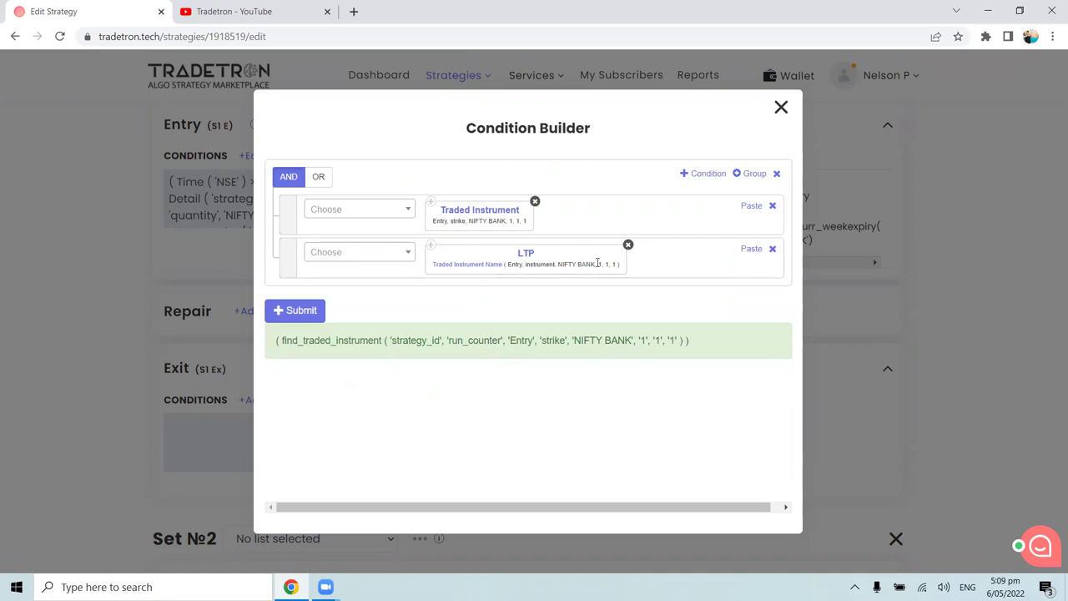
Step: Add a greater-than comparison after LTP against a Traded Instrument value
left_click(392, 259)
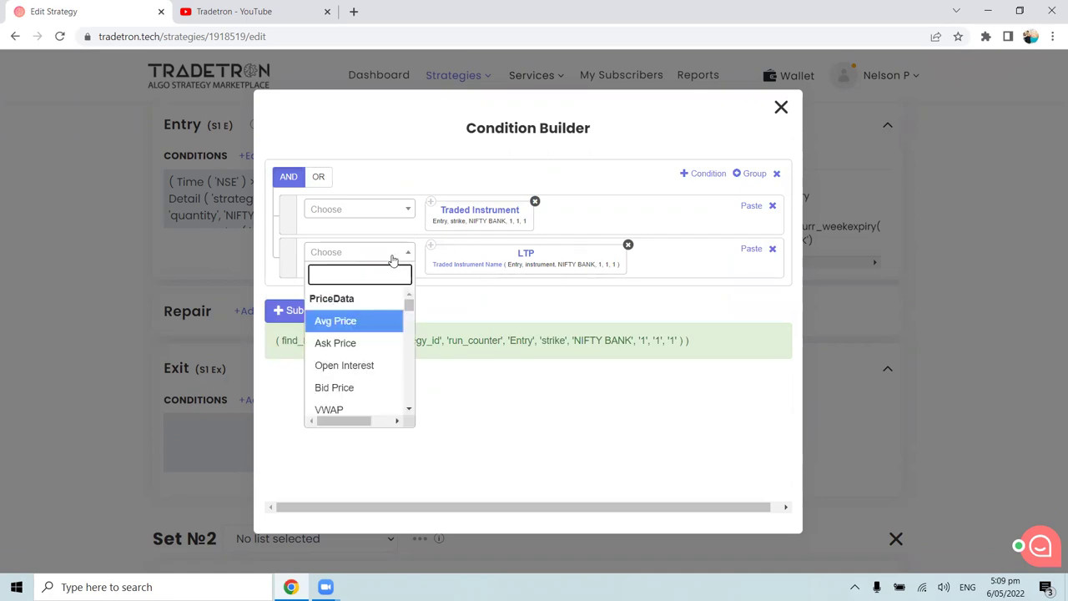
type(">")
left_click(376, 323)
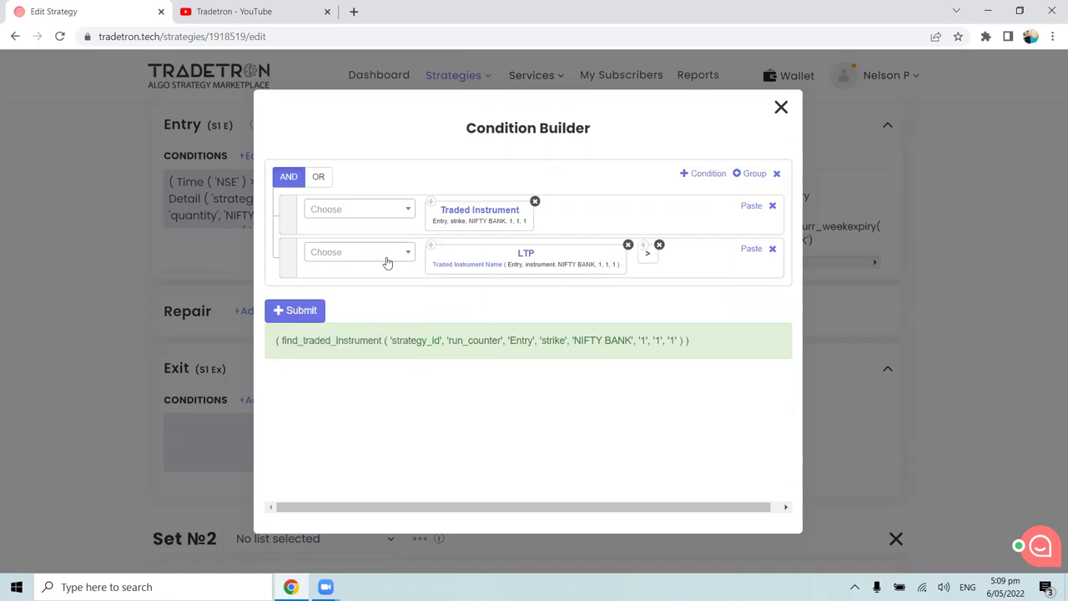
left_click(387, 262)
type("Traded")
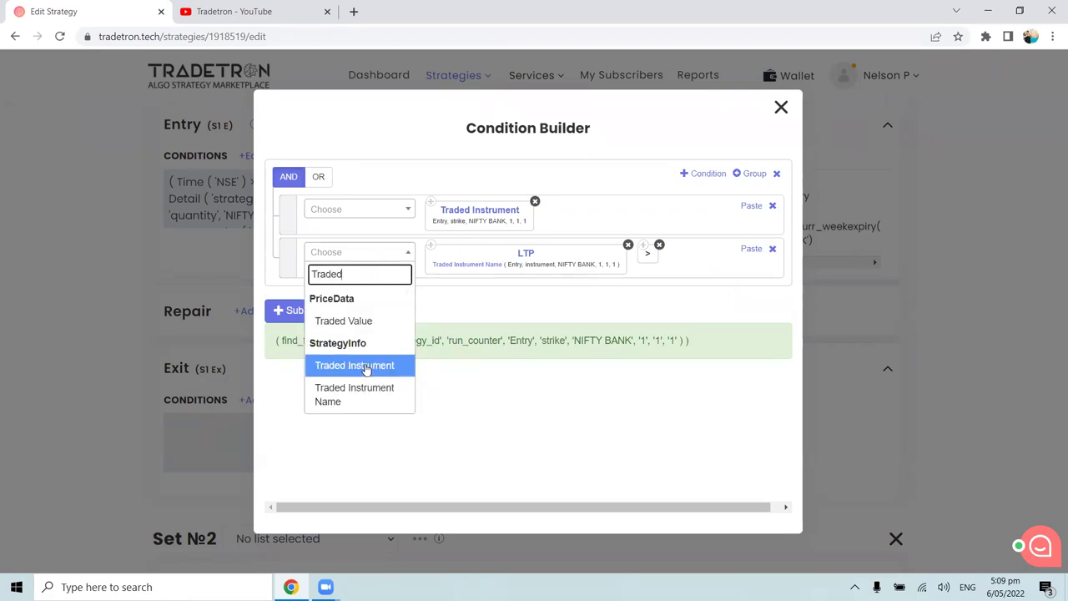
left_click(365, 365)
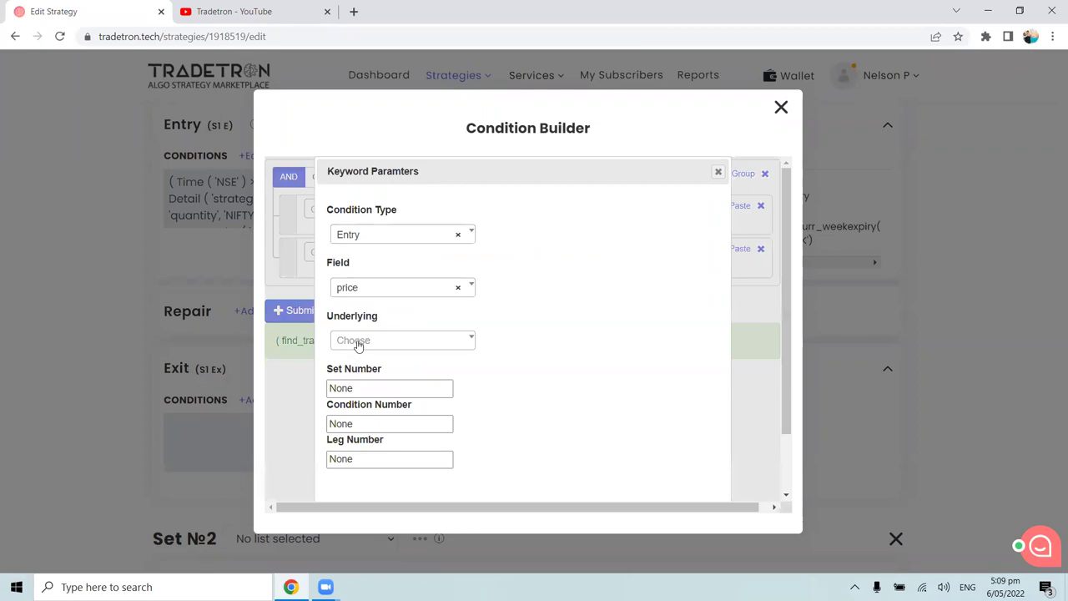
Step: Set the compared Traded Instrument price to NIFTY BANK with set 1, condition 1, leg 1
left_click(357, 341)
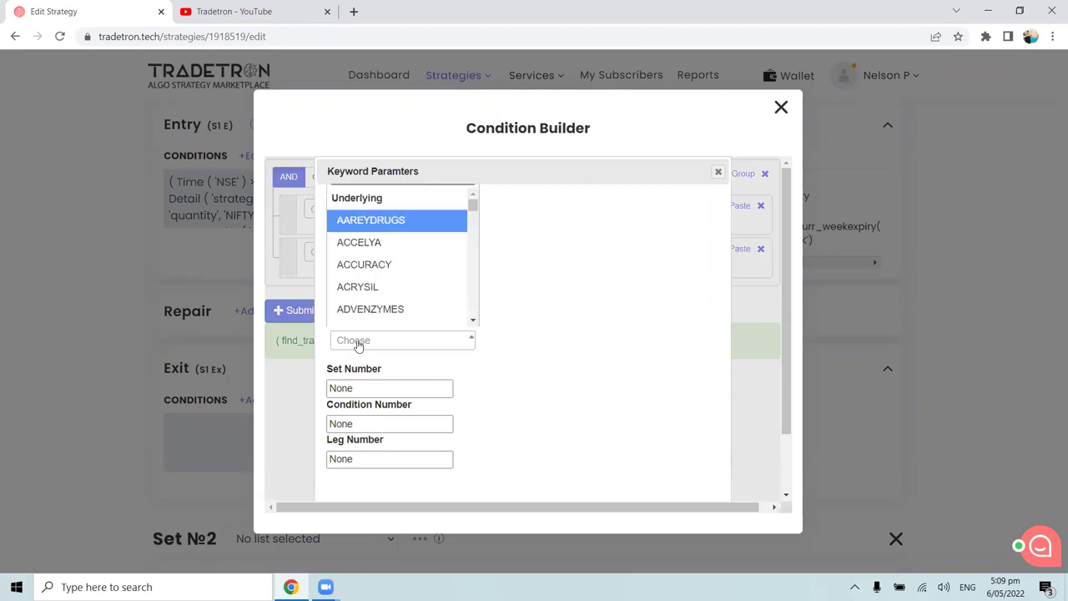
type("y b")
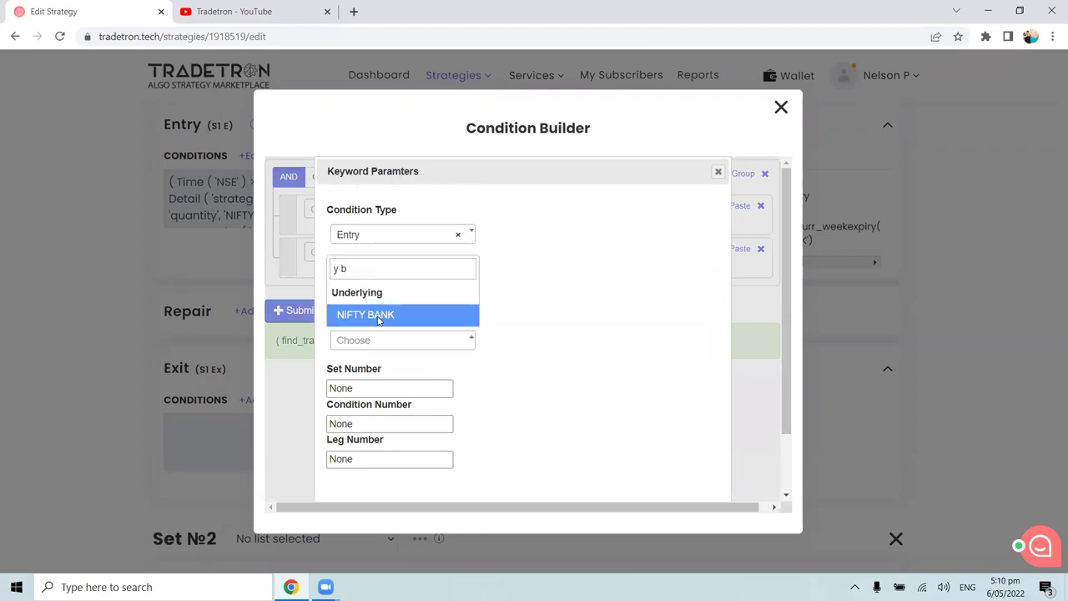
left_click(377, 316)
left_click(334, 389)
double_click(334, 389)
type("1")
left_click(326, 430)
double_click(330, 424)
type("1")
scroll(375, 431, "down", 1)
double_click(330, 390)
type("1")
left_click(642, 481)
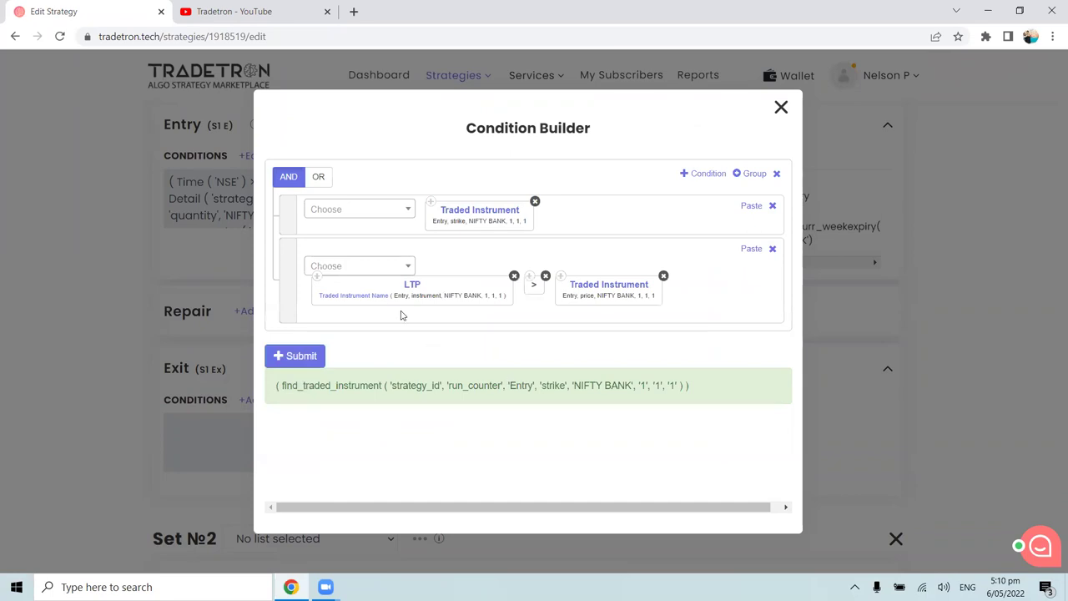
Step: Add plus Number 20 to the entry price, regenerate the expression and close the builder
left_click(371, 267)
type(">")
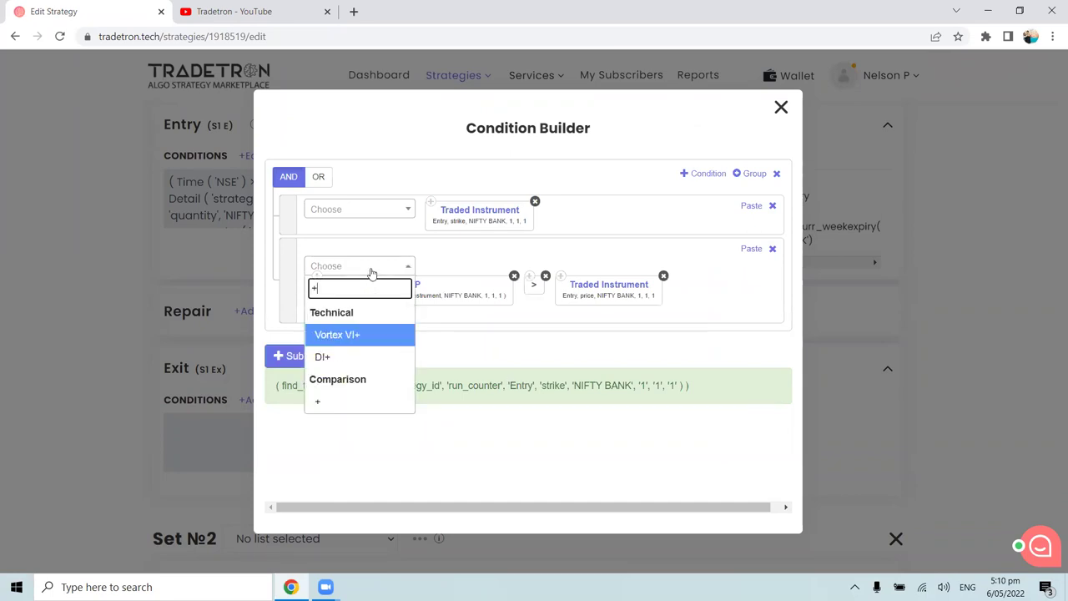
left_click(362, 401)
left_click(359, 265)
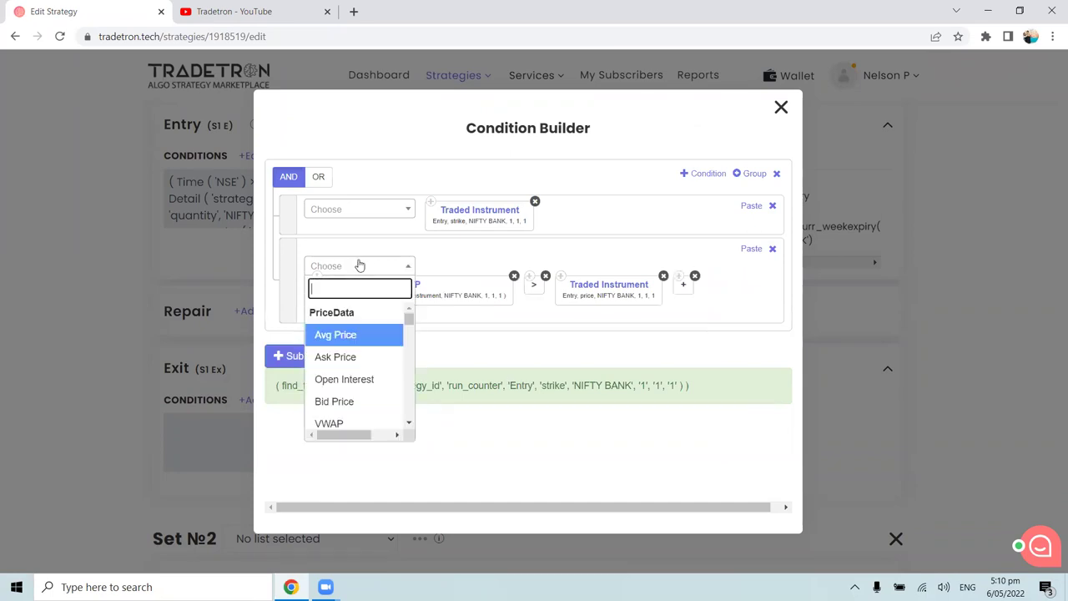
type("Numb")
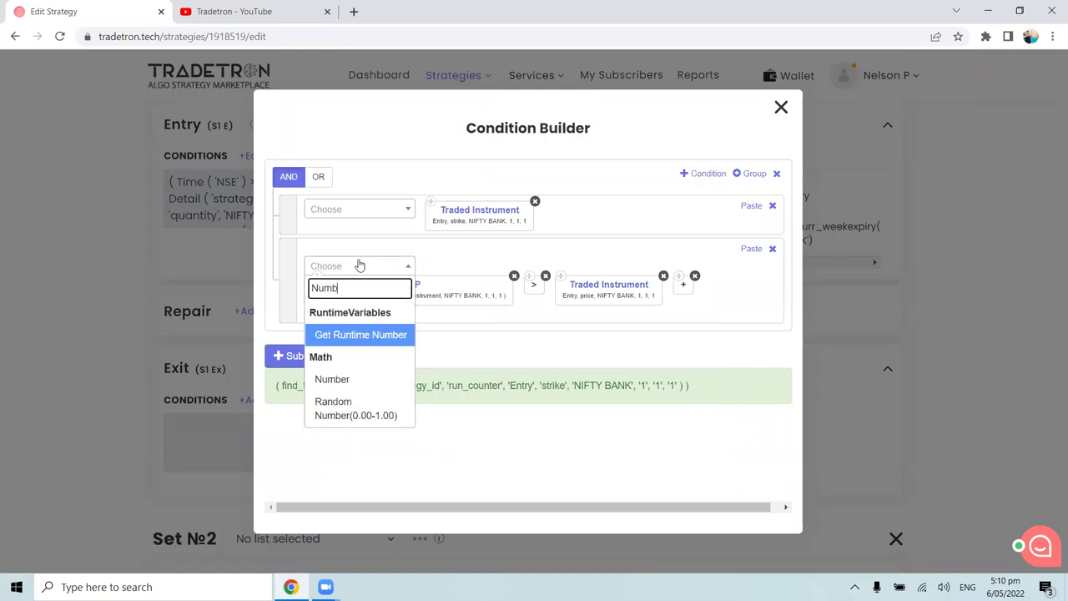
type("er")
left_click(379, 378)
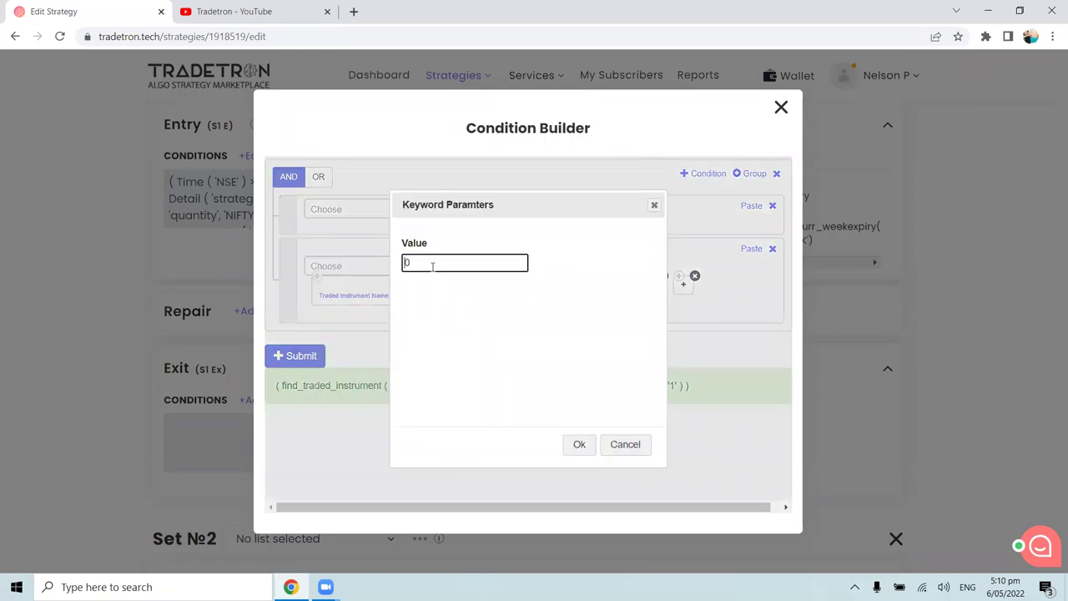
type("20")
left_click(579, 444)
left_click(311, 357)
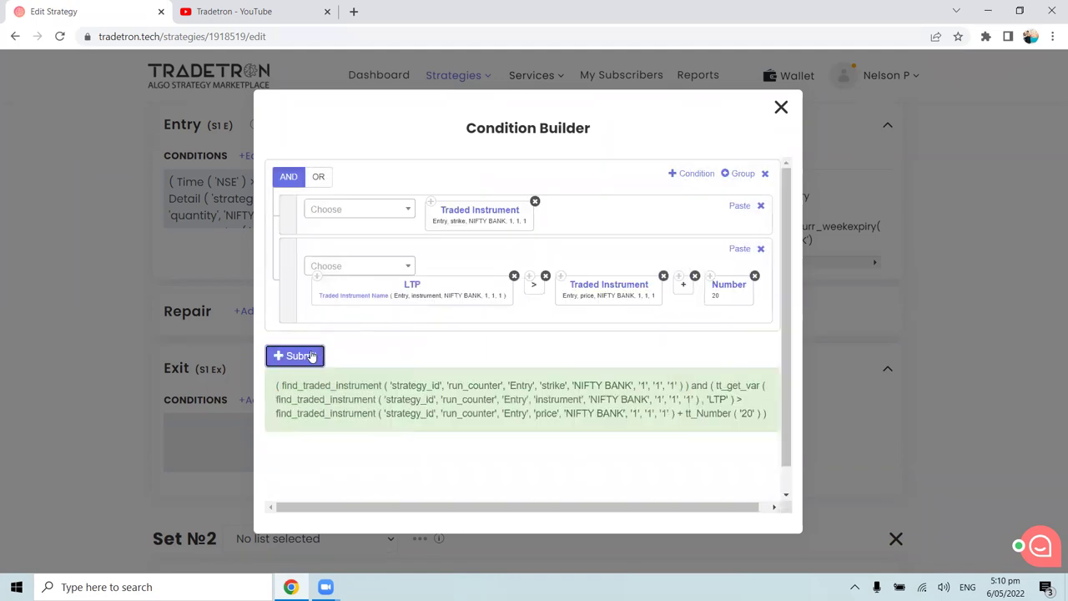
left_click(780, 107)
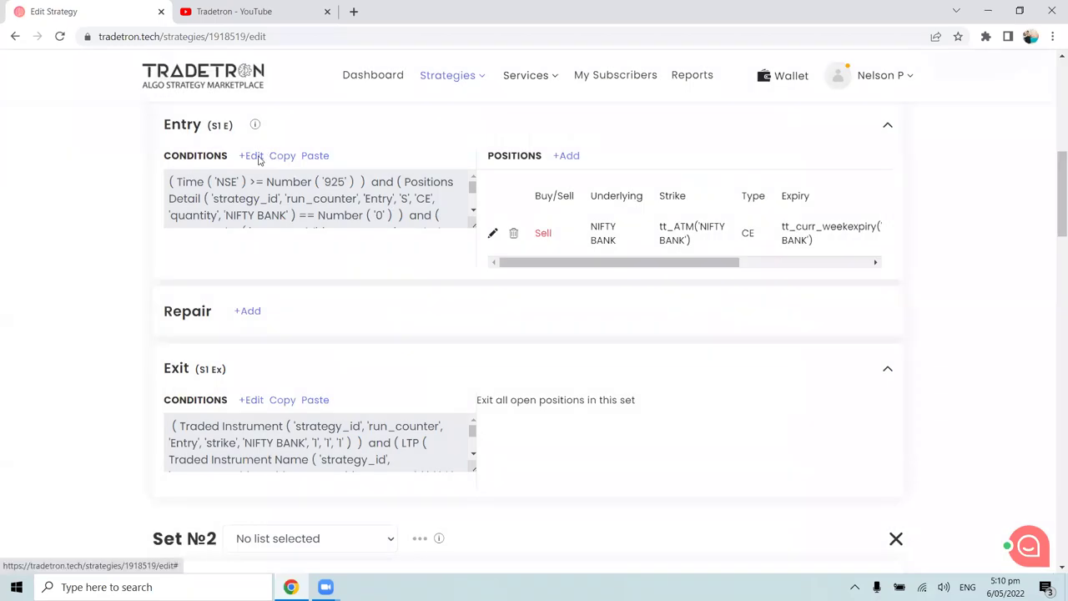
left_click(257, 156)
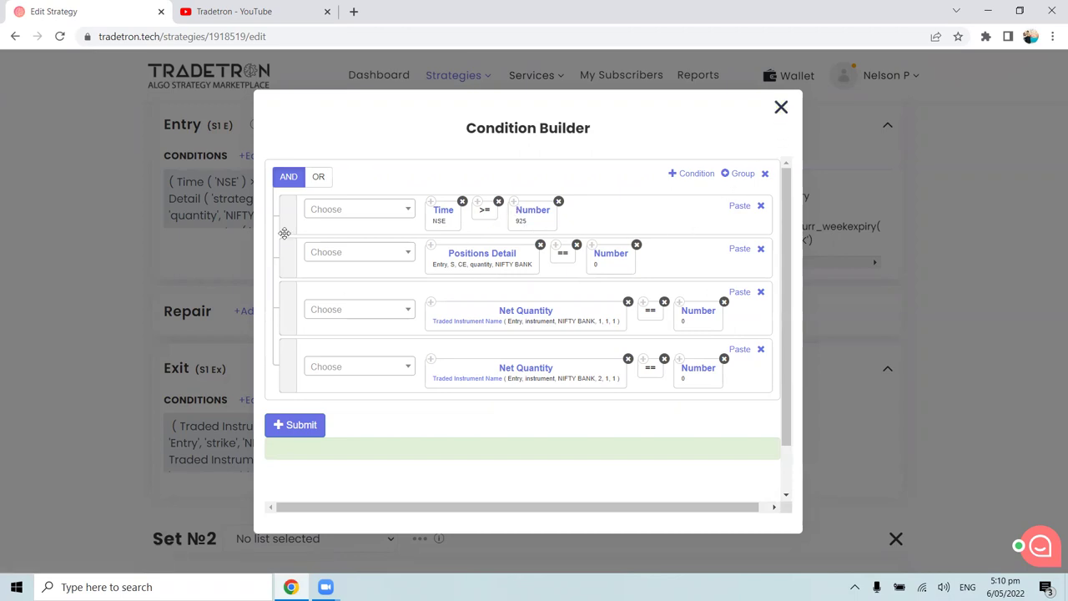
left_click(780, 110)
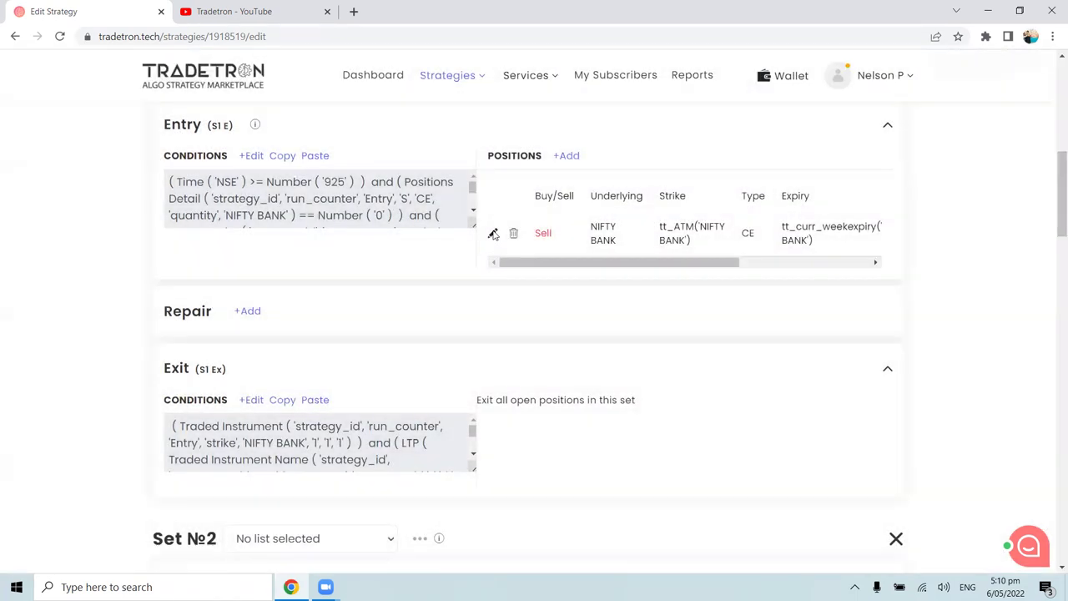
left_click(493, 234)
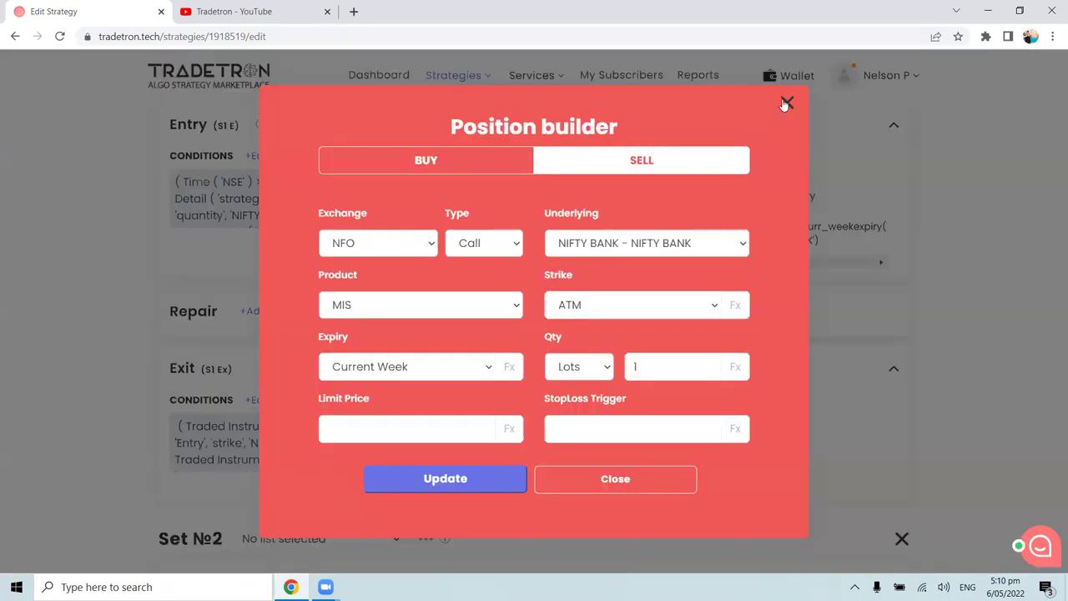
left_click(786, 103)
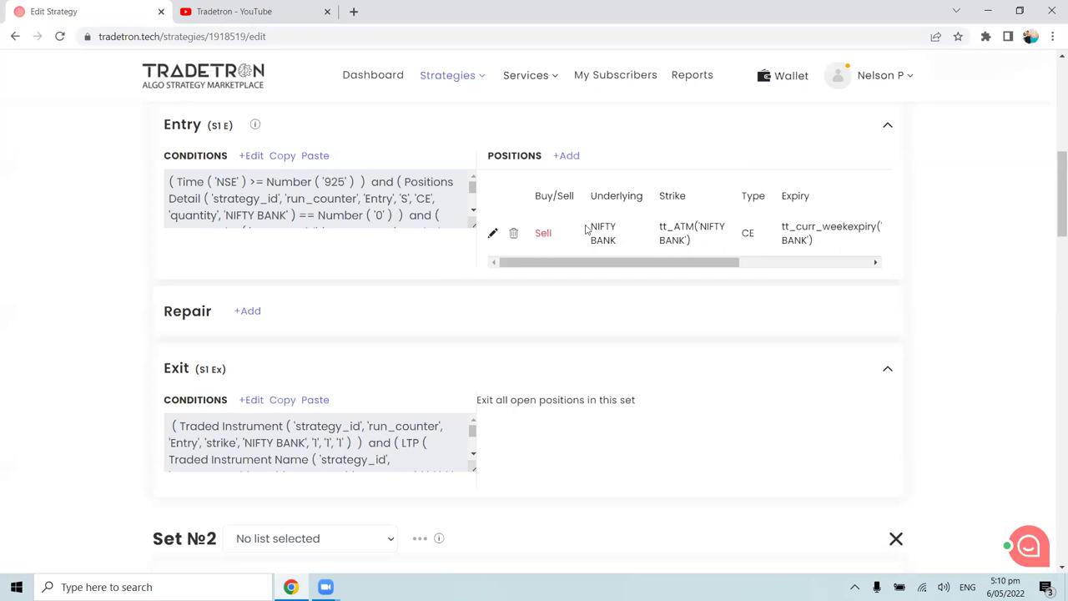
scroll(651, 240, "up", 1)
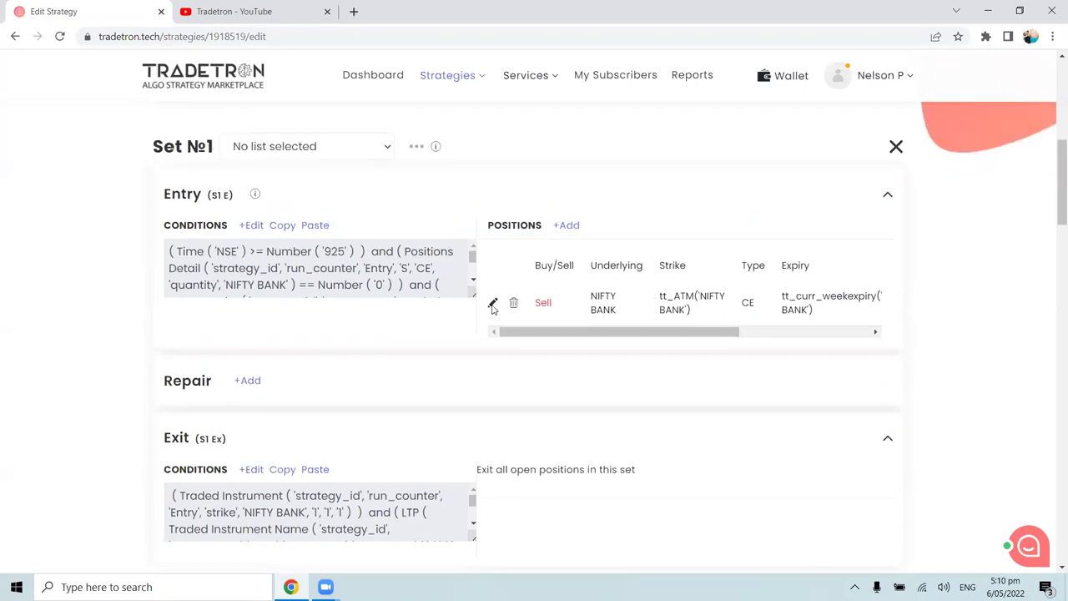
left_click(493, 304)
left_click(786, 104)
scroll(636, 320, "down", 1)
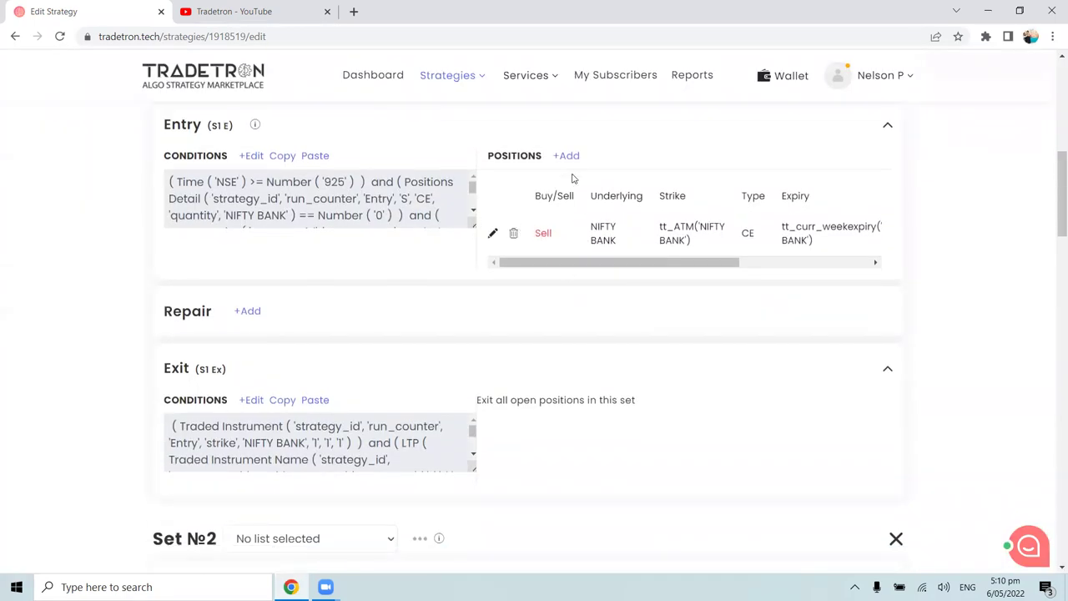
left_click(568, 158)
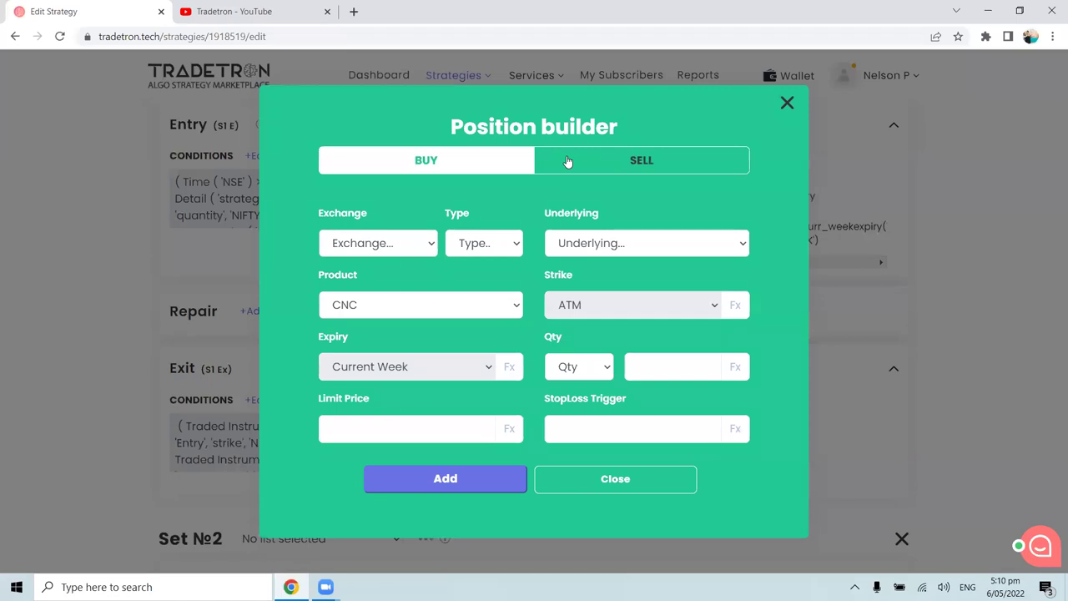
left_click(492, 489)
left_click(653, 144)
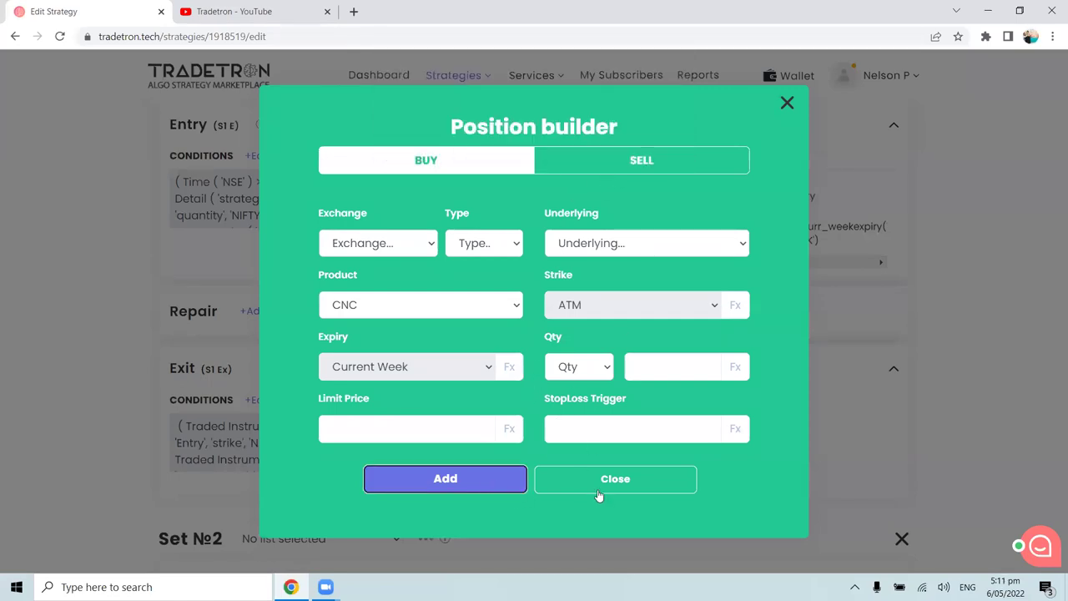
left_click(597, 495)
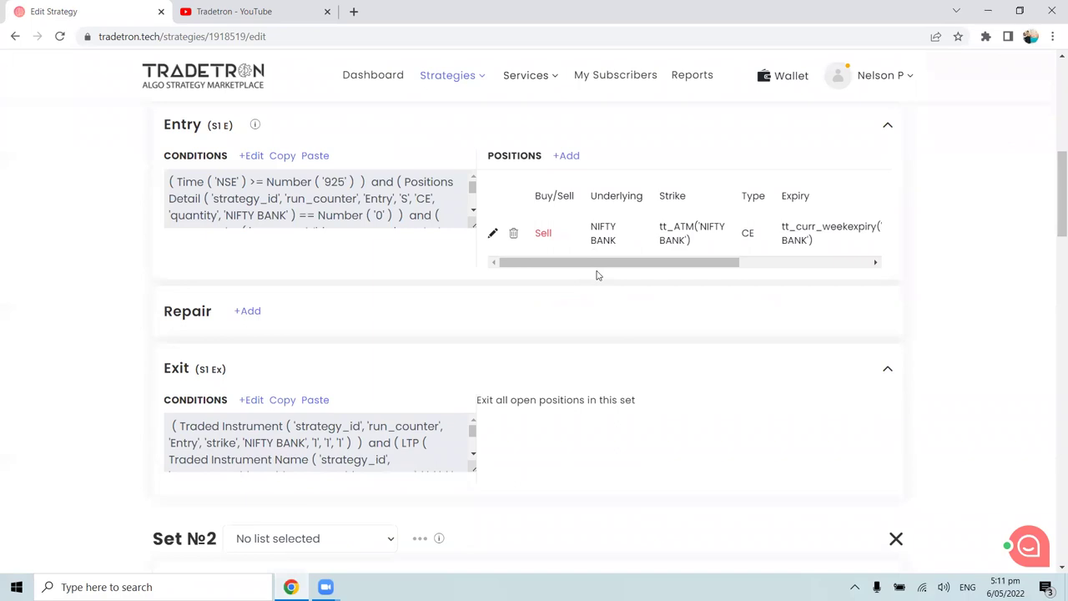
scroll(444, 313, "down", 1)
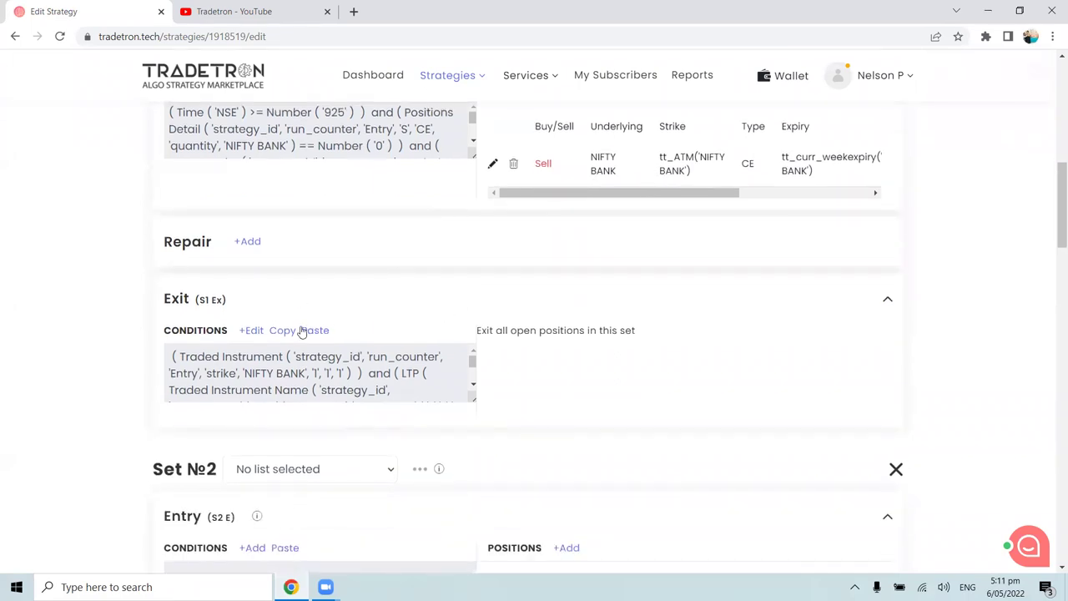
Step: Reopen Set 1's exit conditions and regenerate: traded strike AND LTP > entry price + 20
left_click(253, 331)
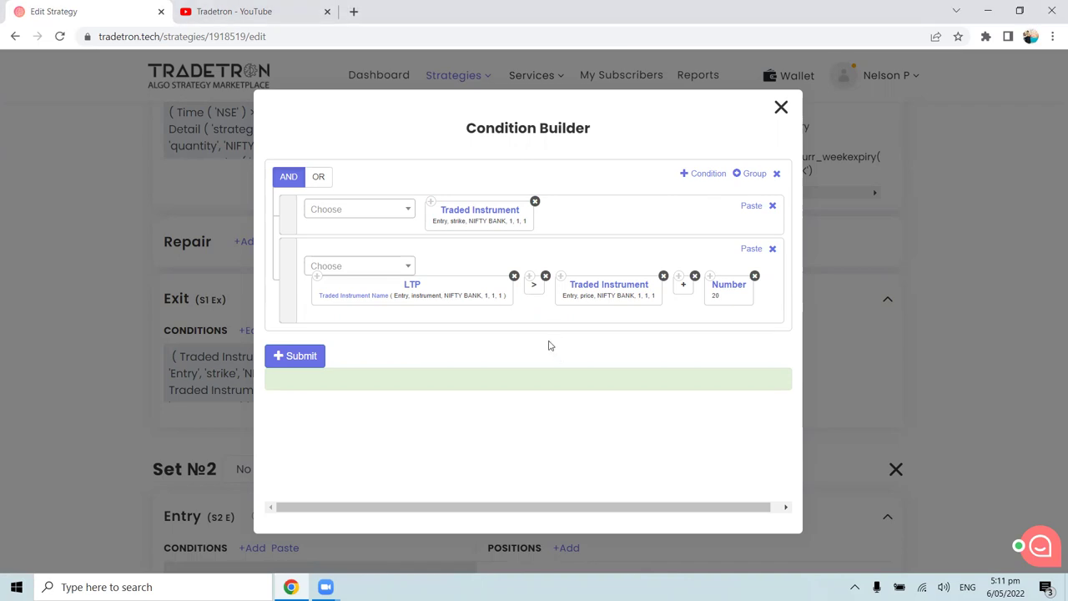
left_click(307, 361)
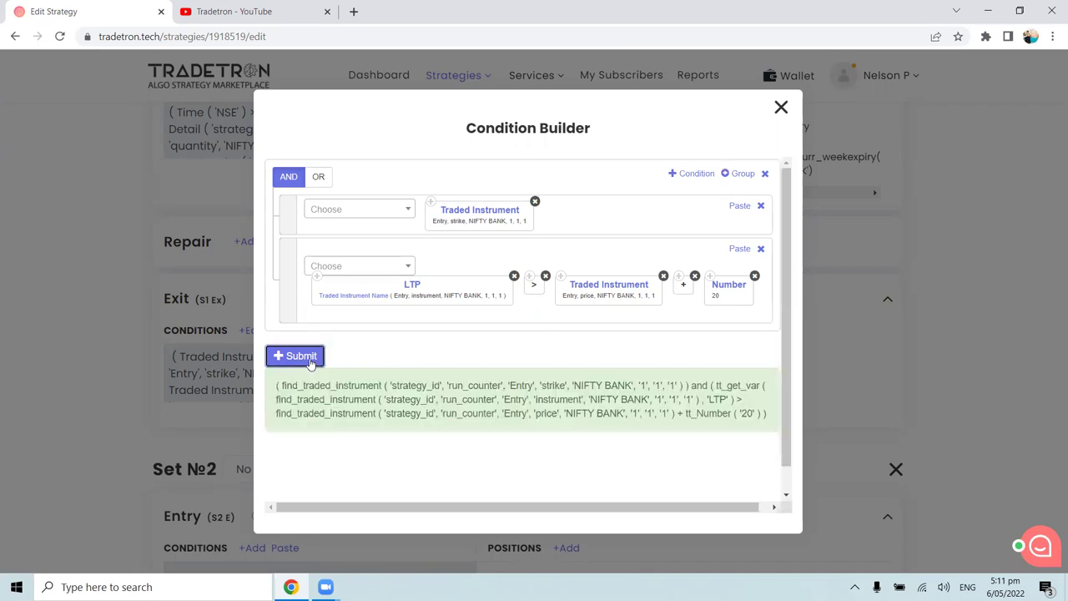
Step: Close the Condition Builder, save the strategy with Update and dismiss the 'Strategy updated!' notice
left_click(782, 107)
scroll(429, 266, "up", 2)
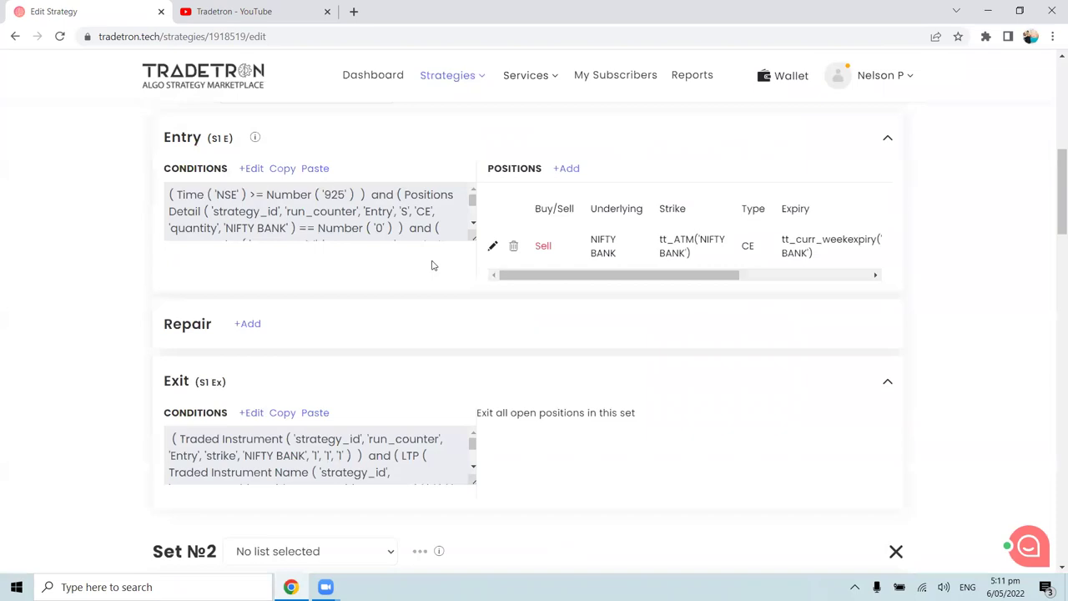
scroll(429, 266, "down", 1)
scroll(429, 288, "down", 1)
scroll(431, 322, "down", 1)
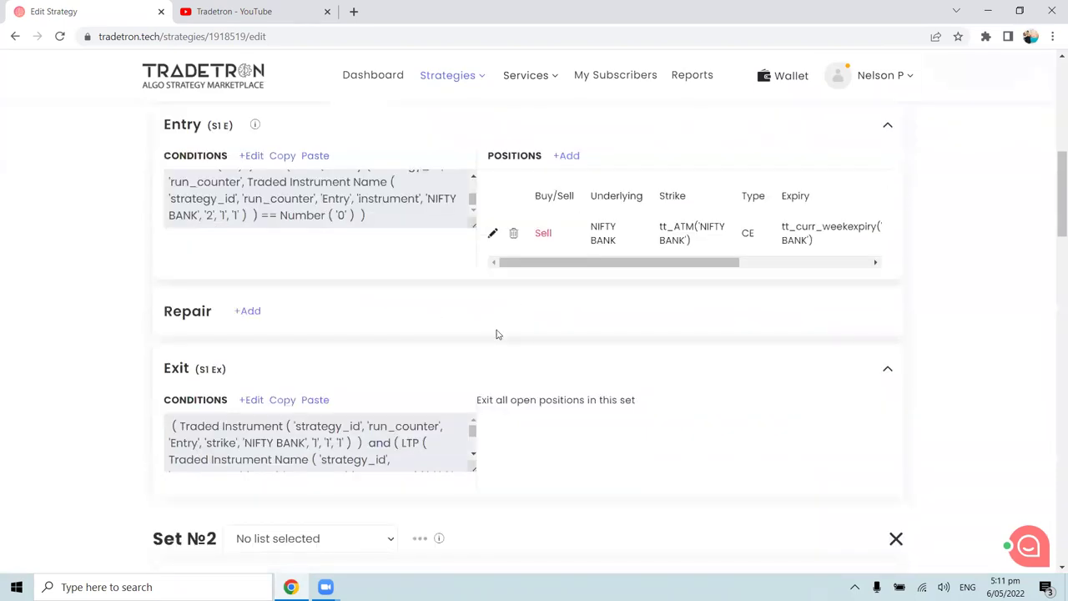
scroll(496, 334, "down", 1)
scroll(403, 361, "down", 2)
scroll(445, 445, "down", 20)
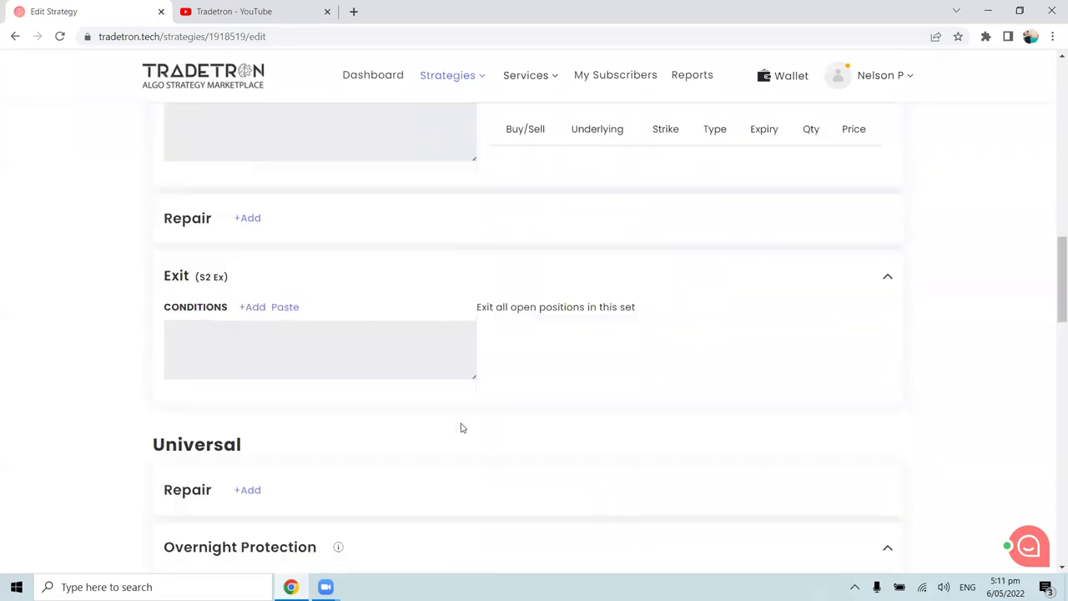
left_click(536, 209)
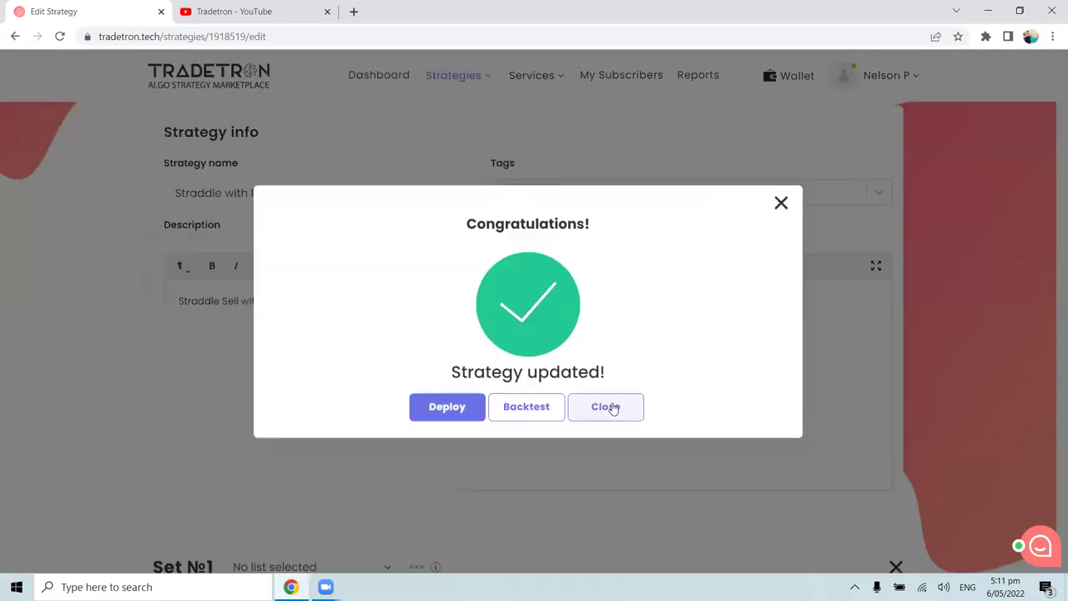
left_click(614, 408)
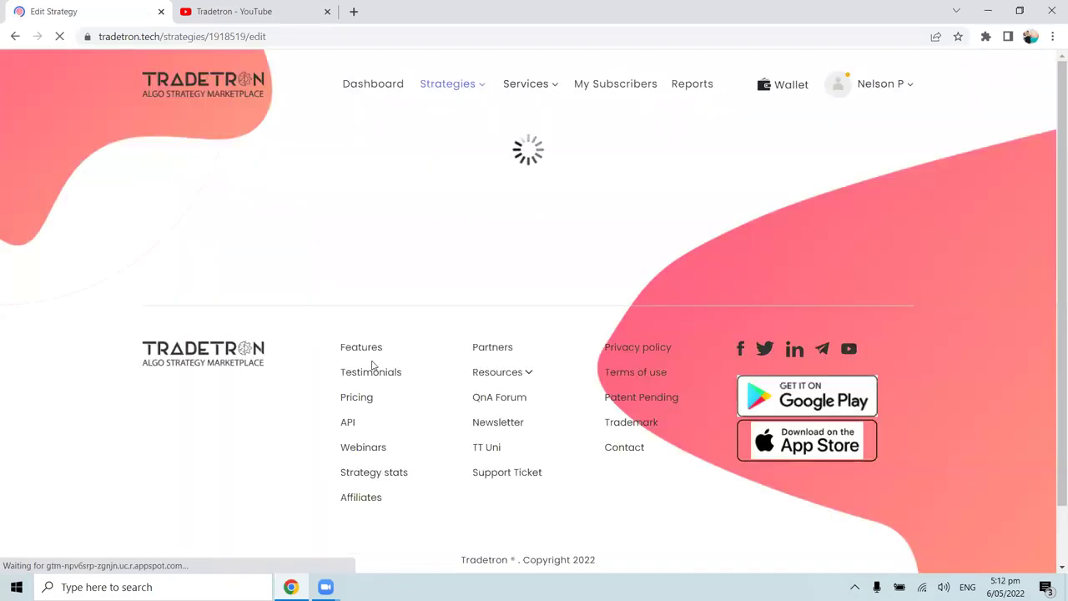
Step: Scroll down to Set №2's empty Entry section
scroll(372, 365, "down", 3)
scroll(372, 364, "down", 4)
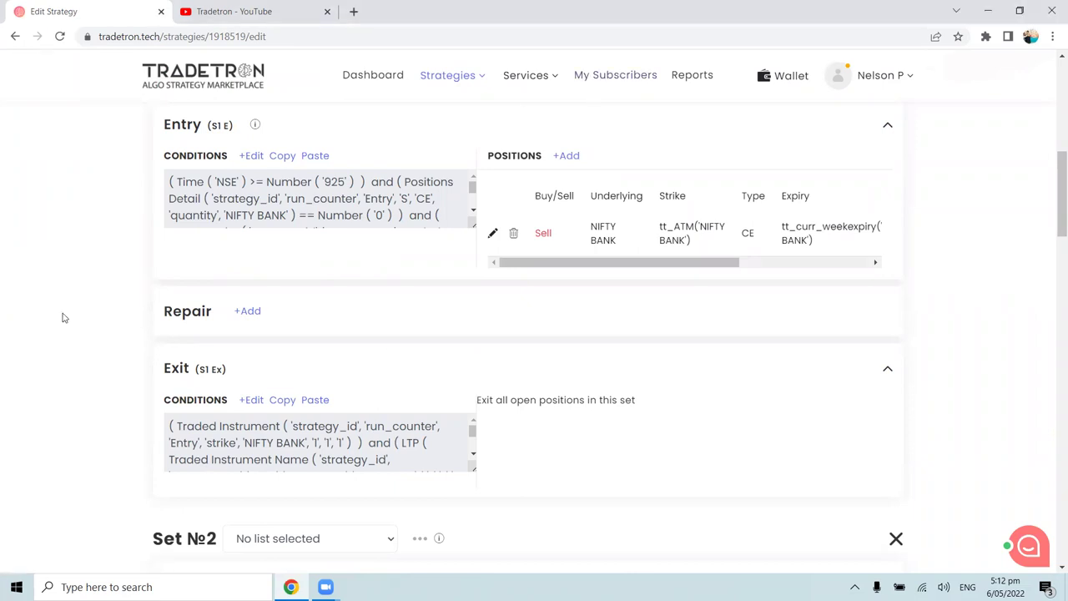
scroll(365, 342, "down", 3)
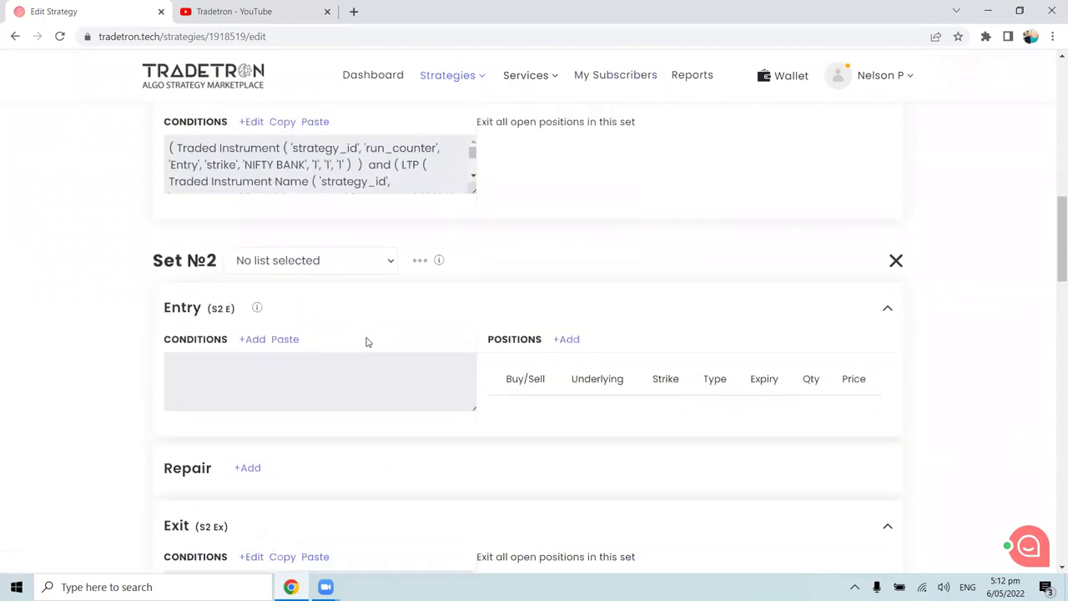
Step: Start Set 2's entry conditions with Time (NSE) >= Number 925
left_click(255, 340)
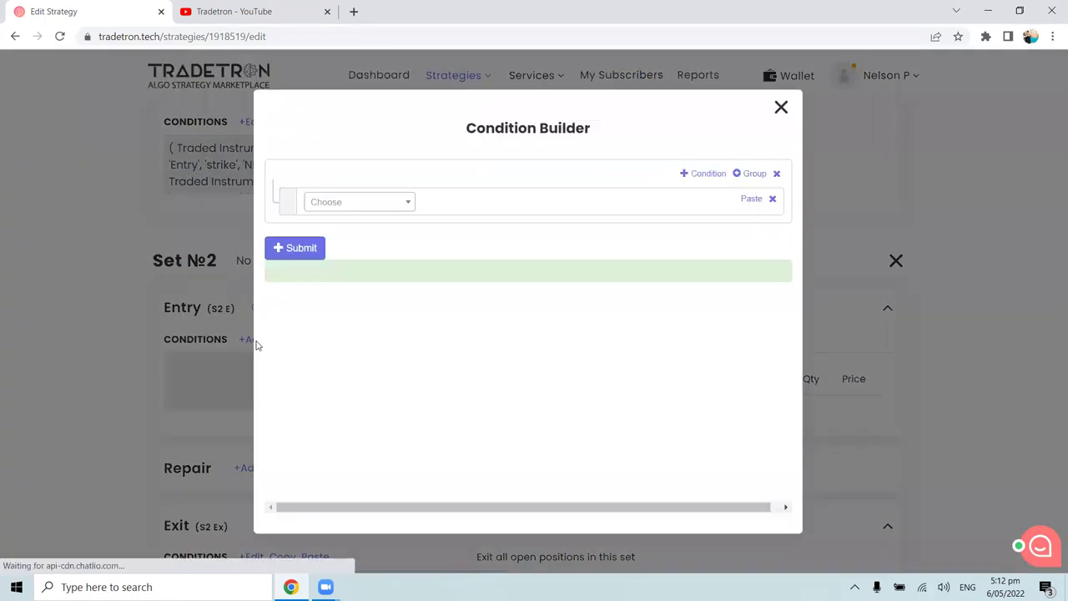
left_click(392, 210)
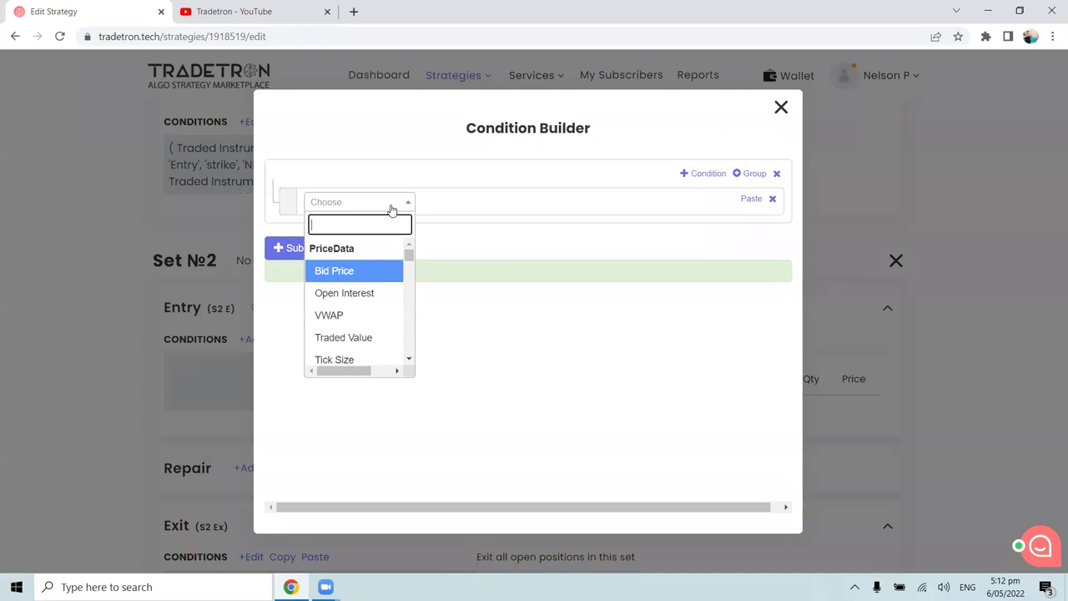
type("Tim")
left_click(364, 350)
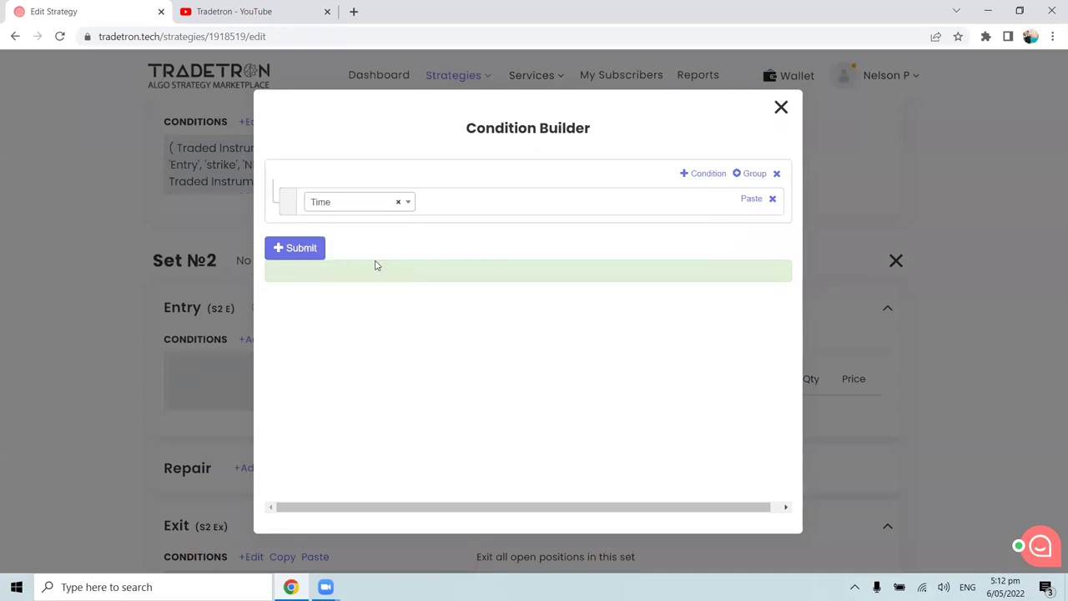
left_click(576, 443)
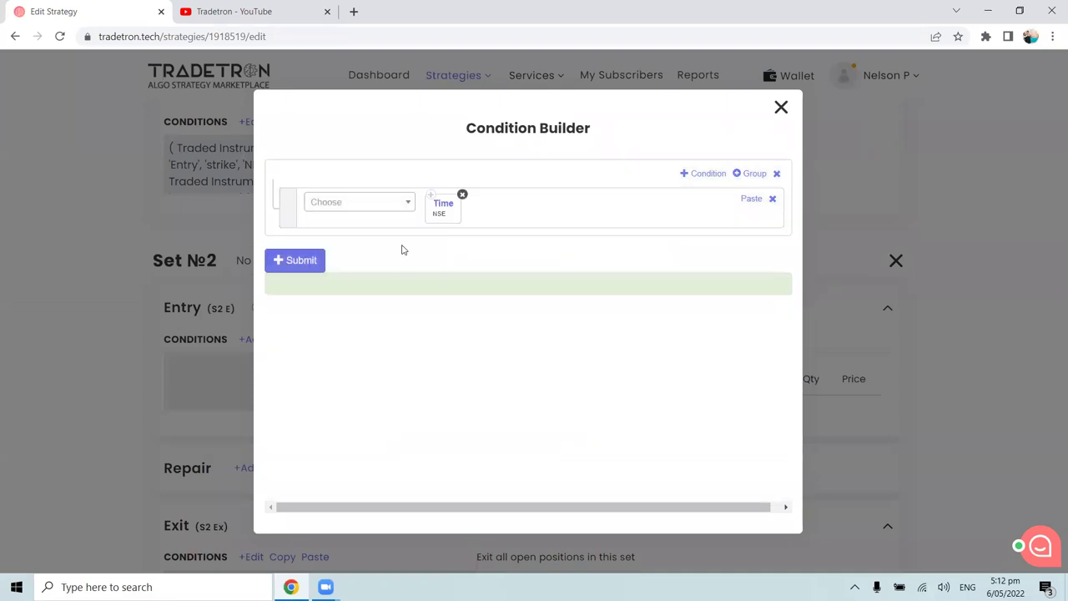
left_click(370, 210)
type(">=")
key("Return")
left_click(349, 214)
type("Number")
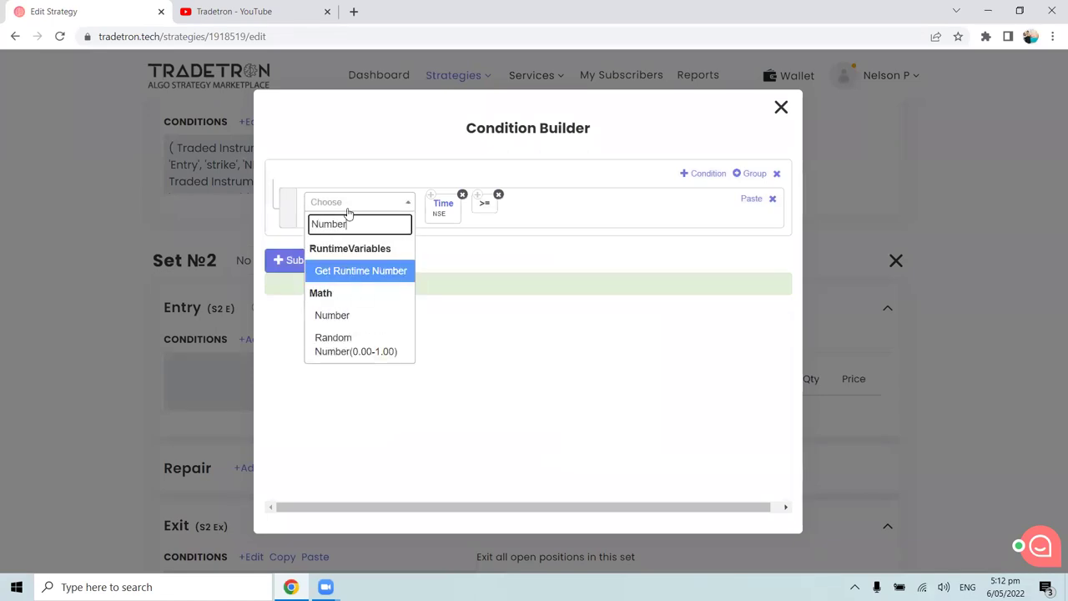
left_click(361, 325)
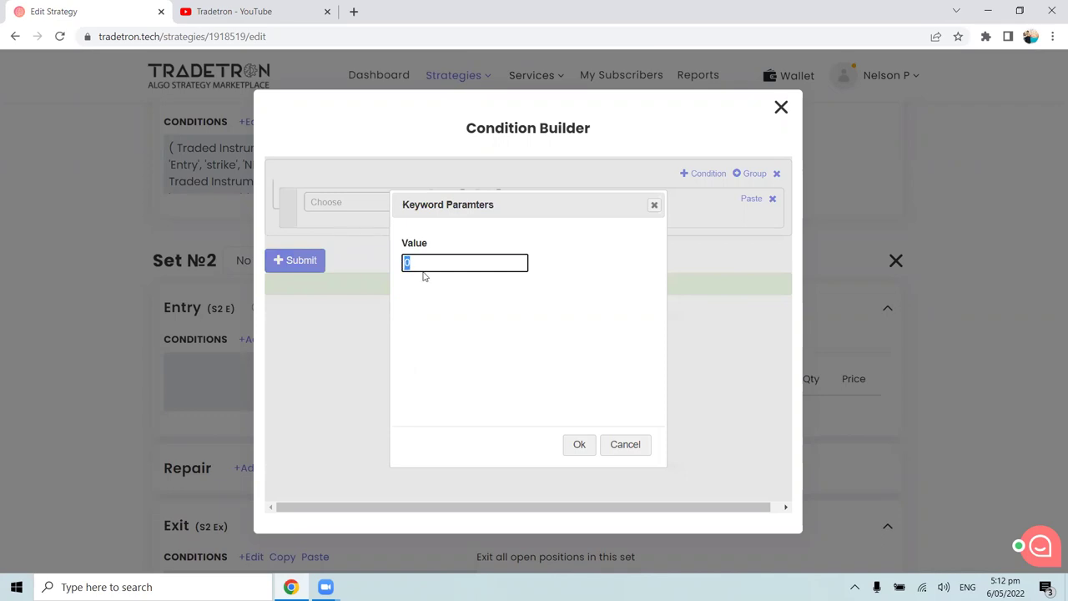
type("925")
left_click(575, 444)
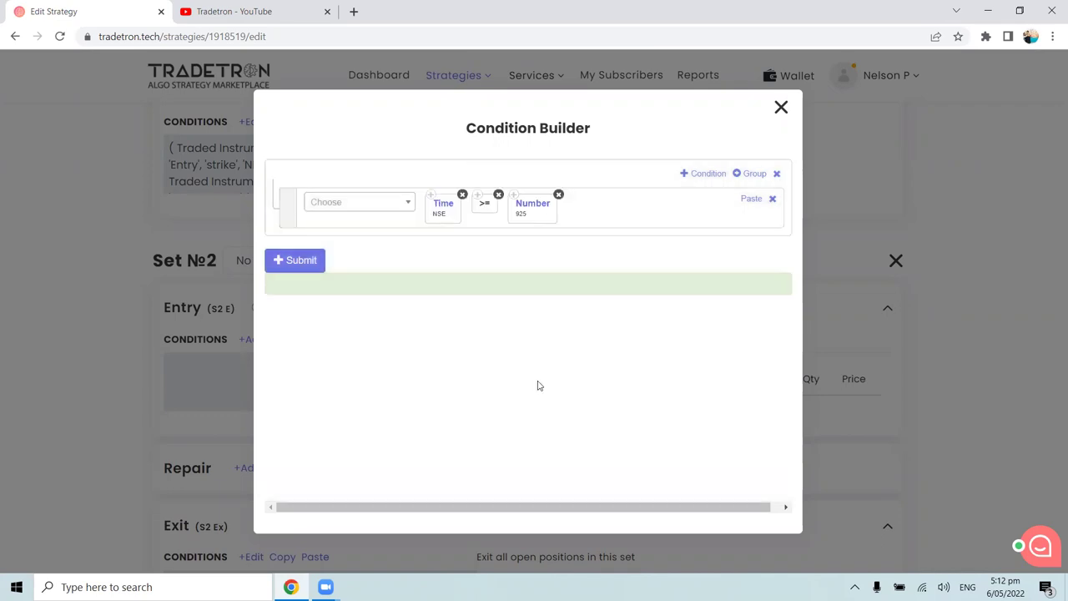
Step: Add a second condition row with Traded Instrument using the strike field
left_click(701, 175)
left_click(352, 255)
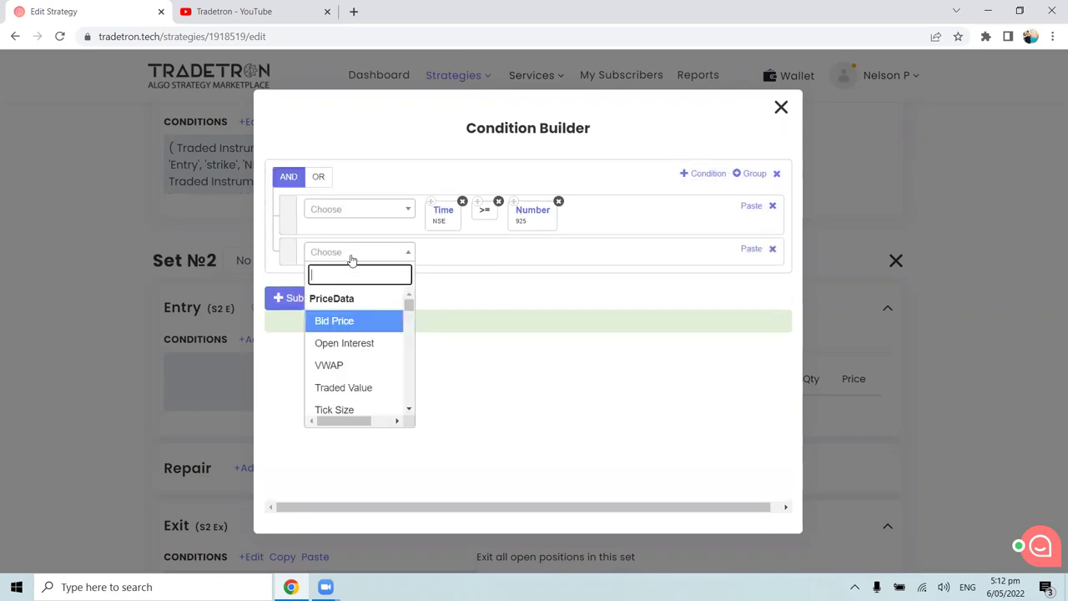
type("Trade")
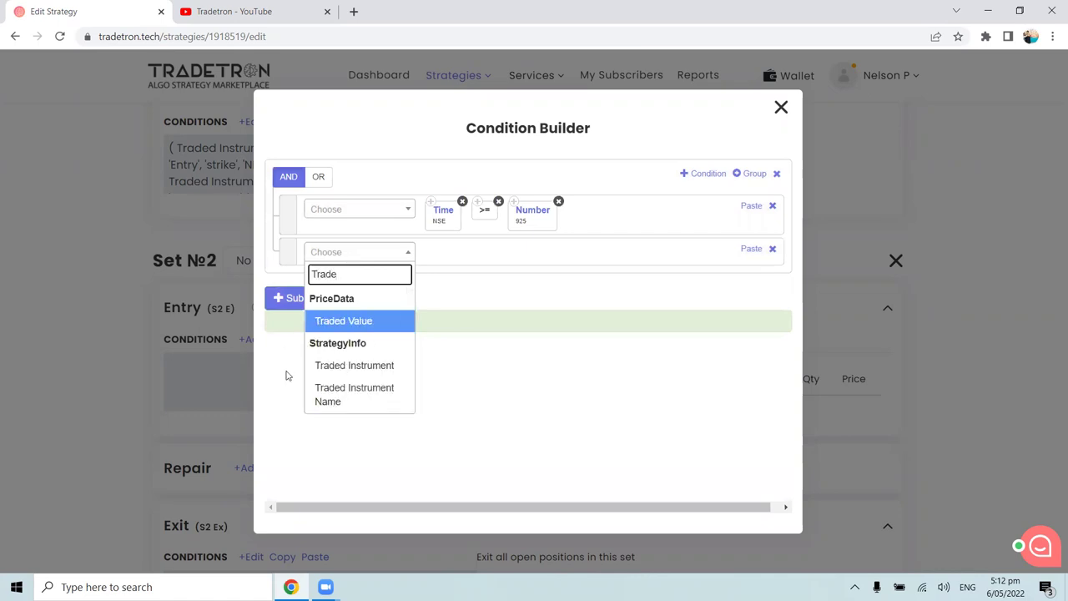
left_click(329, 373)
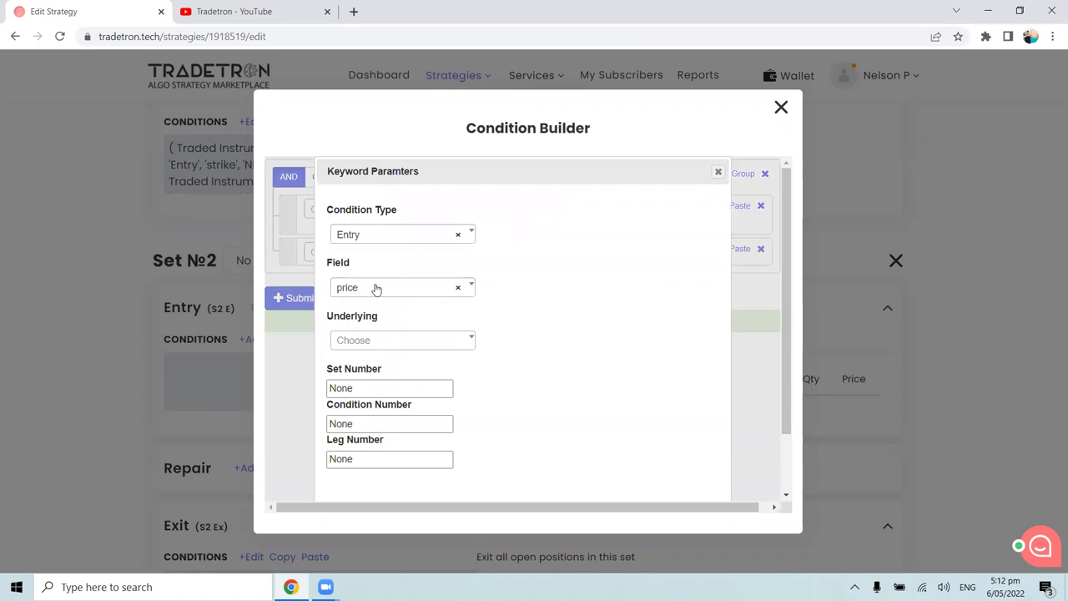
left_click(377, 289)
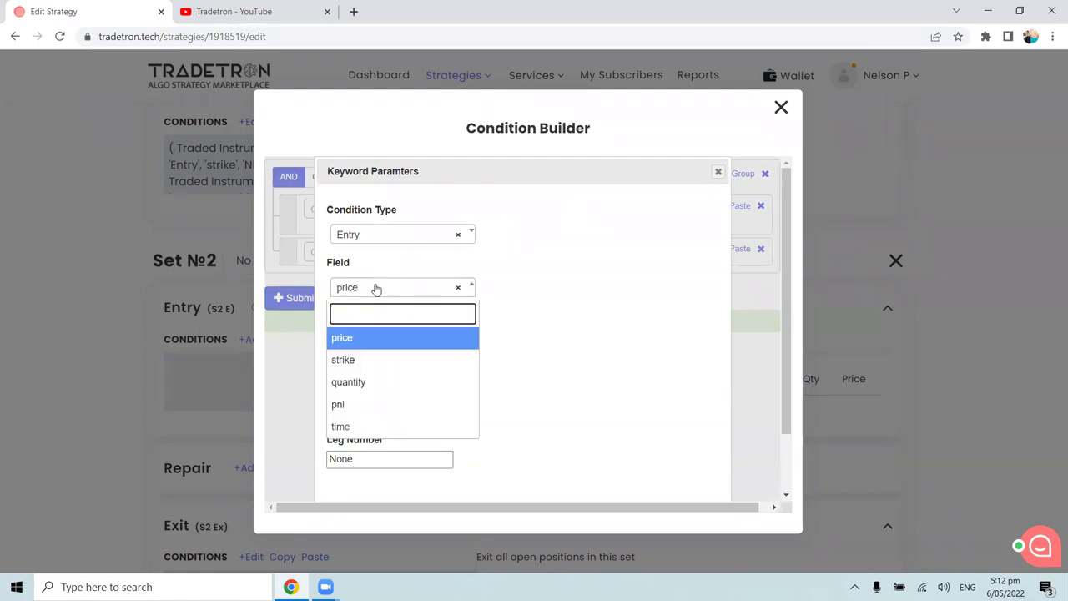
left_click(364, 360)
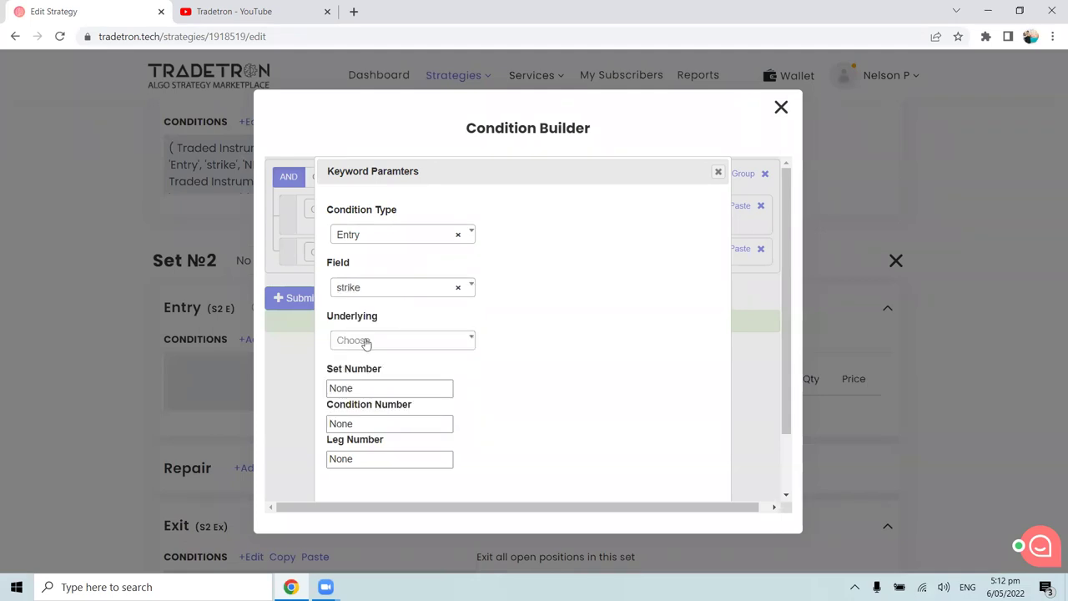
Step: Set that Traded Instrument to NIFTY BANK with set 1, condition 1, leg 1
left_click(365, 342)
type("y ba")
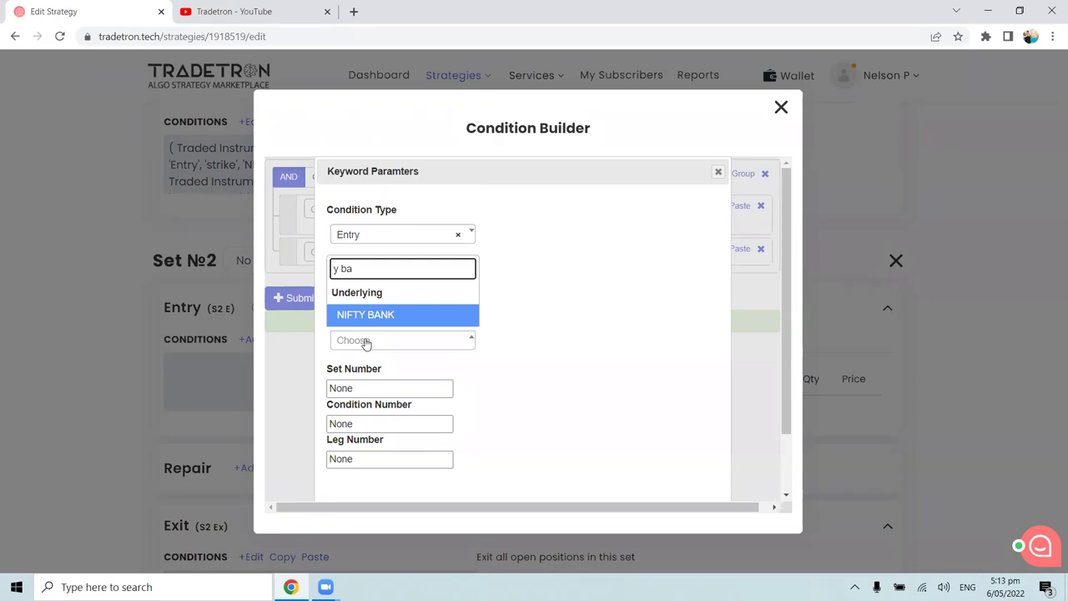
left_click(372, 317)
double_click(340, 388)
type("1")
double_click(393, 424)
type("1")
scroll(384, 447, "down", 1)
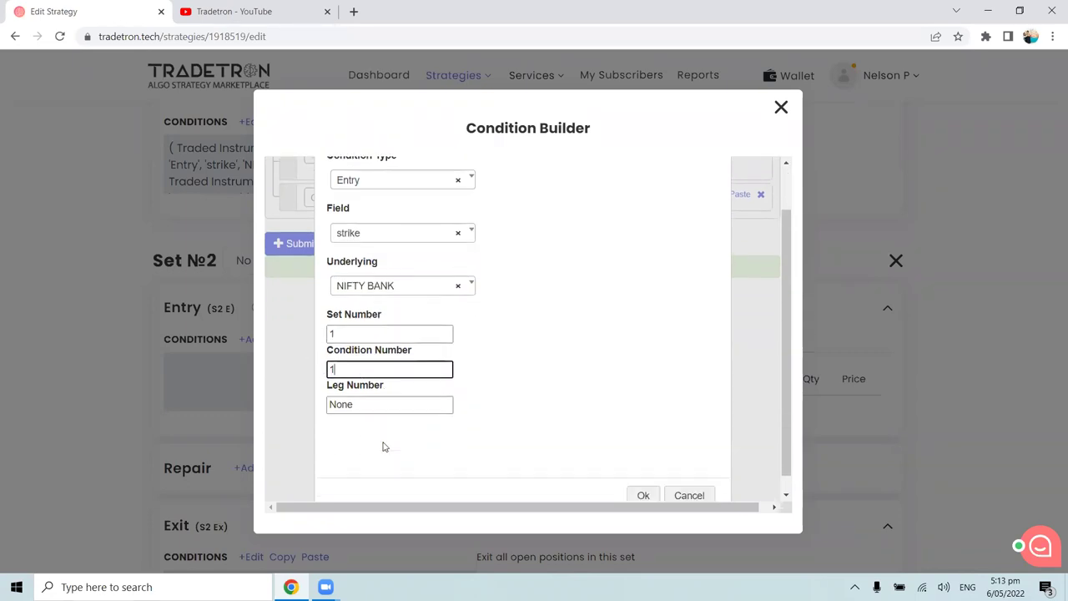
double_click(371, 390)
type("1")
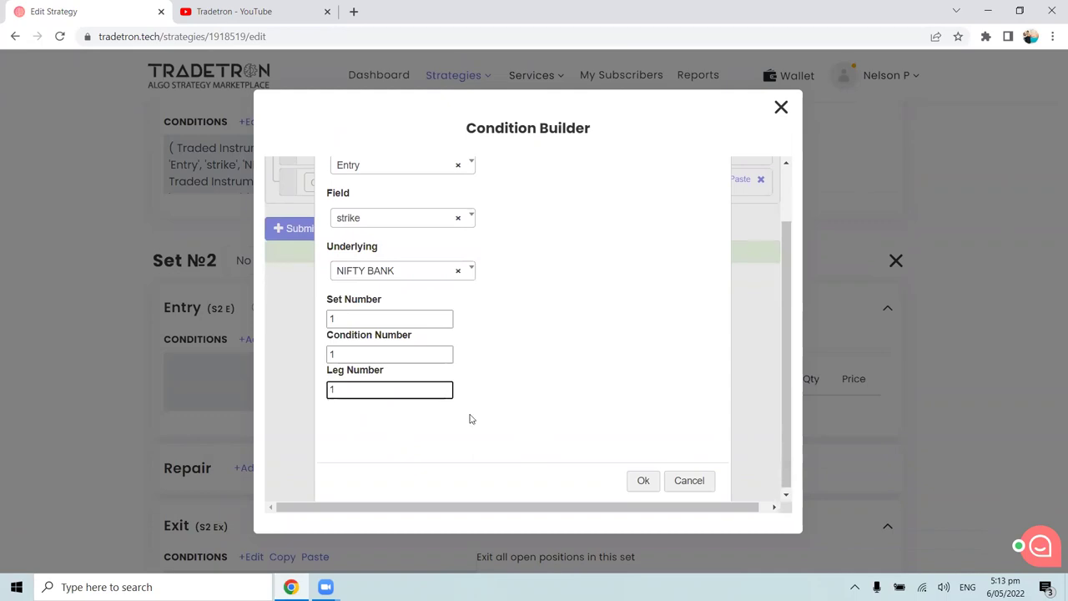
left_click(644, 480)
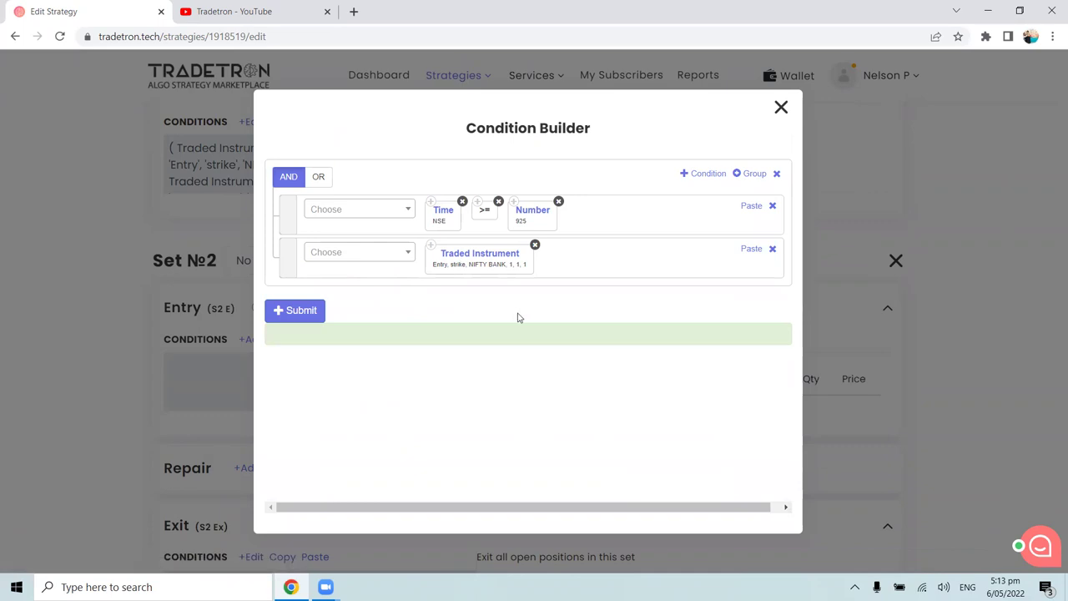
Step: Add a third condition row using Net Quantity with Traded Instrument Name as its instrument
left_click(692, 175)
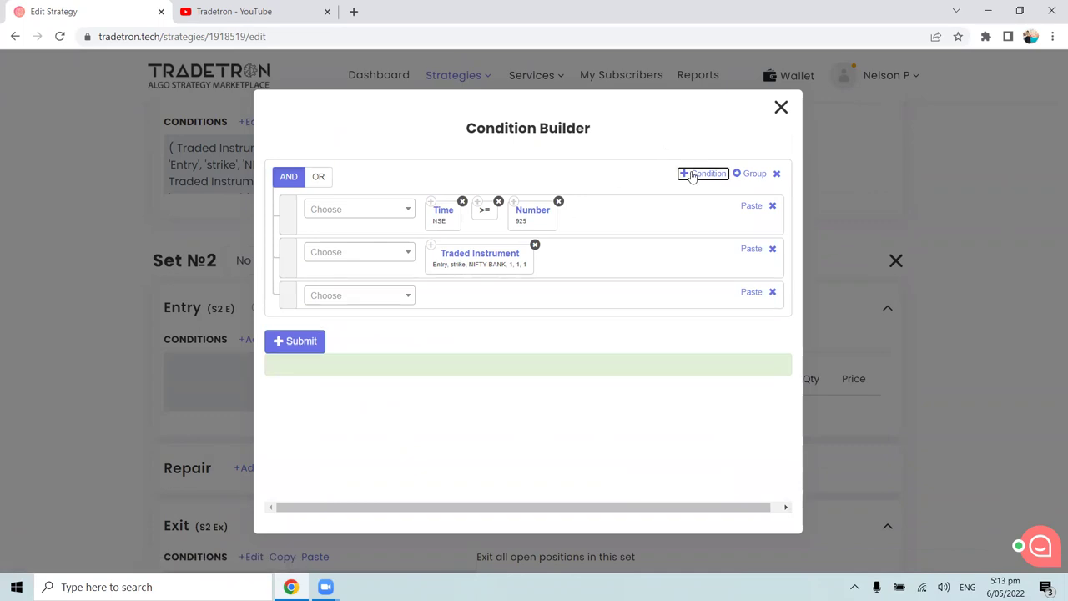
left_click(402, 298)
type("Net")
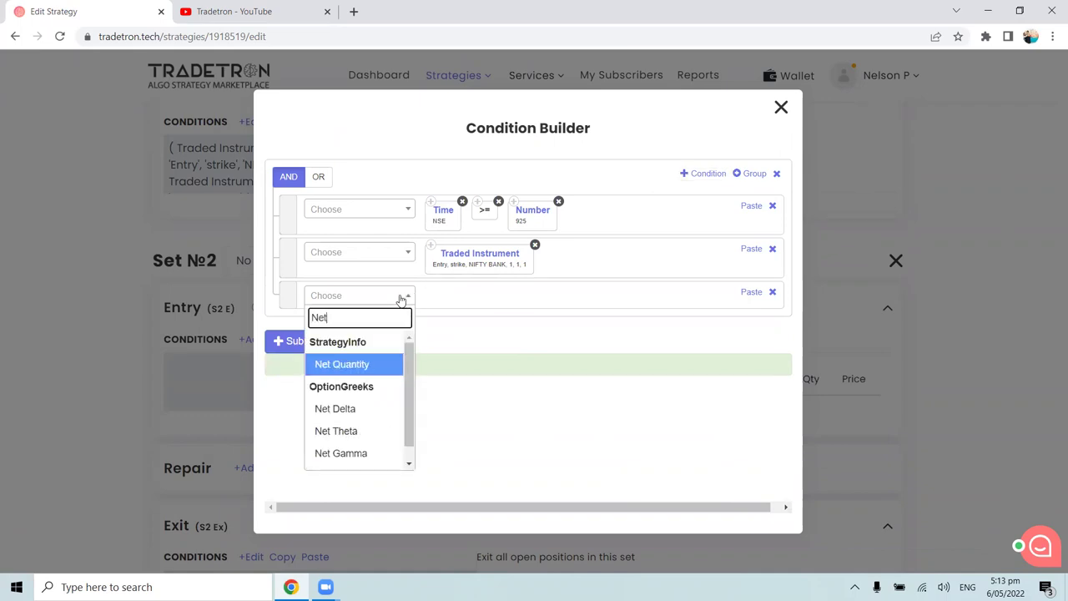
left_click(352, 368)
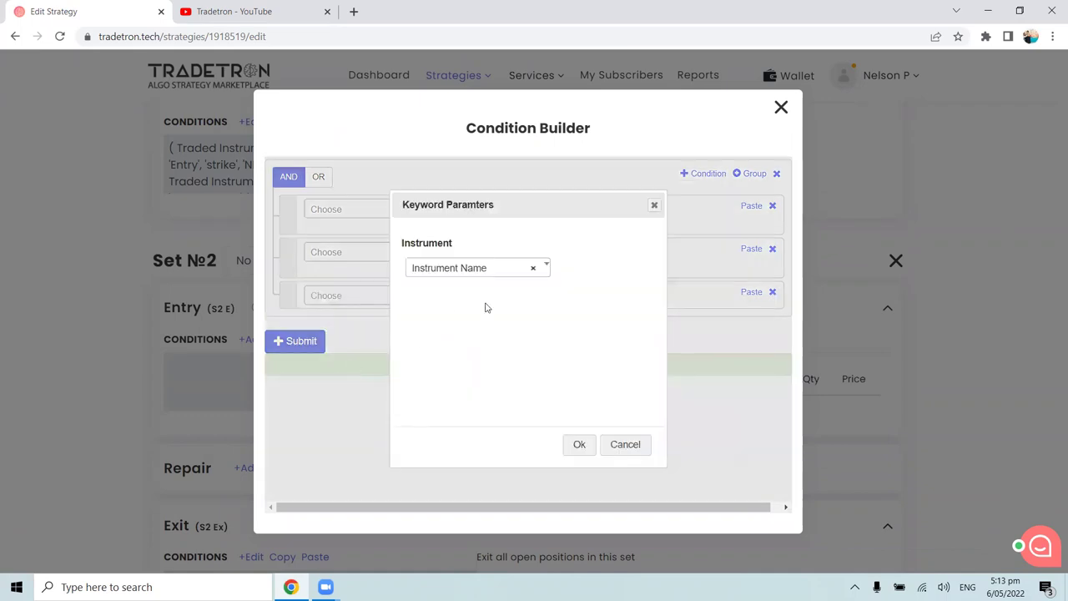
left_click(471, 273)
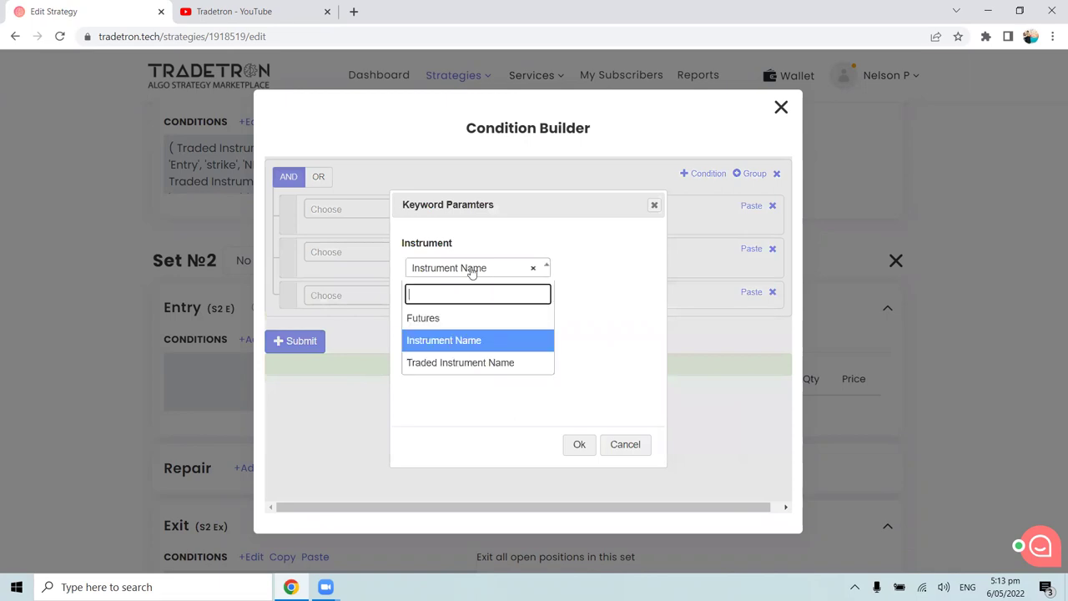
left_click(467, 362)
left_click(575, 444)
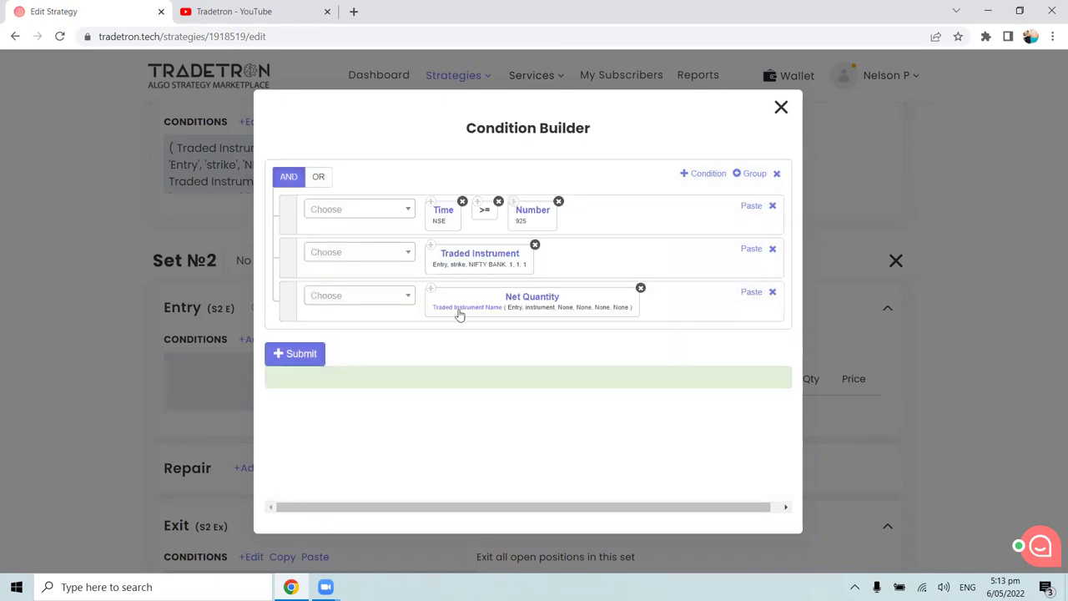
Step: Set the traded instrument parameters to NIFTY BANK with Set, Condition and Leg 1
left_click(460, 309)
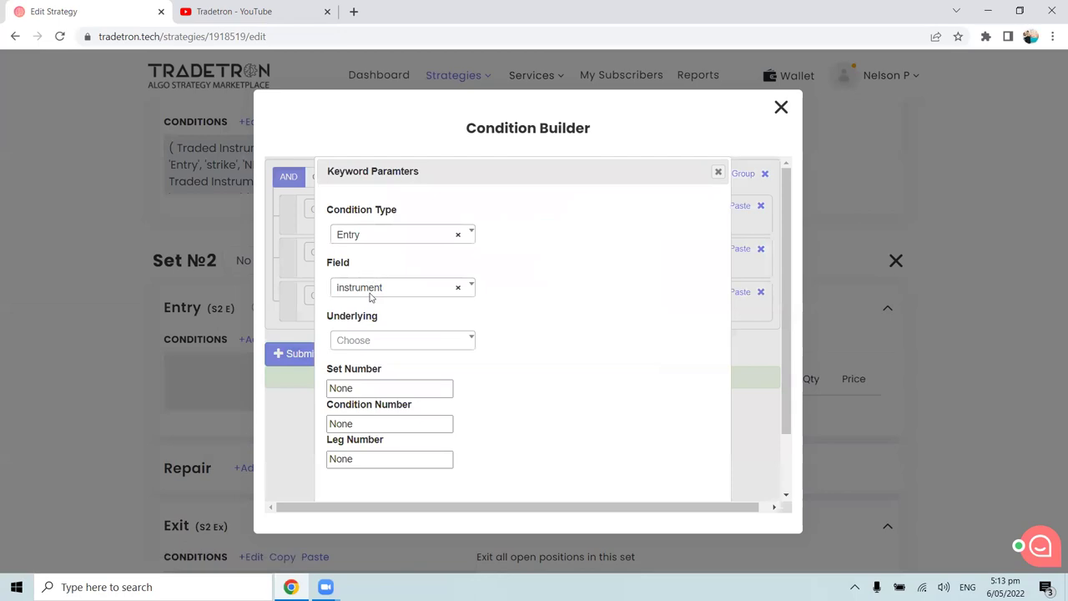
left_click(373, 343)
type("y ba")
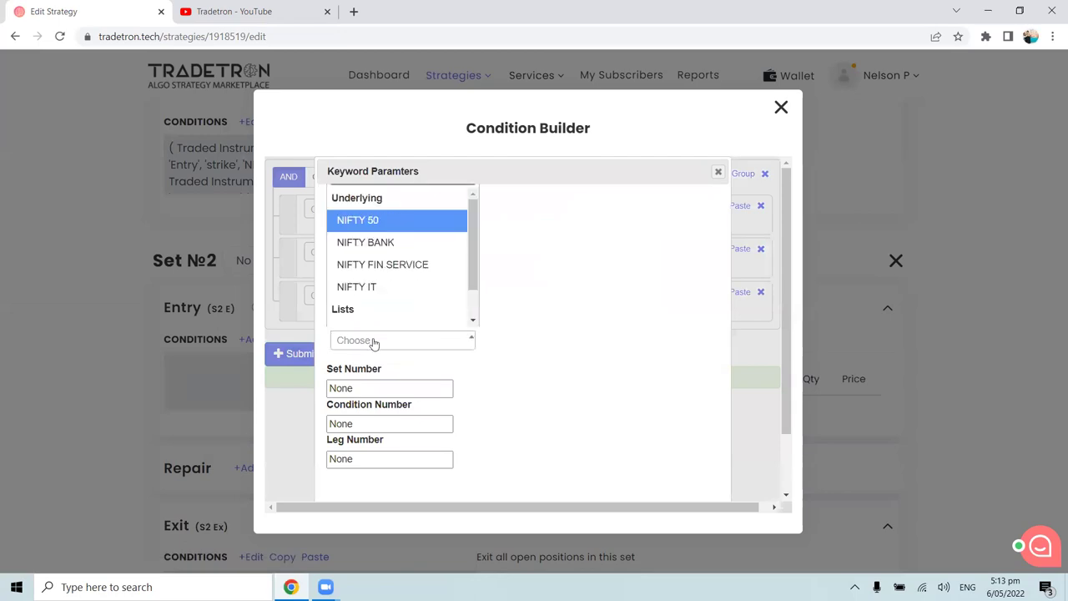
left_click(387, 314)
left_click(364, 388)
type("1")
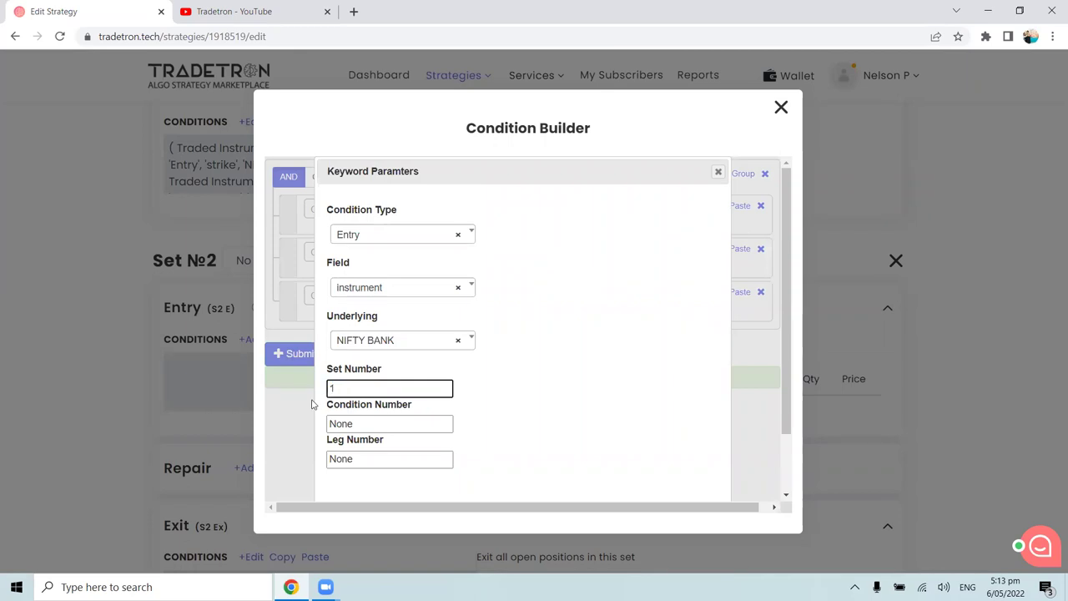
left_click_drag(364, 427, 330, 460)
left_click(357, 423)
type("11")
scroll(570, 454, "down", 2)
left_click(641, 478)
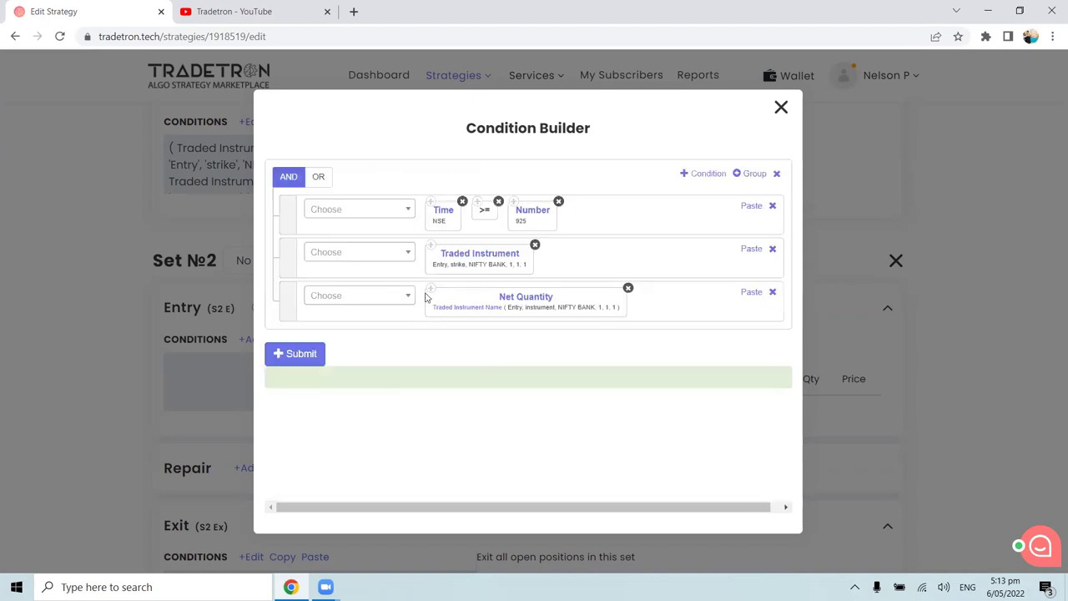
Step: Finish the third row with == Number 0 and add an empty fourth condition
left_click(328, 300)
type("=")
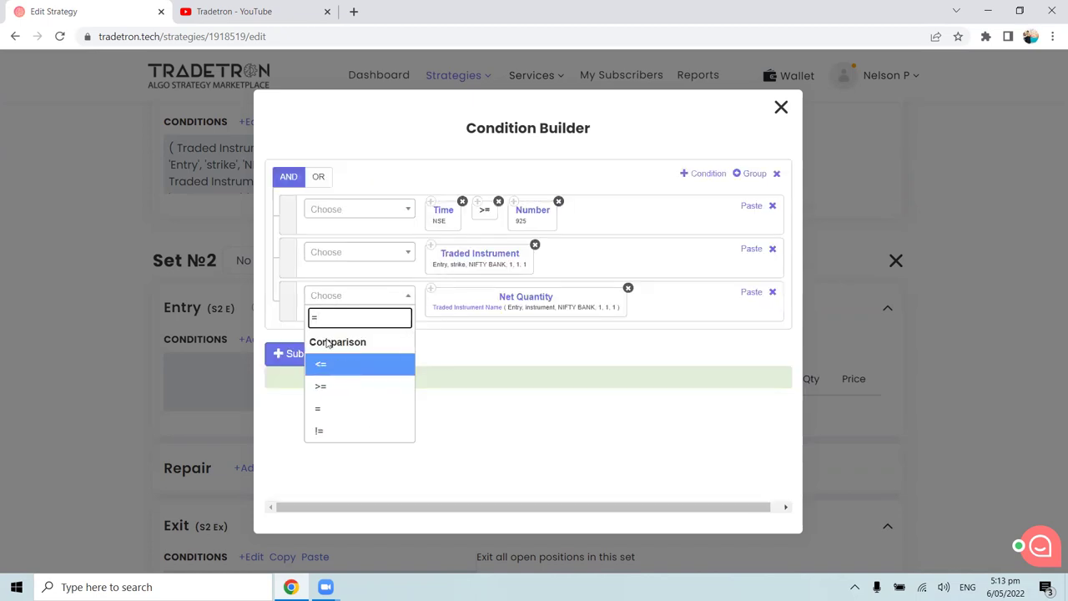
left_click(341, 407)
left_click(357, 297)
type("Number")
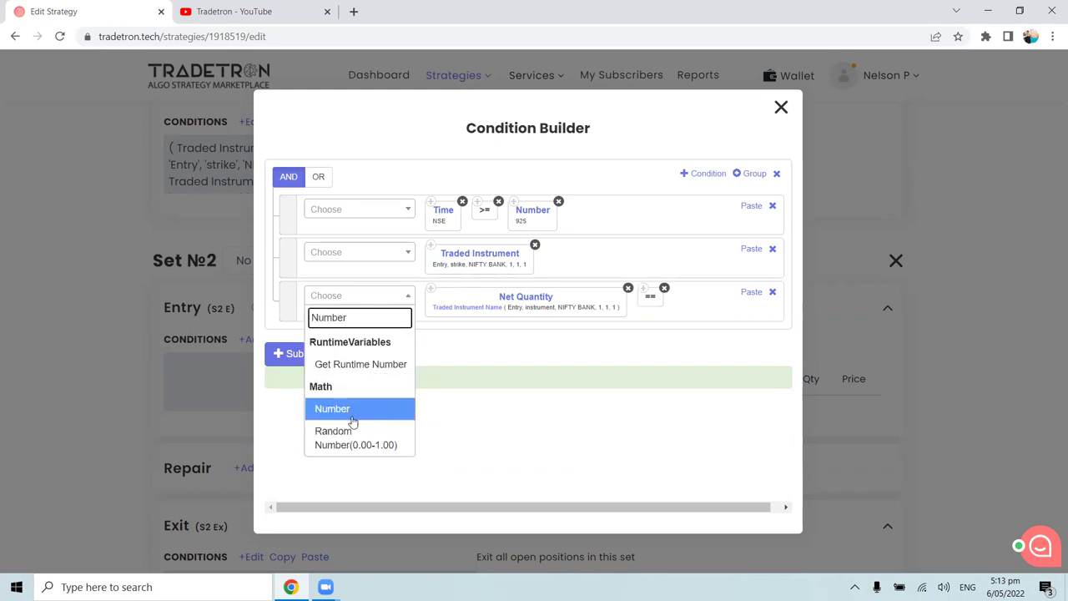
left_click(332, 408)
left_click(571, 445)
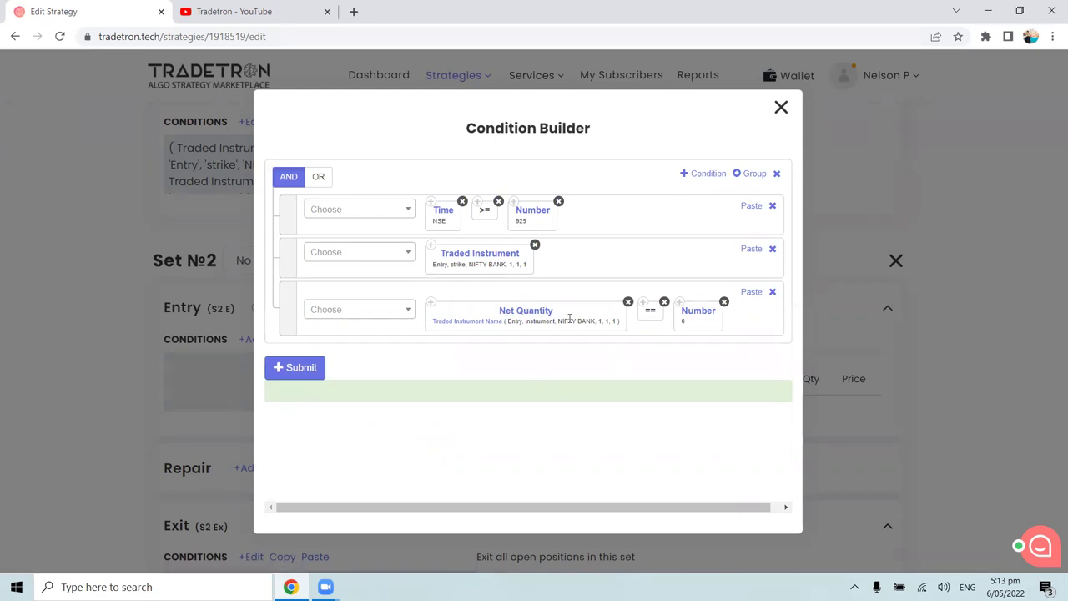
left_click(705, 174)
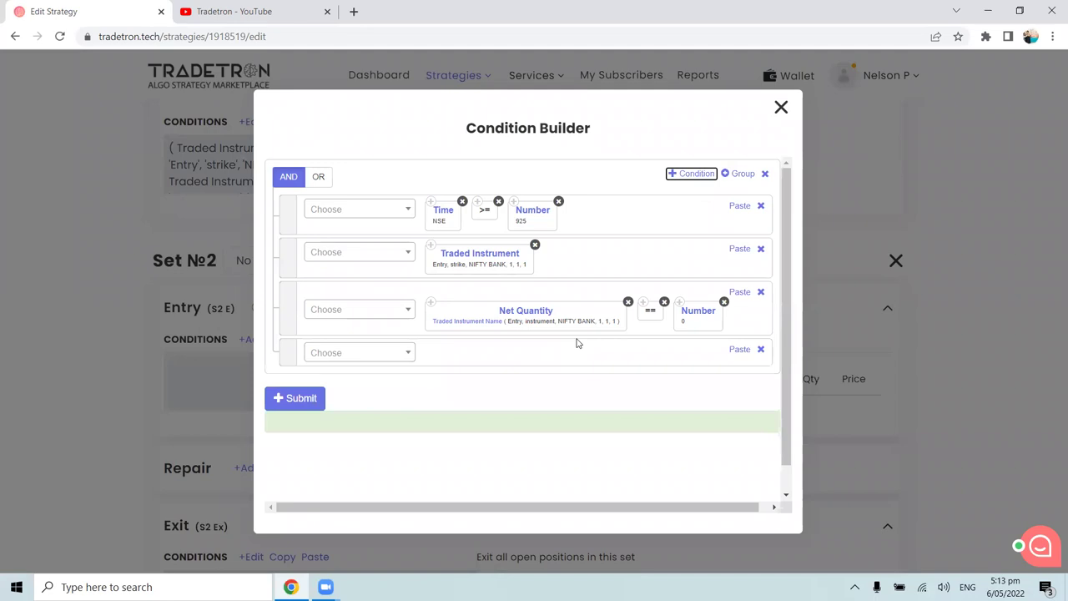
Step: Paste a copy of the Net Quantity block into the fourth row and change its Set Number to 2
left_click(434, 309)
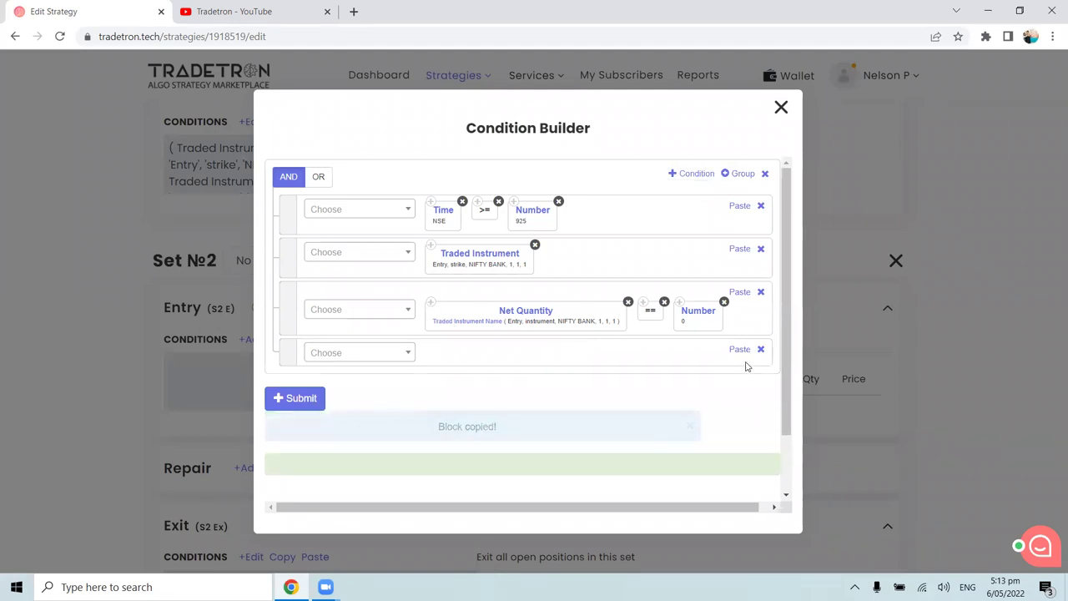
left_click(739, 349)
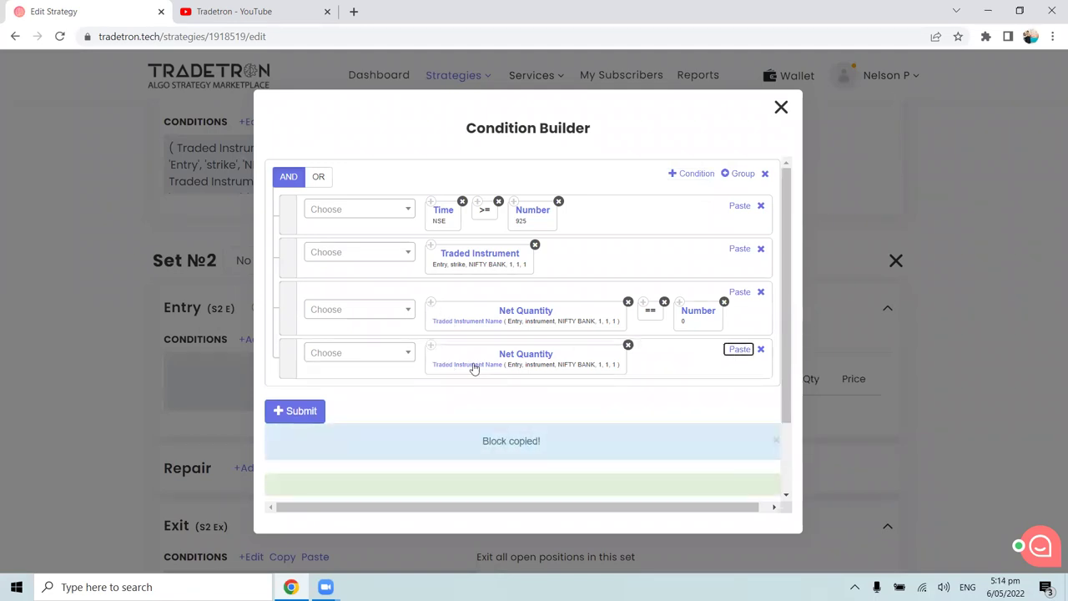
left_click(473, 365)
left_click_drag(346, 389, 316, 397)
type("2")
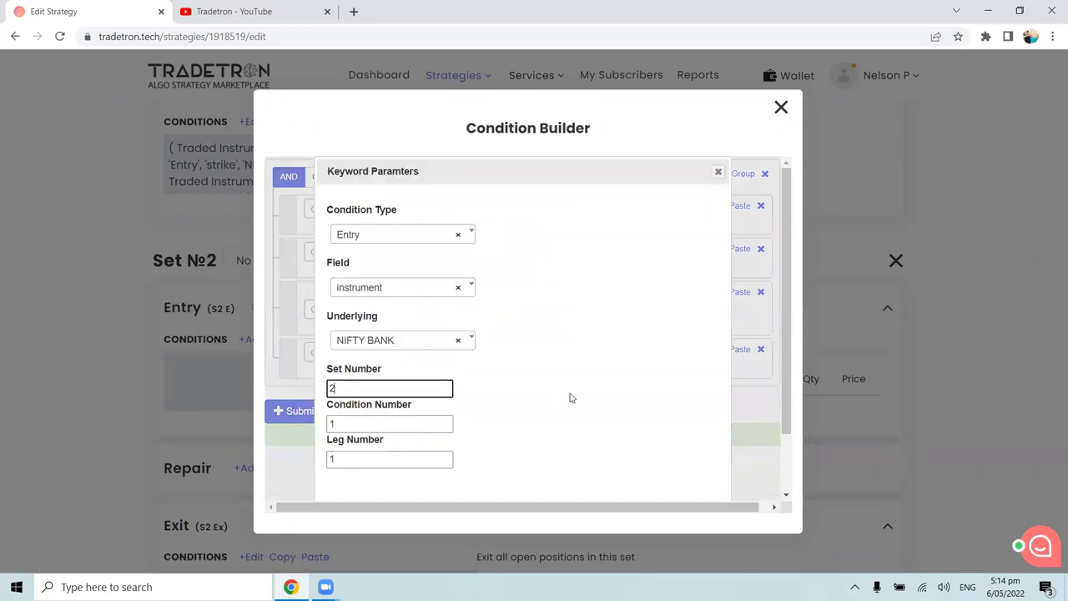
scroll(570, 399, "down", 2)
left_click(639, 479)
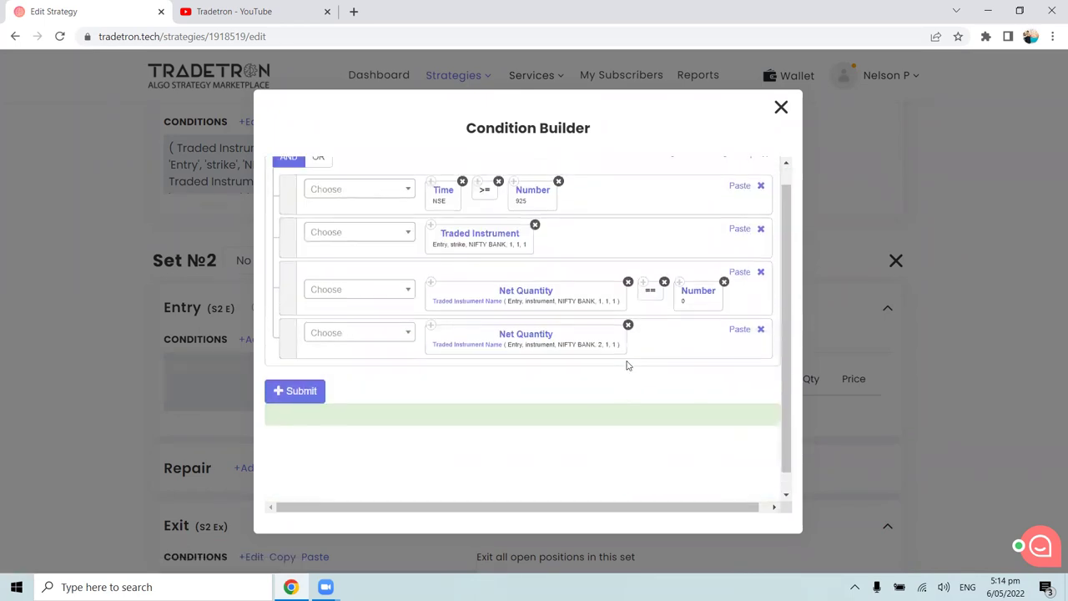
Step: Append the == 0 comparison to the fourth row and add another empty condition
scroll(629, 365, "up", 1)
left_click(735, 350)
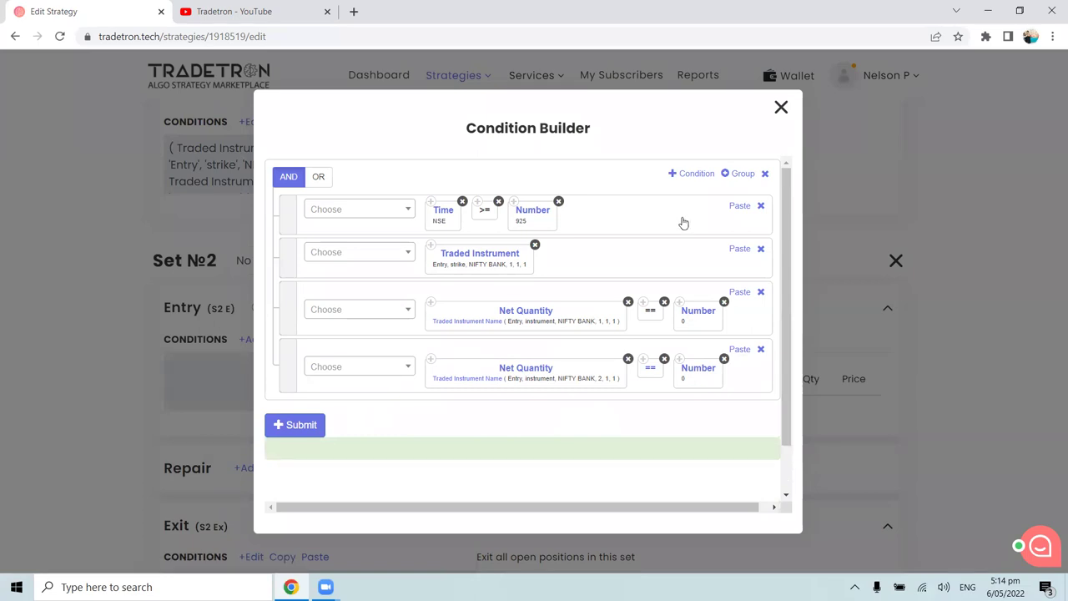
left_click(702, 177)
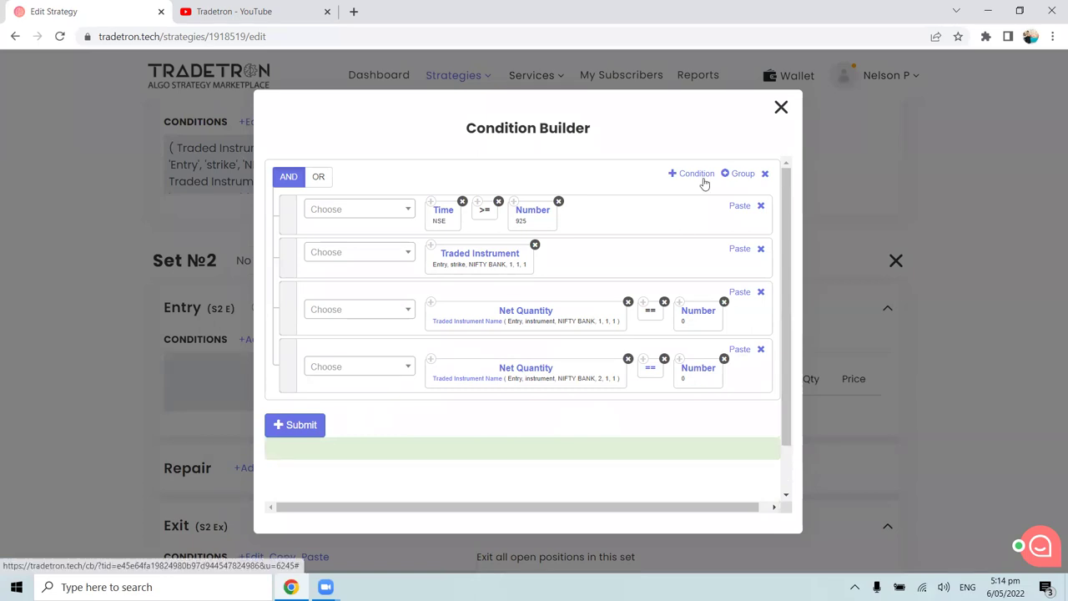
Step: Start the new condition with LTP using Traded Instrument Name as the instrument
left_click(399, 410)
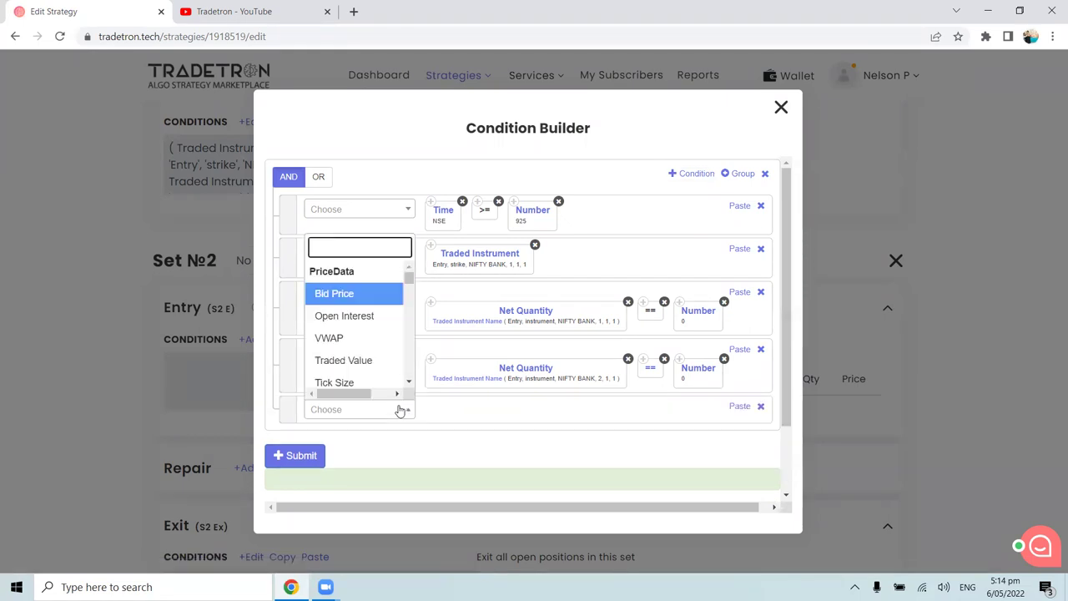
type("LTP")
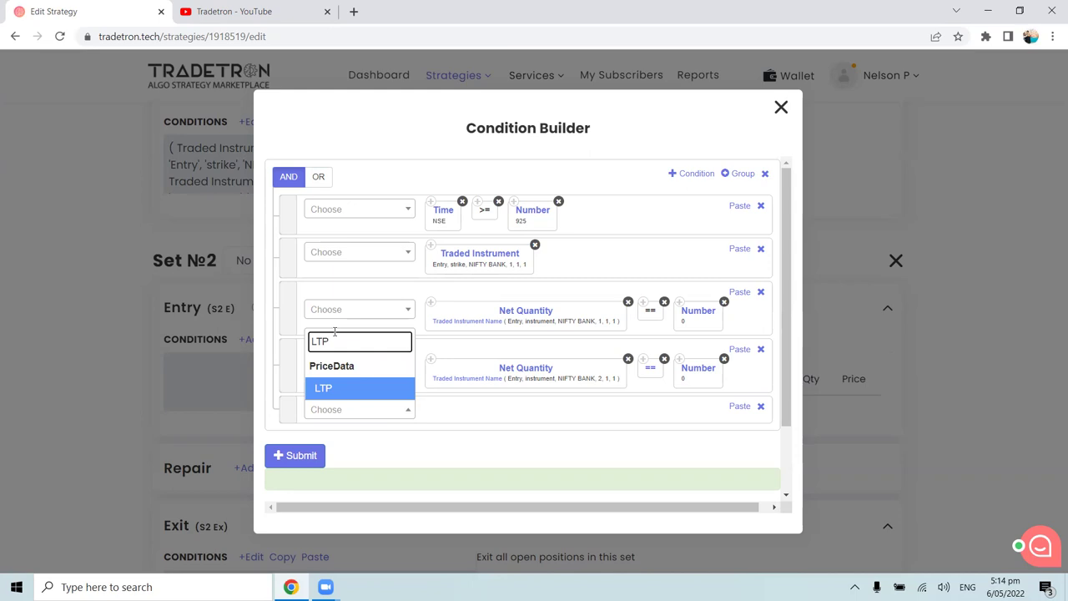
key("Return")
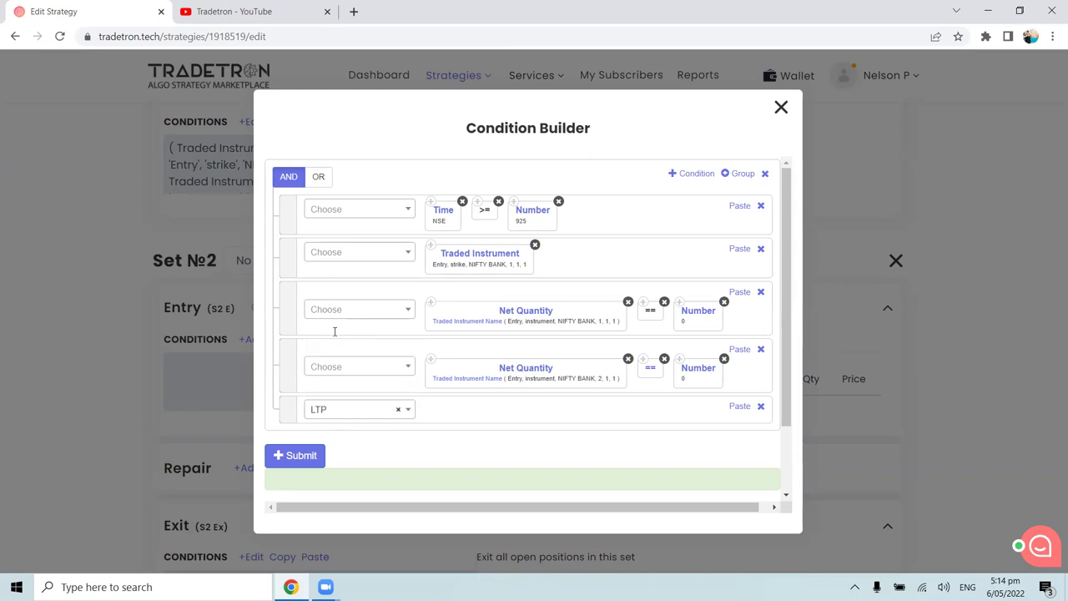
type("T")
key("Return")
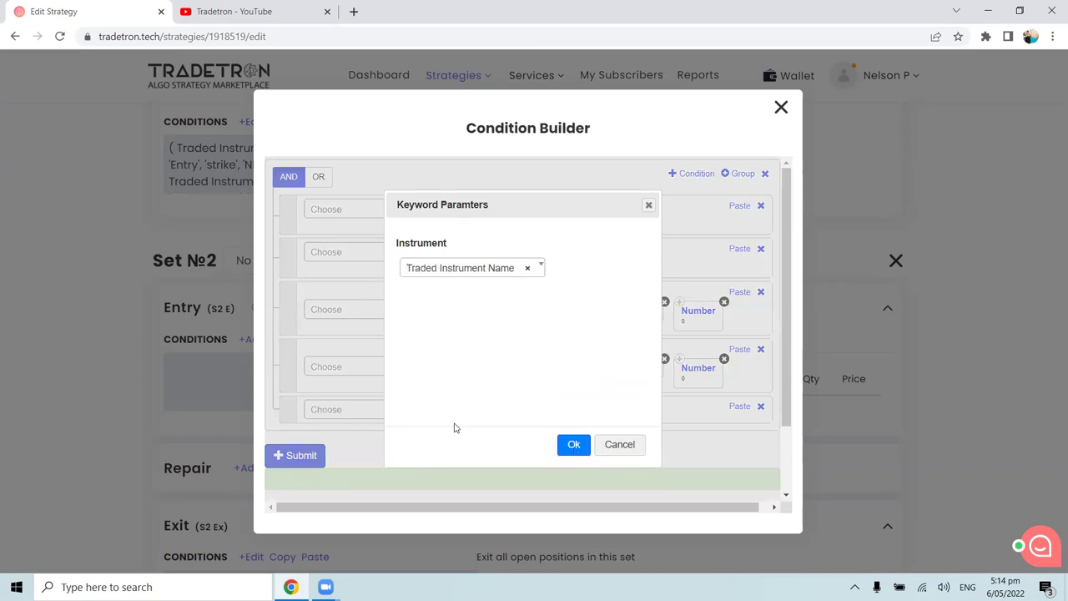
key("Return")
left_click(599, 63)
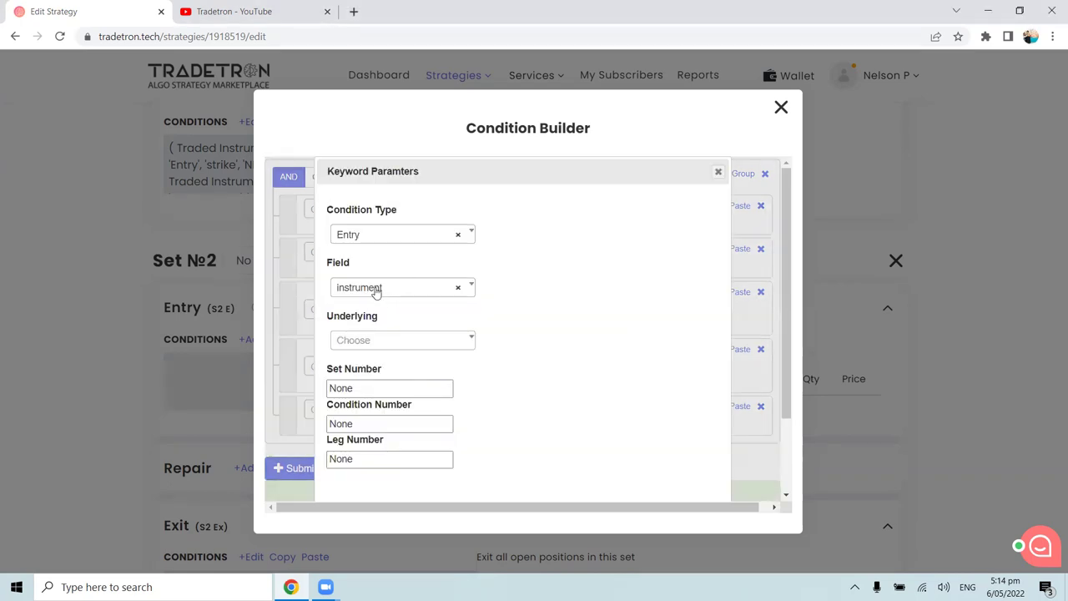
Step: Set the LTP instrument parameters to NIFTY BANK with Set, Condition and Leg all 1
left_click(365, 342)
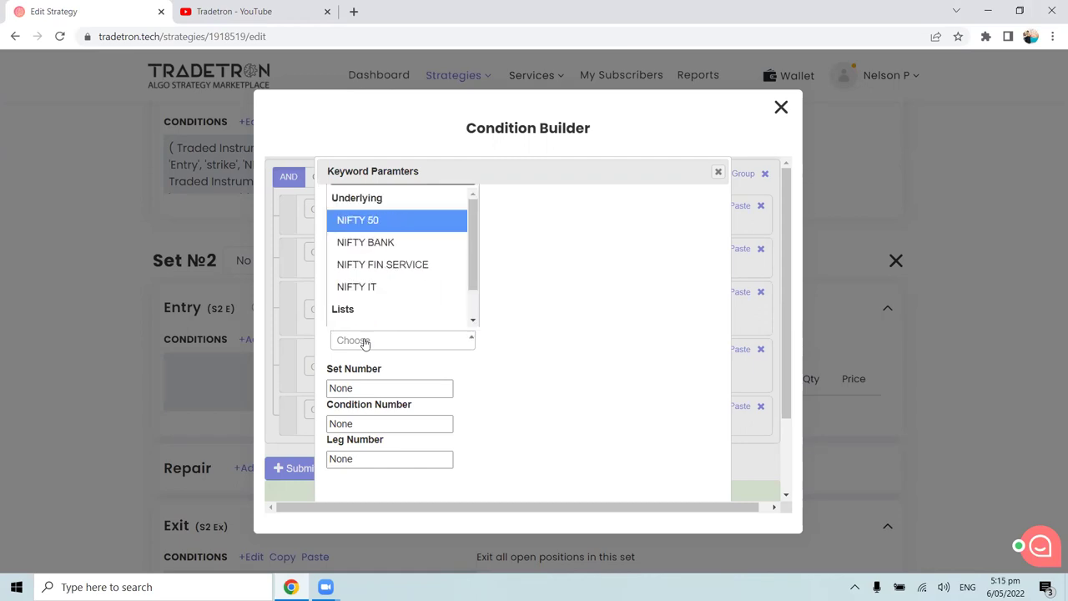
type("Y B")
left_click(386, 316)
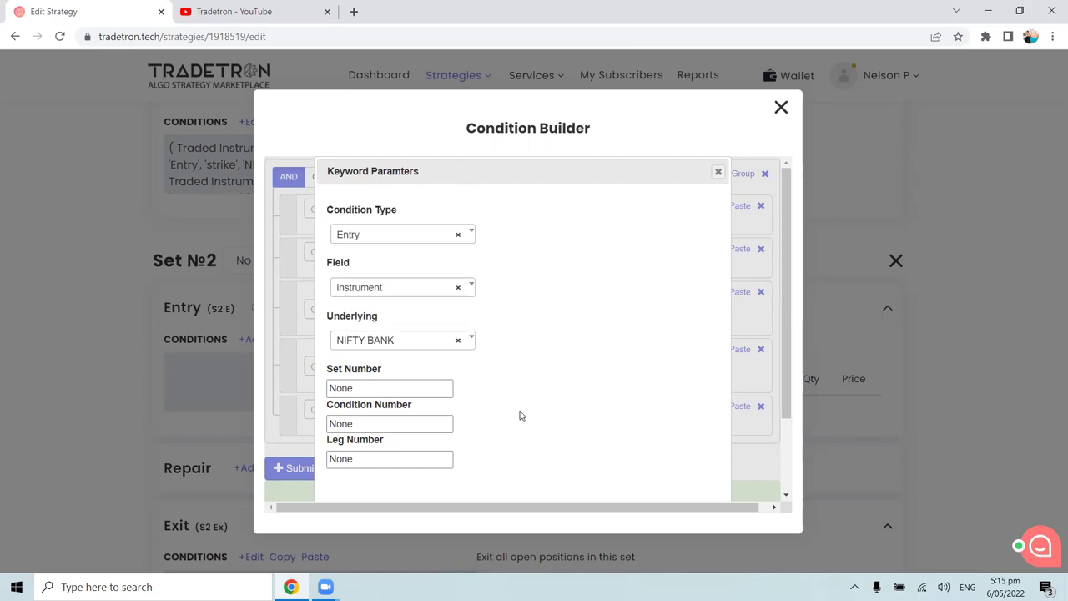
left_click_drag(367, 387, 291, 401)
type("1")
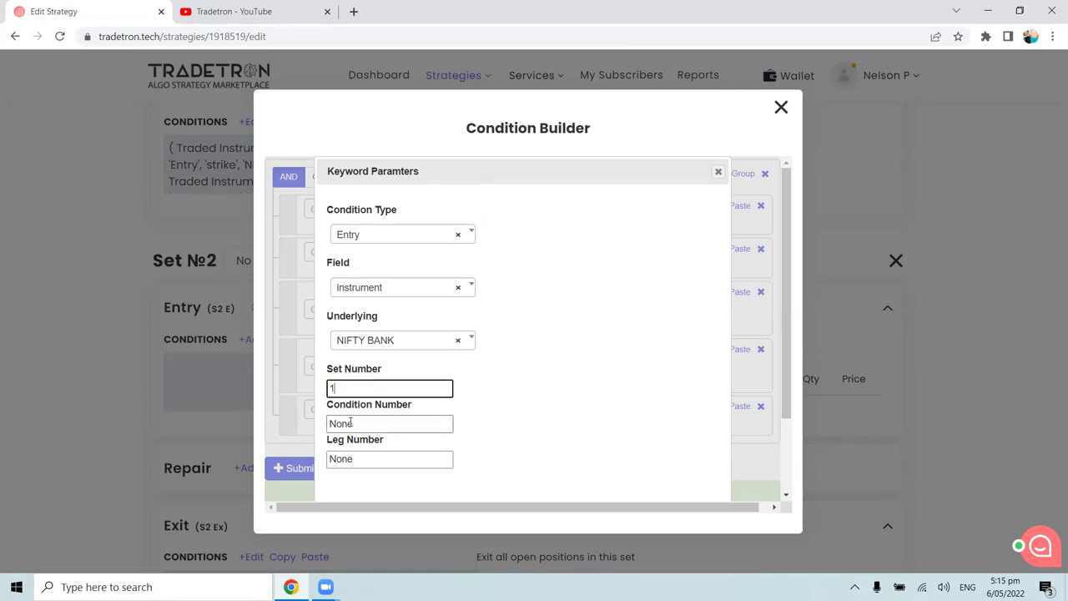
left_click_drag(362, 427, 299, 429)
type("1")
scroll(334, 418, "down", 1)
left_click_drag(367, 390, 317, 388)
type("1")
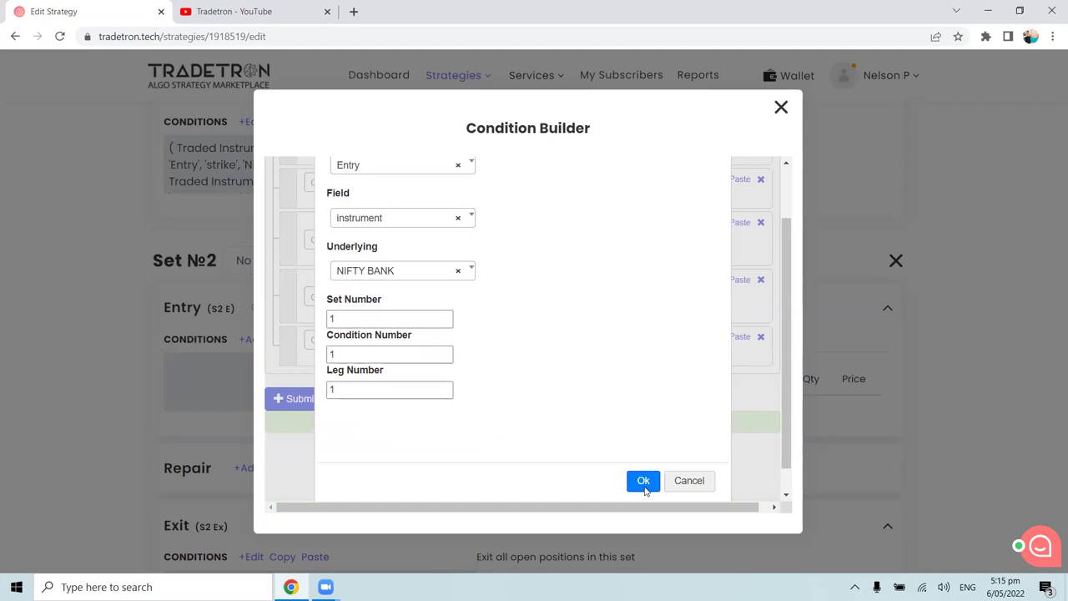
left_click(642, 481)
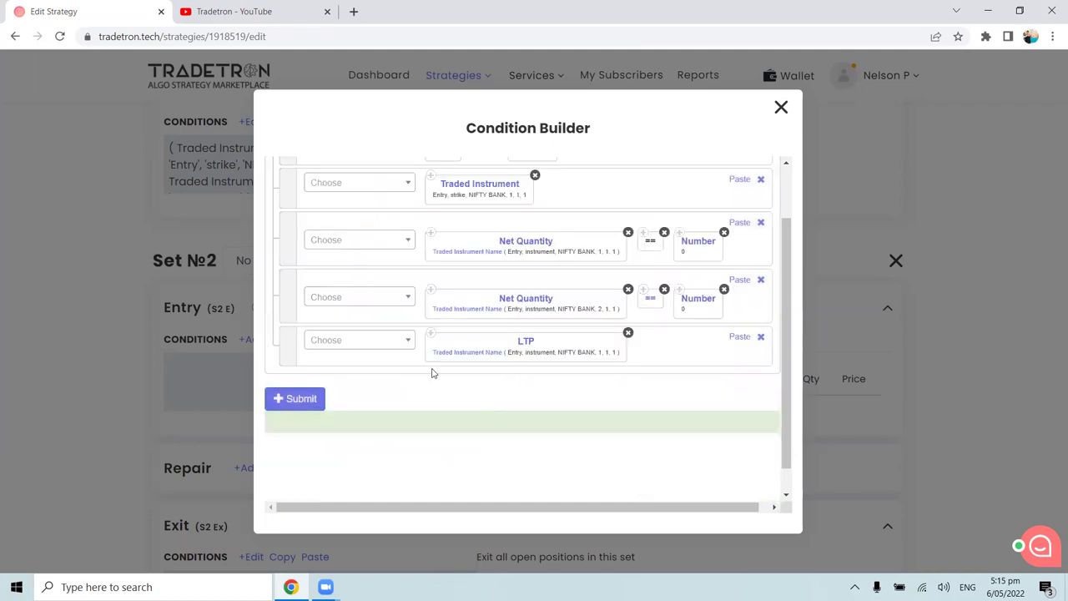
Step: Add a < comparison after LTP and paste the Traded Instrument block after it
left_click(342, 344)
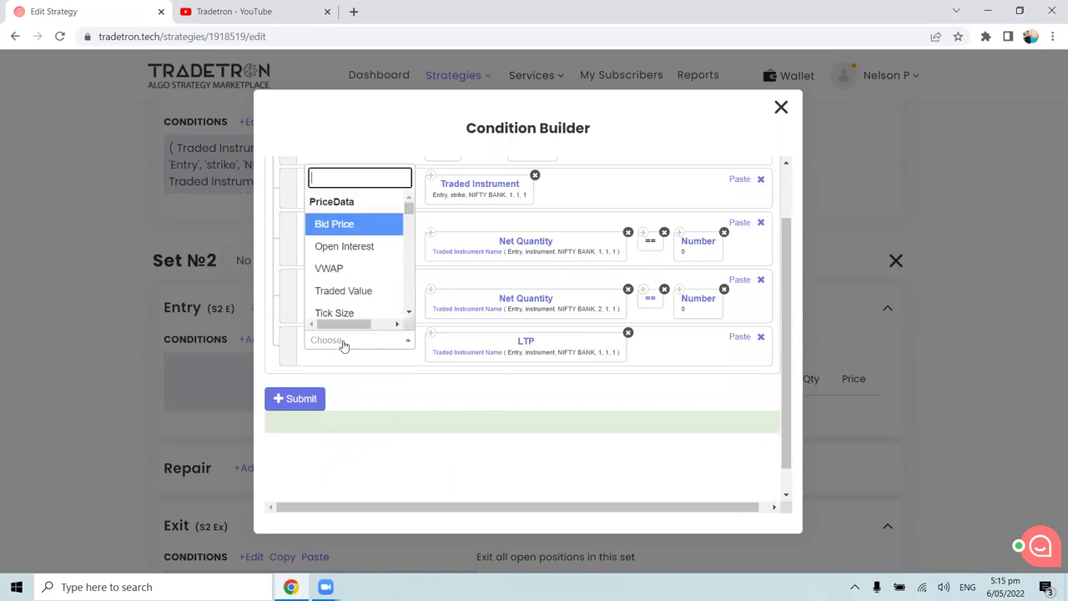
type("<")
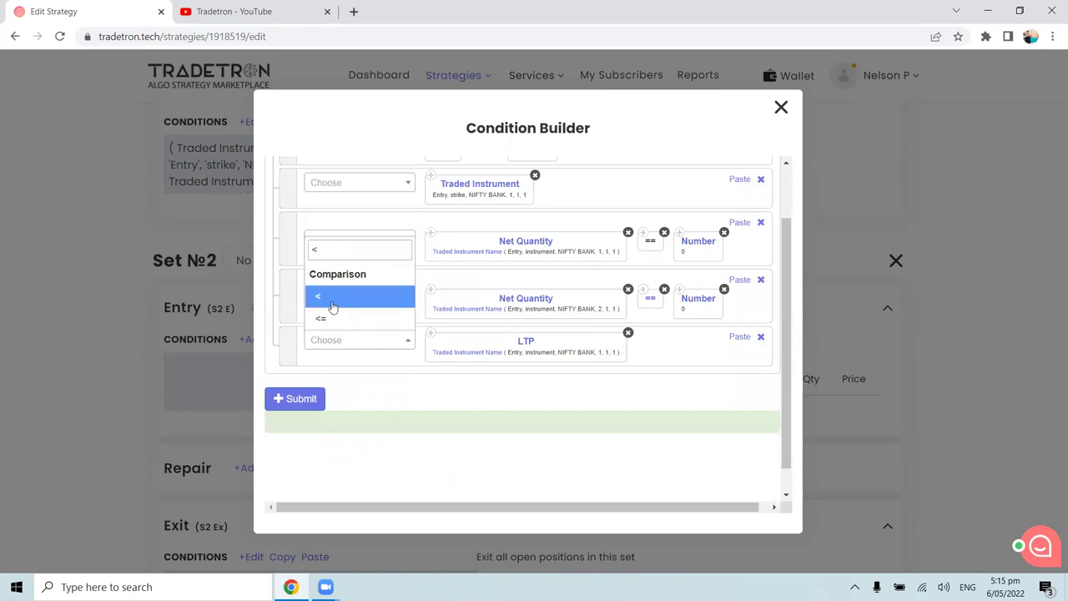
left_click(334, 299)
left_click(356, 341)
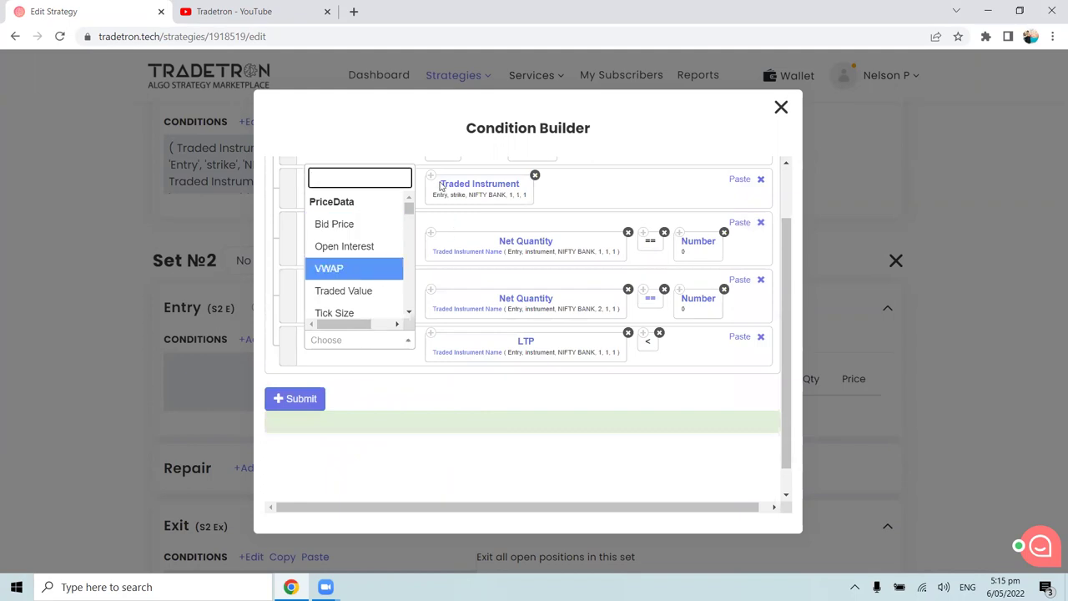
left_click(724, 332)
left_click(736, 336)
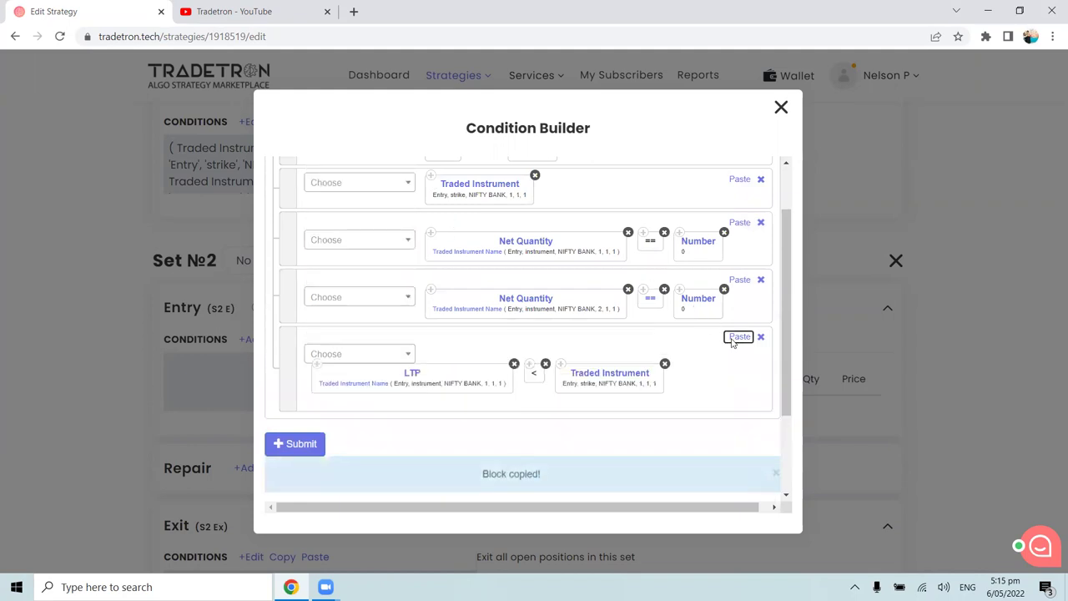
Step: Set the pasted Traded Instrument's field to price for NIFTY BANK
left_click(597, 379)
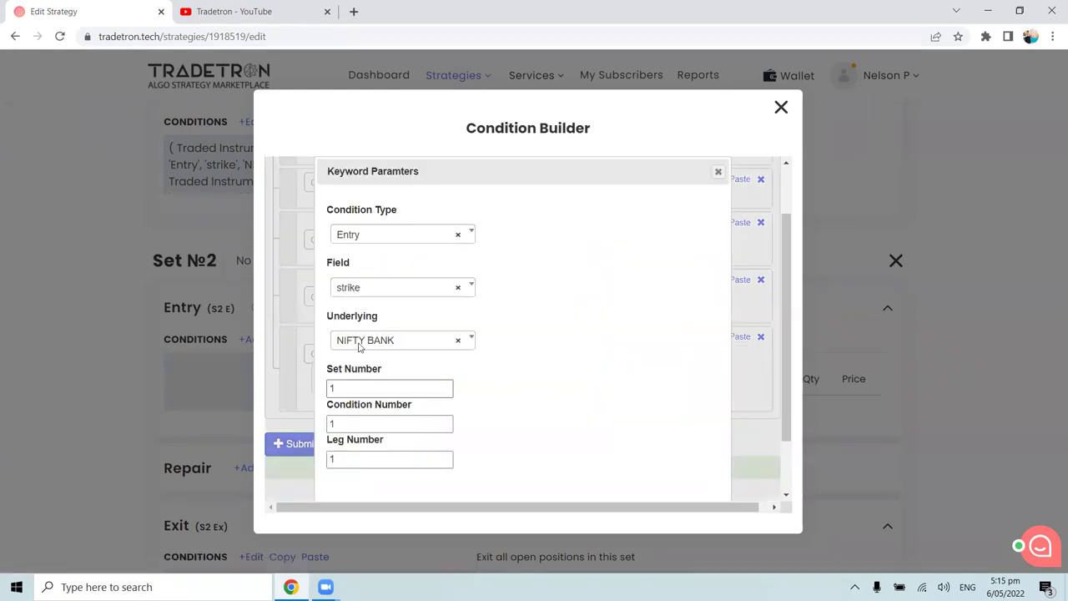
left_click(362, 292)
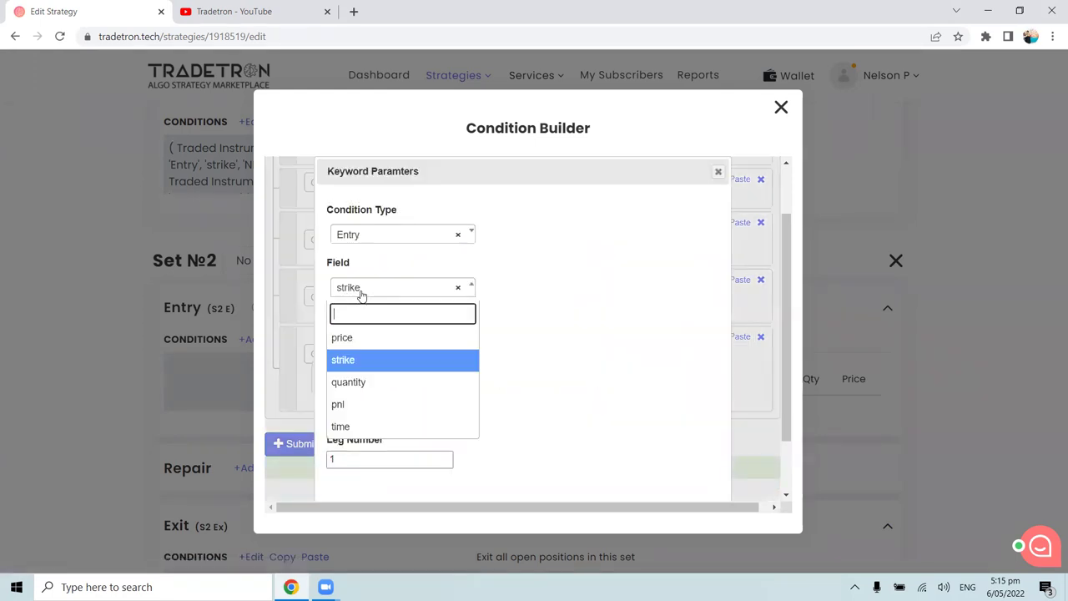
left_click(380, 338)
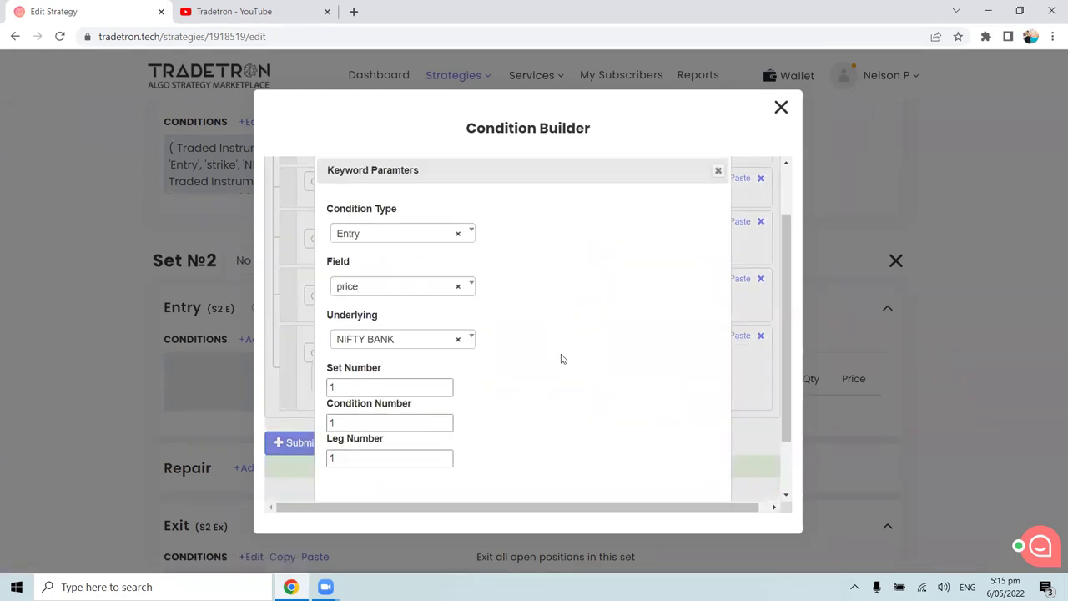
scroll(512, 402, "down", 2)
key("Return")
scroll(430, 366, "up", 3)
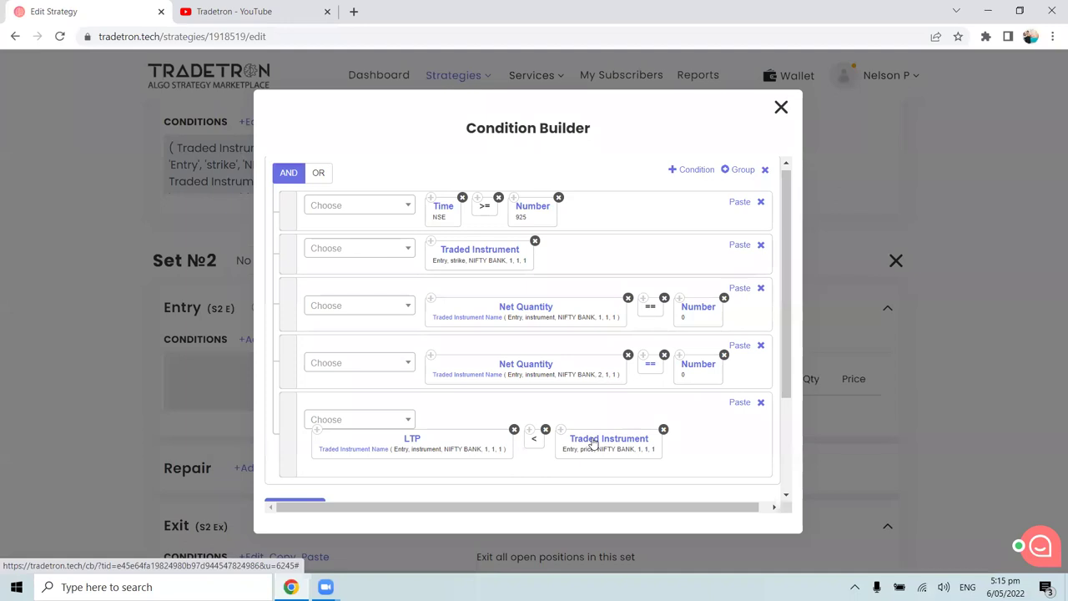
scroll(593, 442, "down", 2)
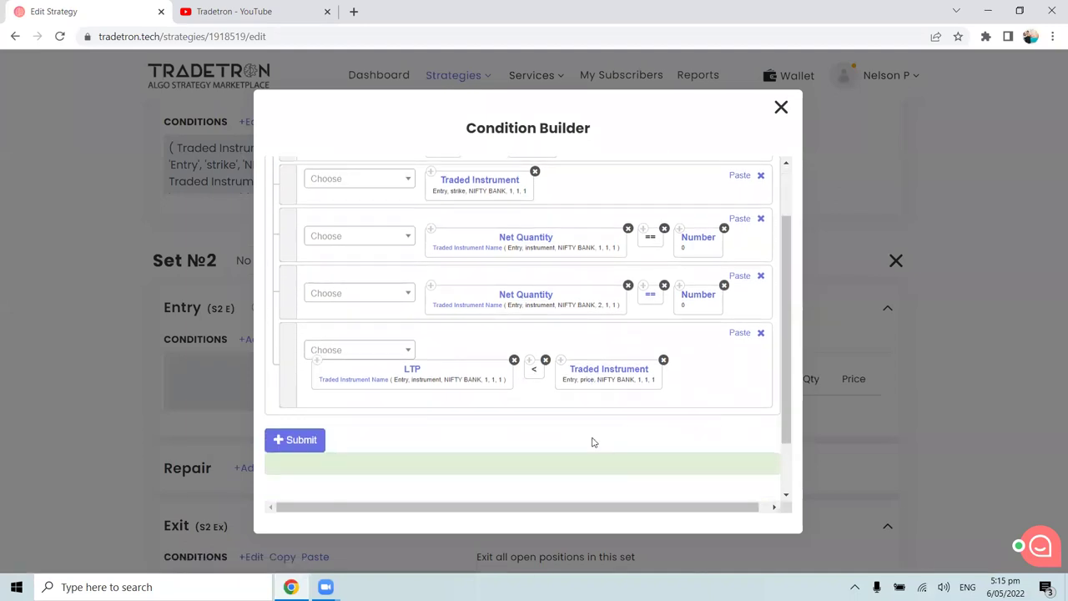
scroll(594, 439, "up", 3)
Step: Add a sixth condition row starting with the Positions Detail keyword
left_click(693, 174)
scroll(365, 337, "down", 4)
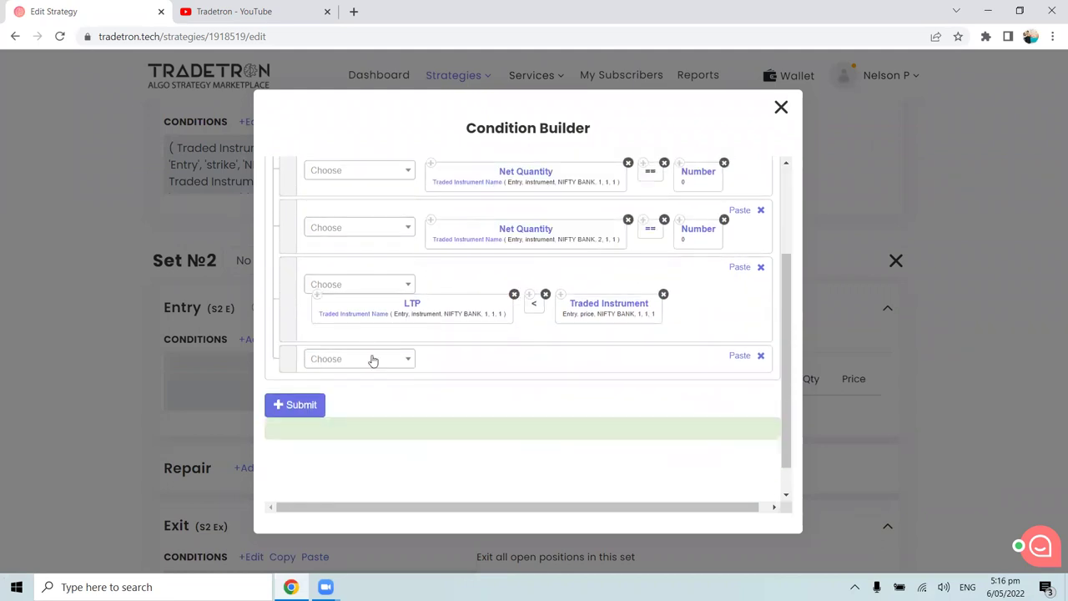
left_click(375, 360)
type("Poisi")
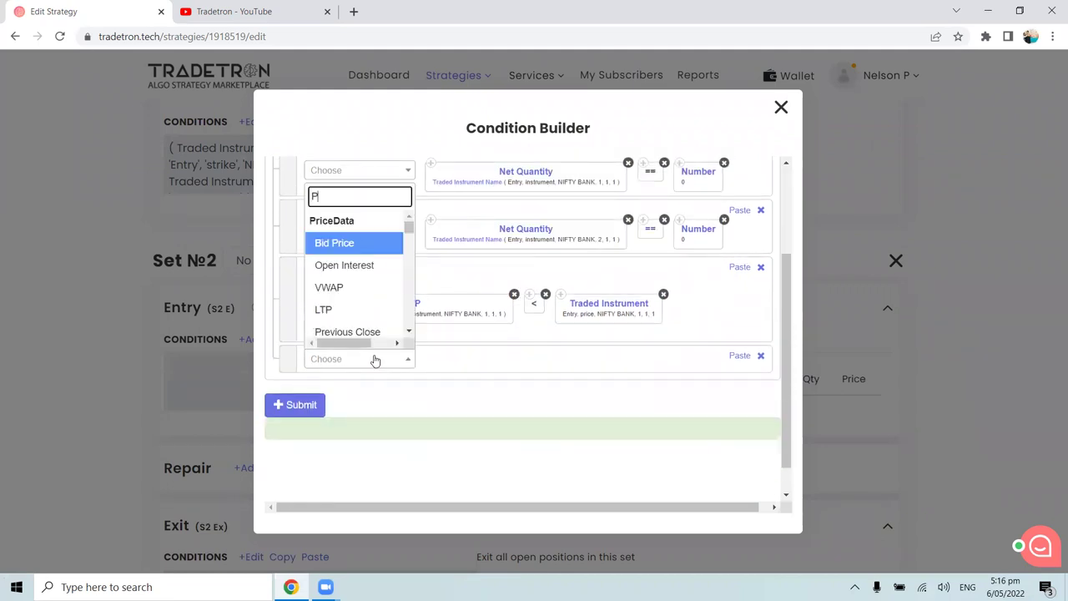
key("BackSpace")
key("BackSpace")
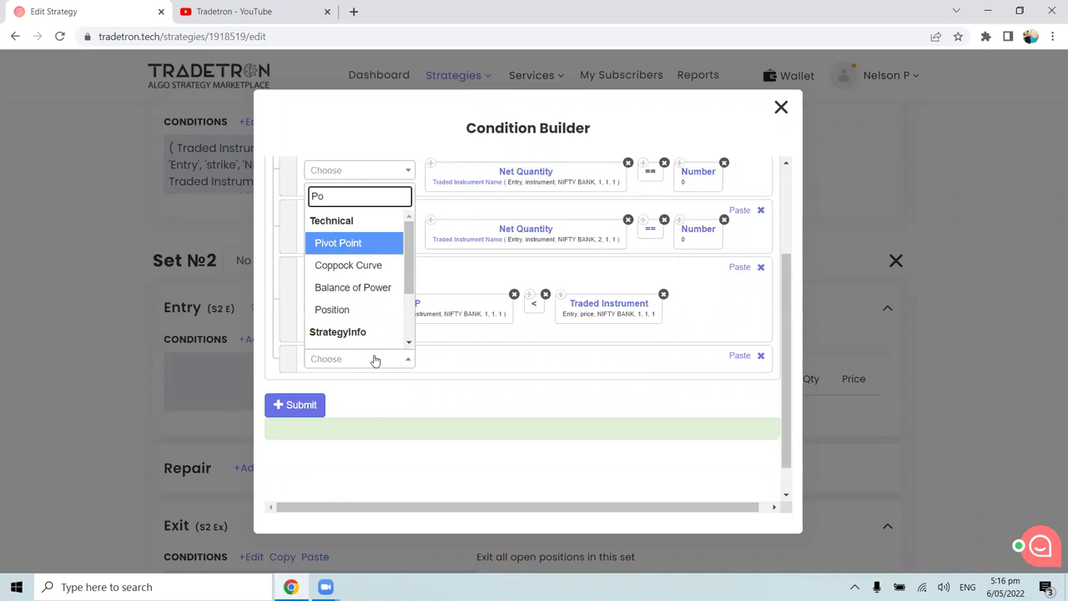
type("sition")
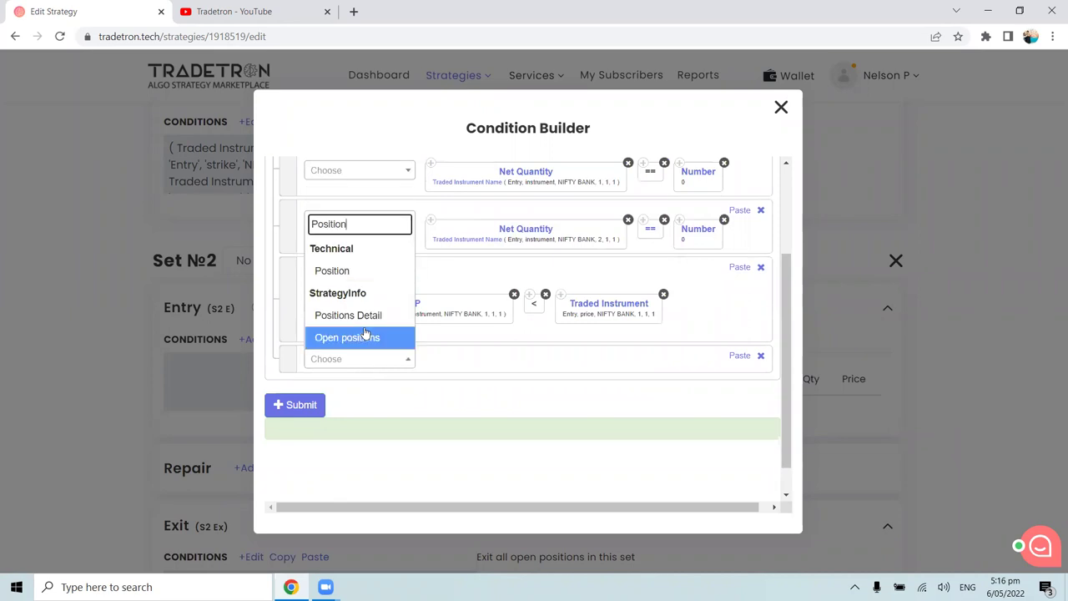
left_click(365, 315)
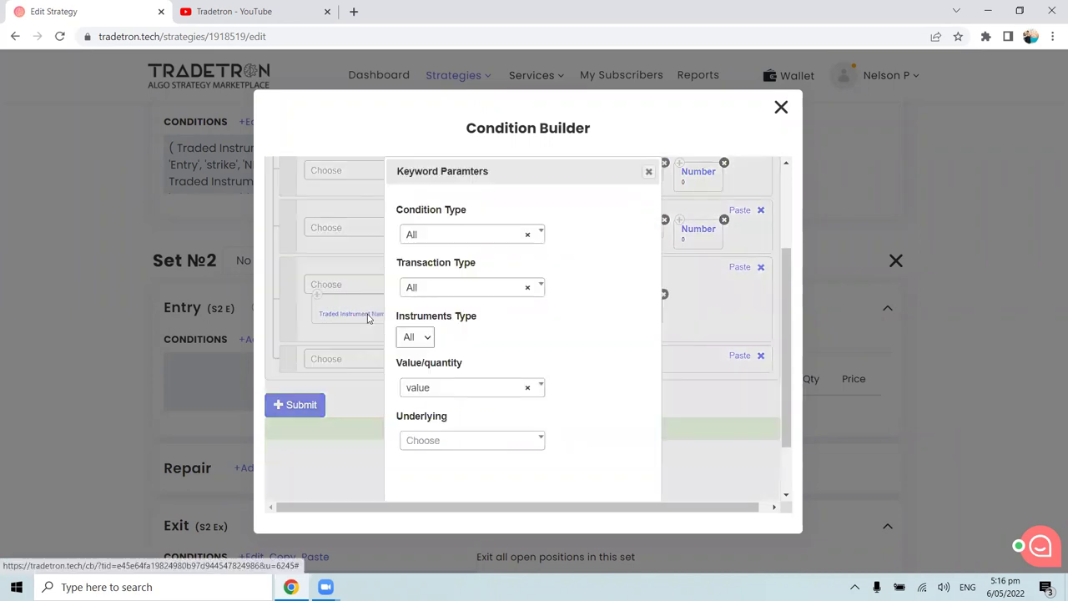
Step: Set Positions Detail to Entry, S, CE, quantity on NIFTY BANK
left_click(419, 242)
type("Entry")
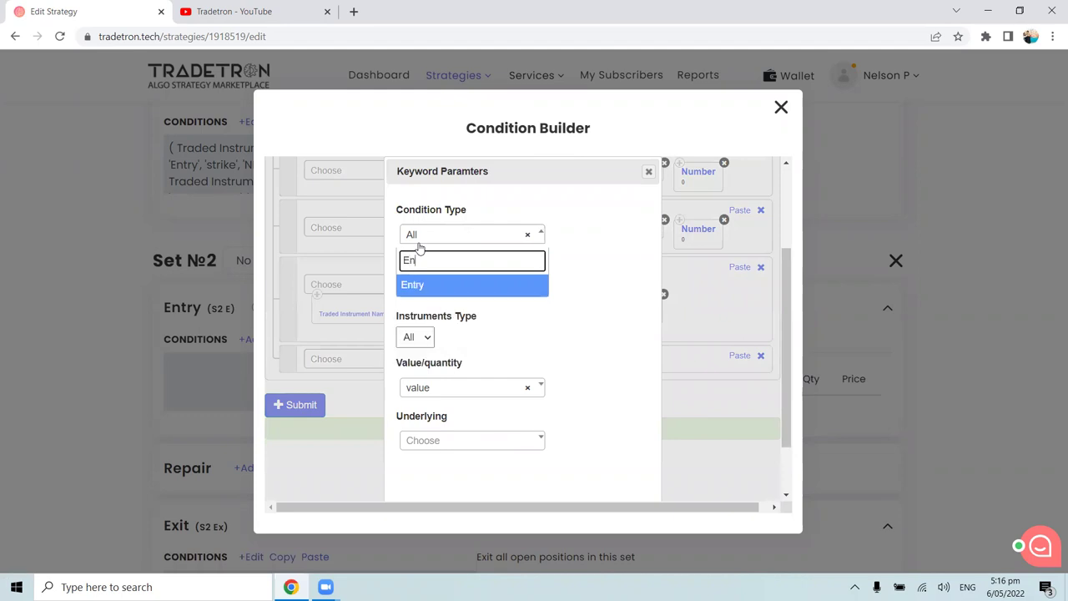
left_click(431, 285)
left_click(430, 290)
left_click(414, 382)
left_click(415, 337)
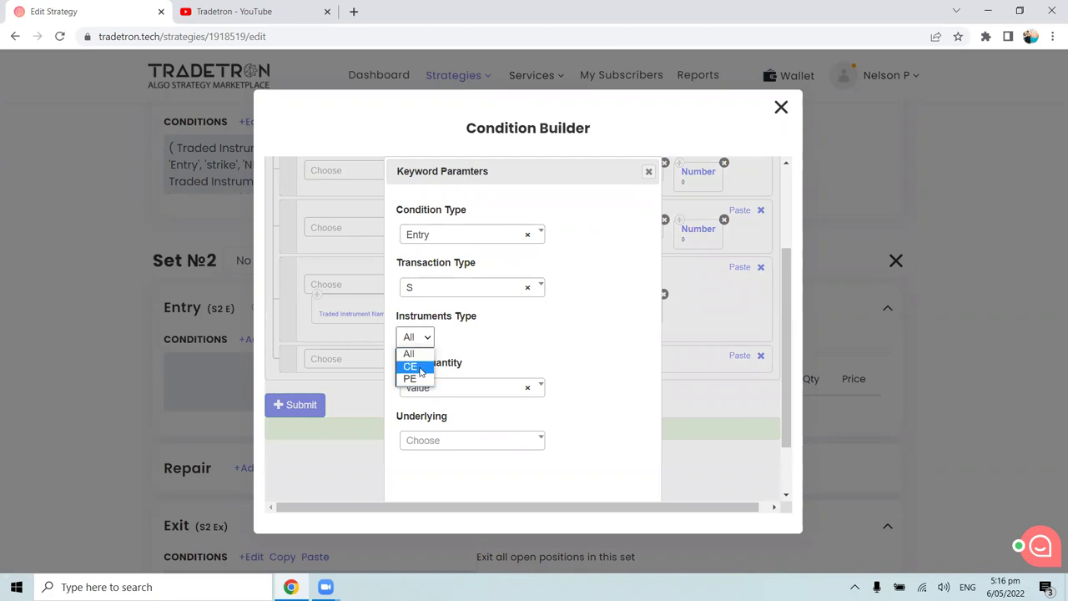
left_click(410, 367)
left_click(424, 389)
left_click(436, 461)
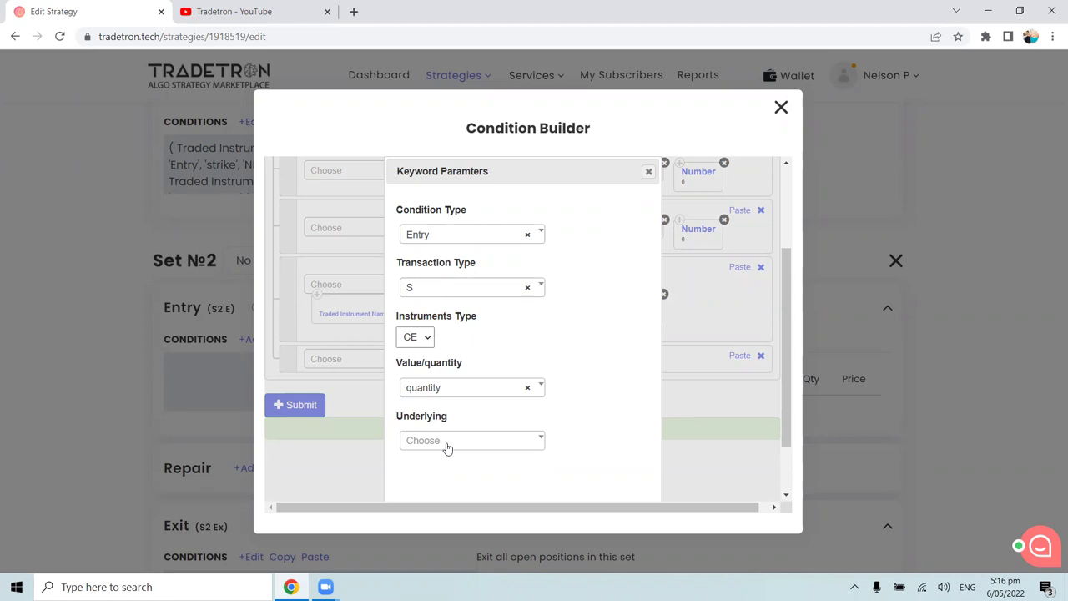
left_click(447, 449)
type("y b")
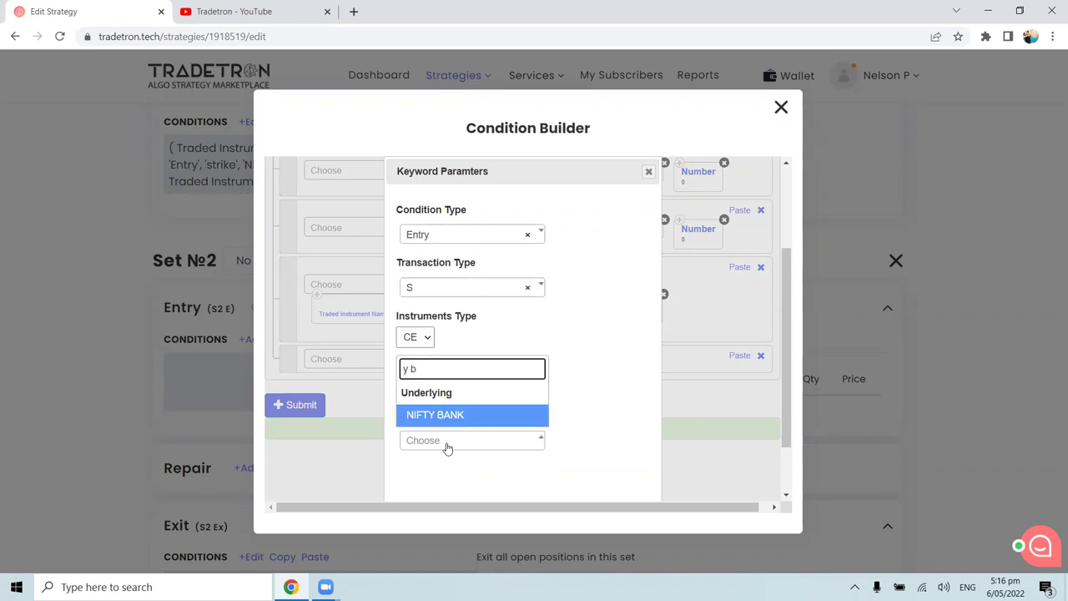
left_click(457, 417)
scroll(573, 477, "down", 1)
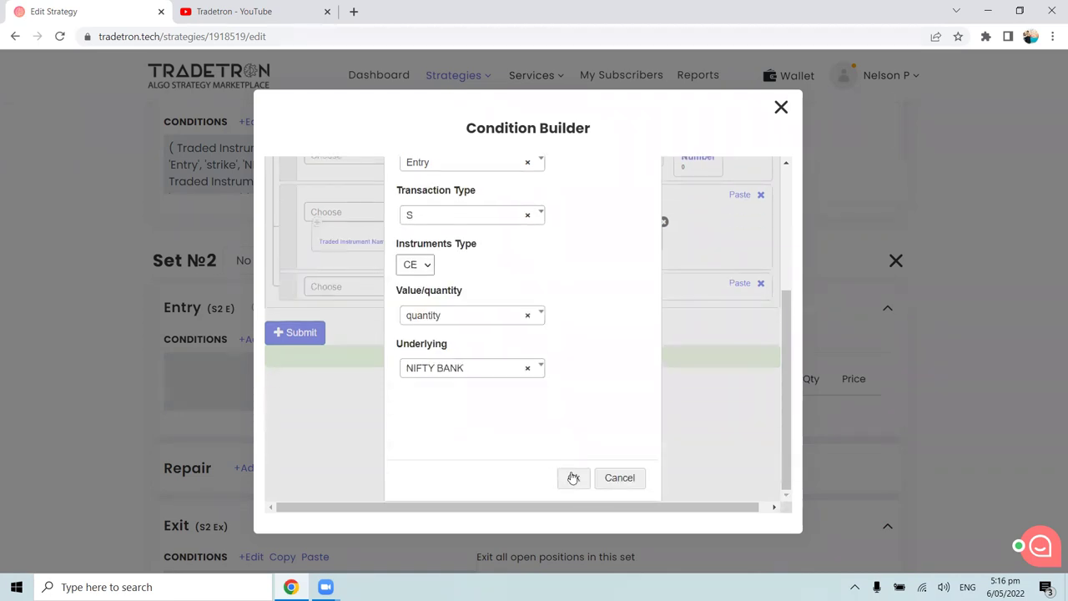
left_click(574, 477)
left_click(377, 315)
Step: Add a >= comparison and a Number block with value 0 after Positions Detail
type(">")
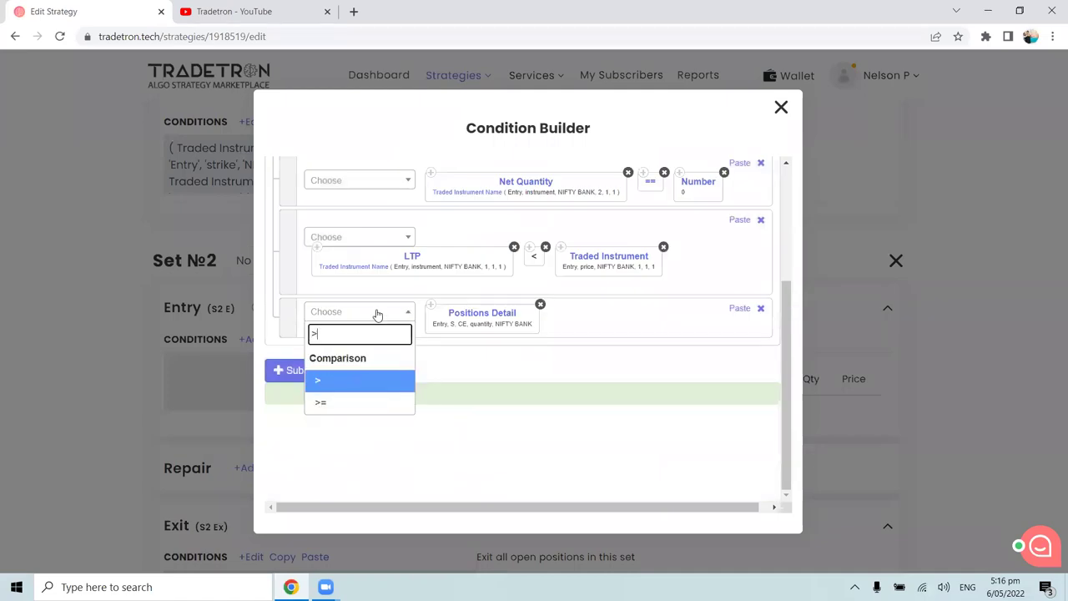
left_click(368, 402)
left_click(392, 322)
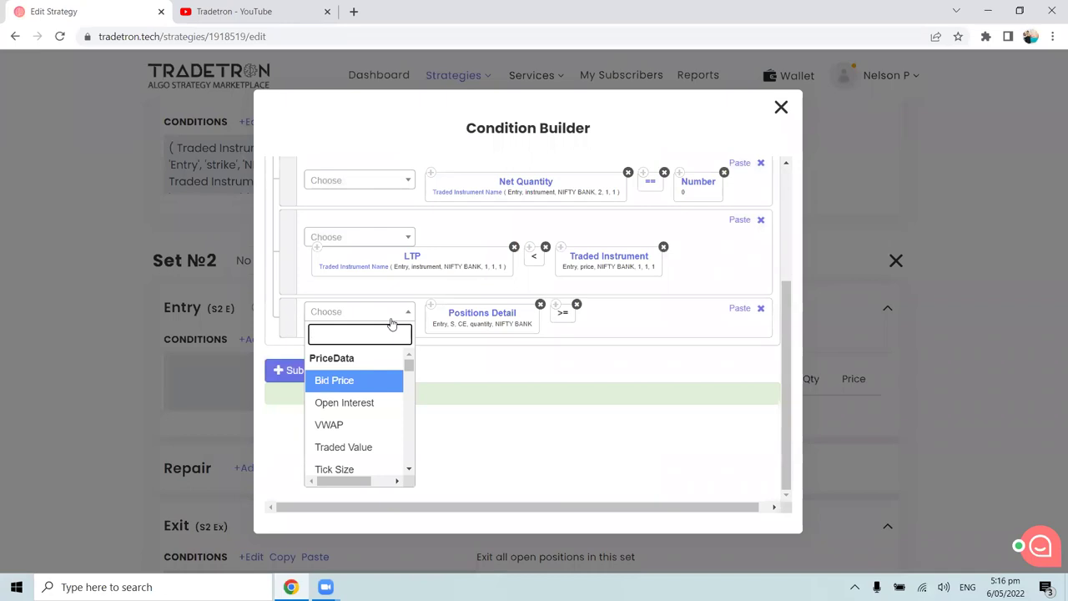
type("Number")
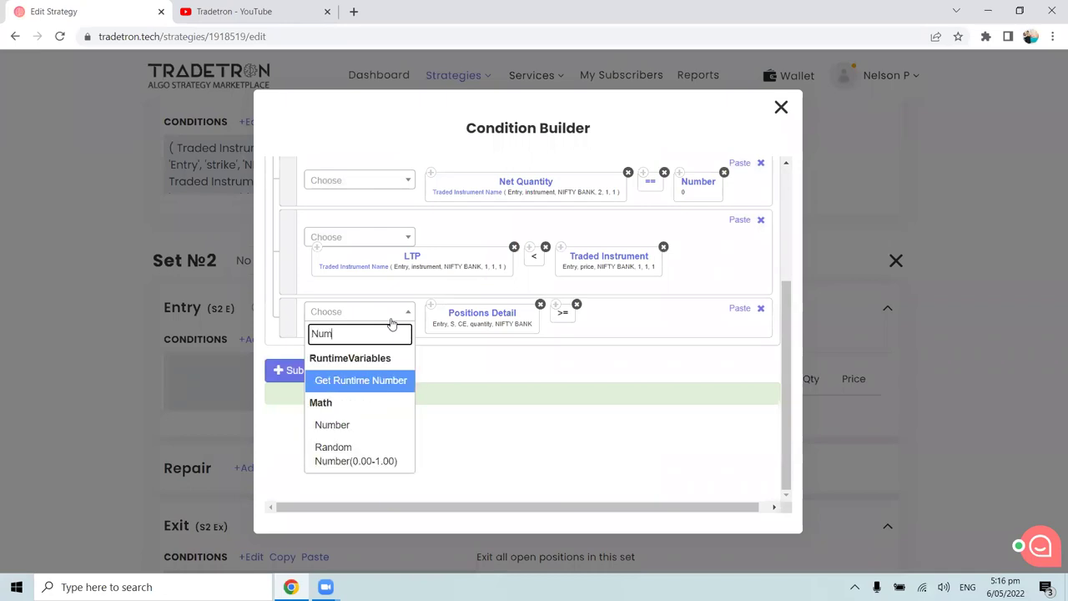
left_click(372, 428)
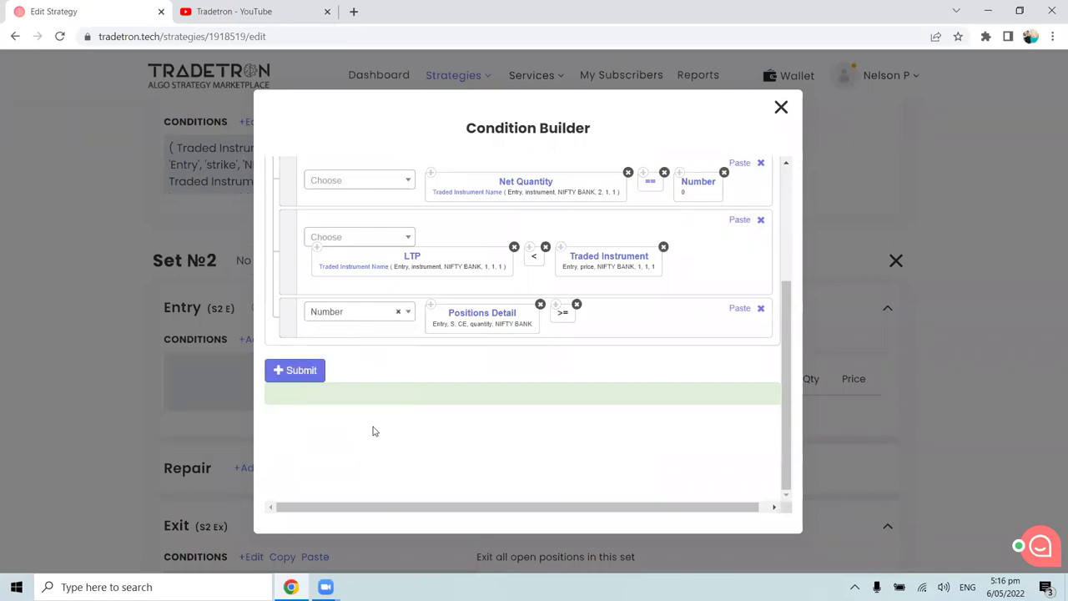
left_click_drag(418, 262, 383, 268)
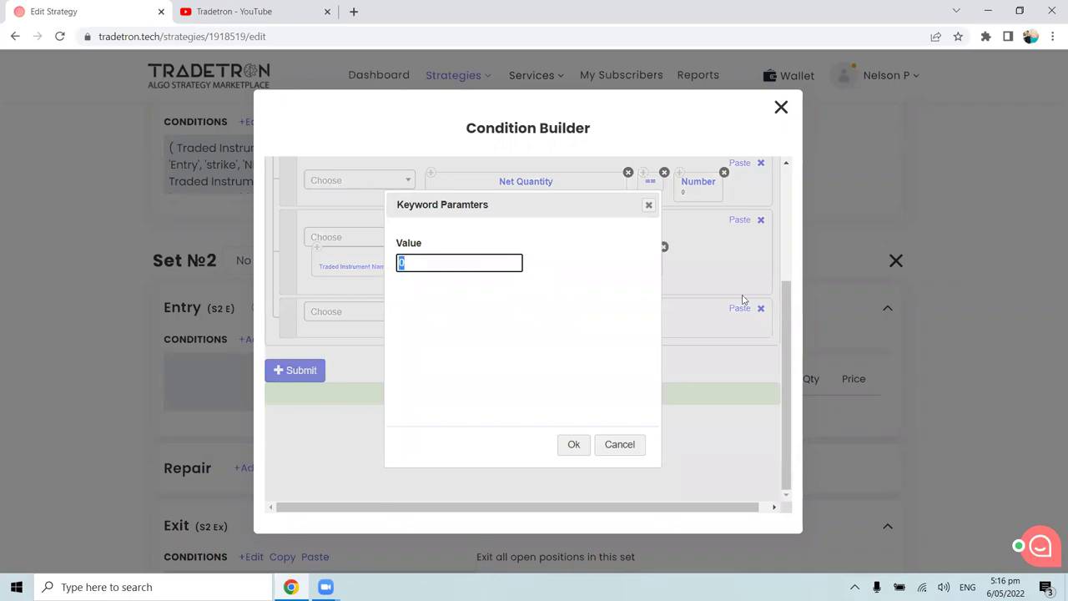
left_click(573, 444)
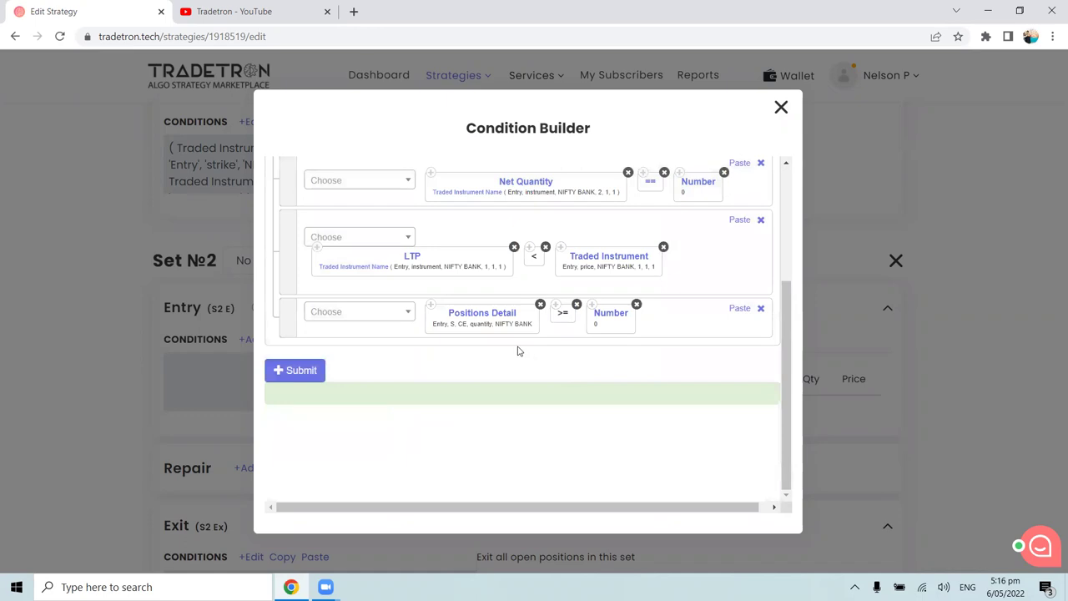
Step: Rework the operator, placing == and then a >= comparison between Positions Detail and the Number
left_click(389, 313)
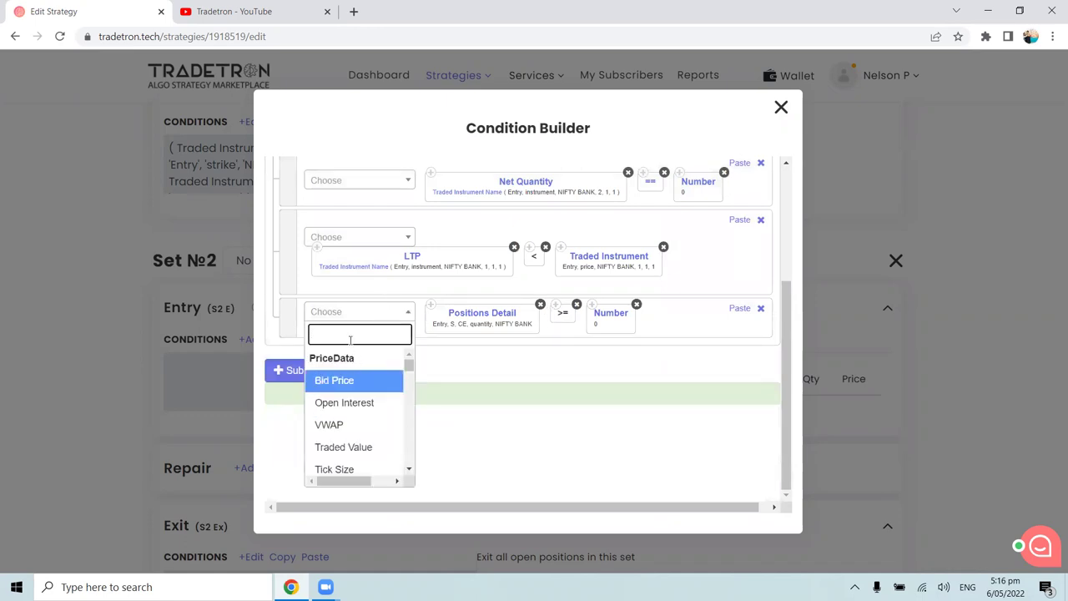
type("=")
left_click(334, 406)
left_click_drag(660, 312, 577, 307)
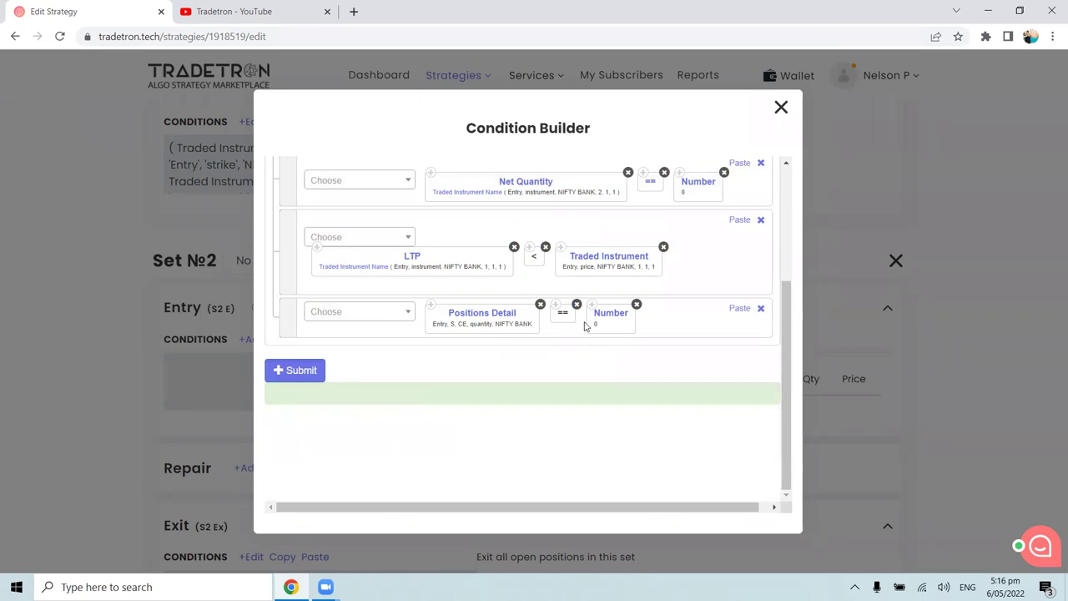
left_click(397, 314)
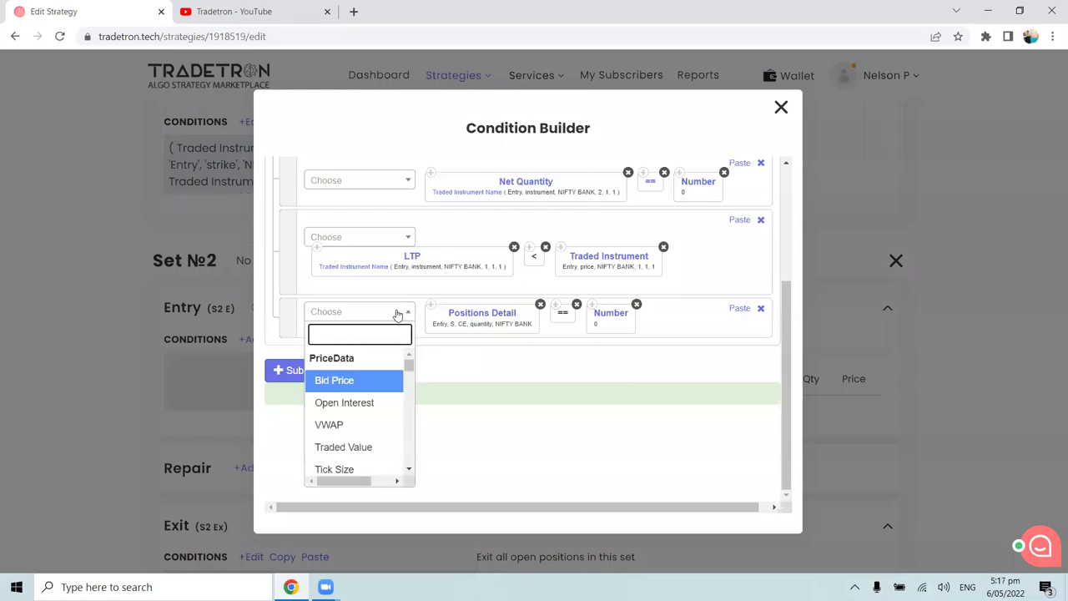
type(">")
left_click(367, 404)
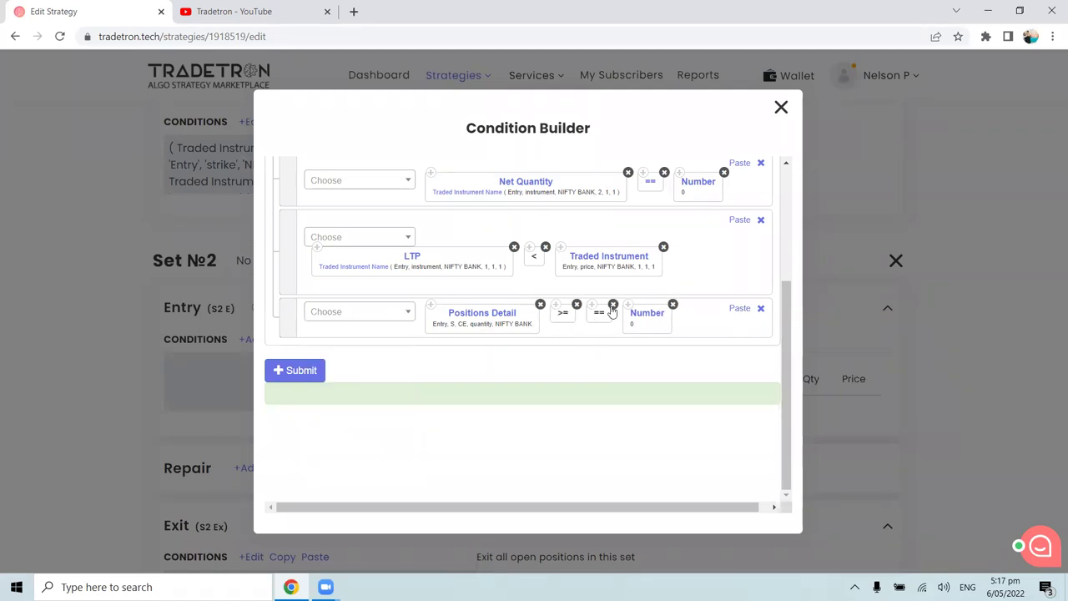
Step: Set the Number value to -25, then revise it to -75
left_click(615, 317)
key("BackSpace")
type("-25")
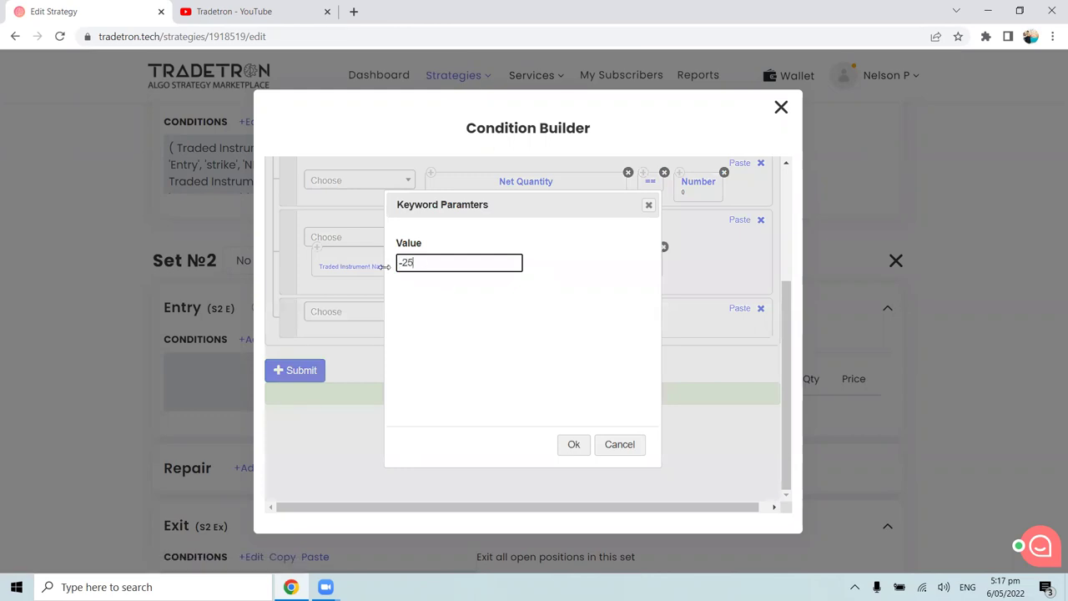
left_click(576, 445)
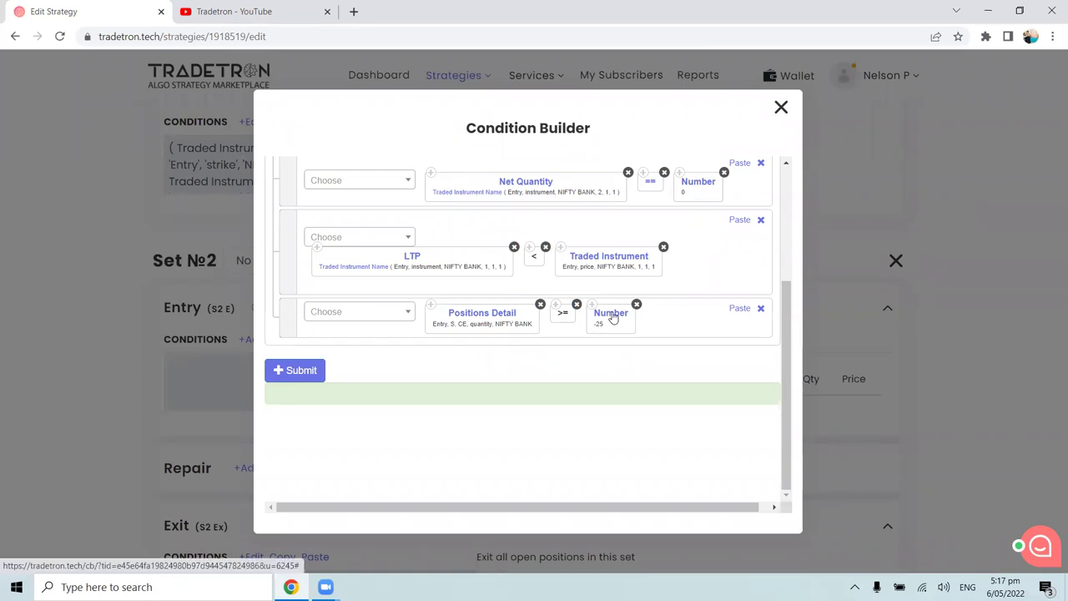
left_click(614, 317)
left_click_drag(399, 263, 416, 262)
type("-50")
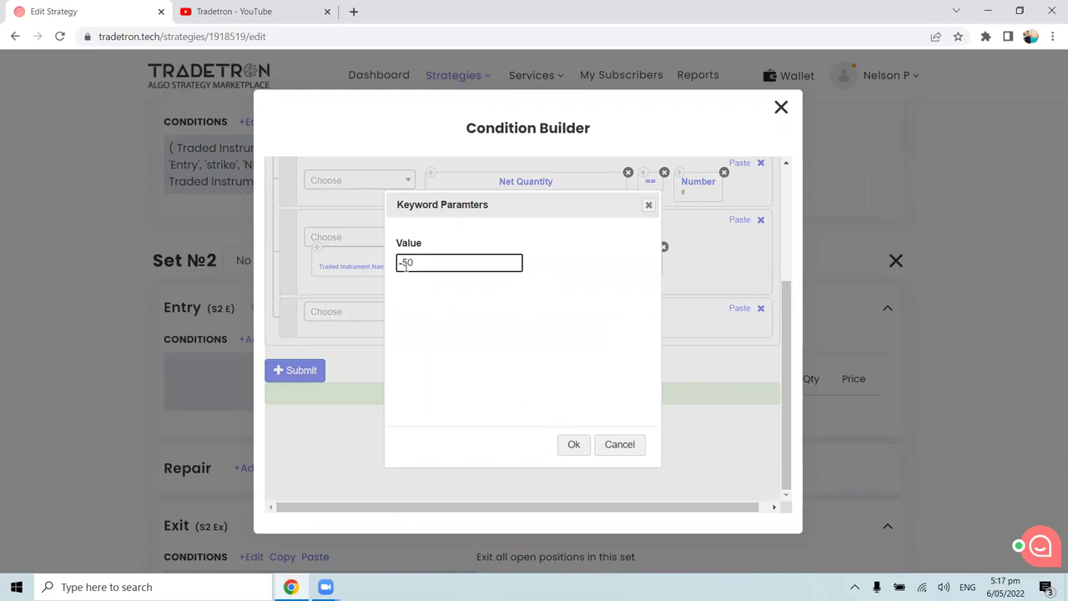
left_click_drag(399, 264, 442, 256)
type("75")
left_click(574, 445)
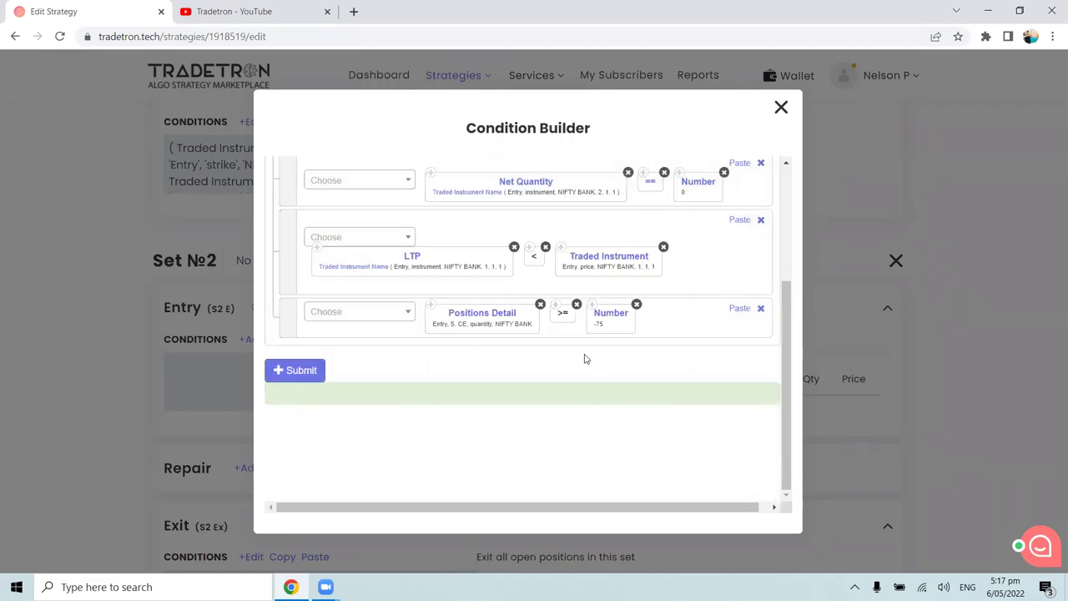
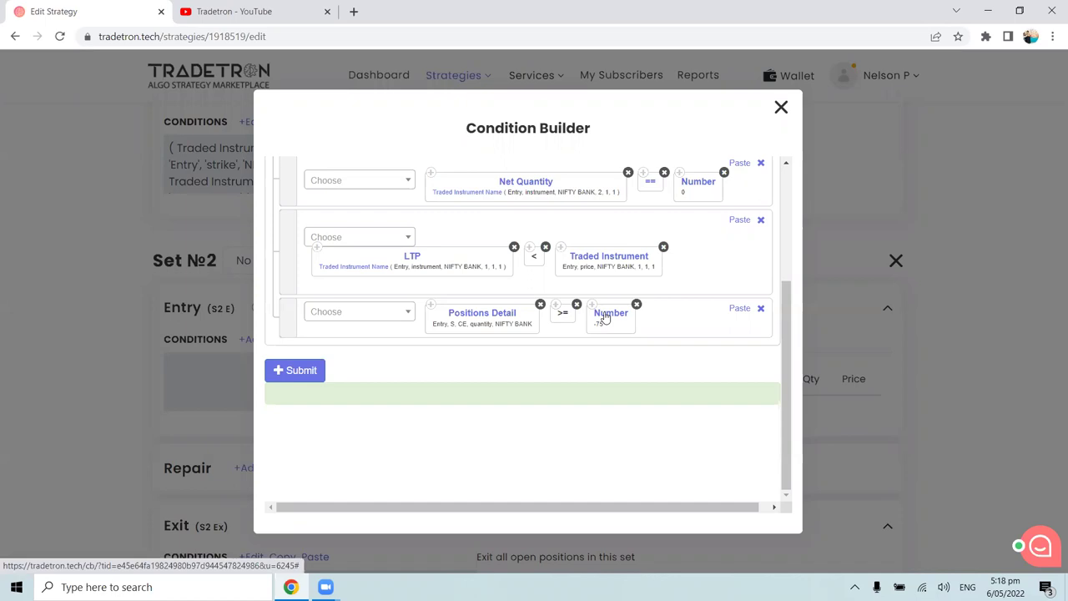
Step: Change Set №2's net quantity threshold from -75 to -50 and submit the entry conditions
left_click(606, 318)
left_click_drag(401, 262, 428, 260)
type("50")
left_click(574, 444)
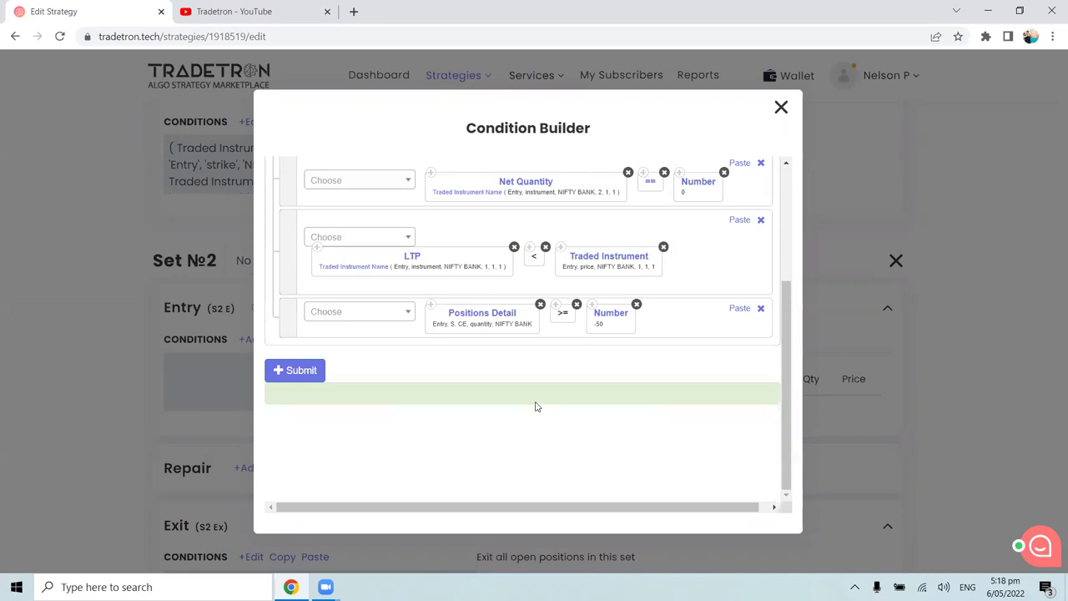
left_click(292, 375)
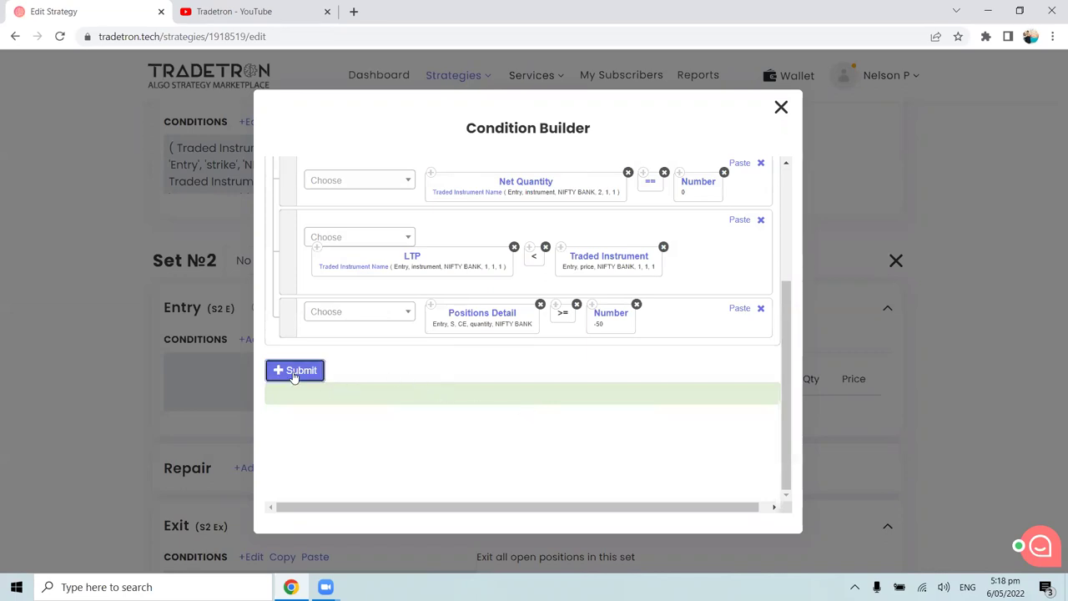
left_click(781, 105)
scroll(545, 370, "down", 2)
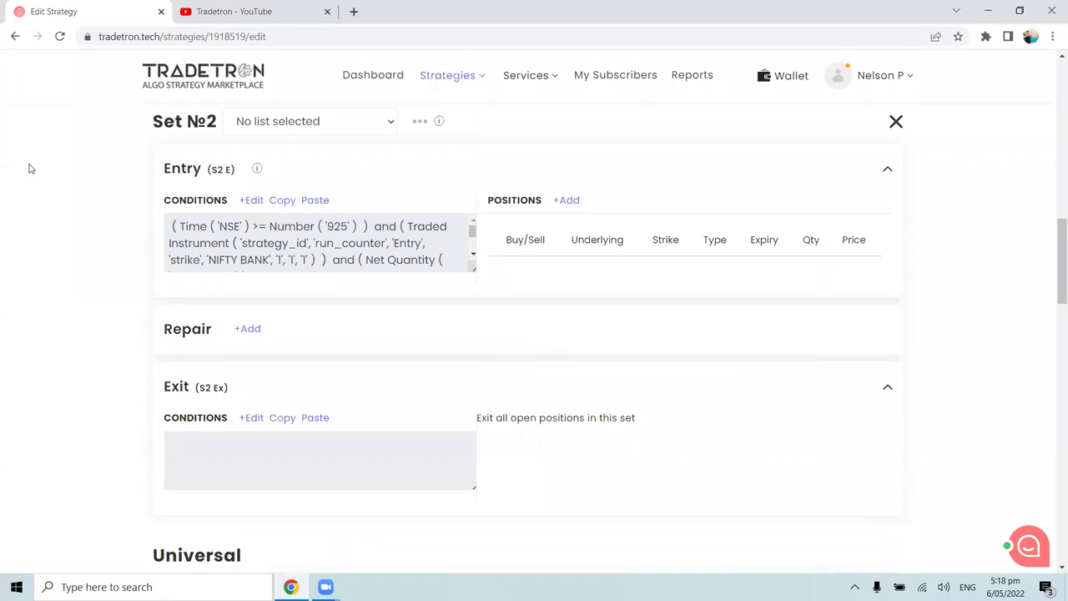
Step: Add a new sell position: NFO, Call, MIS, Current Week expiry, quantity 1 lot
left_click(577, 204)
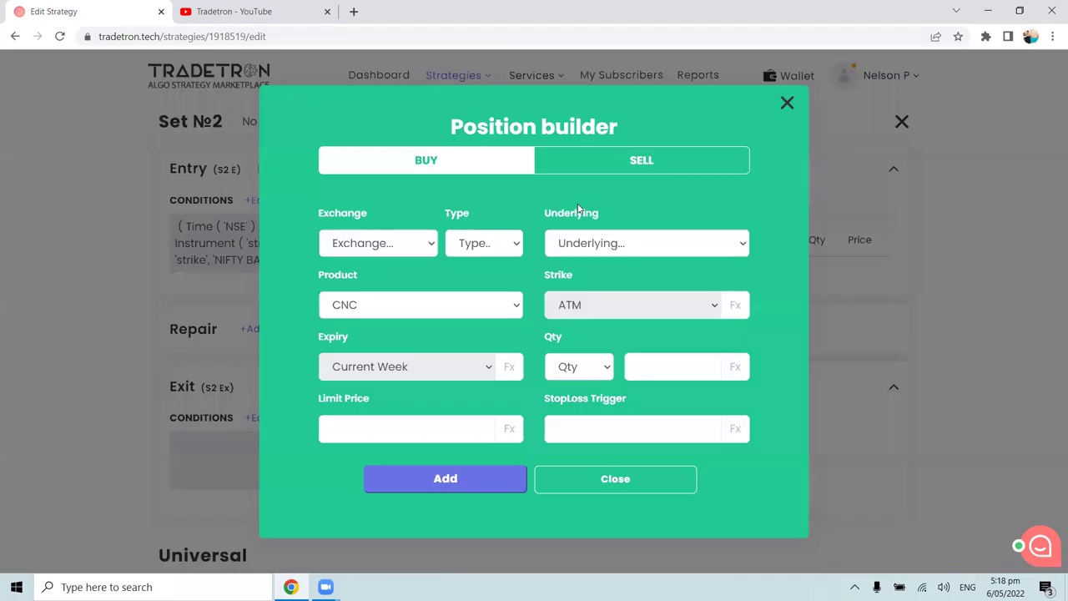
left_click(612, 162)
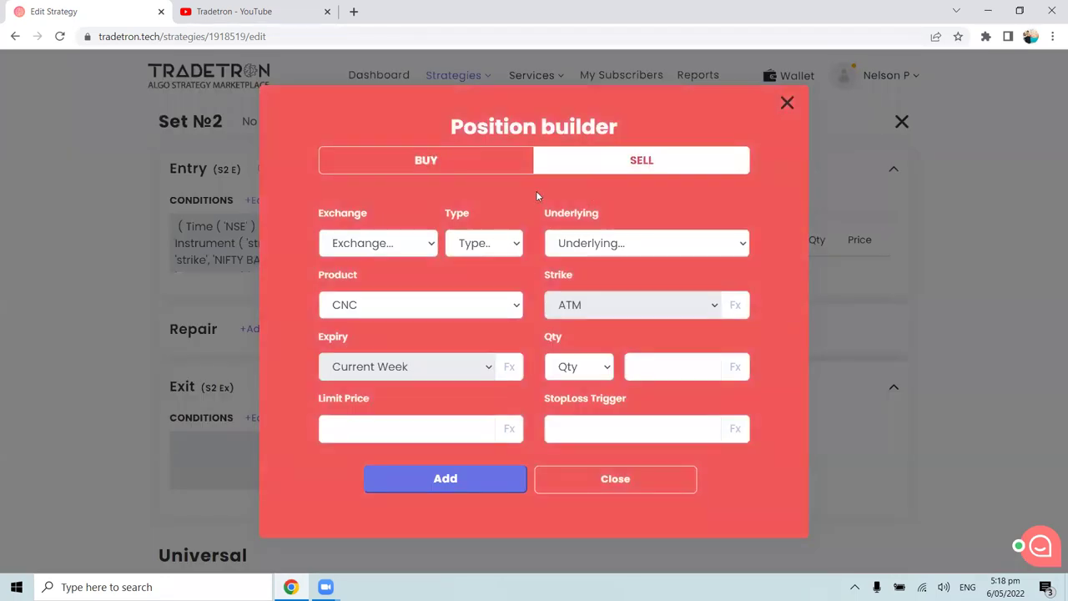
left_click(378, 247)
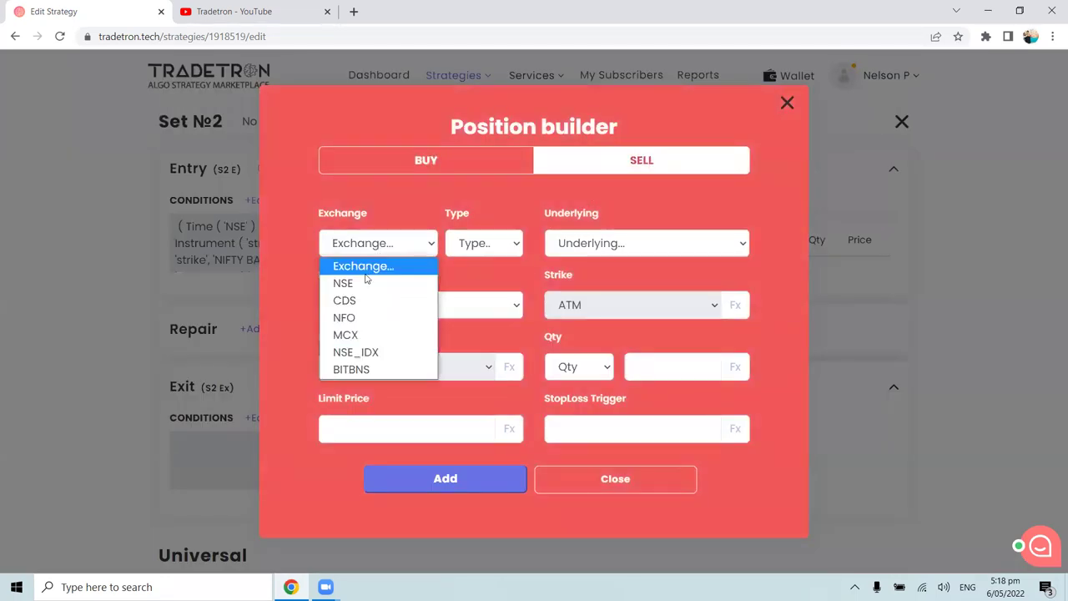
left_click(354, 320)
left_click(457, 244)
left_click(469, 301)
left_click(451, 307)
left_click(421, 350)
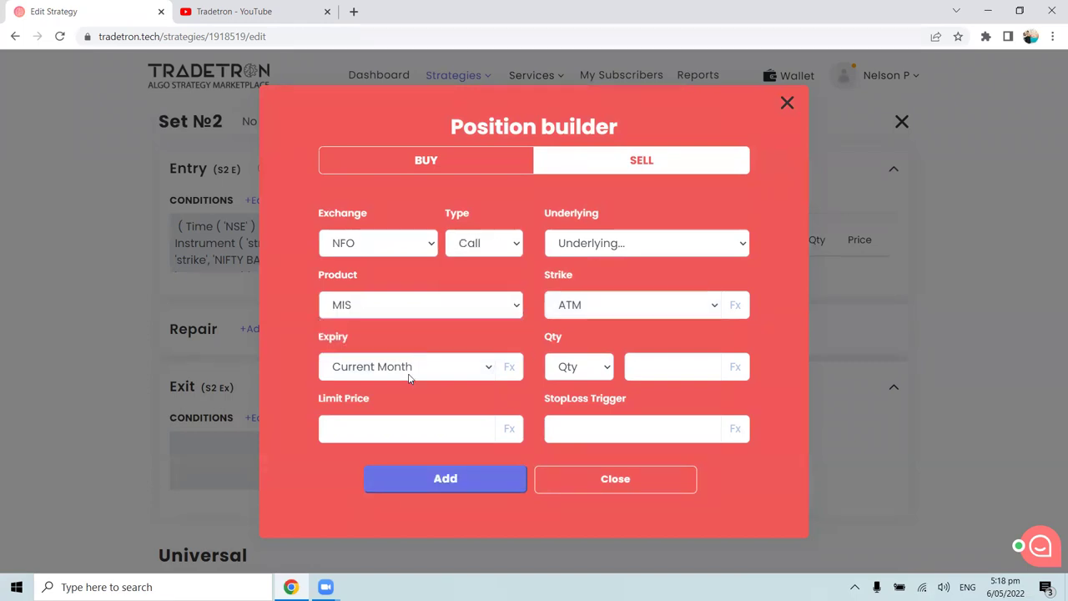
left_click(409, 377)
left_click(367, 386)
left_click(582, 368)
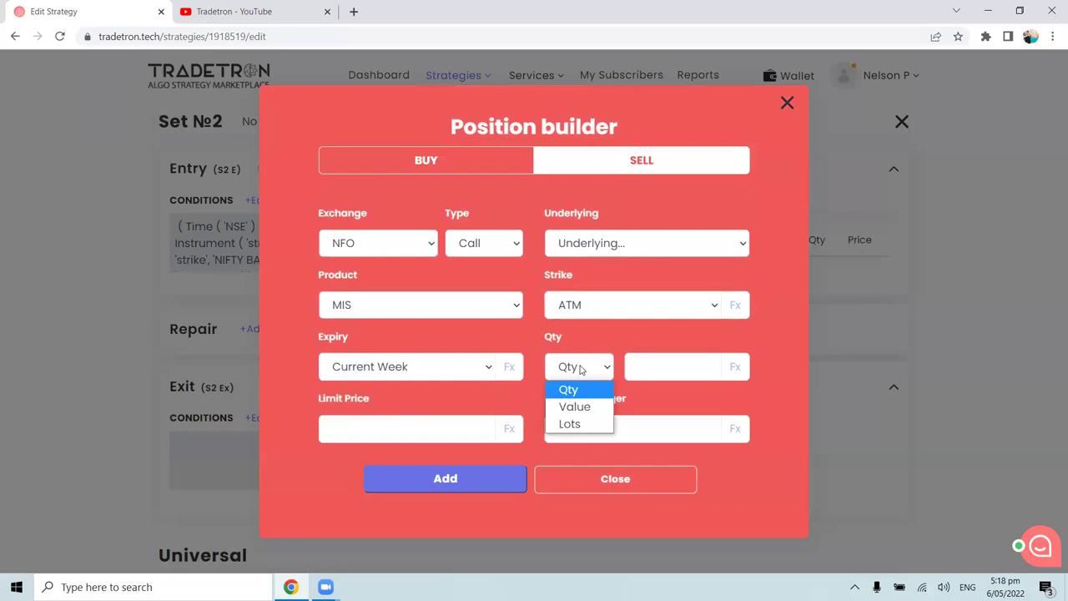
left_click(572, 424)
left_click(637, 368)
type("1")
Step: Set the underlying to NIFTY BANK, confirm Current Week expiry, and make the strike formula-based (Fx)
left_click(603, 243)
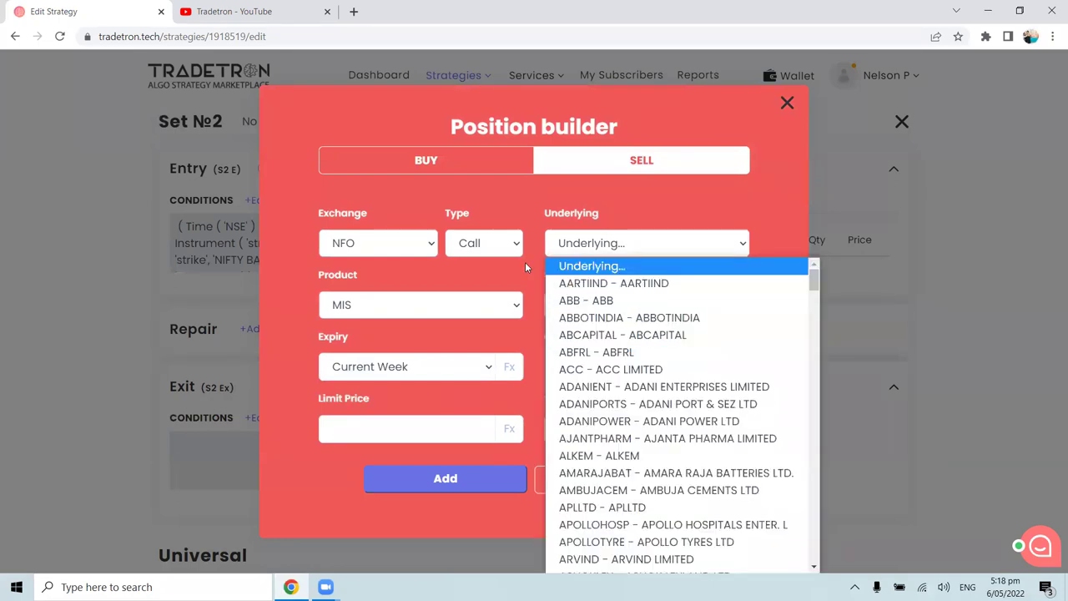
key("y")
key("z")
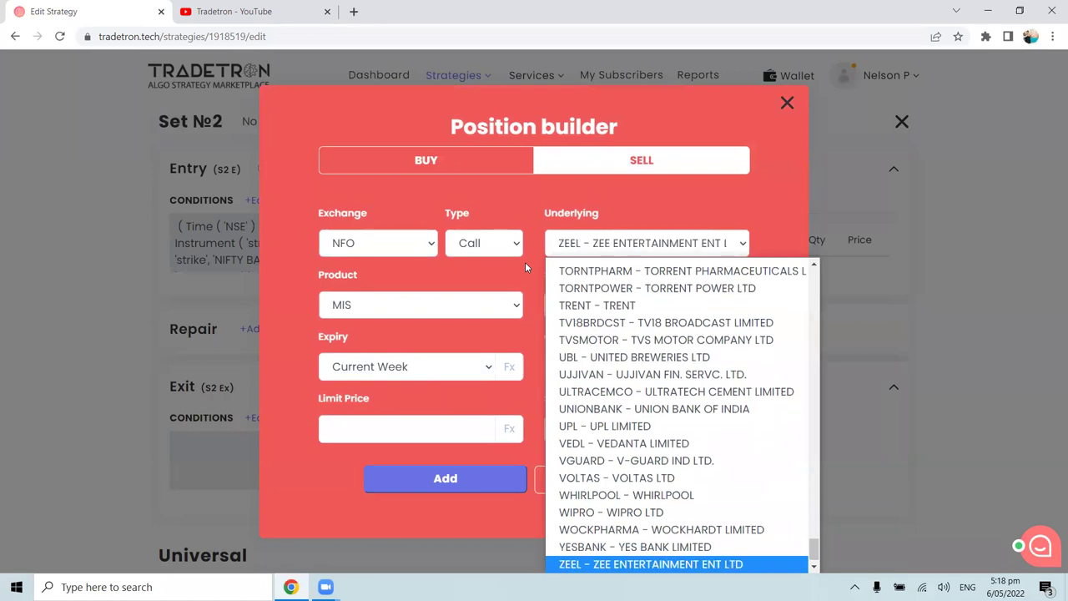
key("n")
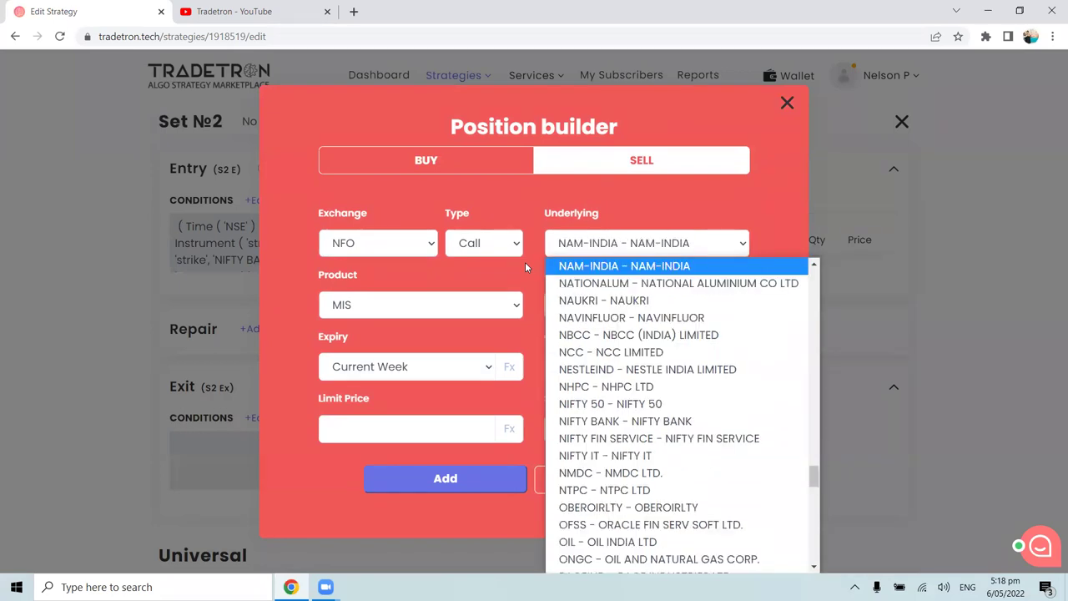
type("nifty")
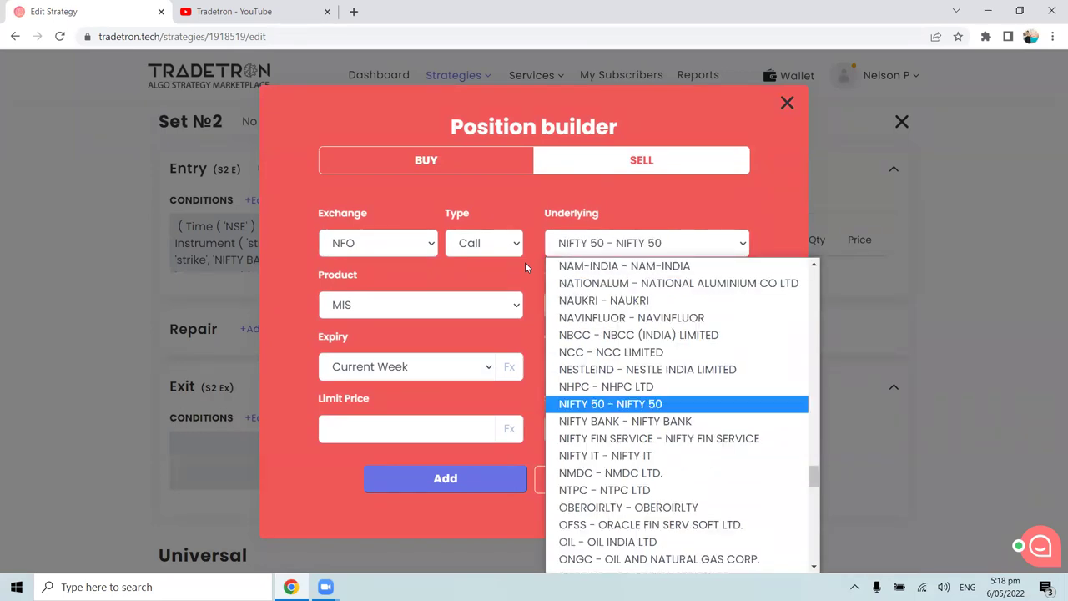
key("Down")
key("Return")
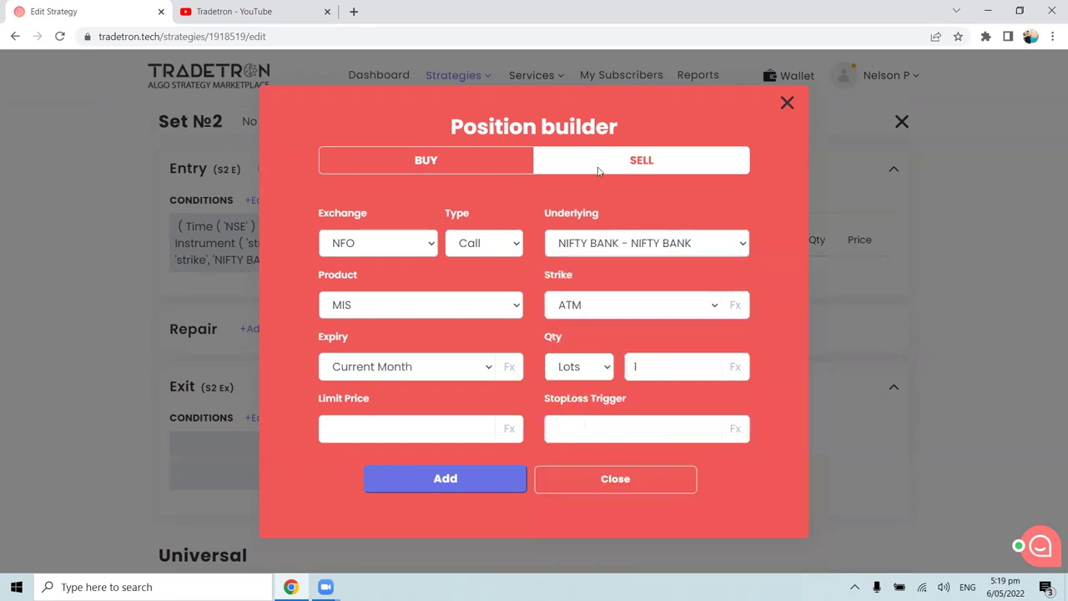
left_click(420, 366)
key("Up")
key("Return")
left_click(591, 305)
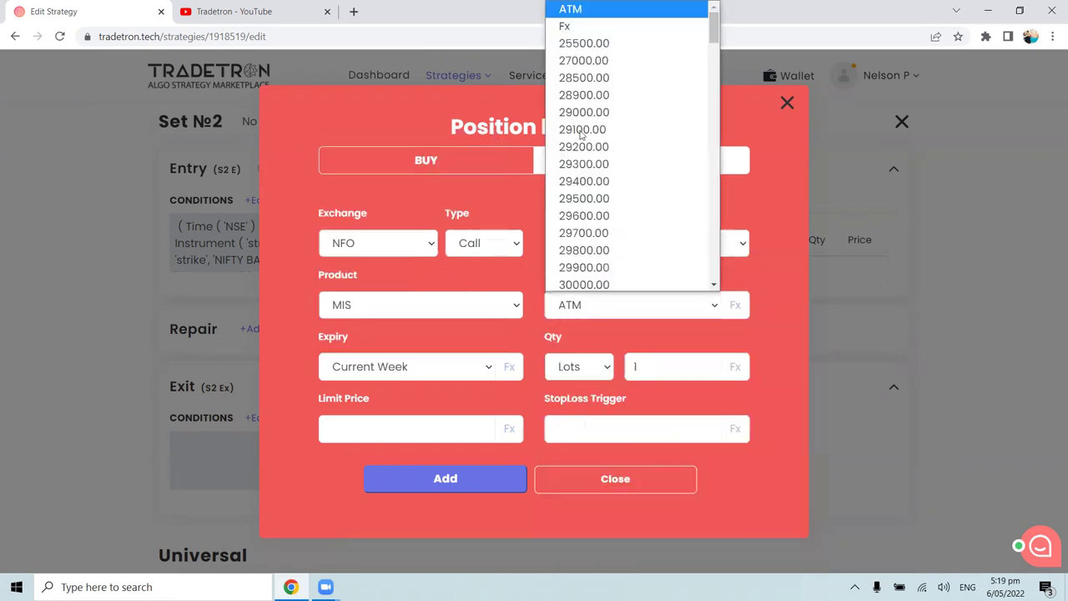
left_click(606, 30)
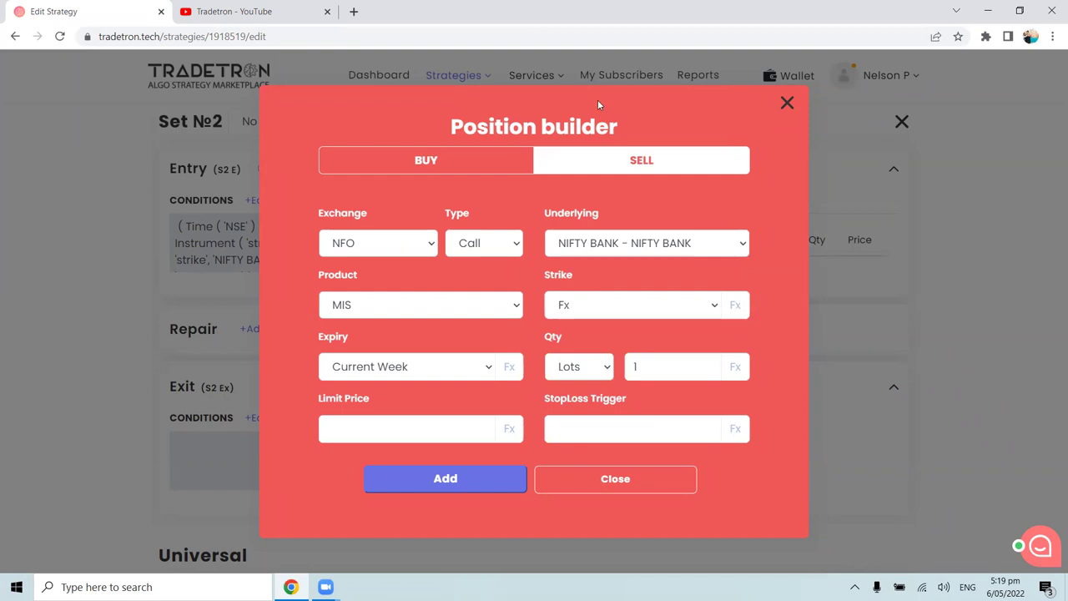
Step: Build the strike formula from the Traded Instrument keyword, field strike, underlying NIFTY BANK
left_click(738, 312)
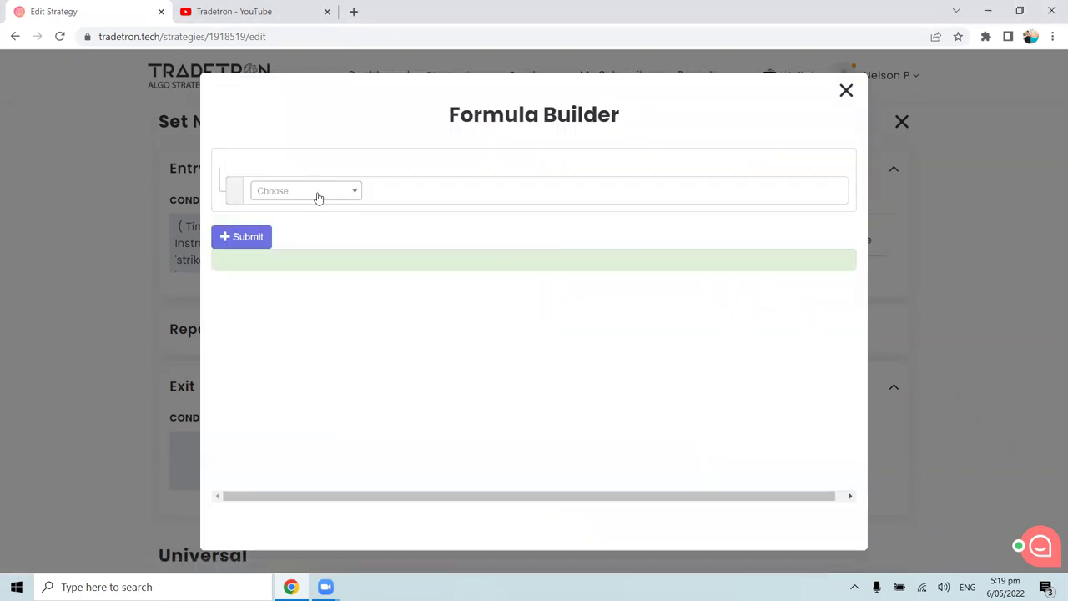
left_click(318, 198)
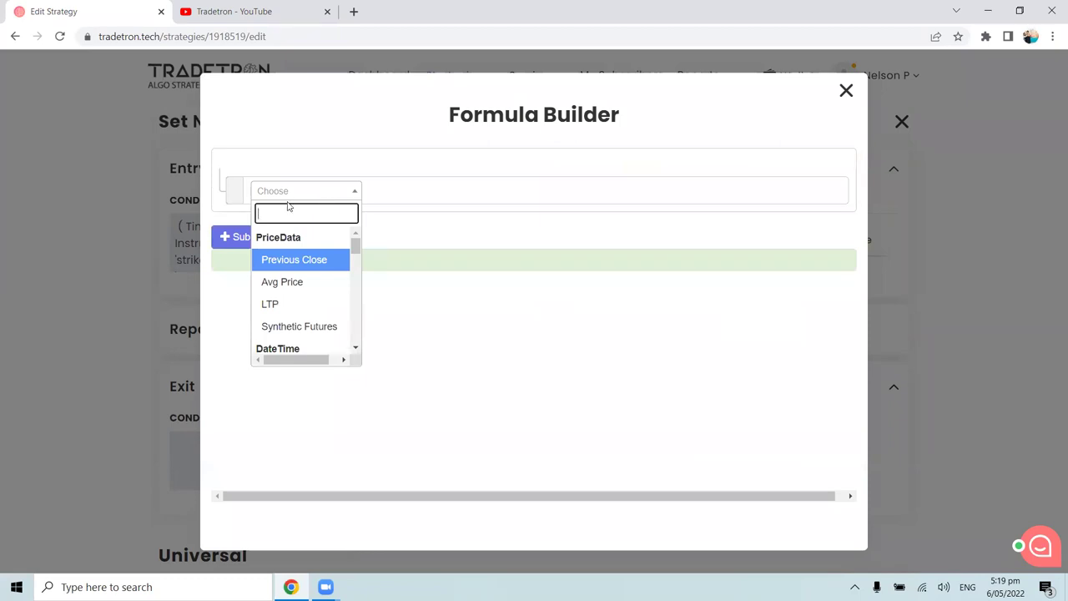
type("Traded")
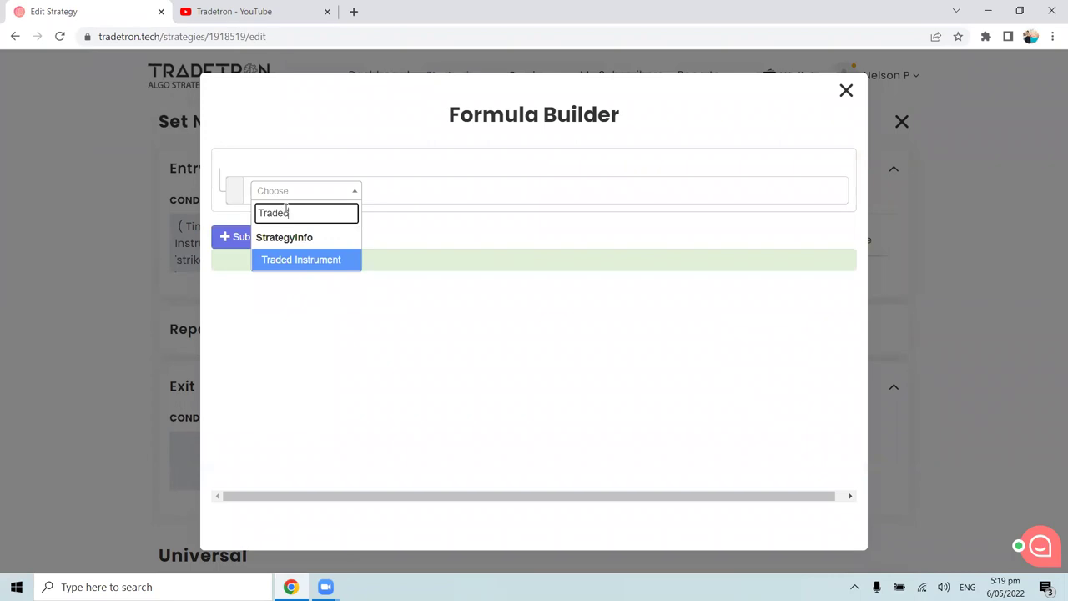
left_click(289, 260)
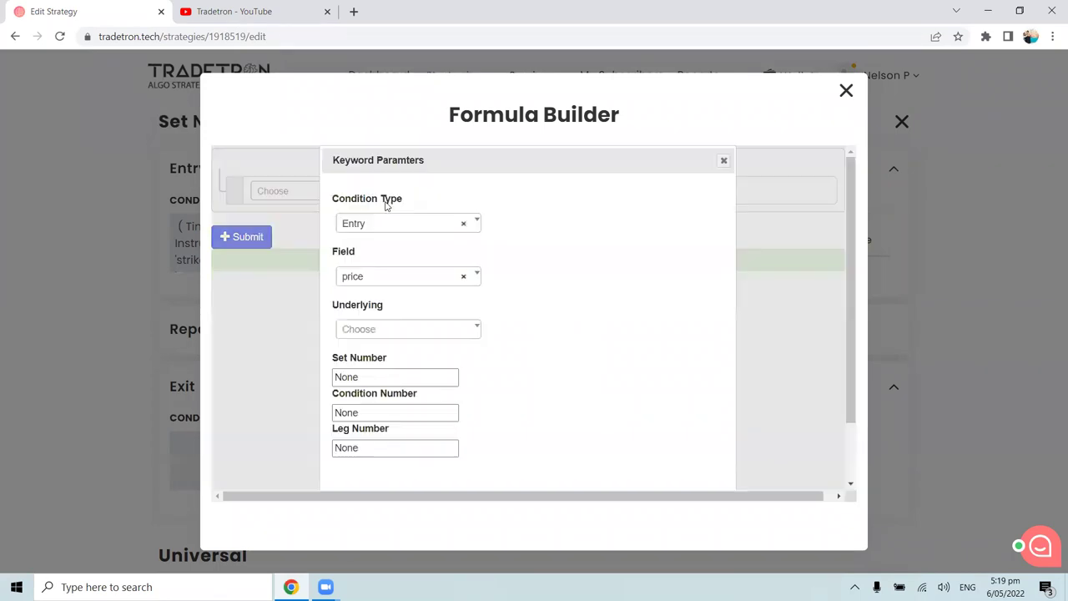
left_click(358, 281)
type("st")
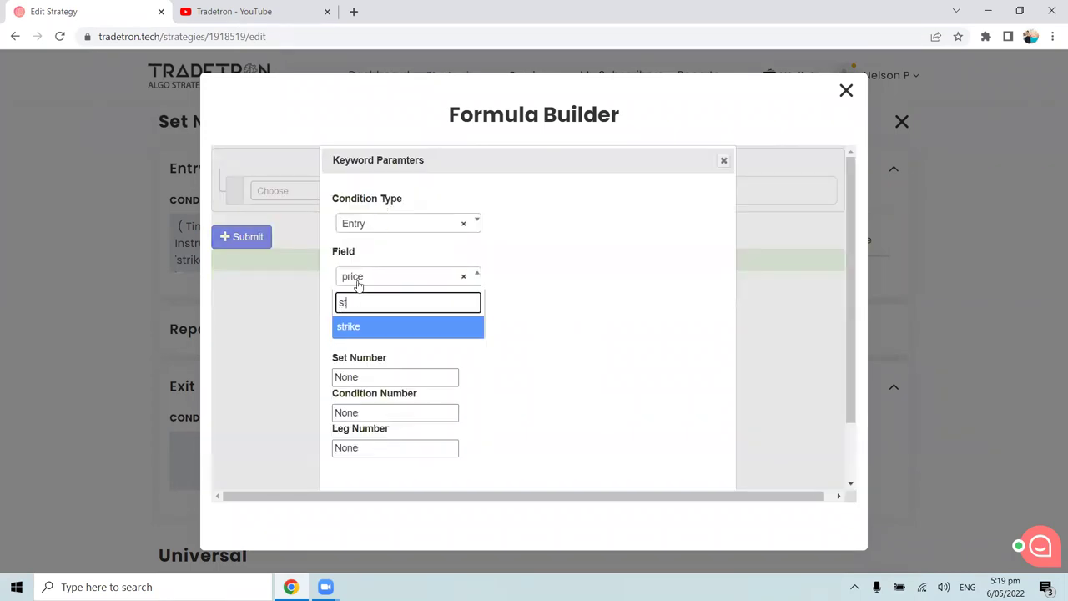
left_click(355, 327)
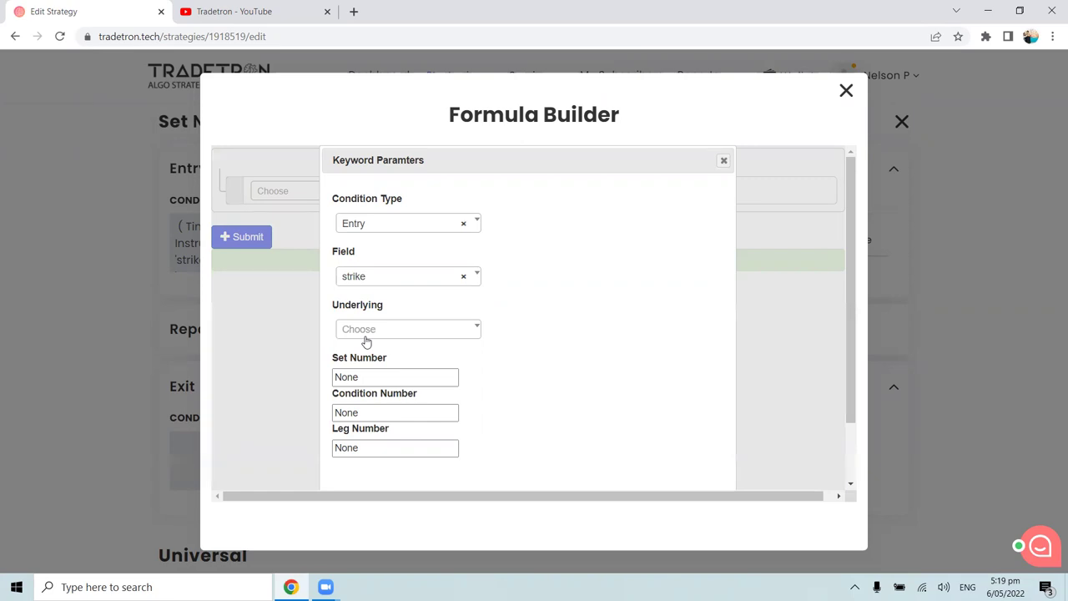
left_click(366, 341)
type("y b")
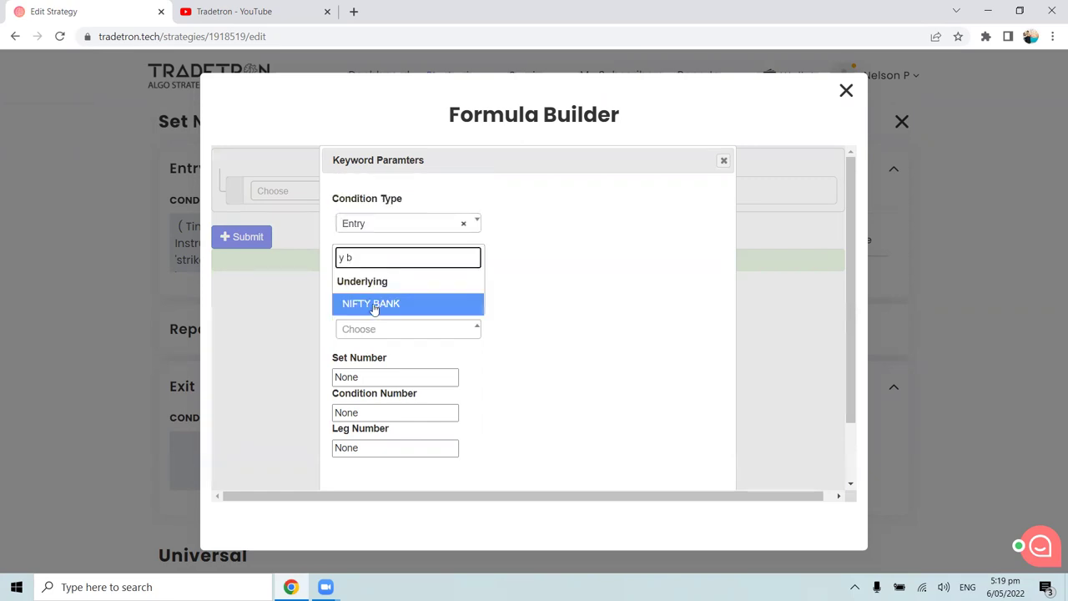
left_click(374, 305)
Step: Point the Traded Instrument to set 1, condition 1, leg 1, then add the sell call position
left_click(359, 376)
left_click_drag(359, 376, 327, 391)
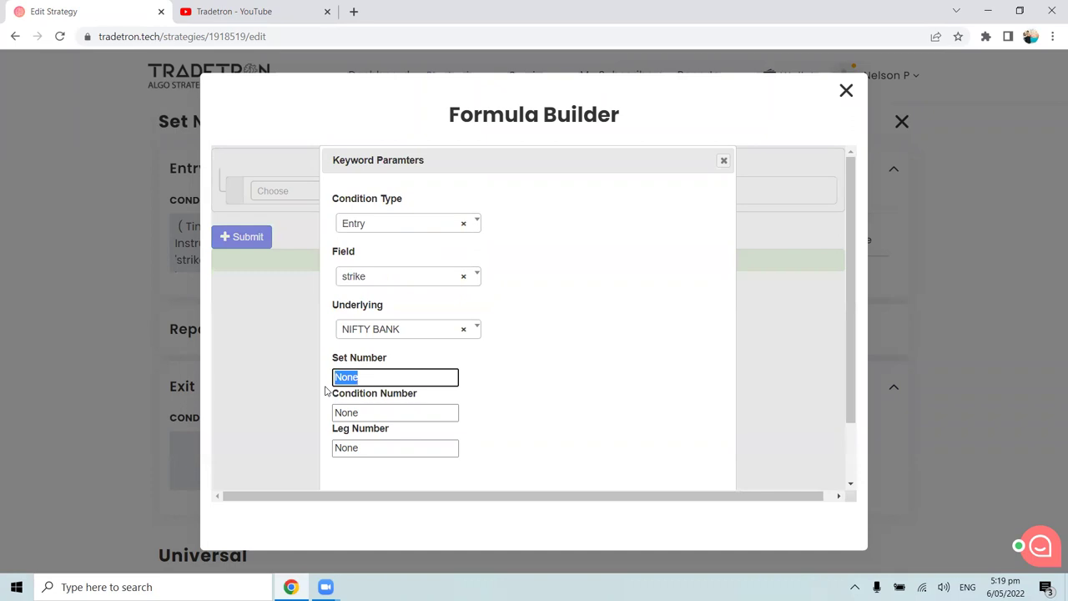
type("1")
key("Tab")
type("1")
left_click(341, 449)
type("1")
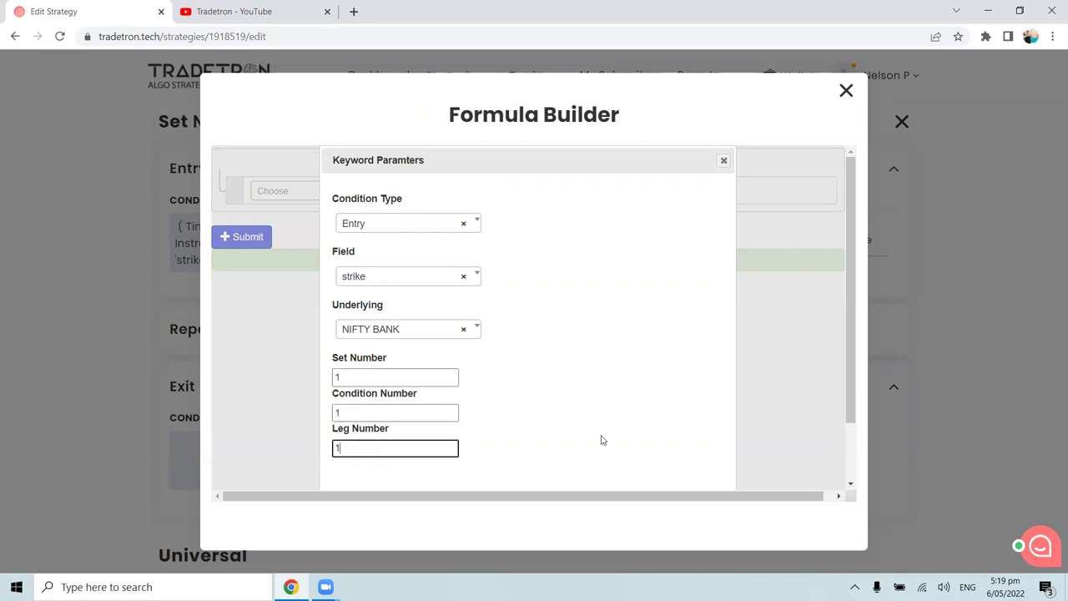
scroll(603, 439, "down", 2)
left_click(652, 470)
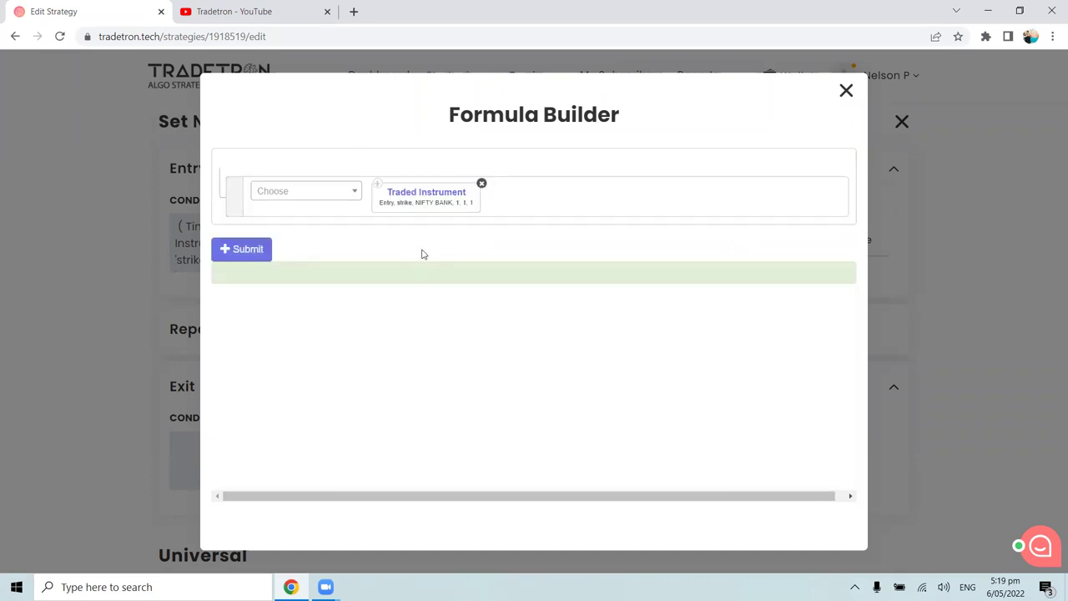
left_click(253, 249)
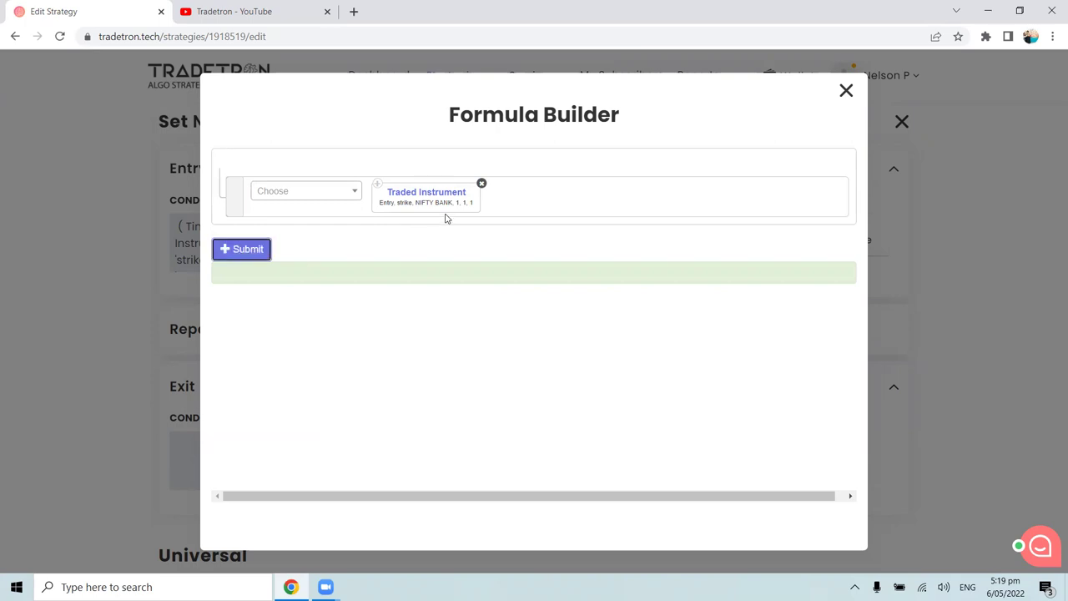
left_click(846, 91)
left_click(494, 481)
Step: Close the position builder and Update the strategy, getting the 'Strategy updated!' confirmation
left_click(617, 471)
scroll(634, 434, "up", 2)
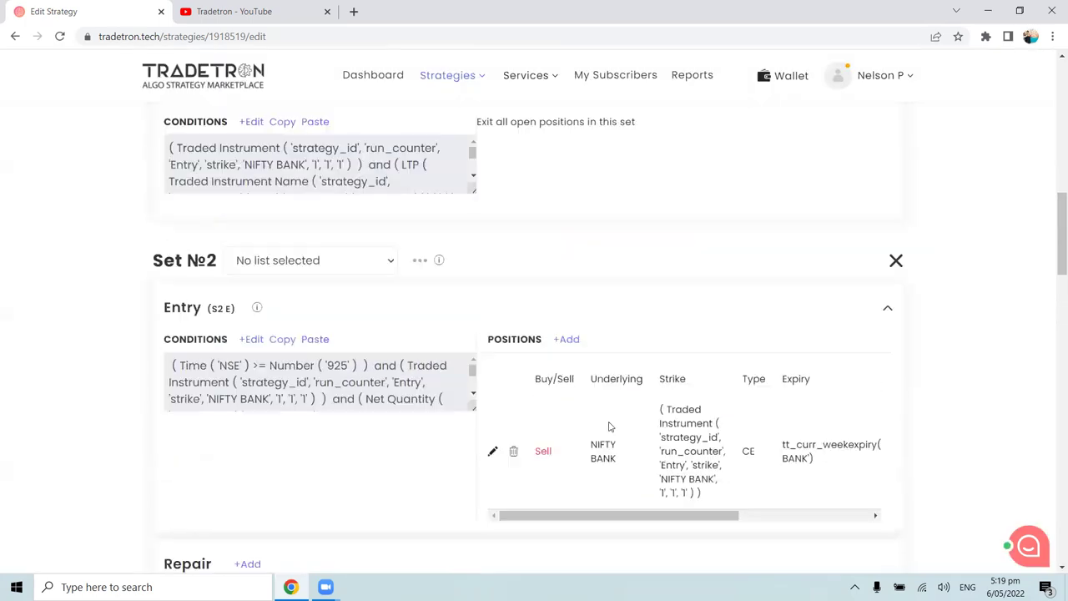
scroll(663, 451, "up", 5)
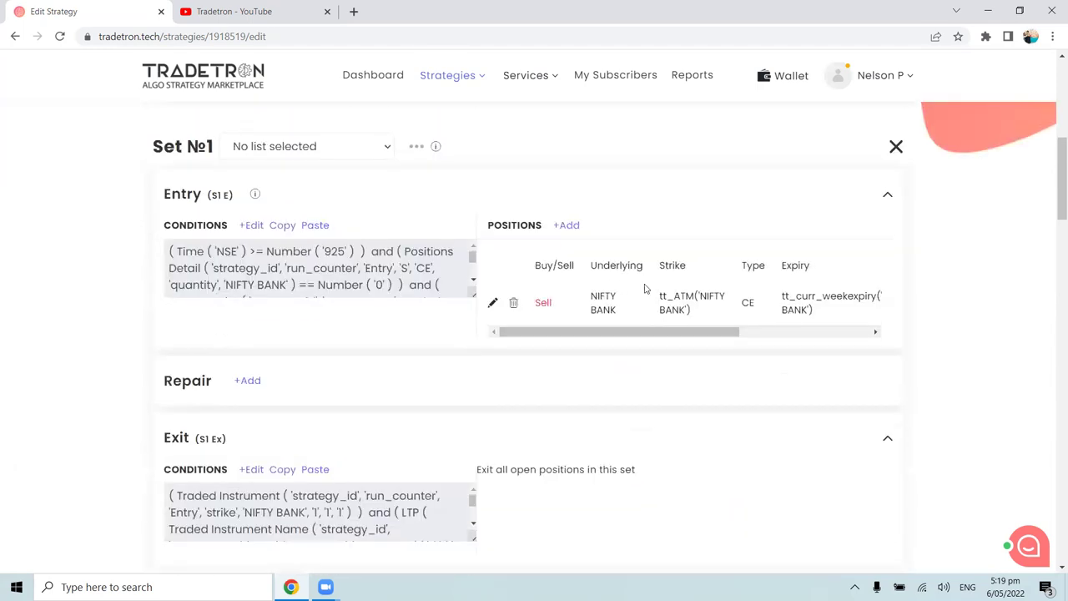
scroll(705, 298, "down", 5)
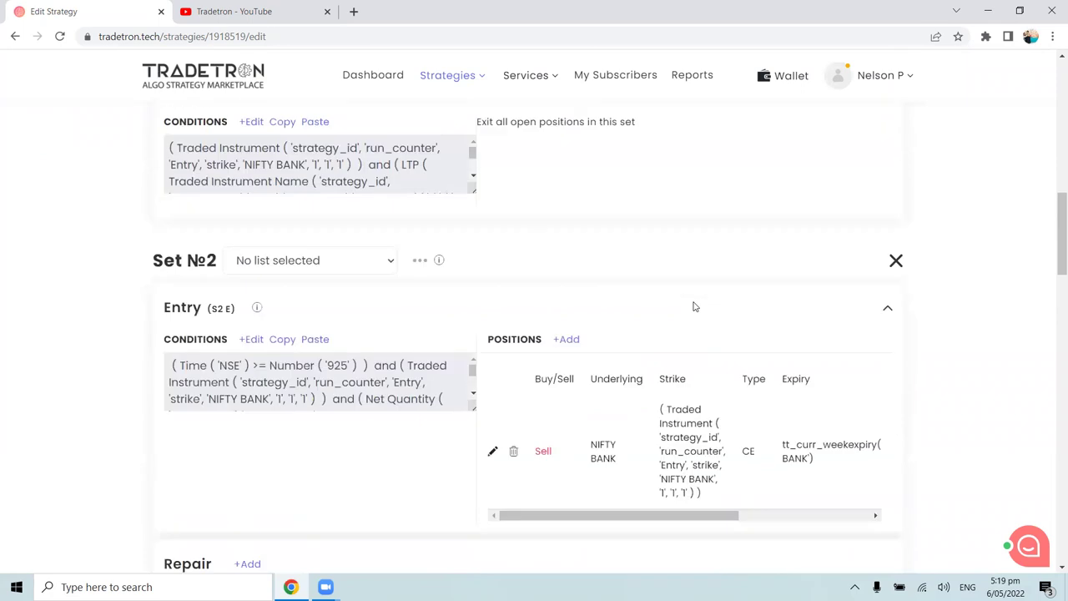
scroll(691, 306, "down", 2)
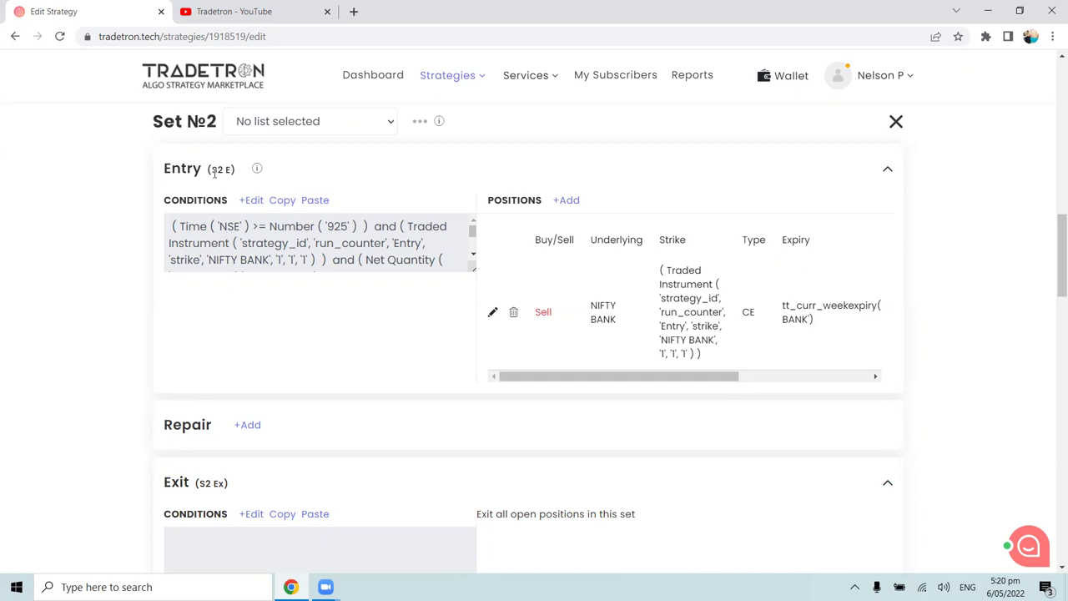
scroll(312, 348, "down", 20)
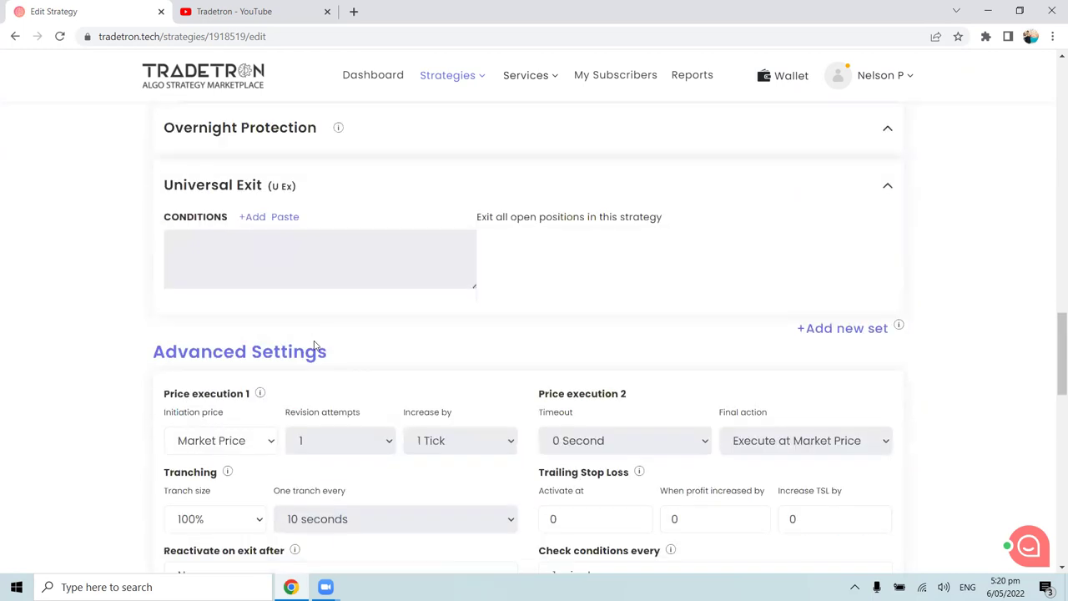
left_click(515, 308)
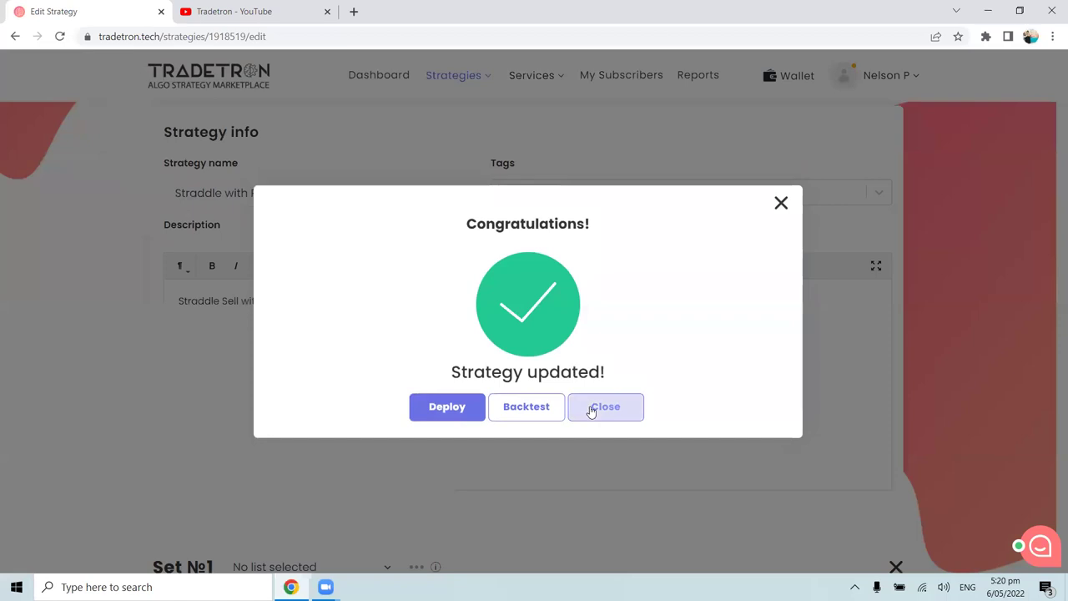
Step: Paste Set 1's exit rules, including LTP above entry price plus 20, into Set №2's exit builder
left_click(591, 409)
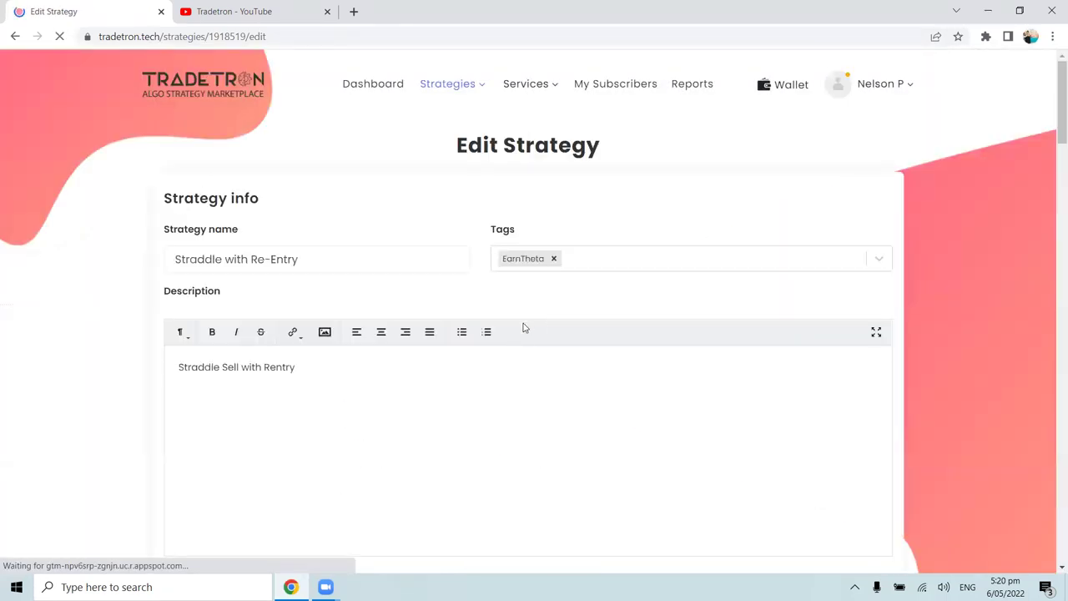
scroll(524, 328, "down", 2)
scroll(524, 328, "down", 3)
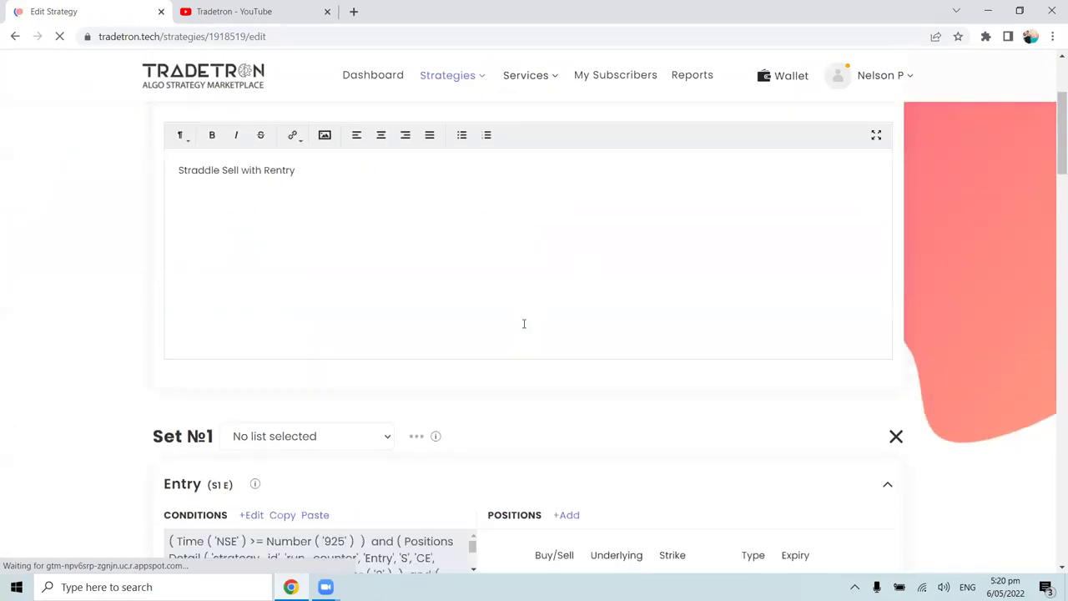
scroll(525, 328, "down", 1)
scroll(524, 327, "down", 5)
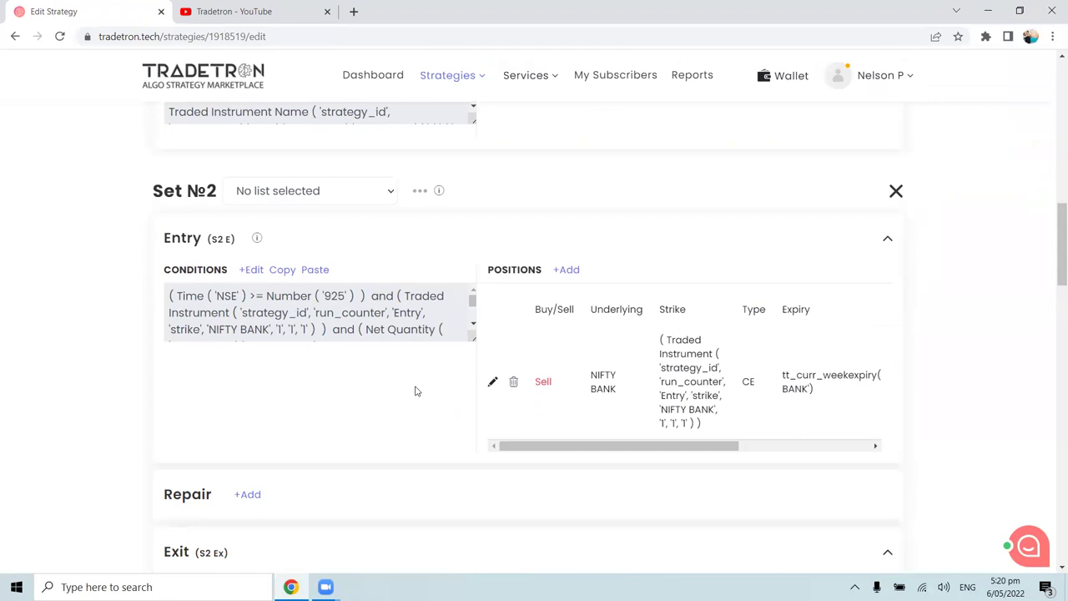
scroll(467, 376, "down", 2)
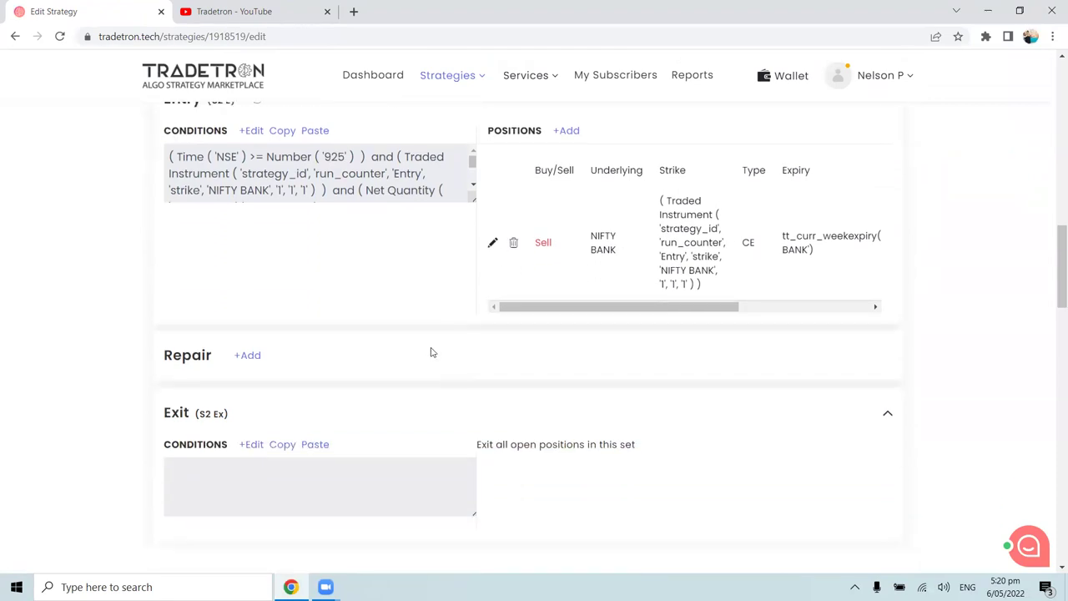
scroll(431, 352, "up", 1)
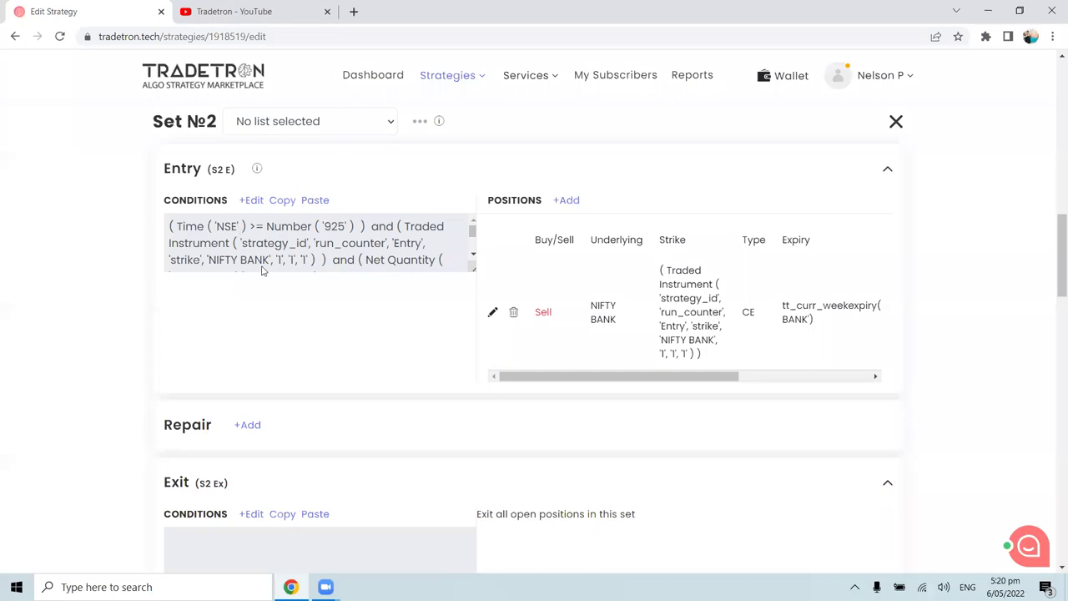
scroll(261, 290, "up", 4)
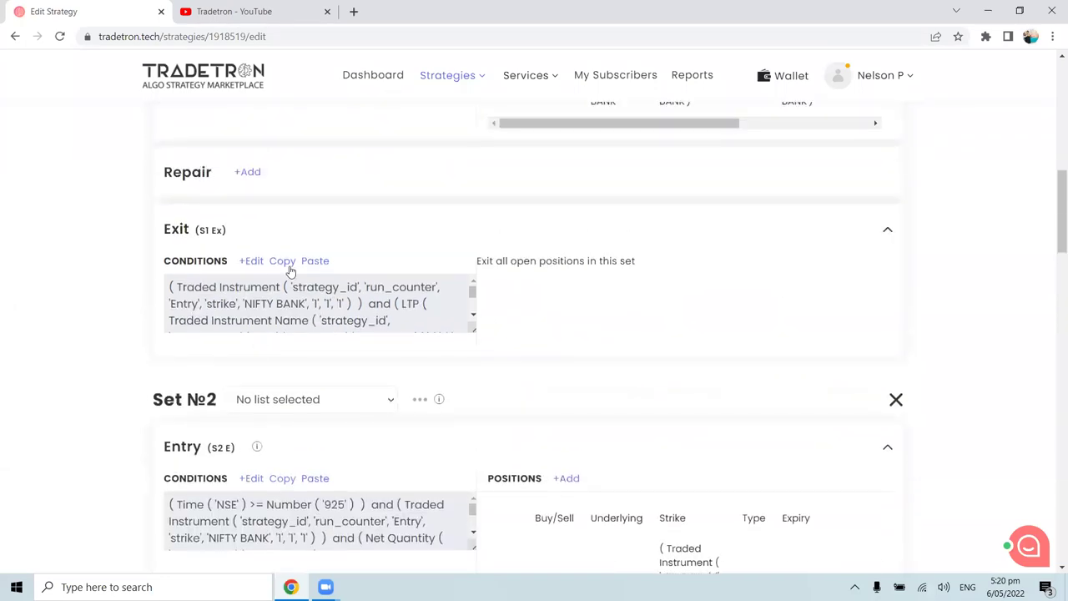
left_click(282, 261)
scroll(286, 281, "down", 6)
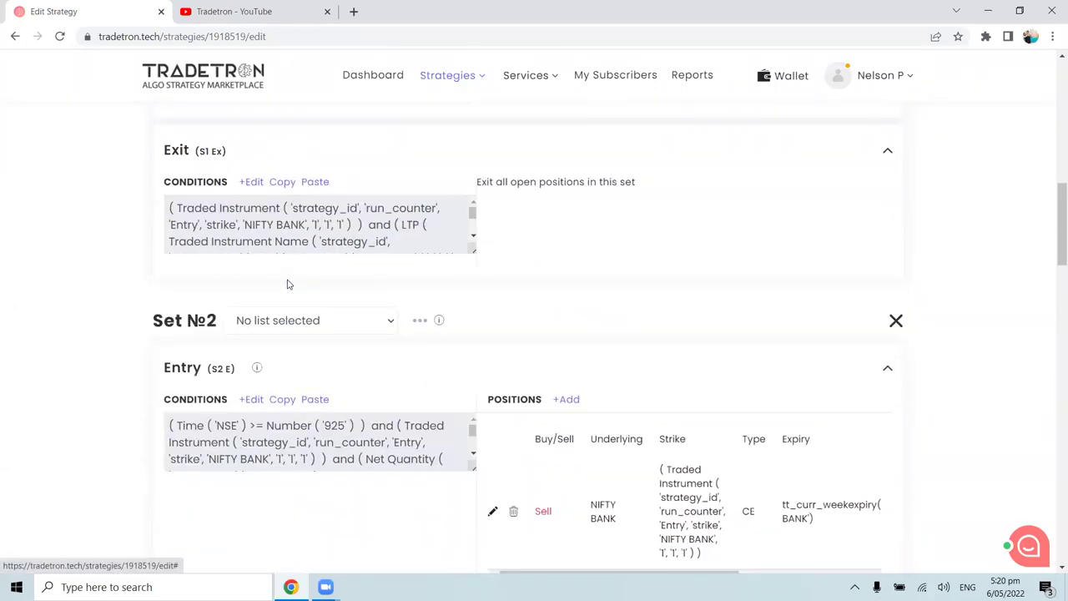
left_click(311, 307)
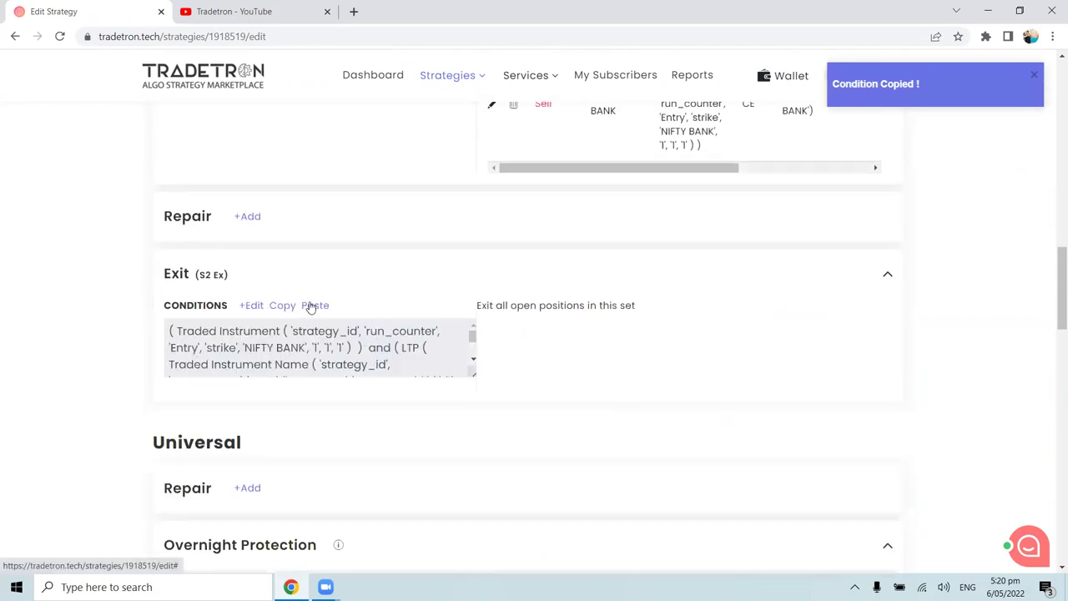
left_click(253, 306)
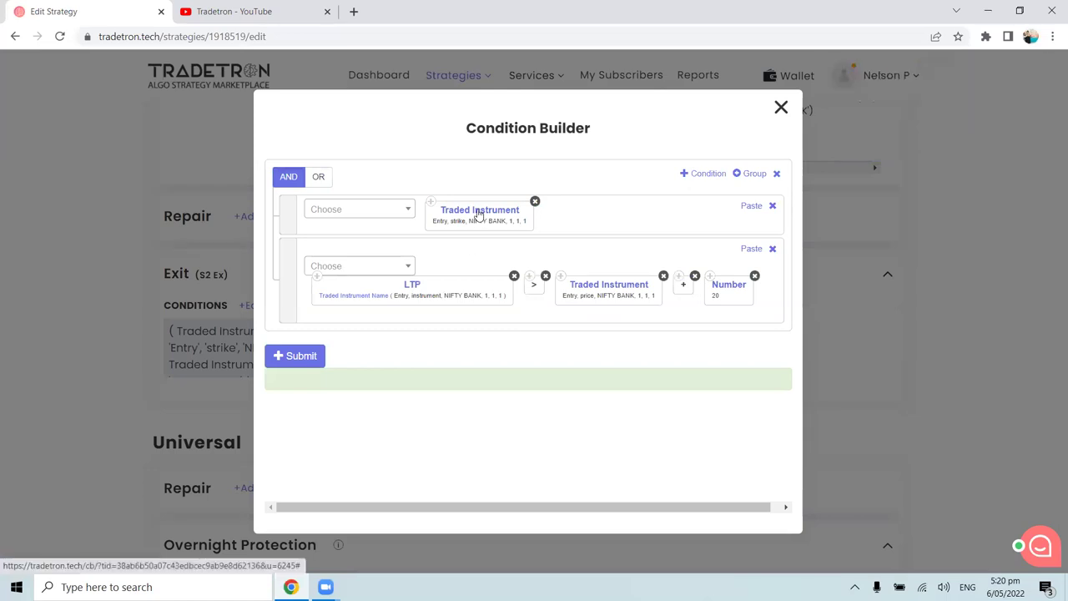
Step: Change the Traded Instrument block's Set Number to 2 and submit Set №2's exit conditions
left_click(479, 215)
left_click_drag(350, 388, 313, 386)
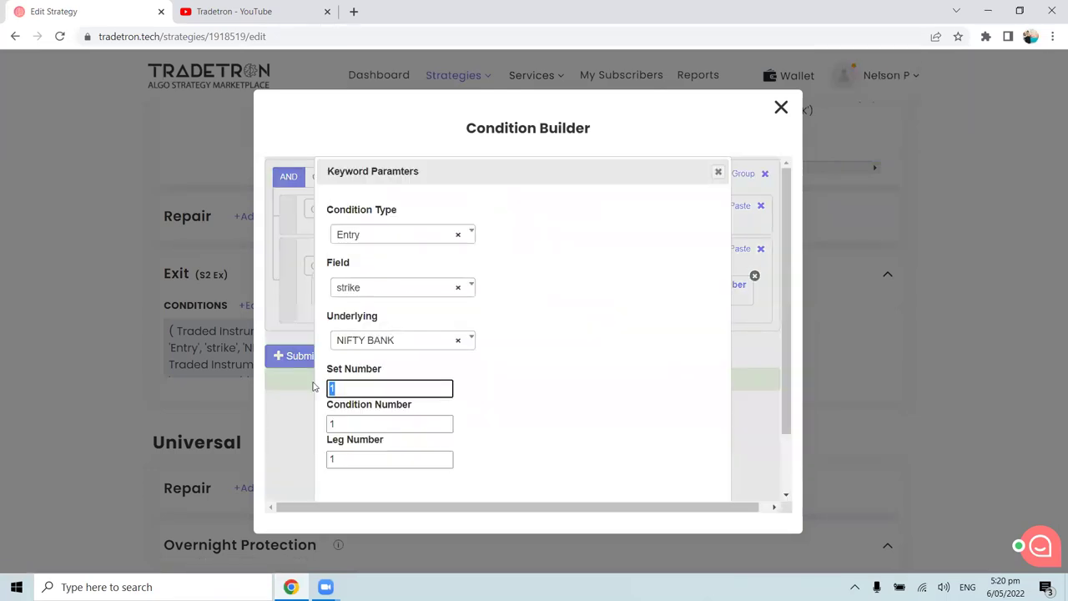
left_click(620, 364)
scroll(618, 365, "down", 2)
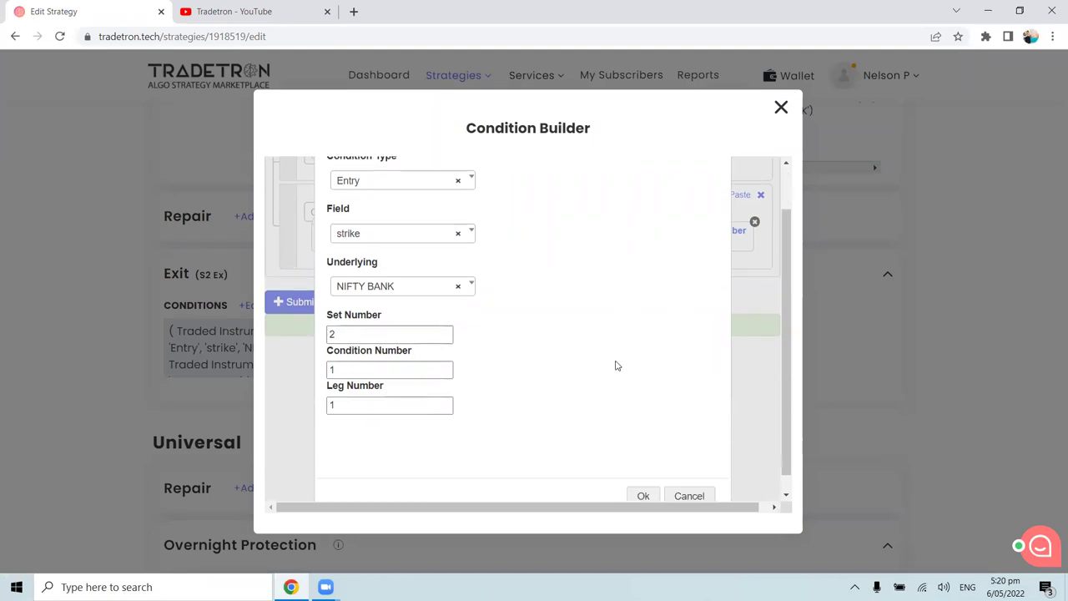
left_click(643, 480)
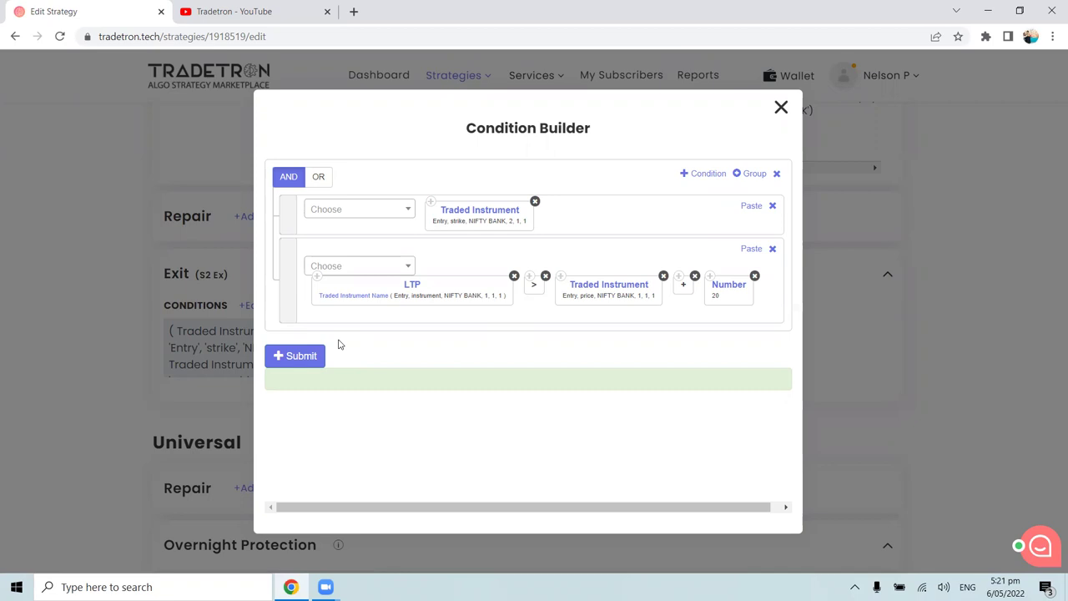
left_click(308, 360)
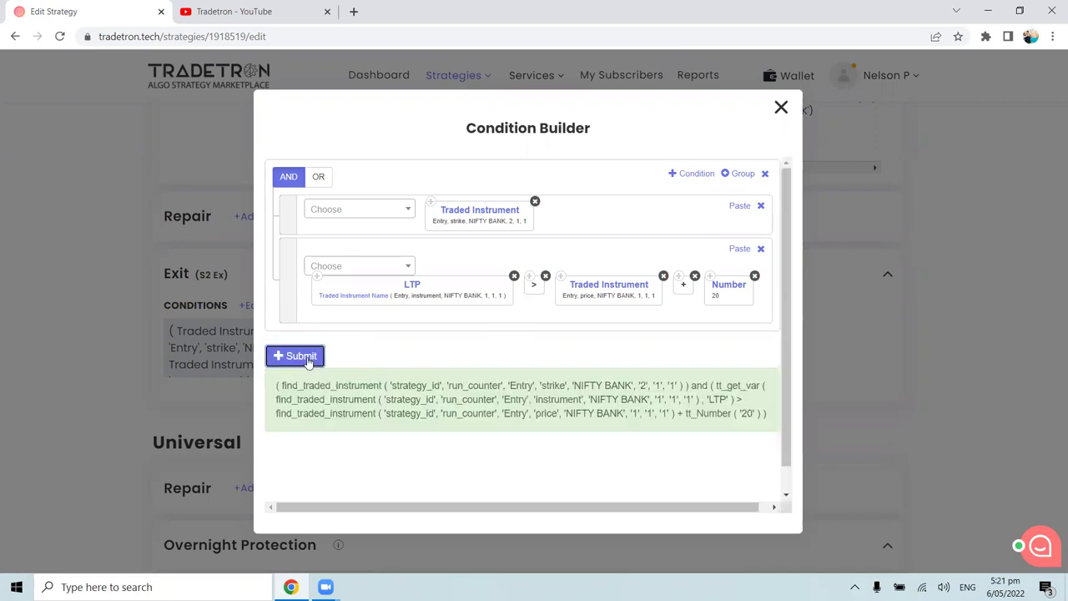
left_click(781, 109)
scroll(516, 350, "up", 4)
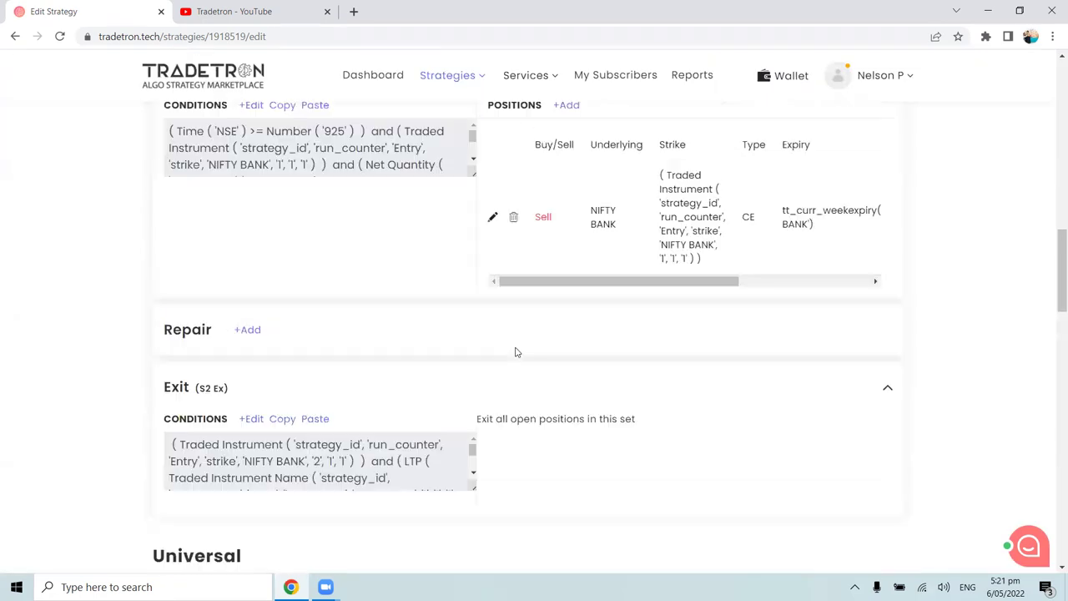
Step: Save the strategy with Set №2's exit change and dismiss the confirmation
scroll(515, 351, "down", 20)
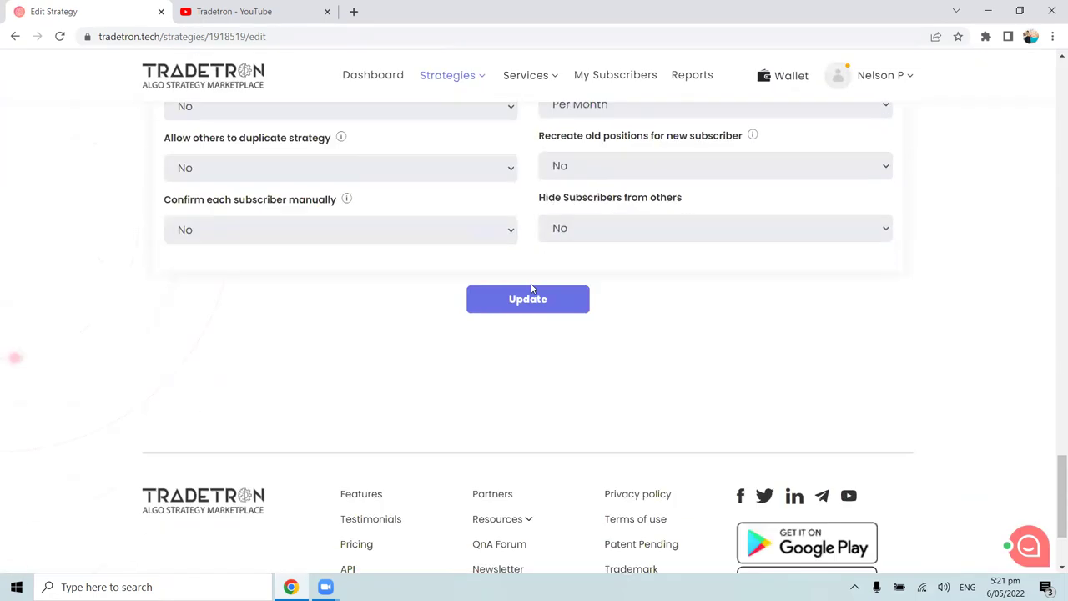
left_click(526, 234)
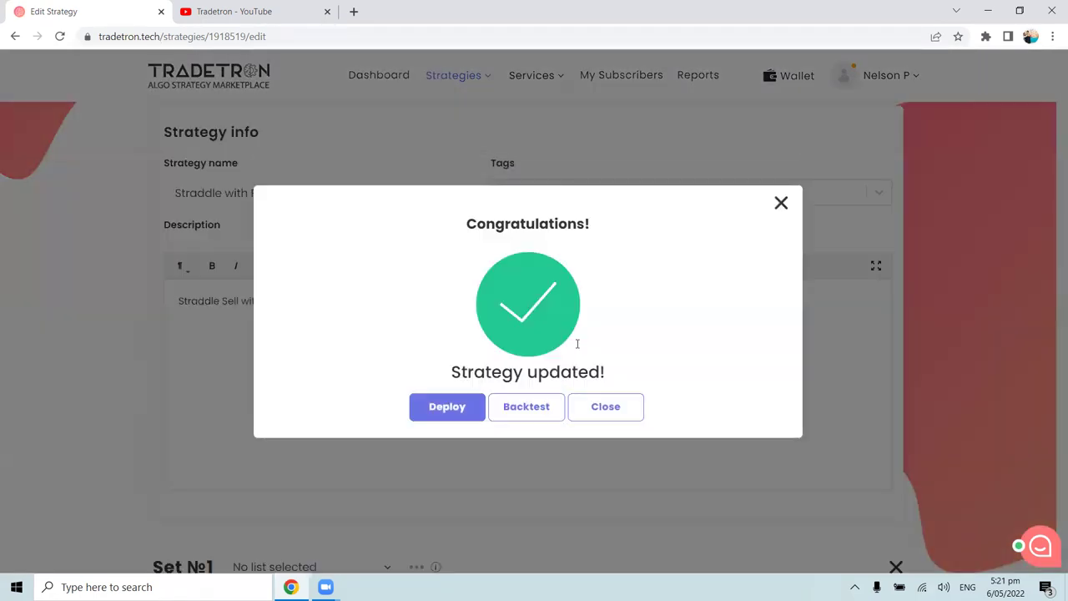
left_click(605, 409)
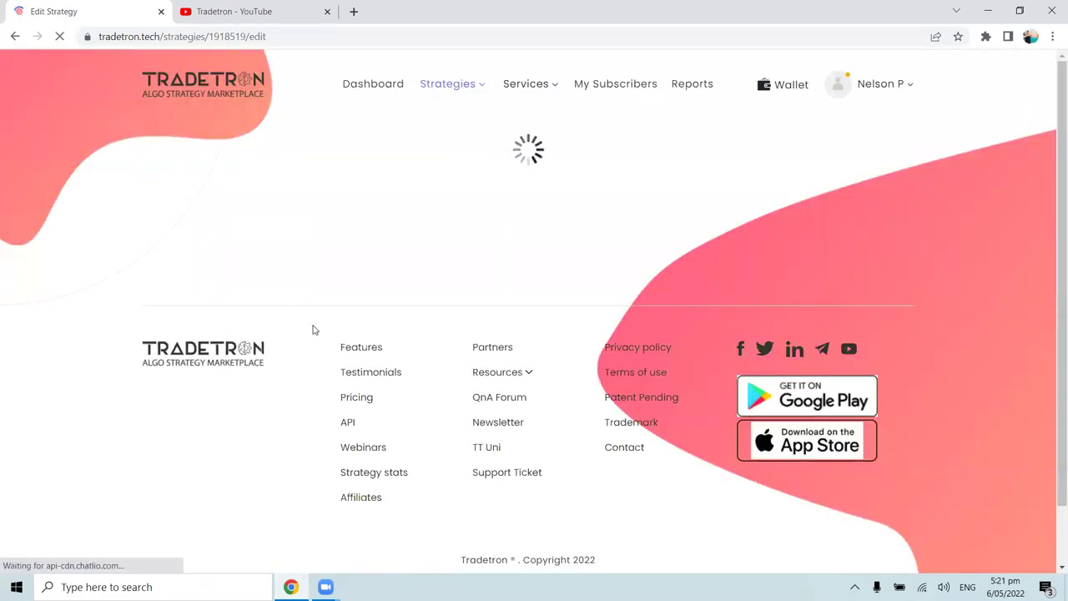
Step: Add an empty Set №3 to the strategy
scroll(313, 334, "down", 12)
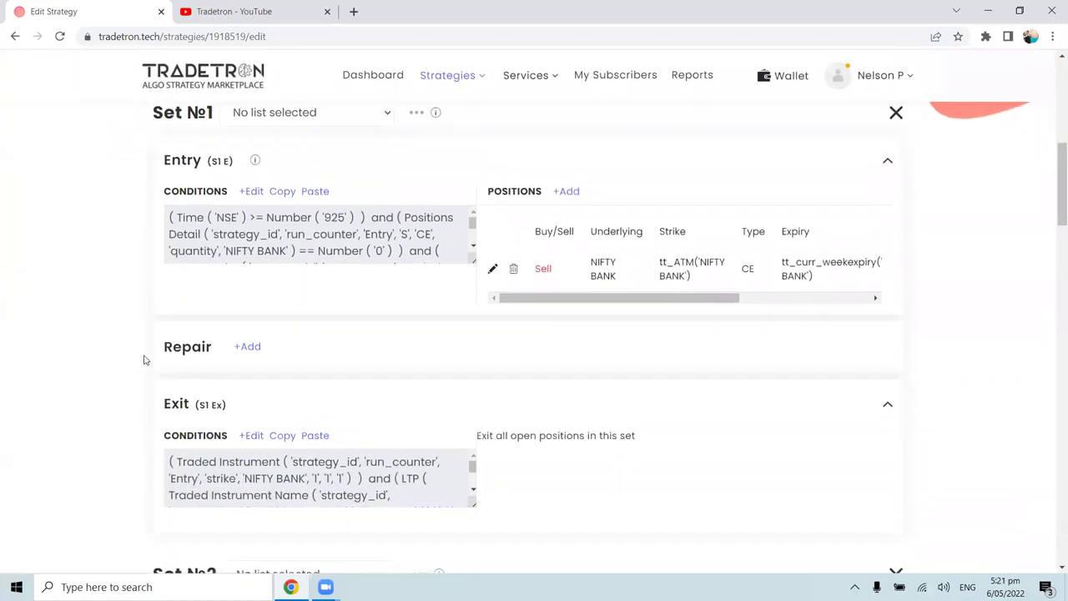
scroll(143, 352, "down", 10)
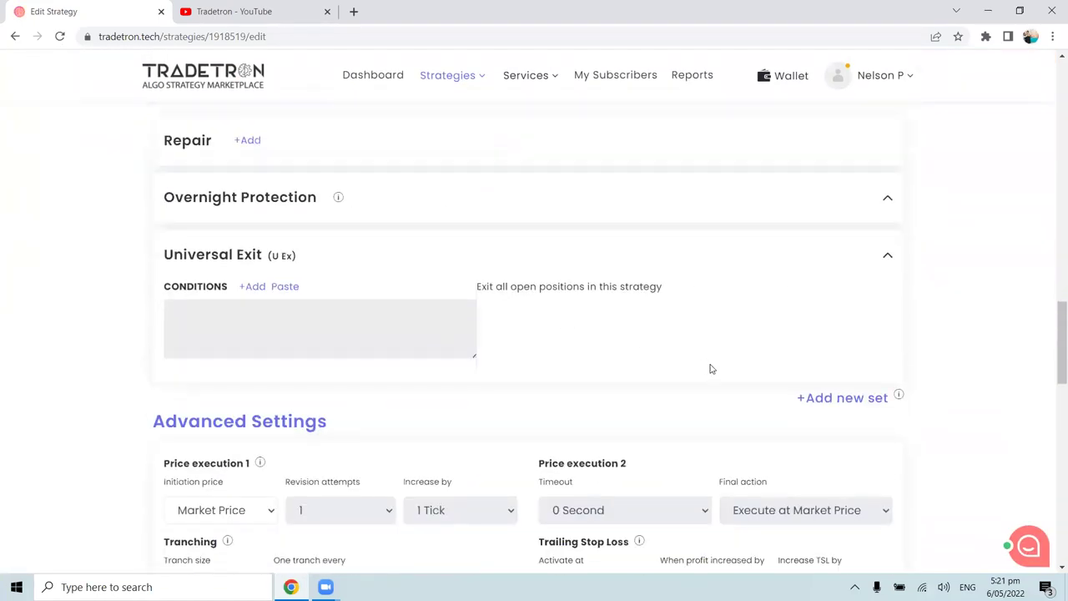
left_click(844, 400)
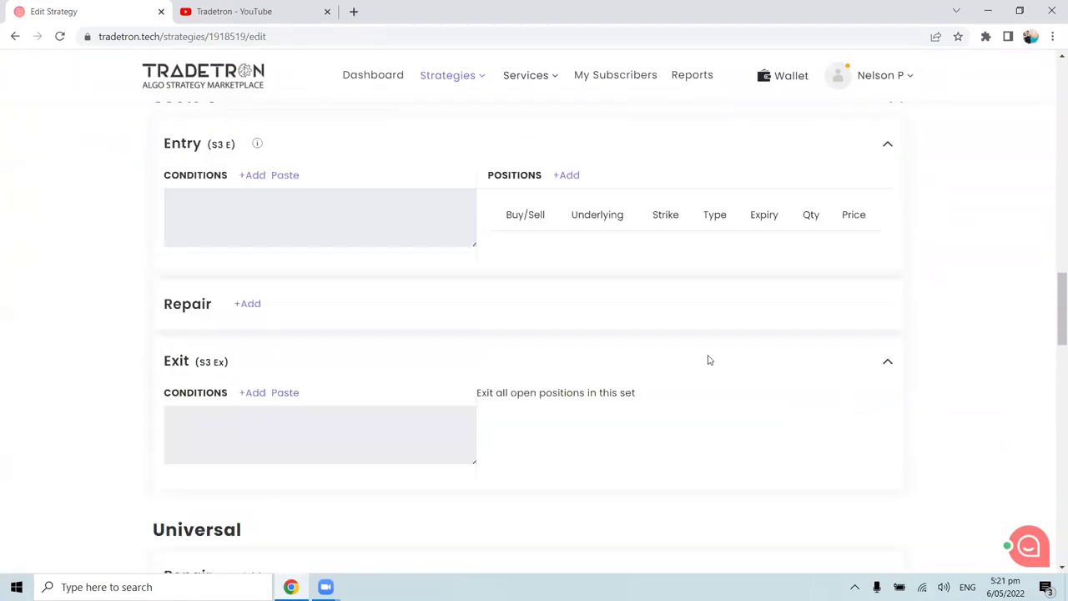
Step: Copy Set 1's entry conditions, with the time-925 rule and traded-instrument checks, into Set №3's entry
scroll(709, 361, "down", 2)
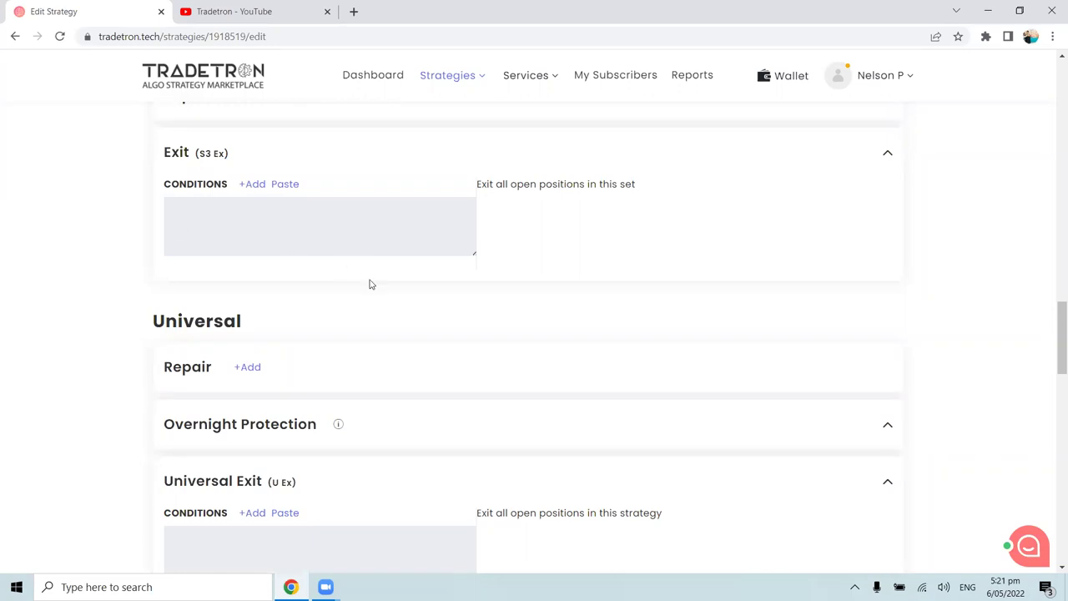
scroll(371, 285, "up", 15)
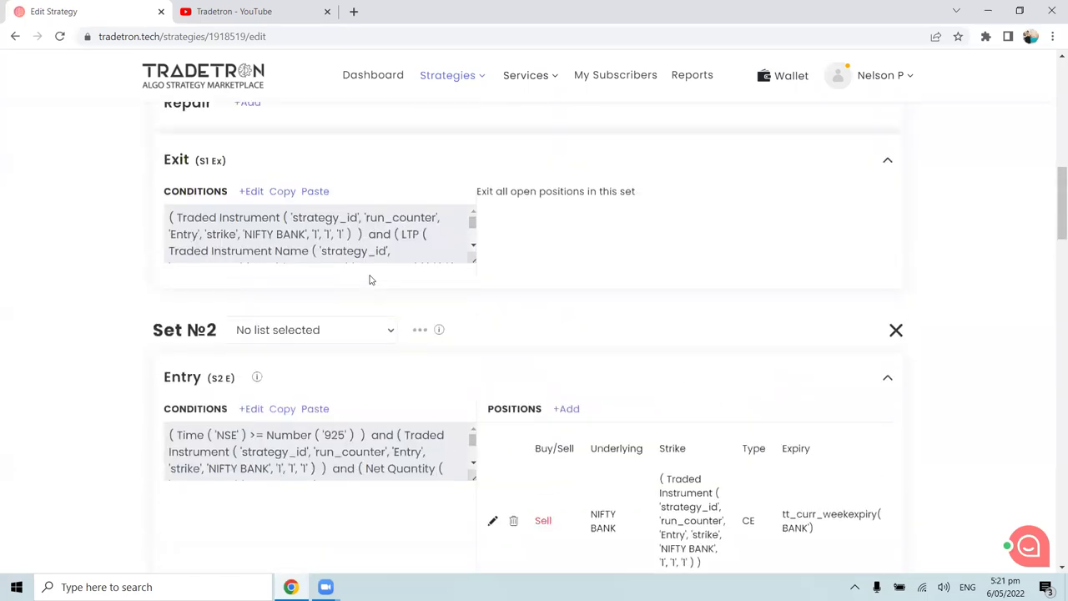
scroll(301, 292, "up", 1)
scroll(232, 305, "down", 2)
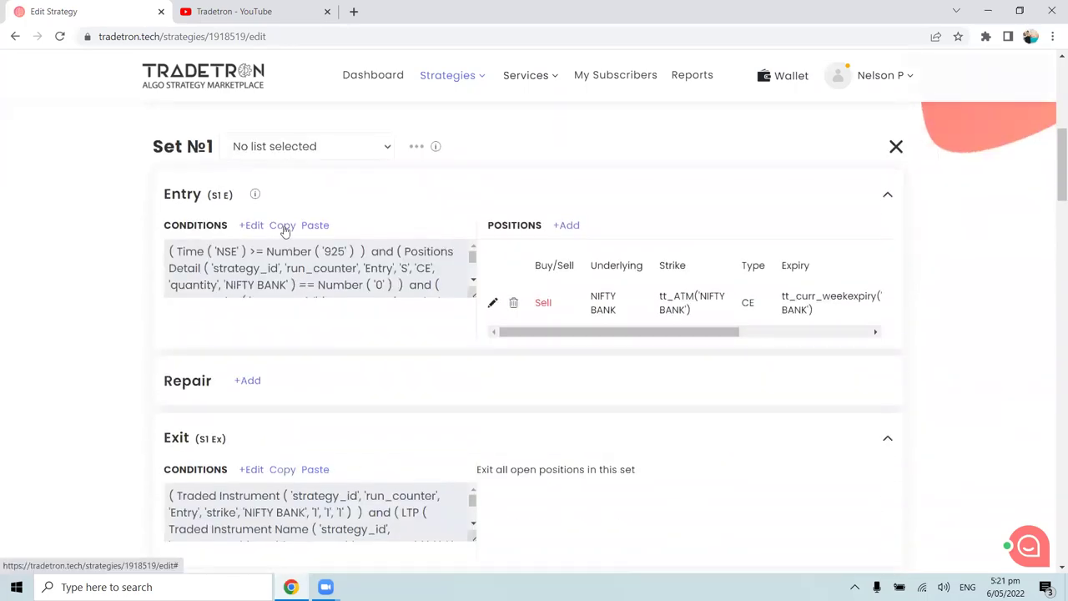
left_click(283, 226)
scroll(315, 336, "down", 7)
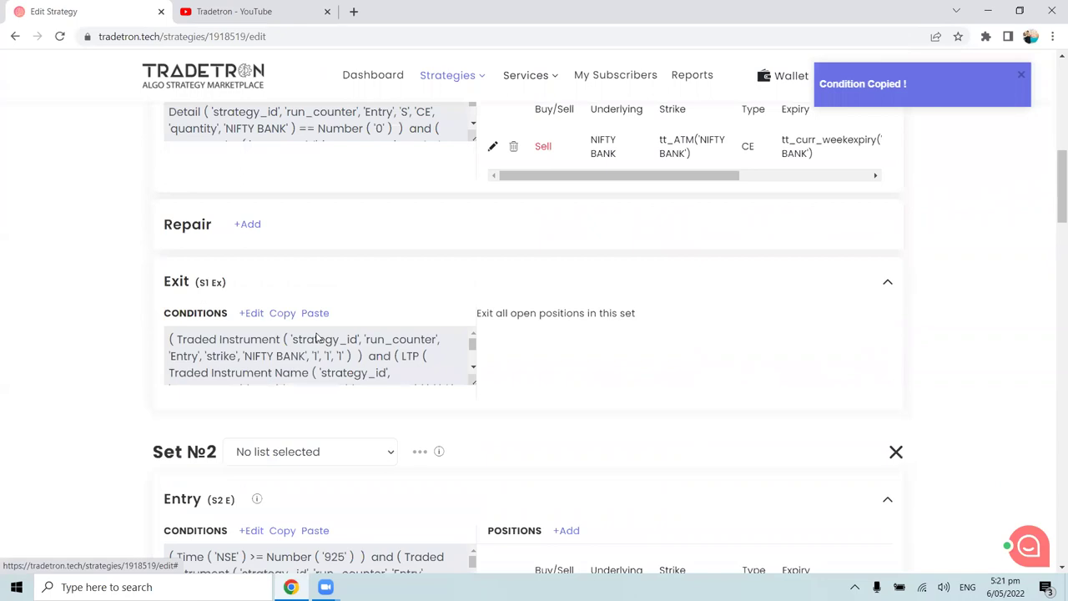
scroll(316, 334, "down", 3)
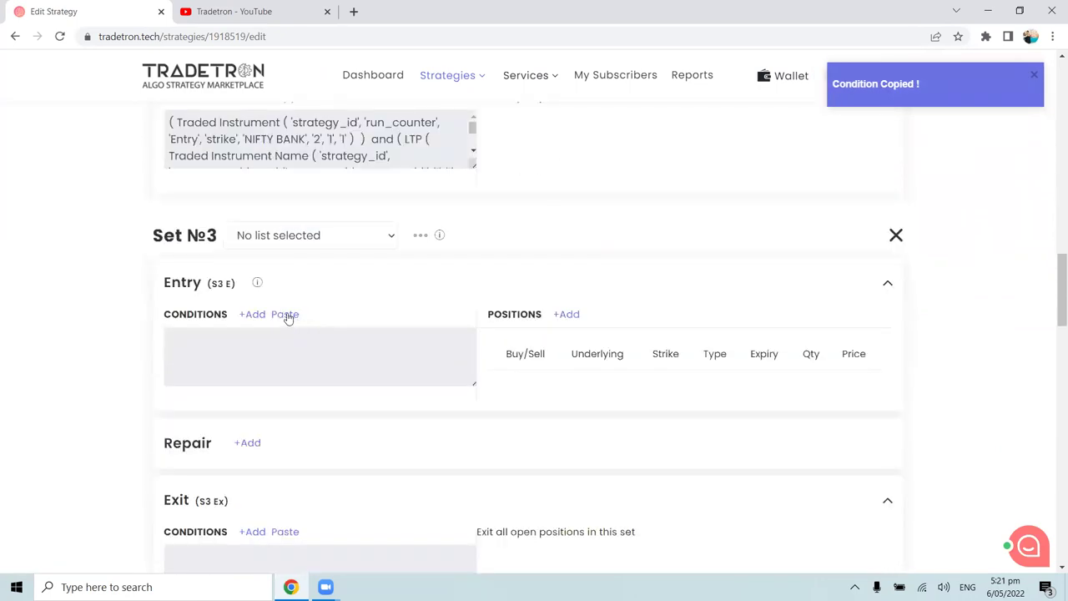
left_click(287, 315)
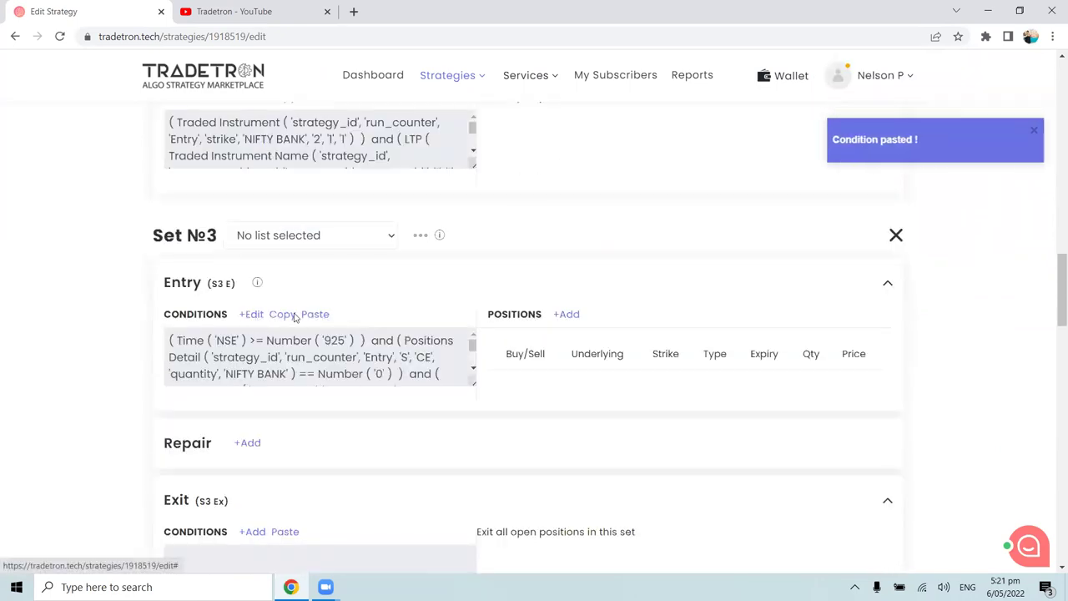
scroll(437, 338, "down", 12)
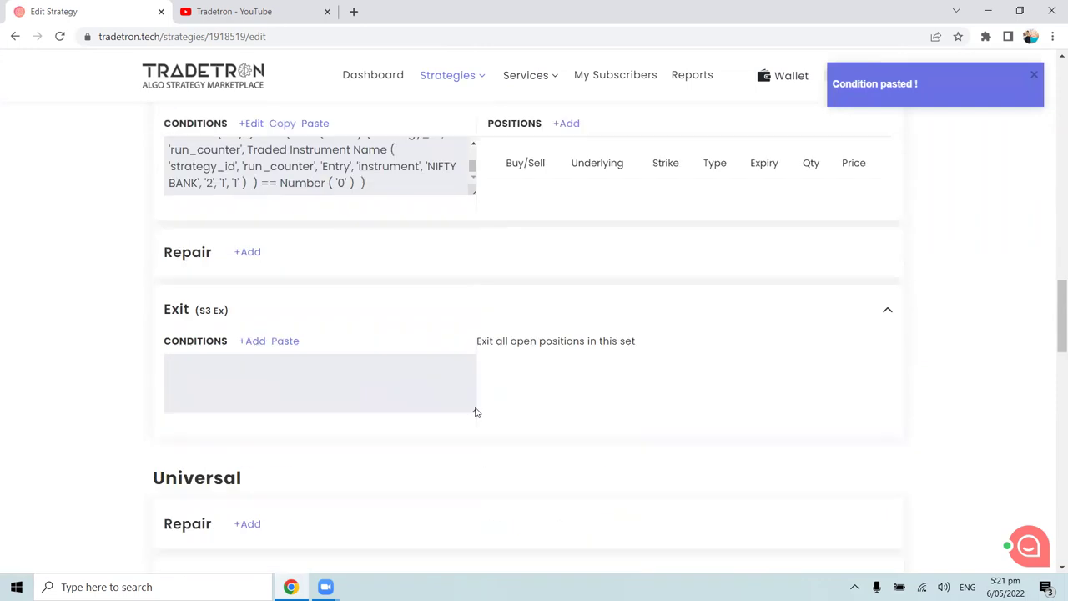
scroll(501, 422, "down", 7)
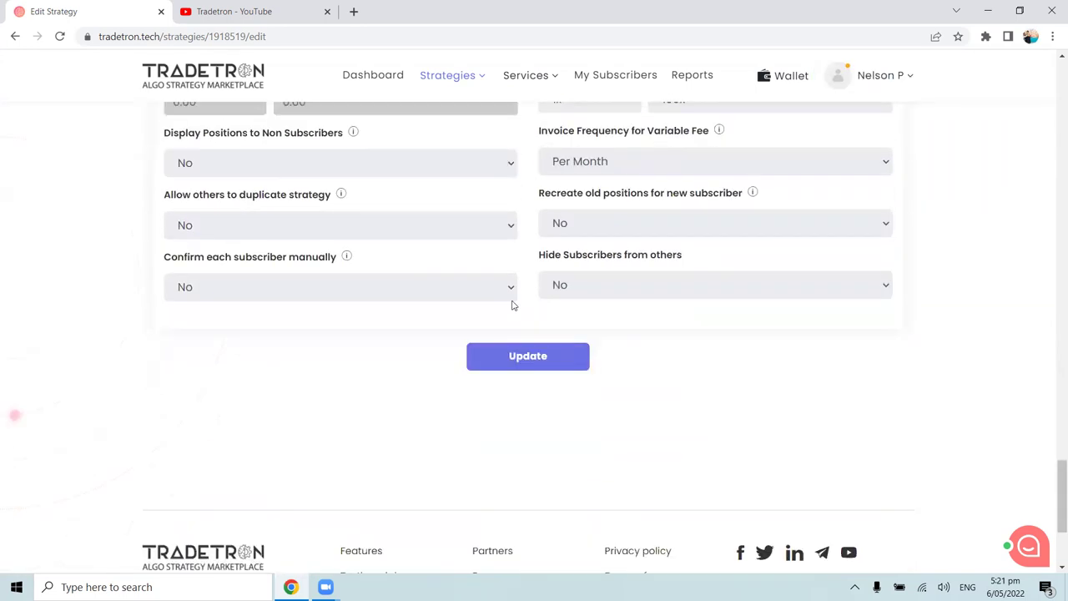
scroll(512, 300, "up", 5)
scroll(512, 286, "up", 10)
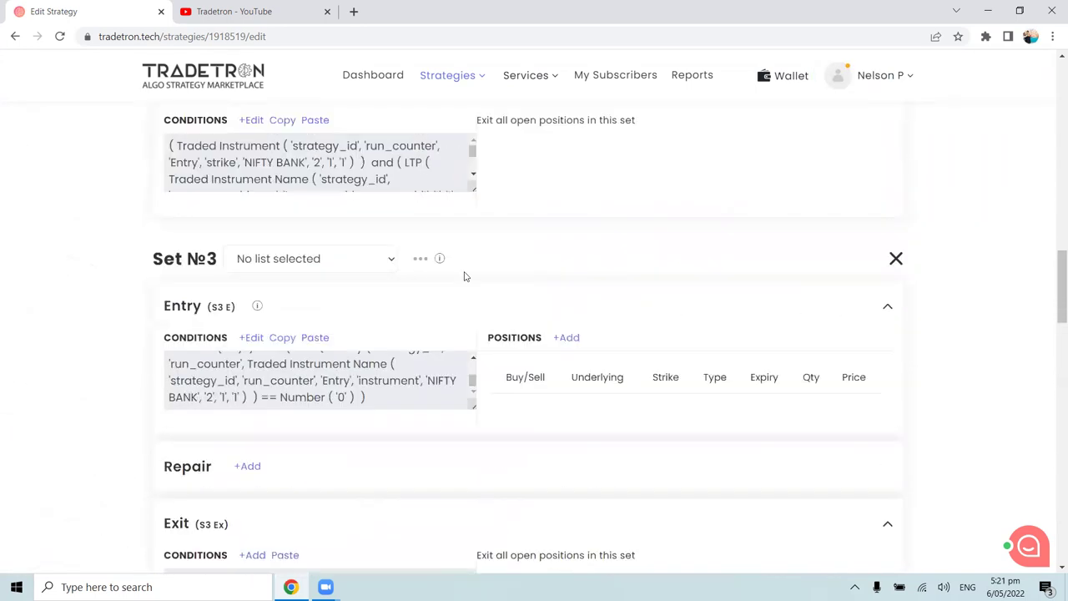
scroll(355, 376, "down", 1)
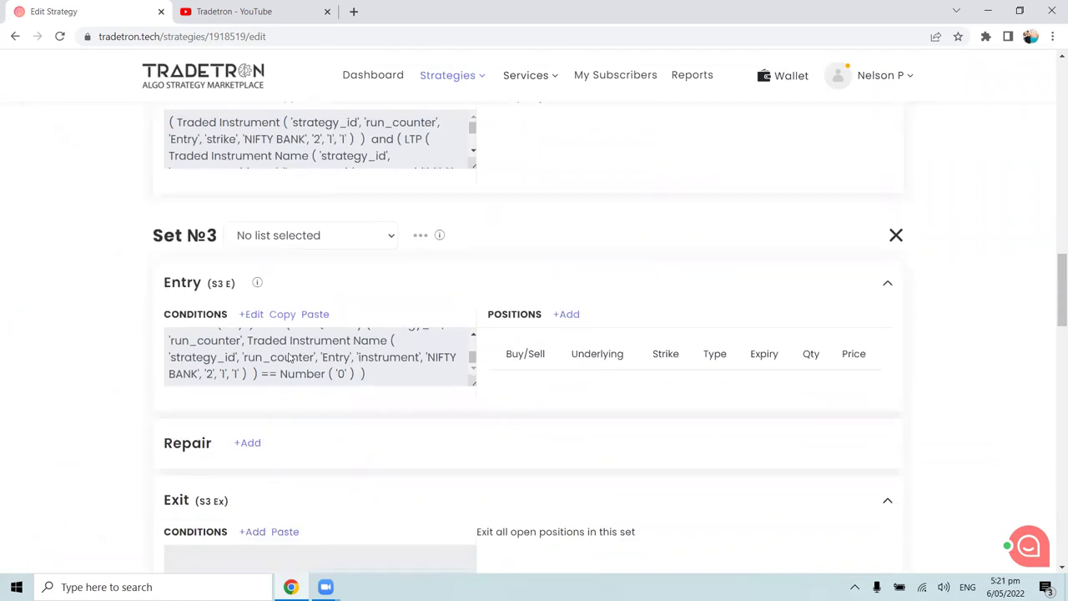
Step: Switch Set №3's Positions Detail entry condition to the PE instrument type
left_click(254, 315)
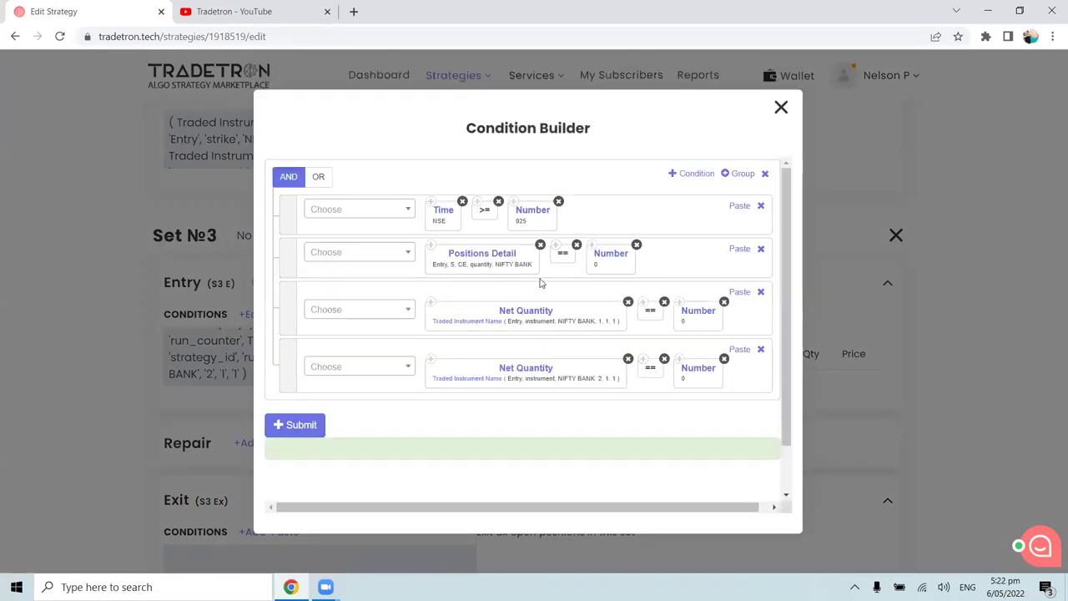
left_click(477, 259)
left_click(414, 337)
left_click(414, 378)
scroll(553, 336, "down", 2)
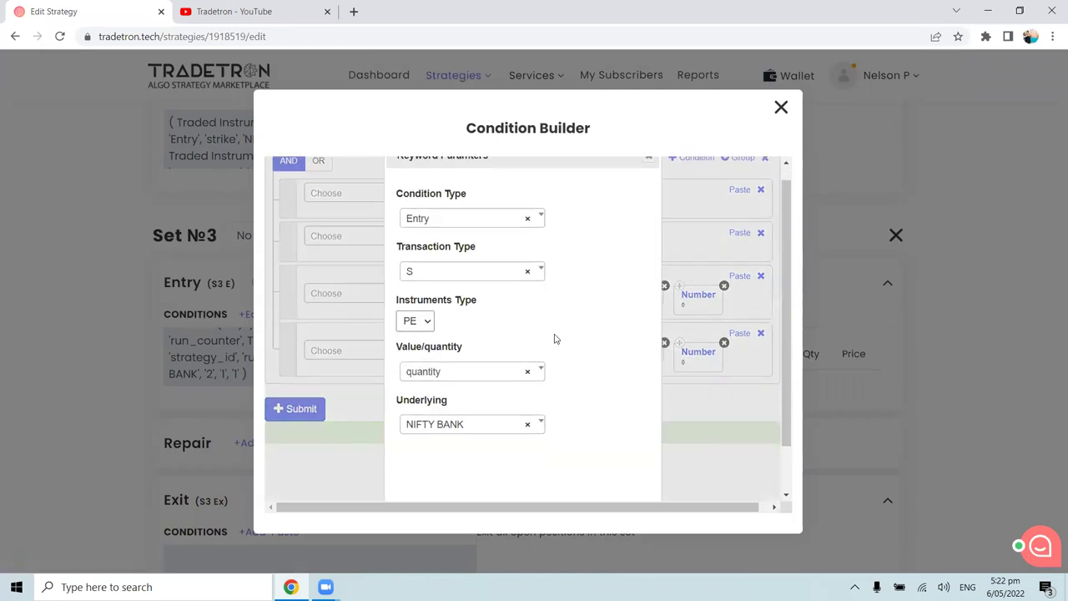
left_click(573, 478)
scroll(542, 317, "up", 2)
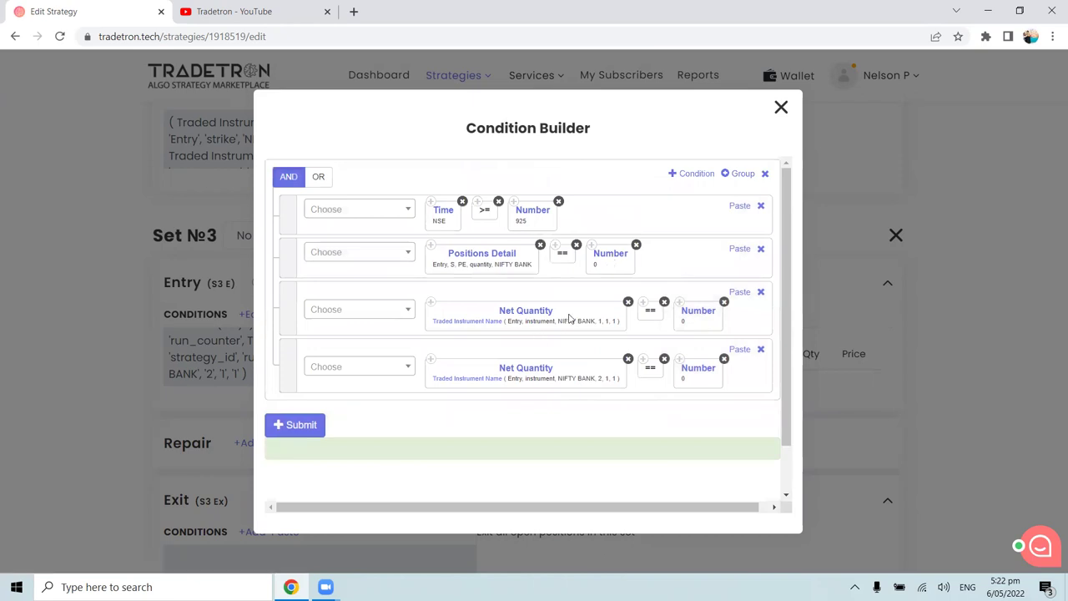
Step: Set the two Net Quantity instruments to set numbers 3 and 4, then submit the conditions
left_click(460, 325)
left_click(341, 387)
left_click_drag(340, 388, 320, 390)
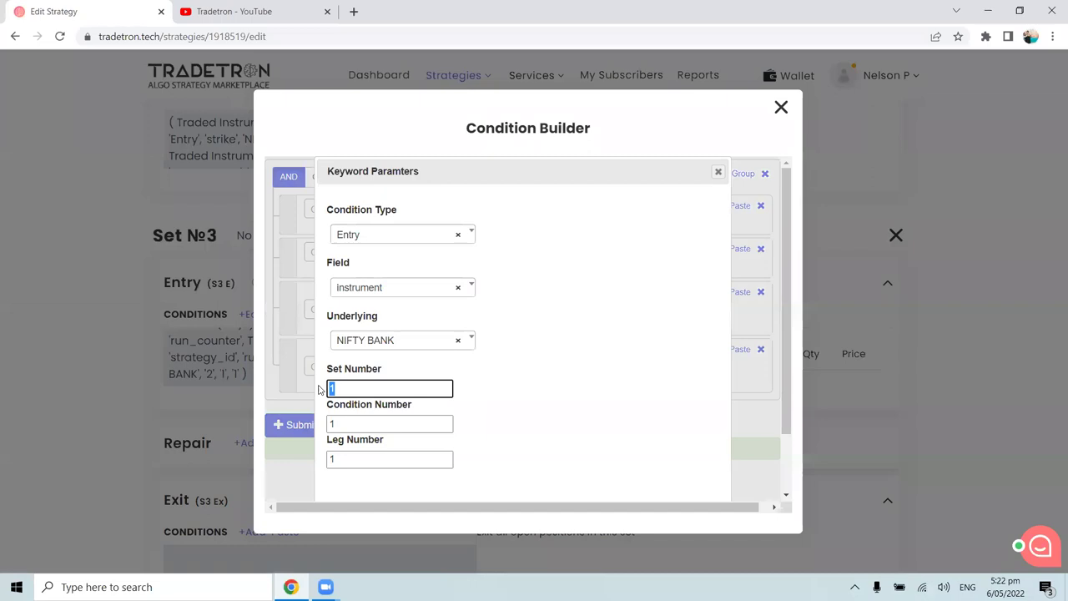
type("3")
scroll(615, 401, "down", 3)
left_click(645, 484)
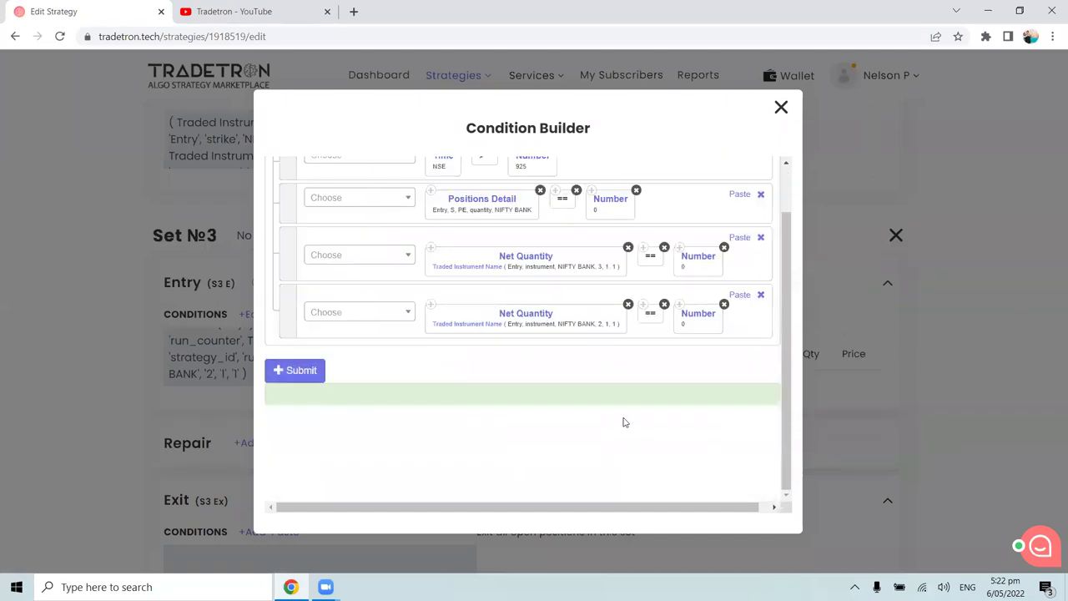
scroll(634, 406, "up", 2)
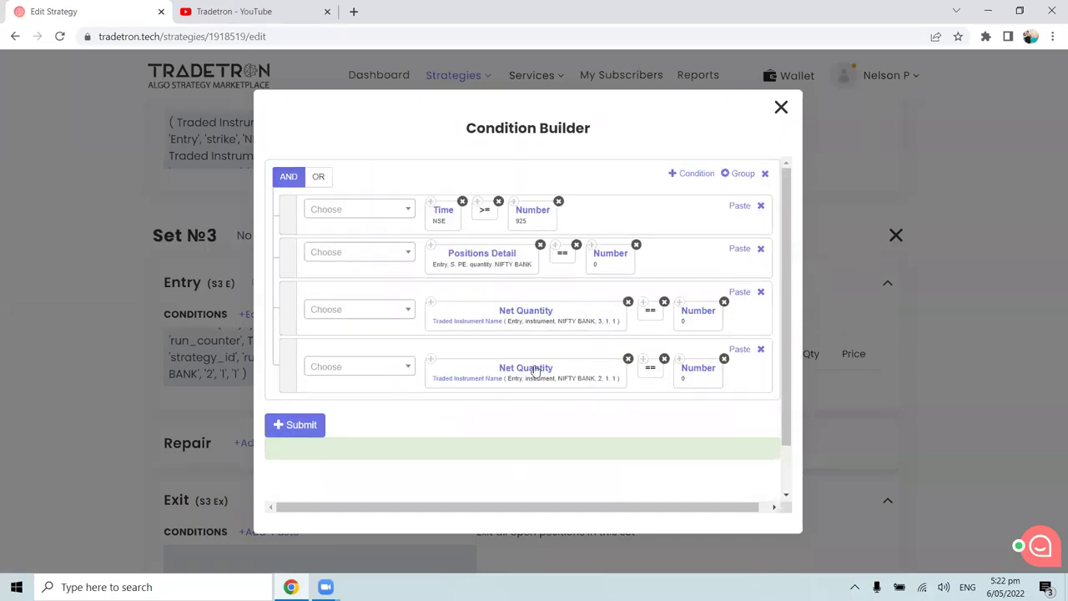
left_click(474, 383)
left_click_drag(339, 390, 324, 394)
type("4")
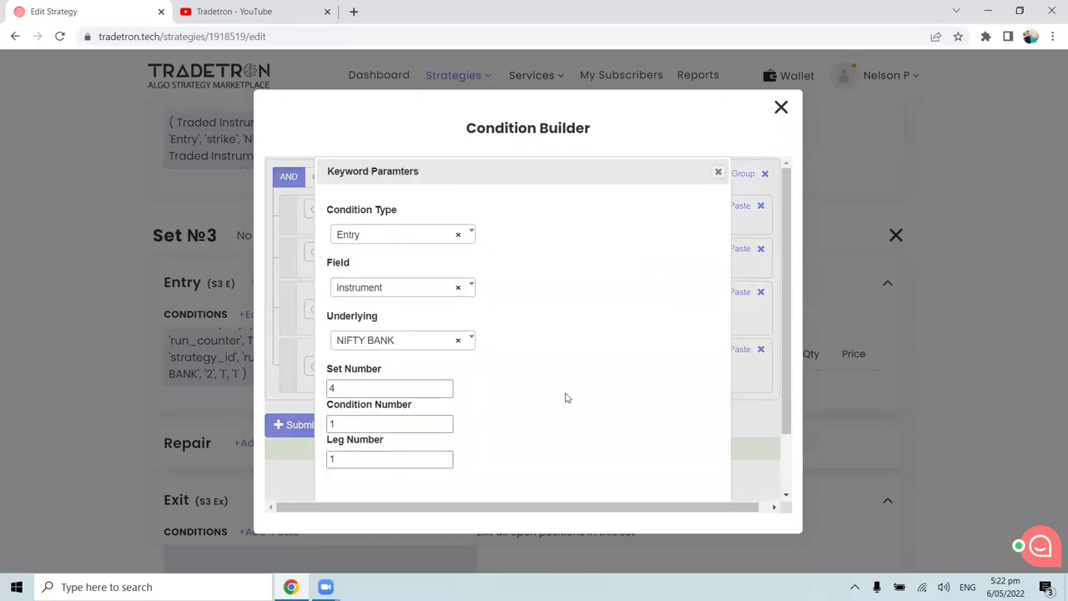
scroll(568, 399, "down", 3)
left_click(640, 478)
scroll(466, 404, "up", 1)
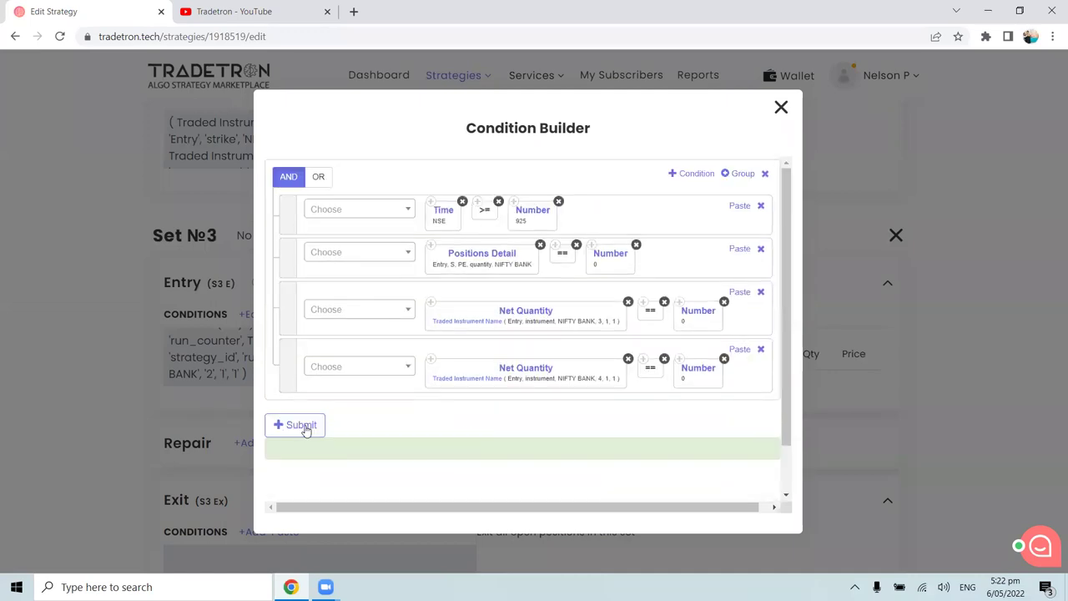
left_click(305, 427)
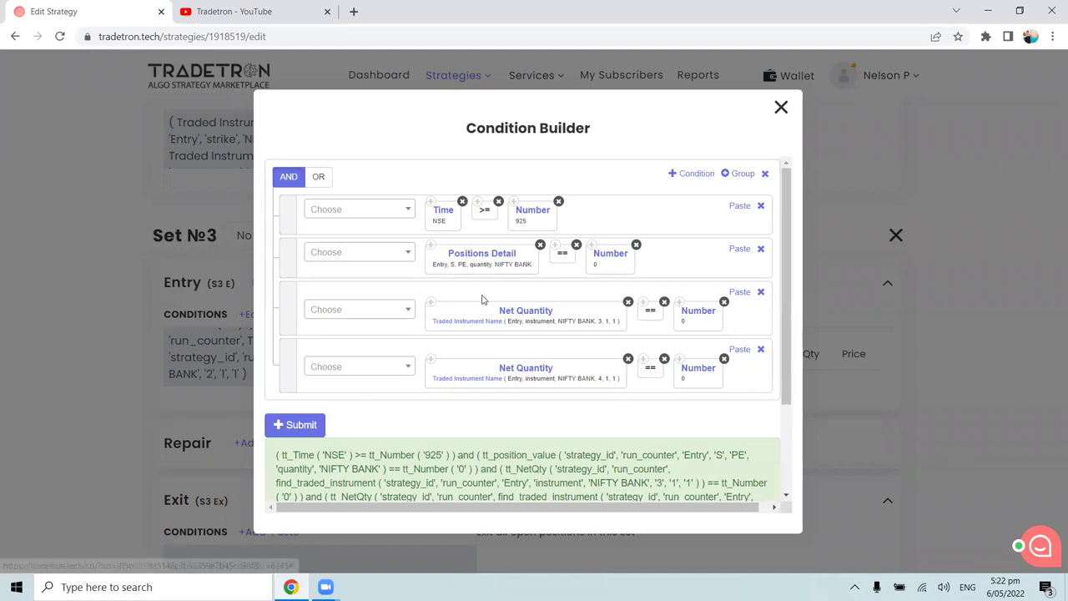
left_click(323, 425)
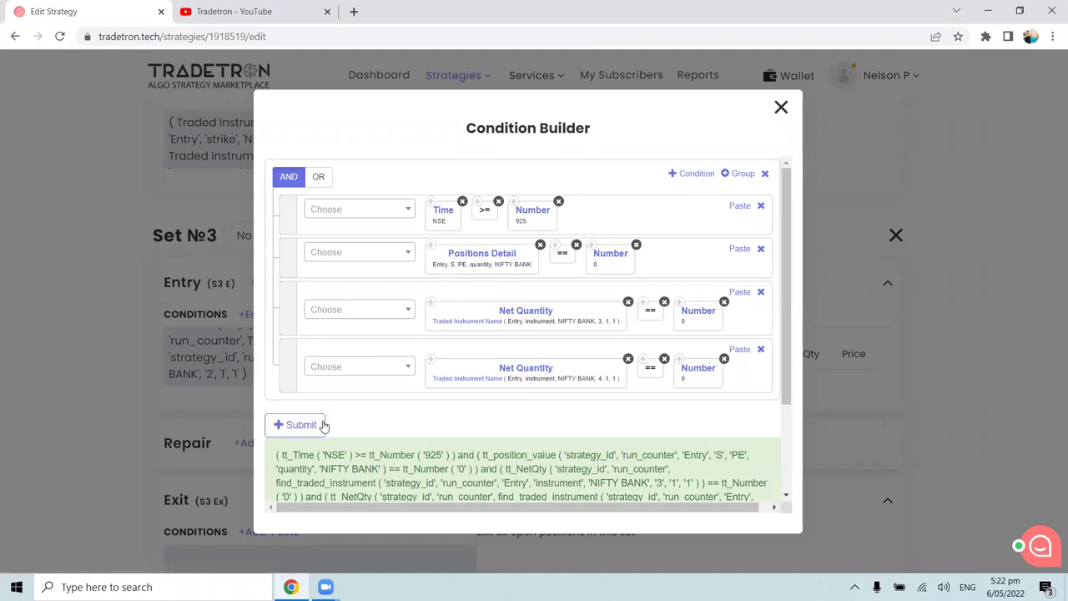
left_click(781, 108)
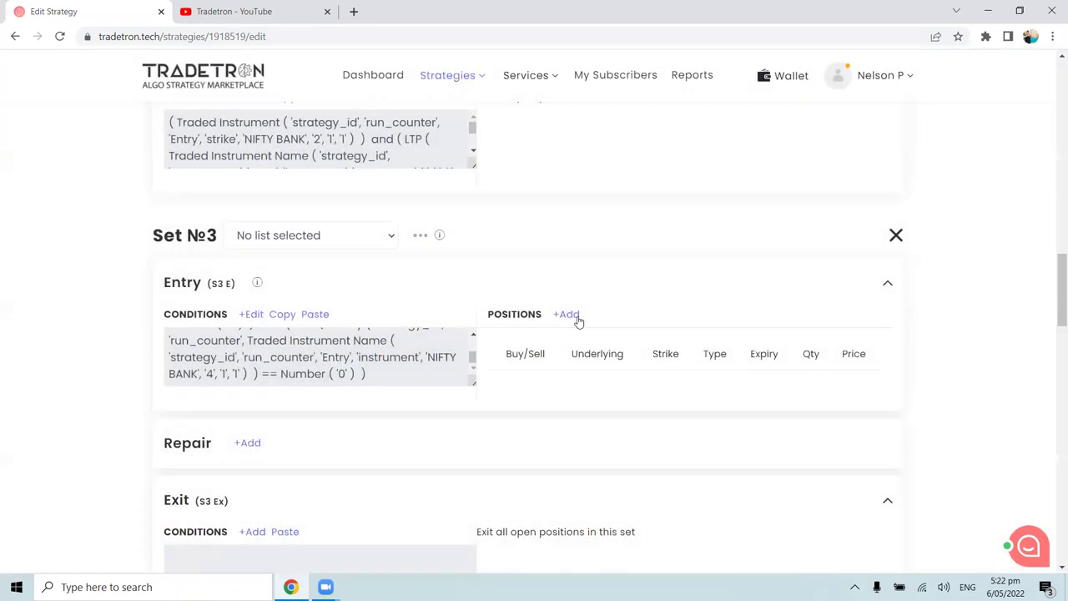
Step: Start a Set №3 entry position that sells NFO puts on NIFTY BANK
left_click(569, 315)
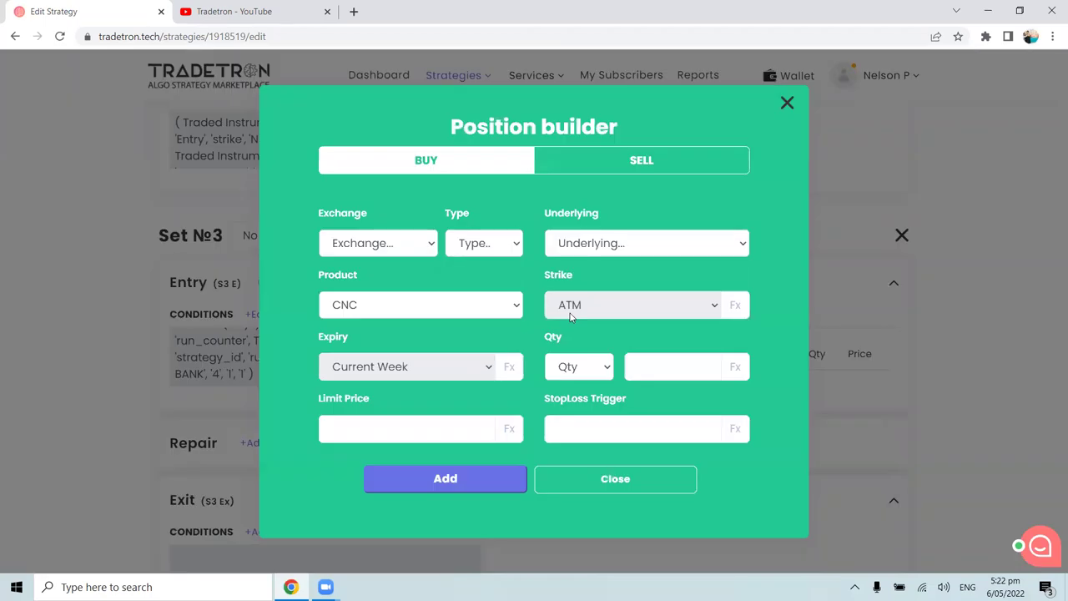
left_click(590, 169)
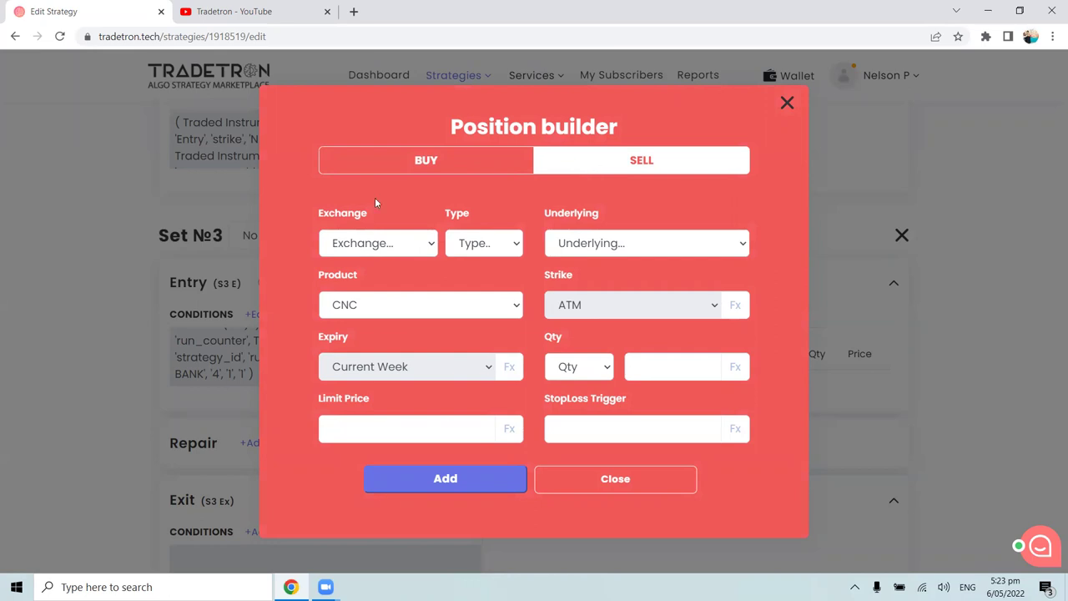
left_click(384, 242)
left_click(380, 316)
left_click(474, 242)
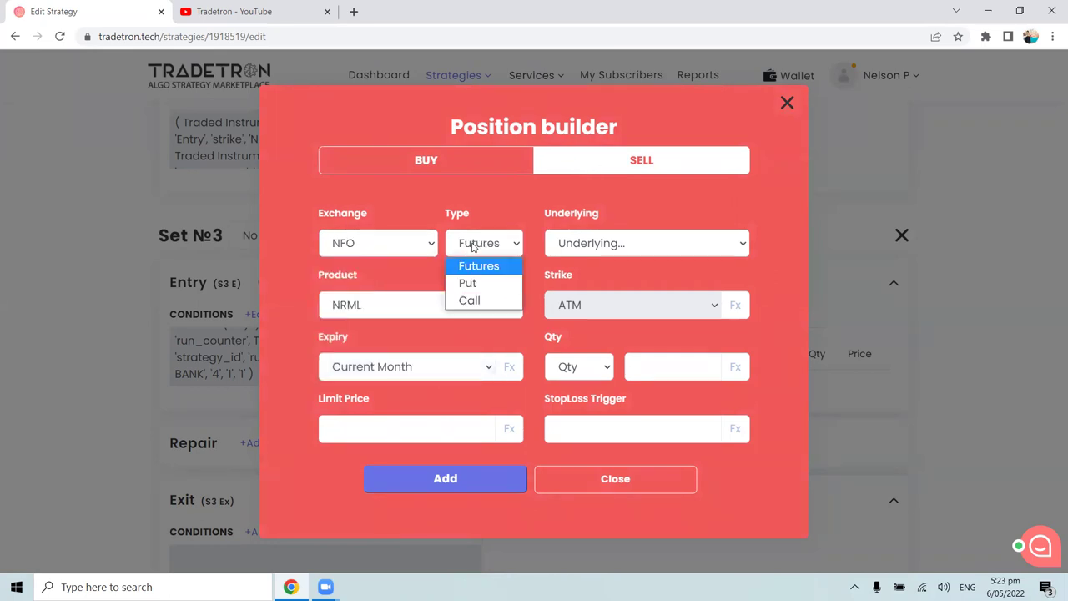
left_click(467, 281)
left_click(608, 248)
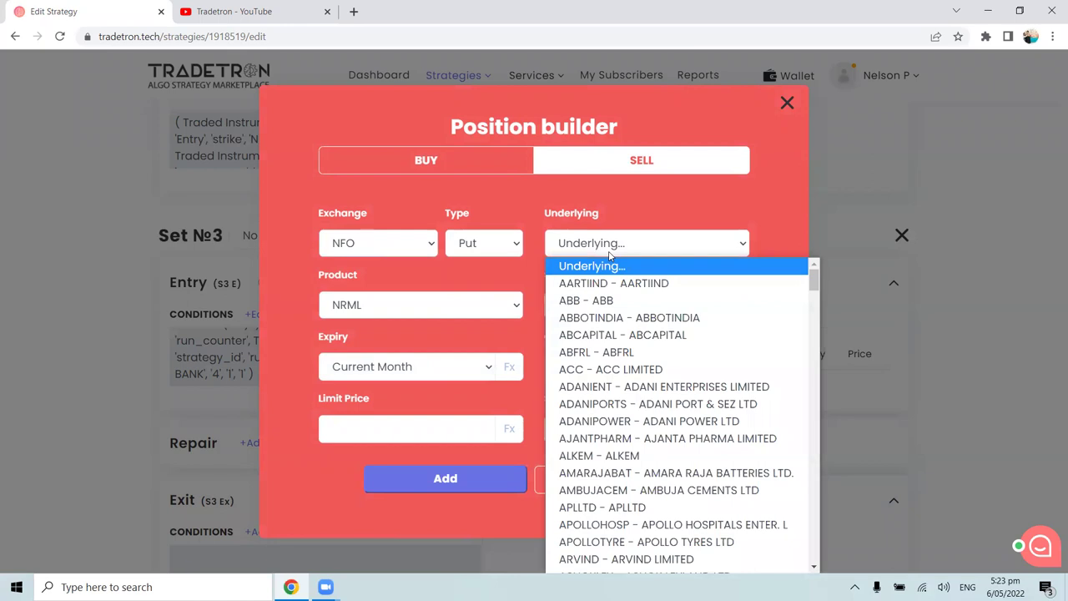
type("nifty")
key("Down")
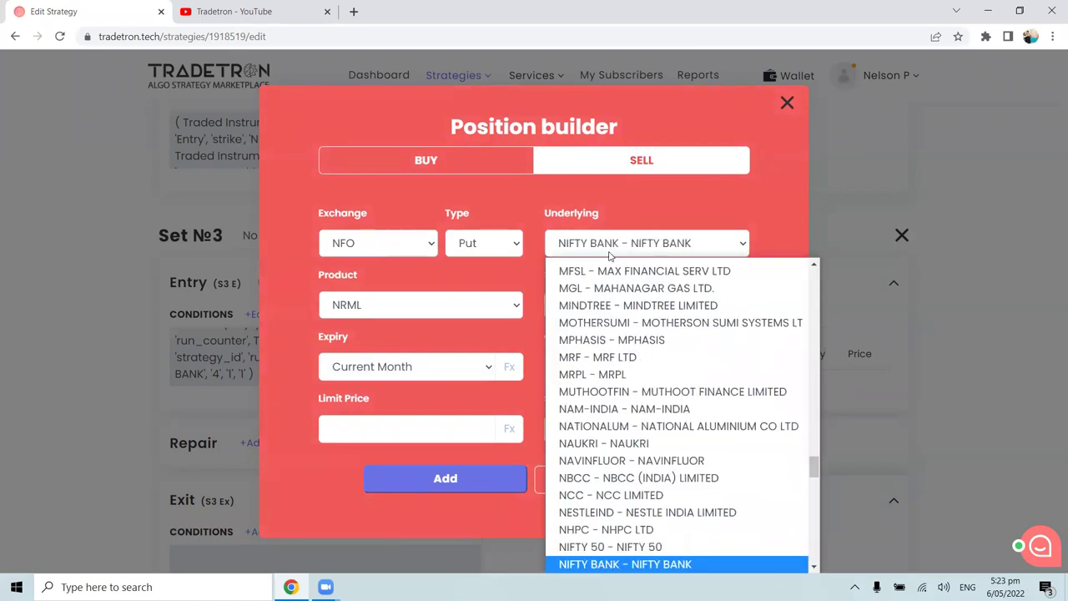
key("Return")
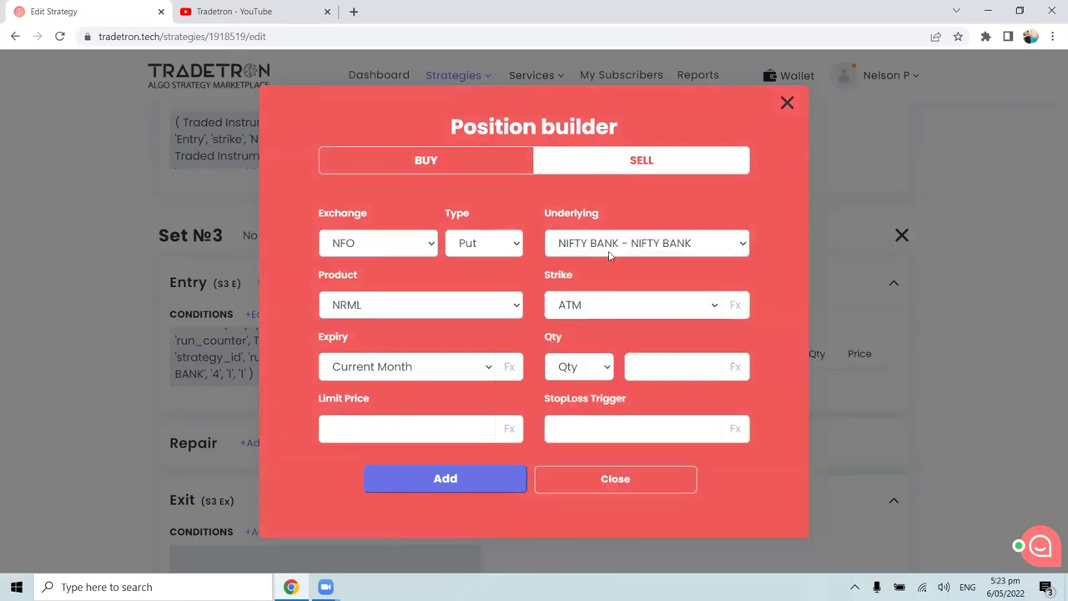
Step: Set the position's product to MIS, expiry to Current Week and quantity unit to Lots
left_click(430, 302)
left_click(421, 344)
left_click(426, 371)
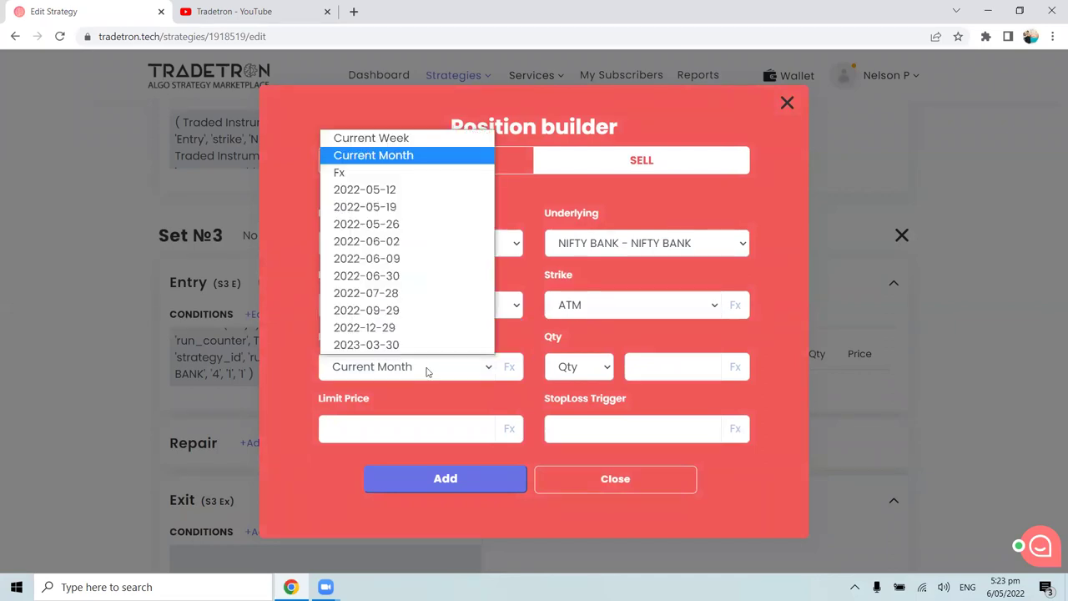
left_click(394, 139)
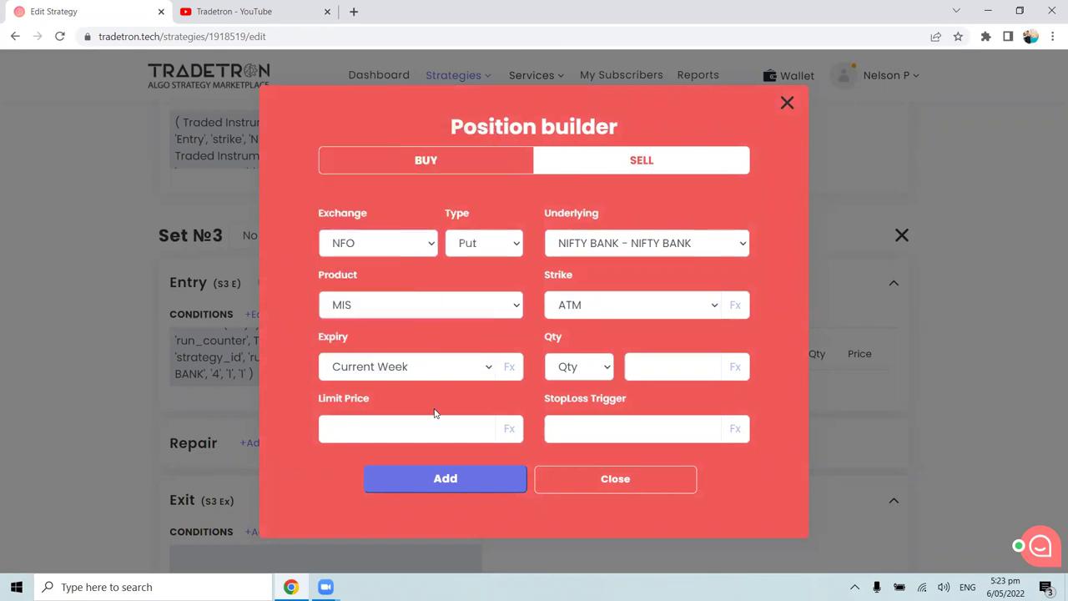
left_click(587, 370)
left_click(574, 425)
left_click(664, 365)
Step: Add the 1-lot NIFTY BANK put sell to Set №3 and close the position builder
left_click(455, 474)
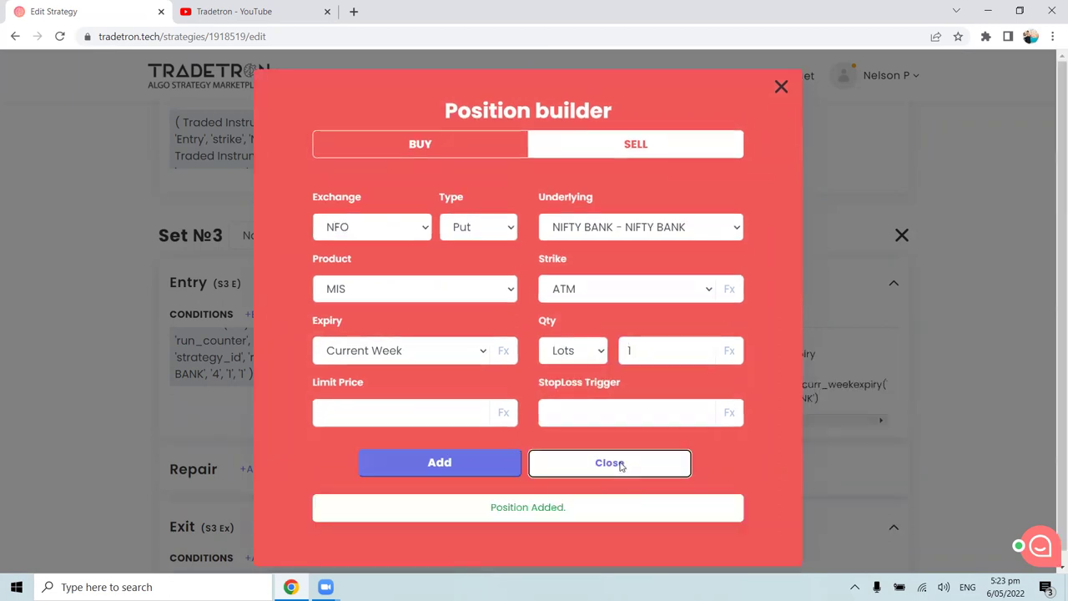
left_click(621, 466)
scroll(443, 436, "down", 1)
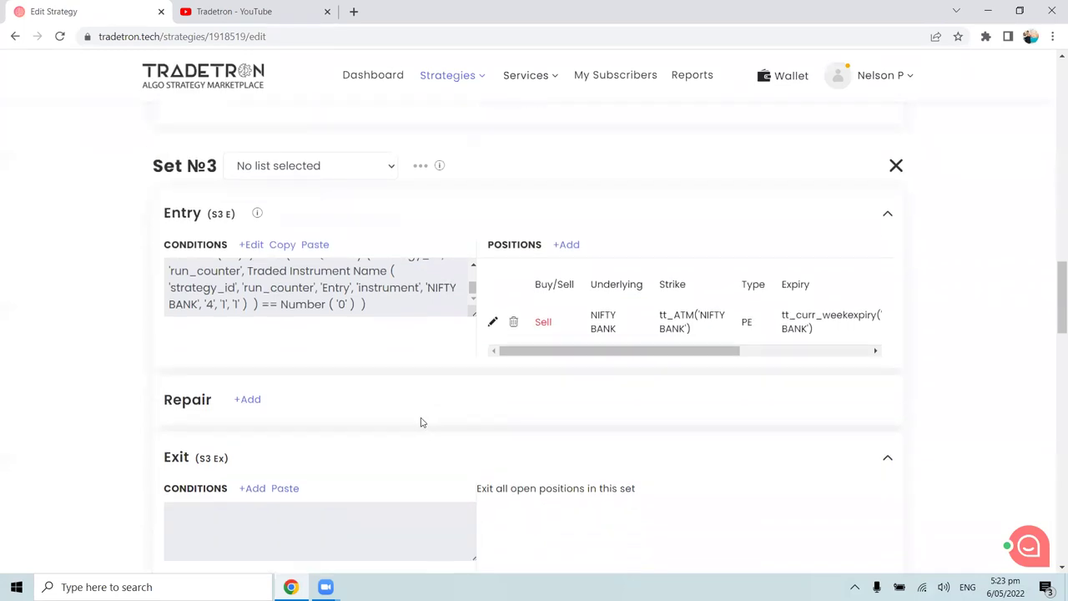
scroll(422, 417, "down", 1)
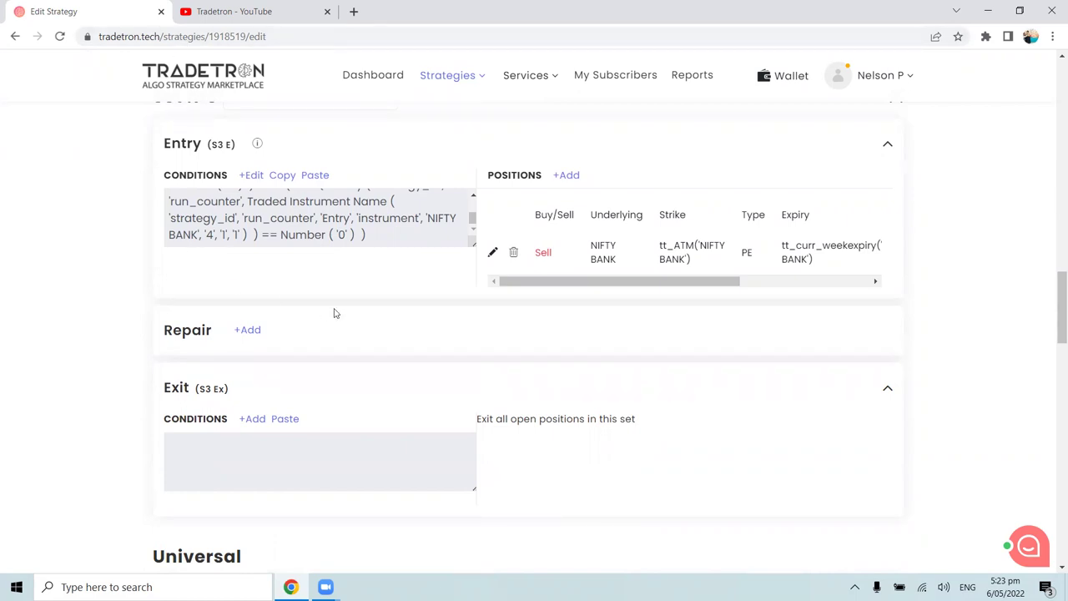
scroll(335, 313, "up", 6)
scroll(335, 313, "down", 1)
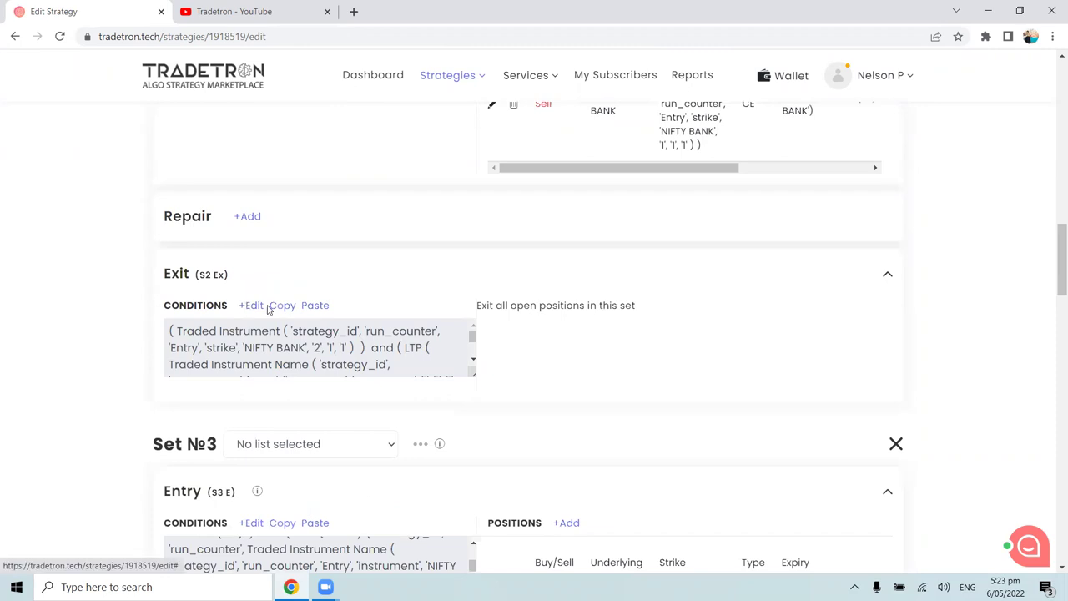
scroll(282, 308, "down", 1)
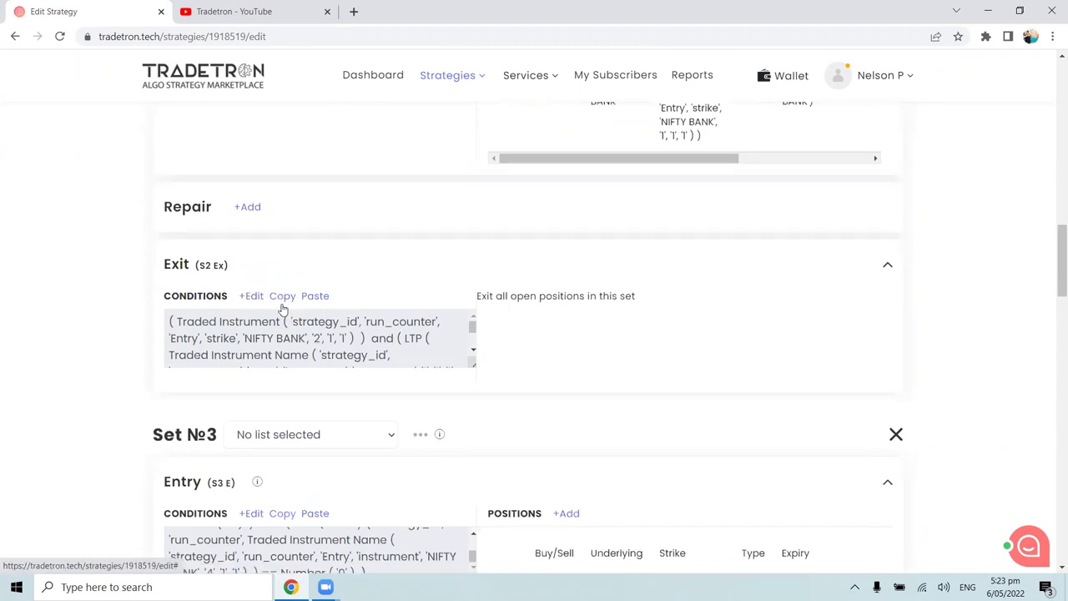
Step: Copy Set №2's exit condition into Set №3's exit and open it for editing
left_click(282, 302)
scroll(282, 308, "down", 7)
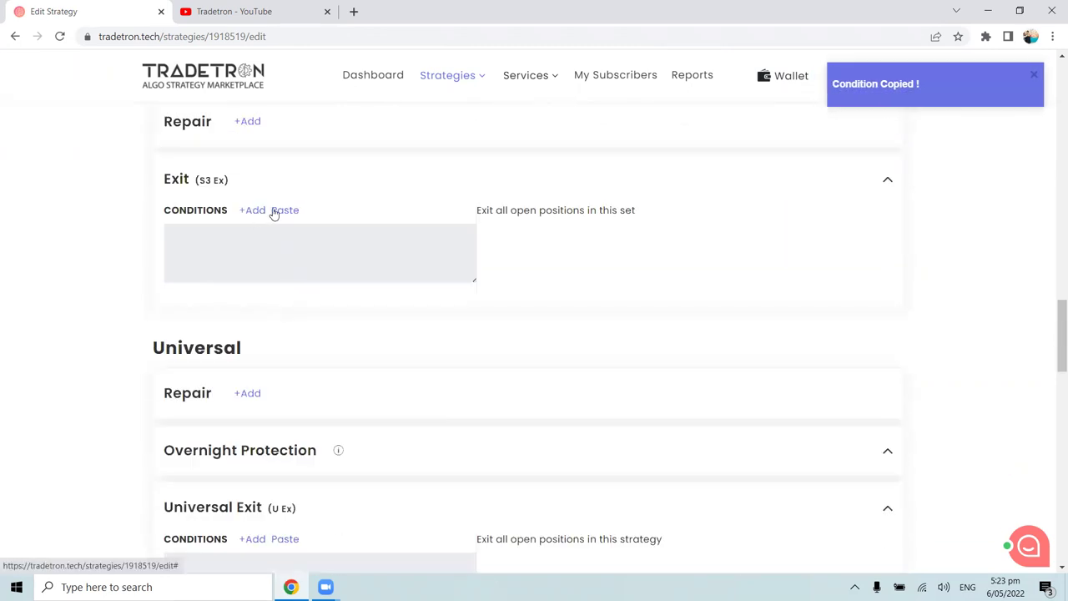
left_click(279, 210)
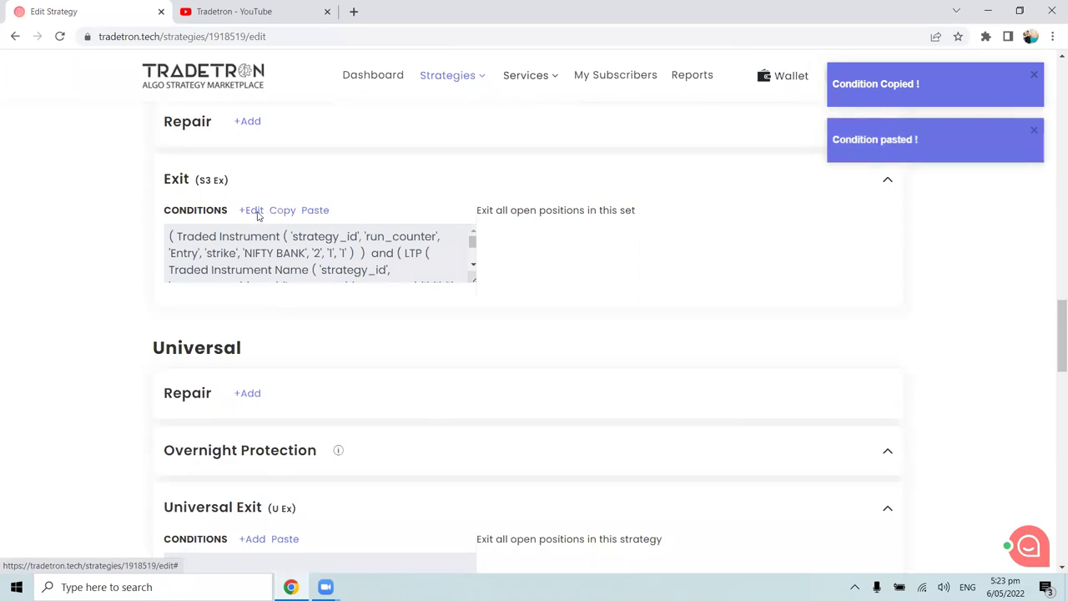
left_click(258, 215)
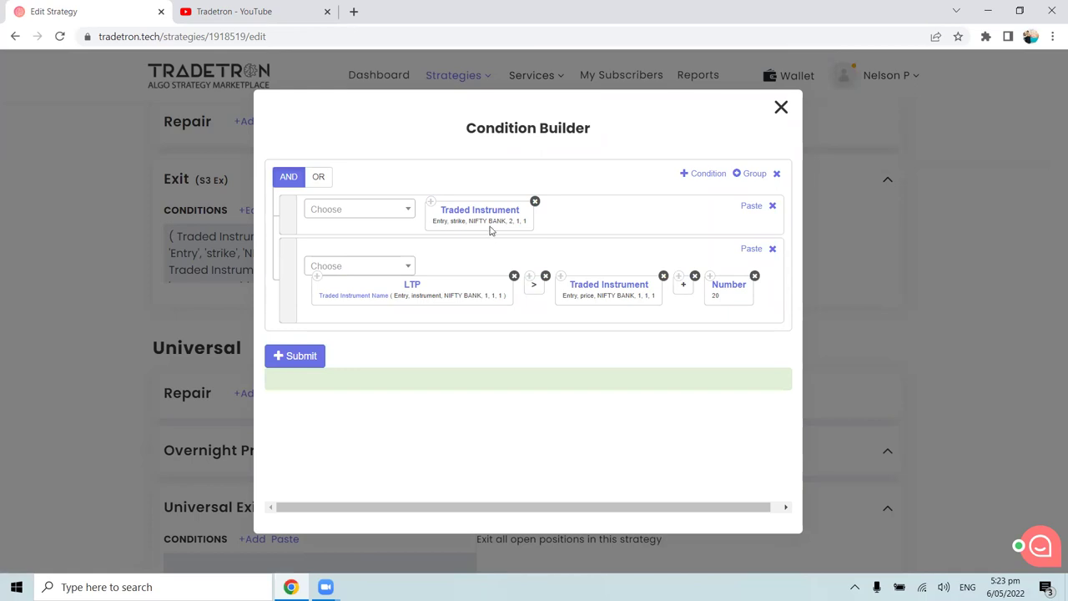
Step: Change the strike and LTP Traded Instrument references to set number 3
left_click(482, 214)
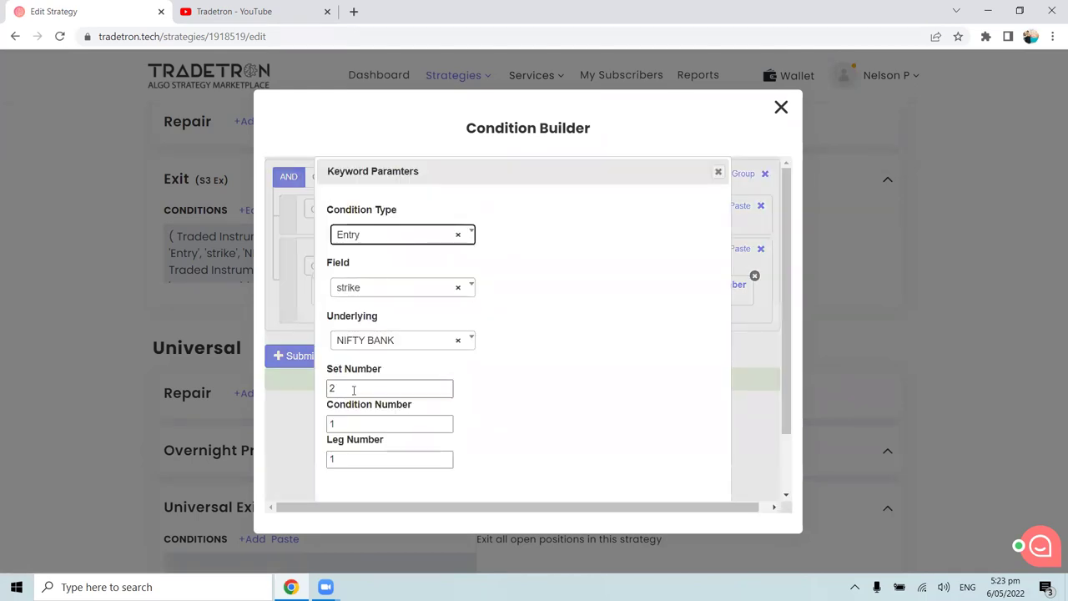
left_click_drag(351, 389, 322, 391)
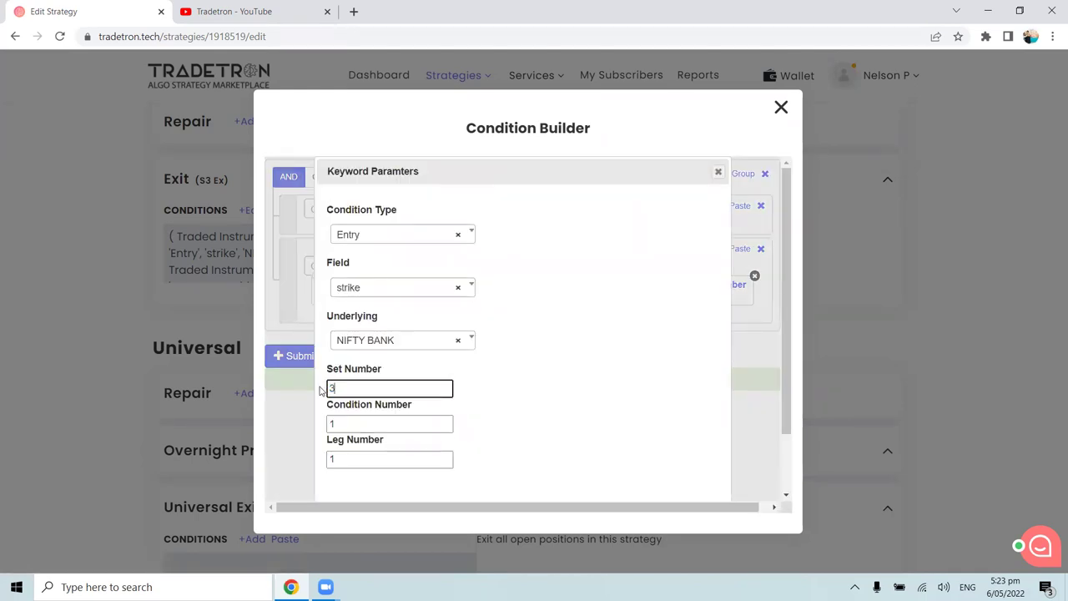
type("3")
scroll(559, 379, "down", 3)
left_click(640, 479)
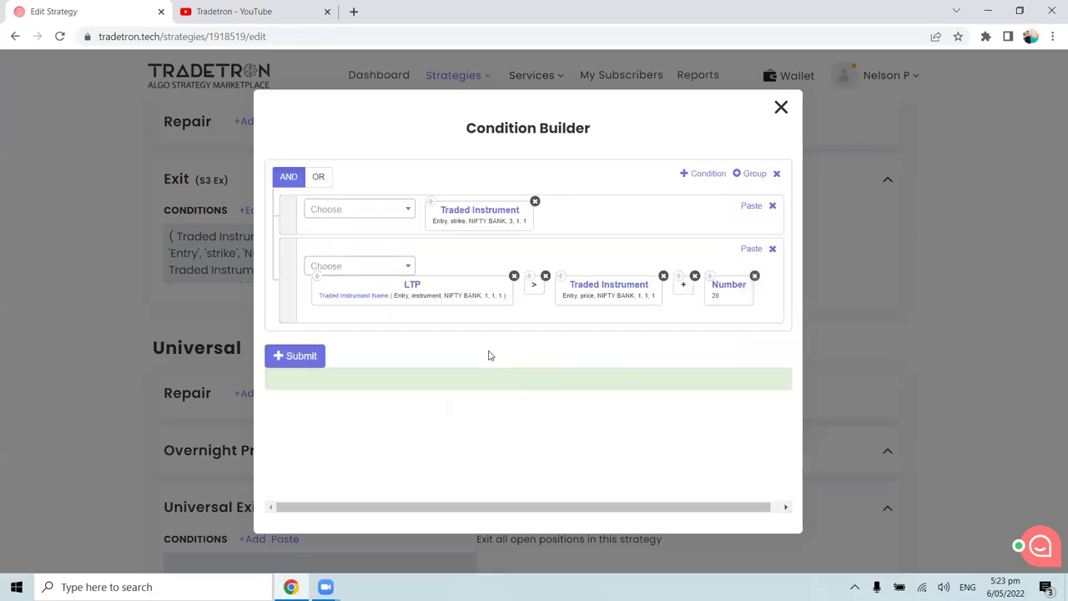
left_click(361, 301)
left_click_drag(343, 389, 323, 397)
type("3")
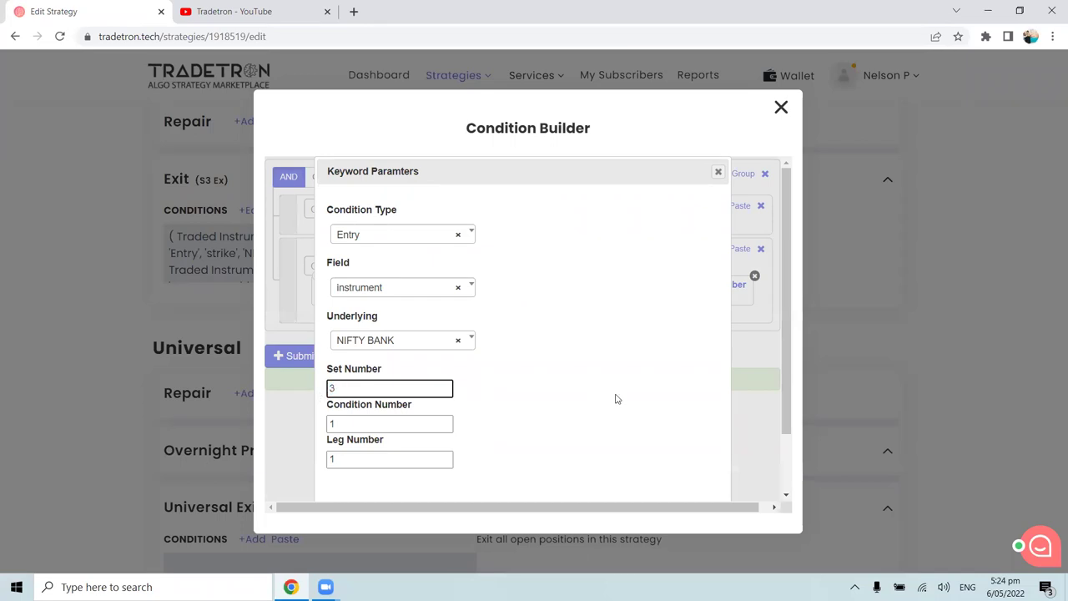
scroll(615, 398, "down", 2)
left_click(641, 477)
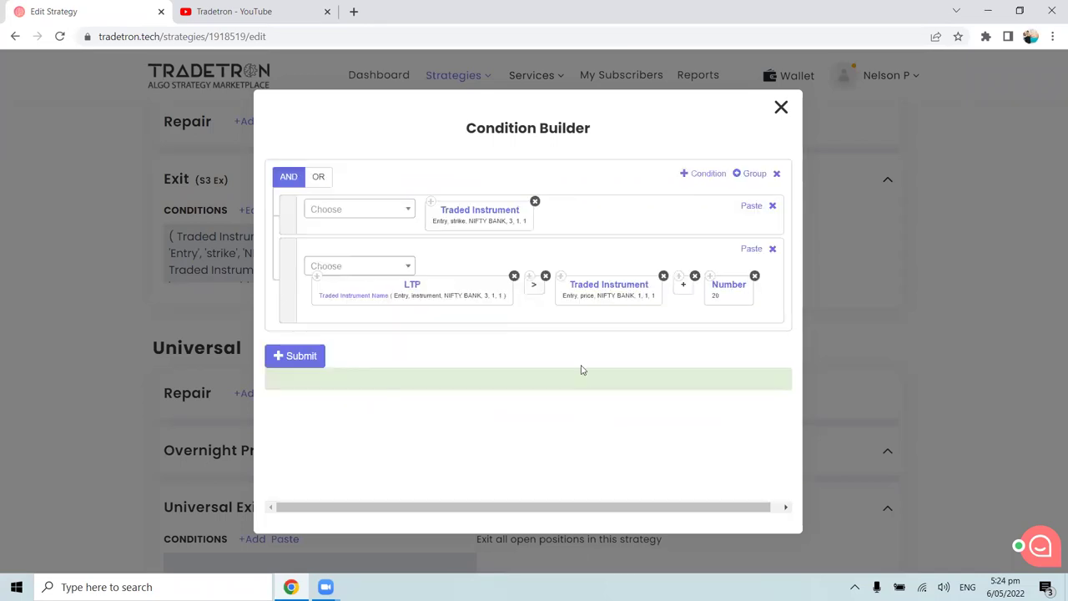
Step: Point the entry-price instrument at set 3 and submit the exit condition
left_click(597, 288)
left_click_drag(342, 389, 314, 384)
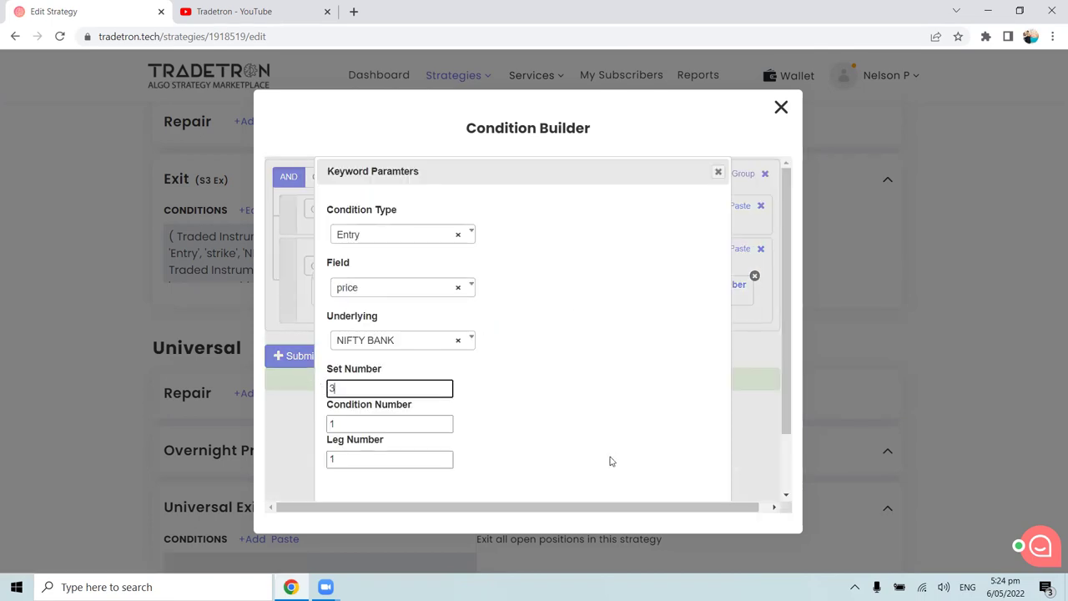
scroll(610, 462, "down", 2)
left_click(642, 478)
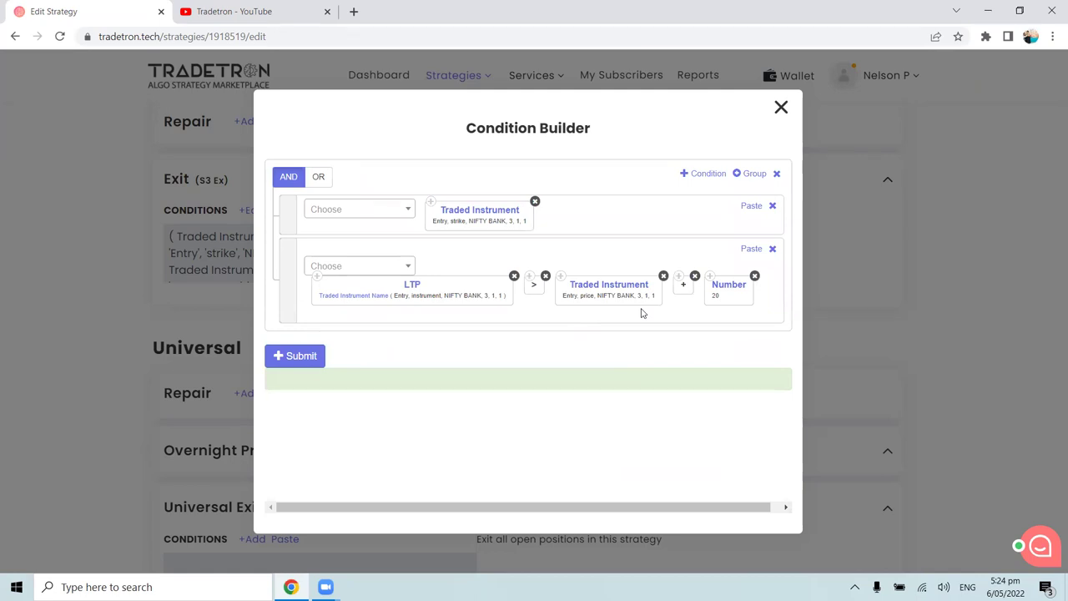
left_click(316, 355)
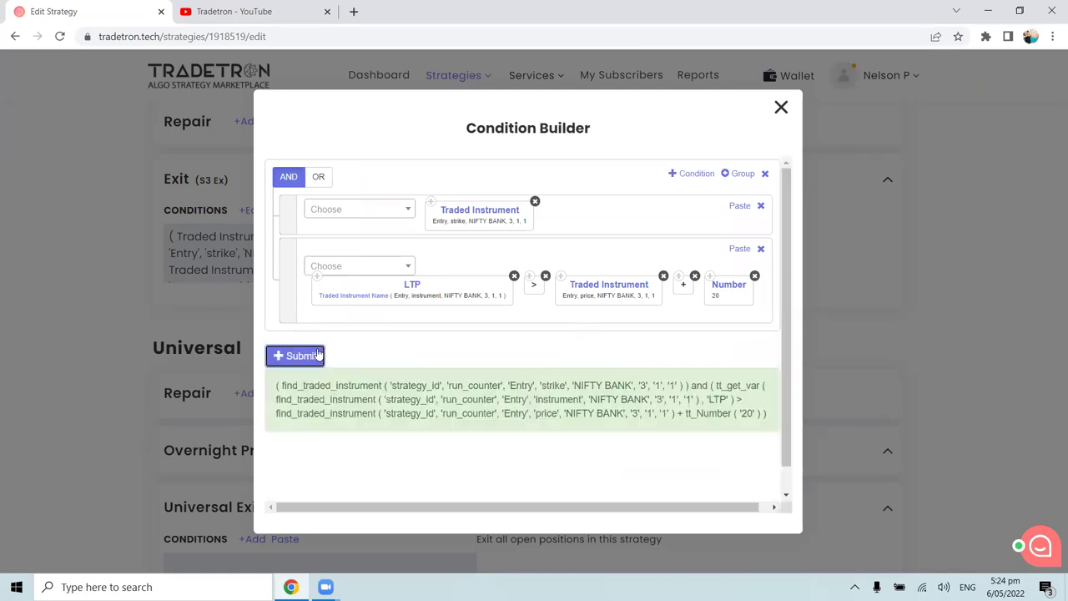
left_click(780, 108)
scroll(474, 342, "up", 3)
Step: Update the Straddle with Re-Entry strategy and close the 'Strategy updated!' dialog
scroll(473, 345, "down", 5)
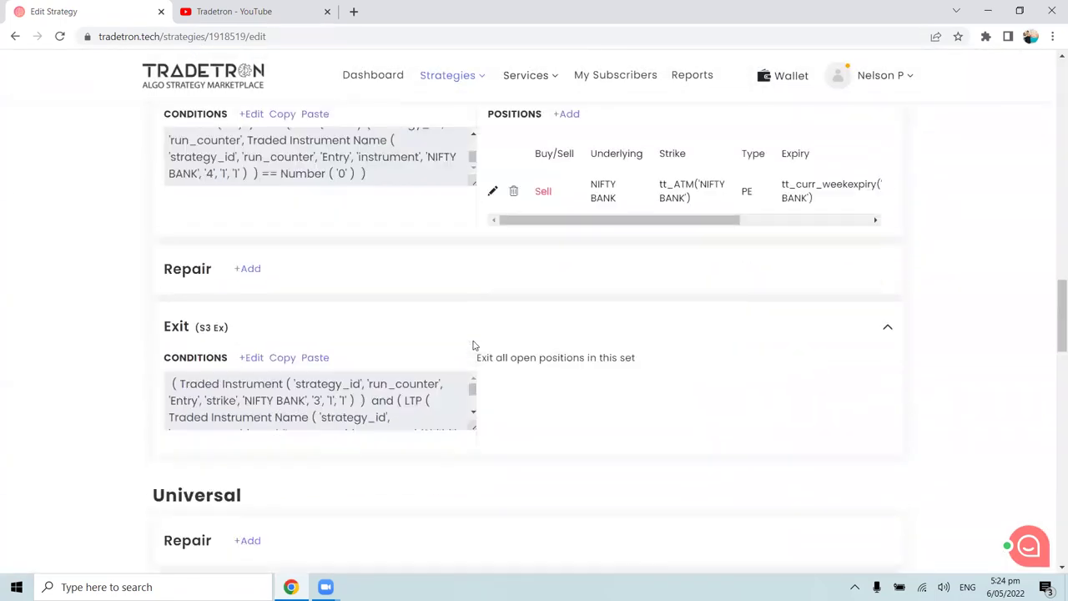
scroll(473, 345, "up", 4)
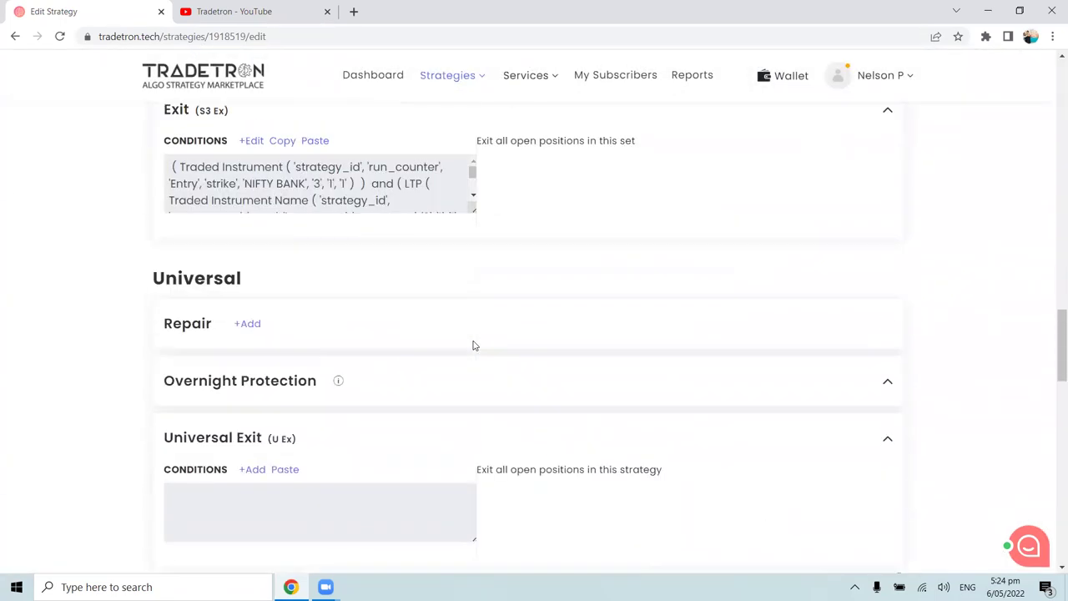
scroll(407, 270, "up", 2)
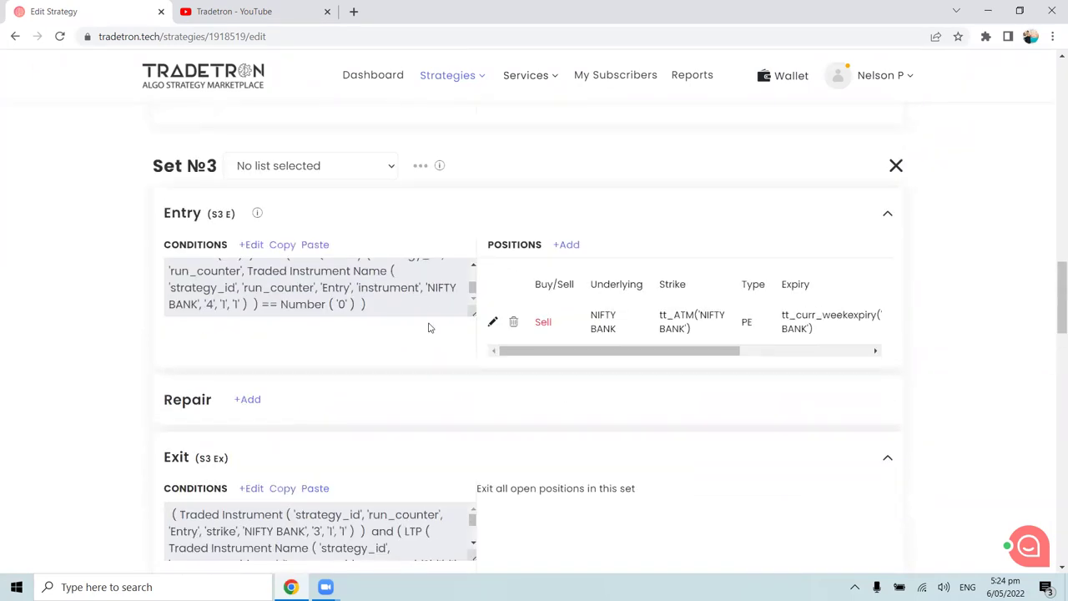
scroll(428, 327, "down", 20)
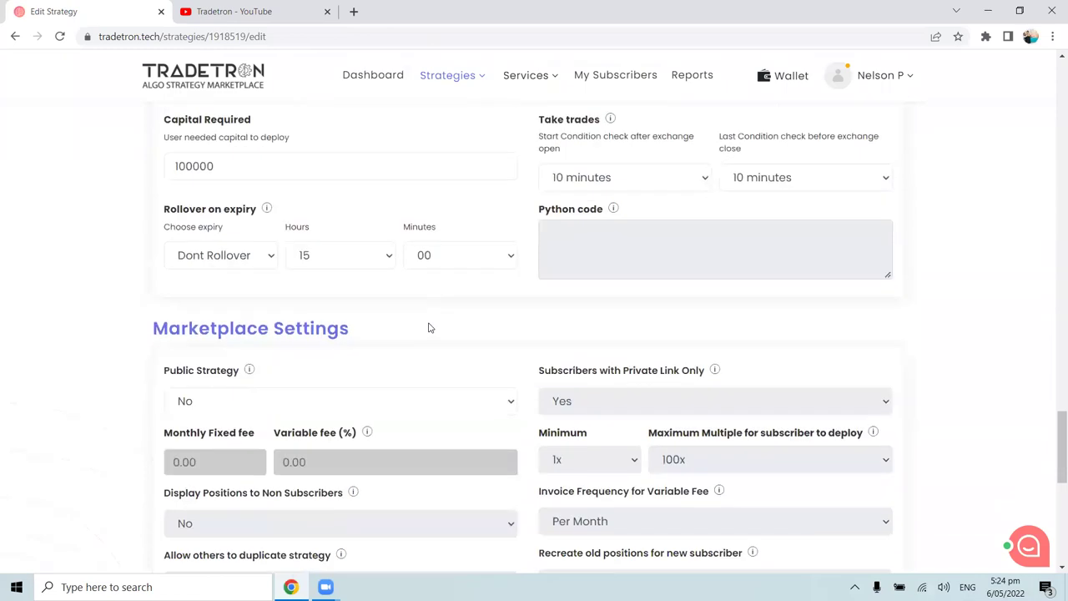
left_click(529, 156)
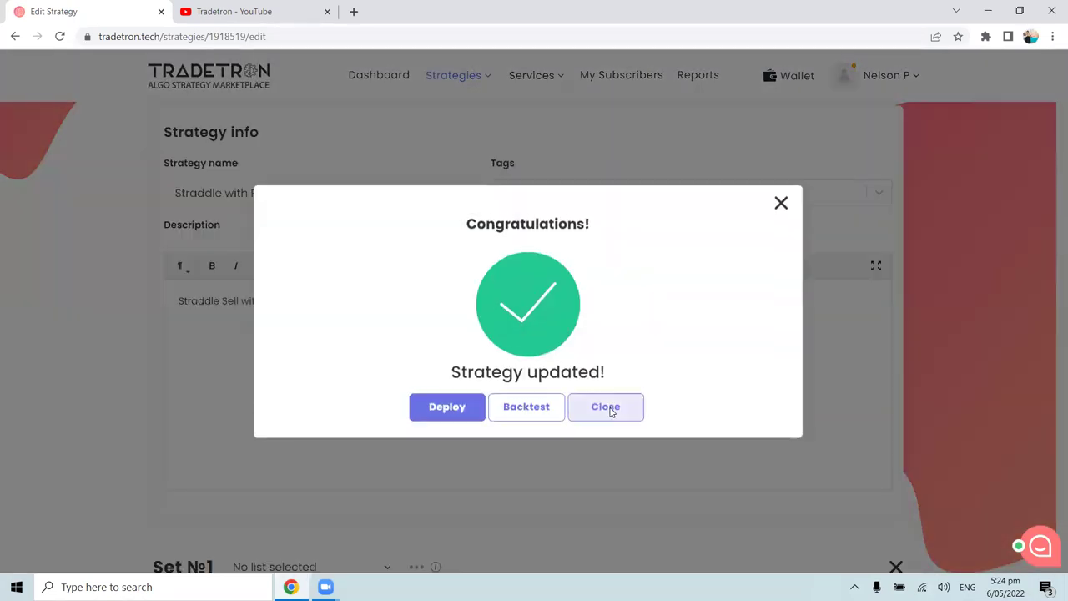
left_click(610, 412)
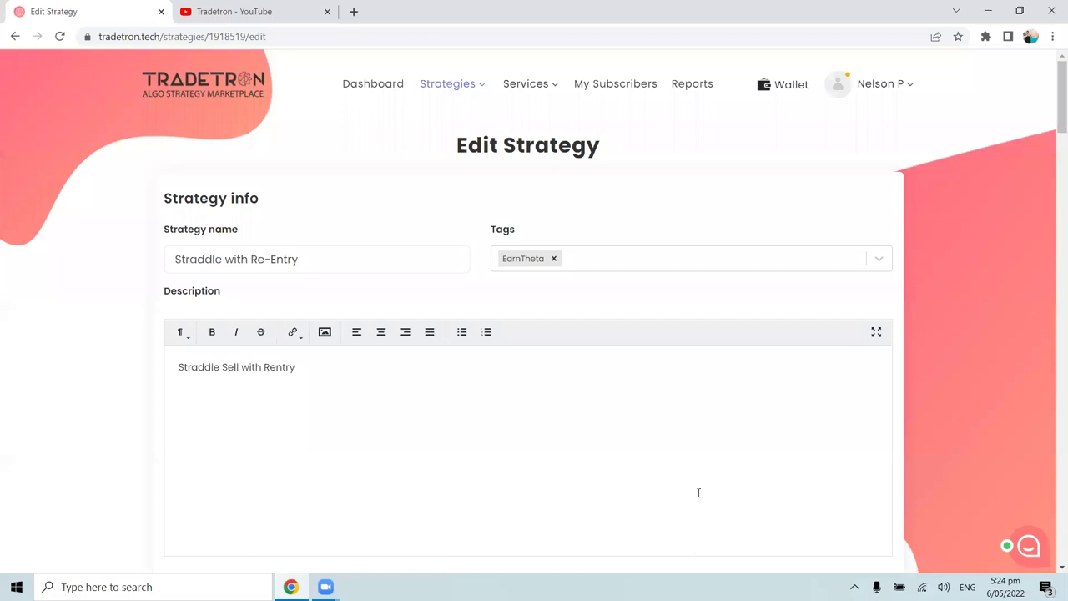
scroll(122, 379, "down", 15)
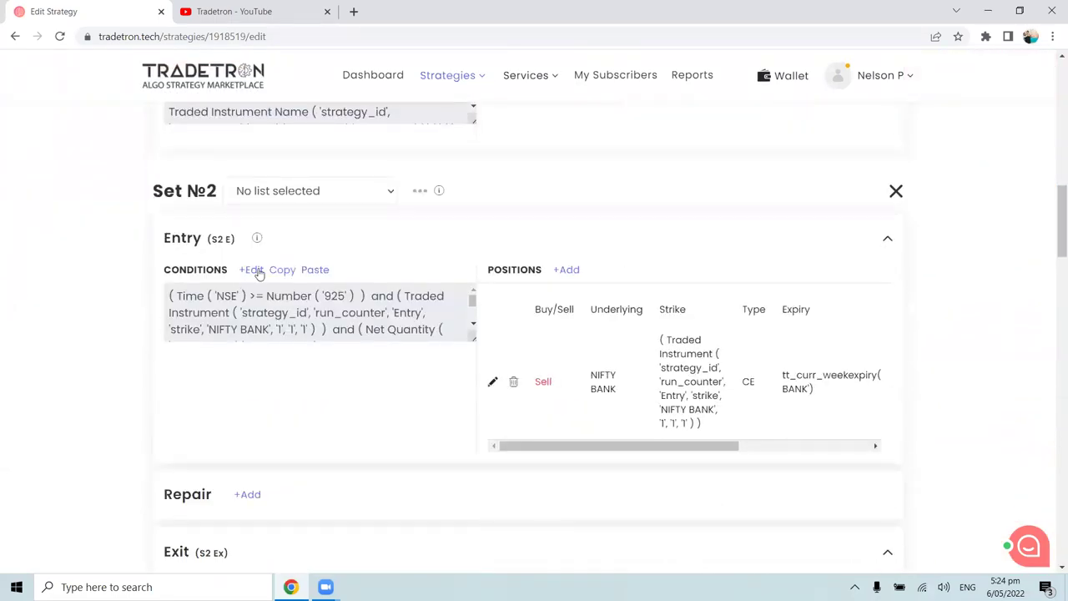
scroll(835, 405, "down", 3)
scroll(876, 399, "down", 12)
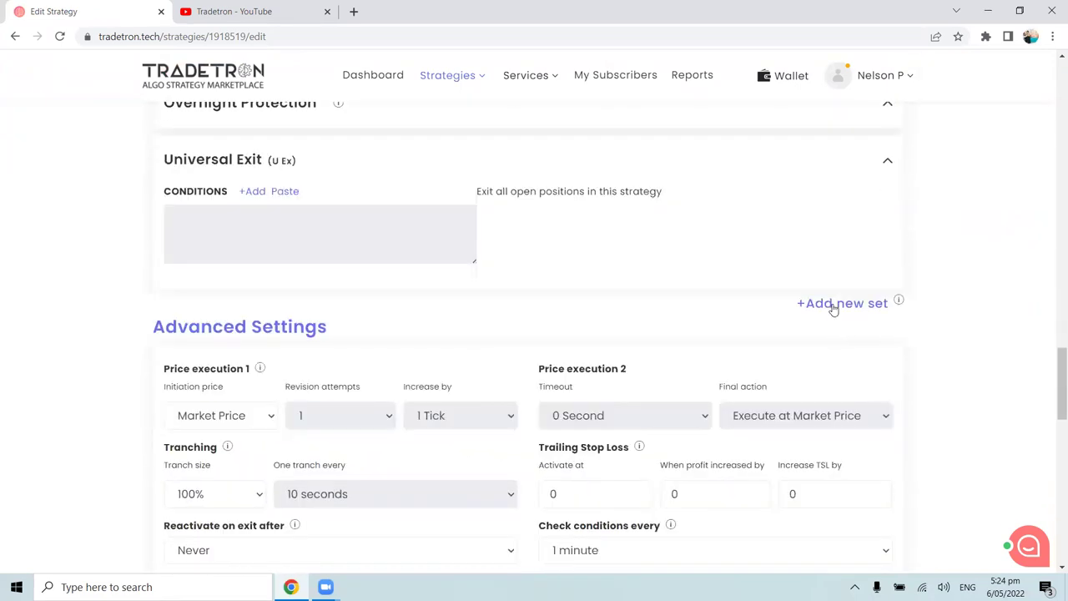
Step: Add a new Set №4 to the strategy
left_click(832, 308)
scroll(563, 362, "up", 2)
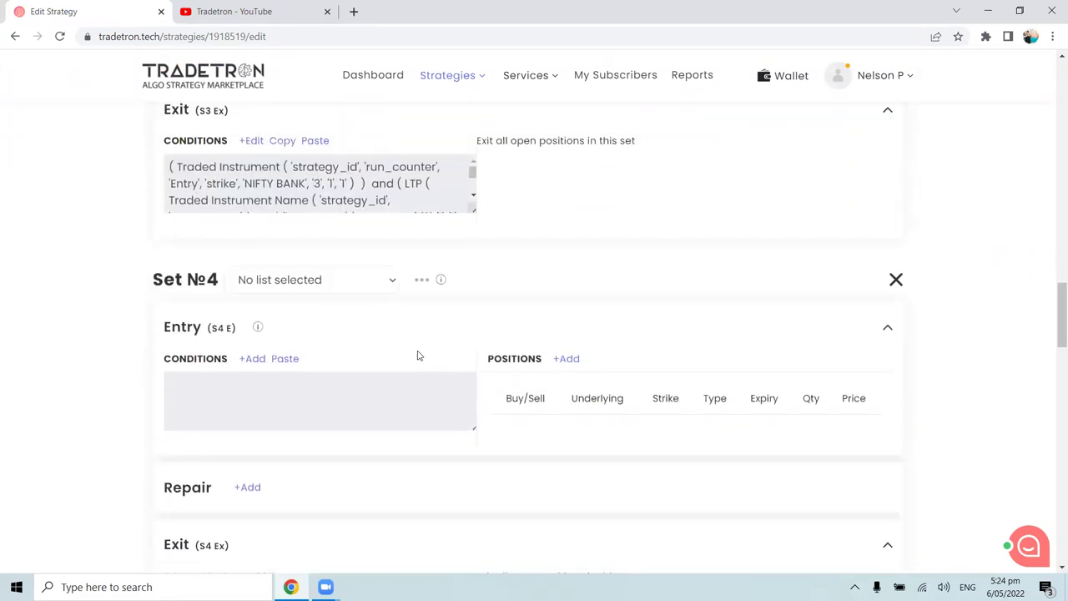
scroll(405, 346, "up", 3)
scroll(405, 347, "up", 6)
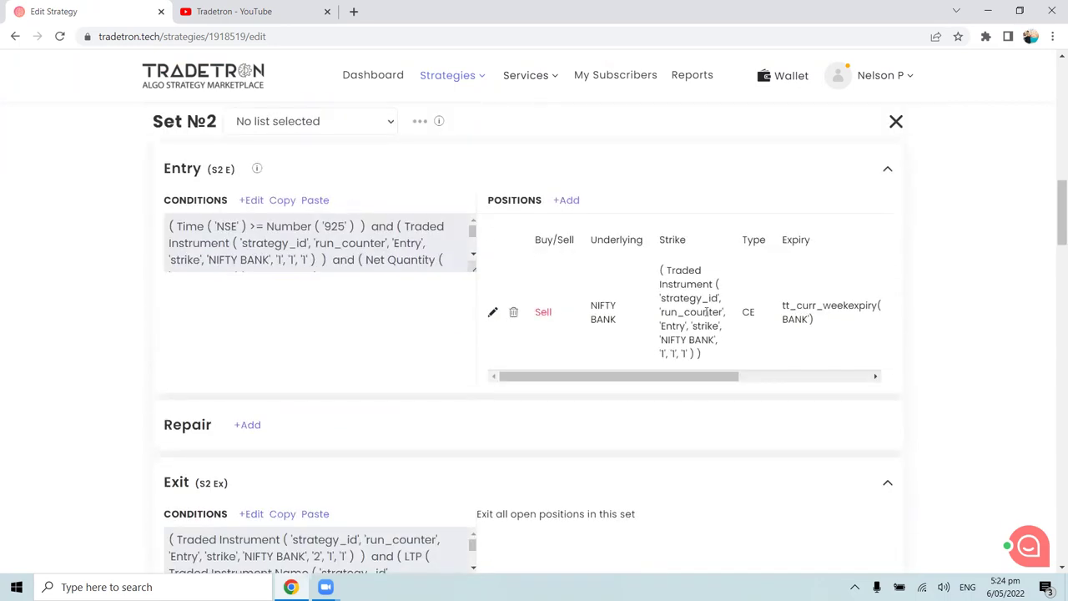
Step: Copy Set №2's entry condition into Set №4's entry and open it for editing
left_click(280, 202)
scroll(275, 250, "down", 2)
scroll(259, 326, "down", 5)
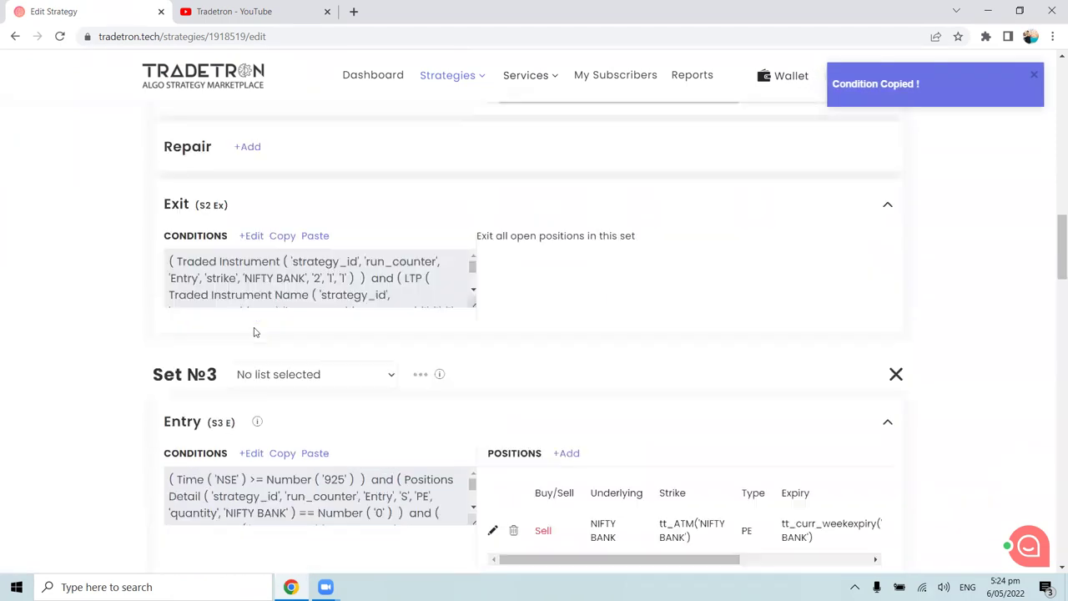
scroll(186, 322, "down", 6)
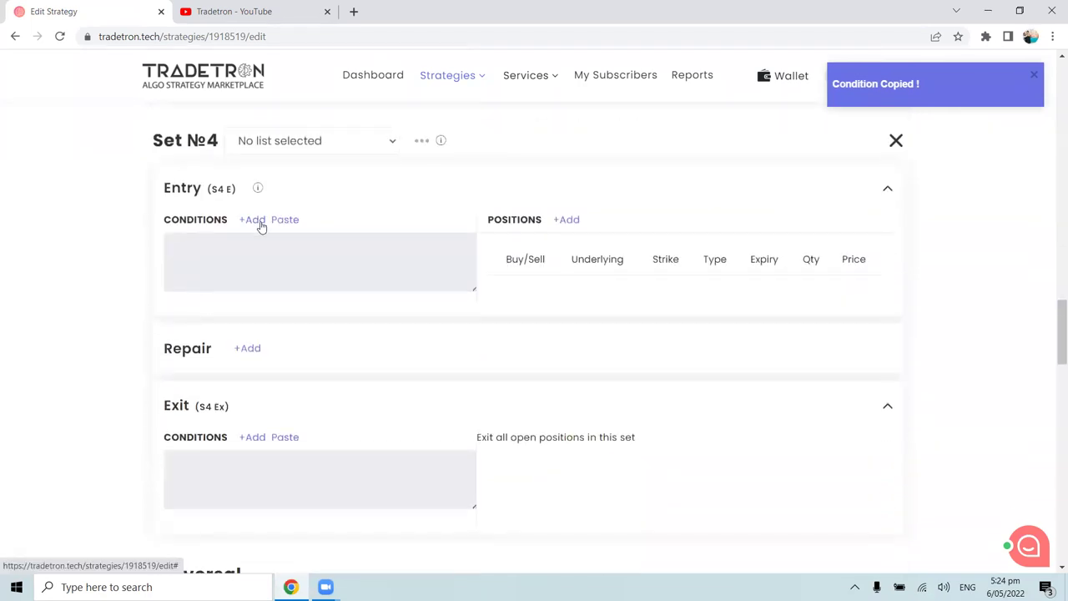
left_click(275, 221)
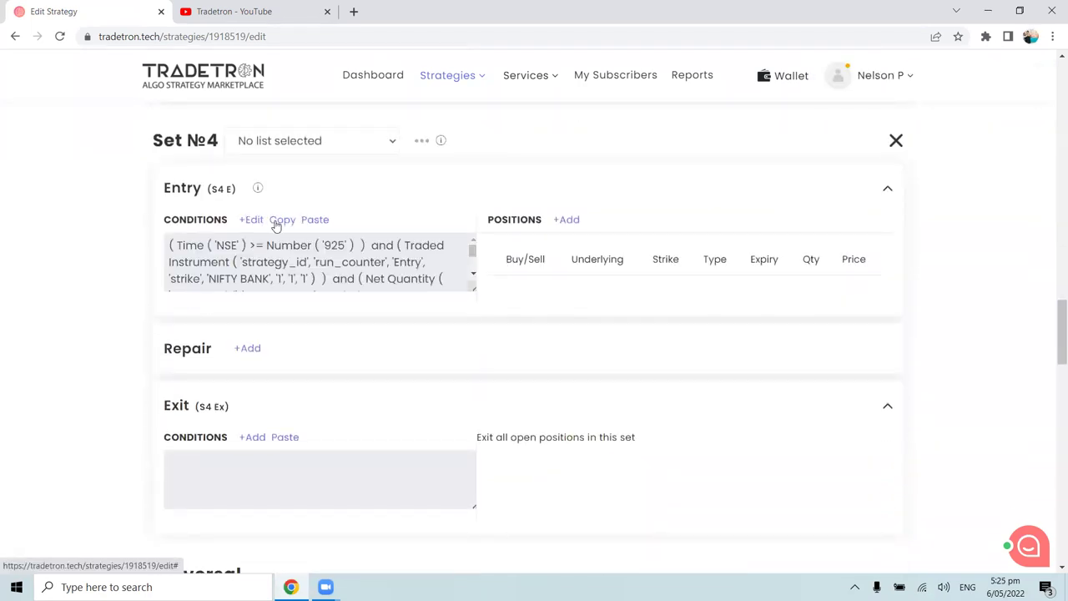
left_click(253, 220)
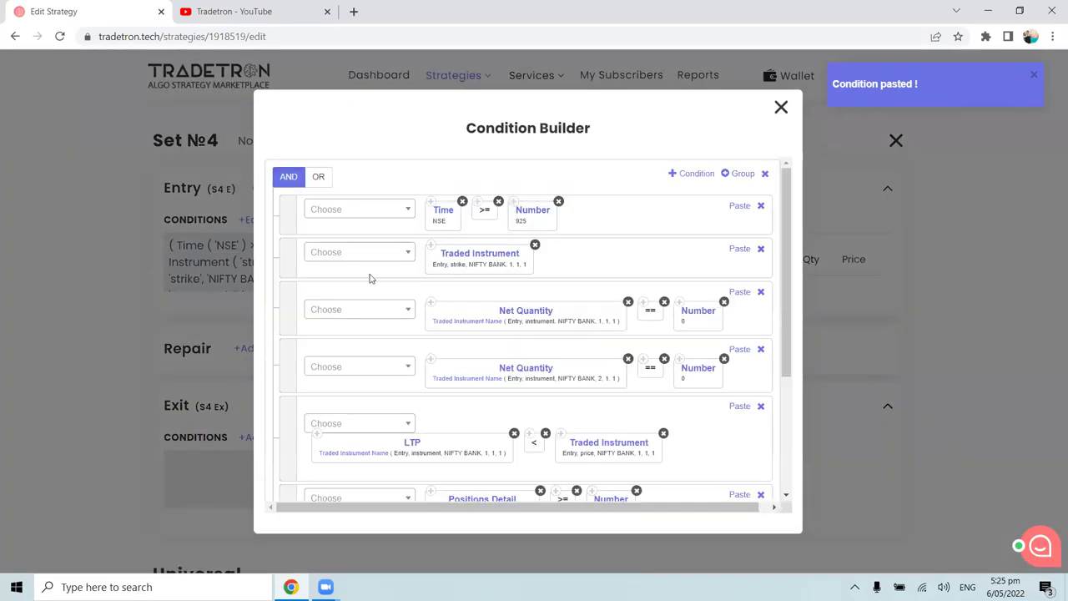
Step: Set the strike instrument and first Net Quantity references to set 3
scroll(558, 265, "down", 2)
scroll(509, 255, "up", 2)
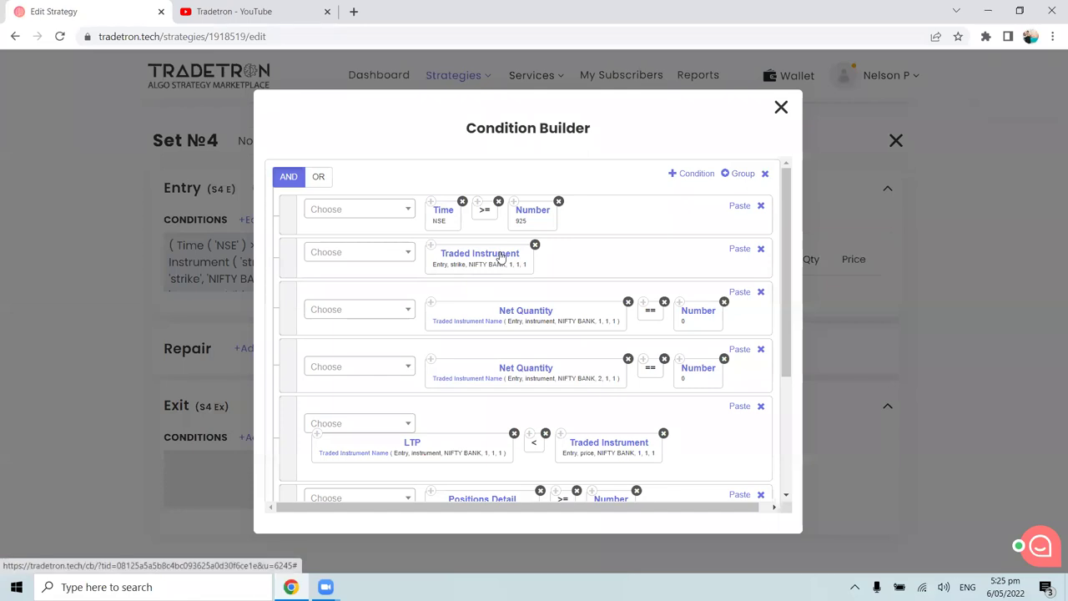
left_click(500, 258)
double_click(360, 389)
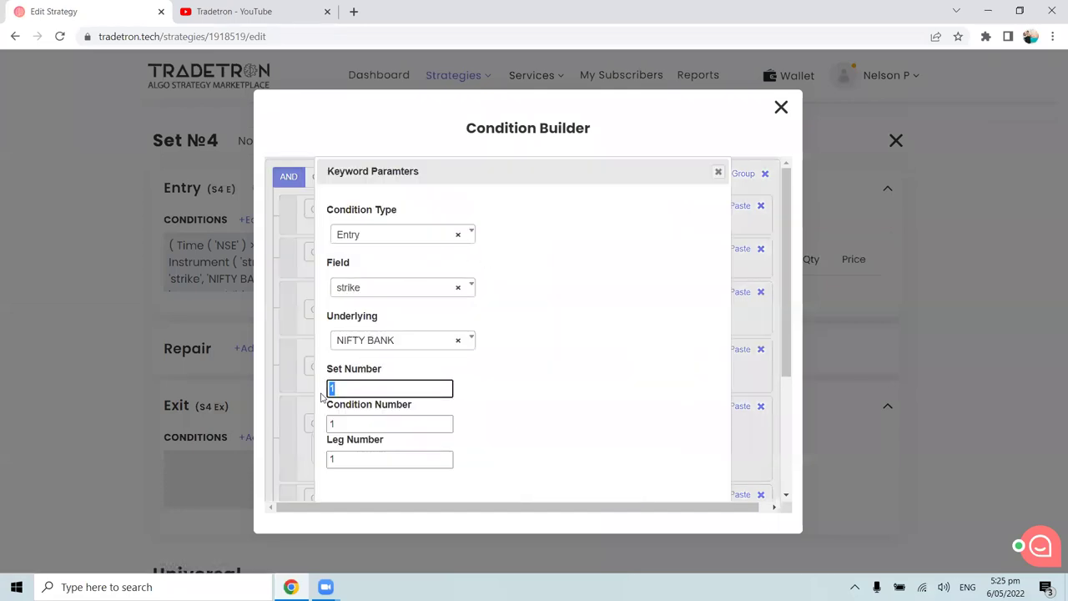
type("3")
scroll(582, 367, "down", 2)
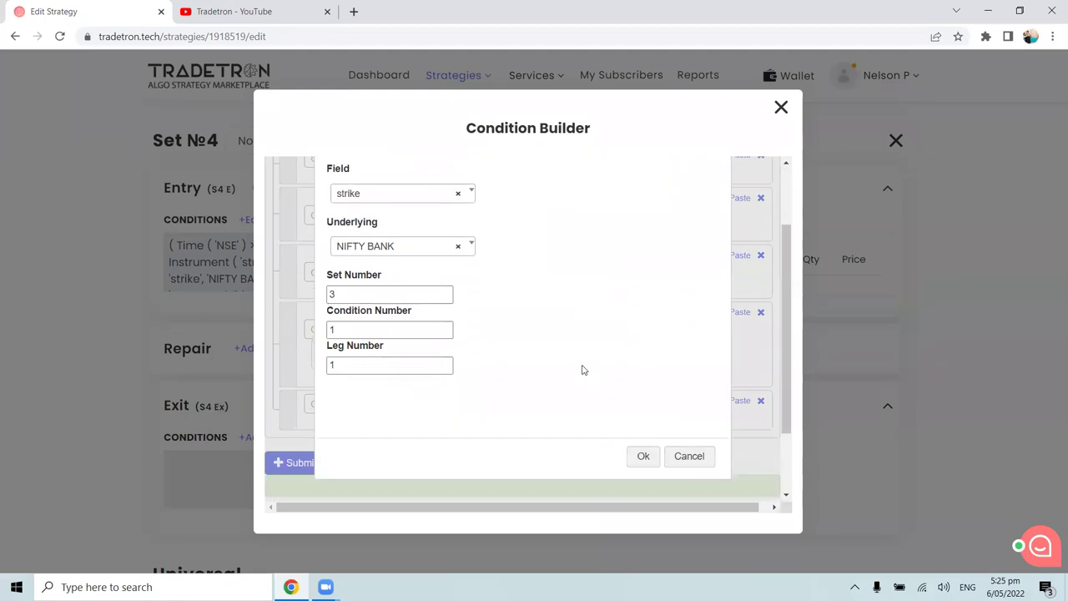
left_click(644, 413)
scroll(590, 421, "up", 4)
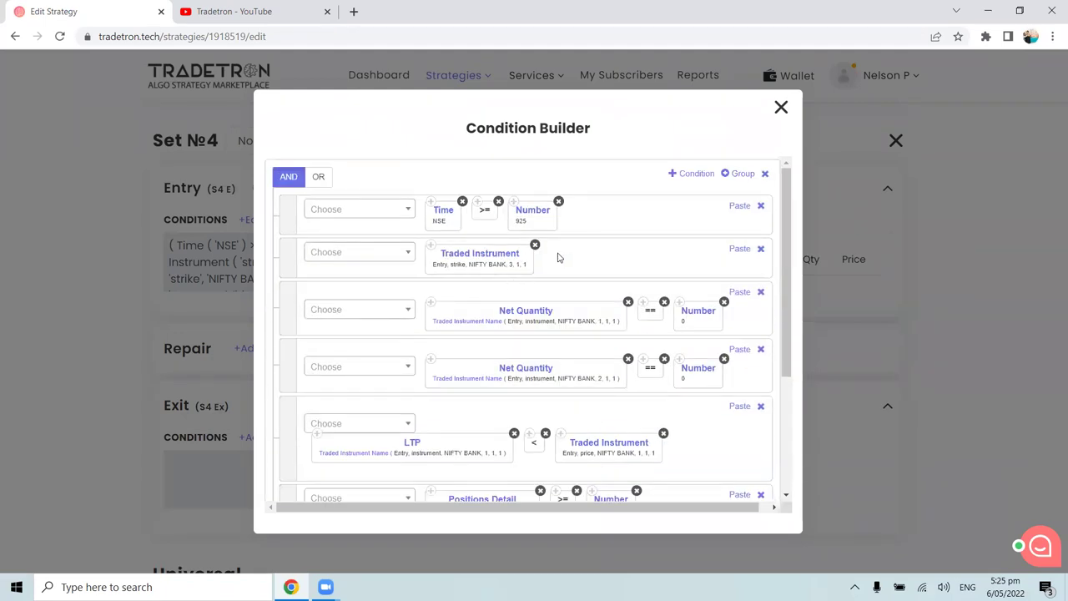
left_click(481, 326)
left_click_drag(399, 386, 330, 389)
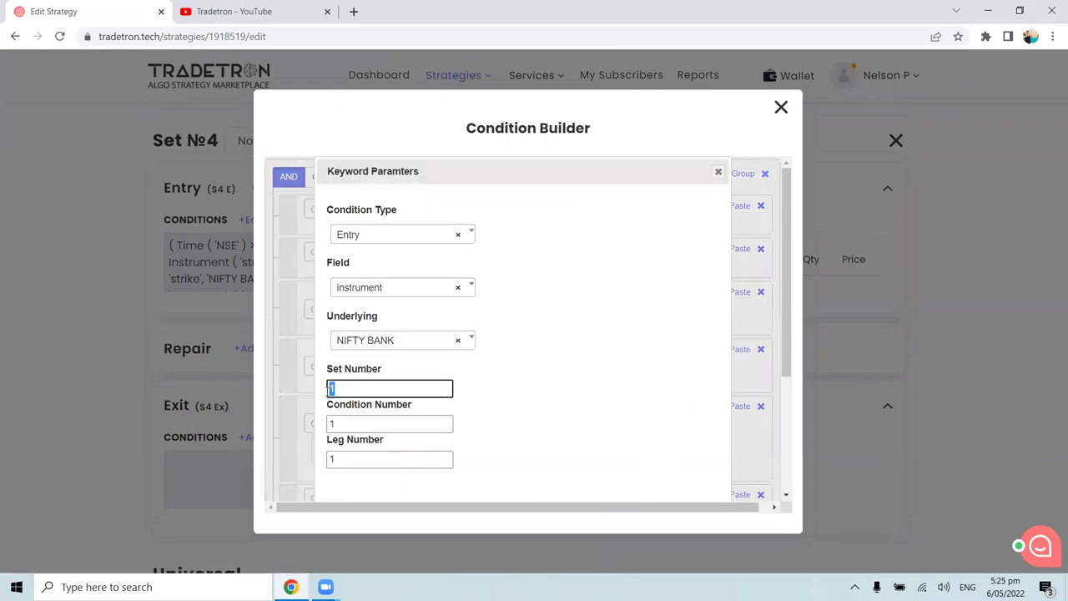
type("3")
scroll(465, 370, "down", 3)
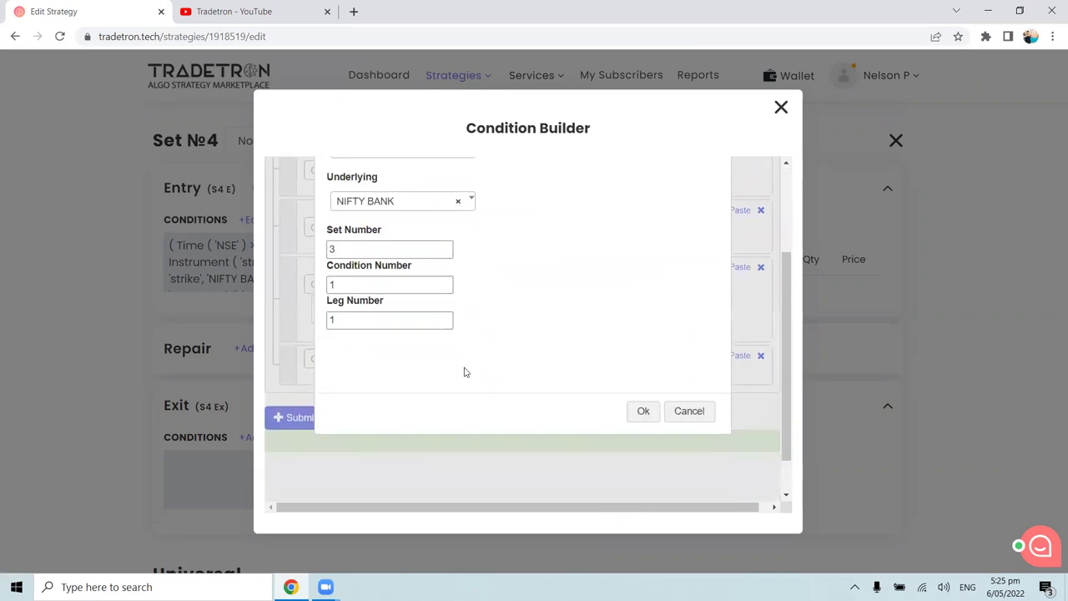
left_click(640, 410)
Step: Set the second Net Quantity and LTP instrument references to set 3
scroll(607, 376, "up", 3)
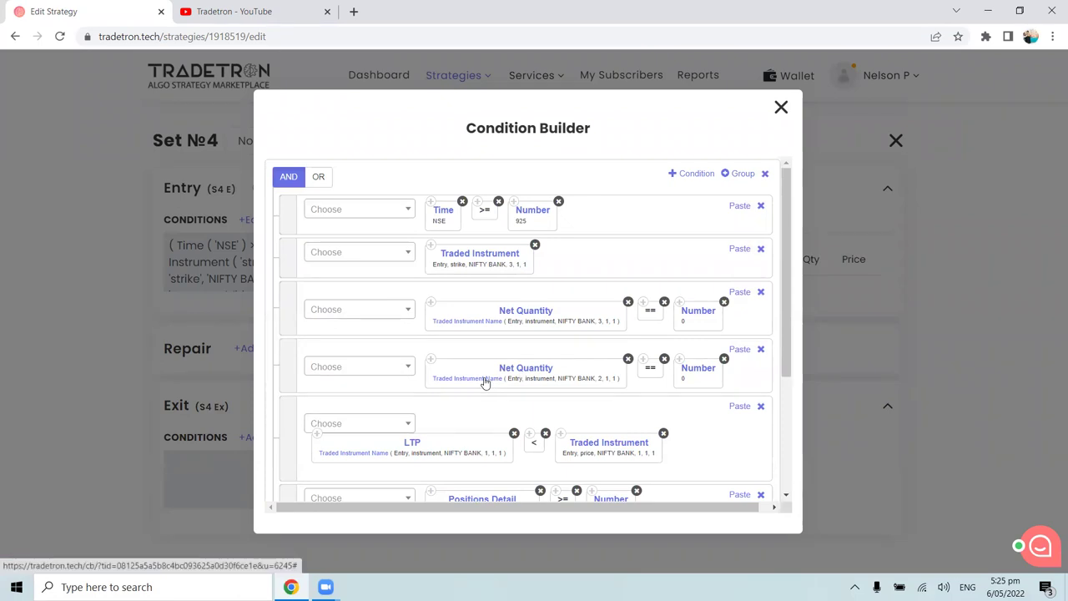
left_click(458, 379)
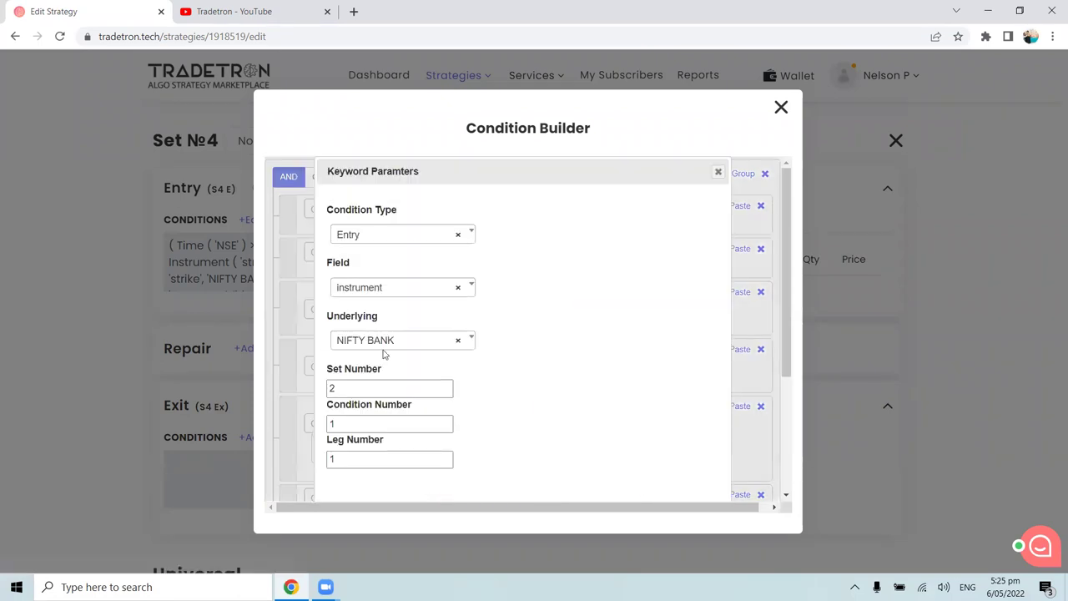
left_click_drag(354, 388, 315, 397)
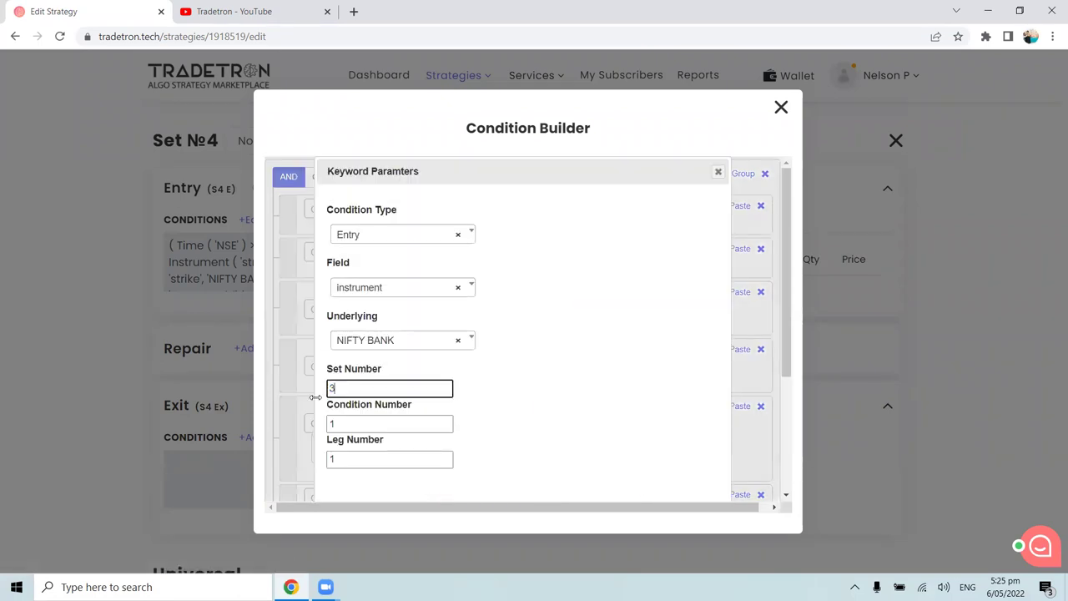
left_click(610, 353)
scroll(610, 353, "down", 3)
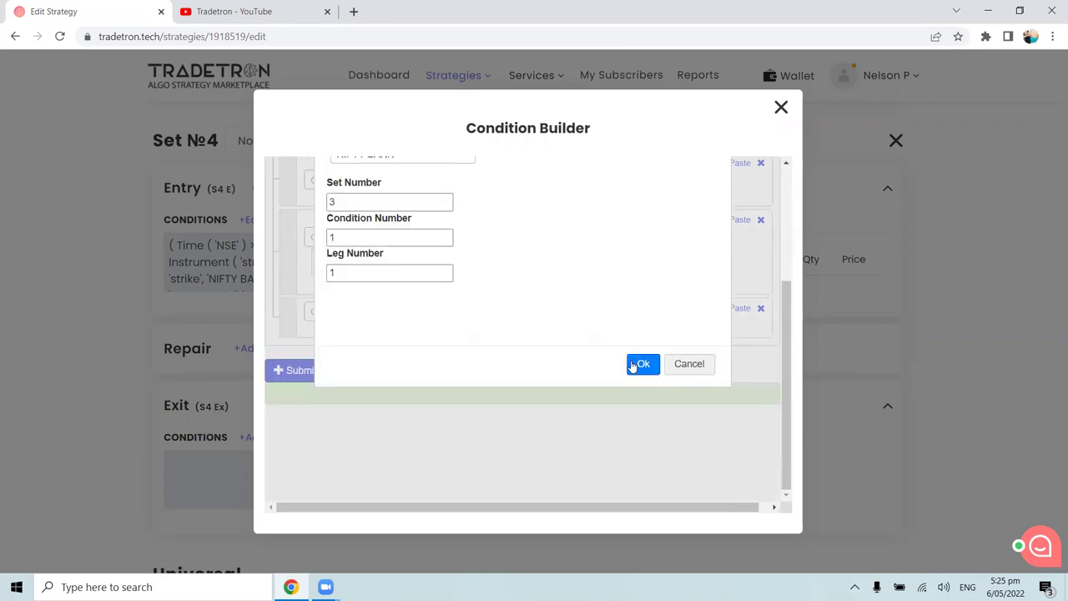
left_click(634, 365)
scroll(632, 366, "up", 1)
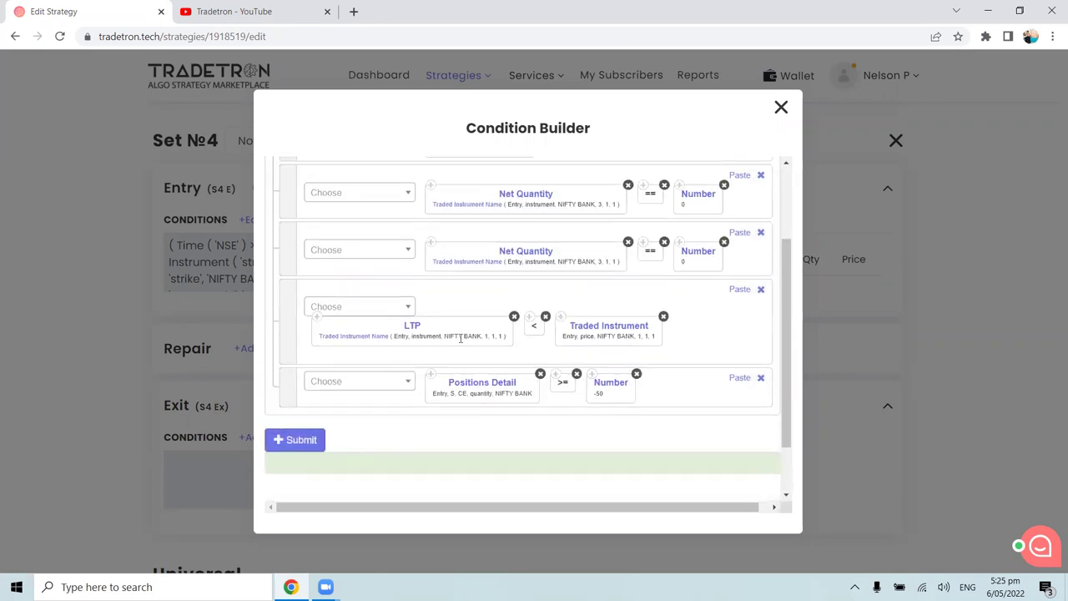
scroll(477, 335, "up", 1)
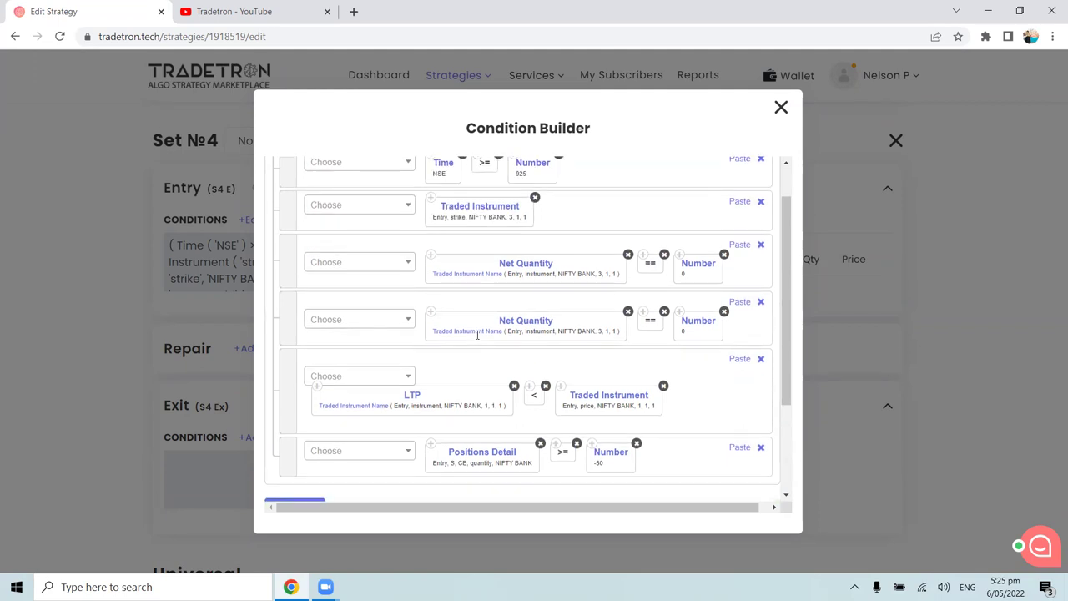
left_click(366, 413)
left_click_drag(359, 388, 321, 395)
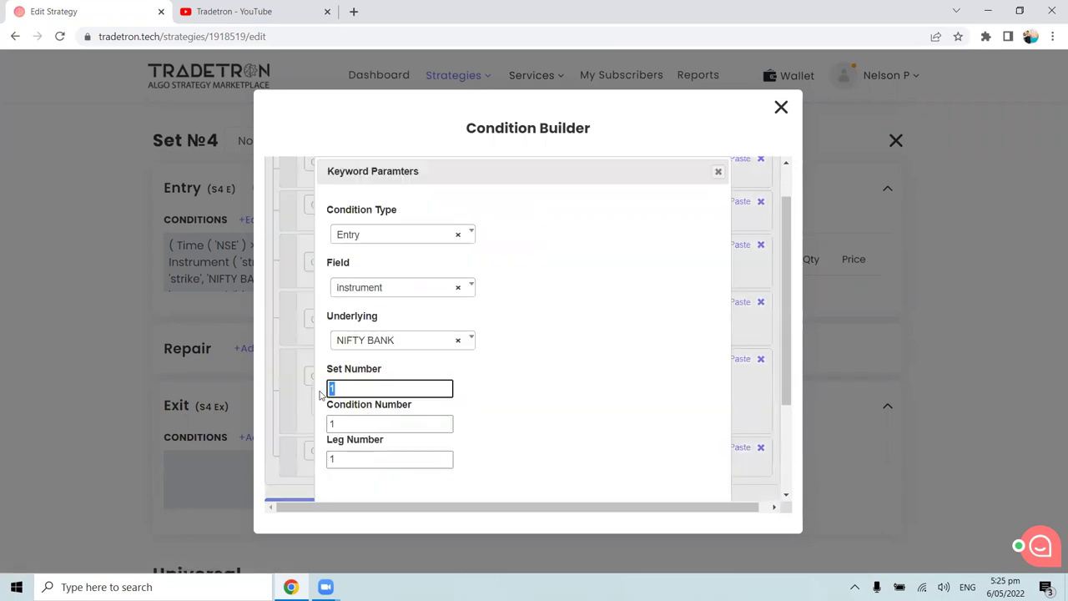
scroll(504, 391, "down", 2)
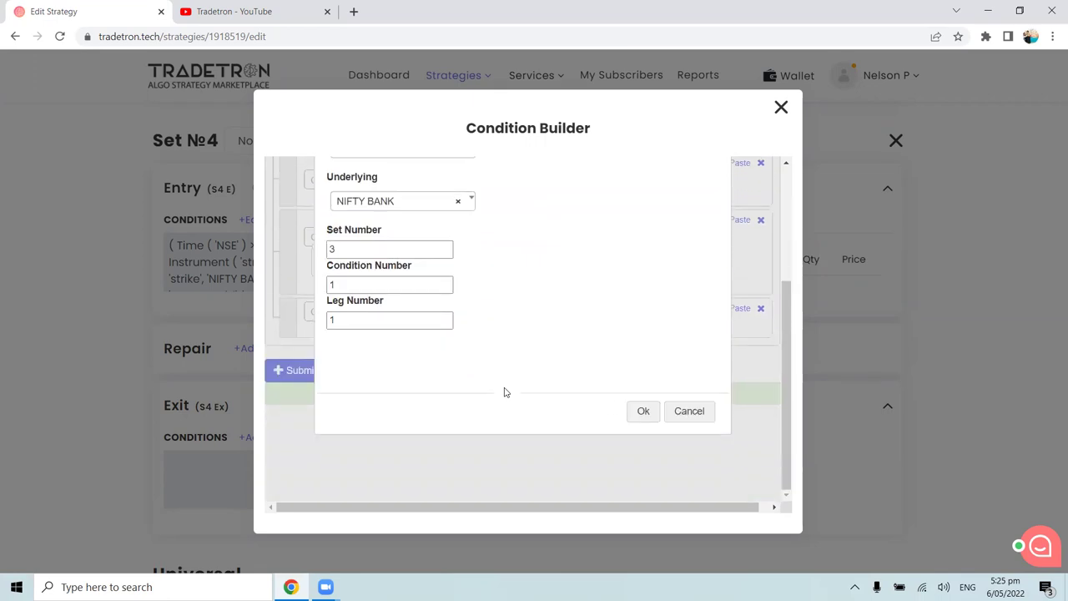
left_click(636, 411)
Step: Point the price Traded Instrument reference at set 3
scroll(501, 363, "up", 3)
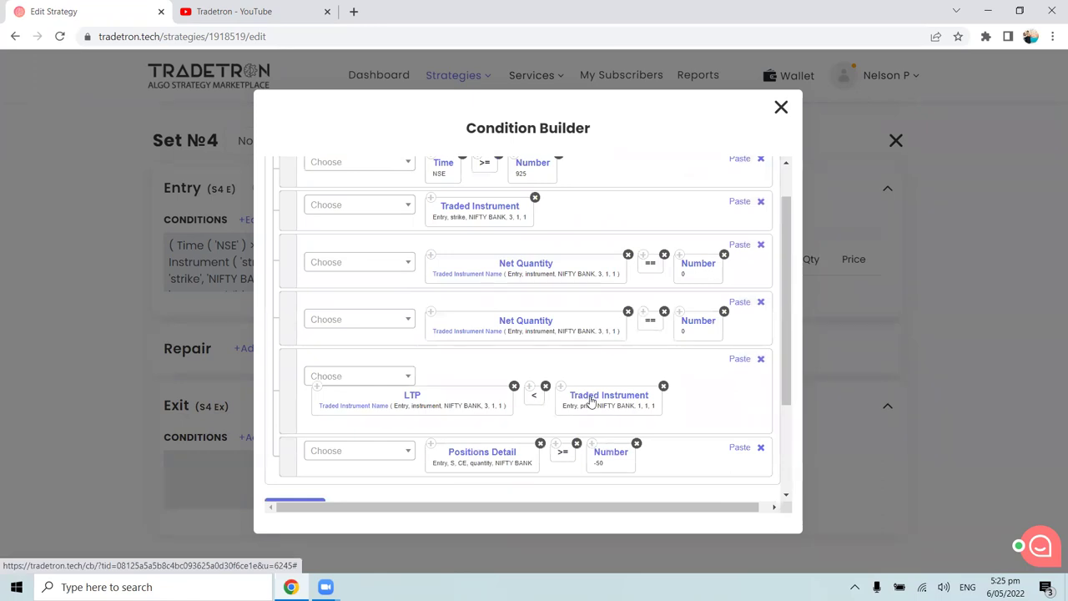
left_click(591, 401)
left_click_drag(373, 389, 306, 392)
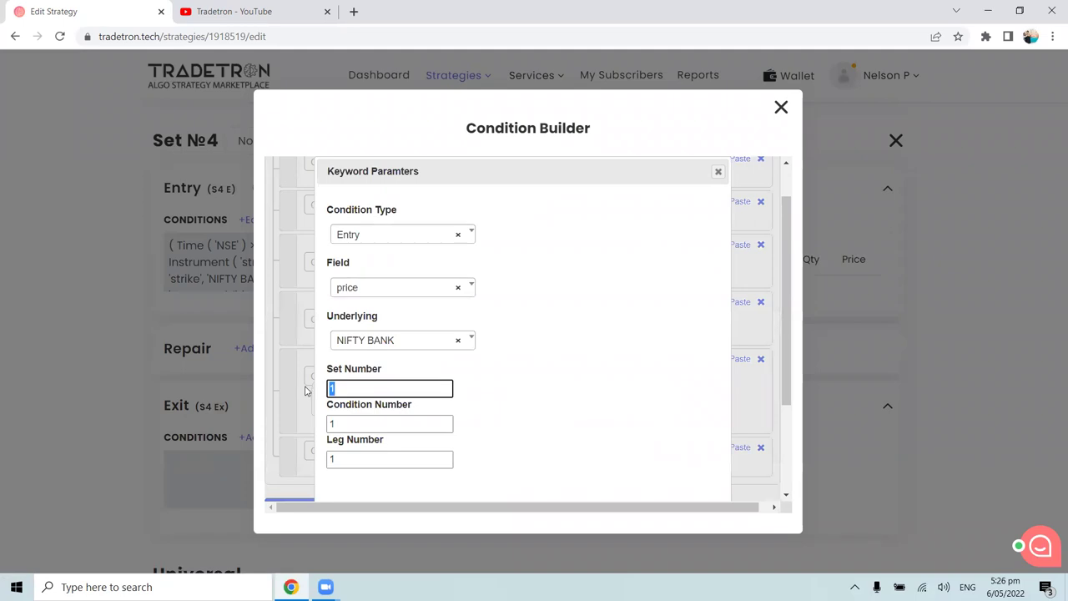
type("3")
scroll(549, 409, "down", 3)
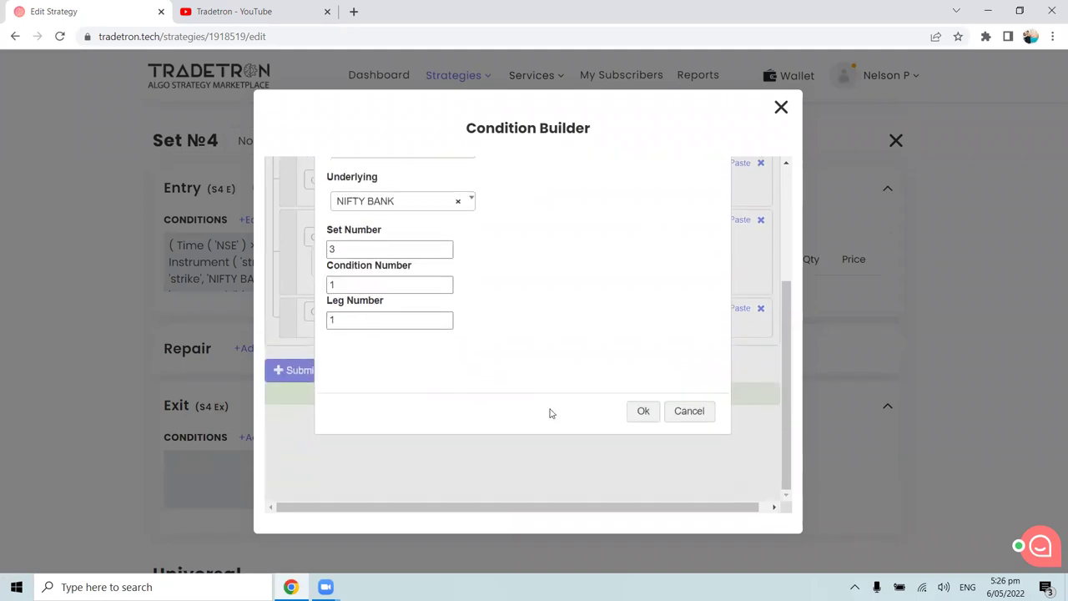
left_click(636, 413)
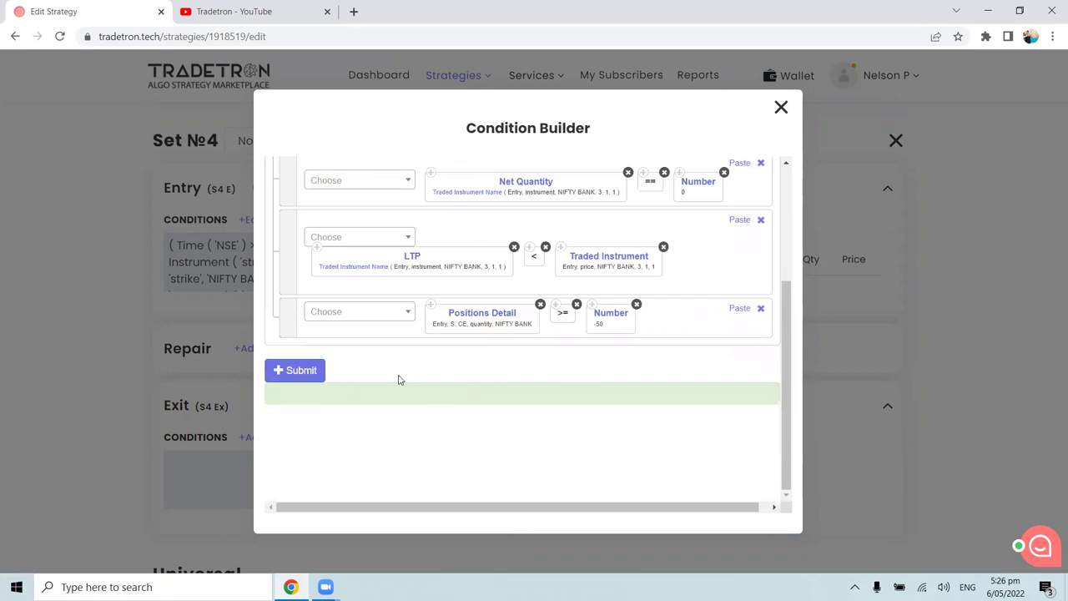
scroll(469, 336, "up", 1)
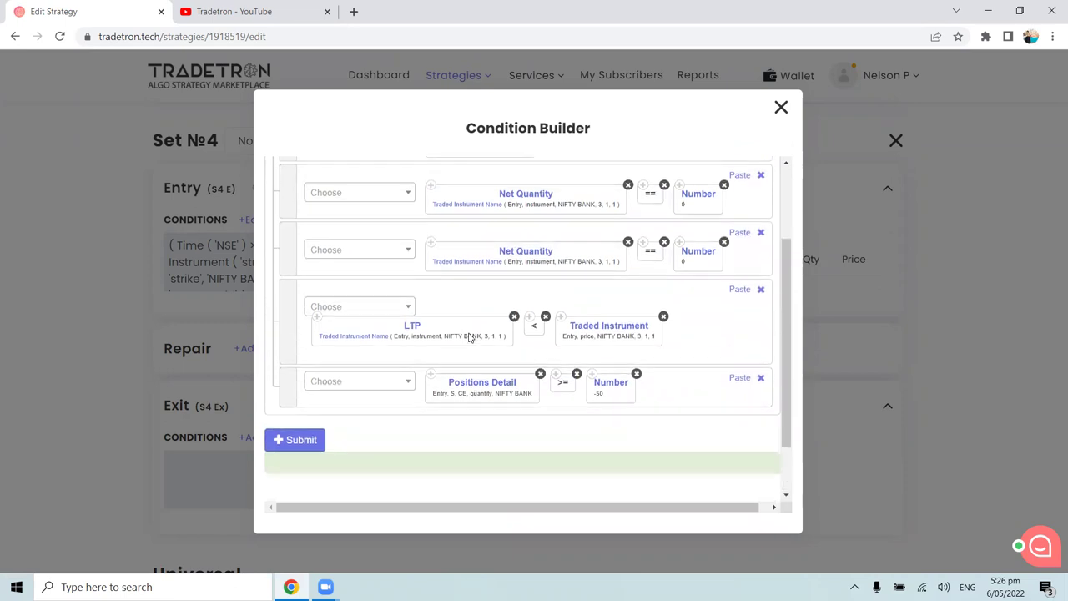
Step: Change the Positions Detail instrument type from CE to PE and compile the conditions
left_click(484, 388)
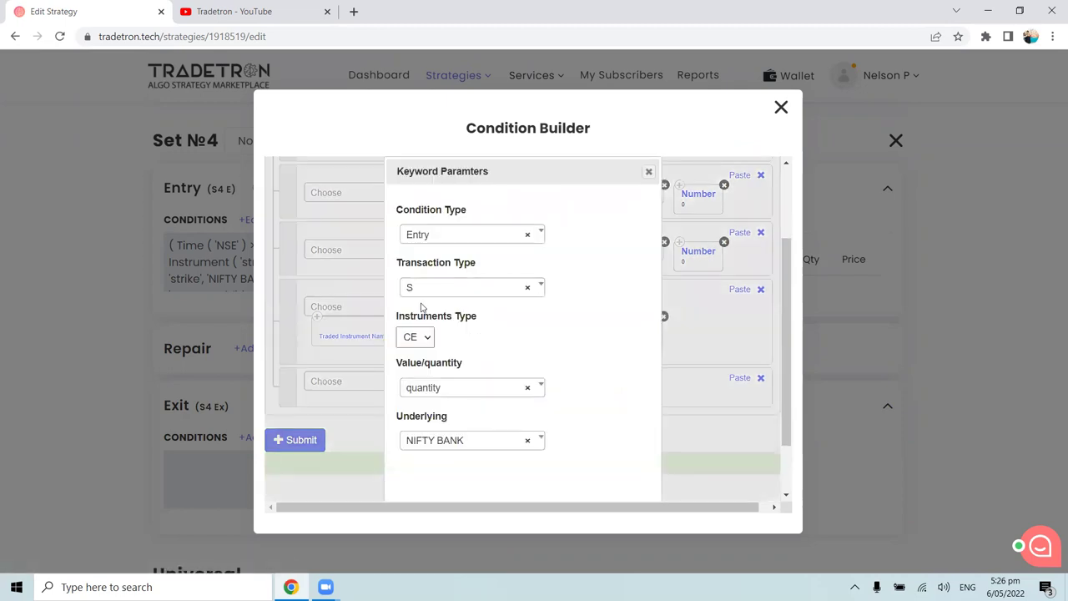
scroll(482, 321, "down", 1)
left_click(421, 266)
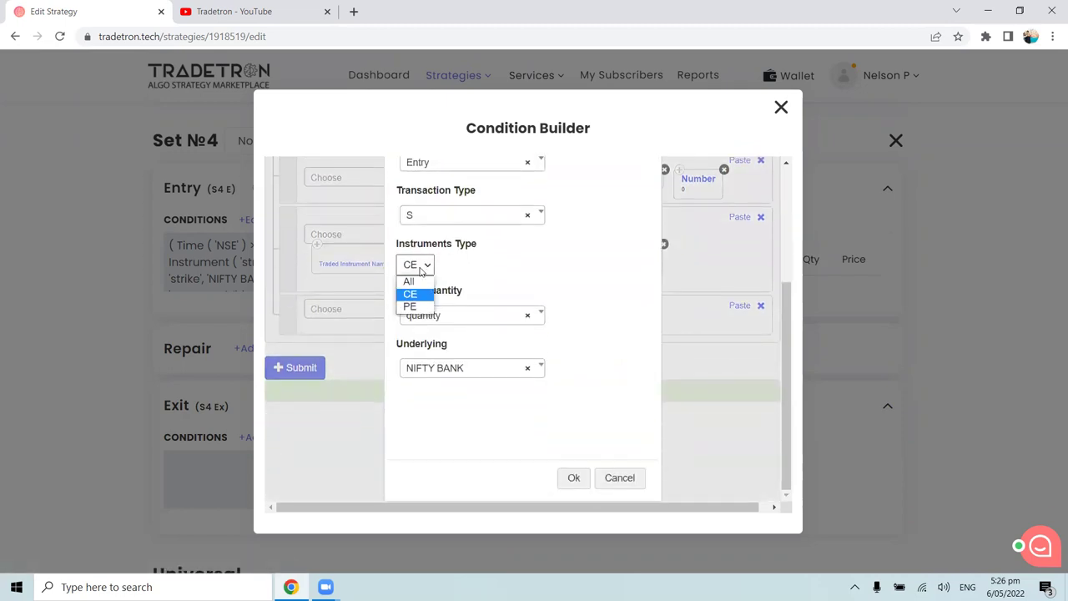
left_click(415, 306)
scroll(479, 267, "up", 1)
scroll(517, 326, "down", 2)
left_click(574, 477)
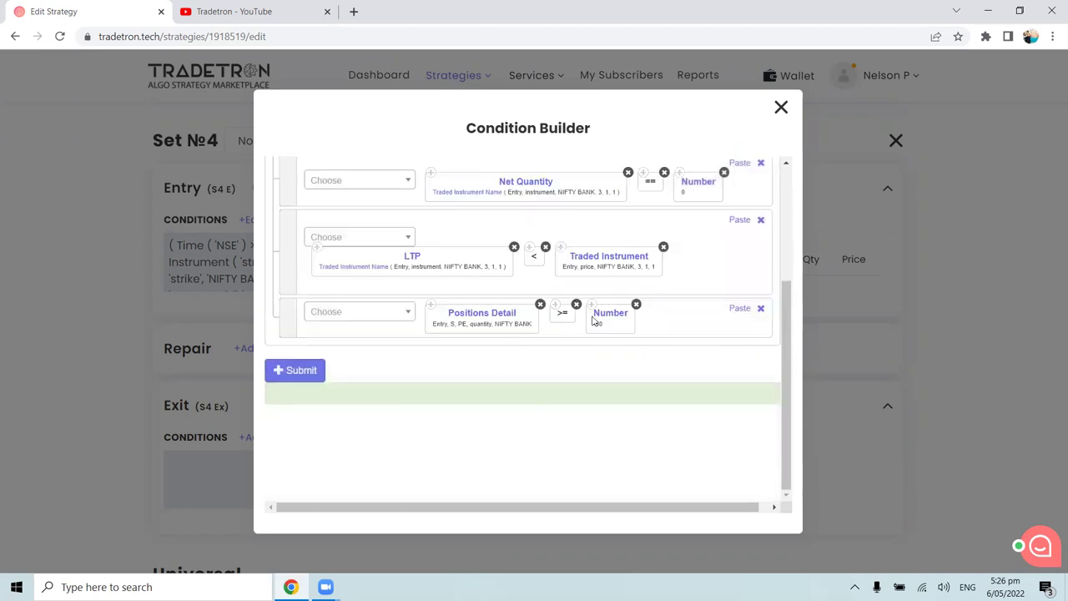
scroll(595, 334, "up", 2)
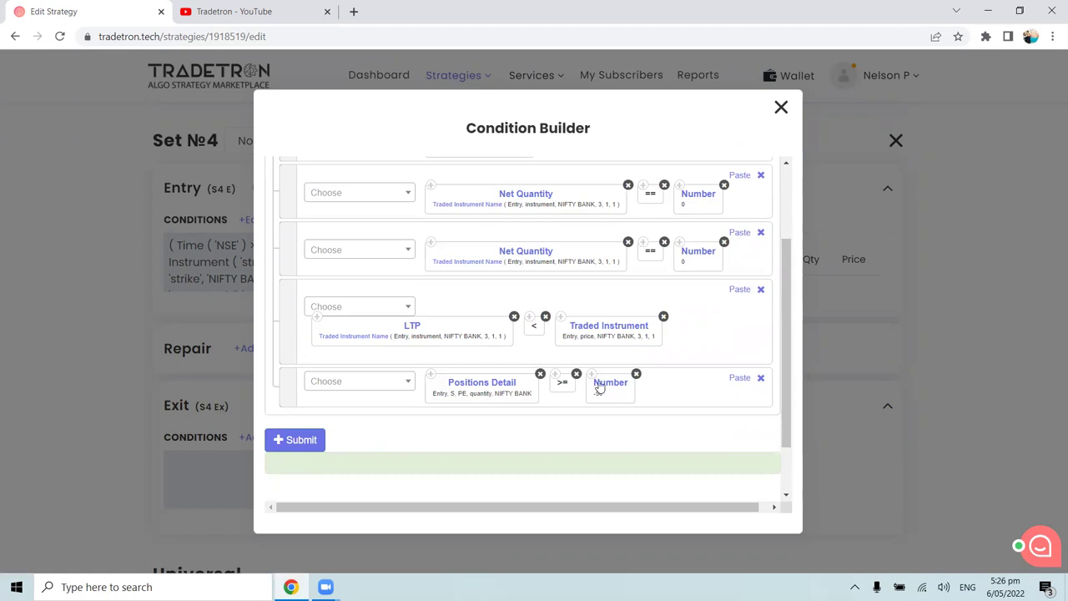
scroll(607, 384, "up", 2)
scroll(607, 384, "down", 2)
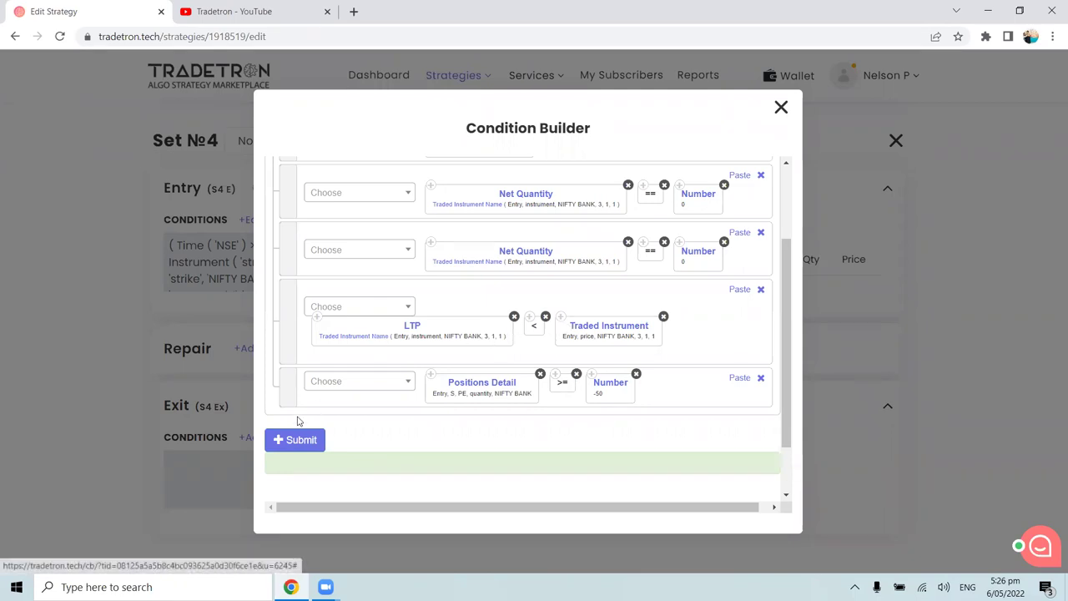
left_click(303, 443)
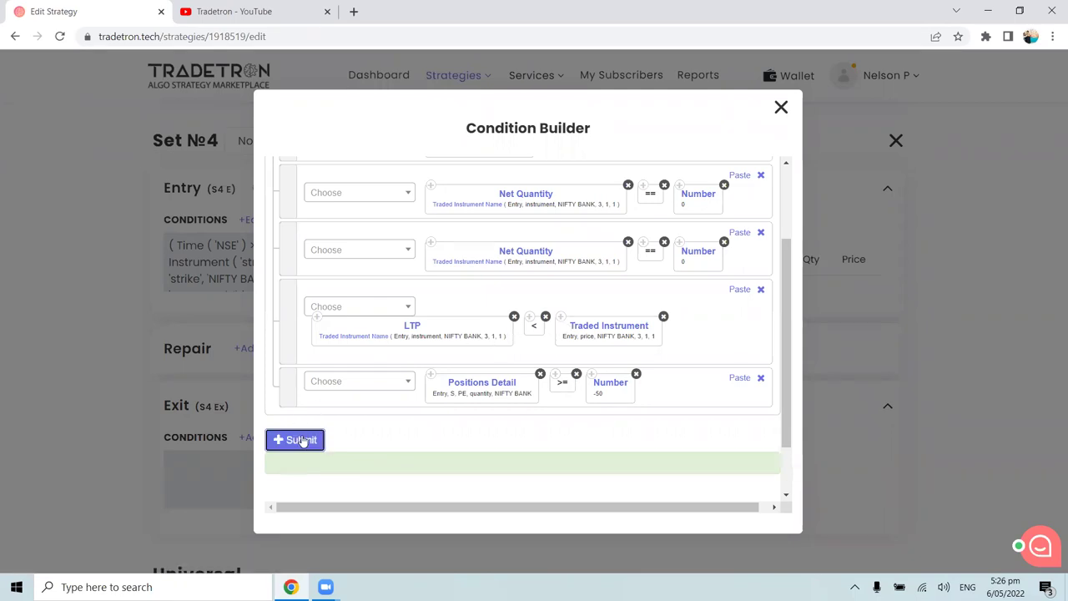
Step: Close the Condition Builder and begin adding a new position to Set №4's entry
left_click(780, 107)
scroll(363, 330, "up", 1)
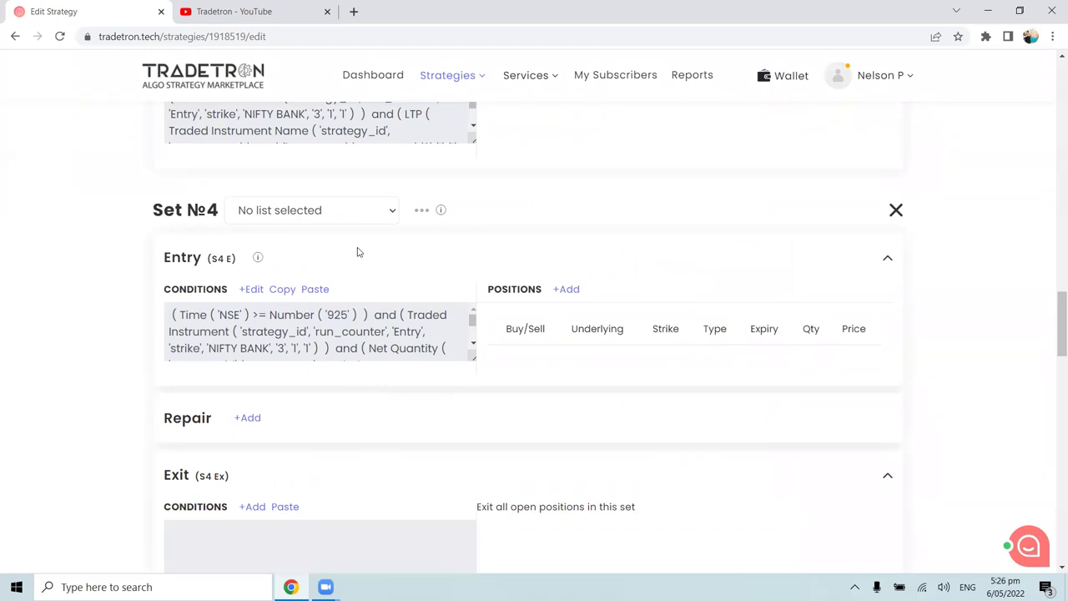
scroll(380, 269, "up", 1)
scroll(380, 269, "up", 1)
scroll(500, 280, "down", 2)
left_click(566, 289)
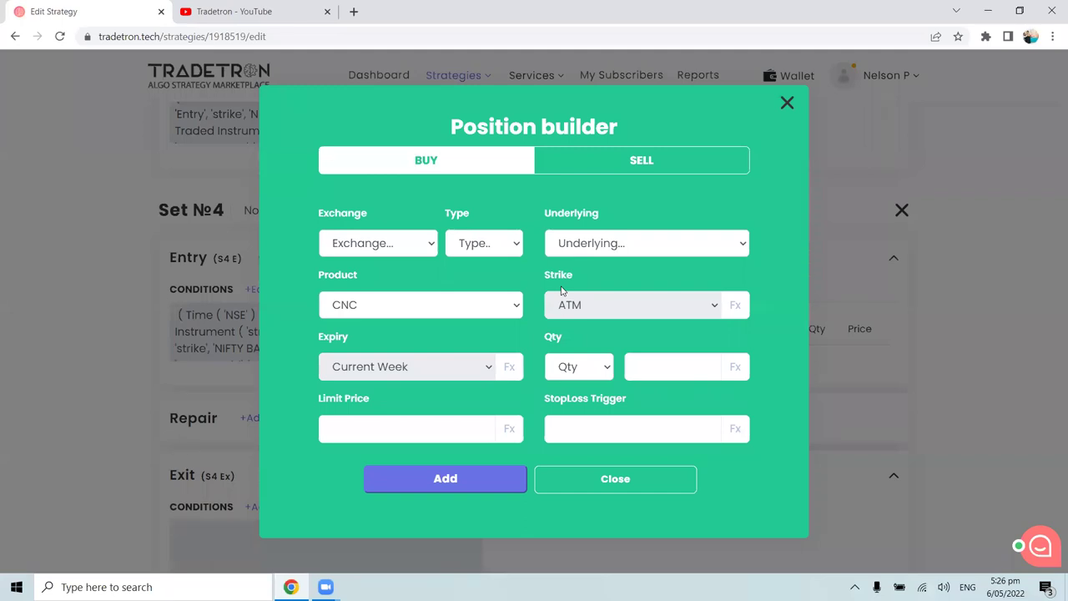
Step: Make the Set №4 position a SELL of NFO puts on NIFTY BANK
left_click(671, 164)
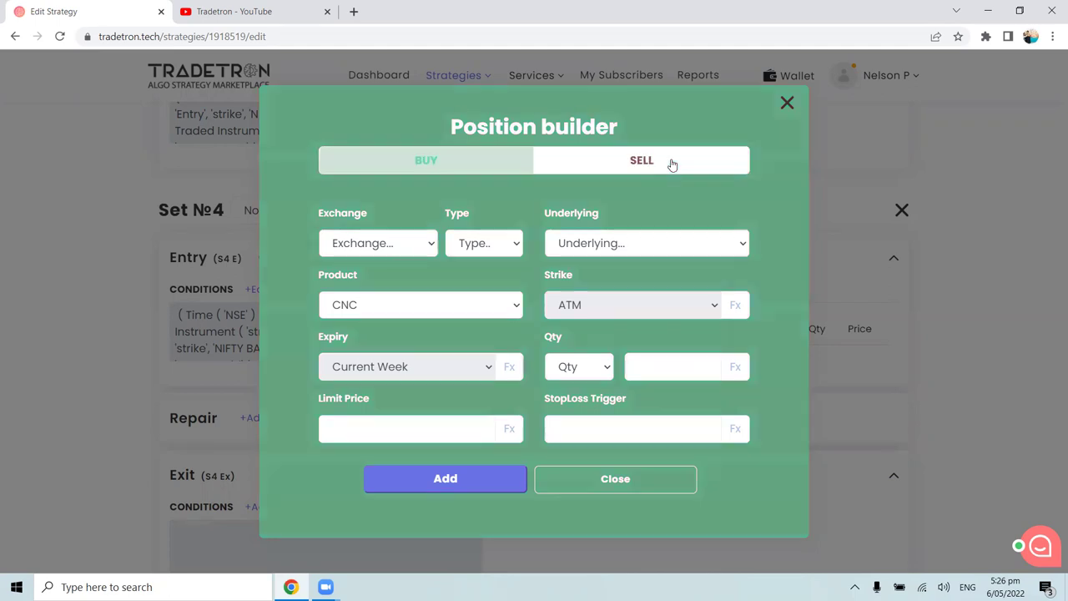
left_click(376, 247)
left_click(373, 316)
left_click(464, 247)
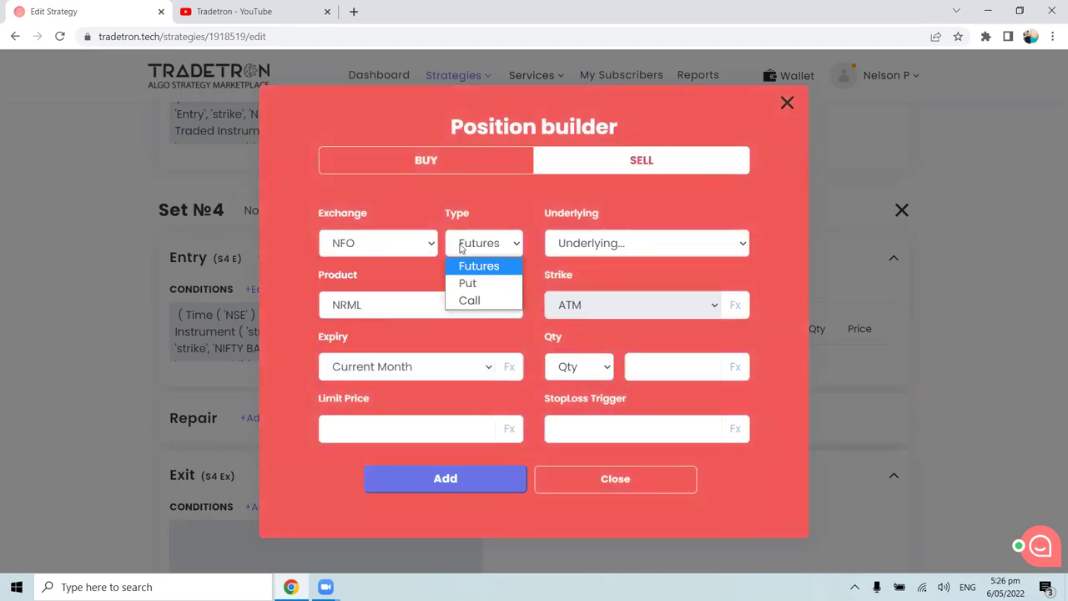
left_click(480, 291)
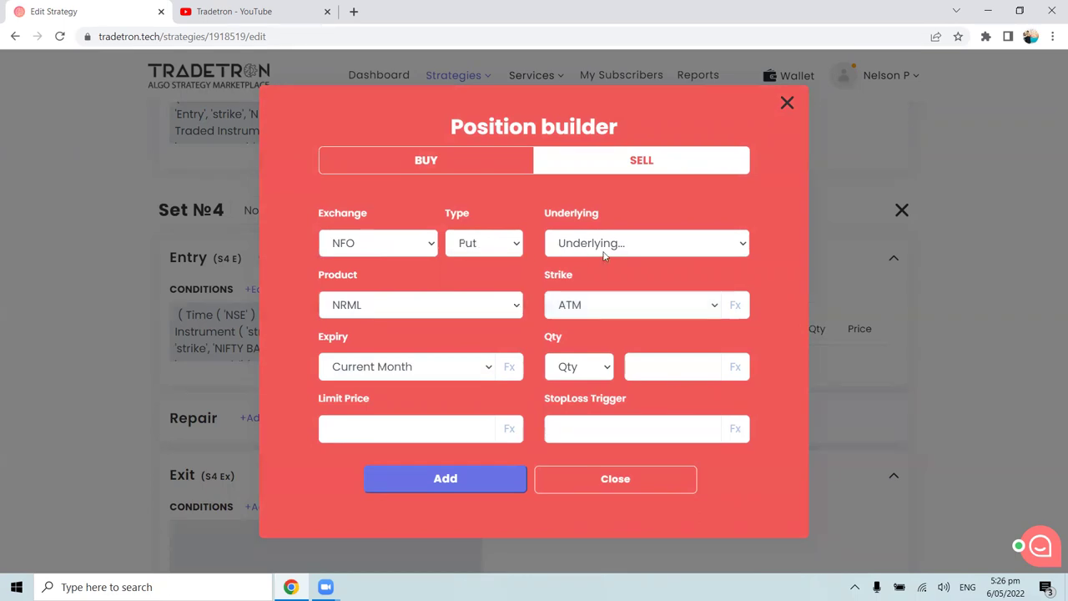
left_click(604, 251)
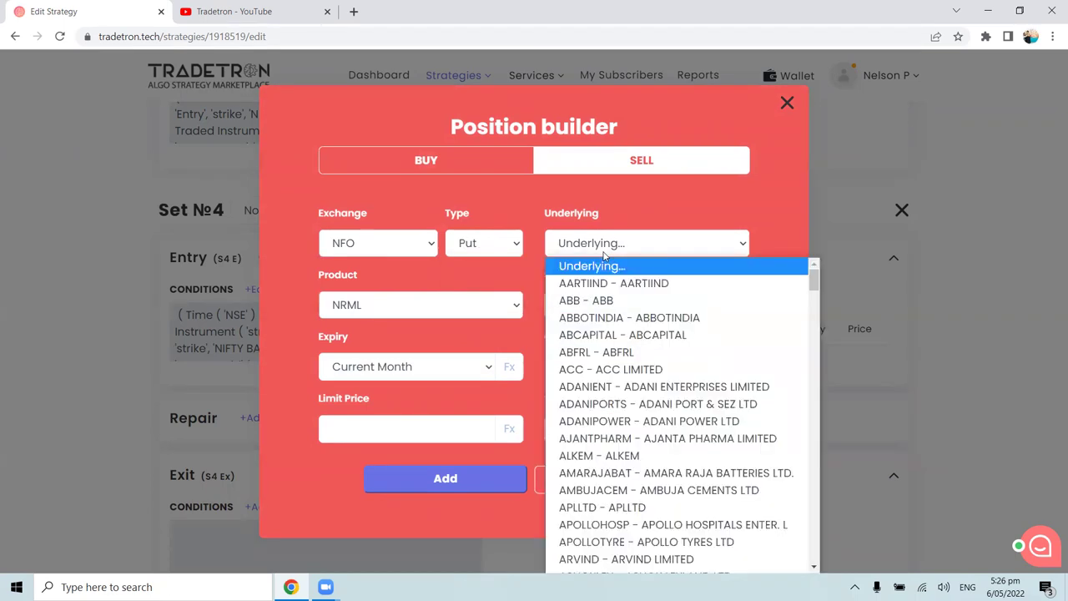
type("nifty")
key("Down")
key("Return")
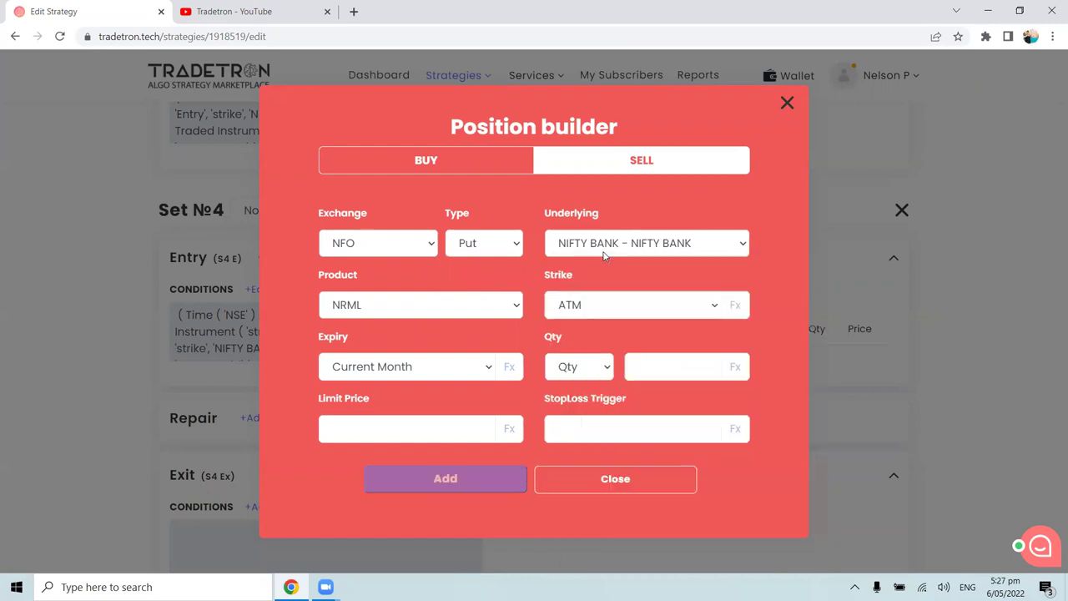
Step: Set the product to MIS and switch the strike to a formula (Fx) in the Formula Builder
left_click(466, 301)
left_click(436, 341)
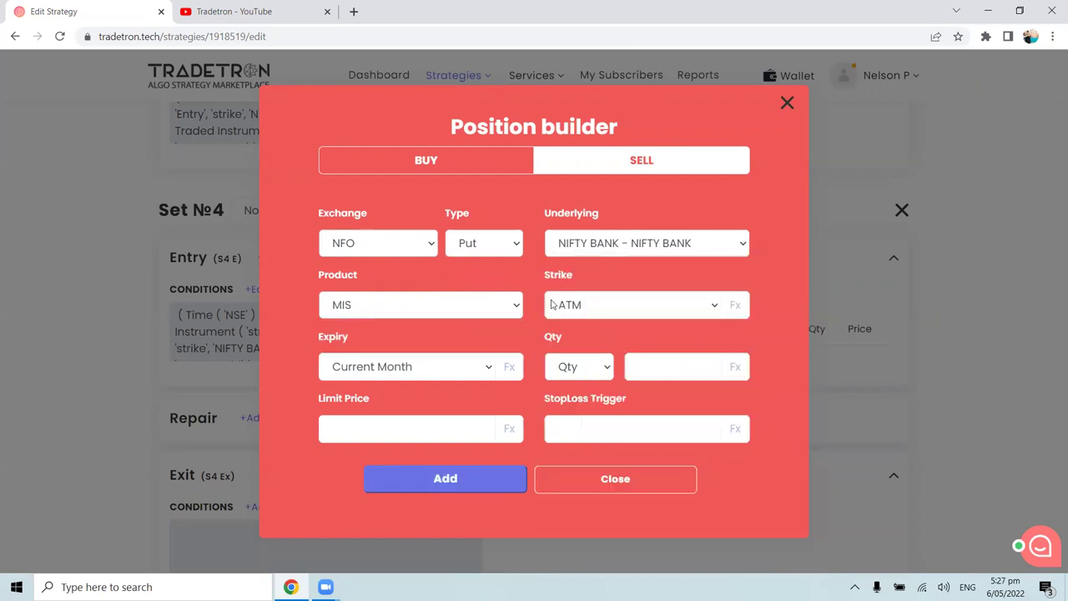
left_click(584, 300)
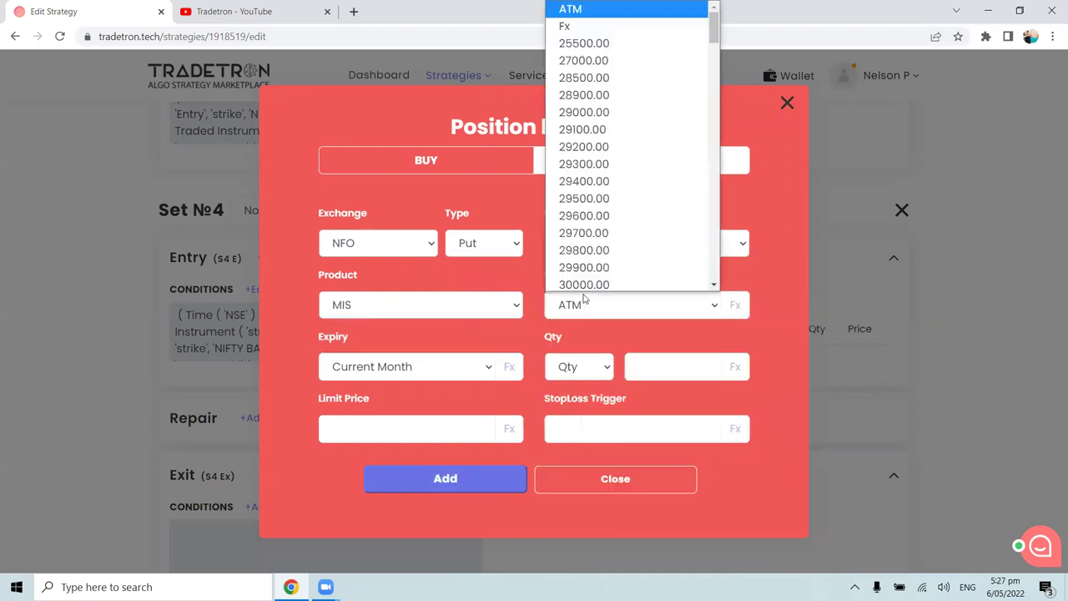
left_click(599, 31)
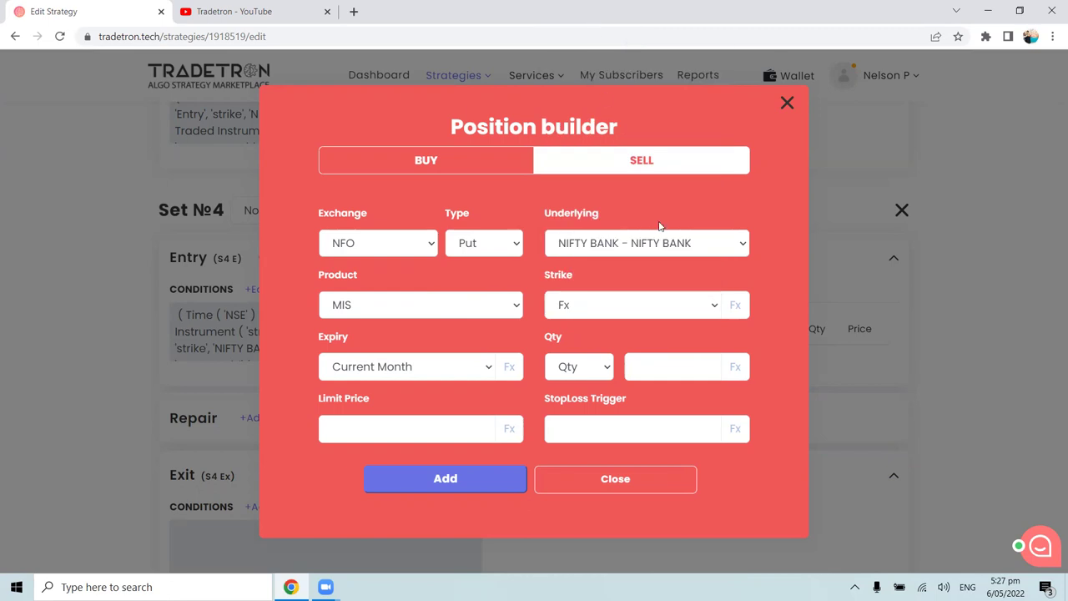
left_click(734, 307)
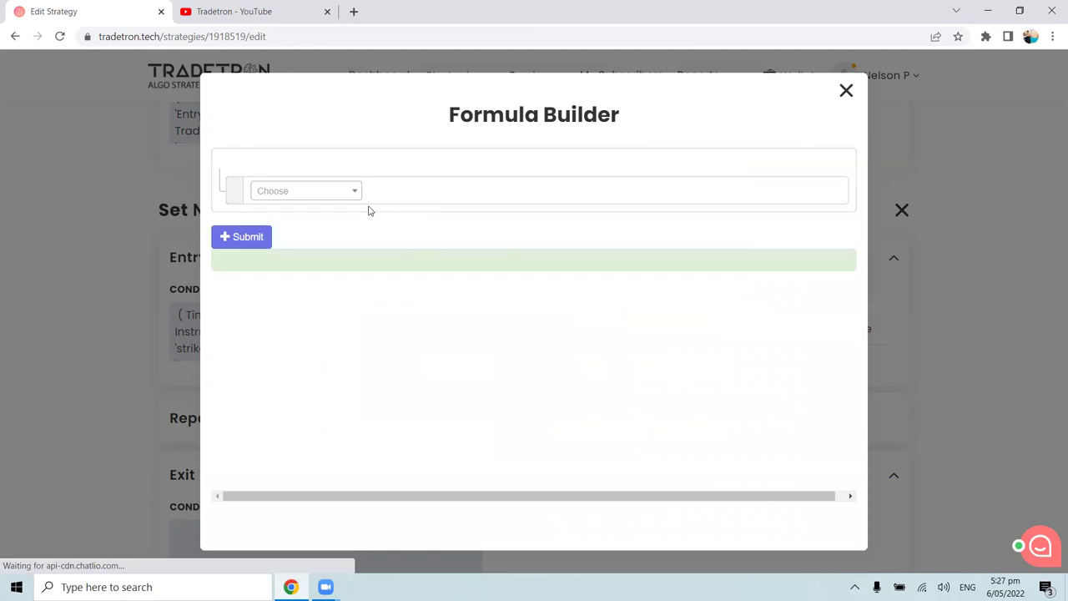
Step: Add a Traded Instrument formula with field strike and underlying NIFTY BANK
left_click(344, 202)
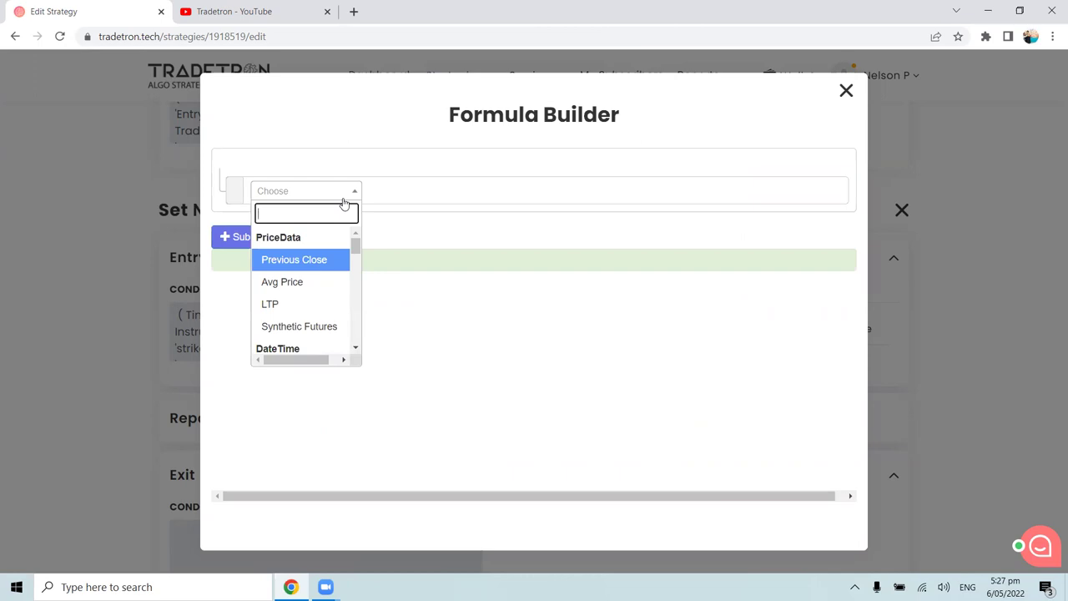
type("Traded")
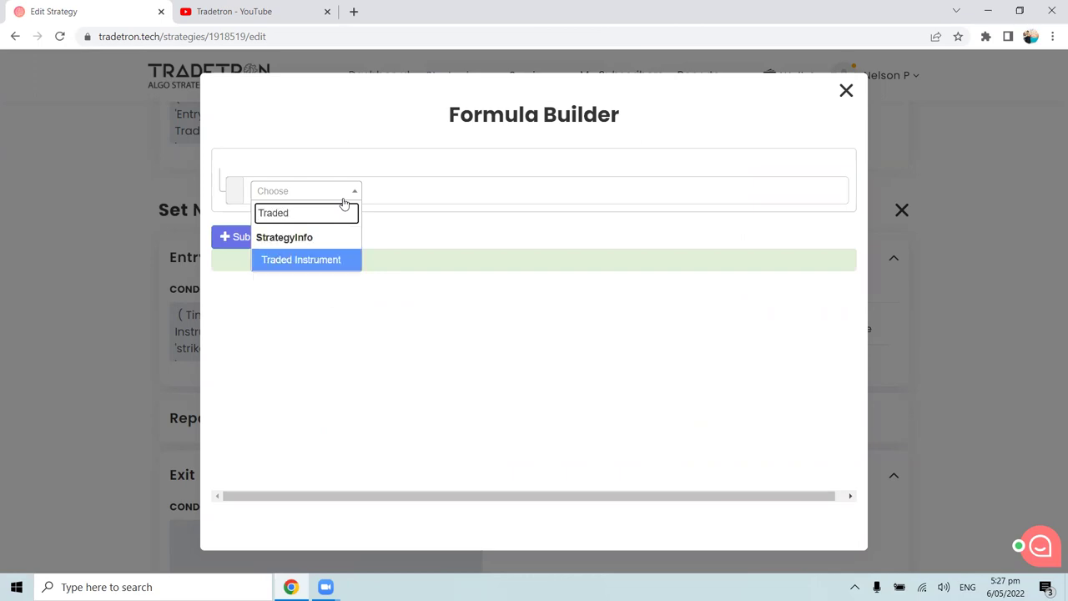
left_click(329, 258)
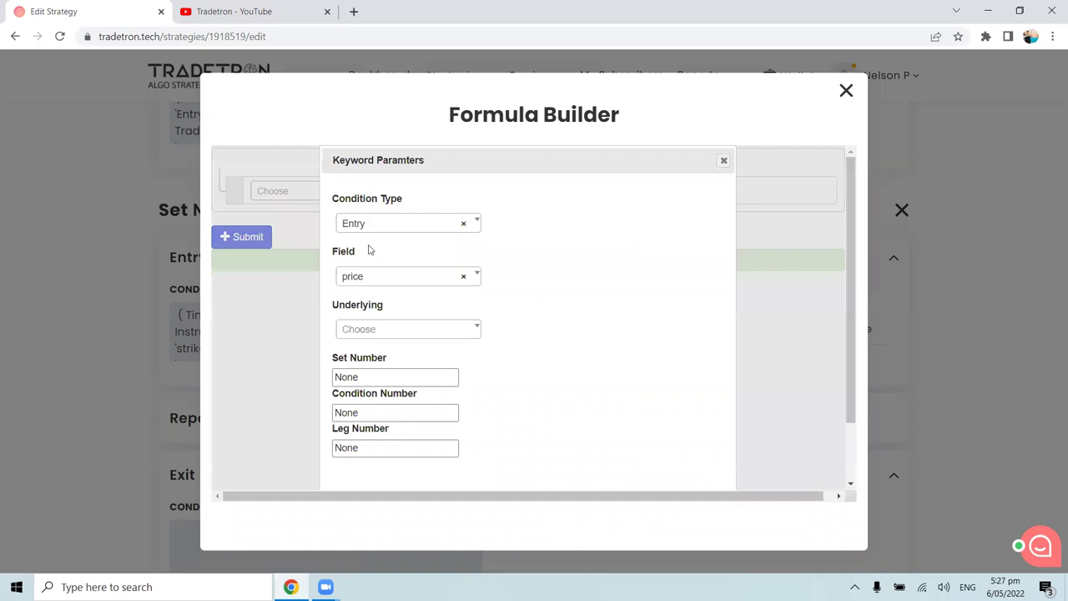
left_click(369, 279)
left_click(367, 346)
left_click(367, 330)
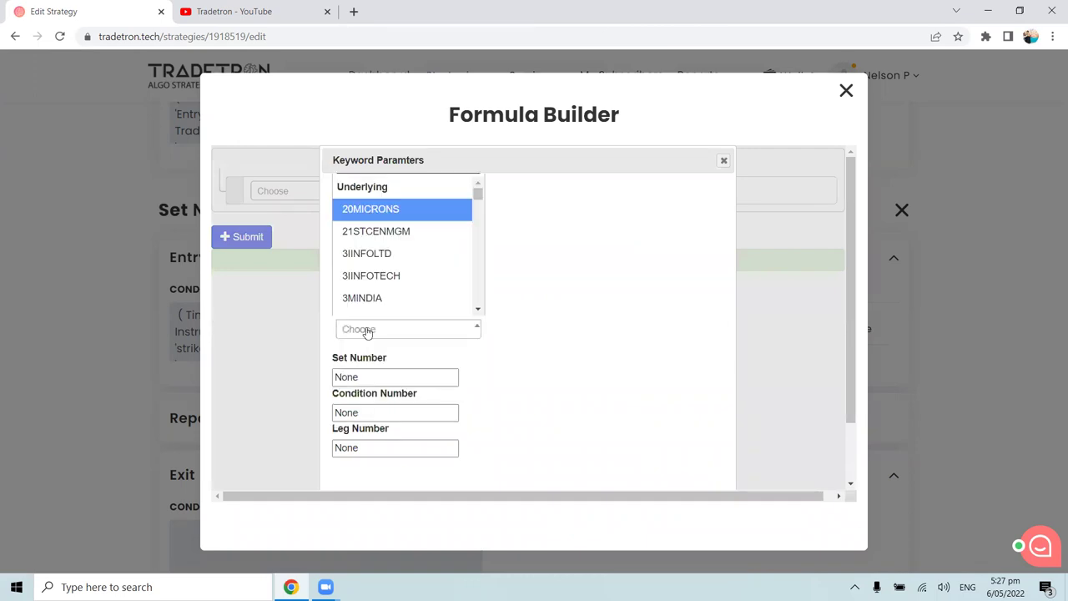
type("nift")
left_click(388, 311)
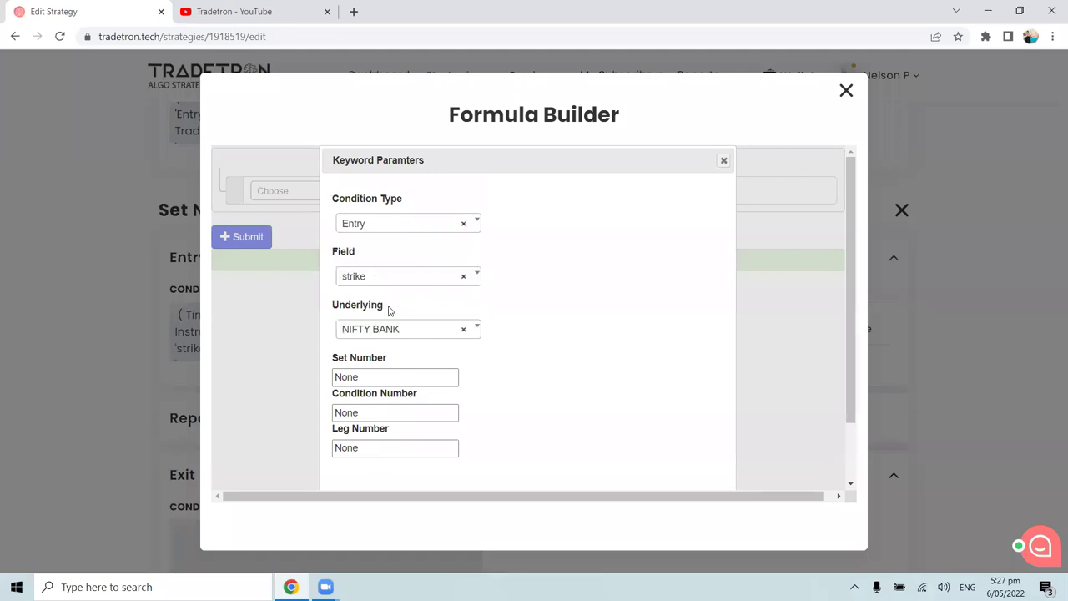
Step: Point it at set 3, condition 1, leg 1, then generate the strike formula
double_click(337, 377)
type("3")
double_click(367, 413)
type("1")
double_click(356, 449)
type("1")
scroll(496, 431, "down", 2)
left_click(649, 467)
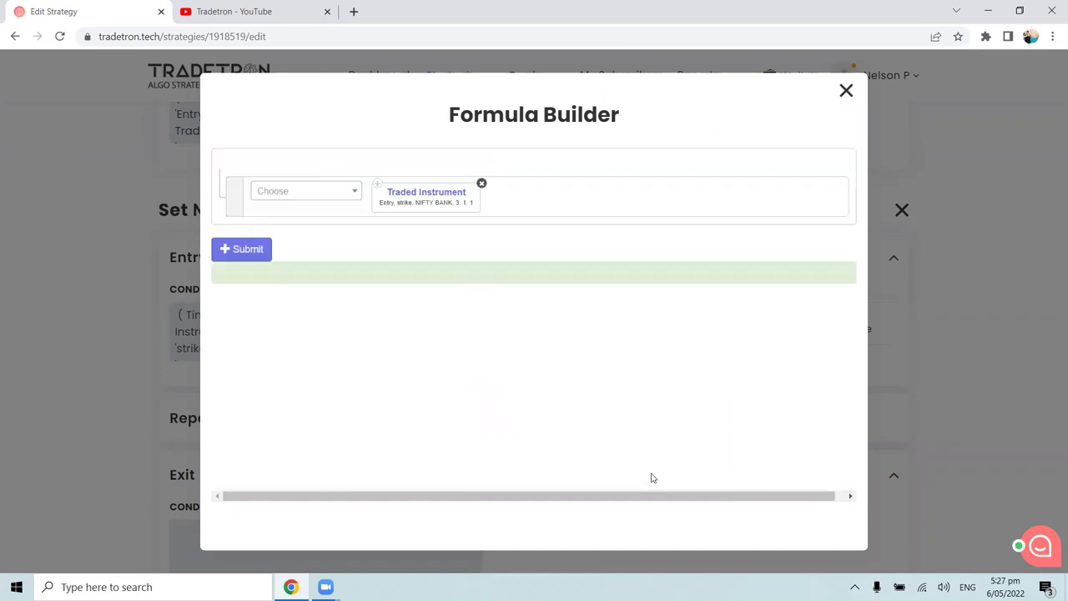
left_click(247, 250)
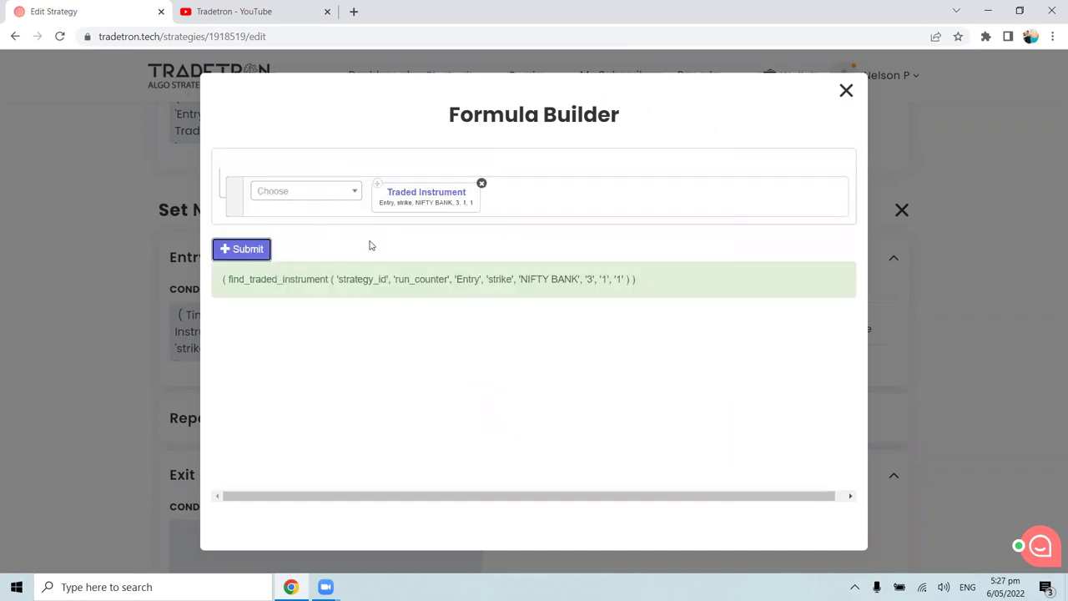
left_click(845, 91)
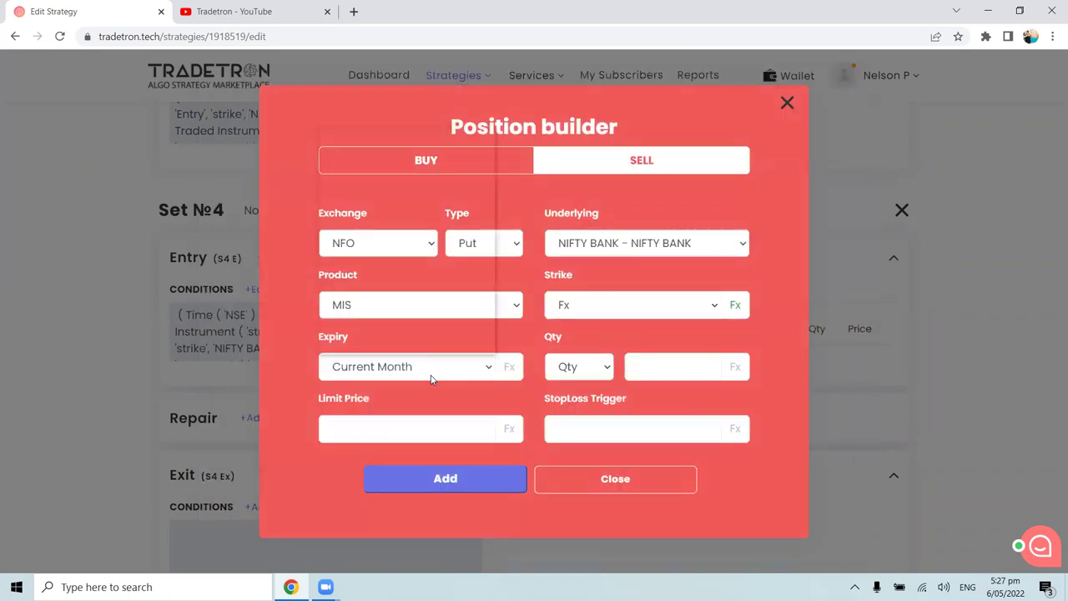
Step: Add the NIFTY BANK put sell with current-week expiry and quantity of 1 lot
left_click(431, 379)
left_click(372, 136)
left_click(572, 368)
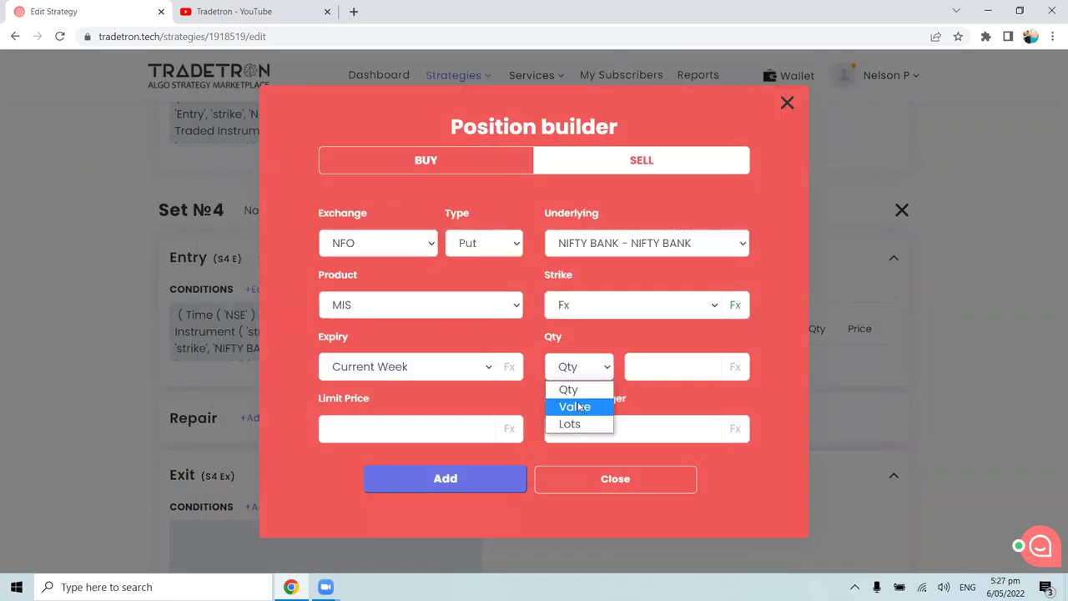
left_click(572, 424)
left_click(647, 368)
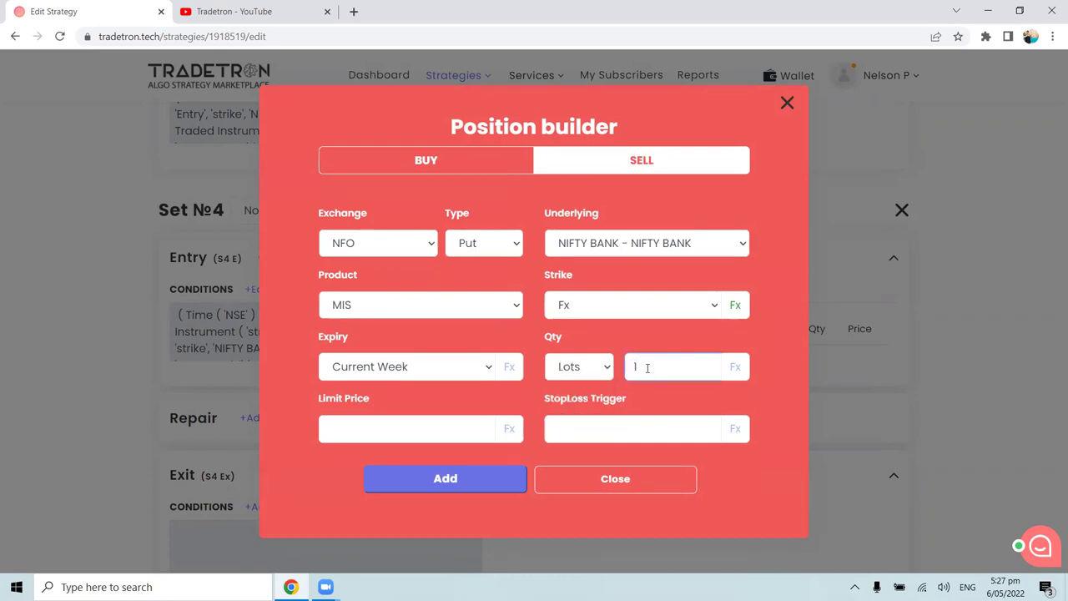
left_click(456, 482)
left_click(587, 474)
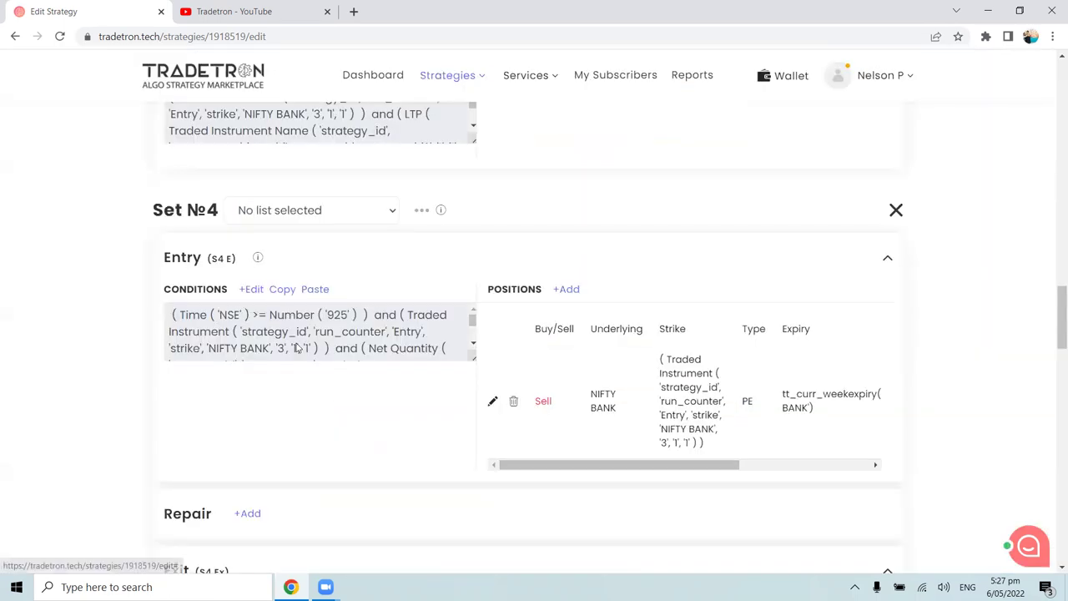
Step: Copy Set 3's exit condition and paste it into Set 4's exit
scroll(338, 405, "down", 2)
scroll(338, 405, "down", 2)
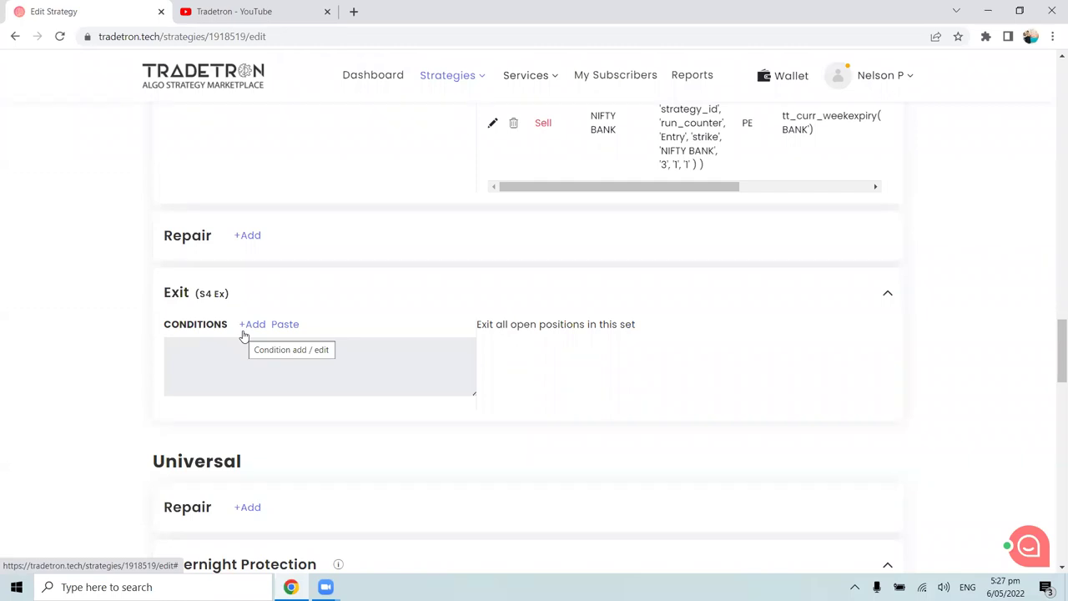
scroll(303, 300, "up", 4)
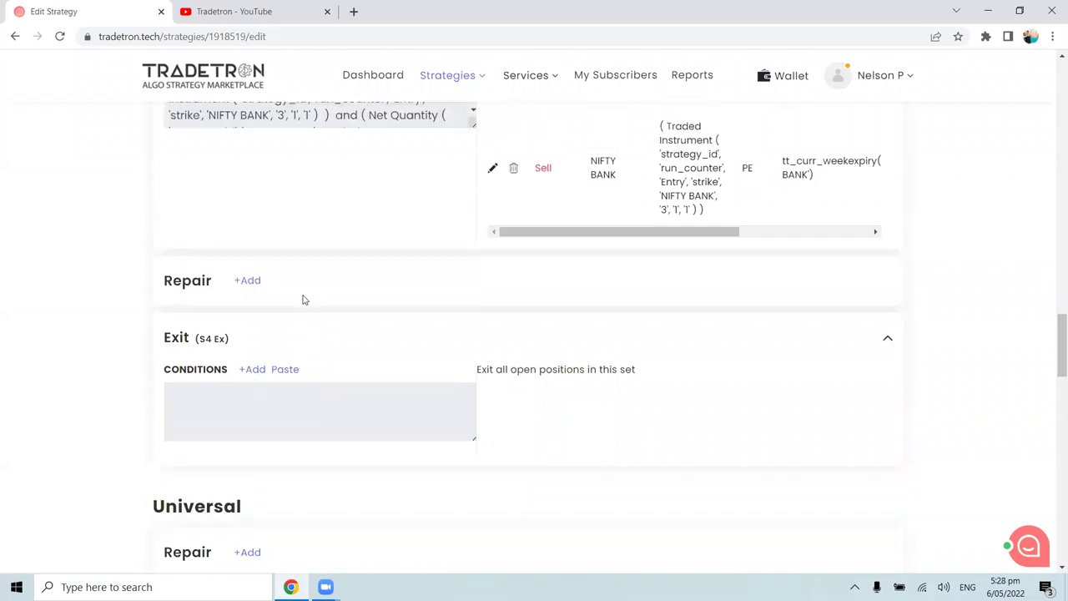
scroll(303, 301, "up", 3)
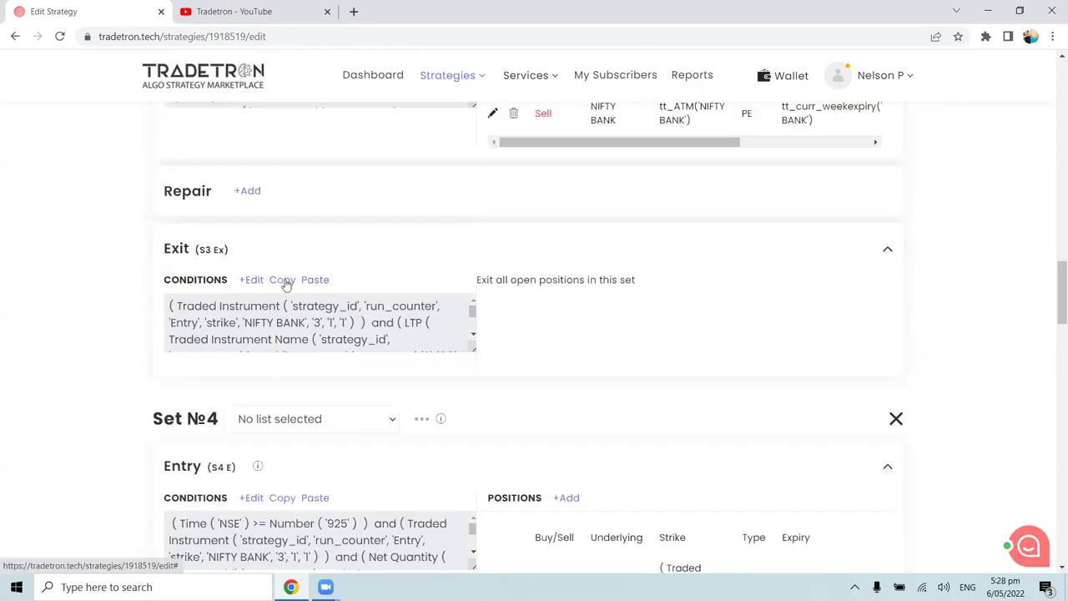
left_click(283, 280)
scroll(338, 334, "down", 2)
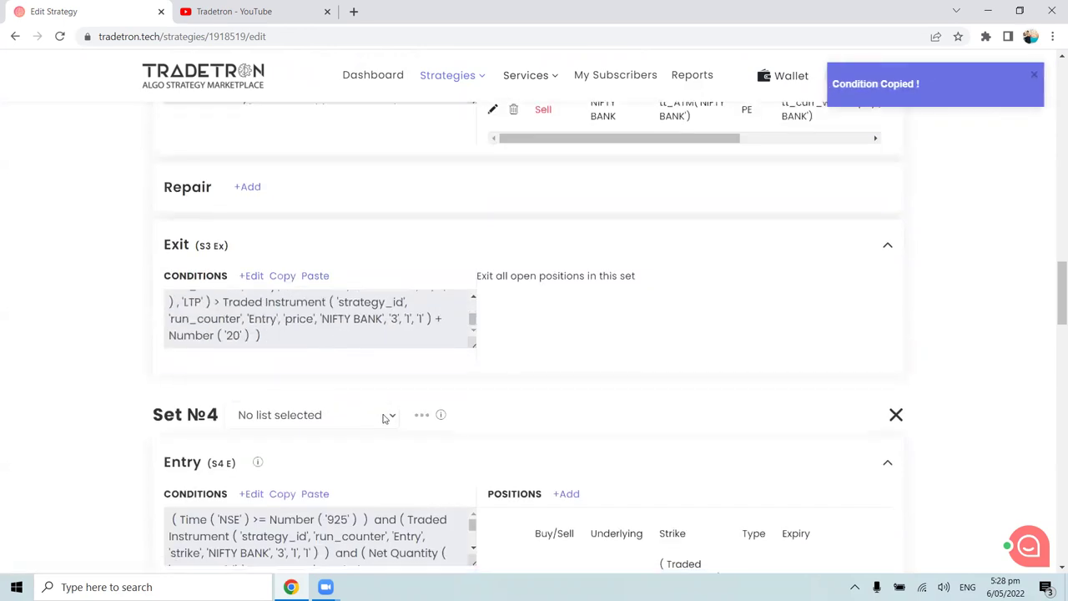
scroll(384, 411, "down", 5)
scroll(384, 411, "down", 3)
left_click(284, 256)
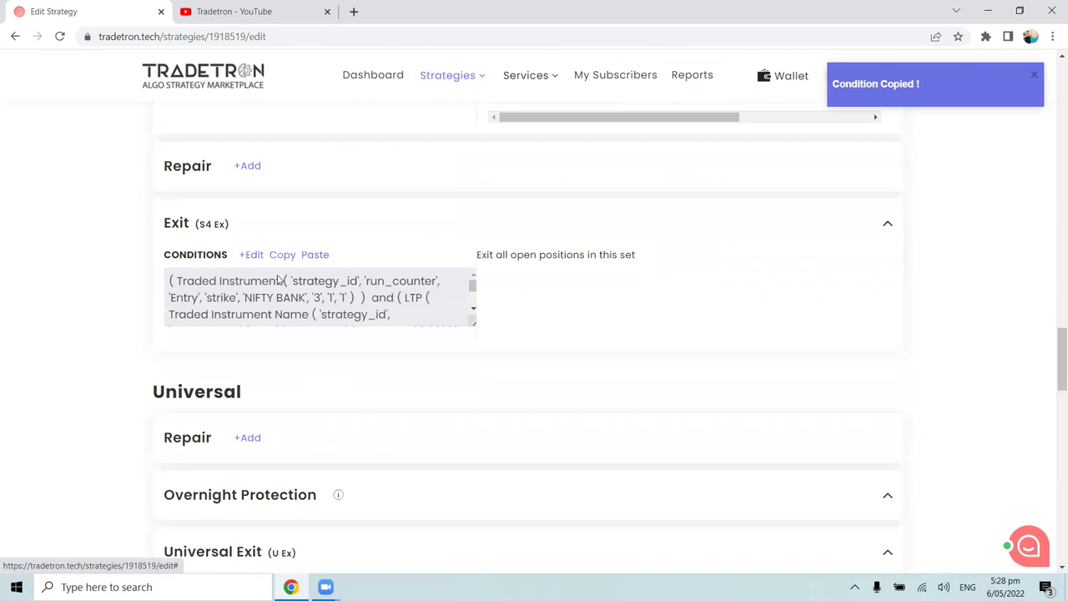
Step: Regenerate Set 4's pasted exit expression in the Condition Builder
left_click(253, 256)
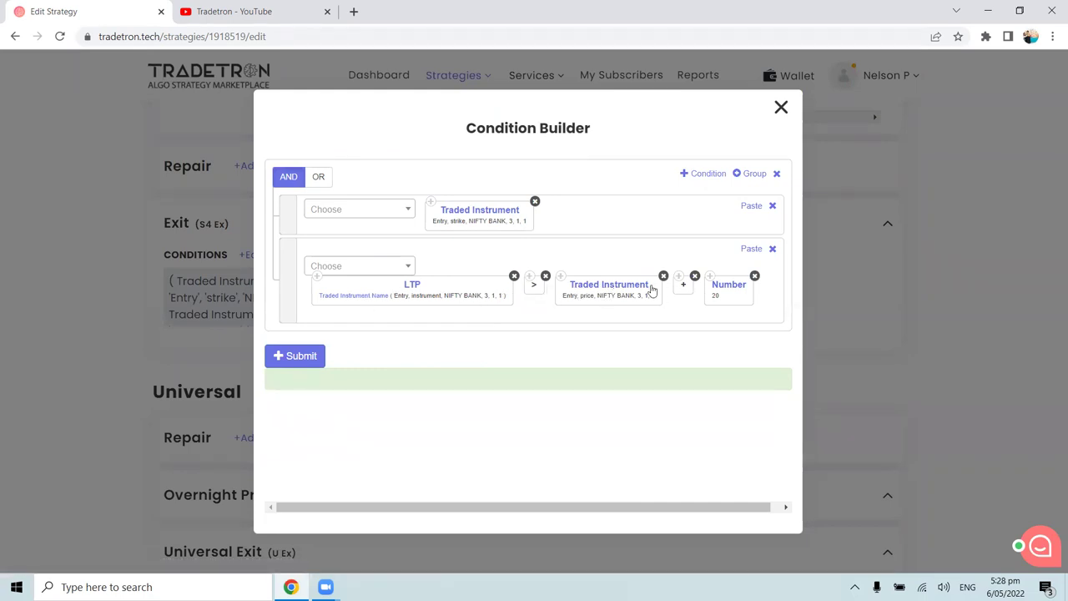
left_click(312, 358)
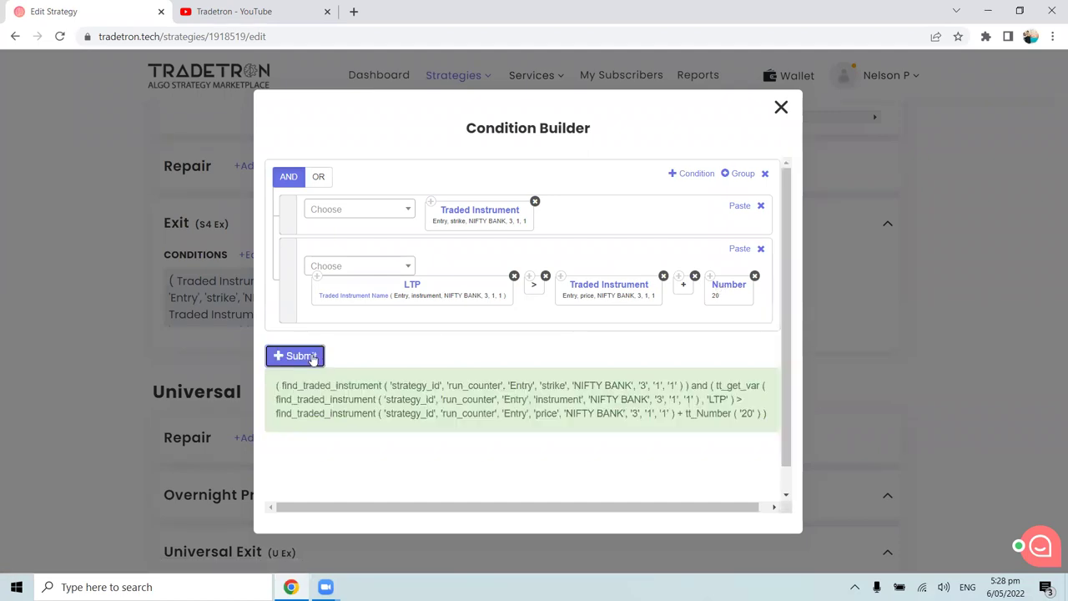
left_click(779, 107)
Step: Start a universal exit condition with the Time keyword on NSE
scroll(632, 302, "down", 4)
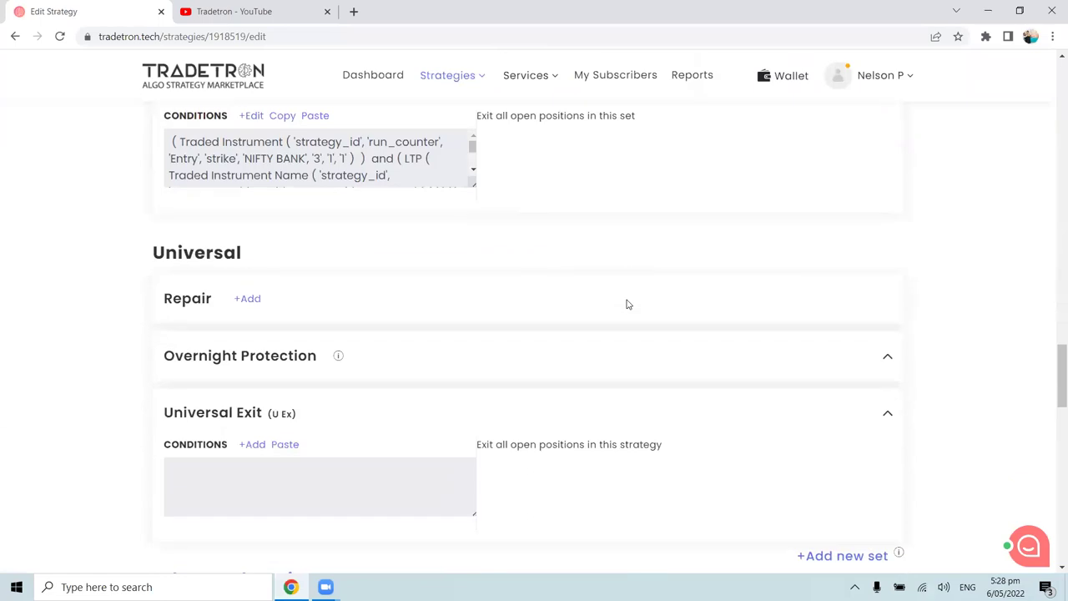
scroll(629, 305, "up", 2)
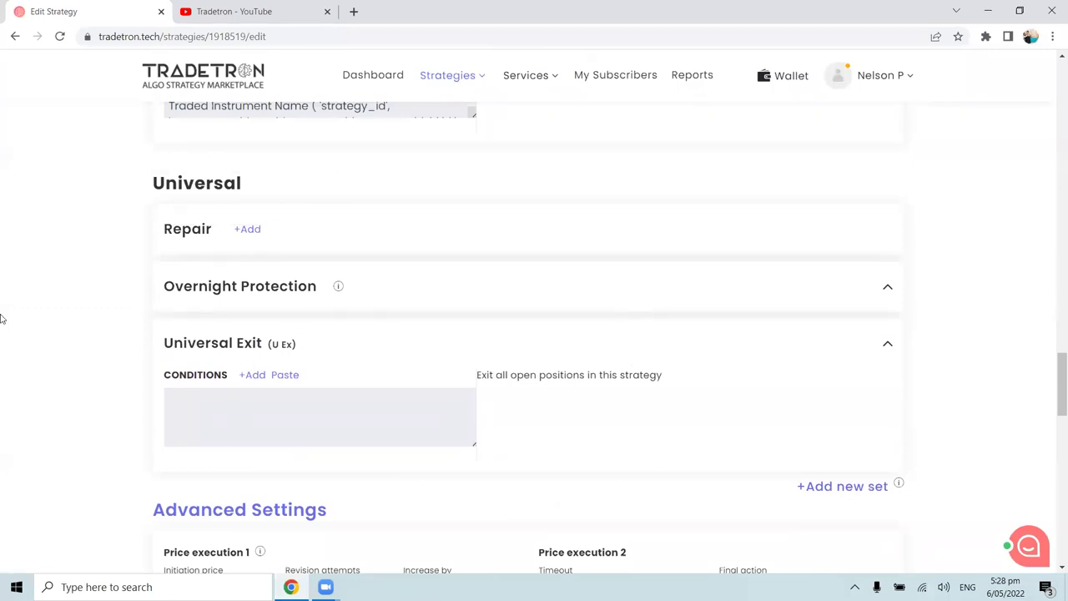
scroll(3, 342, "down", 2)
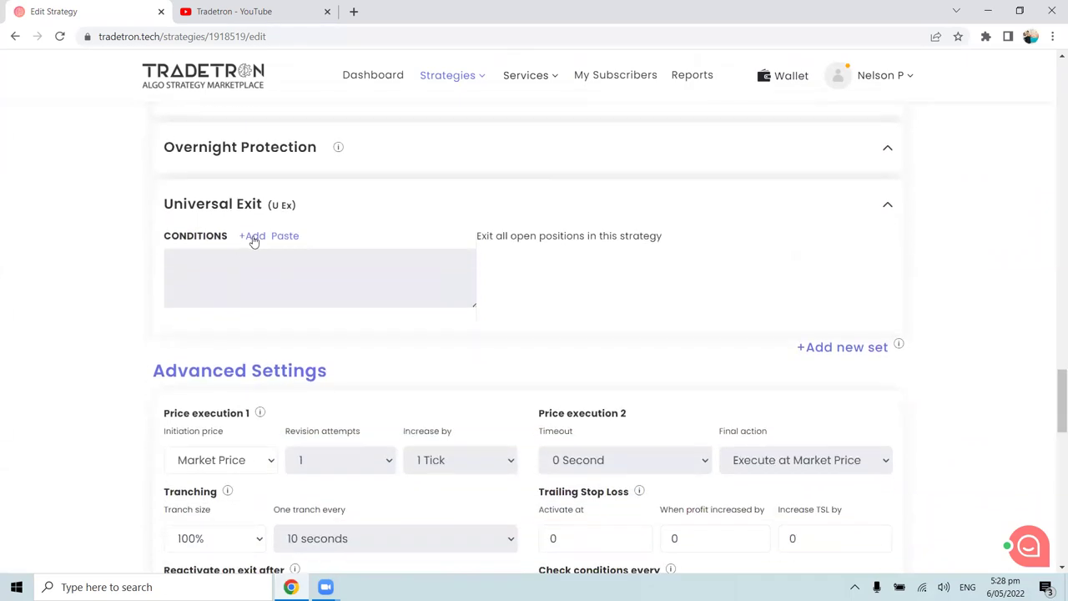
left_click(254, 238)
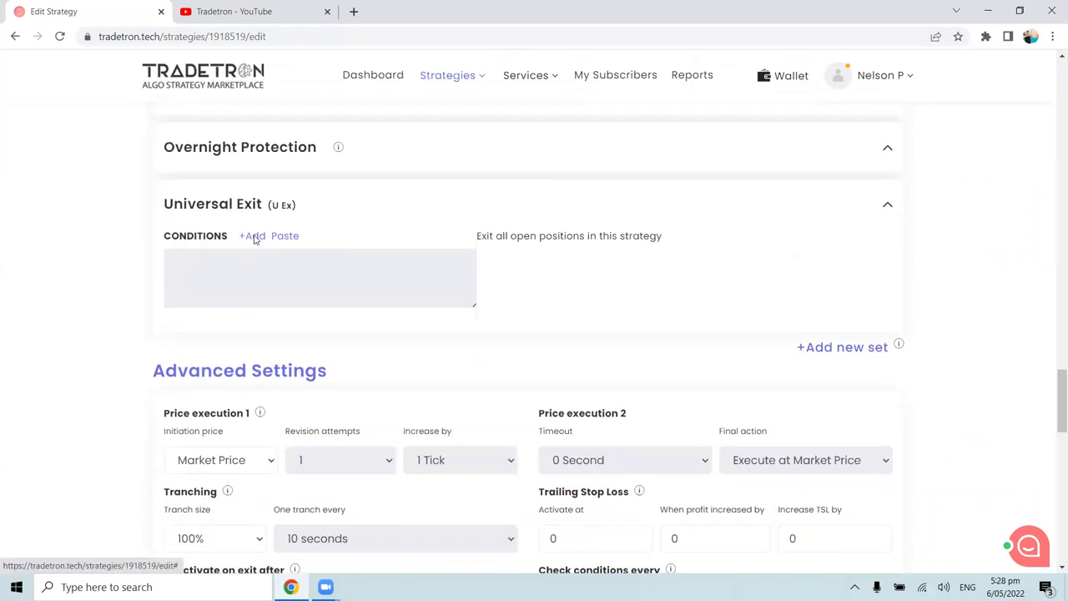
left_click(383, 209)
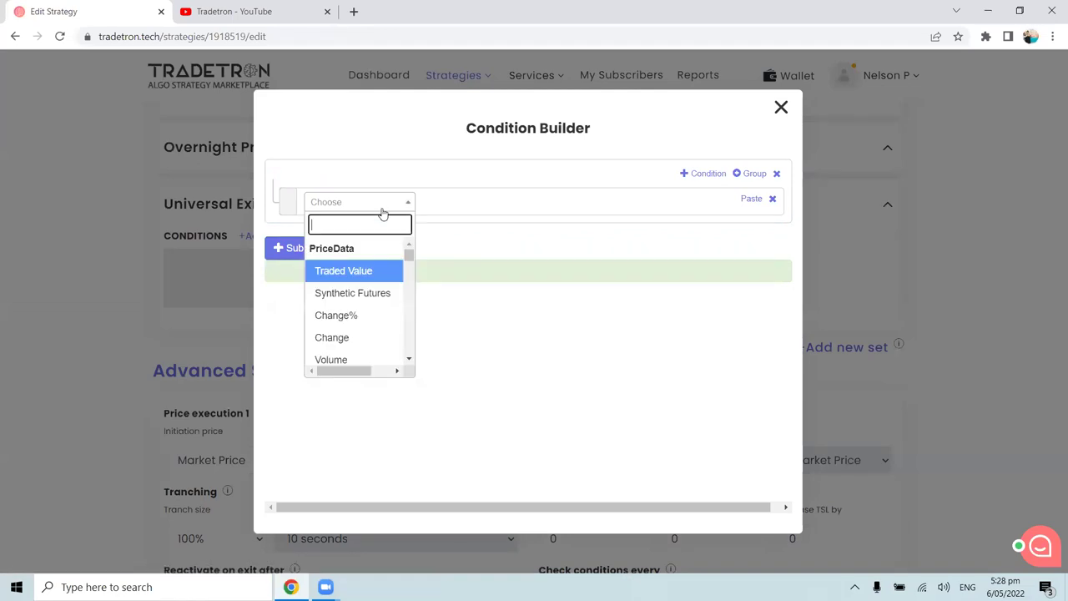
type("T")
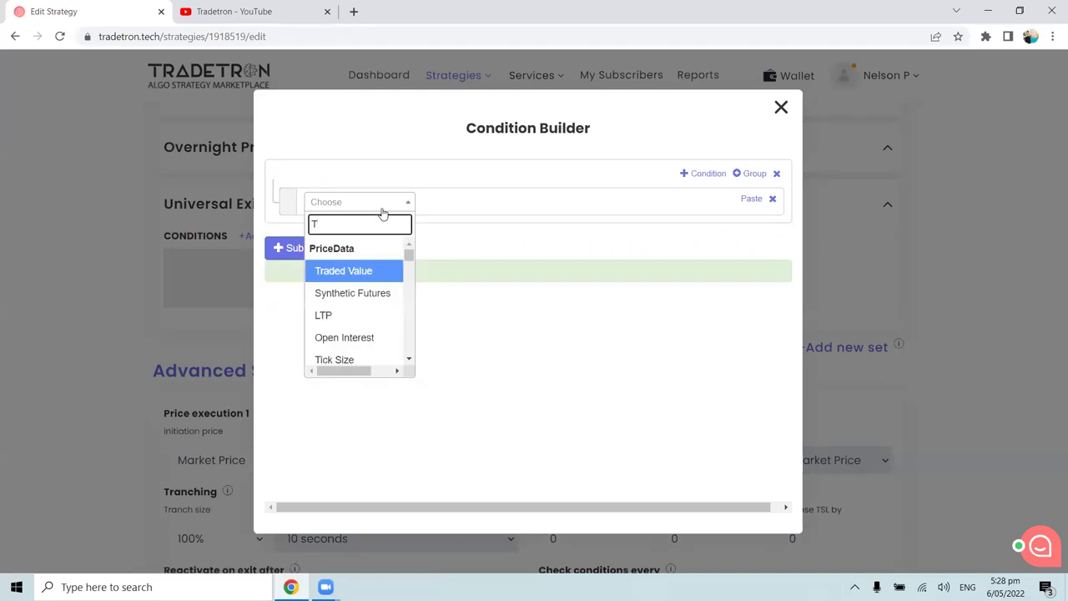
key("BackSpace")
type("Time")
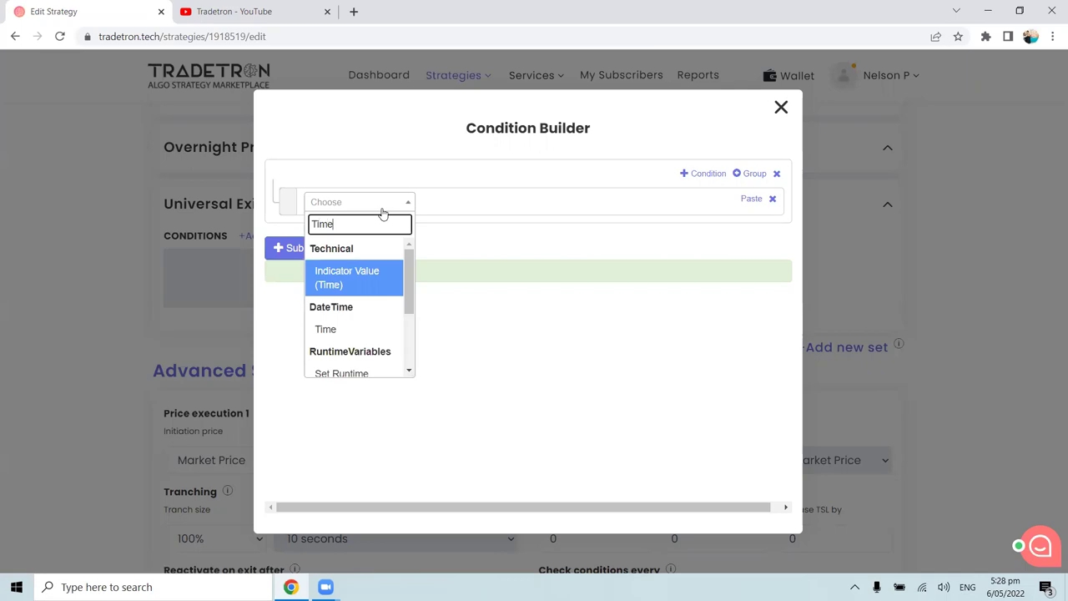
left_click(360, 327)
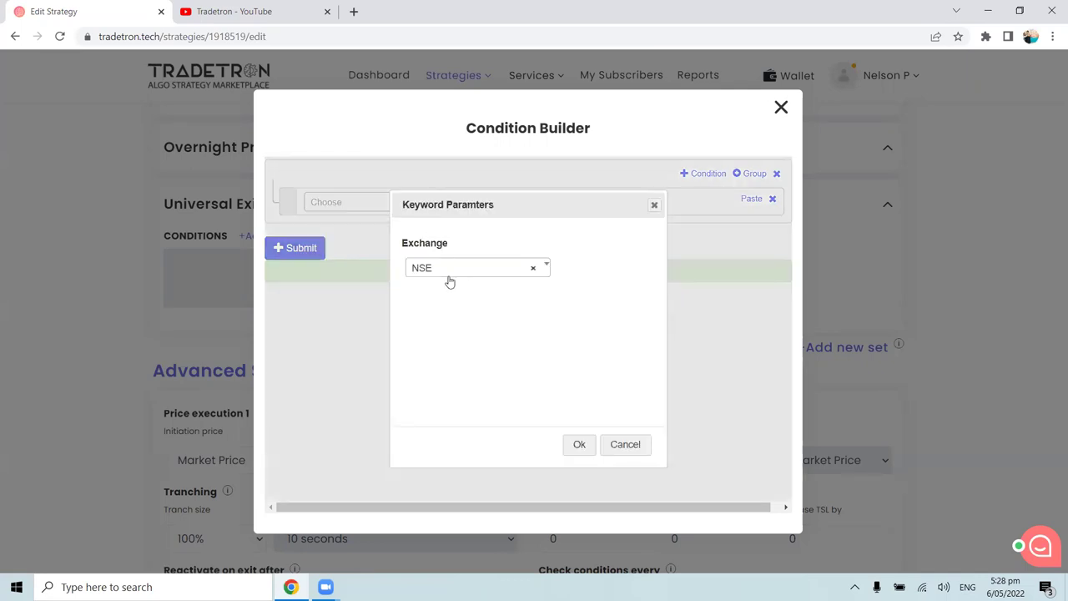
left_click(576, 444)
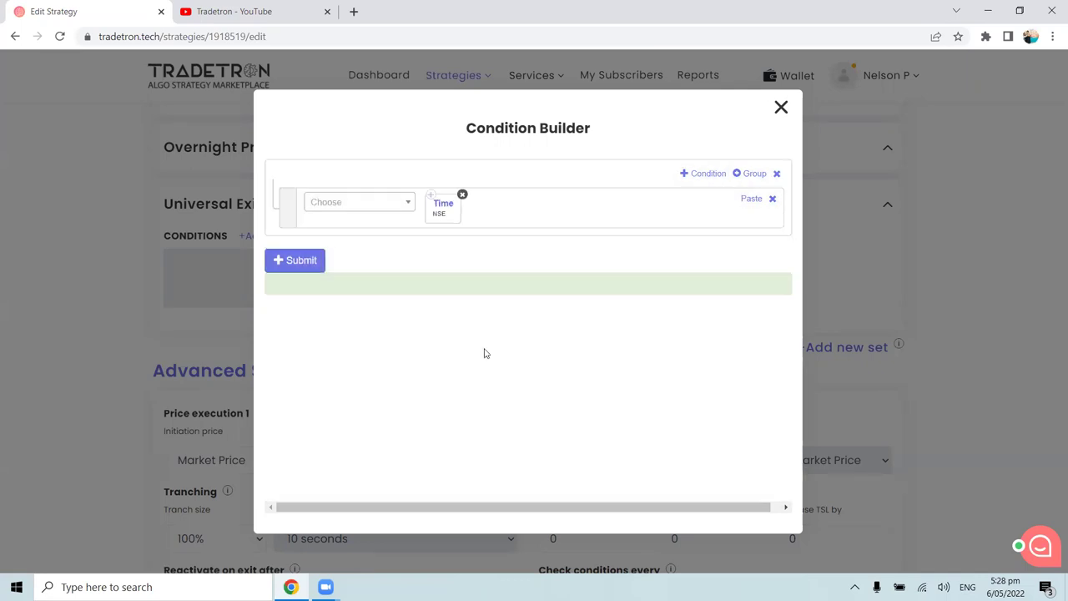
Step: Complete it as >= Number 1500 and generate the expression
left_click(365, 209)
type(">")
left_click(357, 296)
left_click(360, 203)
type("Number")
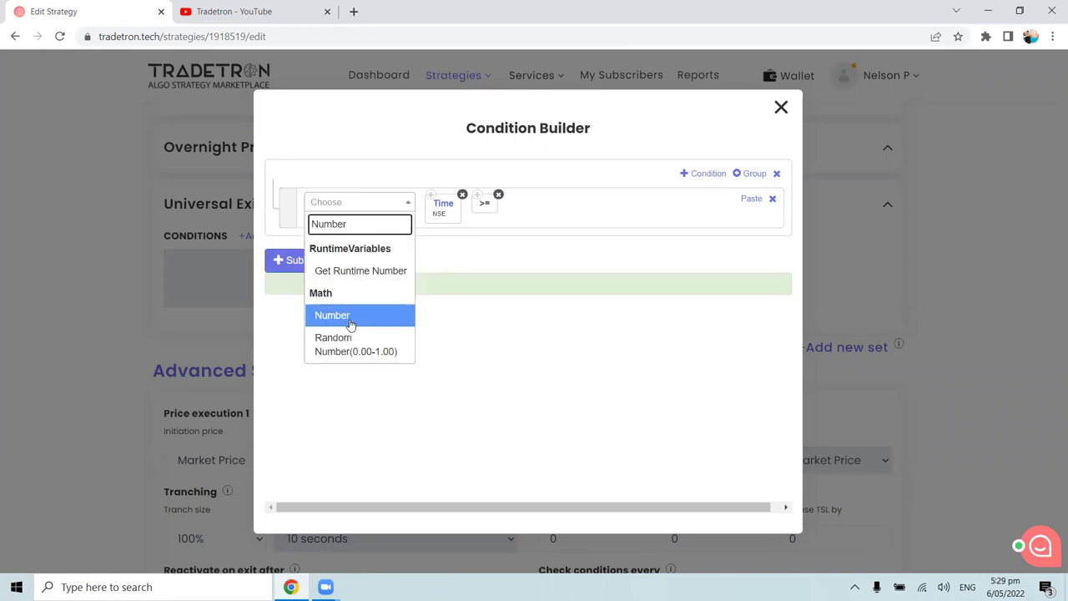
left_click(351, 317)
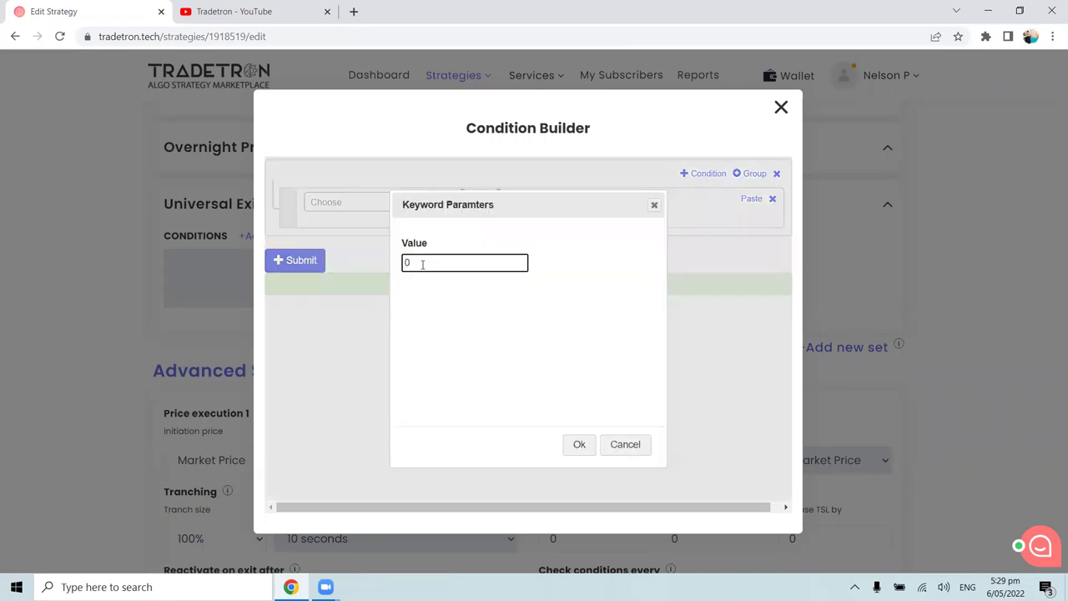
type("1500")
left_click(579, 444)
left_click(299, 264)
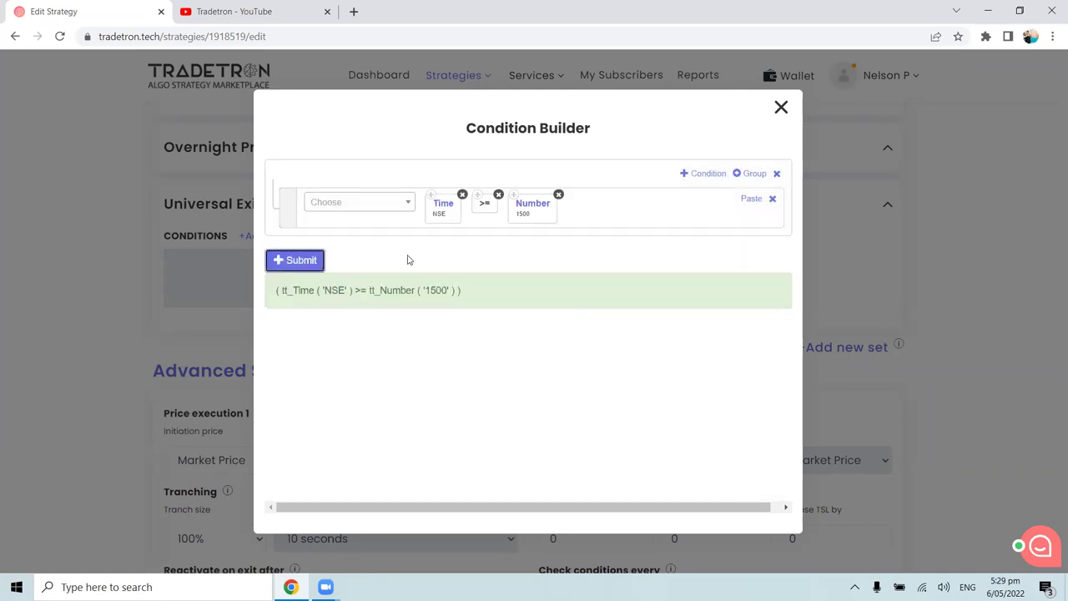
left_click(780, 107)
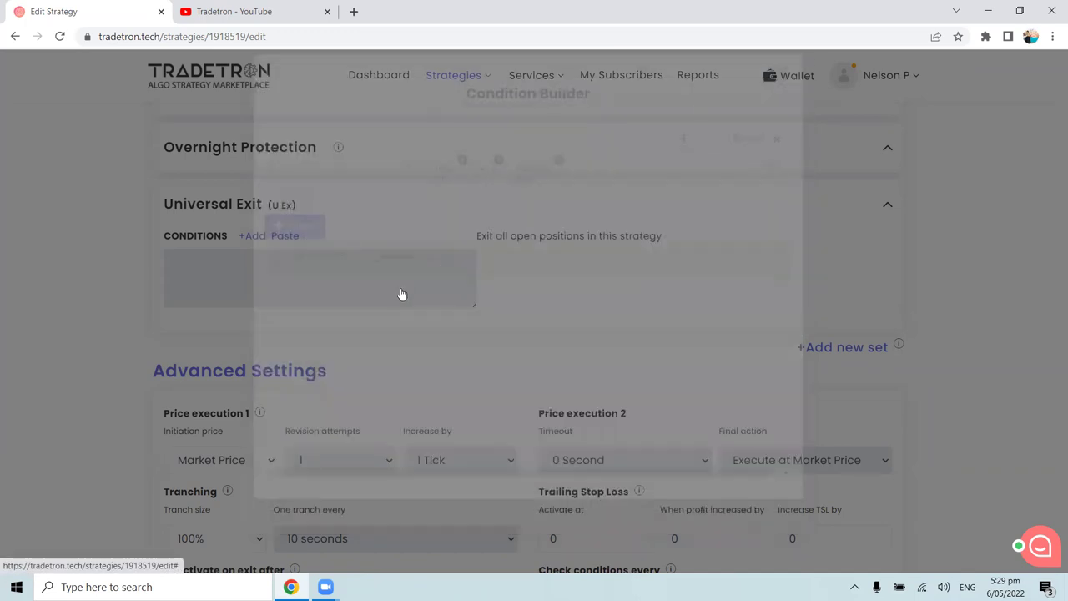
scroll(401, 341, "down", 1)
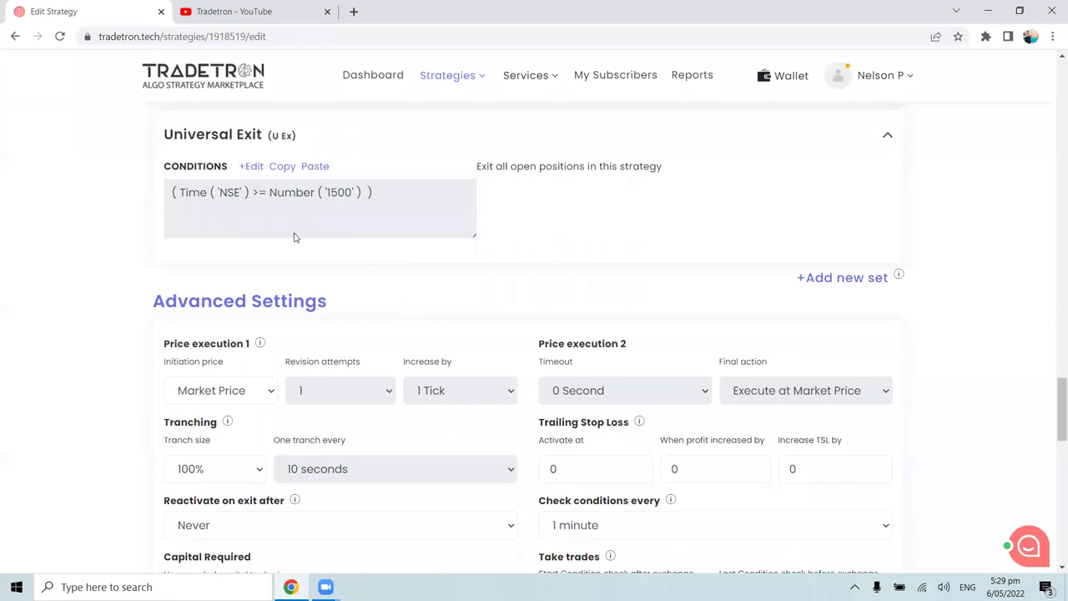
scroll(538, 370, "down", 1)
scroll(539, 369, "down", 3)
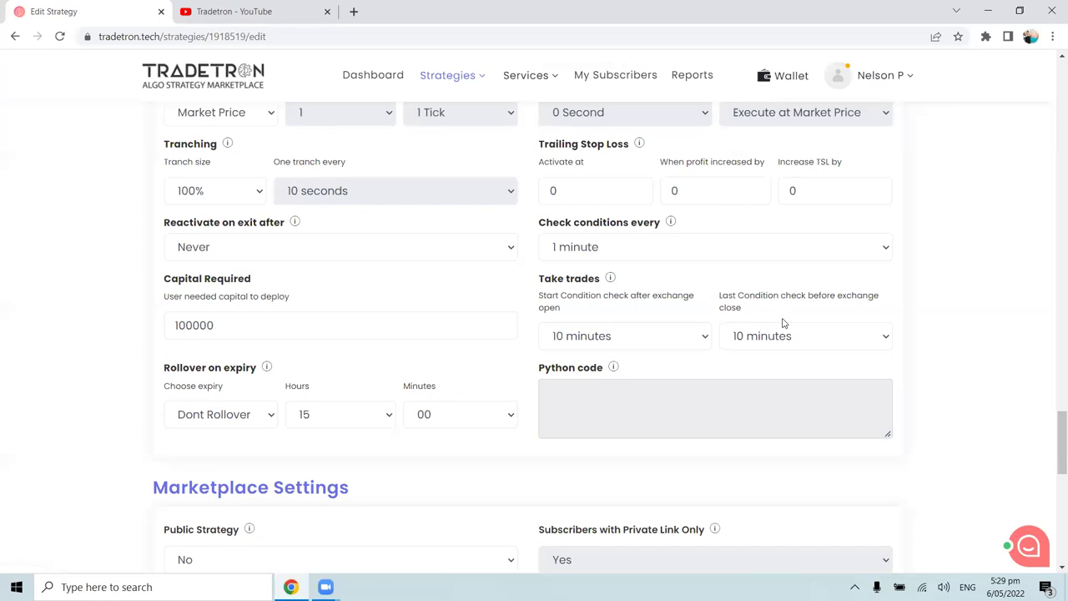
left_click(615, 250)
left_click(742, 252)
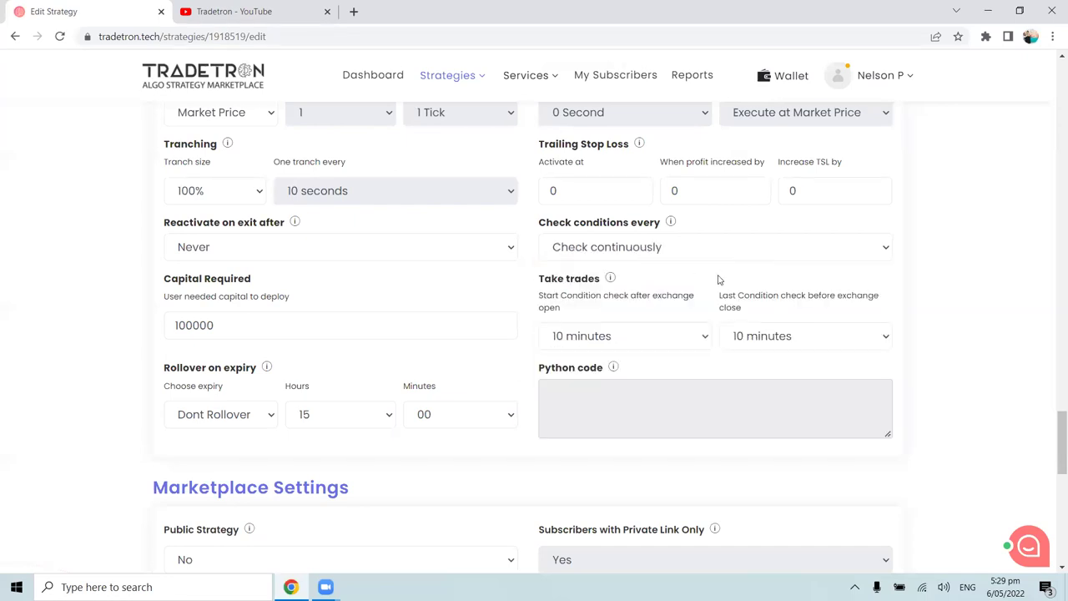
scroll(737, 315, "up", 3)
scroll(375, 203, "up", 2)
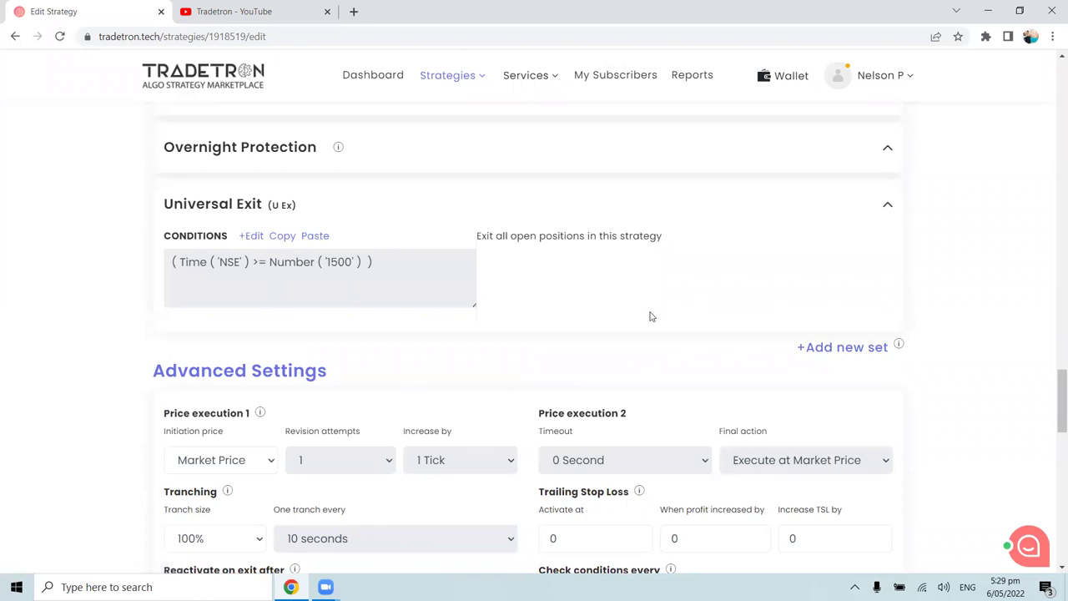
scroll(648, 315, "down", 5)
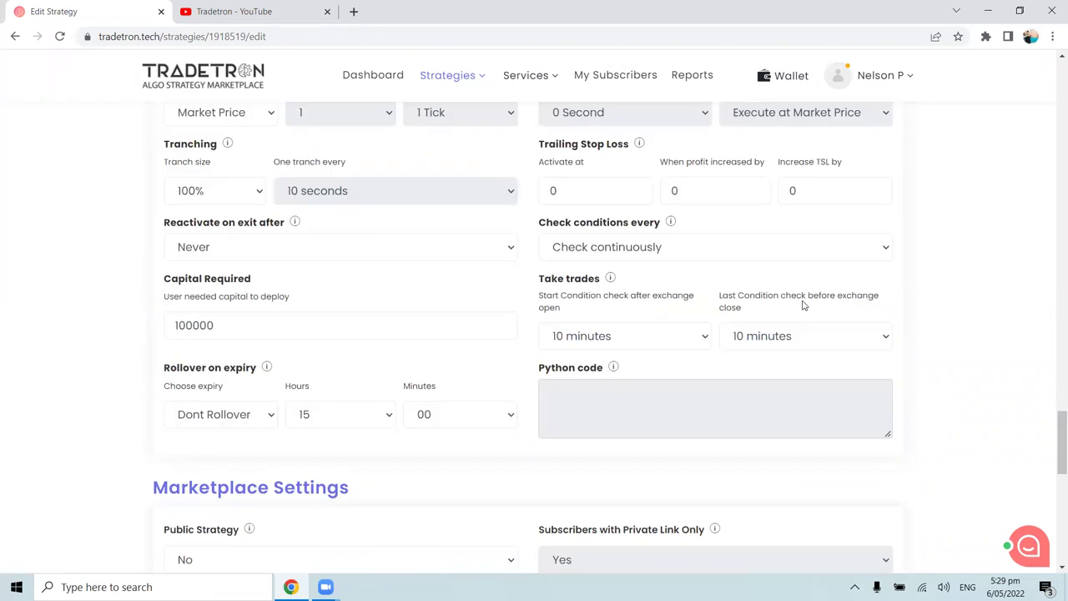
left_click(786, 342)
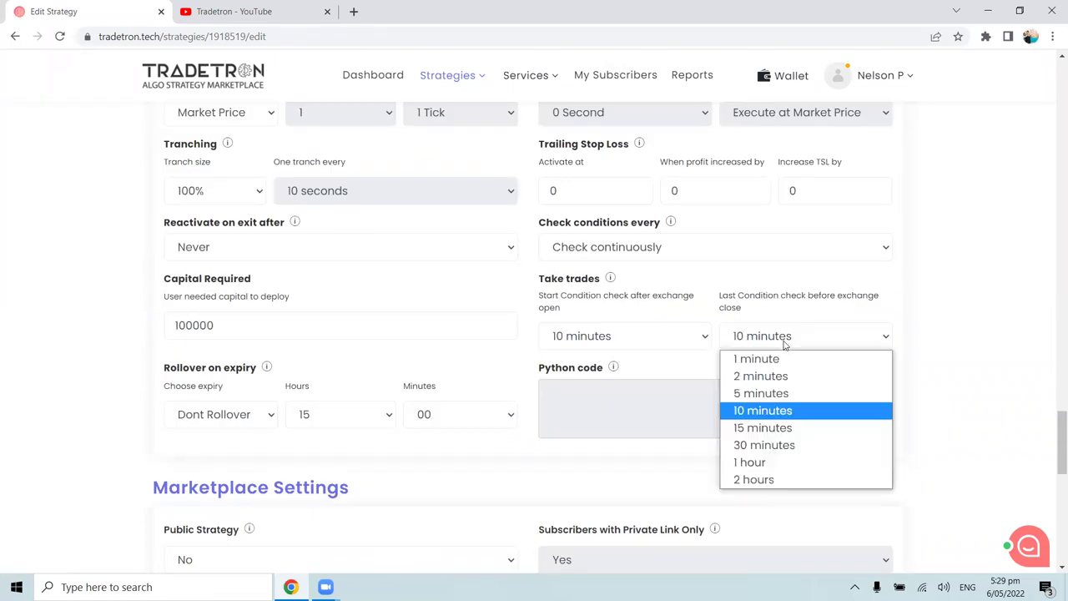
left_click(766, 445)
scroll(491, 310, "up", 3)
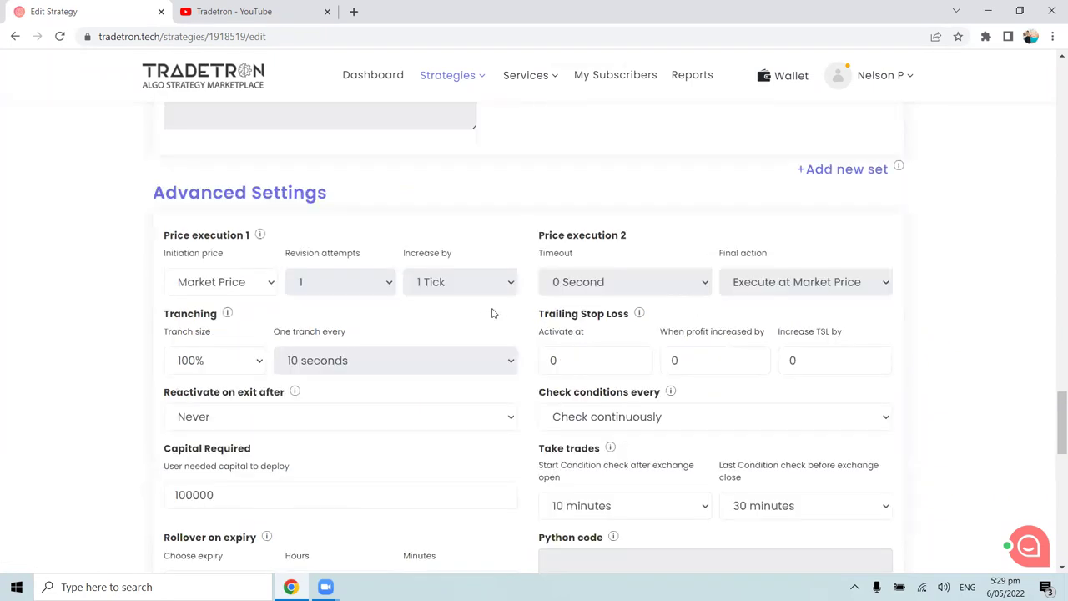
scroll(302, 154, "up", 1)
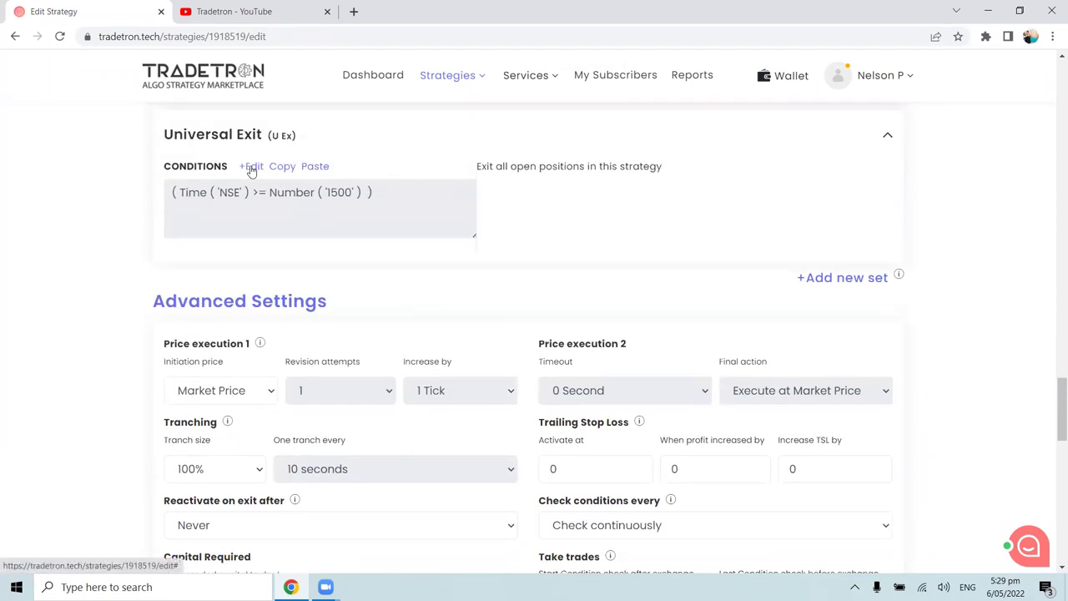
scroll(383, 235, "down", 2)
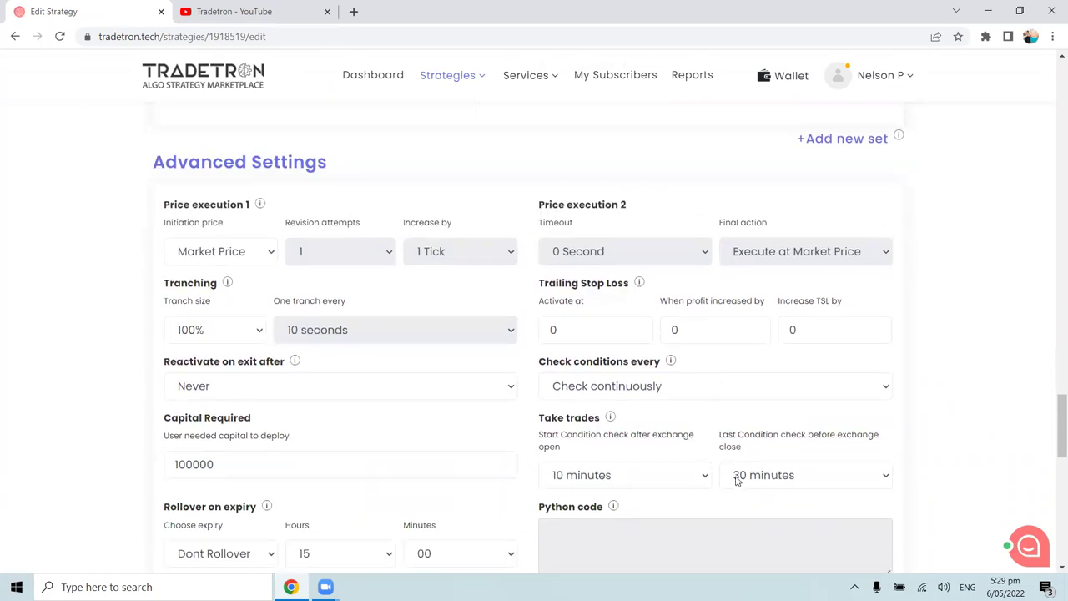
mouse_move(722, 441)
left_mouse_down()
mouse_move(751, 451)
mouse_move(722, 442)
left_mouse_up()
left_click(751, 451)
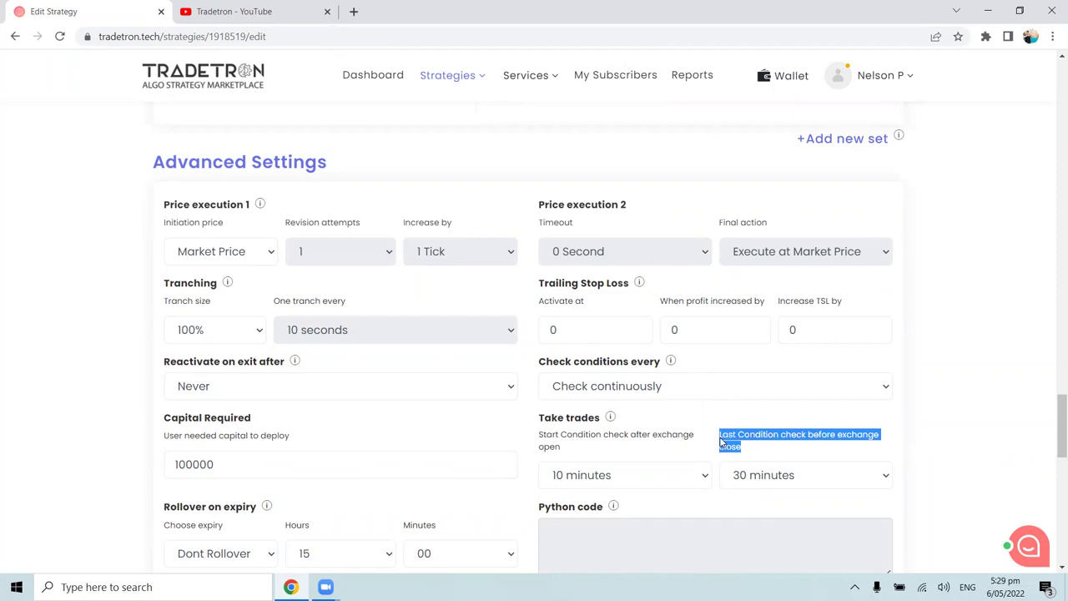
left_click(722, 442)
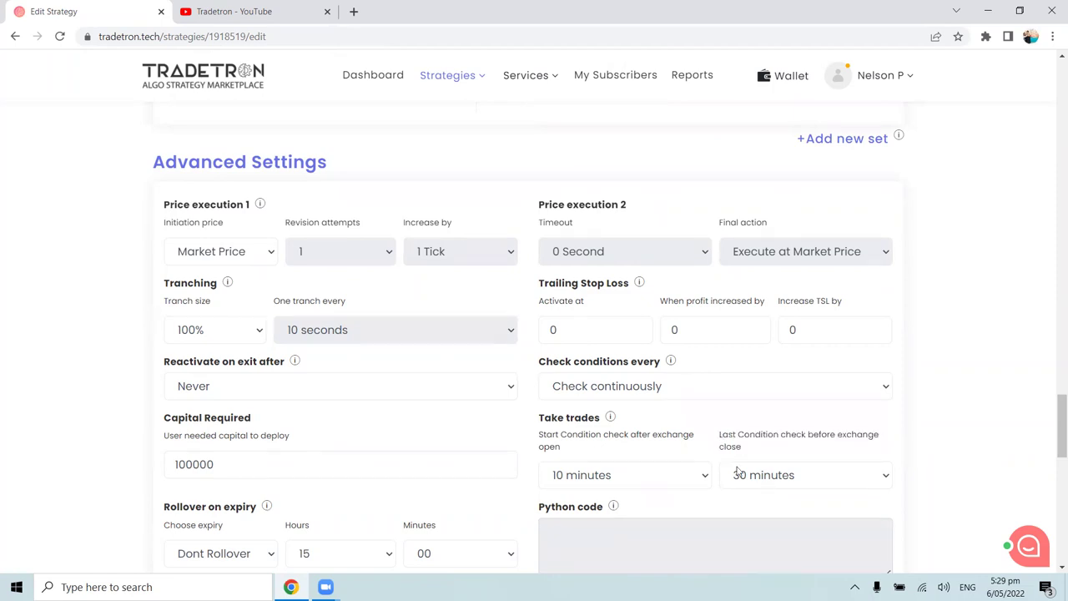
scroll(510, 389, "up", 2)
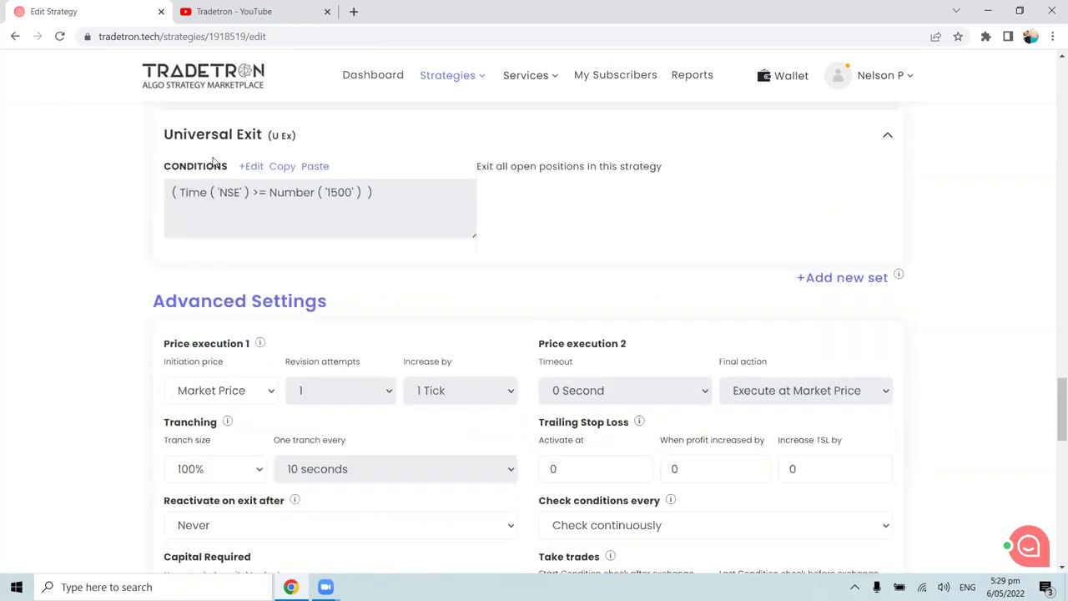
Step: Change the Number value to 1502, restore 1500, and resubmit Time (NSE) >= 1500
left_click(254, 166)
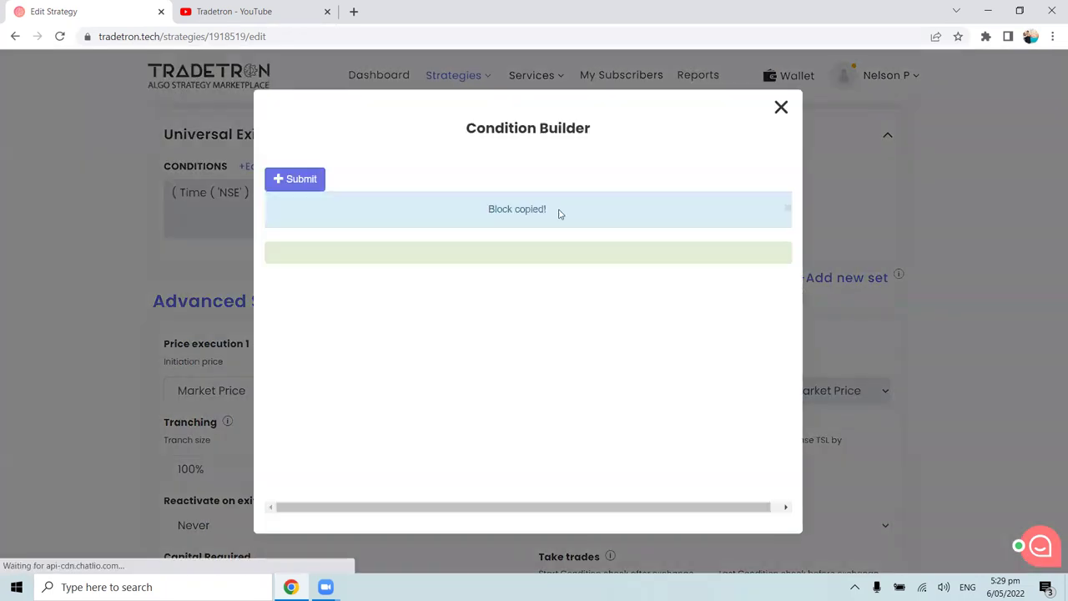
left_click(532, 218)
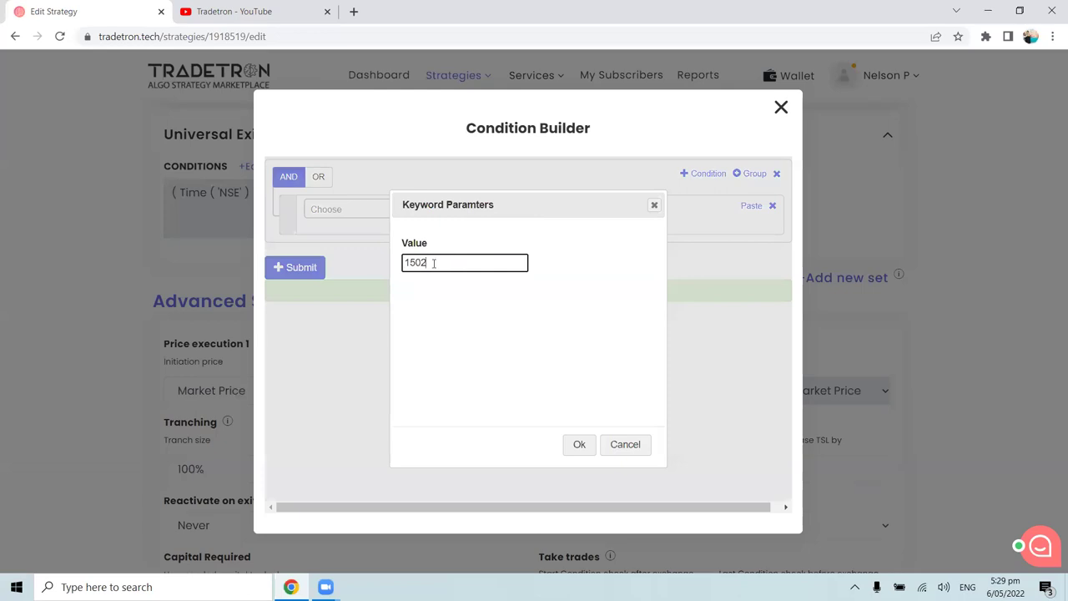
left_click(579, 444)
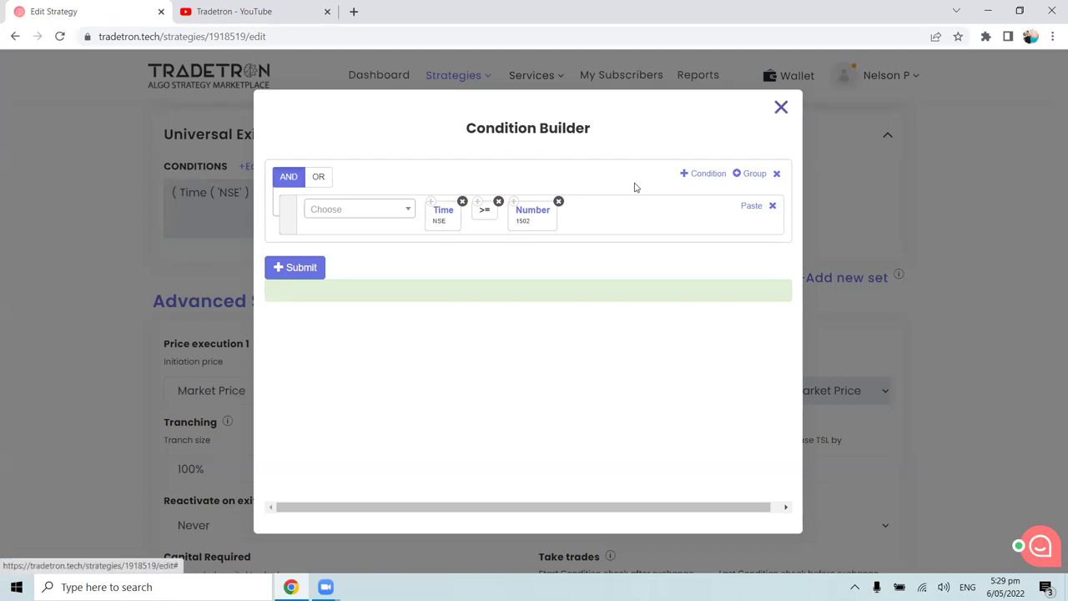
left_click(541, 216)
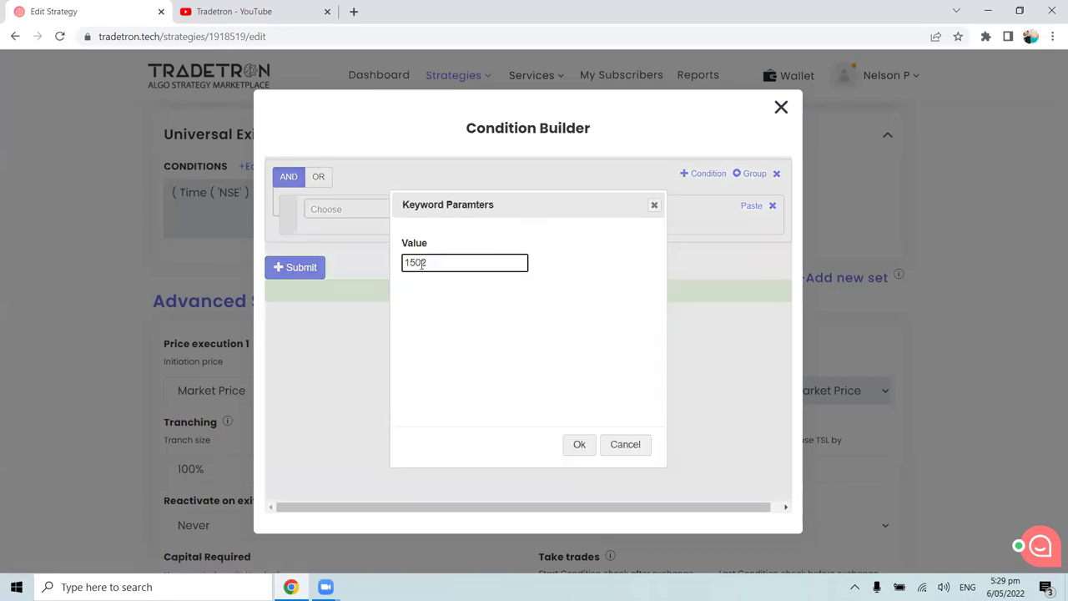
left_click(567, 444)
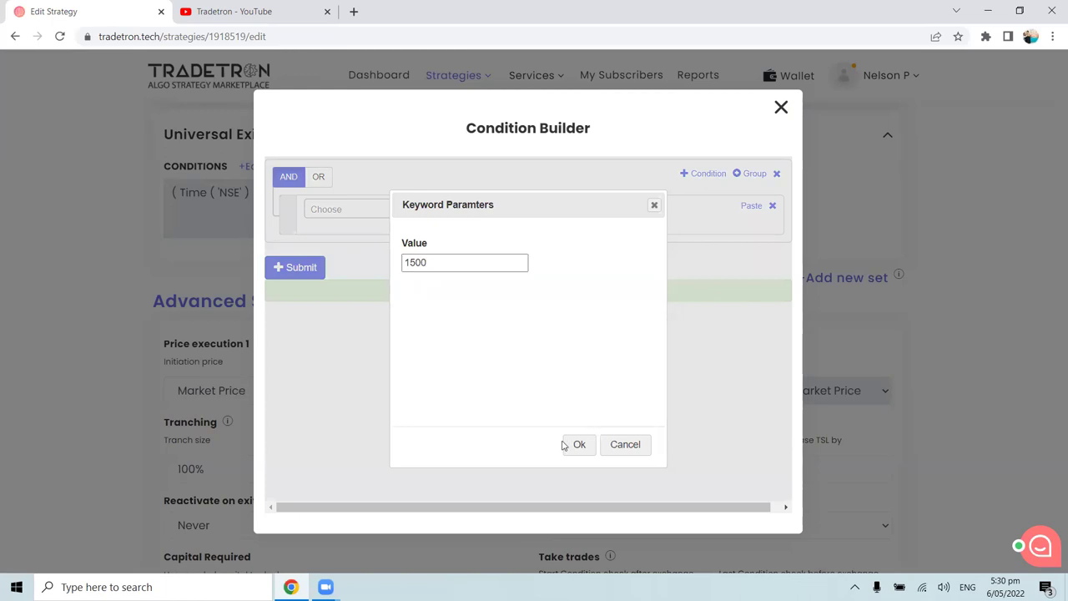
left_click(318, 269)
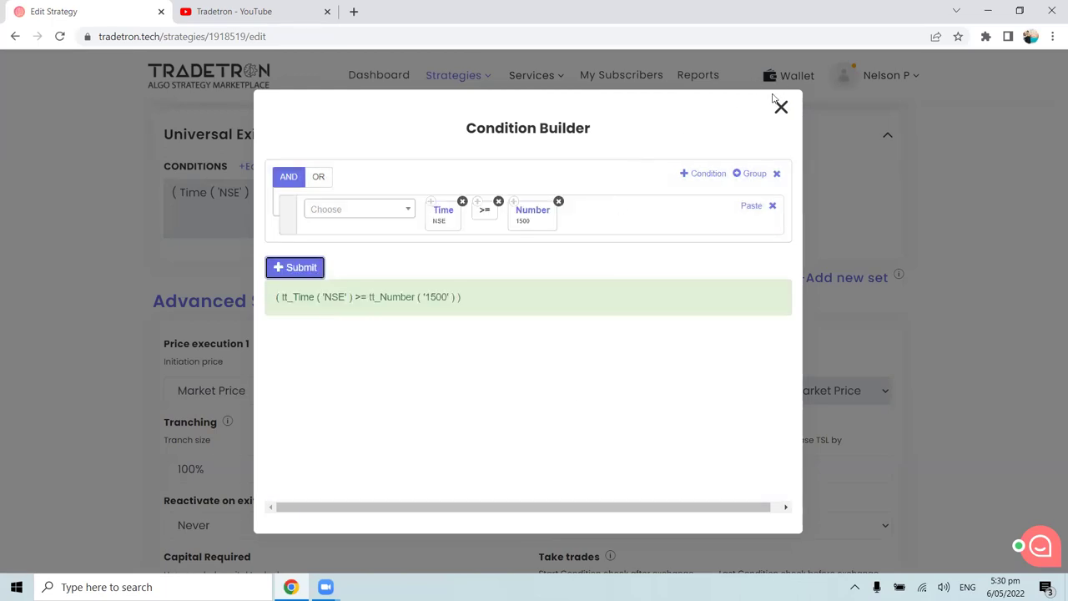
left_click(781, 108)
Step: Set 'Reactivate on exit after' to 12 hours
scroll(763, 423, "down", 3)
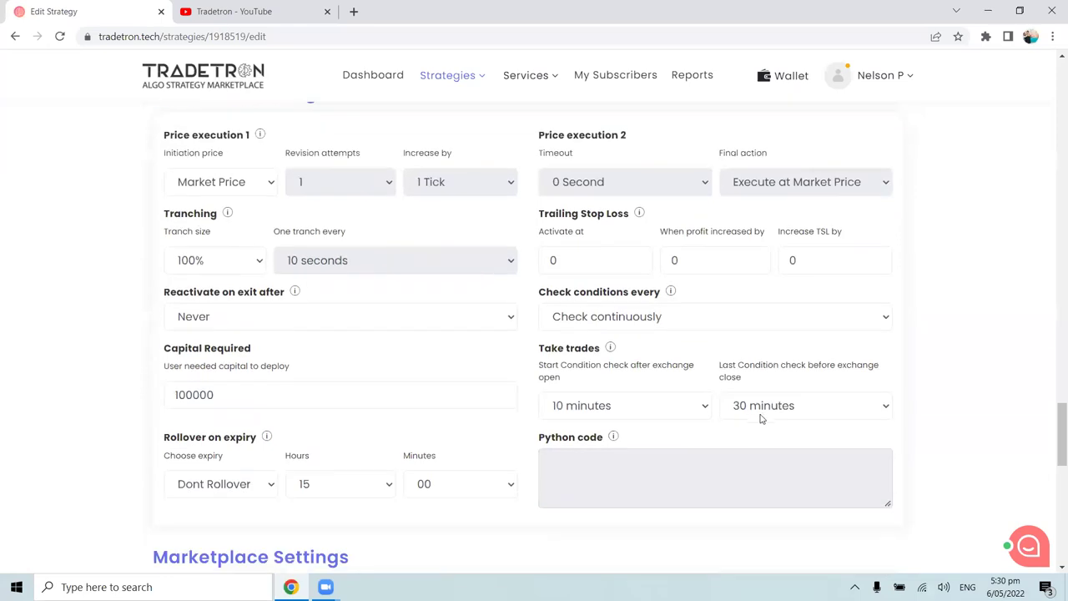
left_click(762, 409)
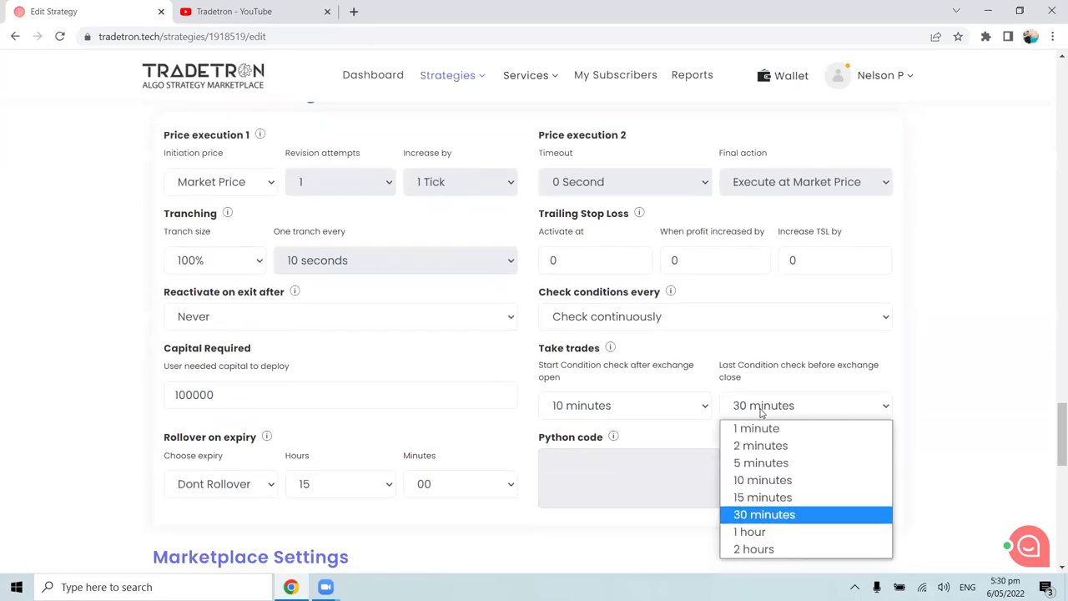
left_click(443, 375)
left_click(325, 322)
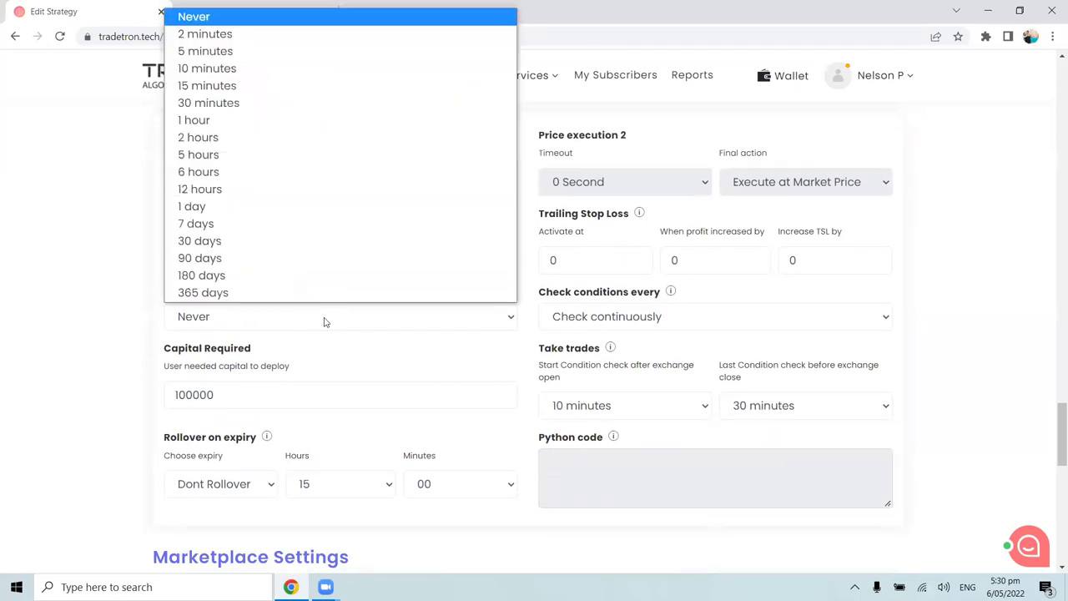
left_click(286, 195)
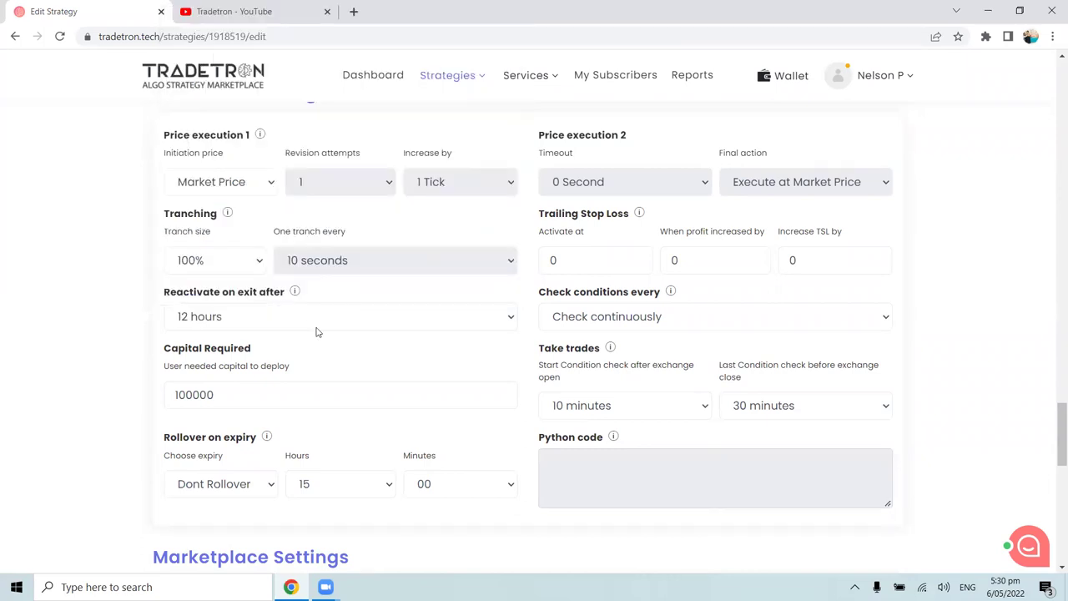
scroll(385, 362, "up", 3)
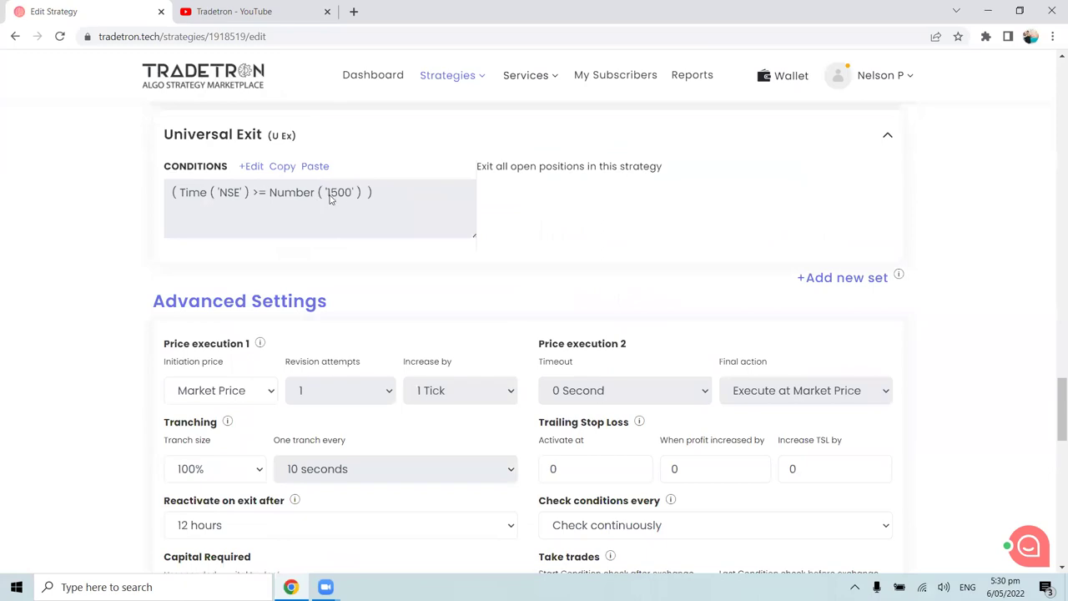
scroll(376, 238, "down", 2)
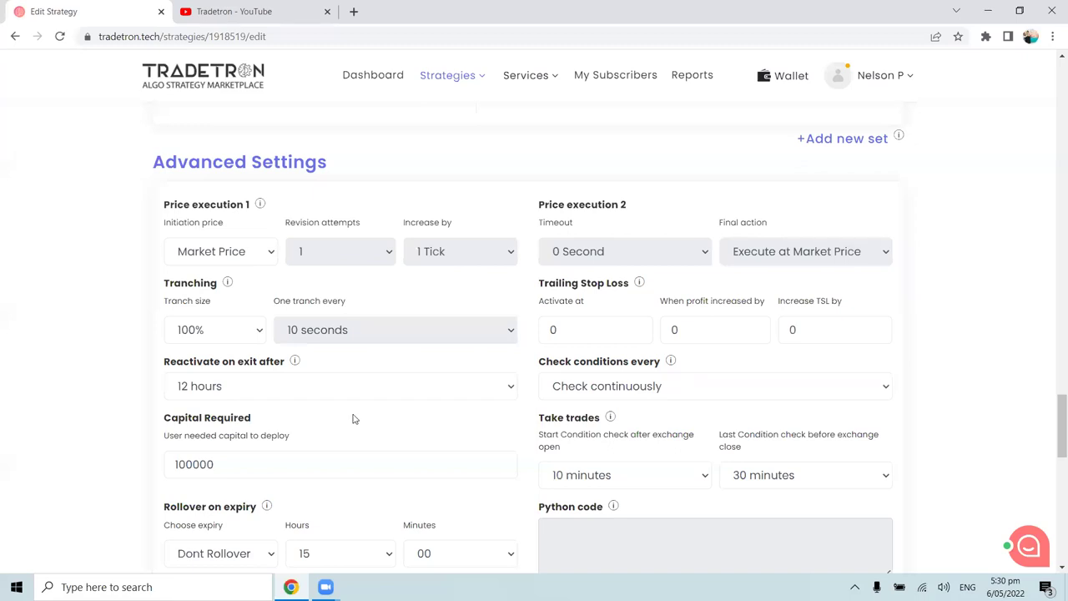
scroll(353, 418, "up", 1)
scroll(668, 432, "down", 2)
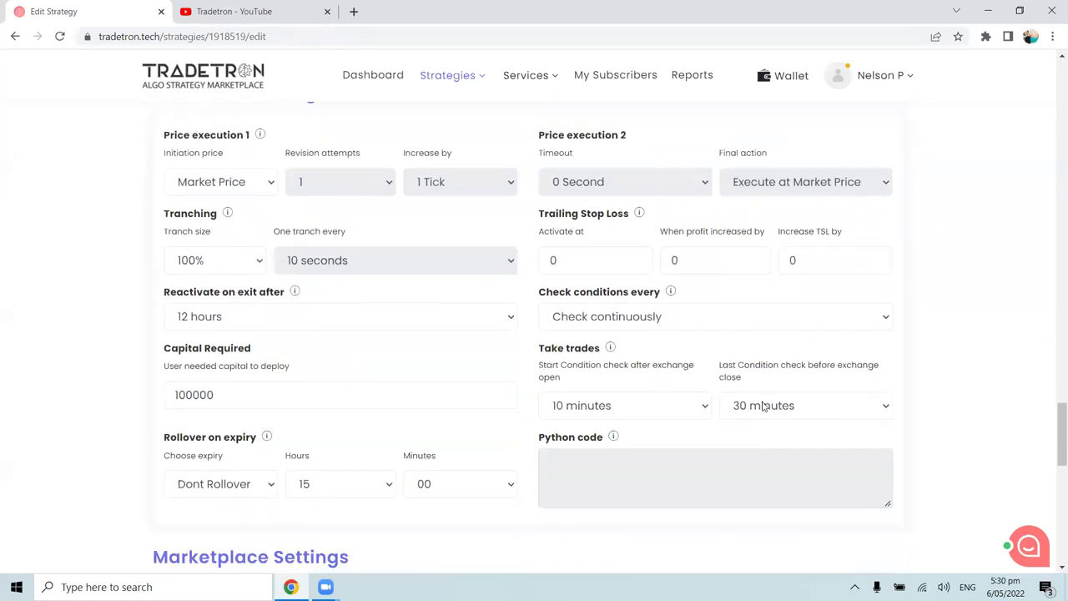
Step: Set the last condition check to 15 minutes before exchange close
left_click(763, 406)
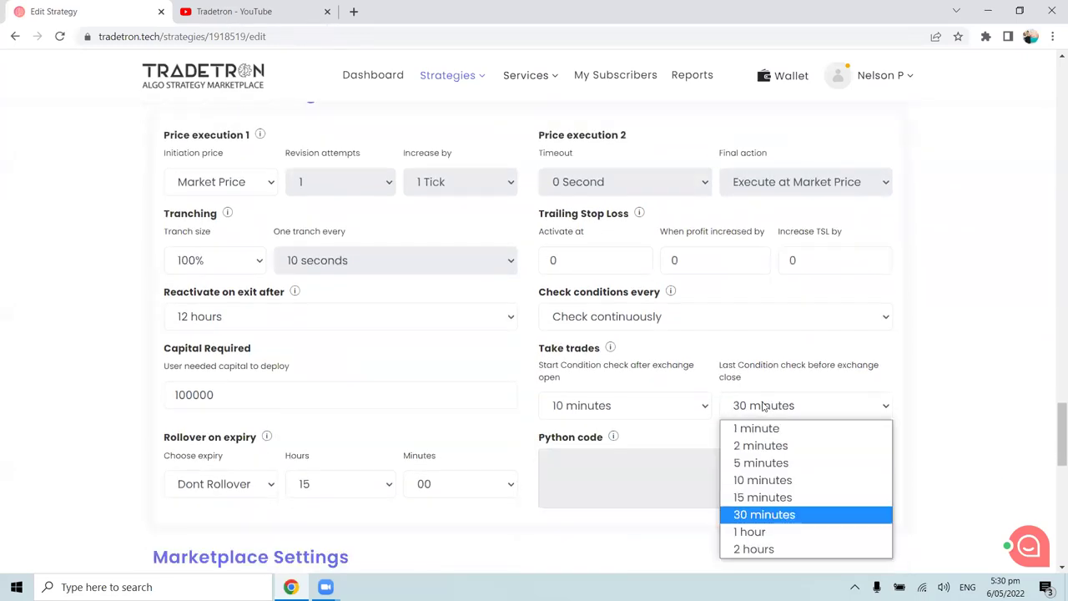
left_click(763, 497)
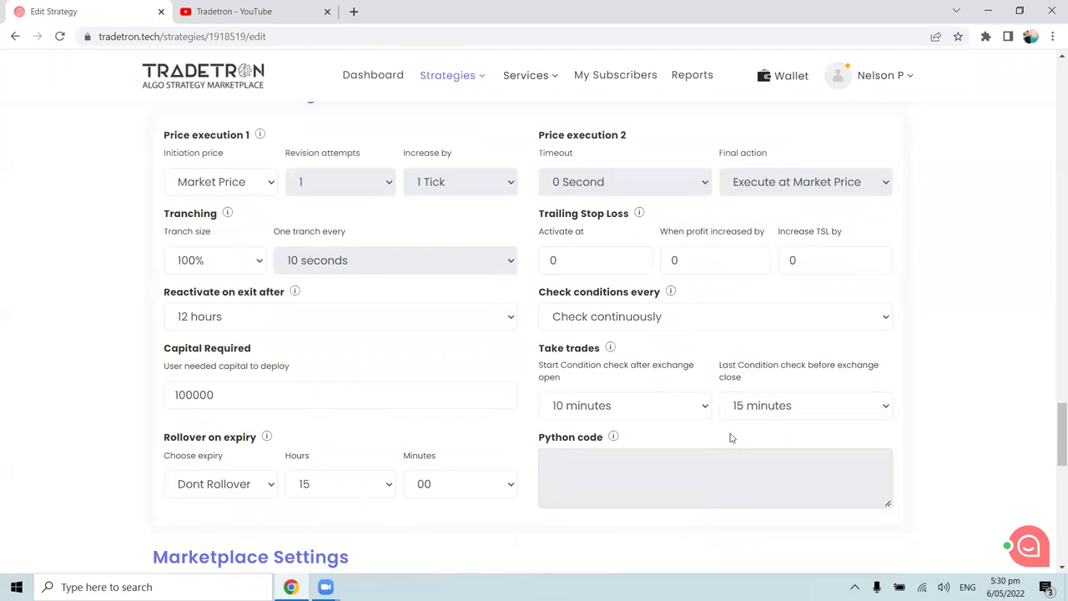
scroll(730, 438, "up", 4)
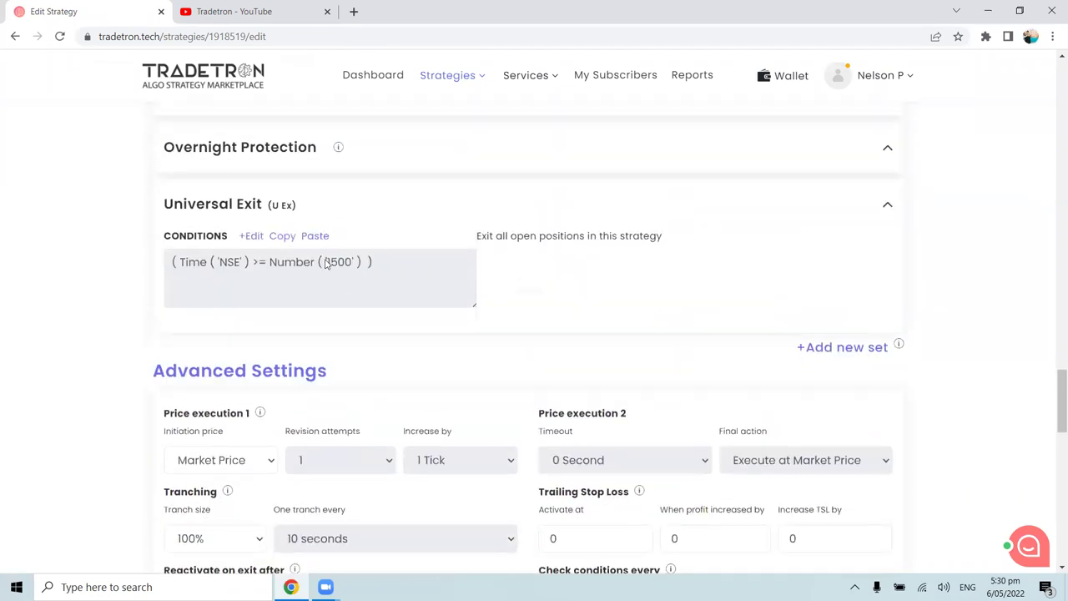
scroll(326, 262, "down", 2)
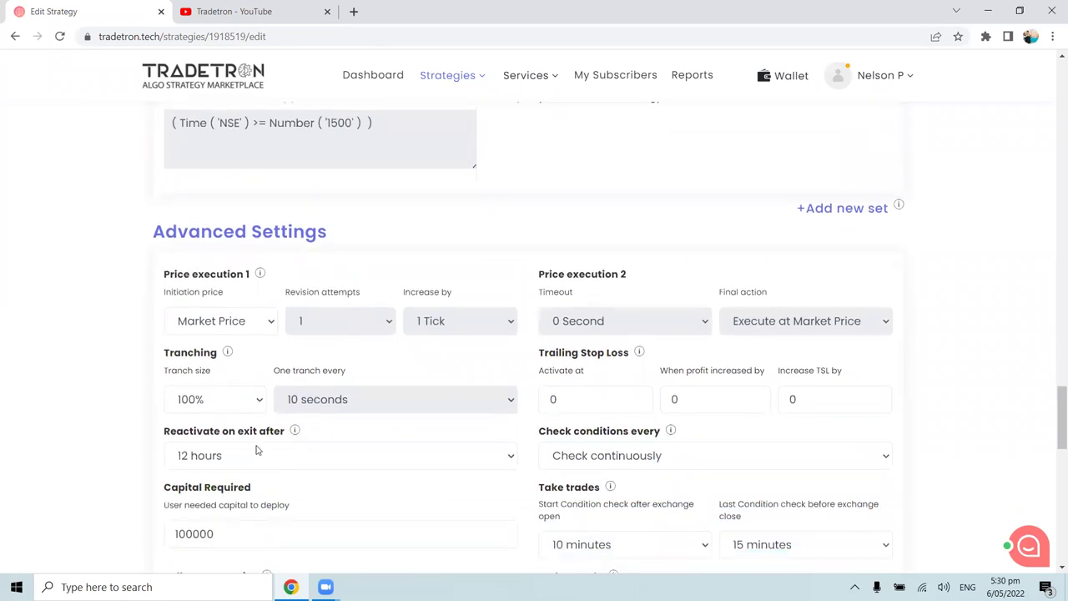
Step: Switch the reactivation delay to 2 minutes, then restore it to 12 hours
left_click(256, 462)
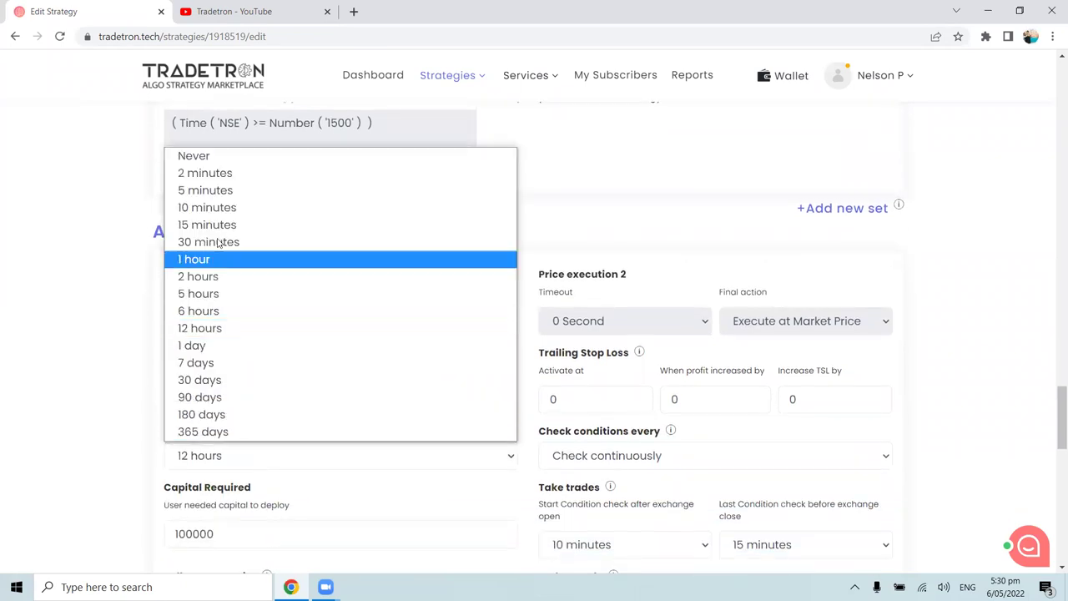
left_click(251, 172)
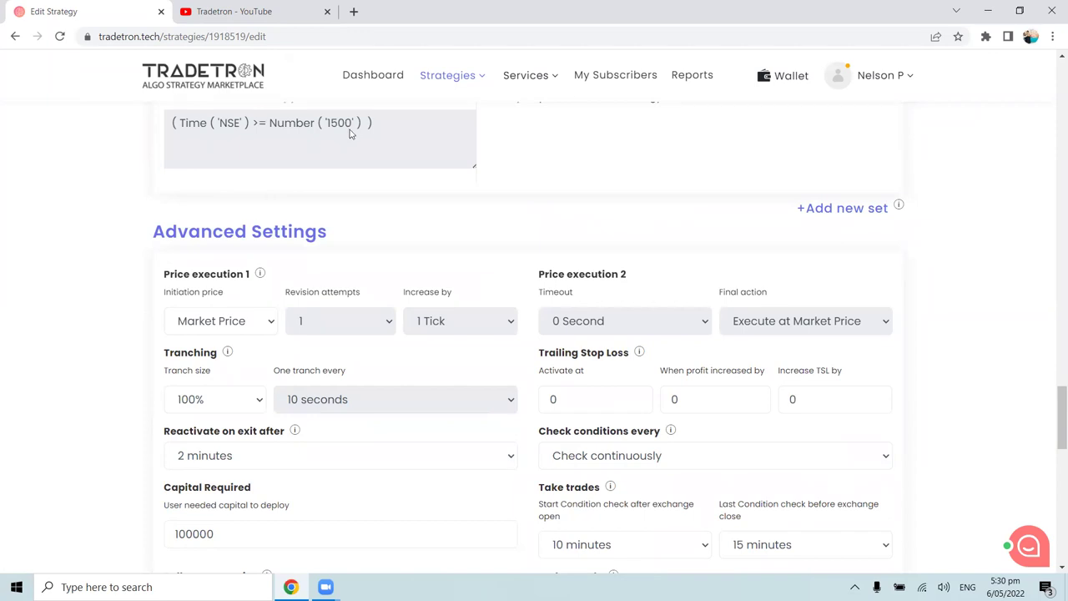
mouse_move(294, 432)
left_click(269, 457)
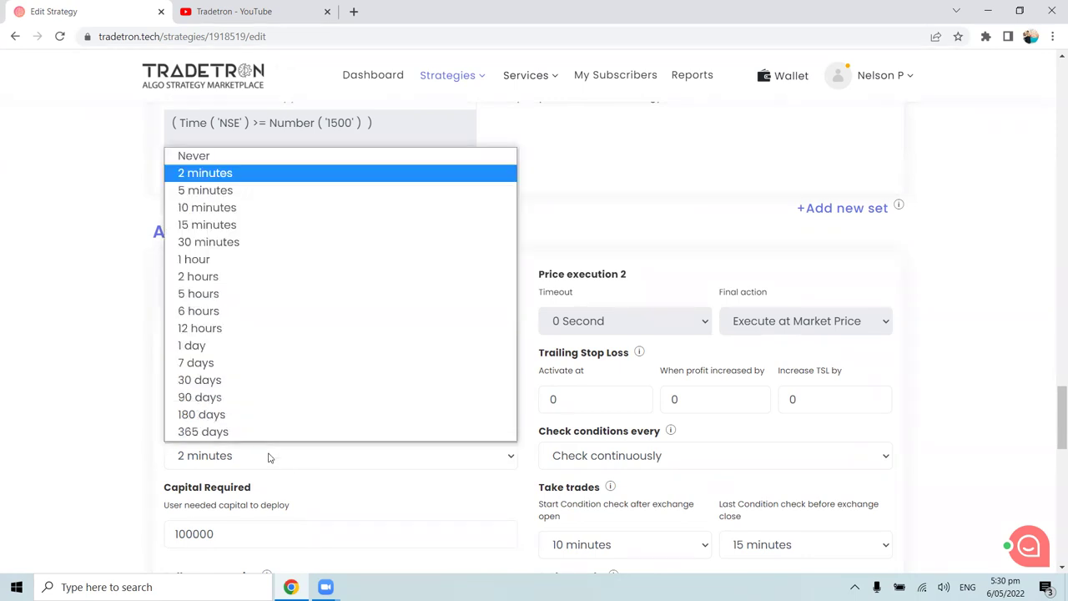
left_click(250, 328)
scroll(902, 483, "down", 1)
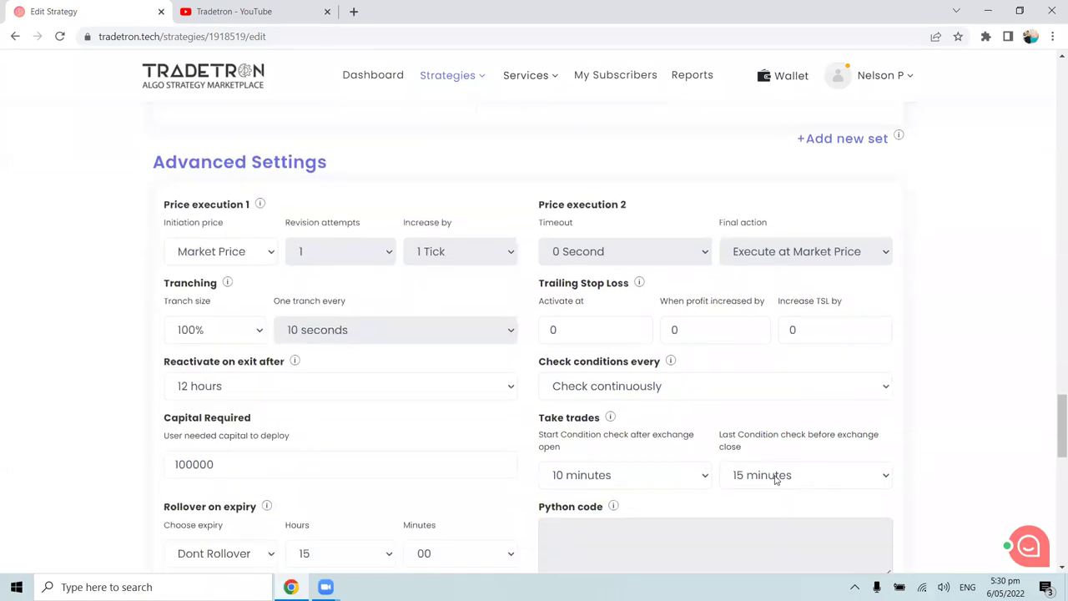
scroll(353, 312, "up", 1)
scroll(257, 169, "up", 1)
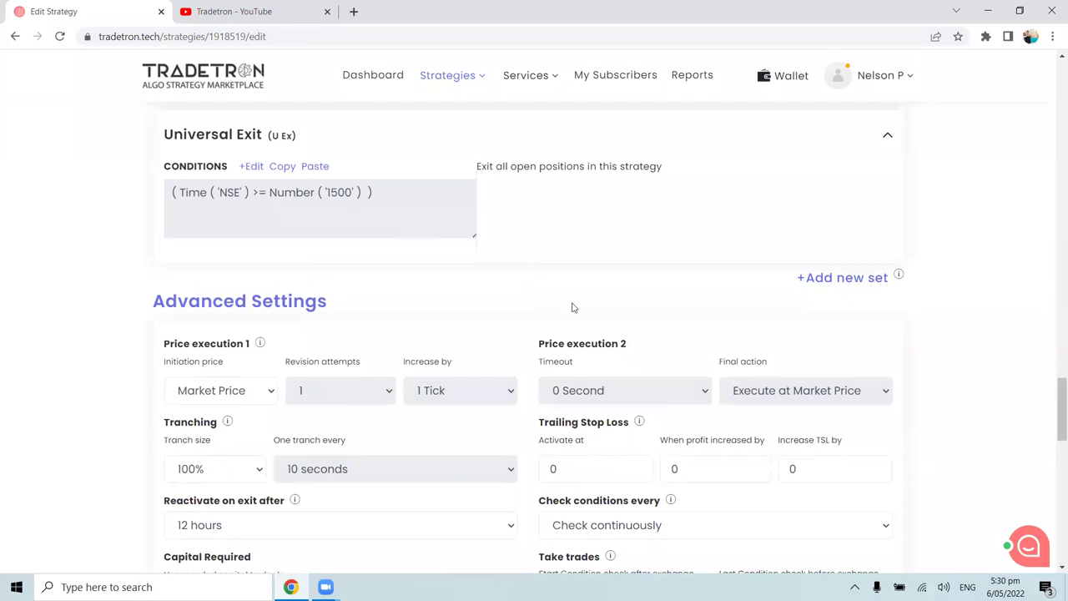
scroll(740, 410, "down", 2)
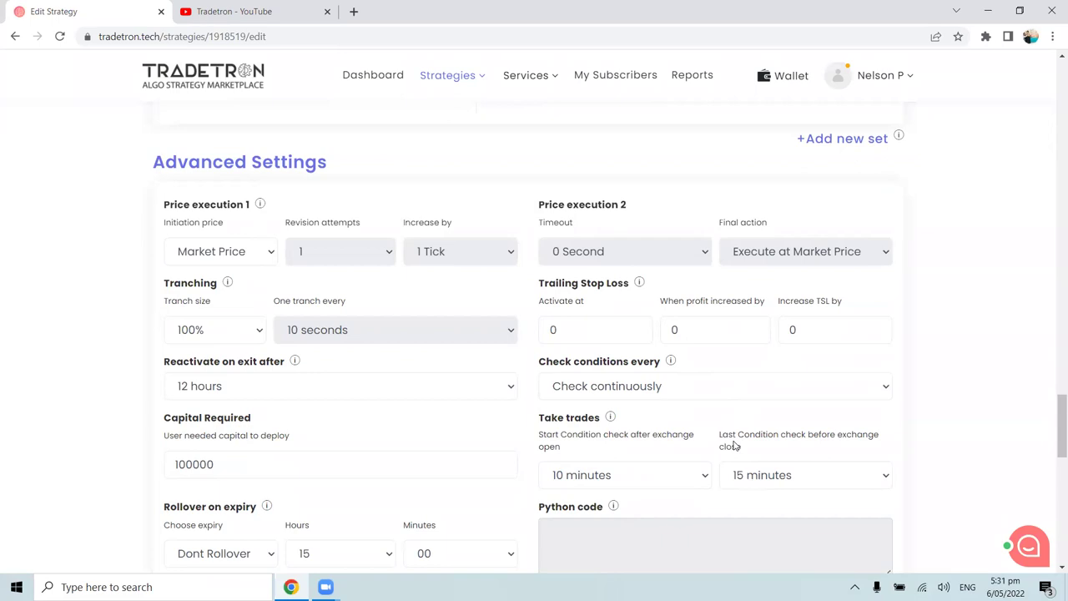
scroll(737, 447, "down", 1)
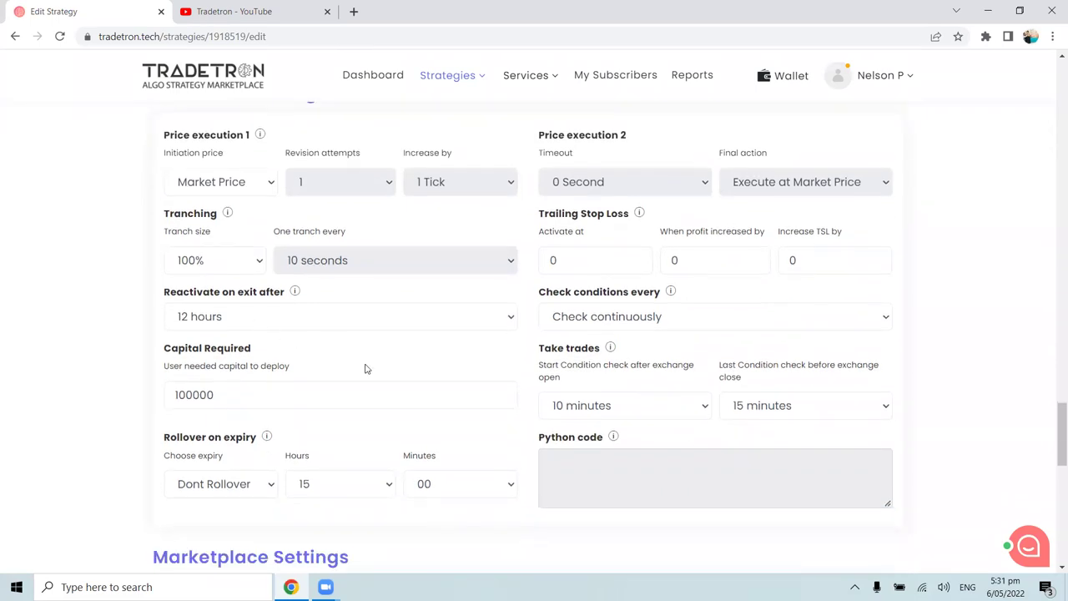
scroll(365, 368, "down", 9)
left_click(528, 250)
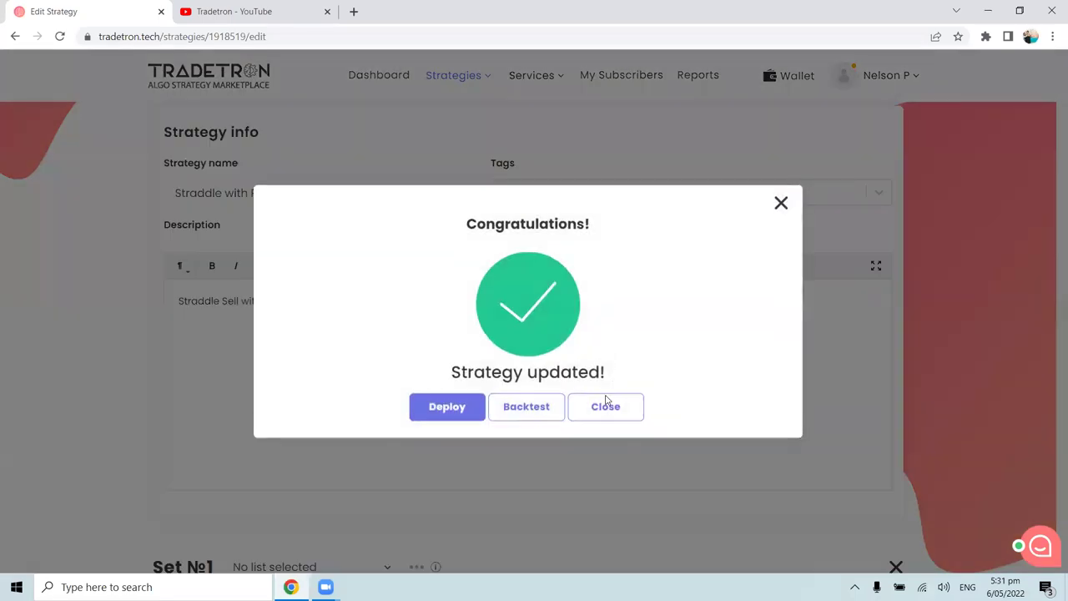
left_click(601, 407)
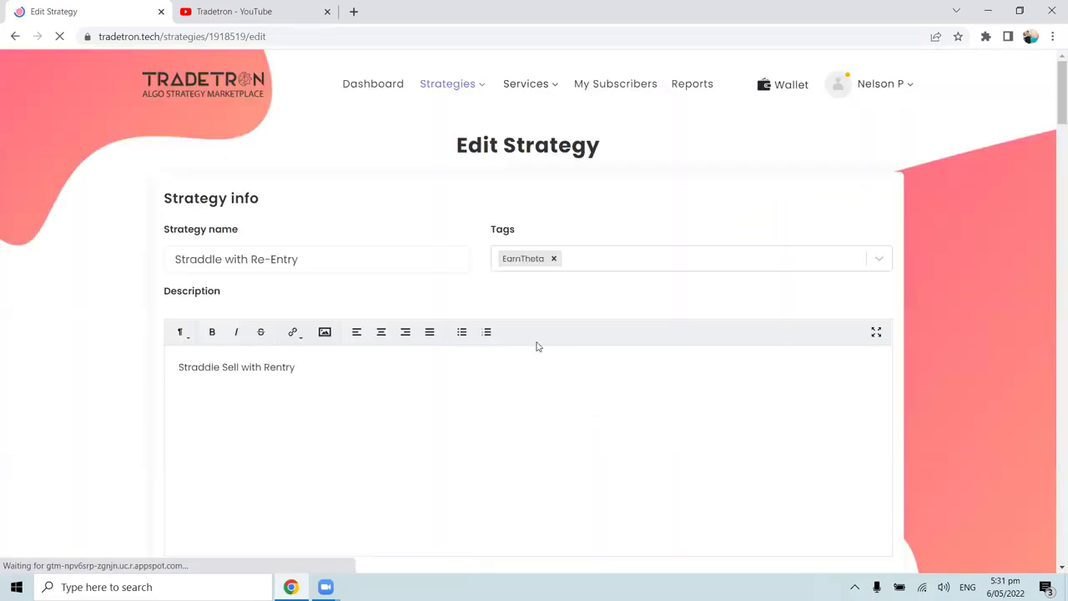
scroll(538, 346, "down", 4)
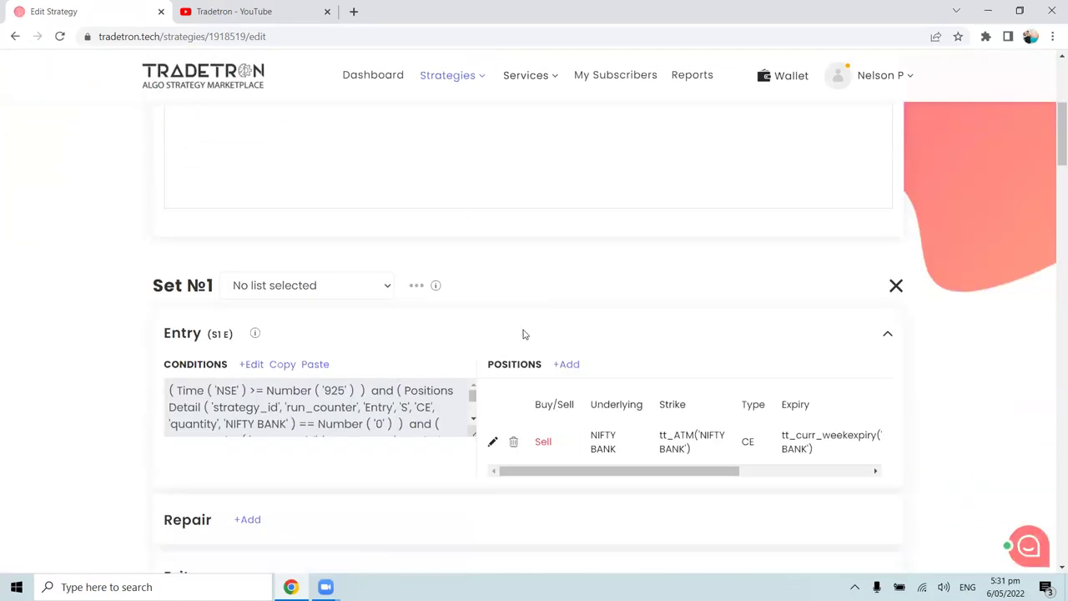
scroll(530, 334, "up", 3)
scroll(529, 329, "down", 2)
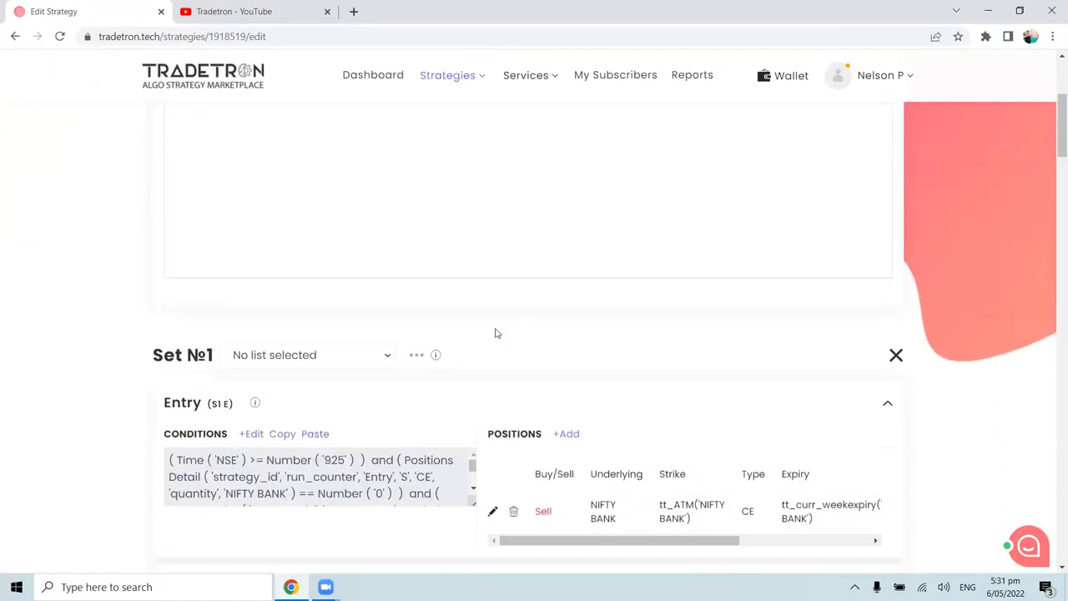
scroll(495, 333, "down", 1)
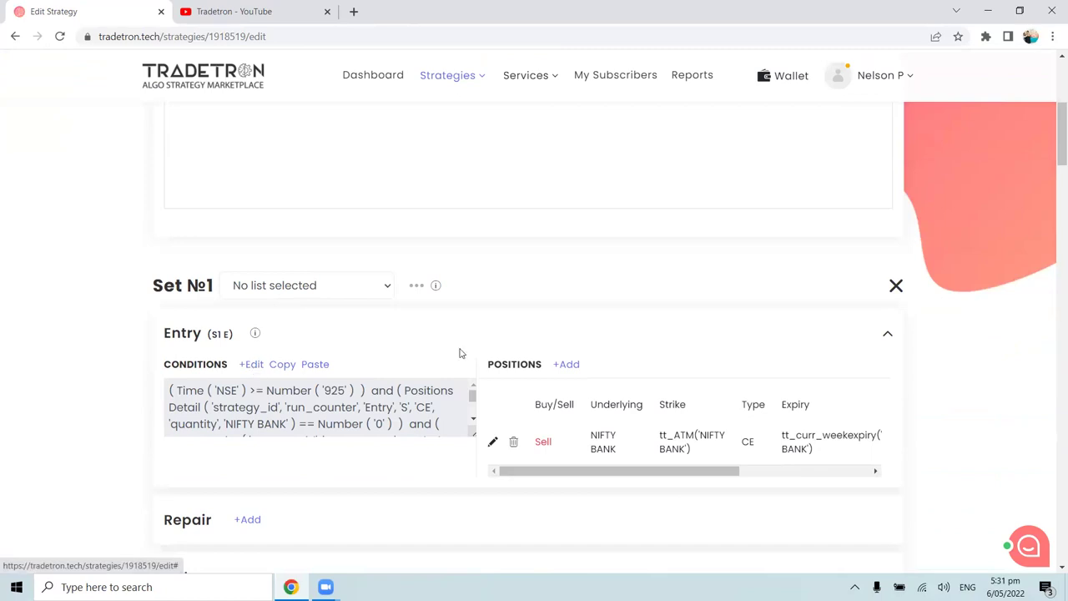
scroll(459, 352, "down", 1)
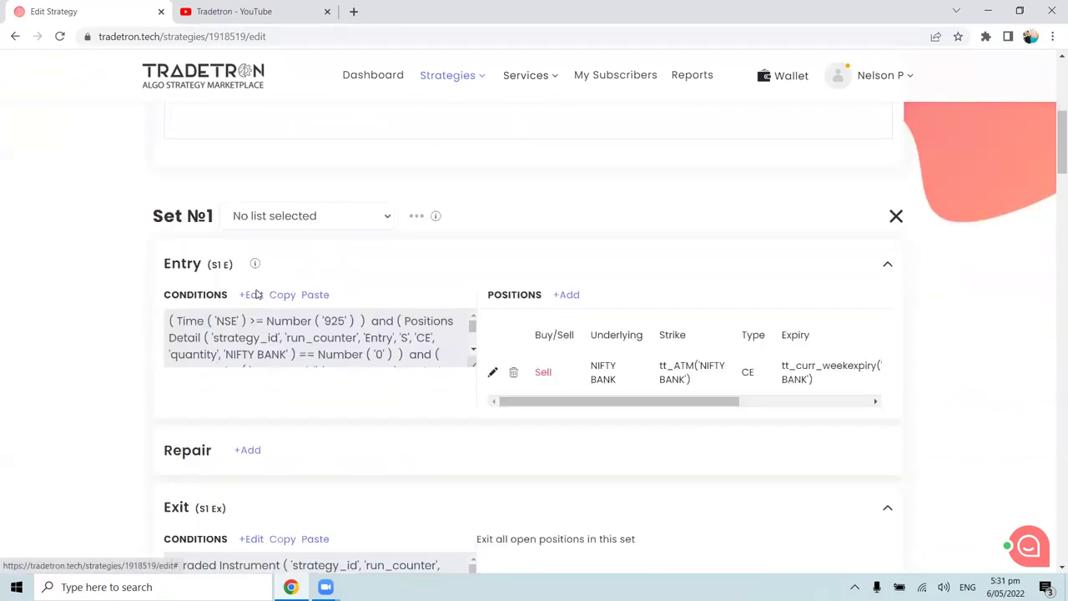
left_click(257, 295)
scroll(584, 251, "down", 1)
scroll(594, 265, "up", 1)
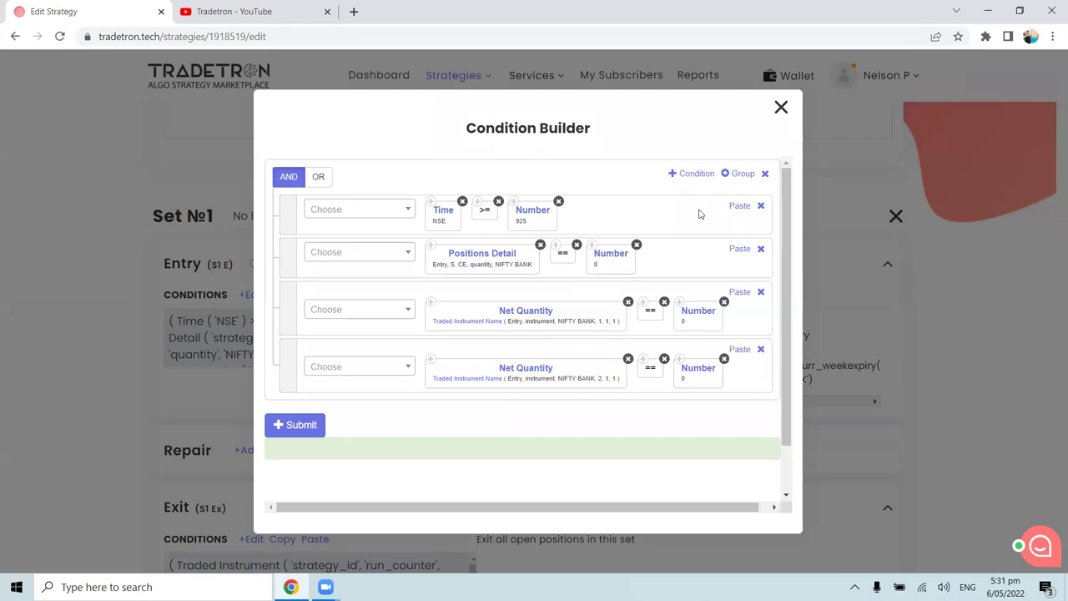
left_click(781, 109)
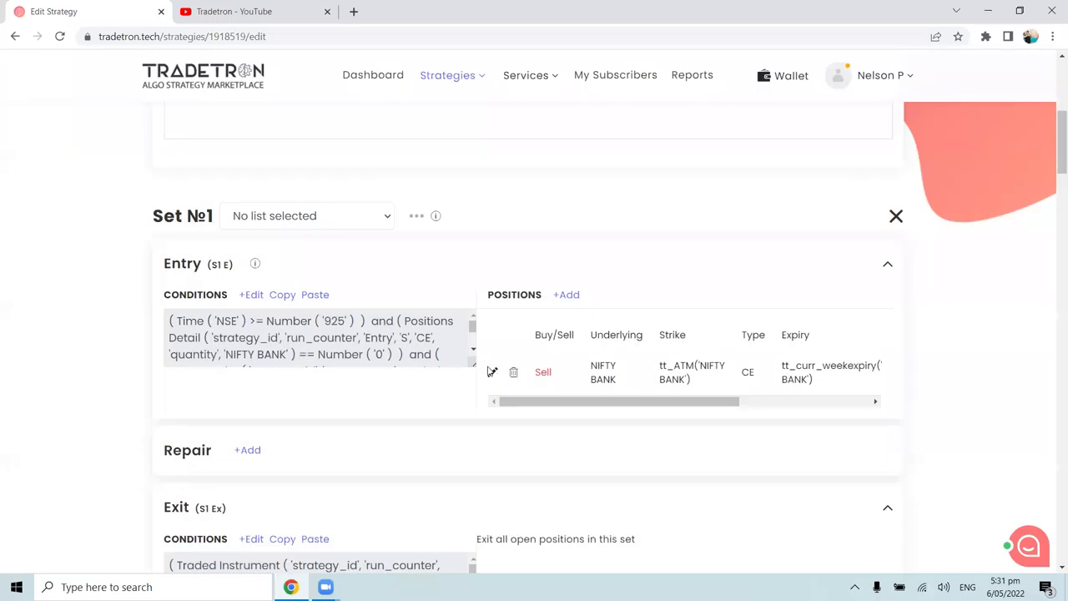
left_click(492, 373)
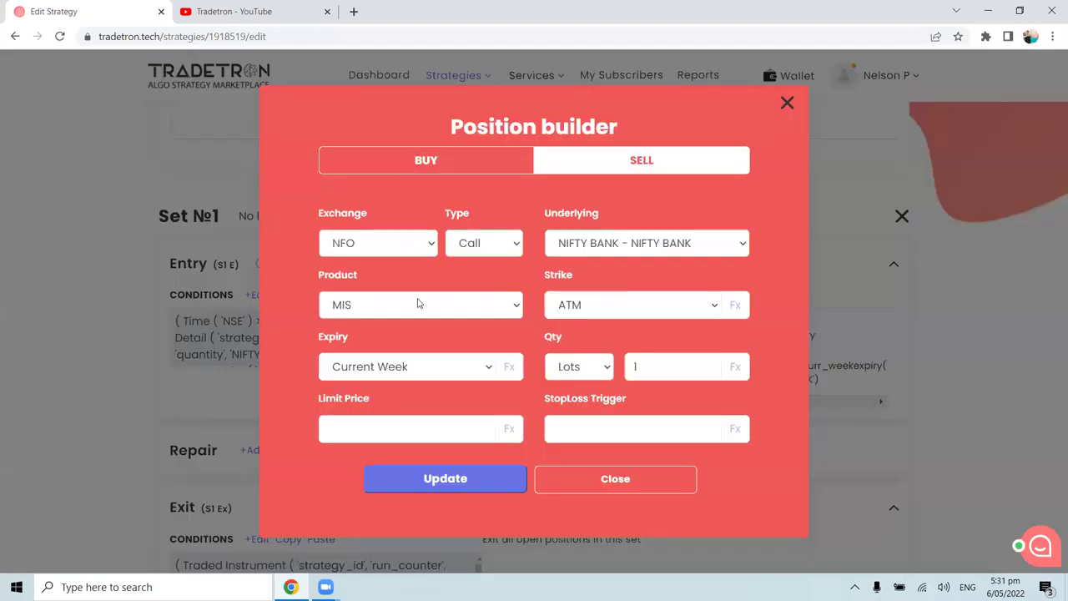
left_click(787, 104)
scroll(751, 259, "down", 2)
scroll(570, 260, "up", 1)
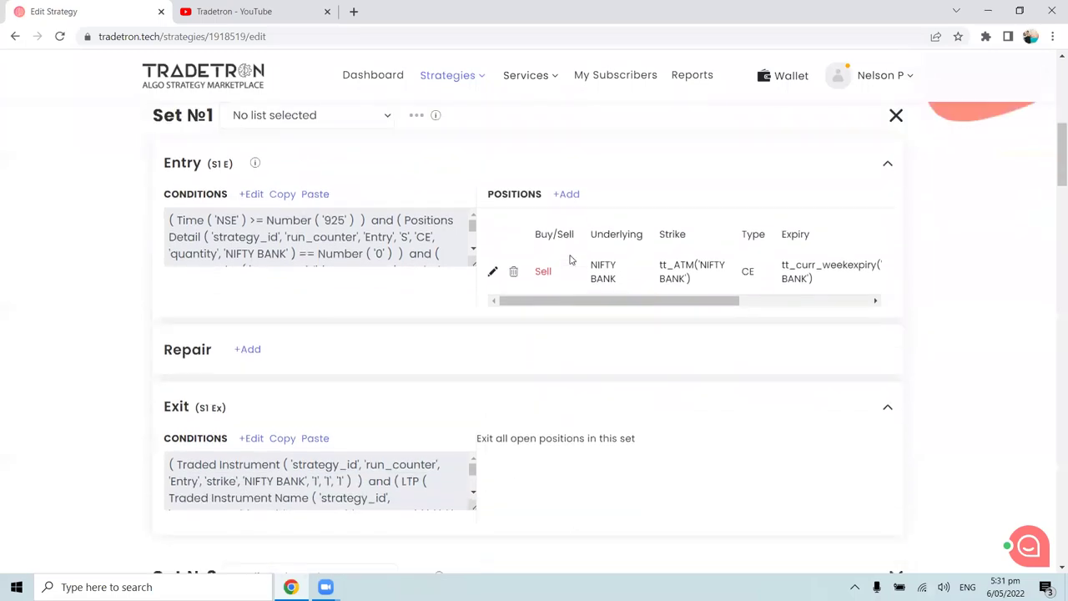
scroll(570, 260, "down", 10)
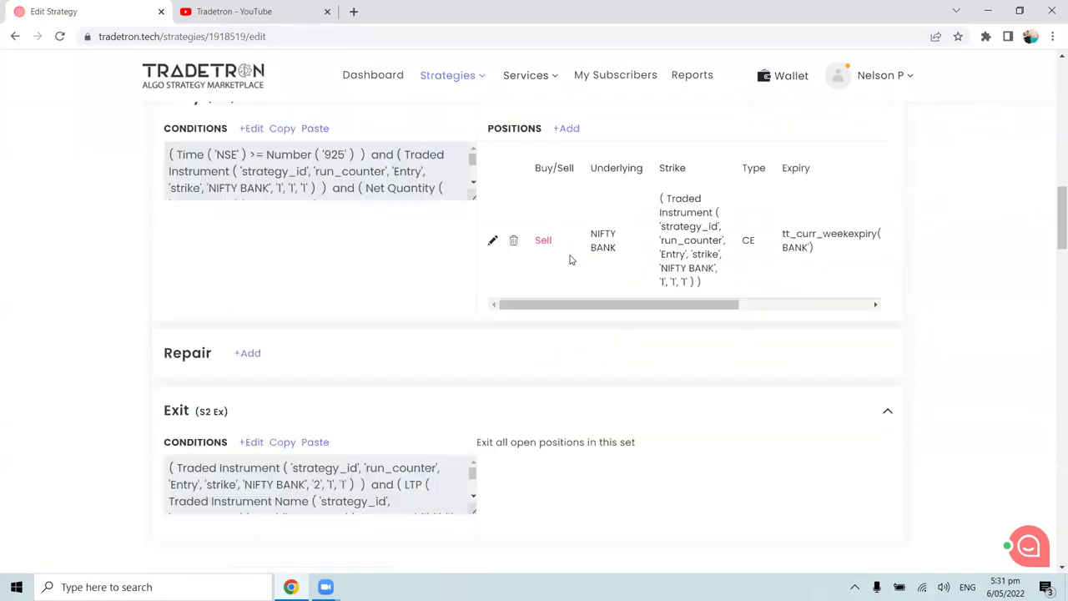
scroll(571, 259, "down", 3)
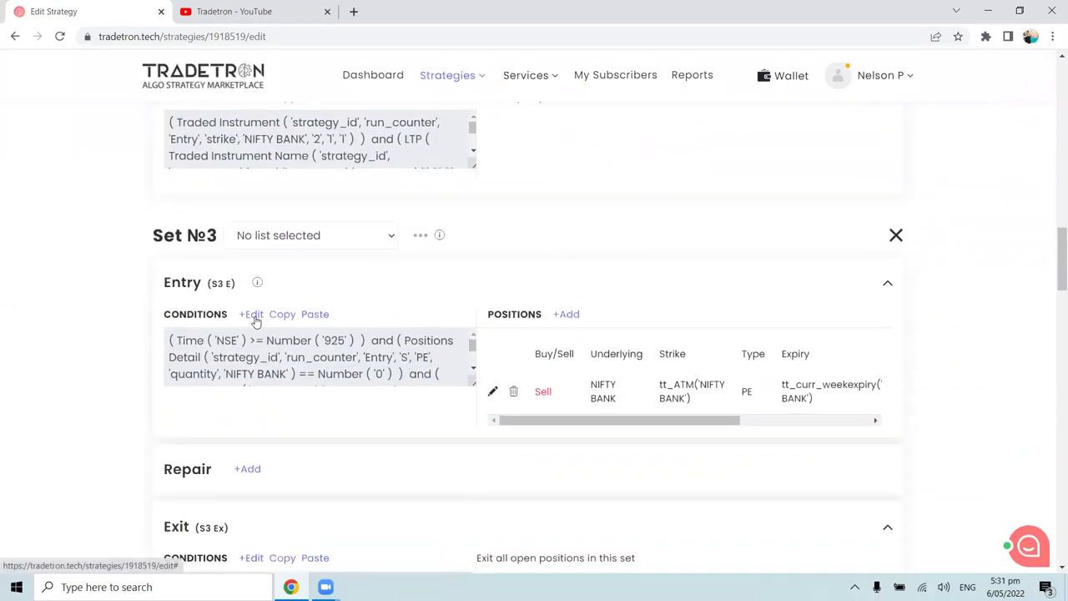
left_click(253, 315)
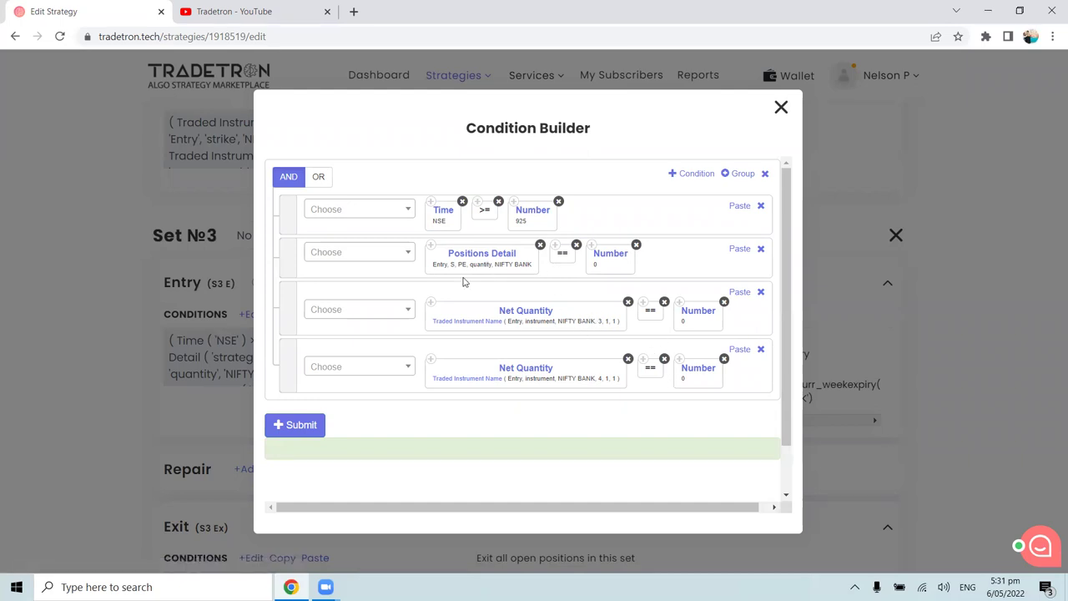
left_click(781, 107)
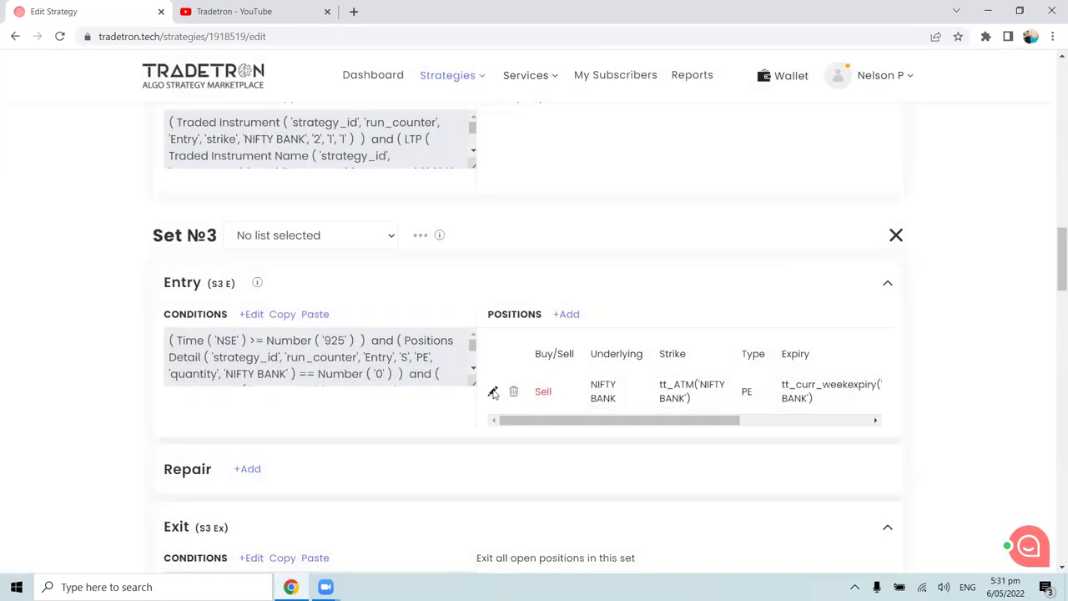
left_click(493, 391)
left_click(787, 104)
scroll(718, 250, "up", 10)
scroll(699, 242, "up", 5)
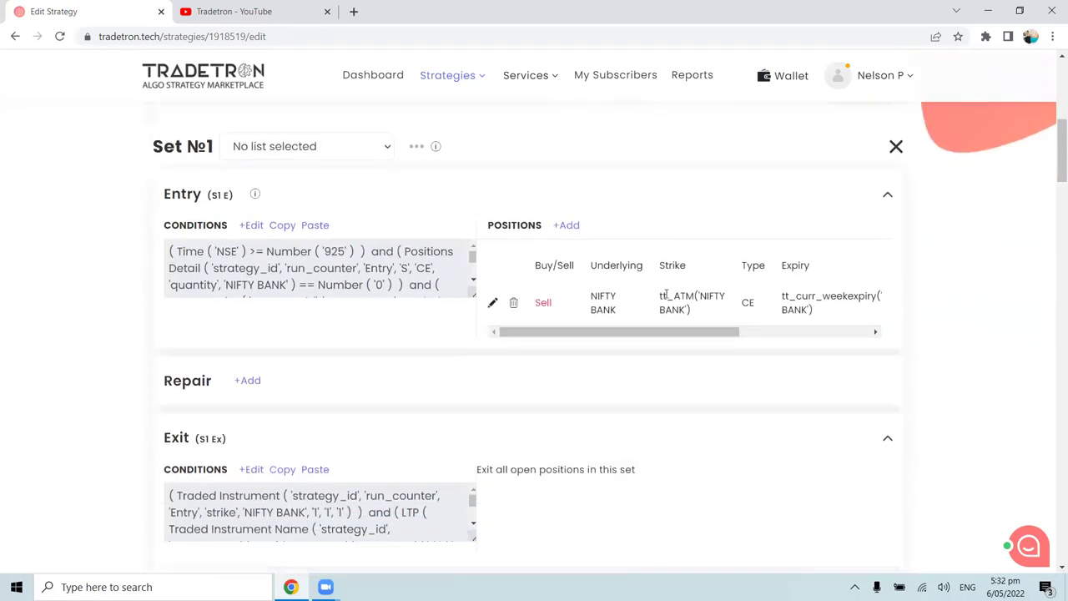
scroll(666, 293, "down", 7)
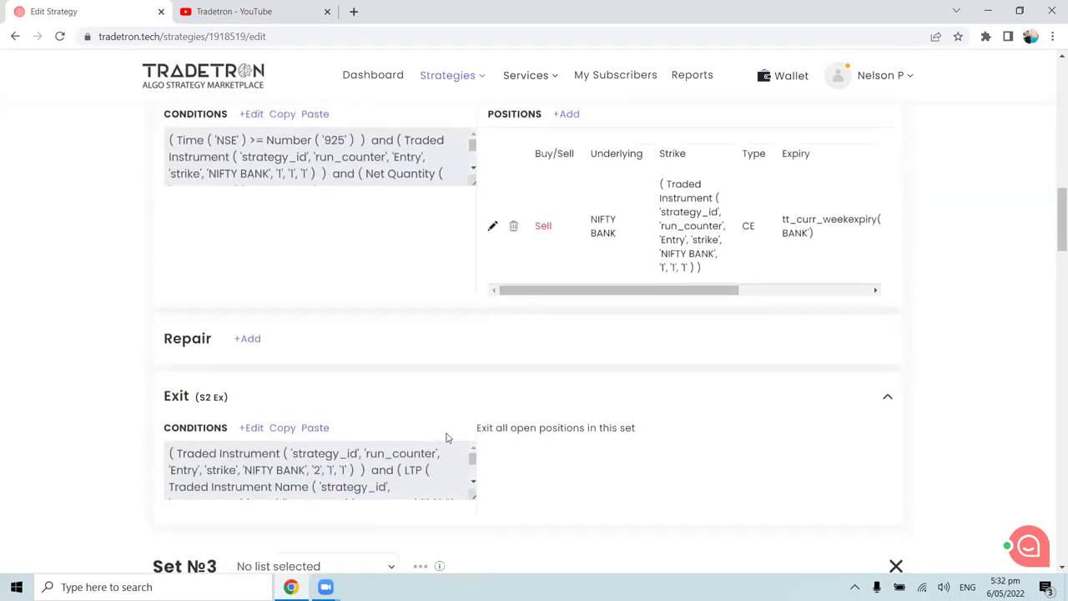
scroll(568, 389, "down", 4)
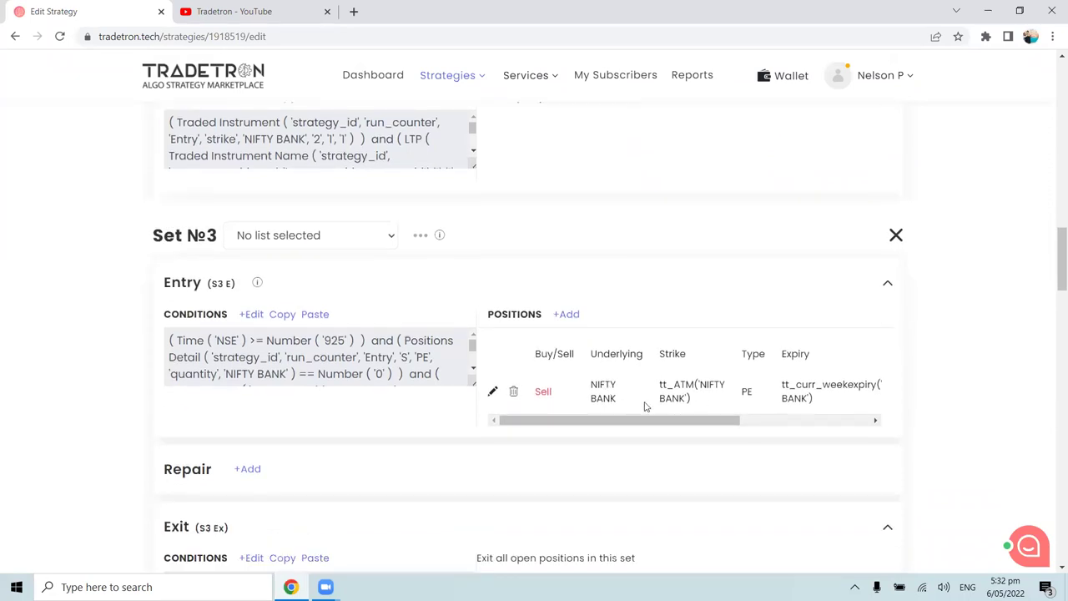
scroll(644, 406, "up", 8)
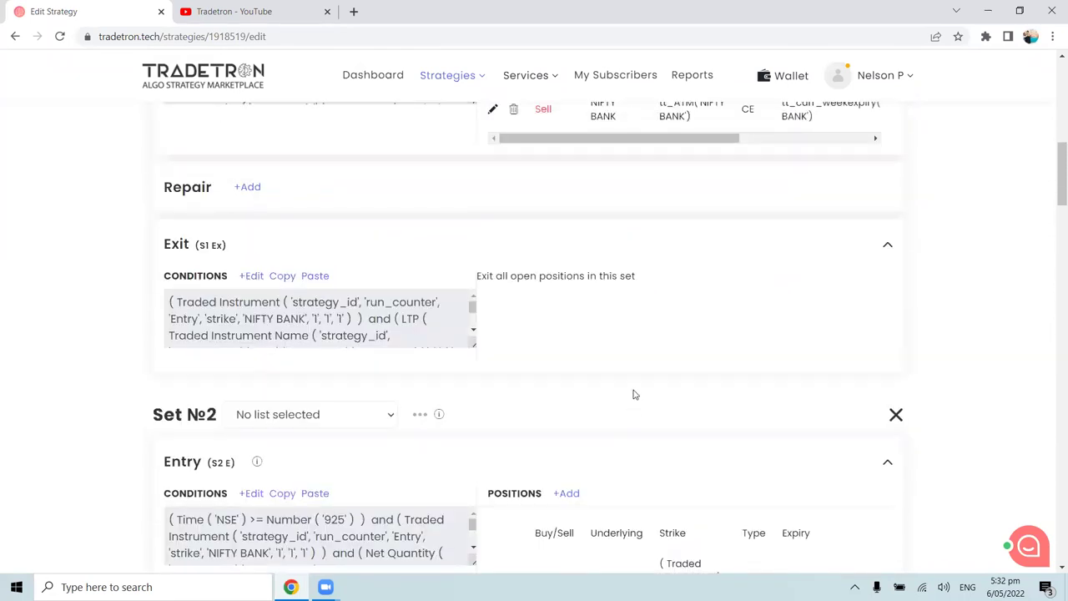
scroll(634, 394, "up", 3)
scroll(347, 272, "down", 2)
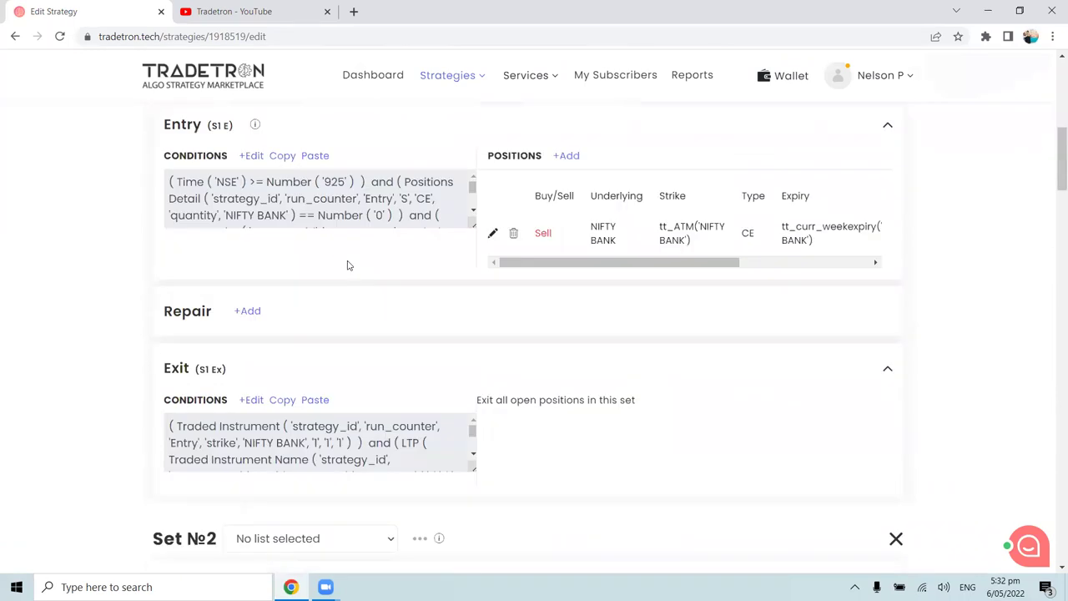
scroll(349, 265, "up", 1)
scroll(346, 215, "down", 1)
left_click(252, 401)
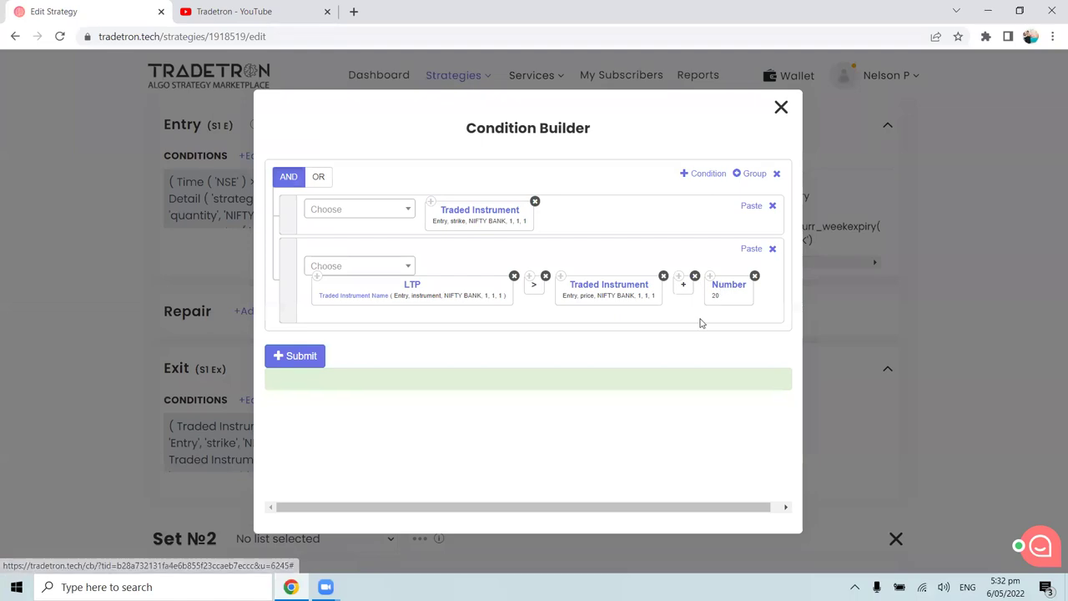
left_click(781, 107)
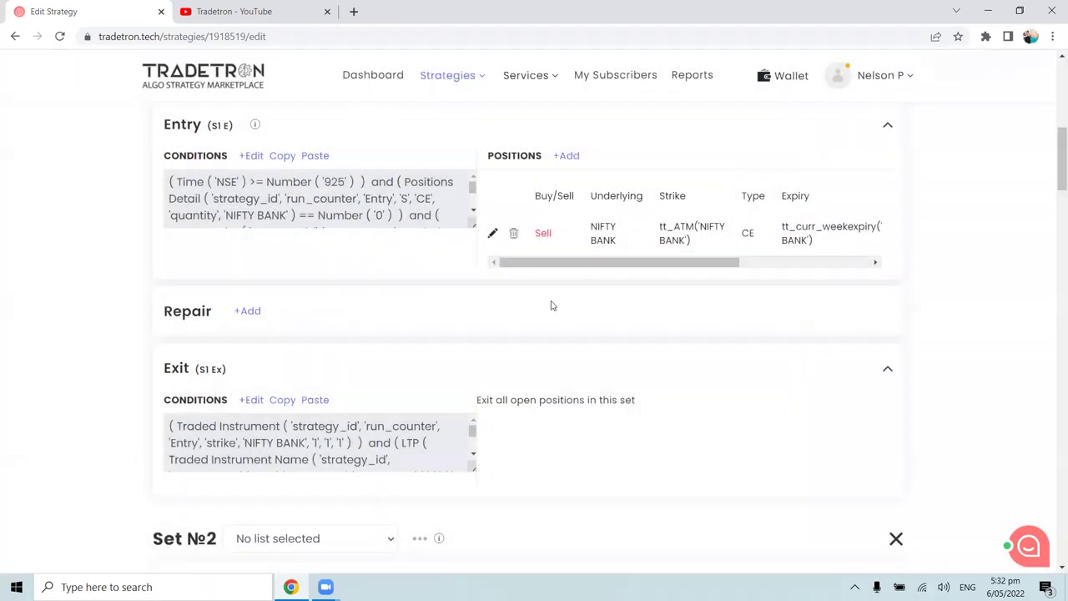
scroll(574, 413, "down", 5)
scroll(575, 415, "down", 10)
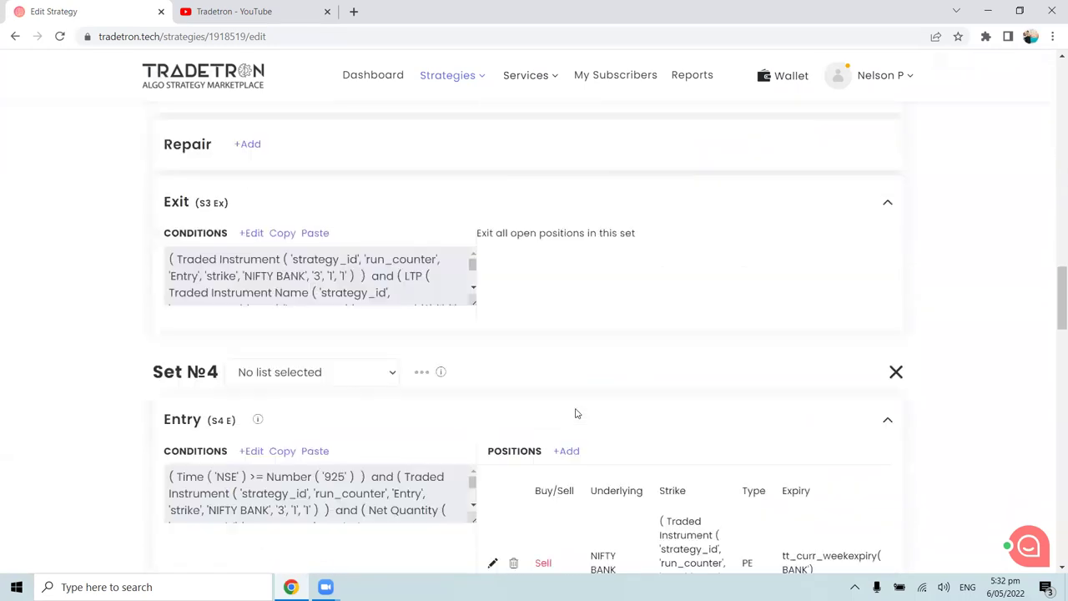
scroll(572, 407, "up", 4)
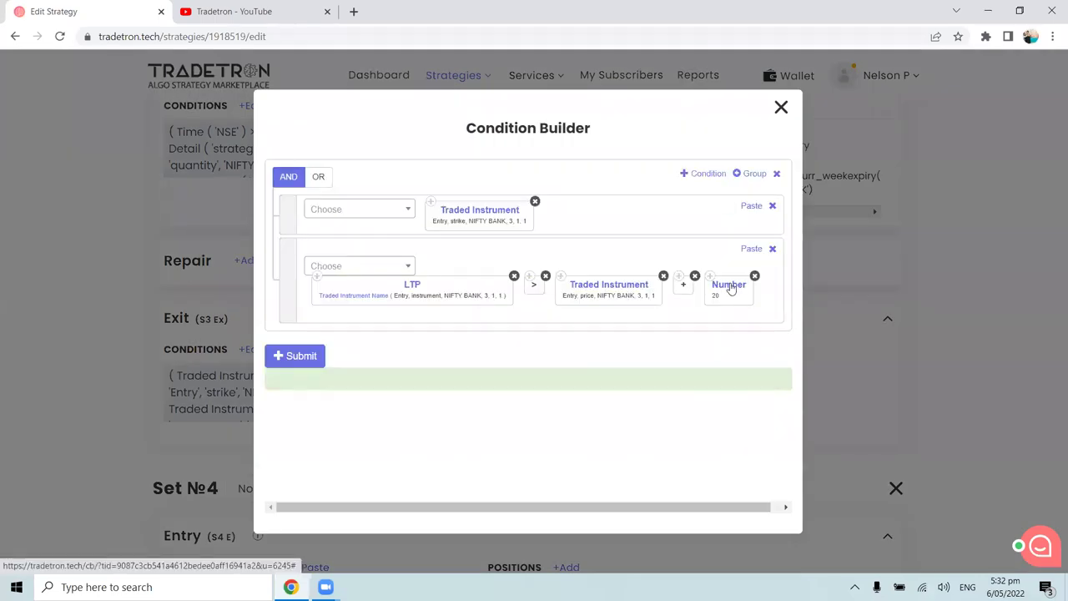
left_click(781, 107)
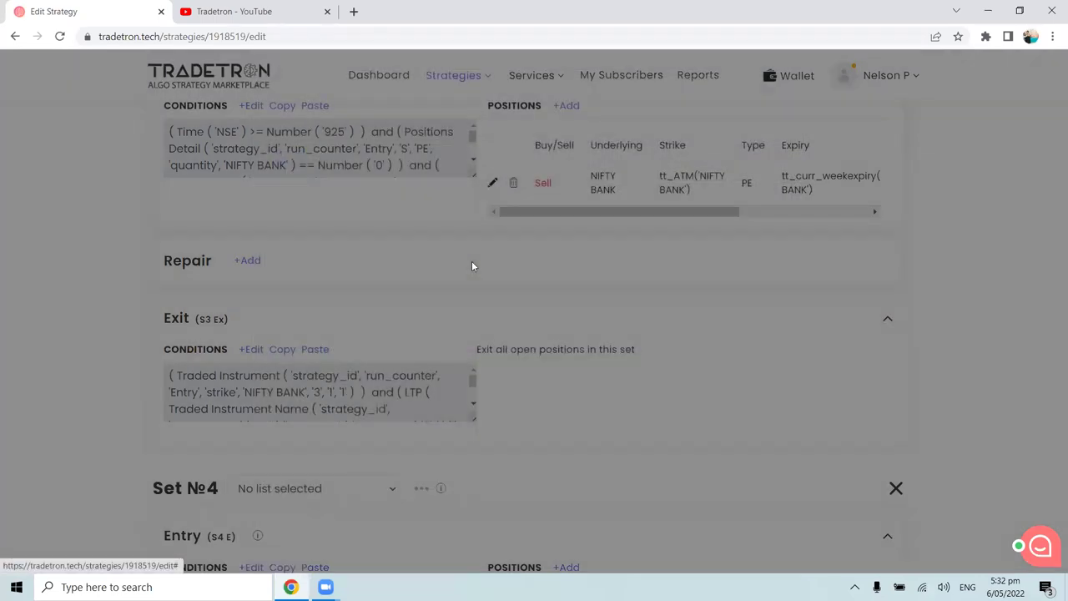
scroll(538, 271, "up", 13)
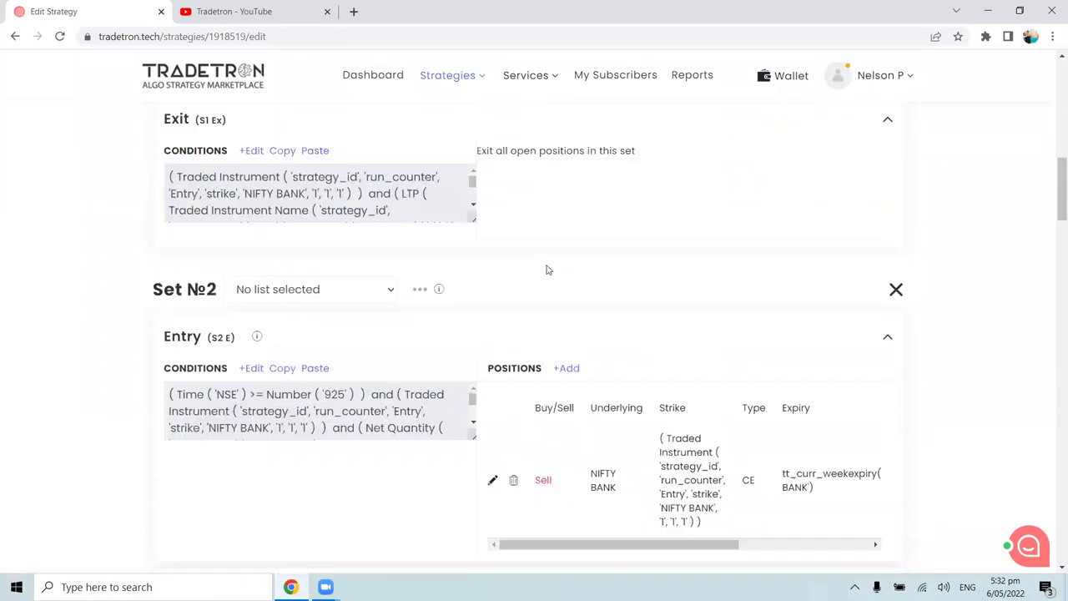
scroll(621, 234, "down", 3)
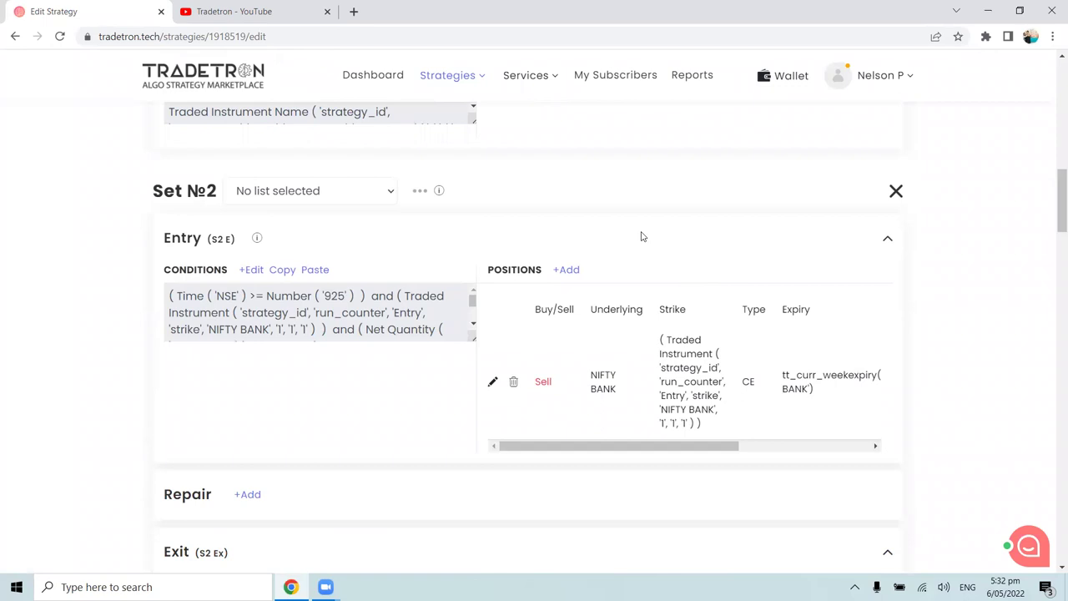
scroll(642, 236, "up", 5)
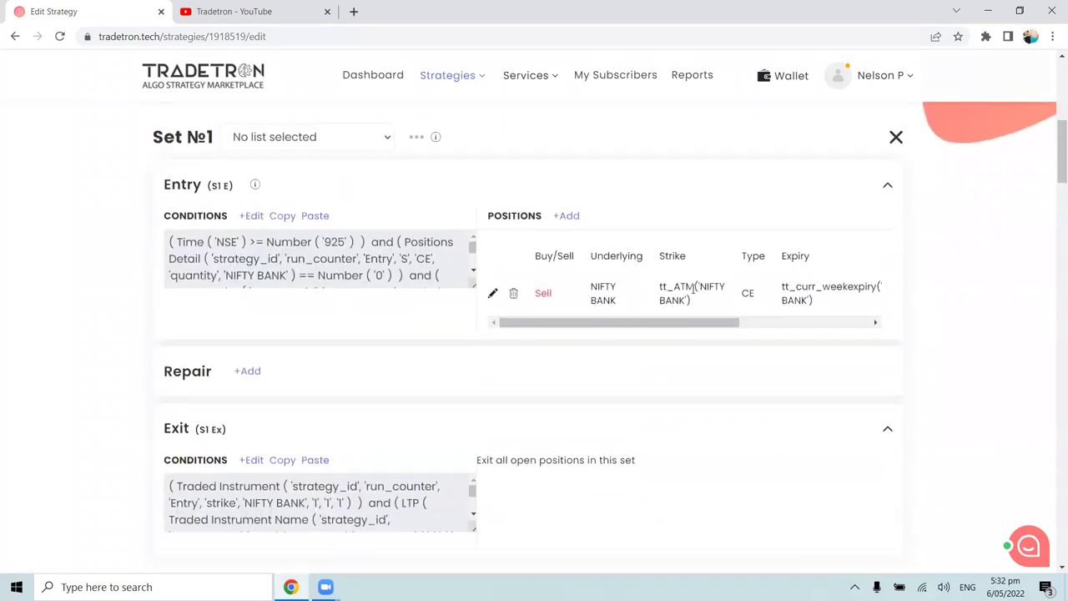
scroll(433, 317, "down", 4)
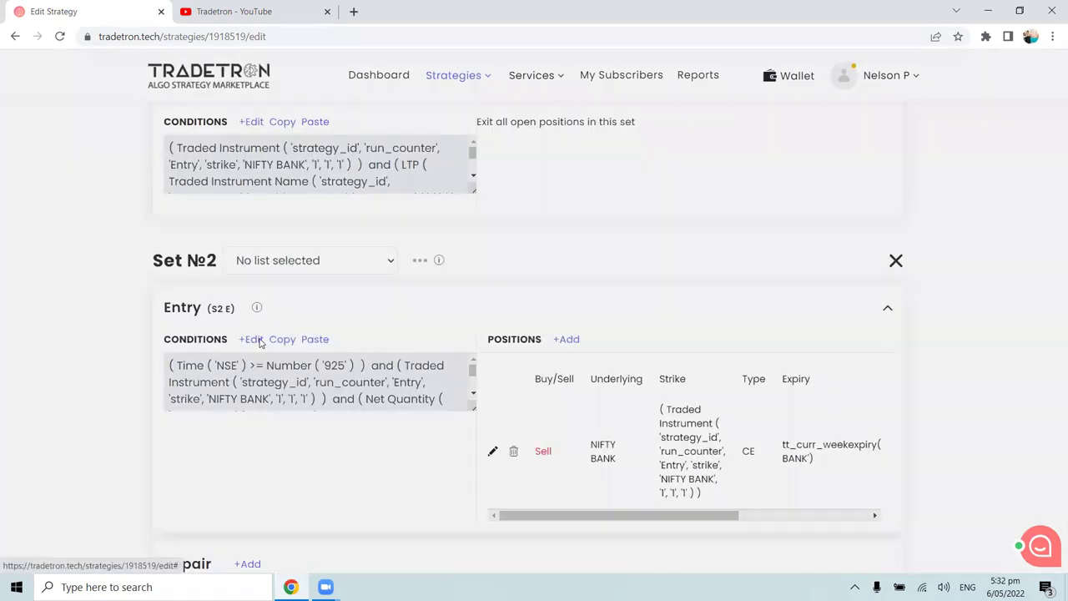
Step: Open Set №2's entry conditions and scroll down to the Positions Detail rule
left_click(252, 339)
scroll(582, 273, "down", 1)
scroll(581, 273, "up", 1)
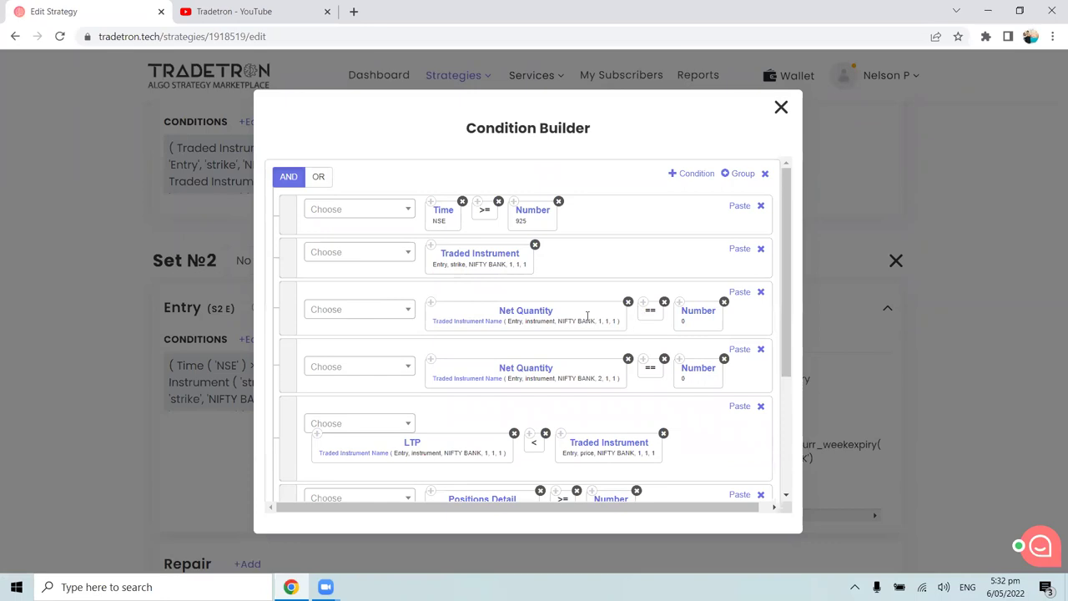
scroll(580, 282, "down", 1)
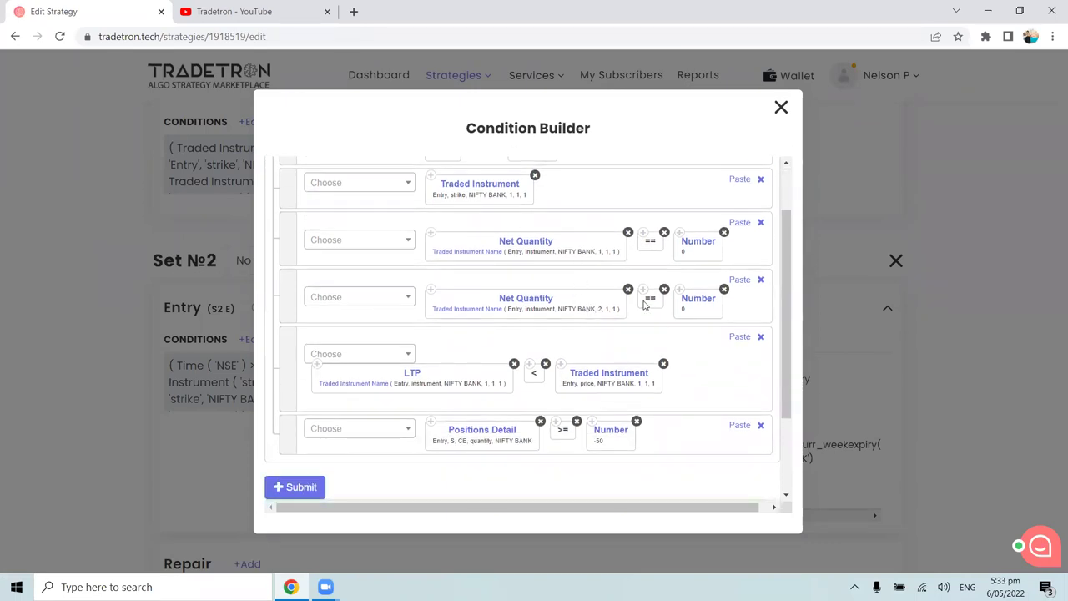
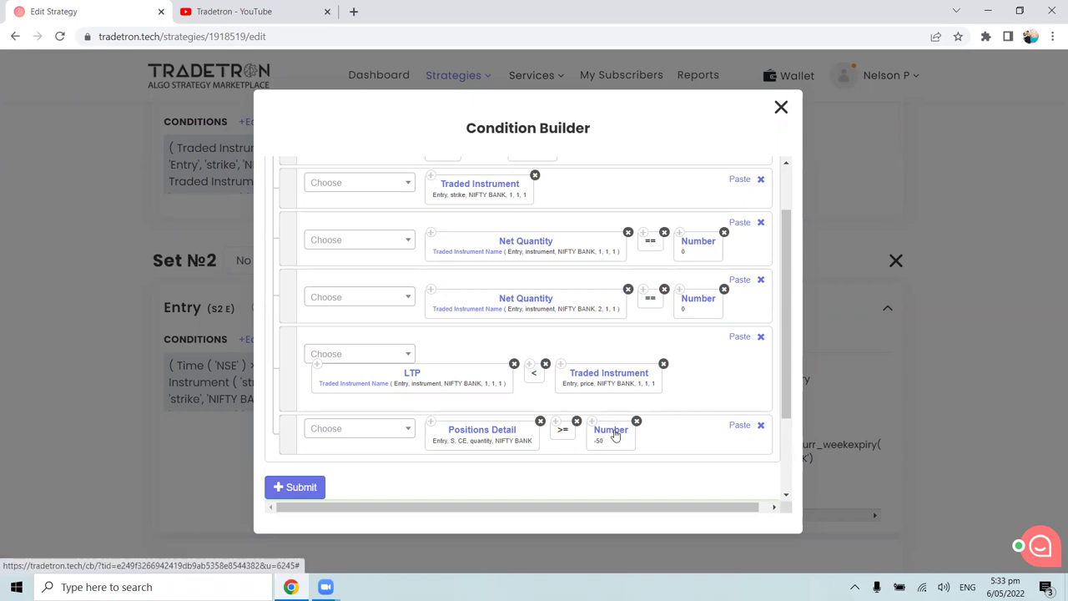
Step: Try editing the Positions Detail -50 threshold, then cancel so it stays -50
left_click(616, 435)
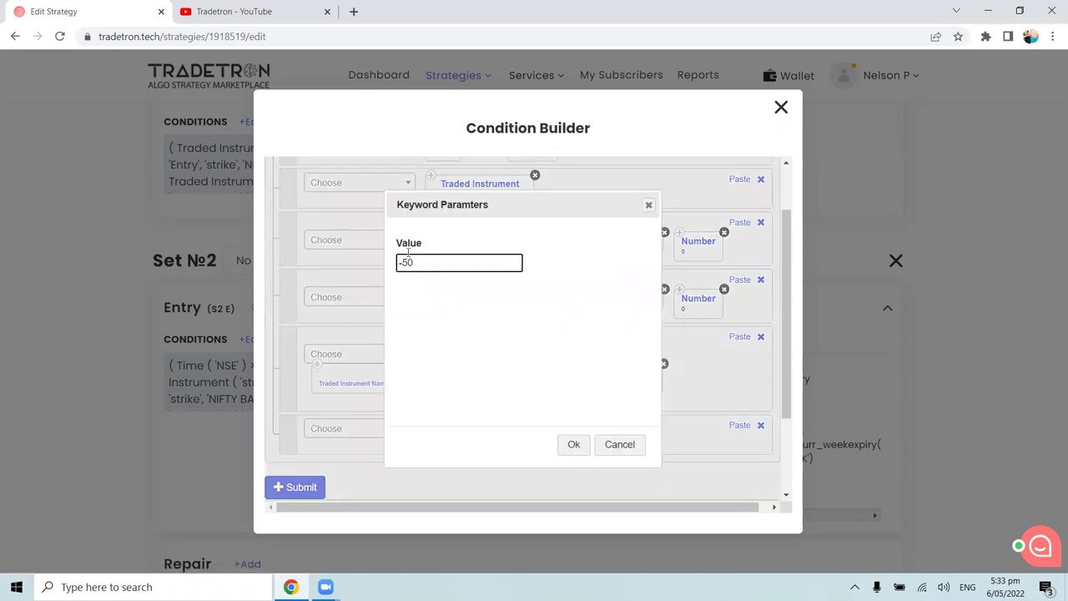
left_click(619, 448)
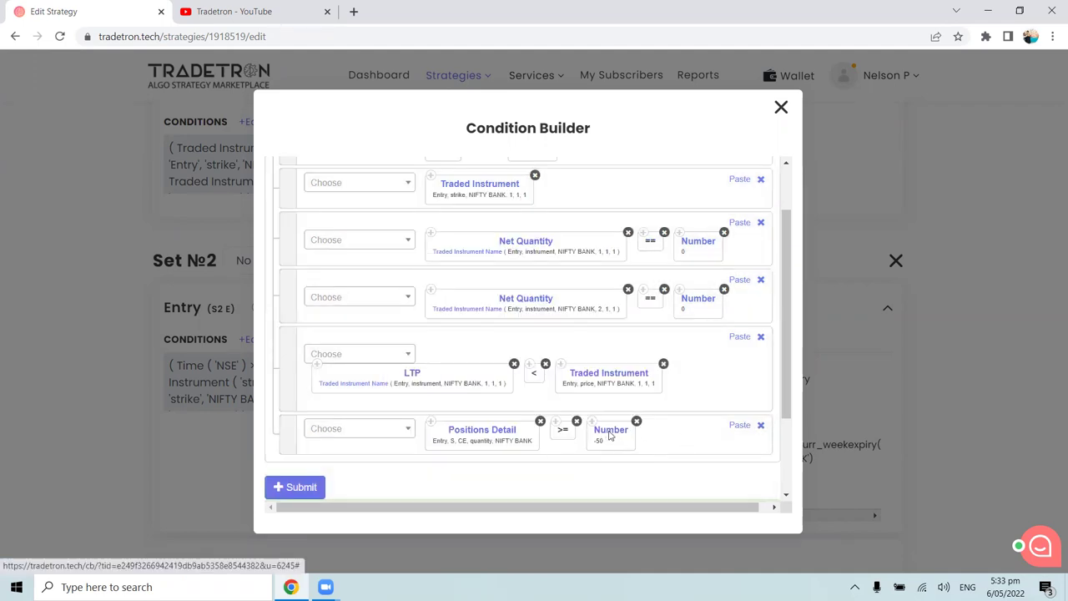
left_click(610, 437)
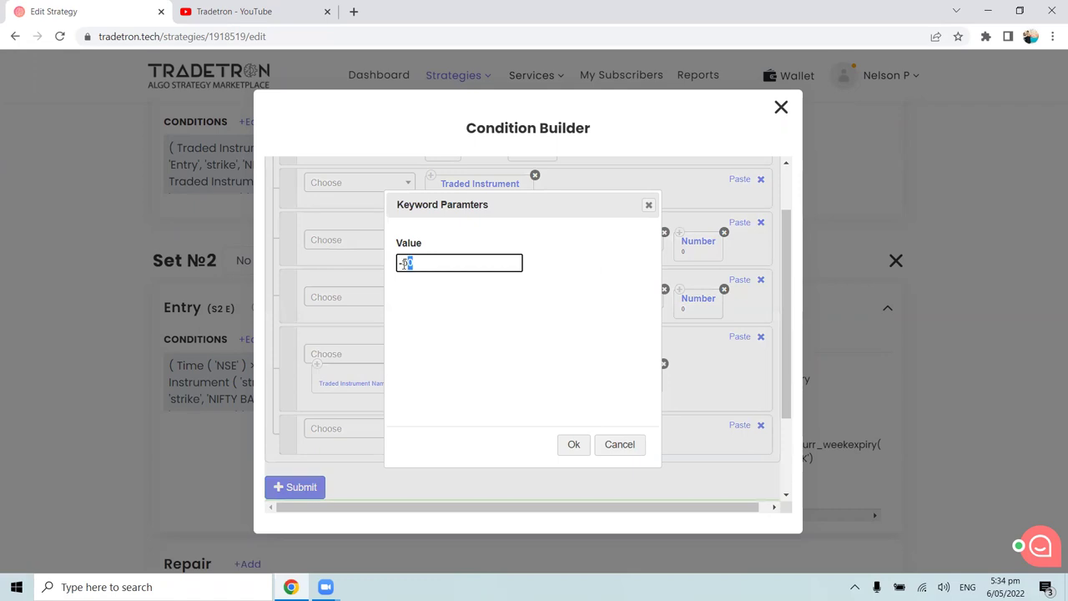
left_click_drag(399, 263, 425, 262)
type("75")
key("BackSpace")
type("-100")
left_click(608, 449)
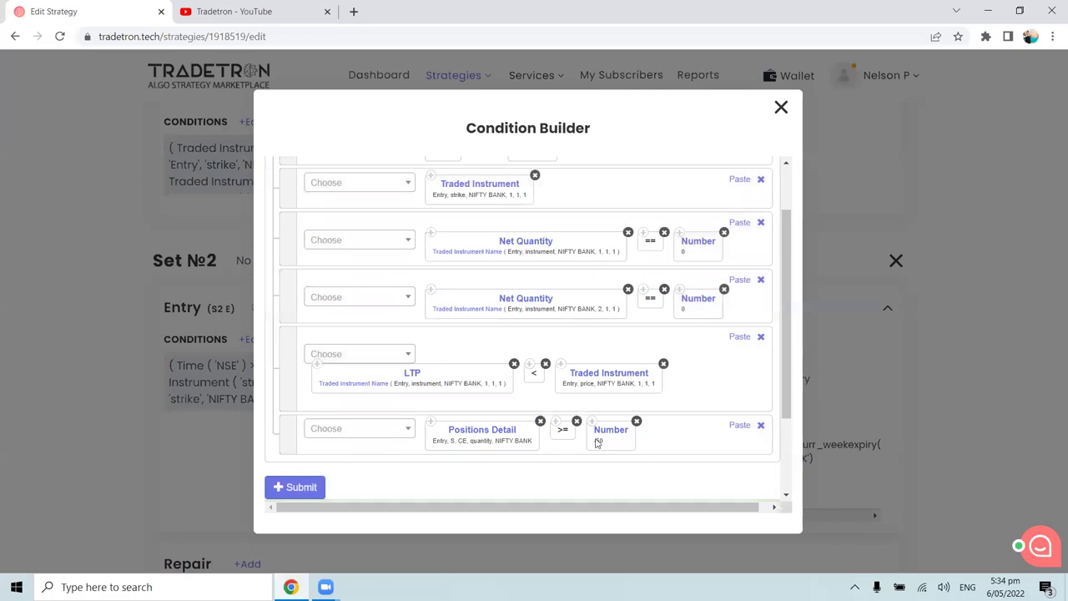
Step: Close the Set №2 entry condition builder and scroll to its Sell CE position
scroll(538, 465, "down", 1)
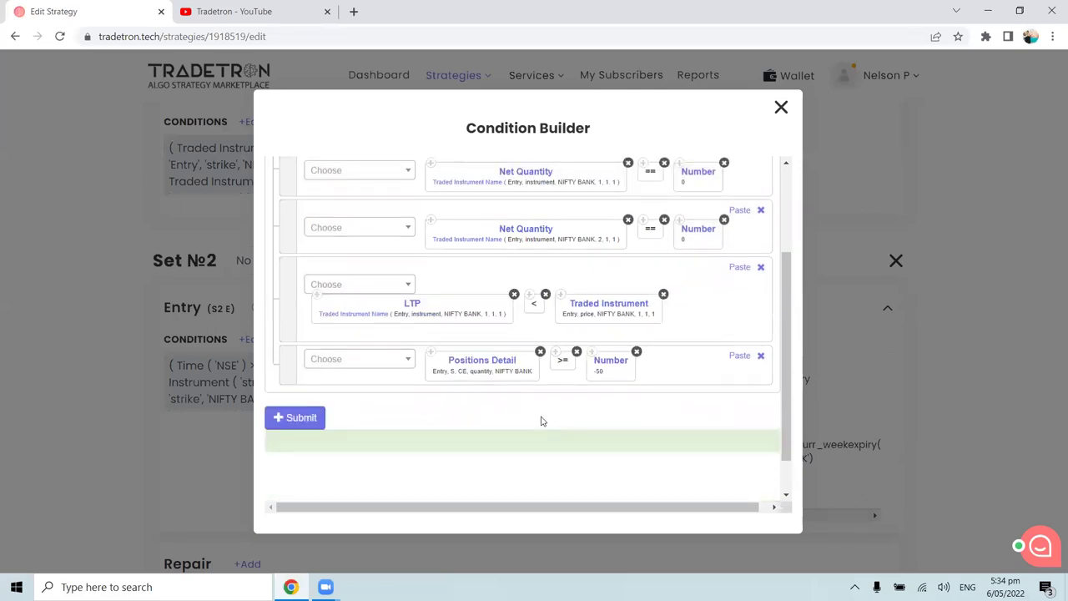
left_click(780, 106)
scroll(369, 429, "down", 2)
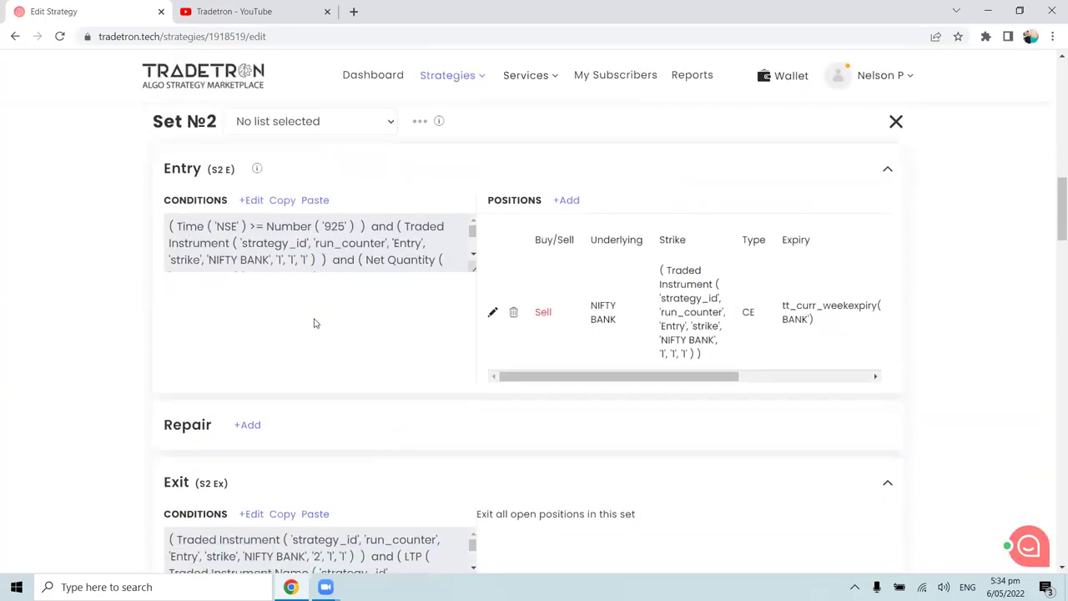
left_click(492, 312)
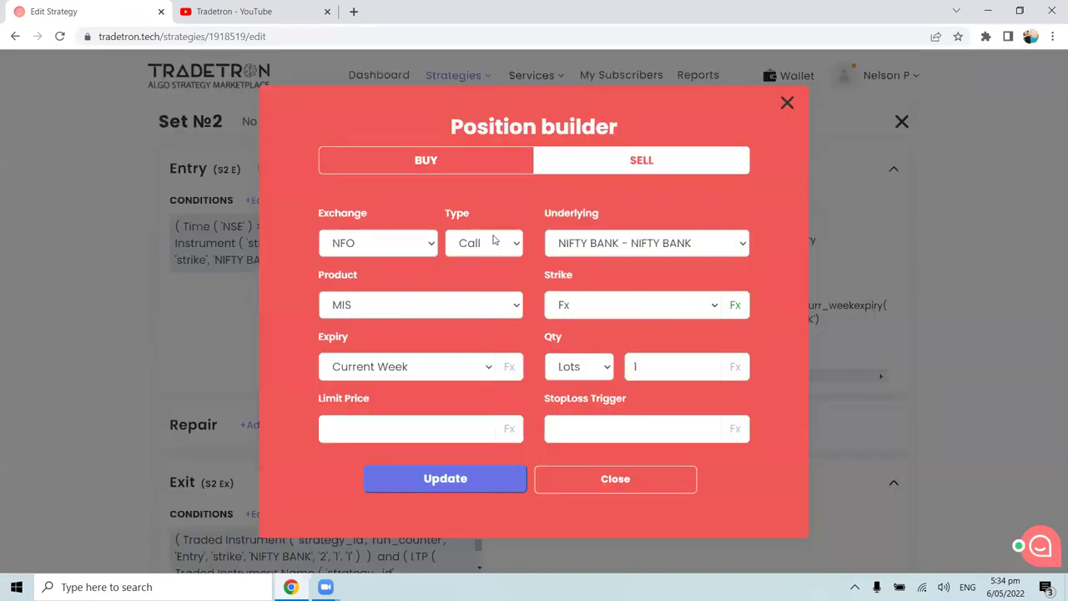
left_click(734, 305)
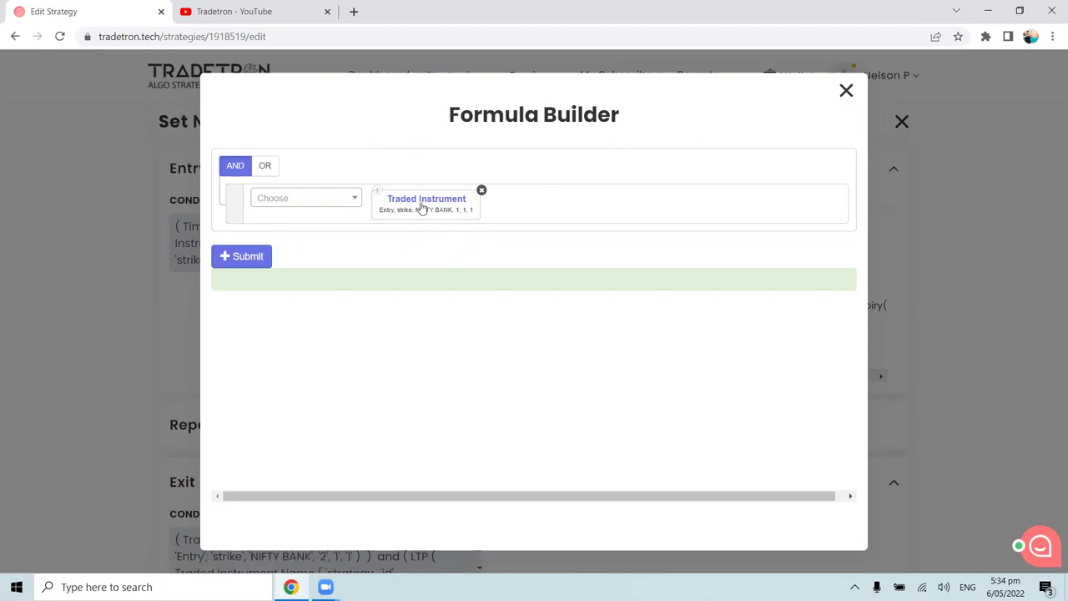
left_click(845, 92)
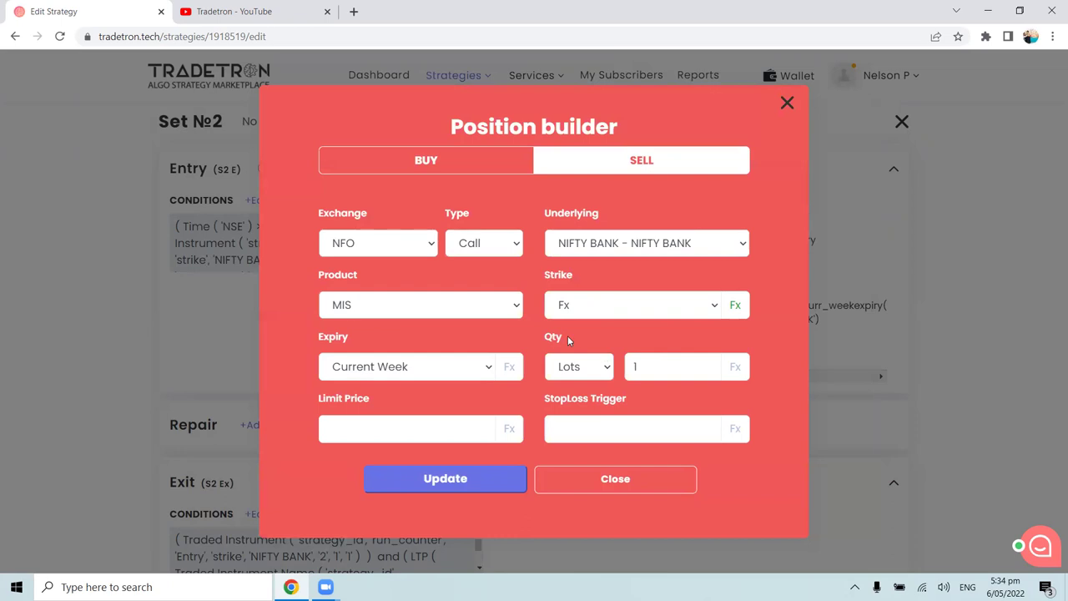
left_click(603, 478)
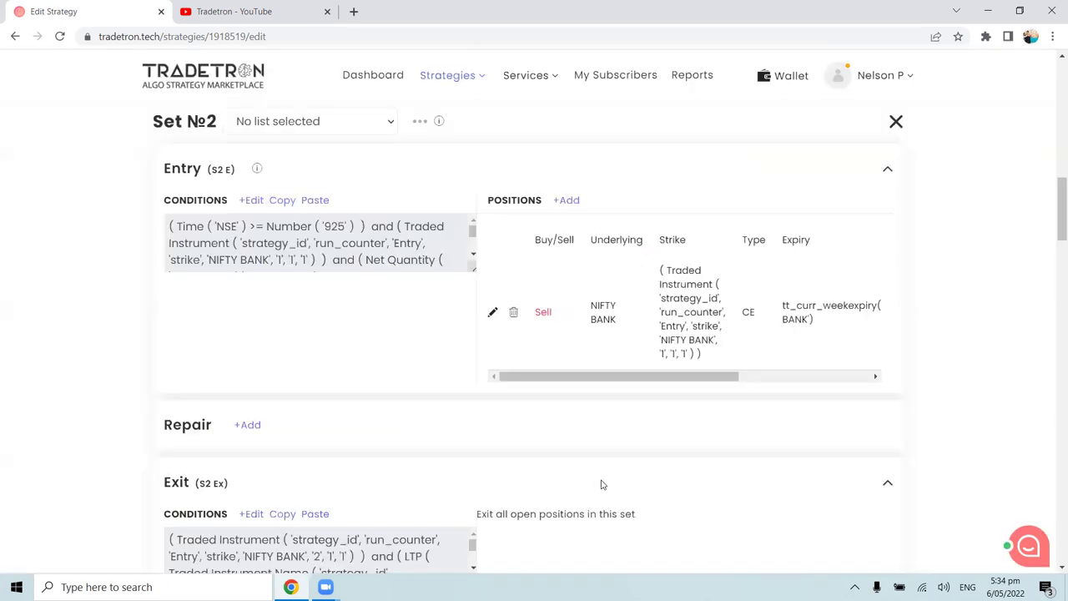
left_click(254, 202)
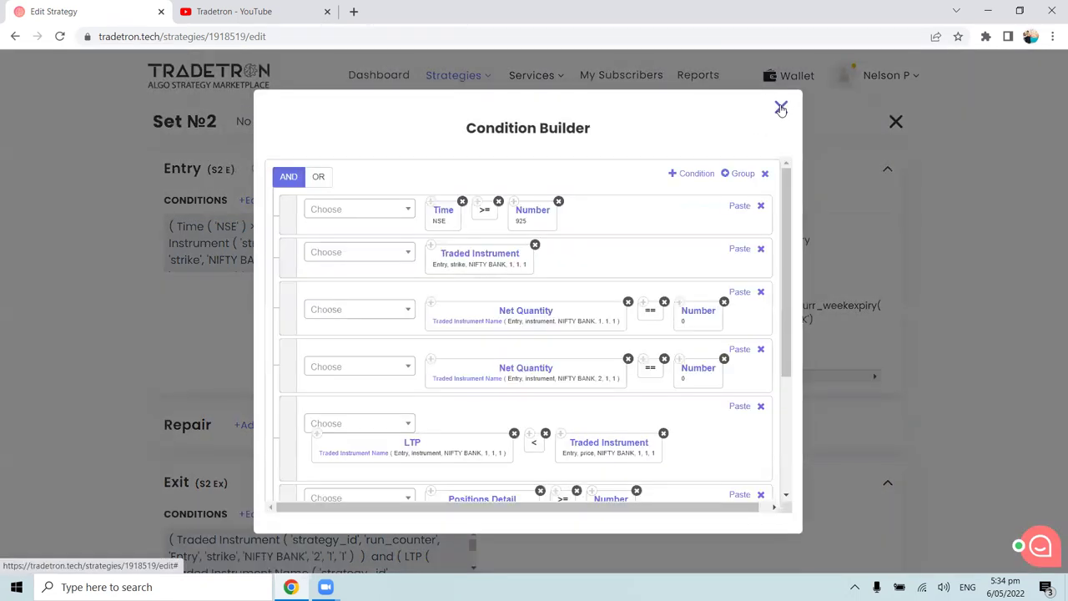
left_click(845, 230)
scroll(401, 365, "down", 3)
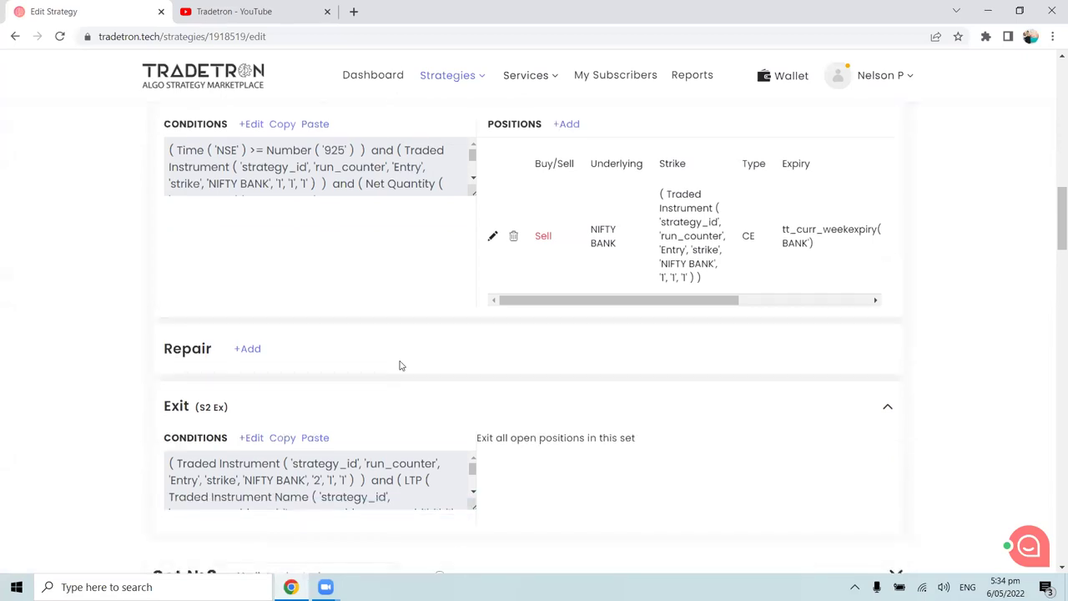
left_click(254, 305)
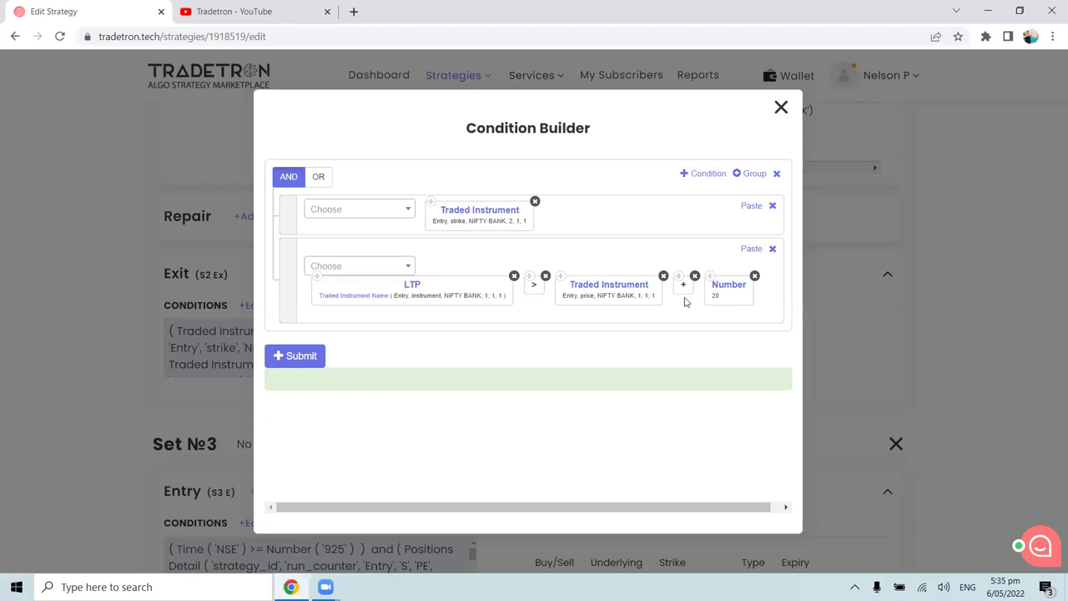
left_click(781, 107)
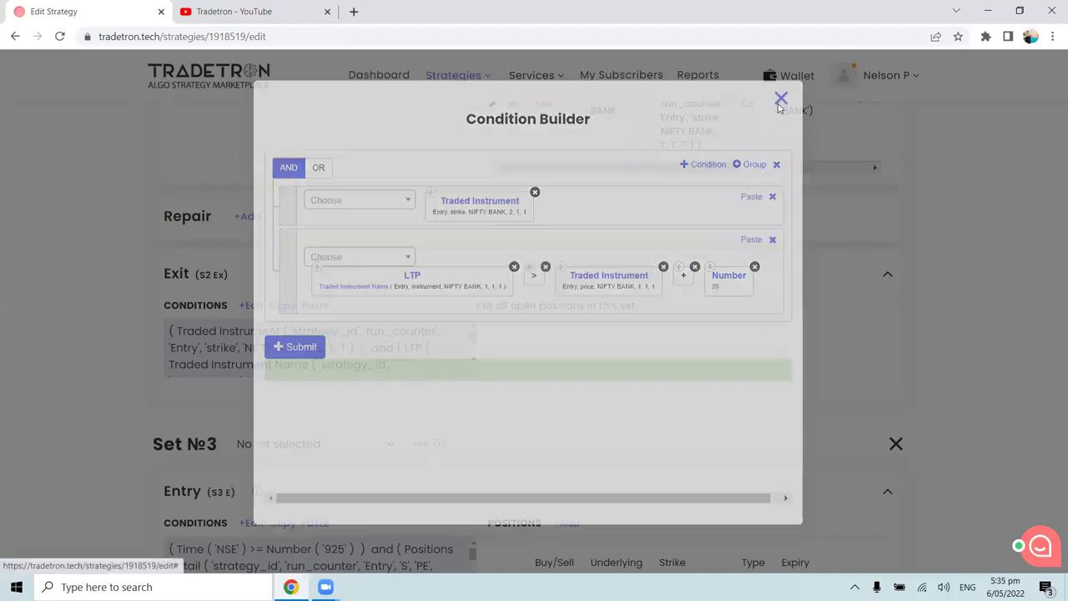
scroll(549, 255, "up", 2)
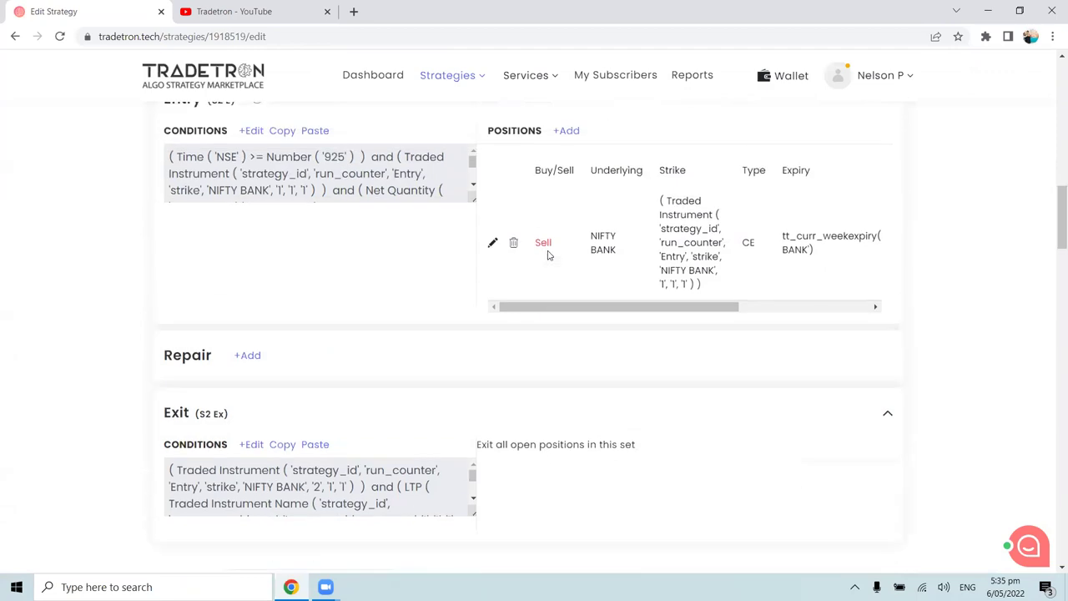
left_click(254, 131)
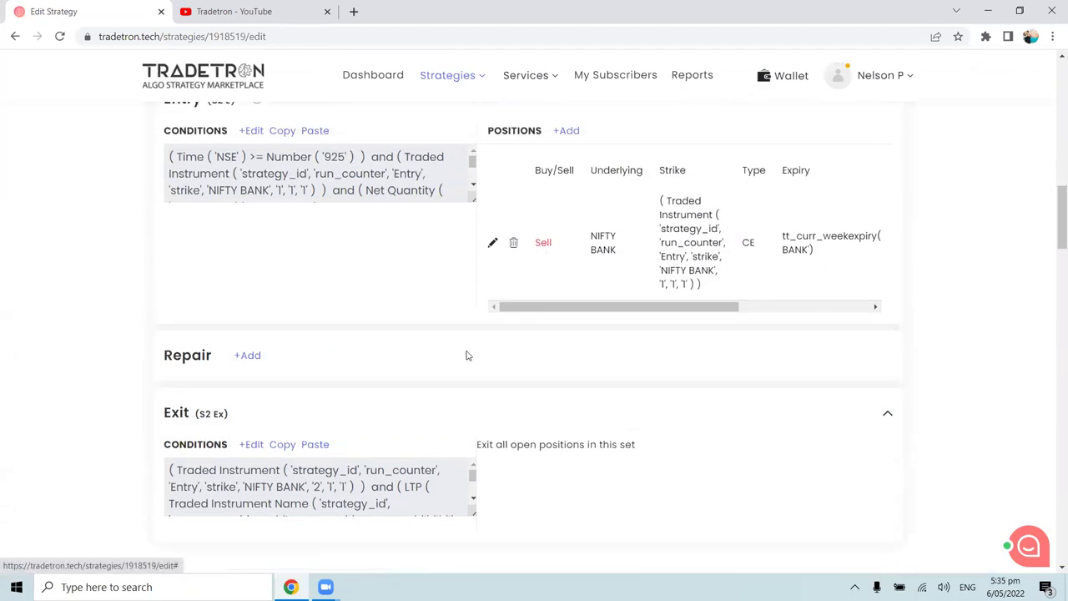
scroll(570, 350, "down", 3)
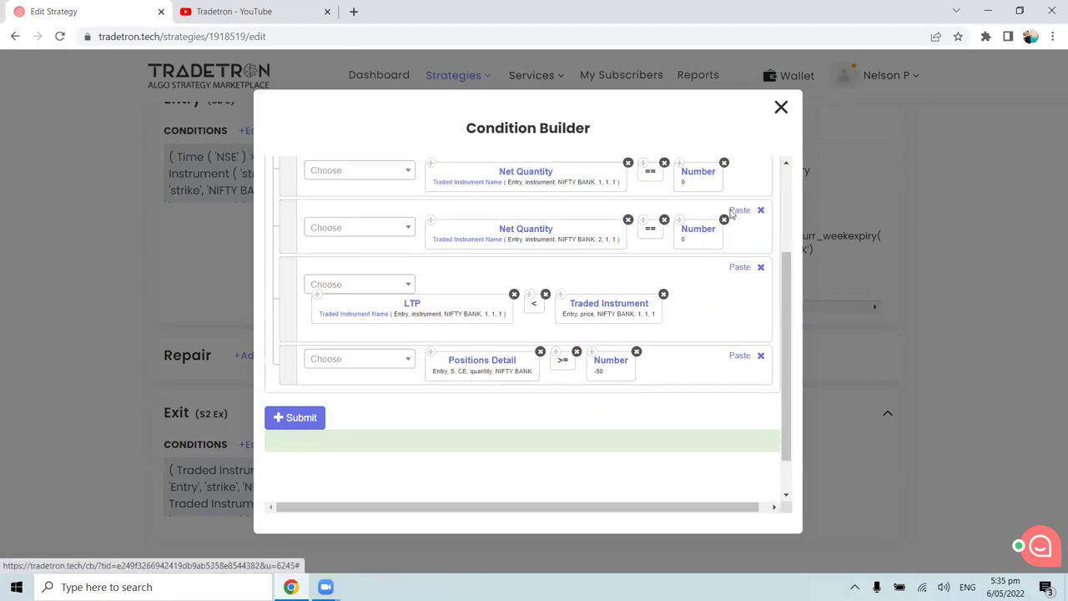
left_click(781, 110)
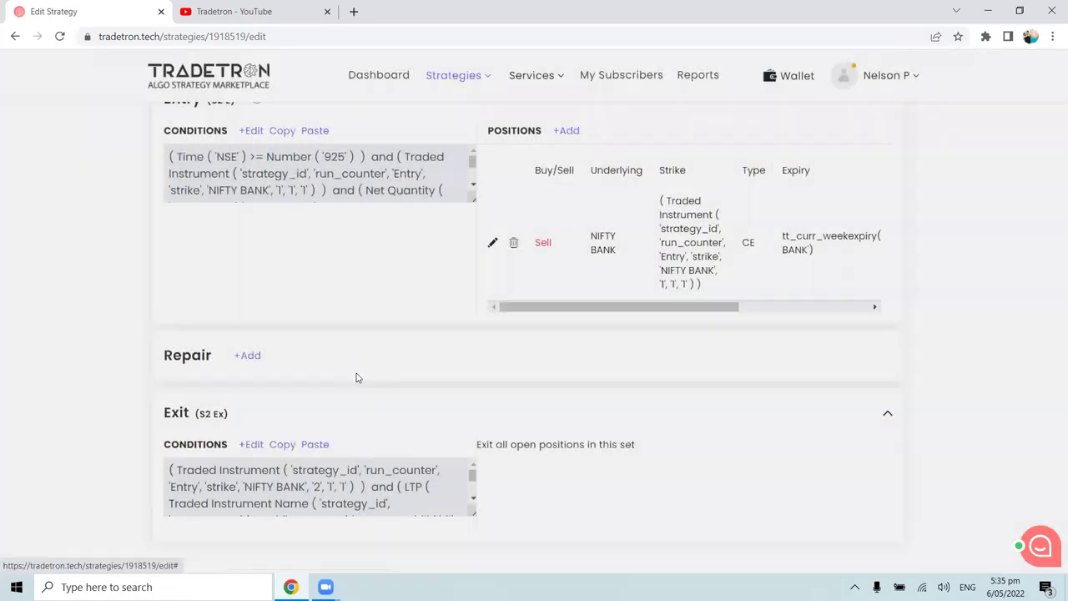
Step: Scroll to Set №4 and review its entry conditions in the Condition Builder
scroll(359, 378, "down", 10)
scroll(363, 382, "down", 6)
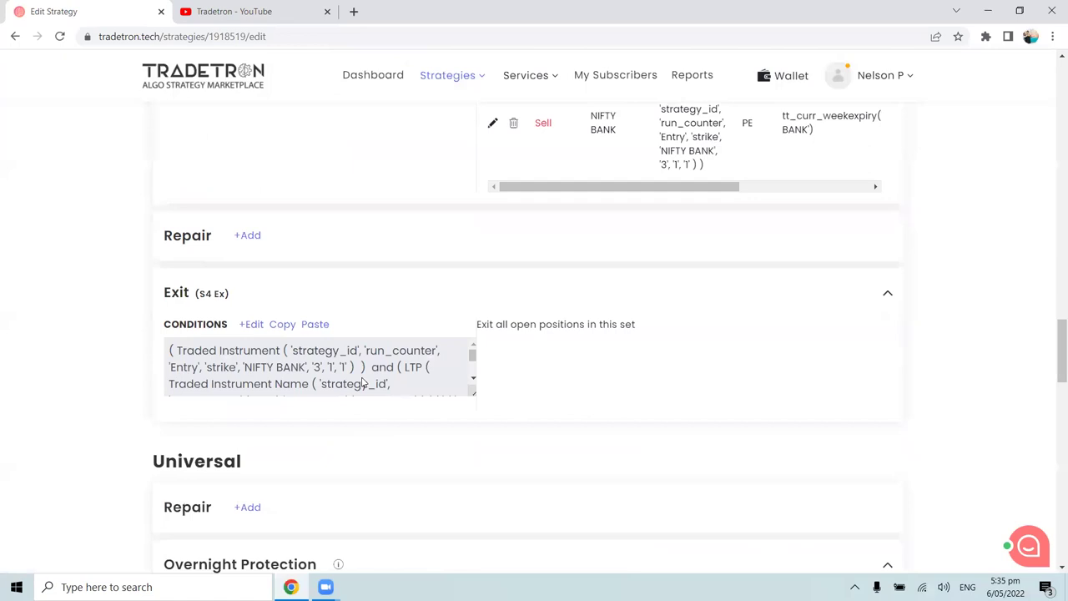
scroll(363, 382, "up", 3)
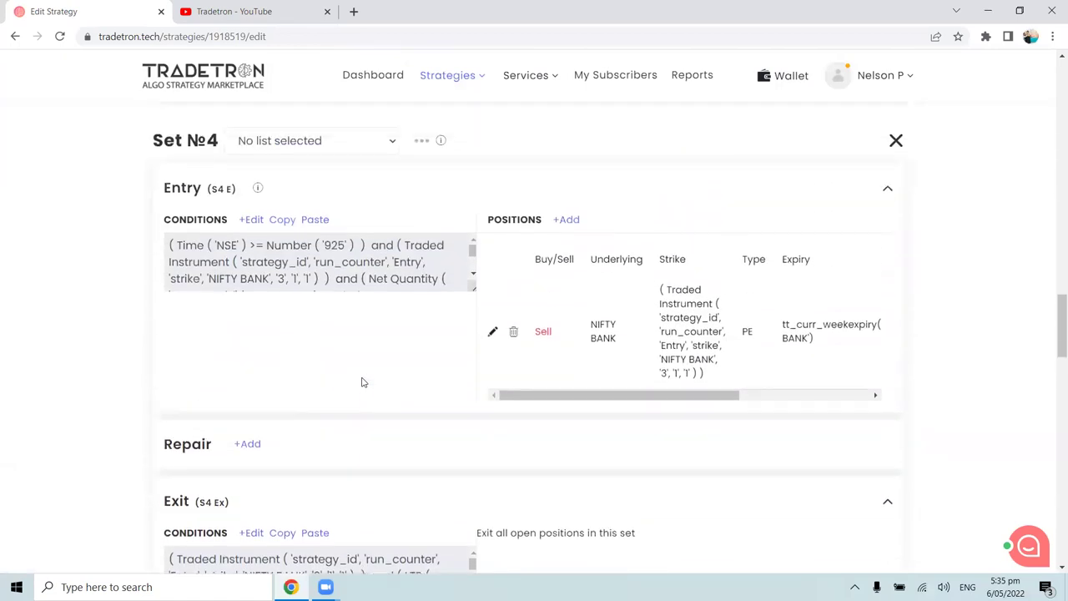
scroll(363, 382, "up", 1)
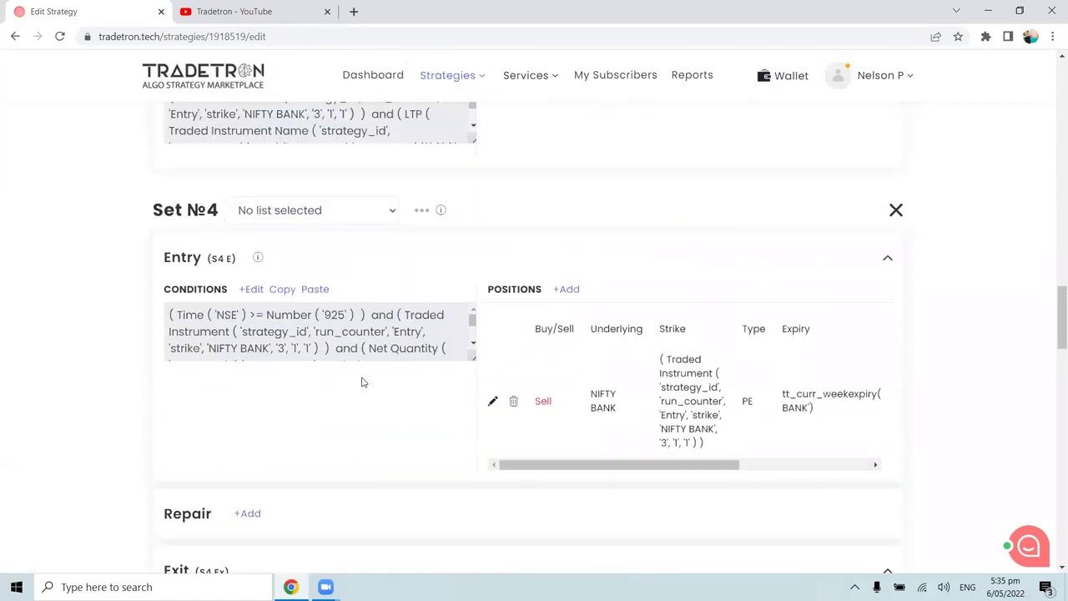
scroll(363, 382, "up", 1)
scroll(317, 369, "down", 1)
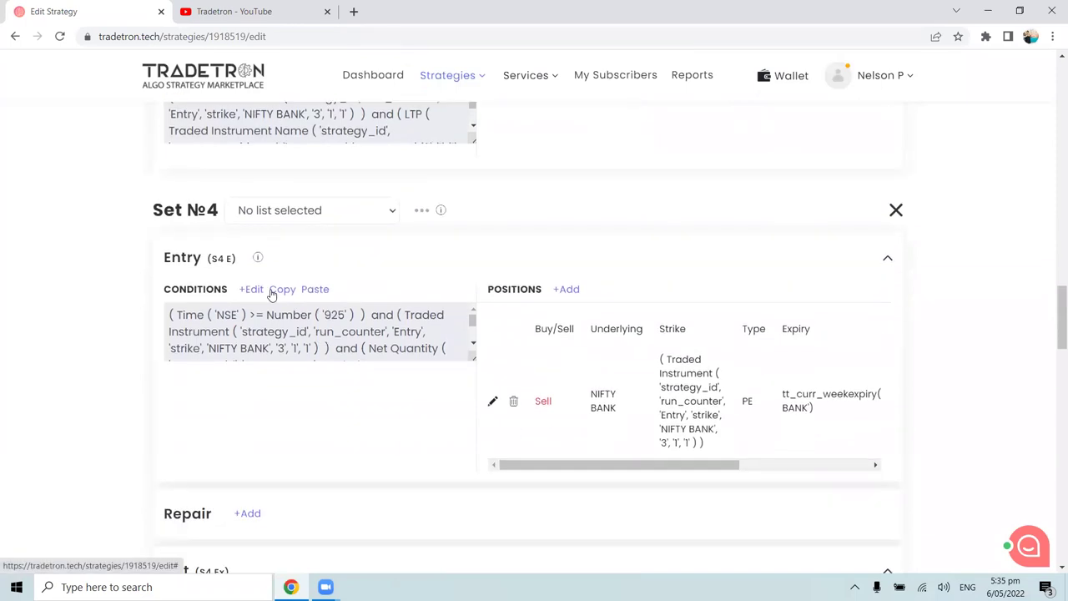
scroll(472, 308, "up", 5)
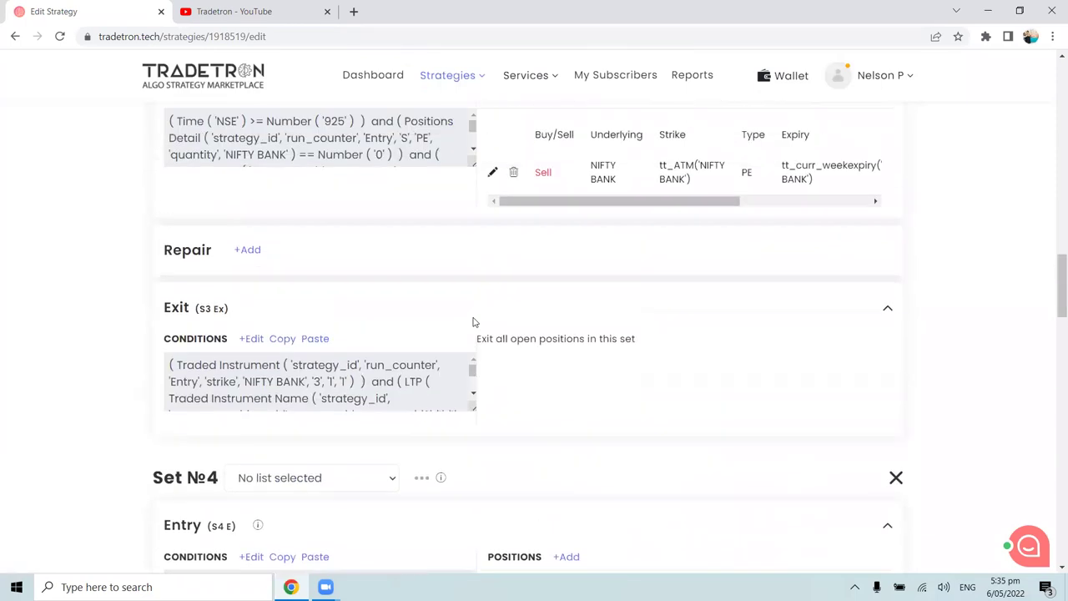
scroll(424, 314, "down", 2)
scroll(448, 315, "down", 1)
scroll(448, 315, "down", 3)
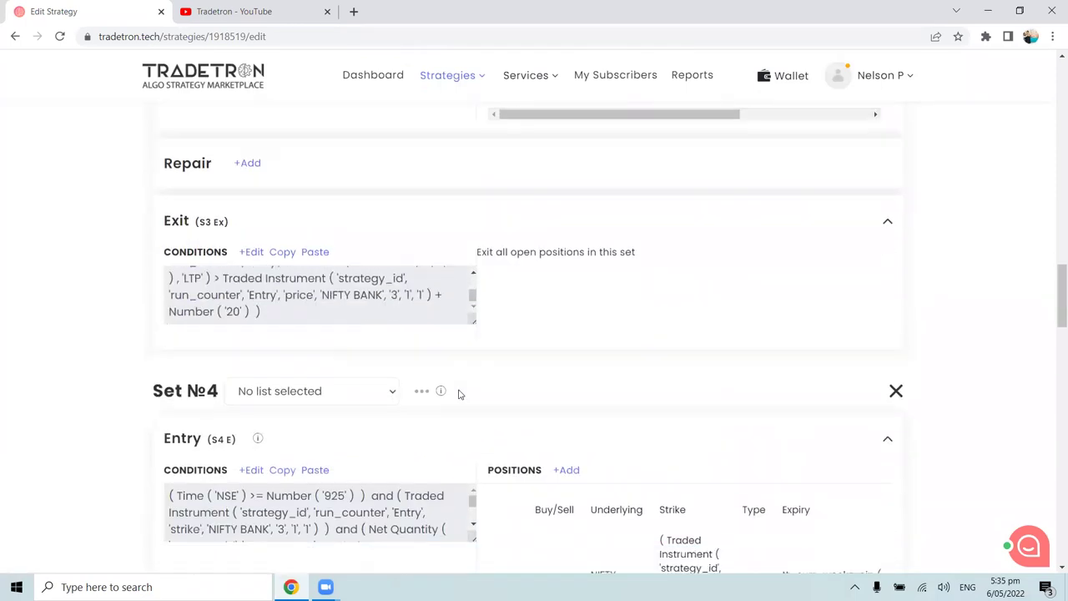
left_click(253, 289)
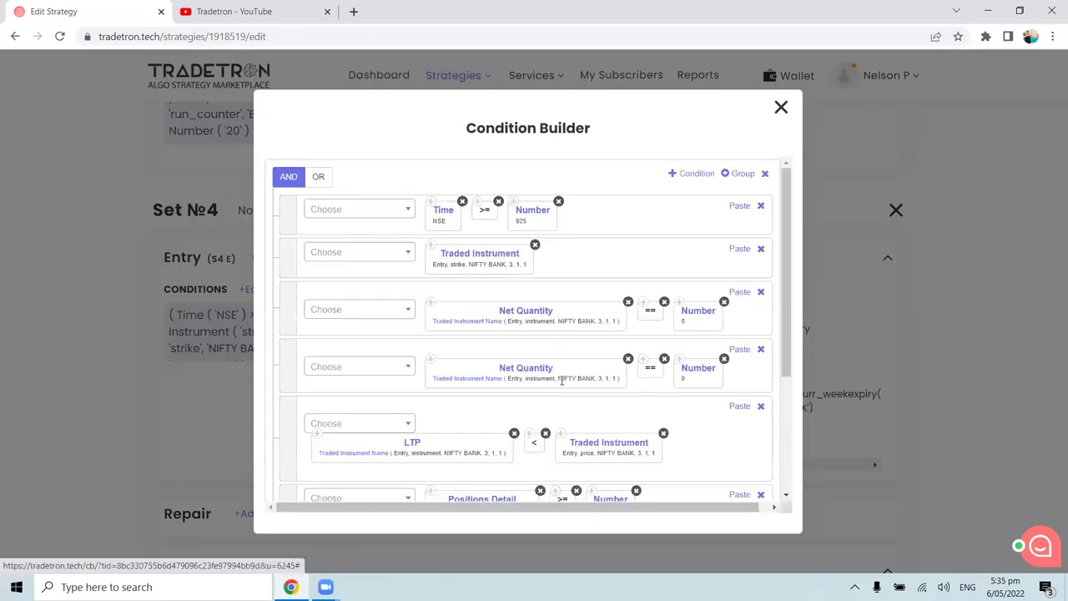
scroll(576, 317, "down", 3)
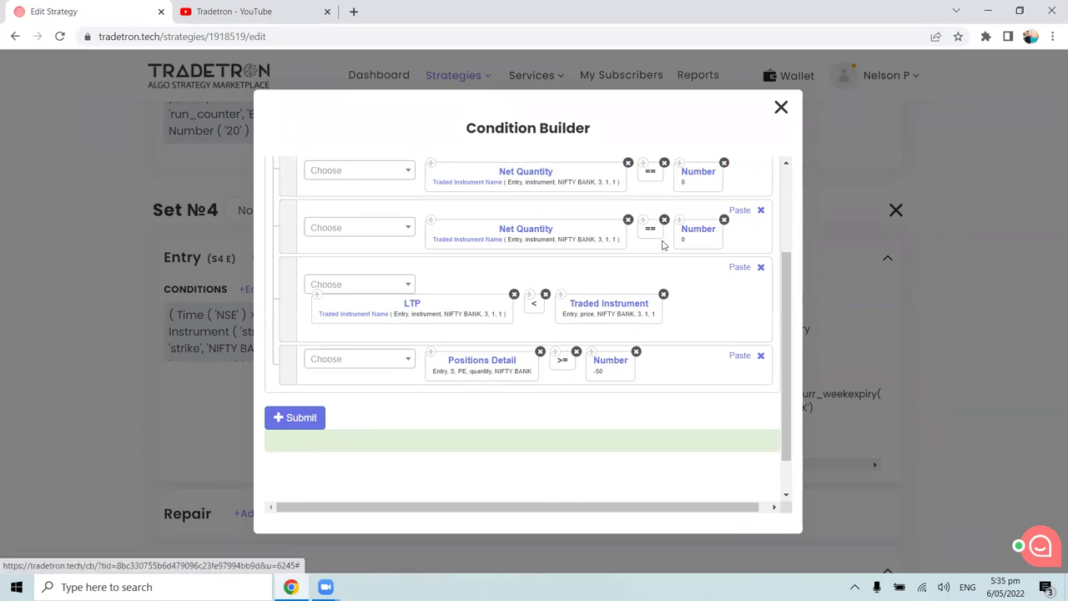
left_click(782, 106)
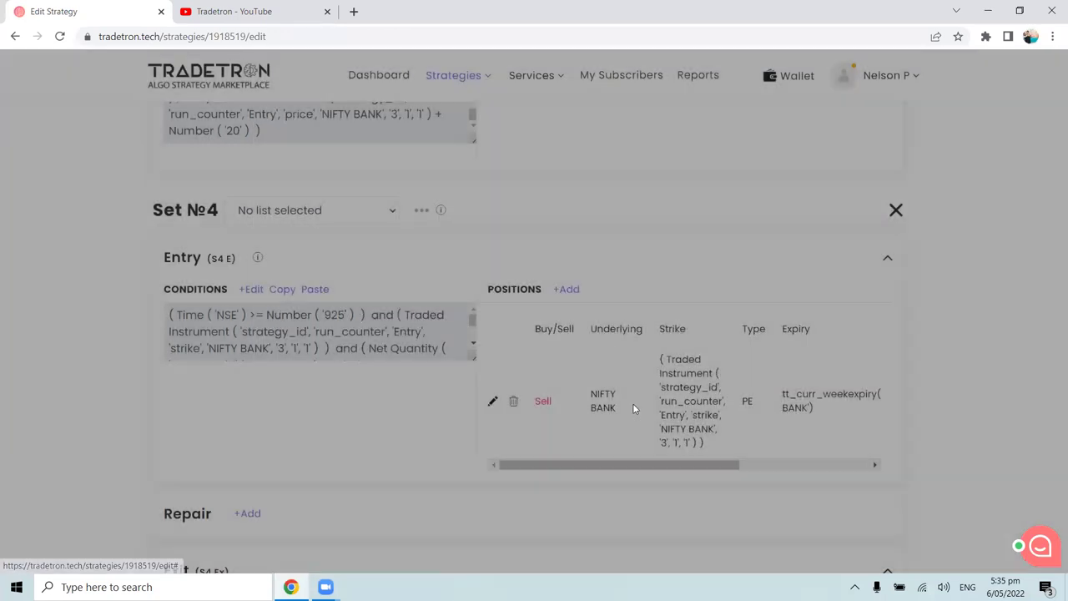
Step: Check the strike formula of Set №4's Sell NIFTY BANK put, then update the position
left_click(492, 401)
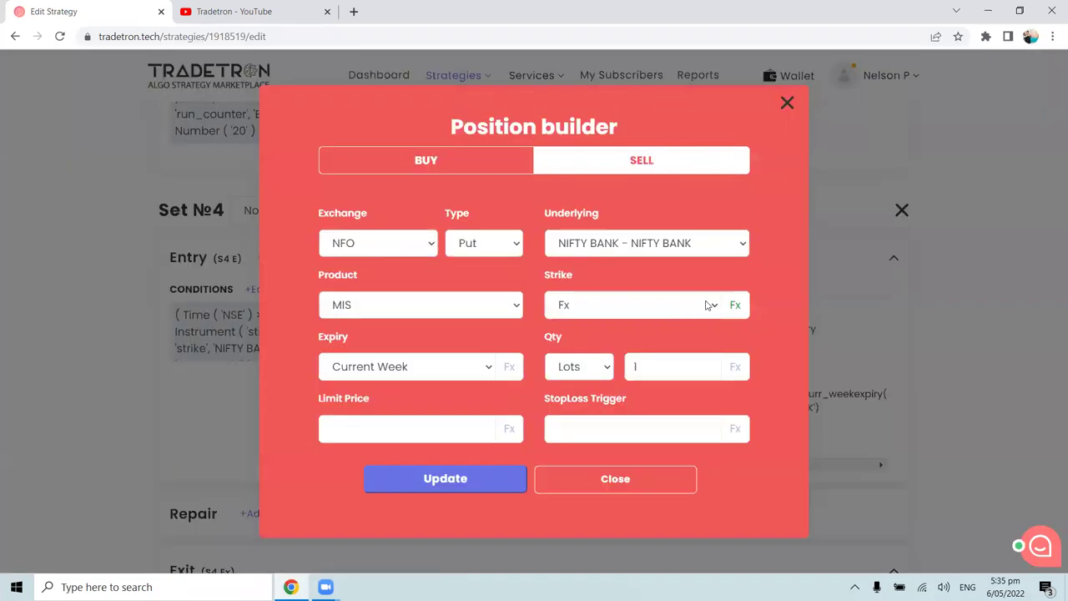
left_click(736, 307)
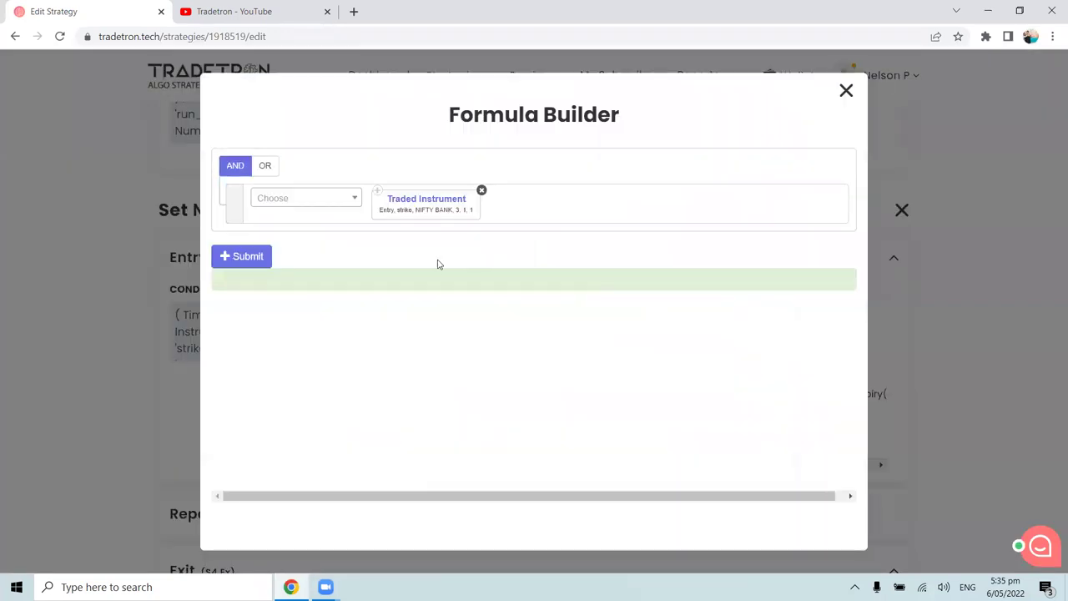
left_click(848, 91)
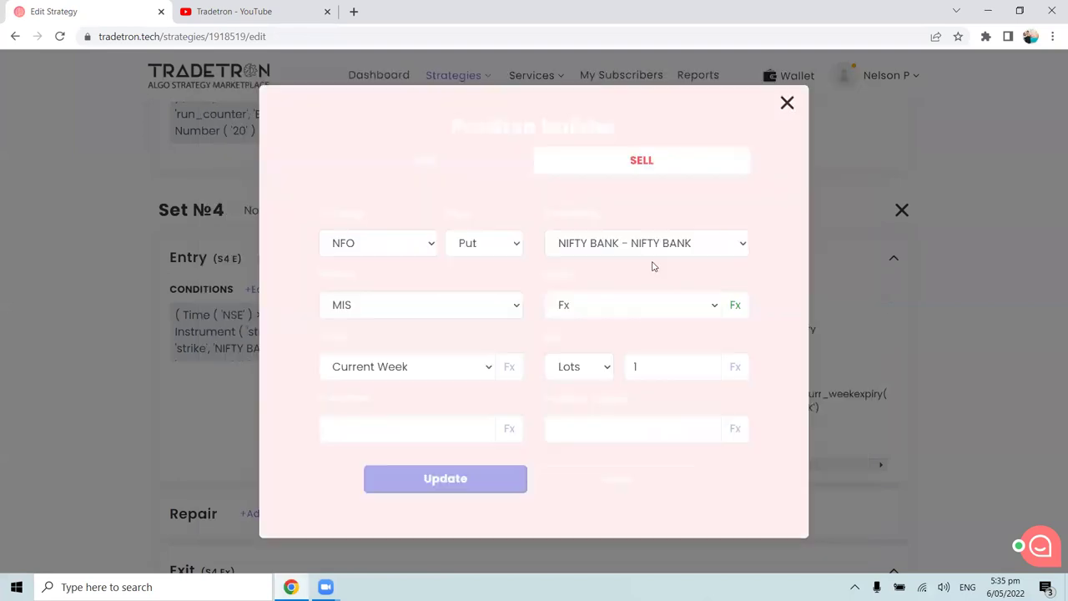
left_click(490, 473)
scroll(260, 331, "down", 3)
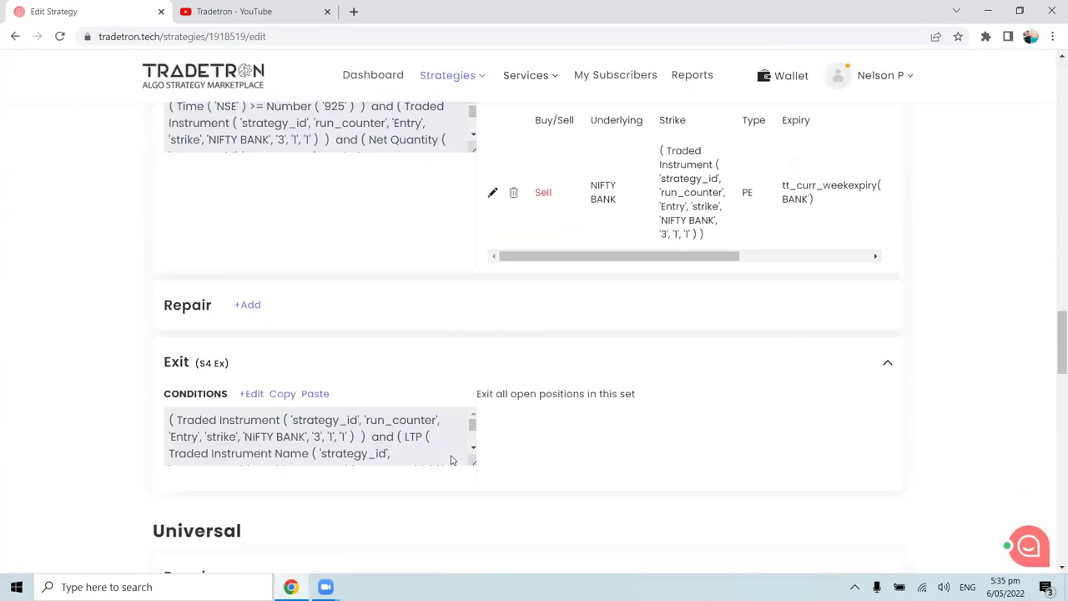
Step: Look over Set №4's exit conditions and close them unchanged
left_click(253, 326)
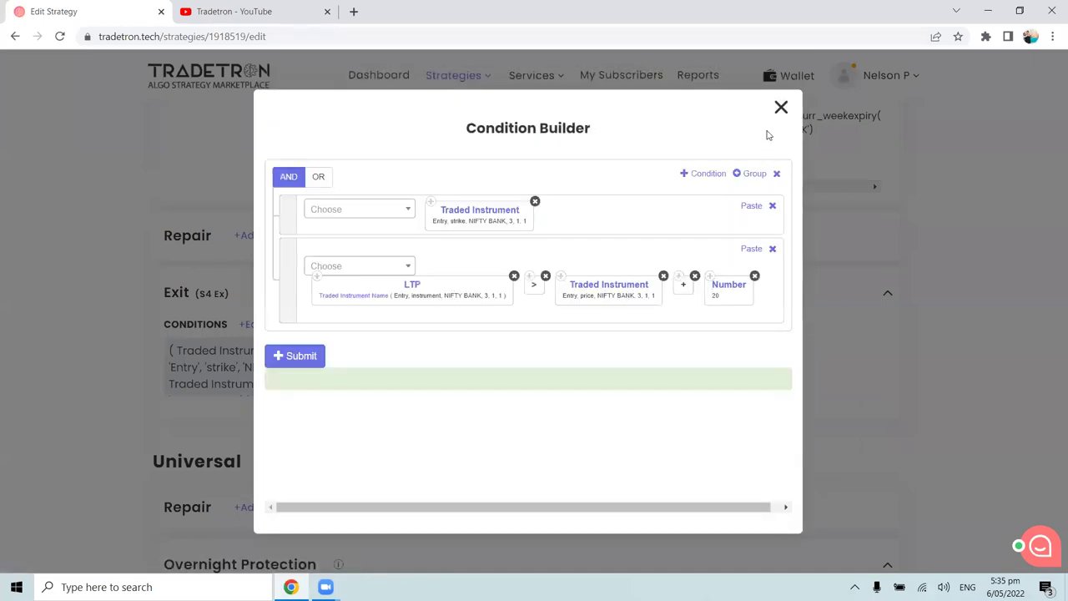
left_click(781, 108)
scroll(545, 482, "down", 15)
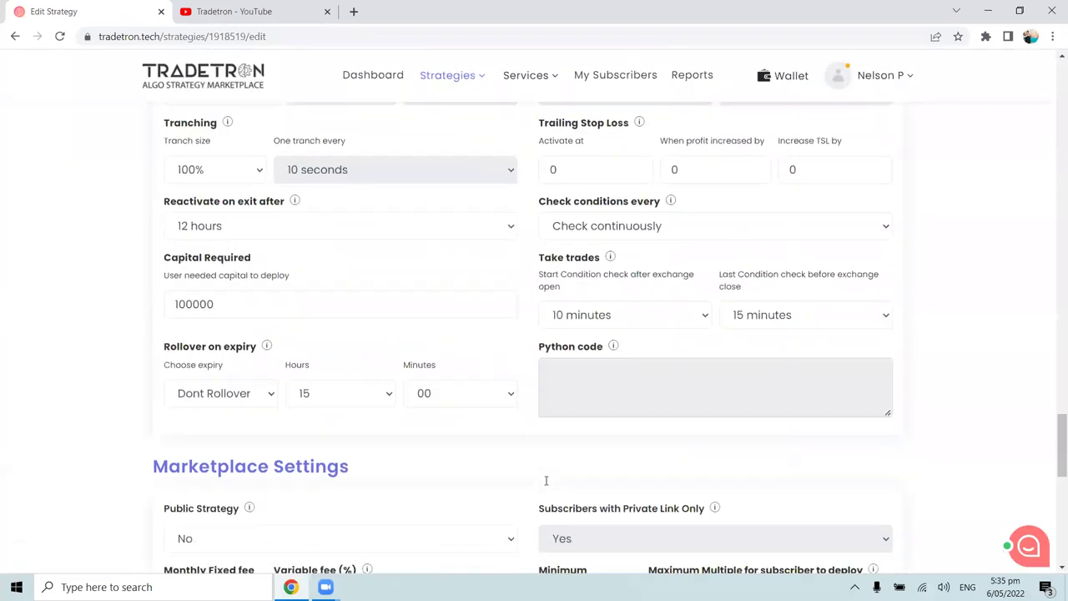
Step: Update the Straddle with Re-Entry strategy and dismiss the 'Strategy updated!' confirmation
scroll(517, 298, "down", 2)
left_click(526, 251)
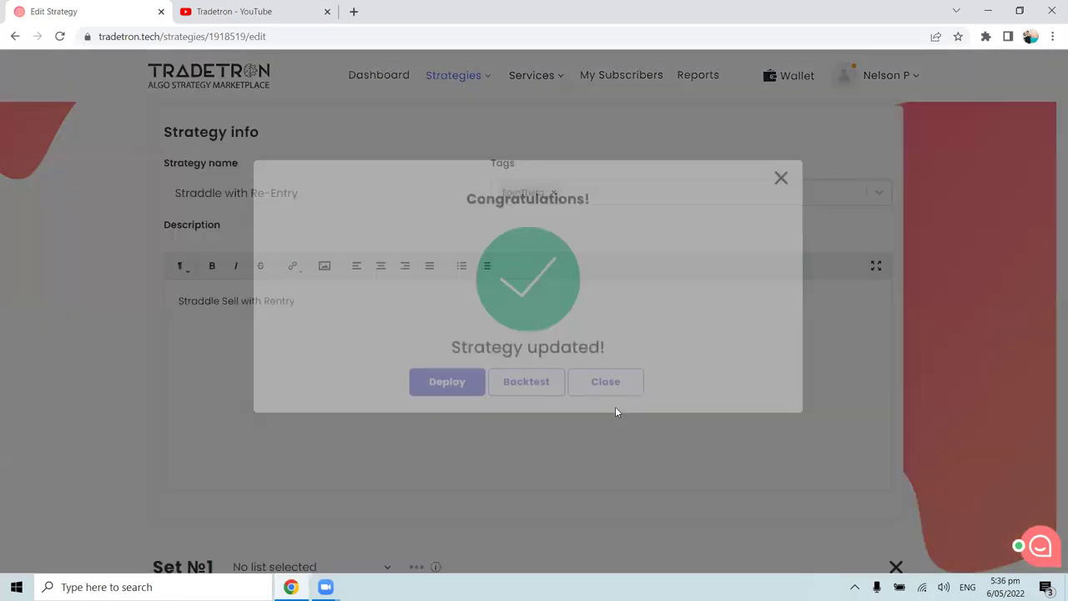
left_click(608, 380)
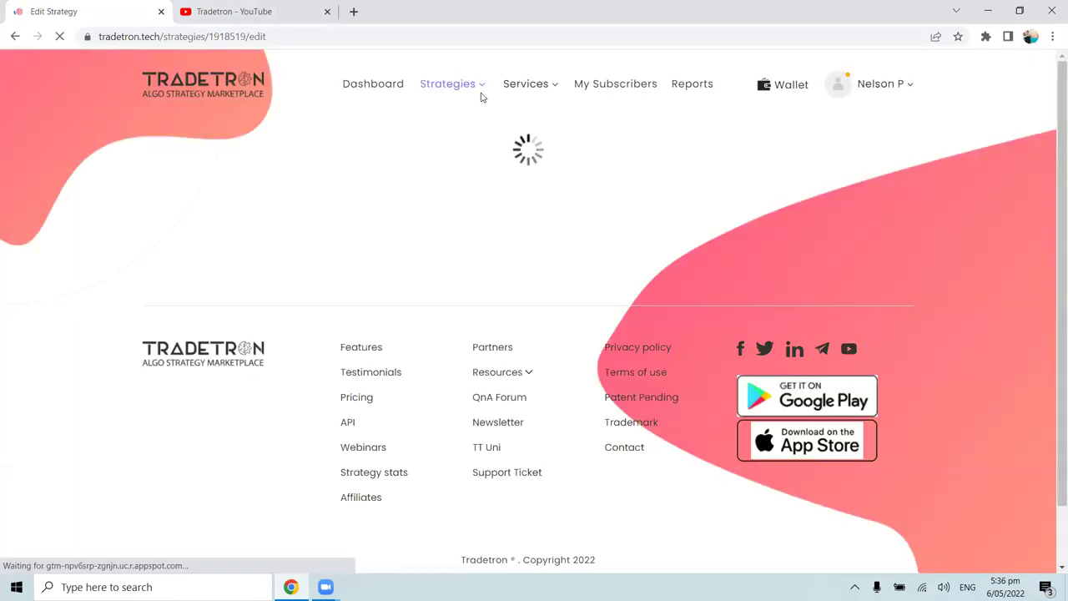
Step: Open Strategies > Deployed in a new browser tab and switch to it
left_click(484, 88)
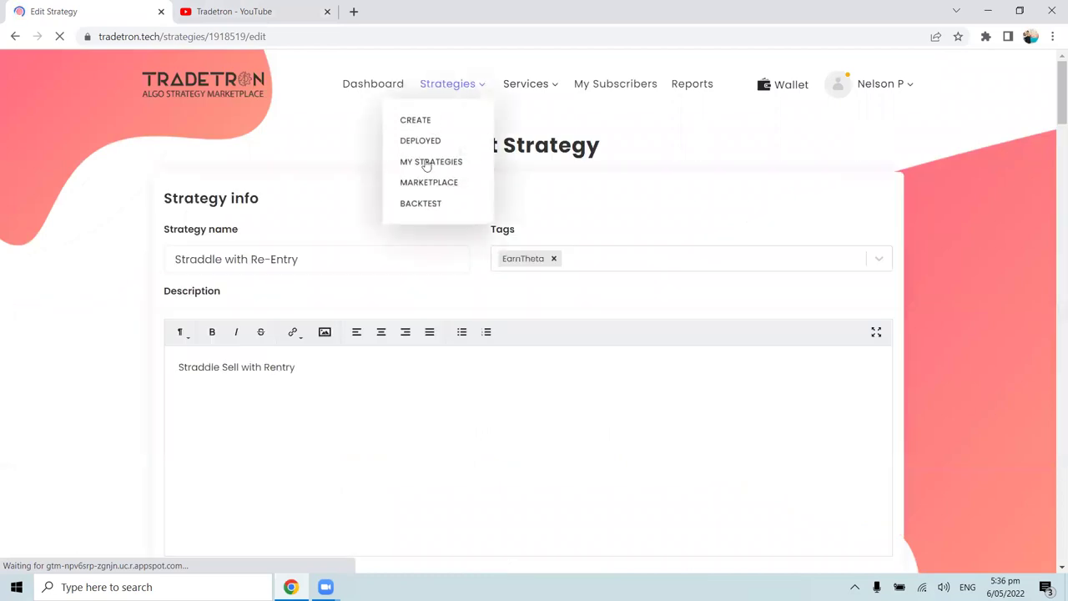
right_click(426, 143)
left_click(444, 151)
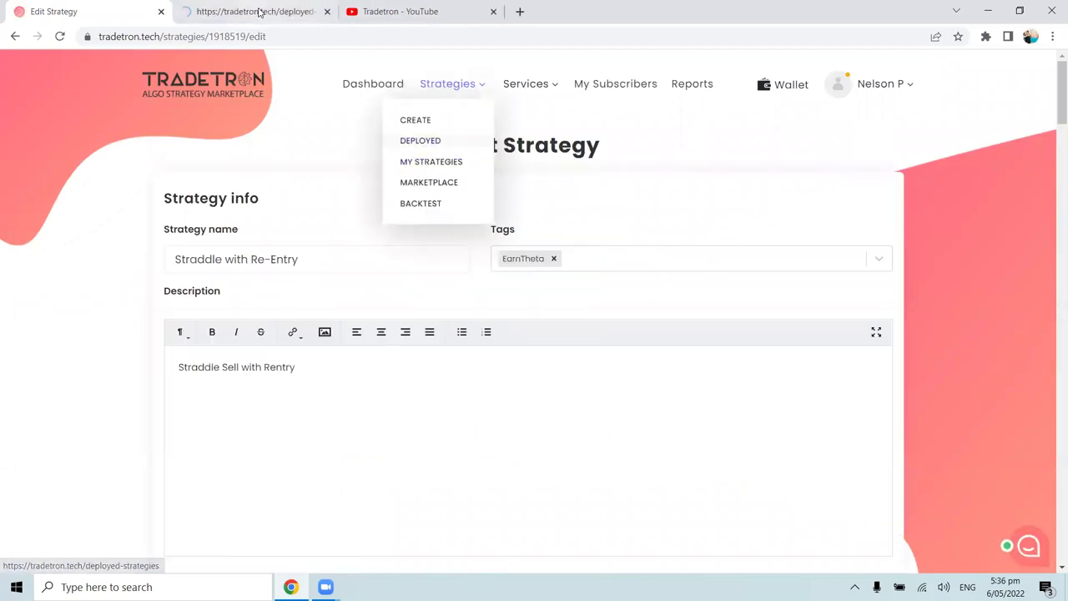
left_click(262, 10)
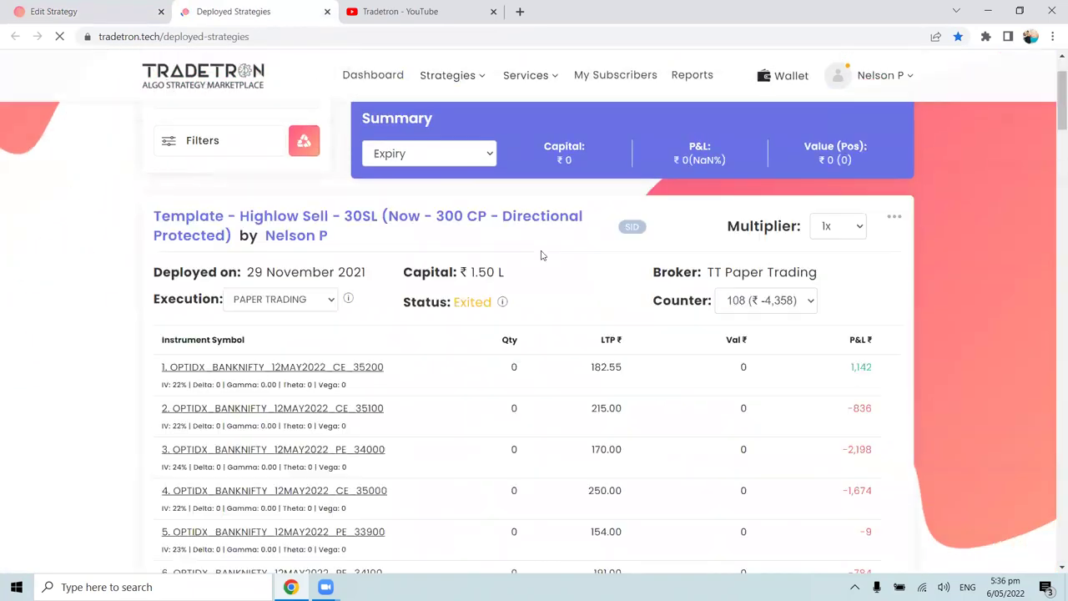
Step: Scroll down to All Deployed - Falcon Heavy - Quantity and check its '...' options menu
scroll(541, 255, "down", 15)
scroll(540, 255, "down", 20)
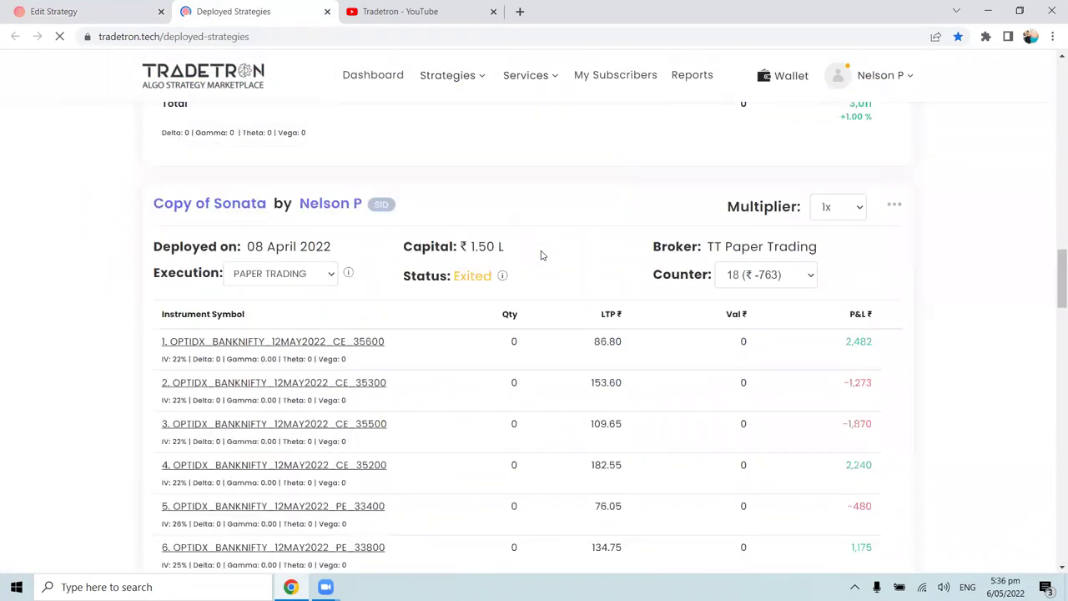
scroll(541, 256, "down", 4)
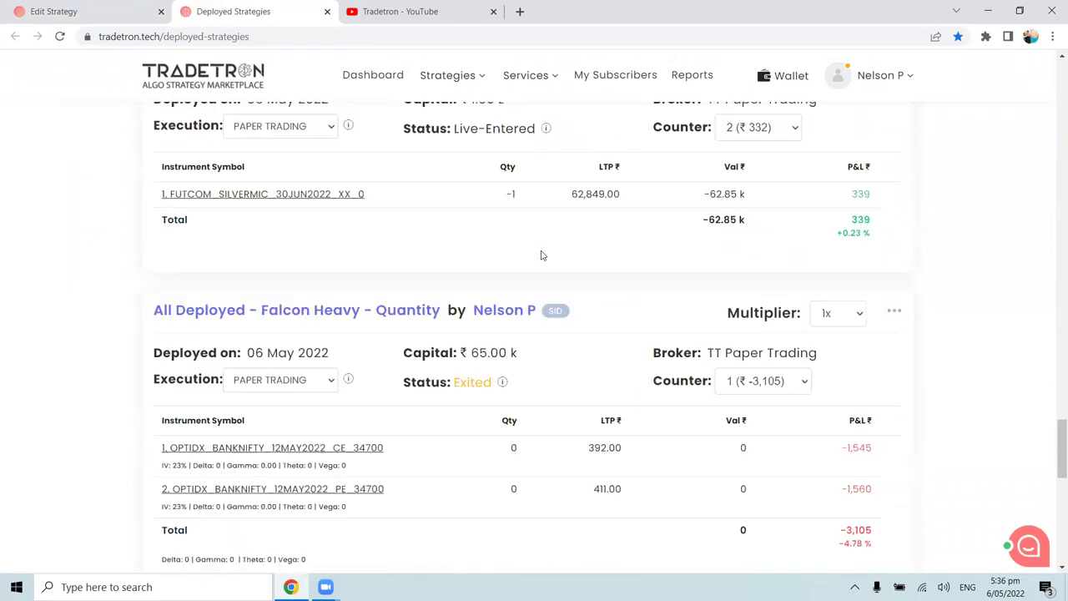
left_click(892, 173)
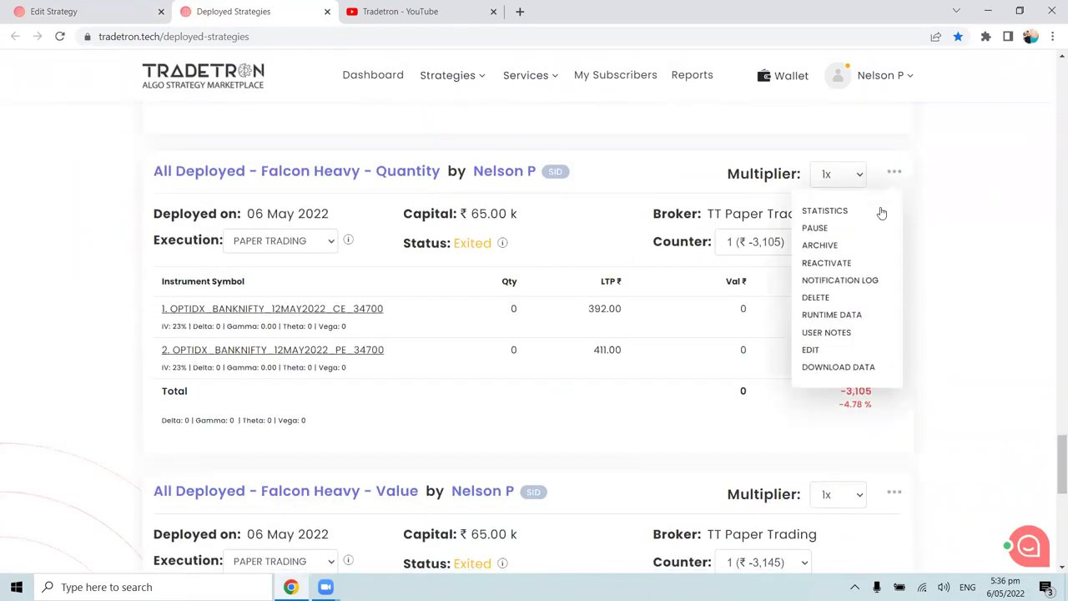
left_click(567, 332)
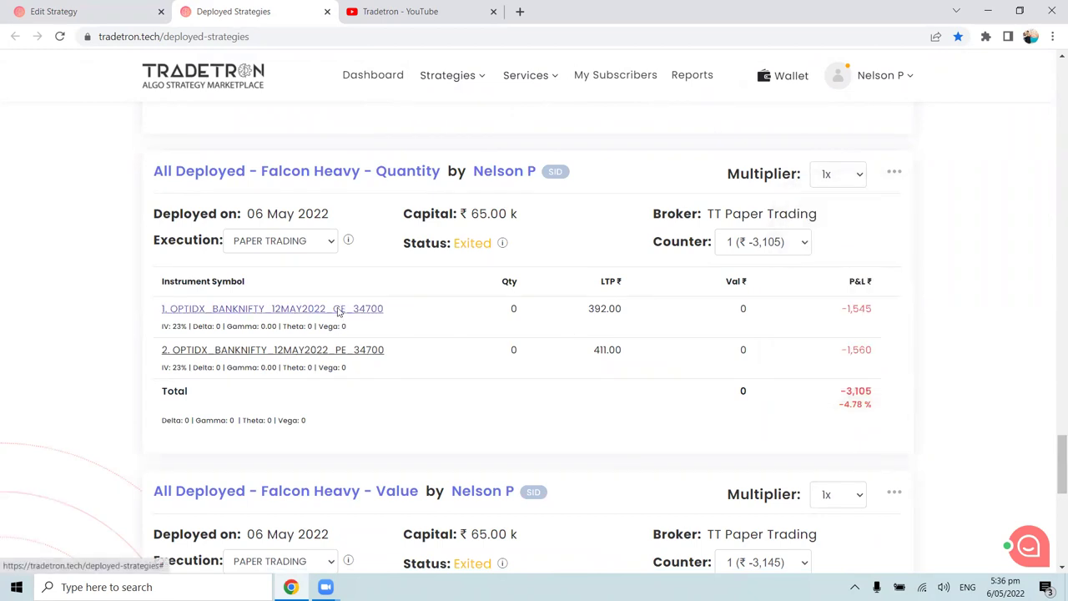
left_click(339, 310)
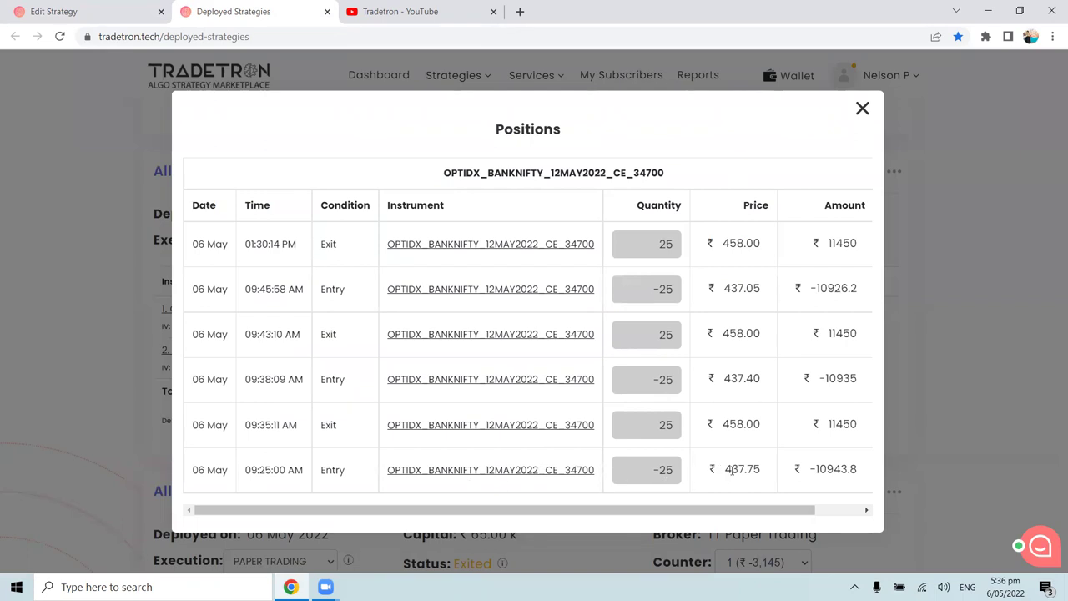
left_click_drag(714, 469, 757, 469)
left_click(758, 467)
left_click_drag(721, 425, 760, 425)
left_click(759, 424)
left_click_drag(724, 378, 763, 380)
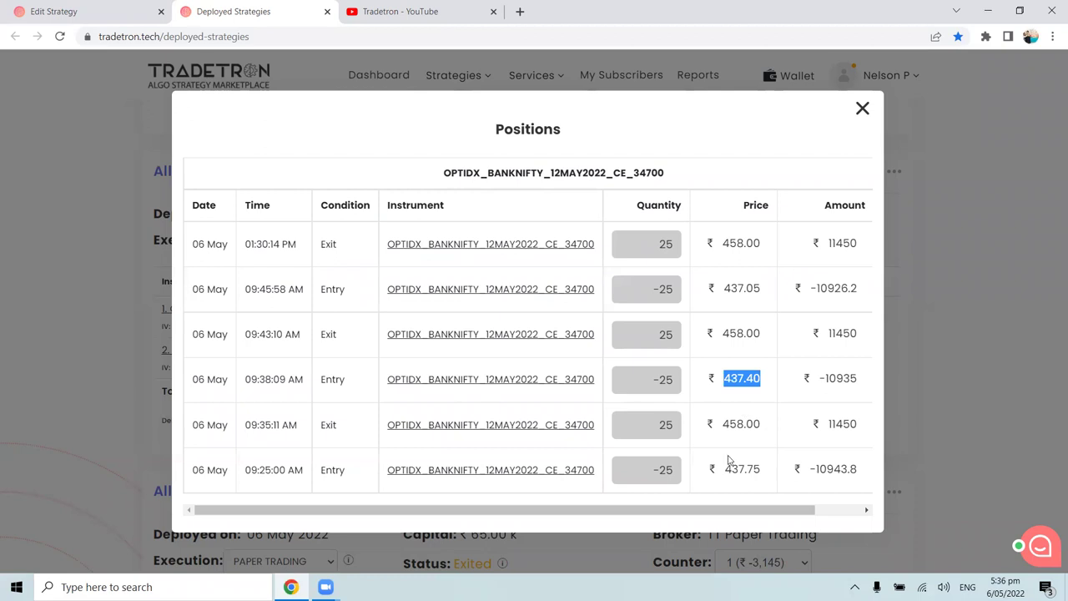
left_click_drag(723, 469, 783, 468)
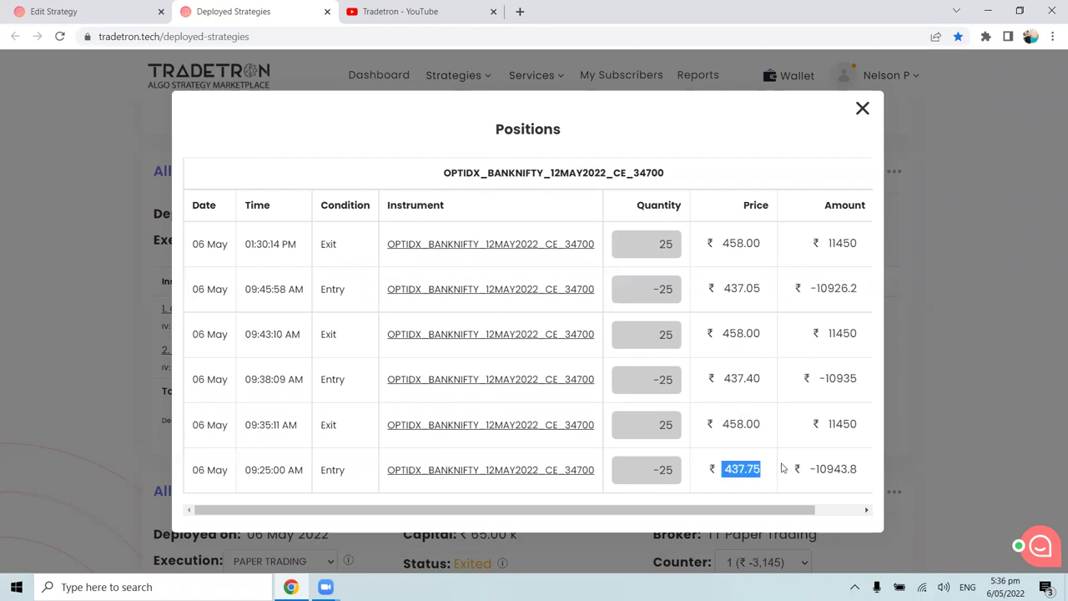
left_click(714, 379)
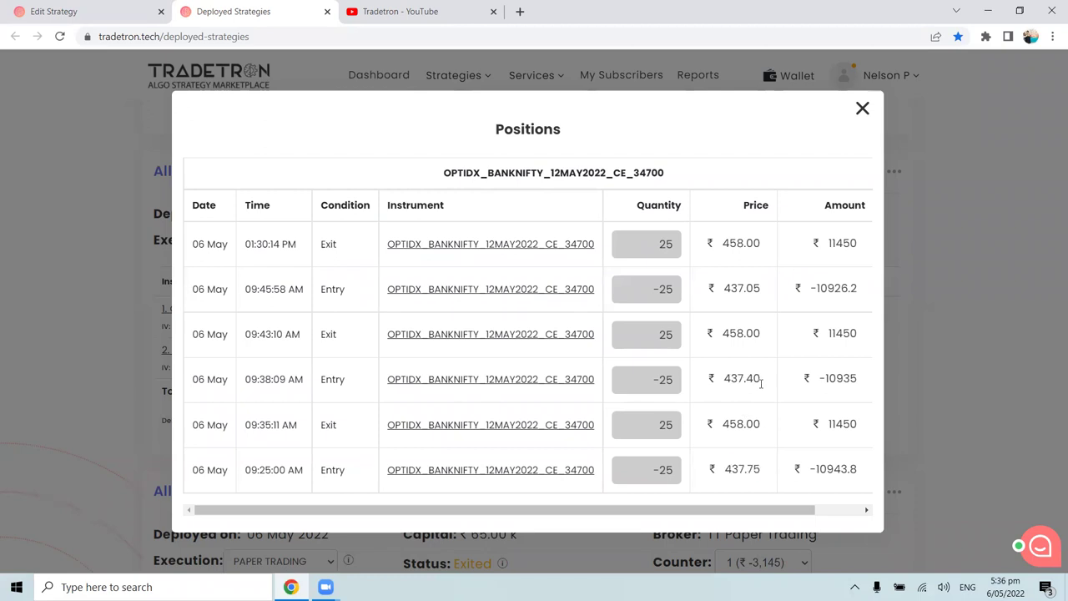
left_click_drag(723, 335, 761, 333)
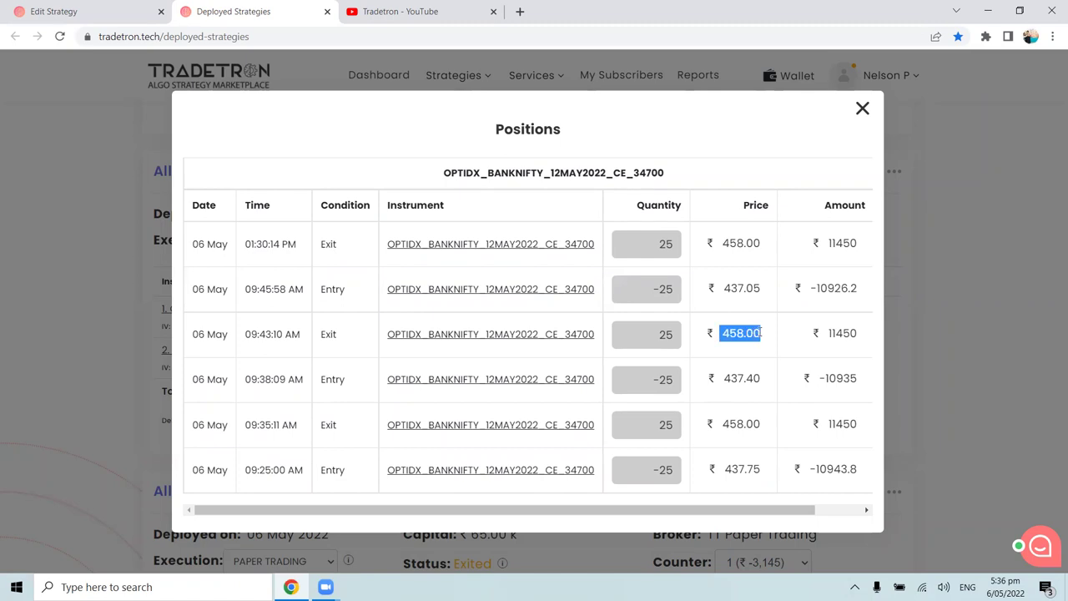
left_click(761, 332)
left_click_drag(763, 288, 710, 292)
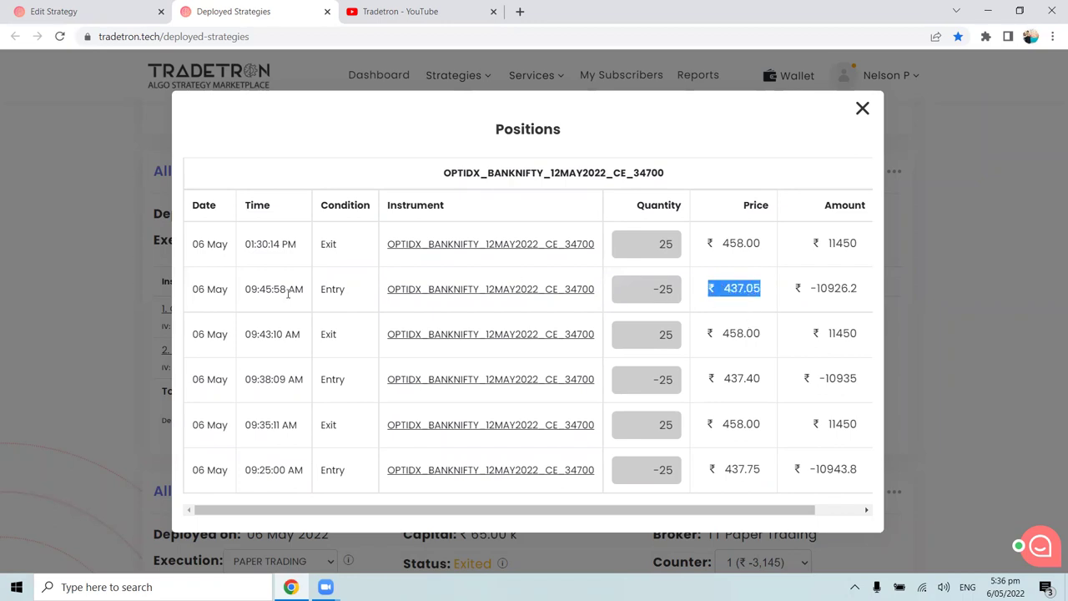
left_click(763, 291)
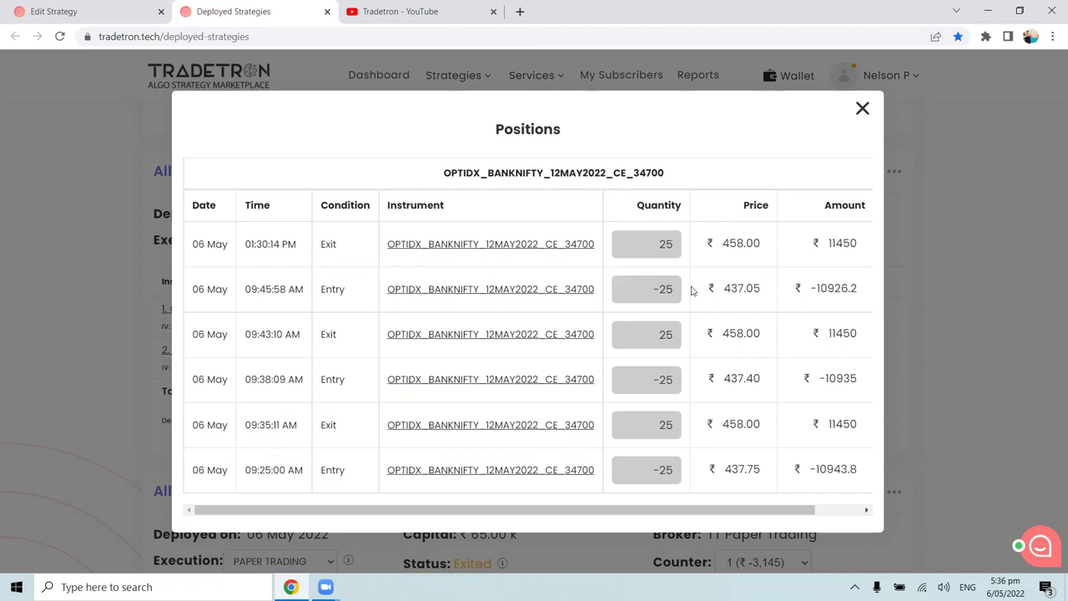
left_click_drag(245, 292, 293, 287)
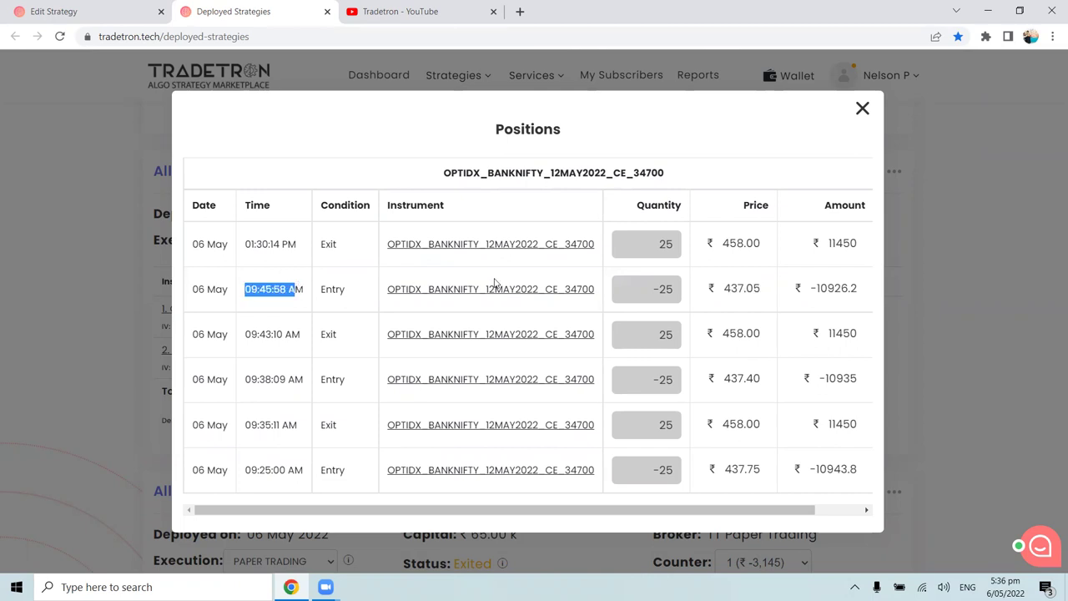
left_click_drag(716, 289, 762, 290)
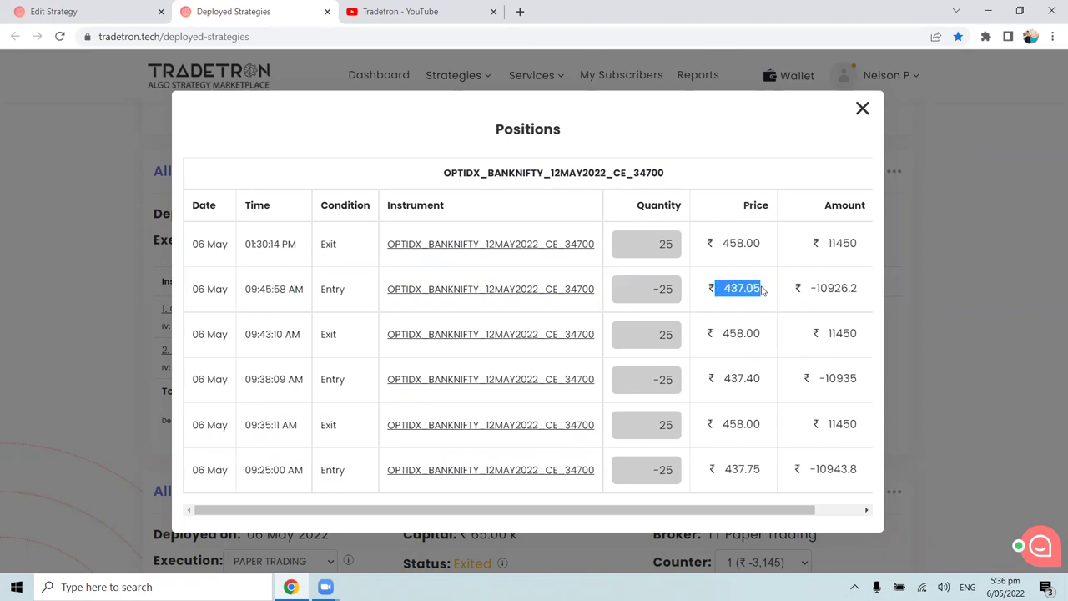
left_click(762, 290)
left_click_drag(722, 243, 759, 243)
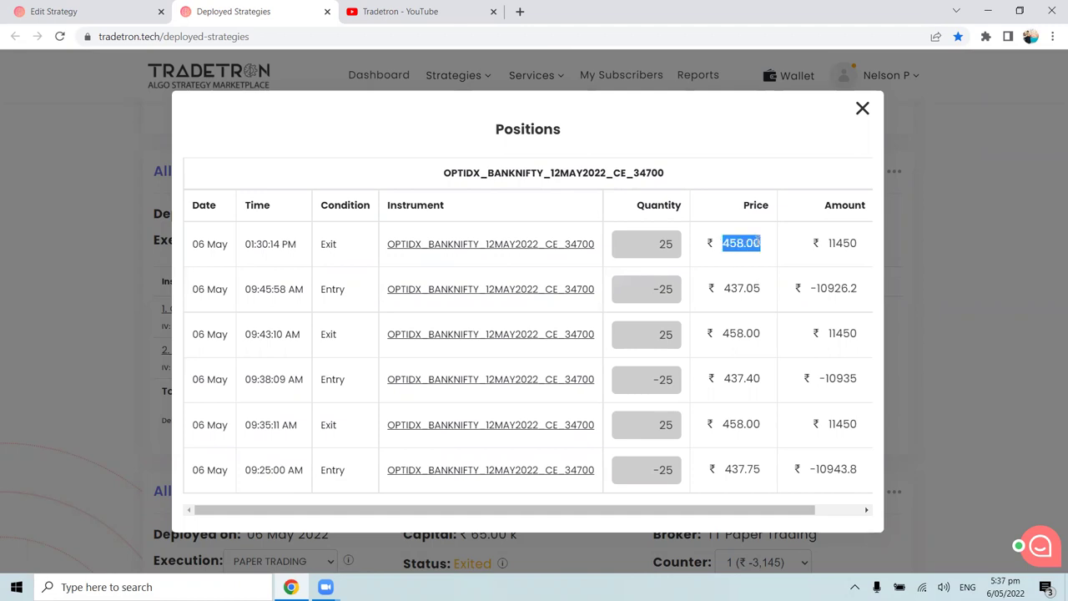
left_click(758, 243)
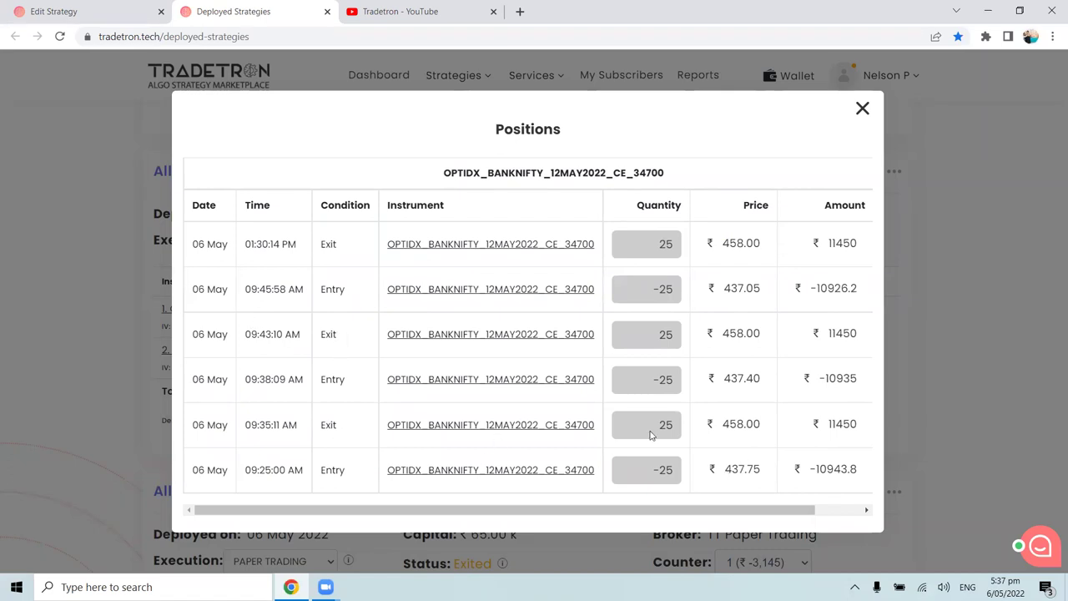
left_click_drag(565, 377, 596, 379)
left_click_drag(724, 378, 761, 379)
left_click_drag(564, 289, 598, 286)
left_click_drag(717, 288, 764, 290)
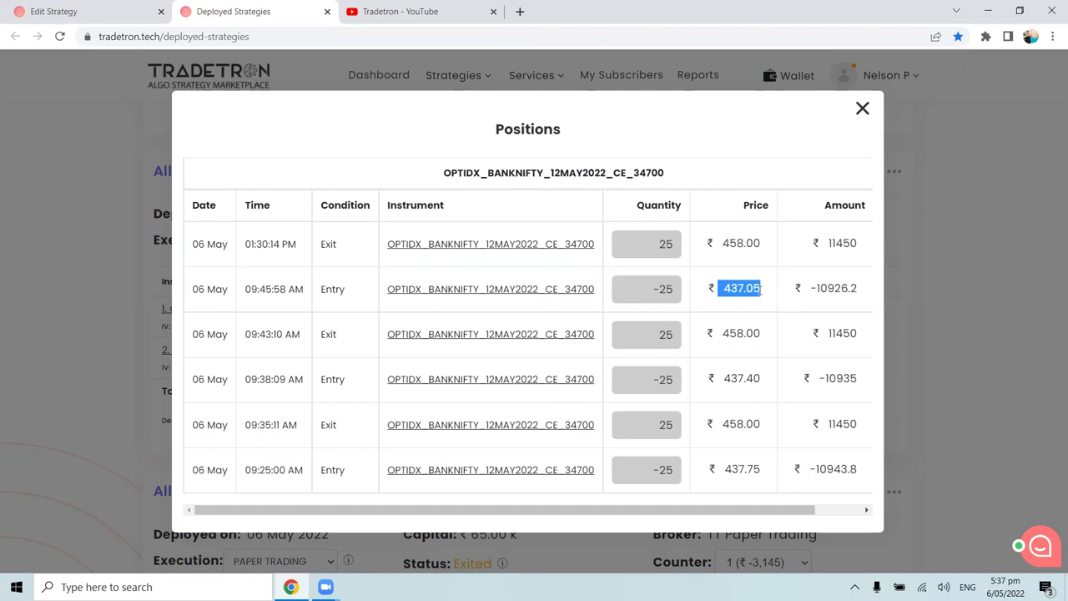
left_click(861, 112)
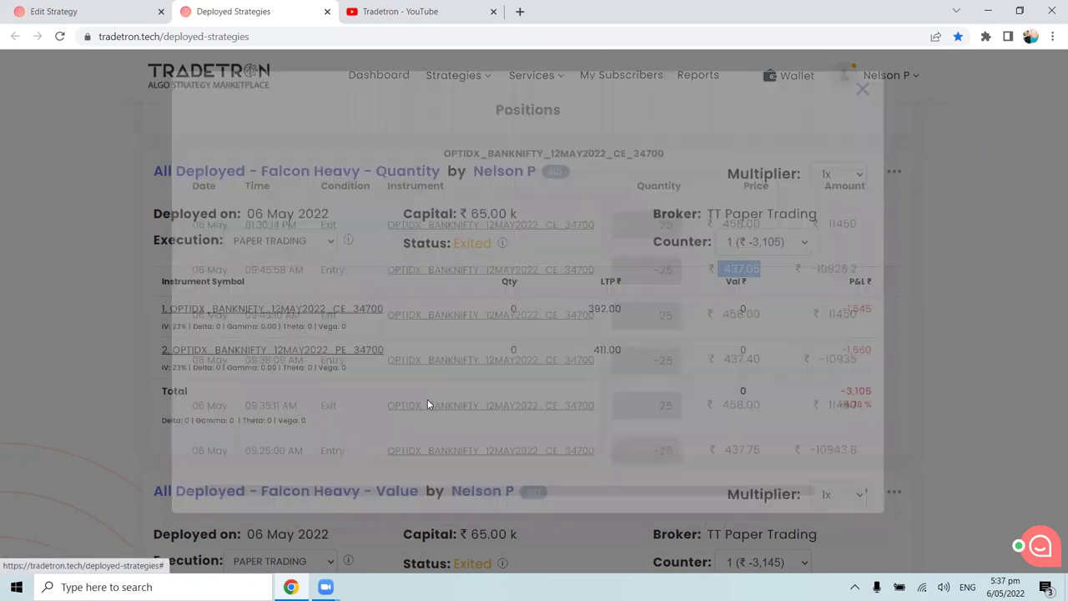
Step: Open the PE 34700 trade history and compare prices 520.25, 541.10, 520.00 and 540.30
scroll(340, 276, "down", 1)
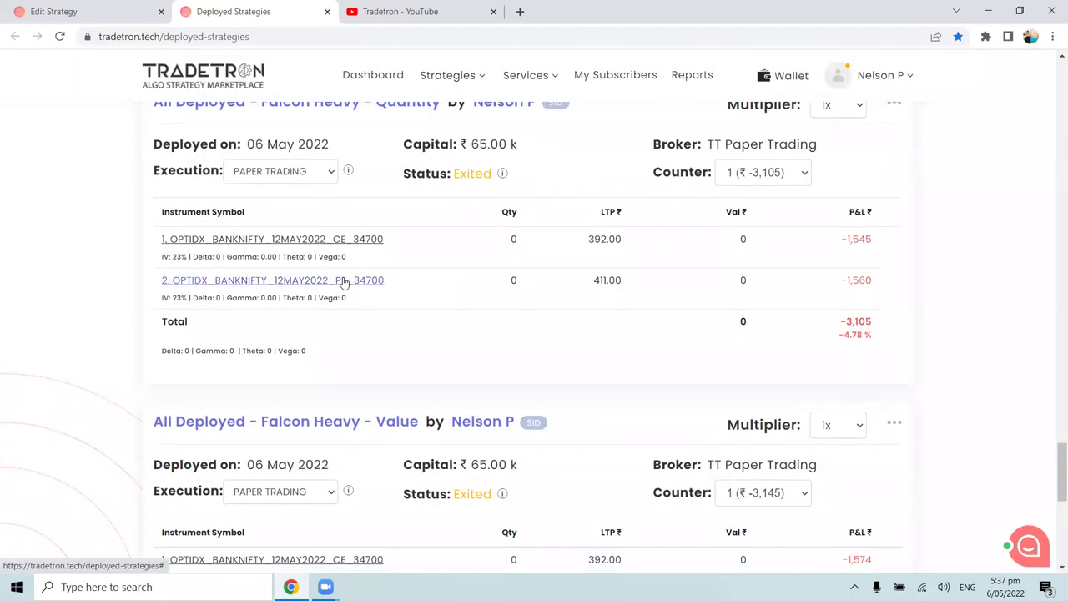
left_click(342, 282)
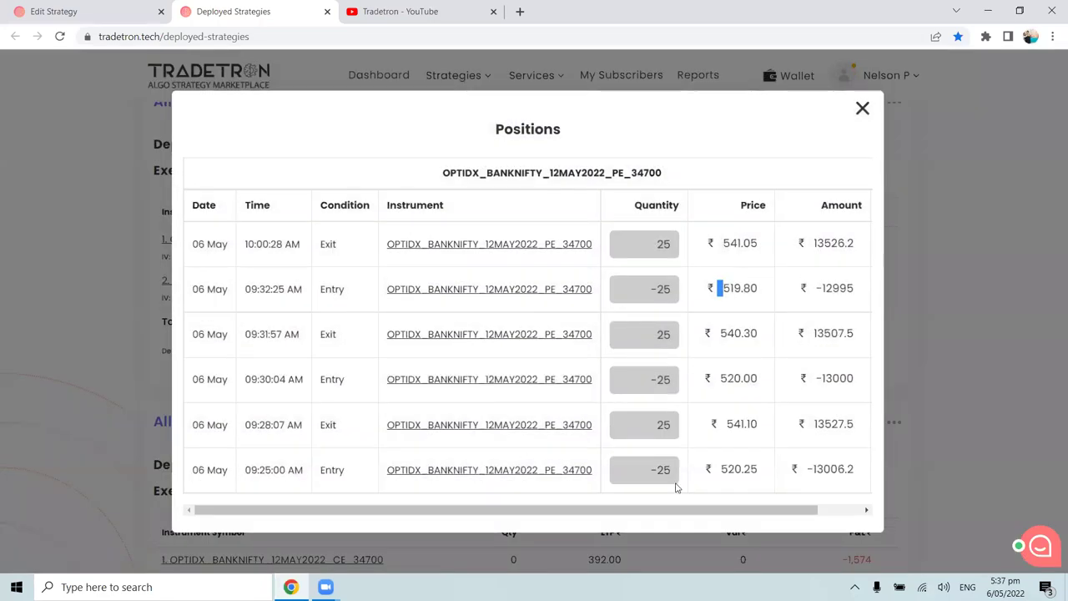
left_click_drag(714, 470, 762, 467)
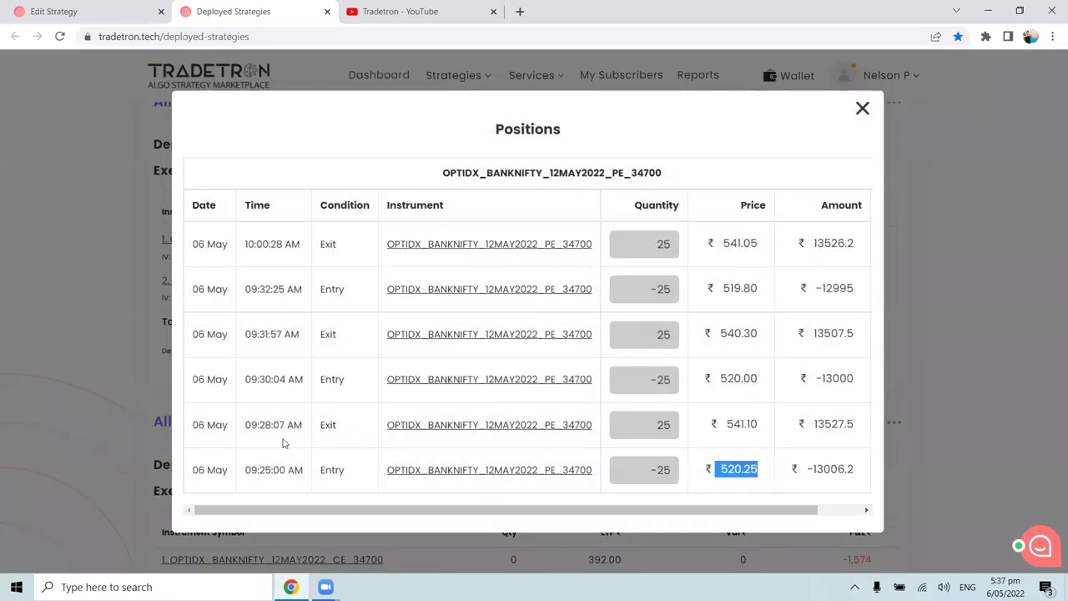
left_click(243, 449)
left_click_drag(719, 424, 761, 426)
left_click(761, 424)
left_click_drag(714, 378, 757, 379)
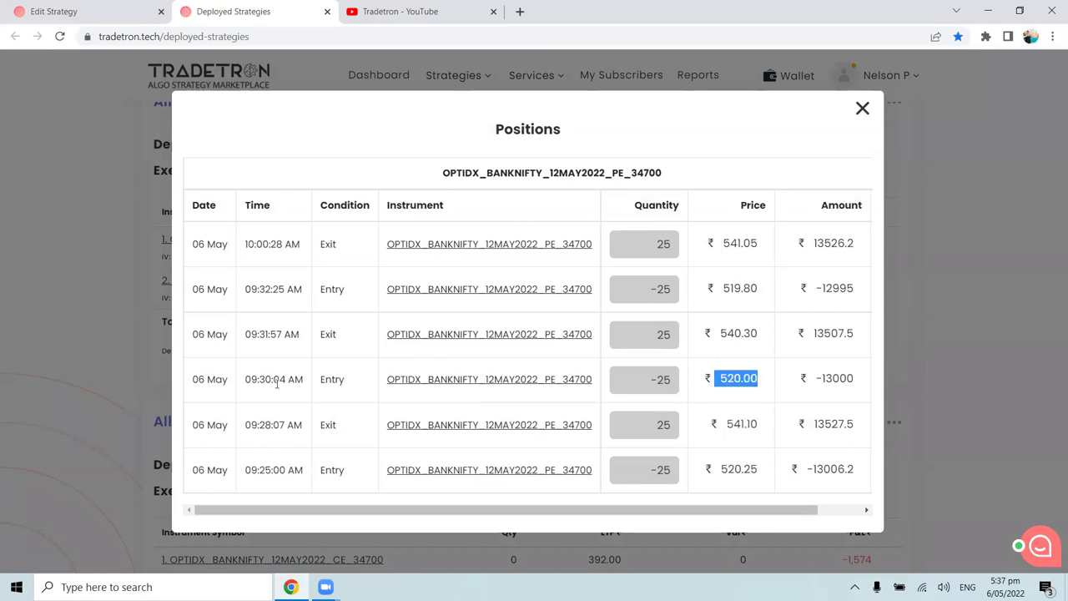
left_click(722, 333)
left_click_drag(715, 333, 769, 329)
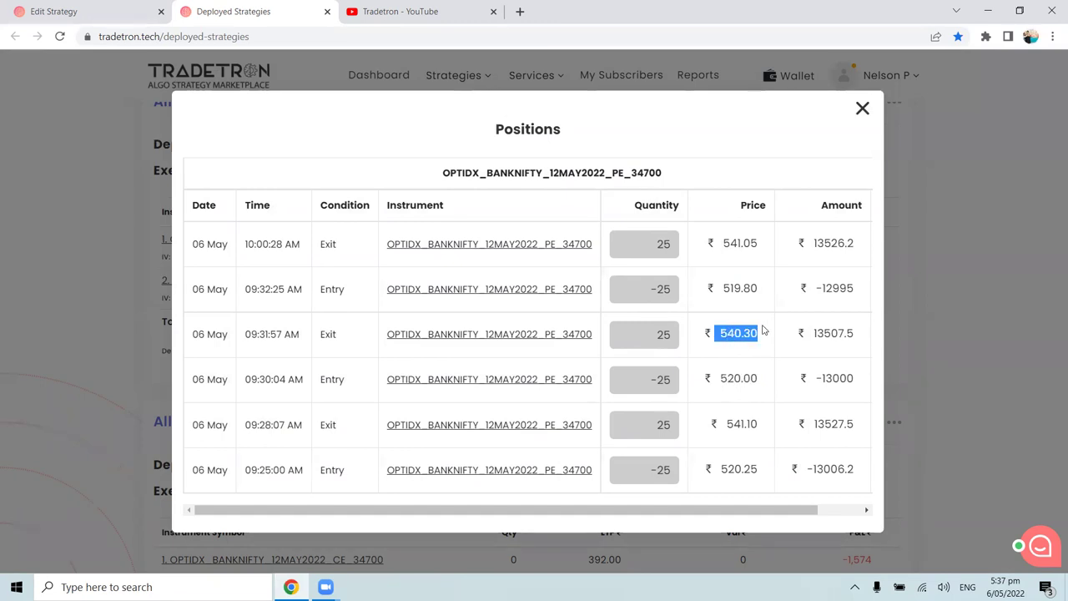
left_click(336, 332)
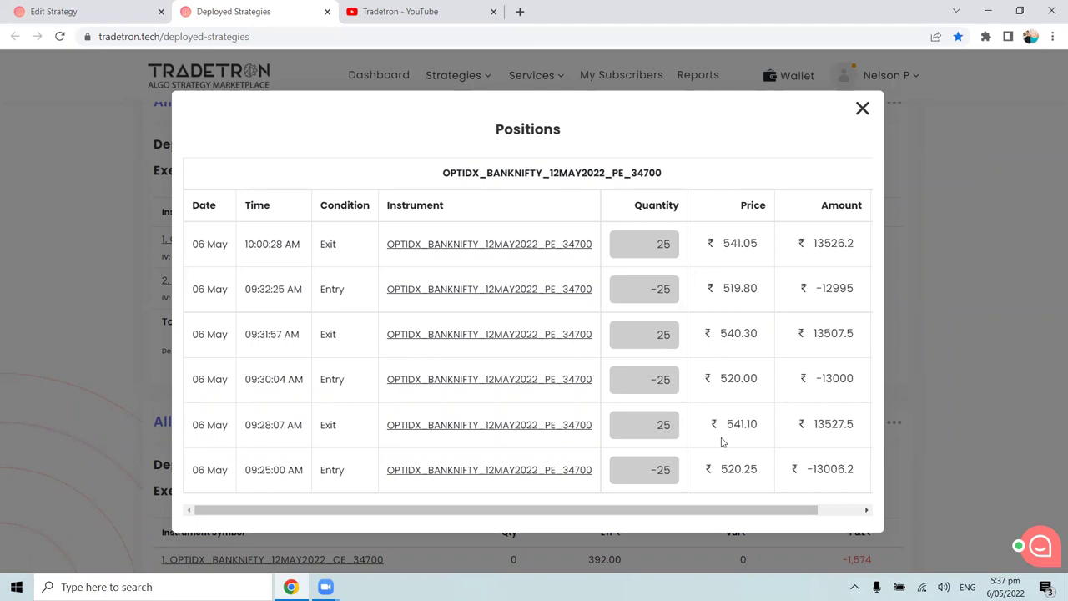
Step: Compare entry prices 520.25 and 519.80 with exit 541.05, then close the positions dialog
left_click_drag(722, 469, 757, 467)
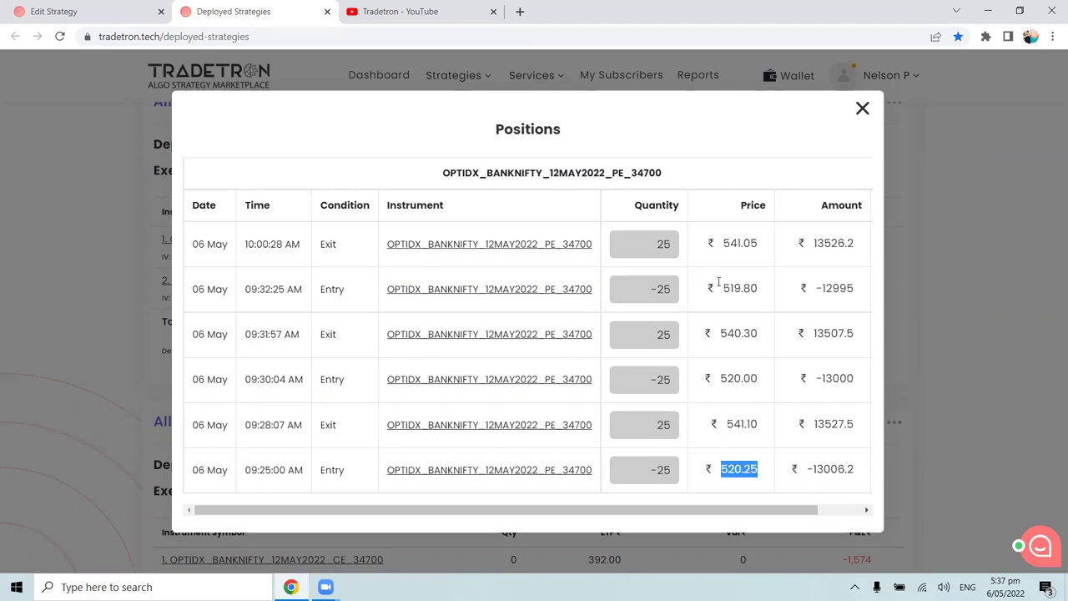
left_click_drag(720, 288, 762, 288)
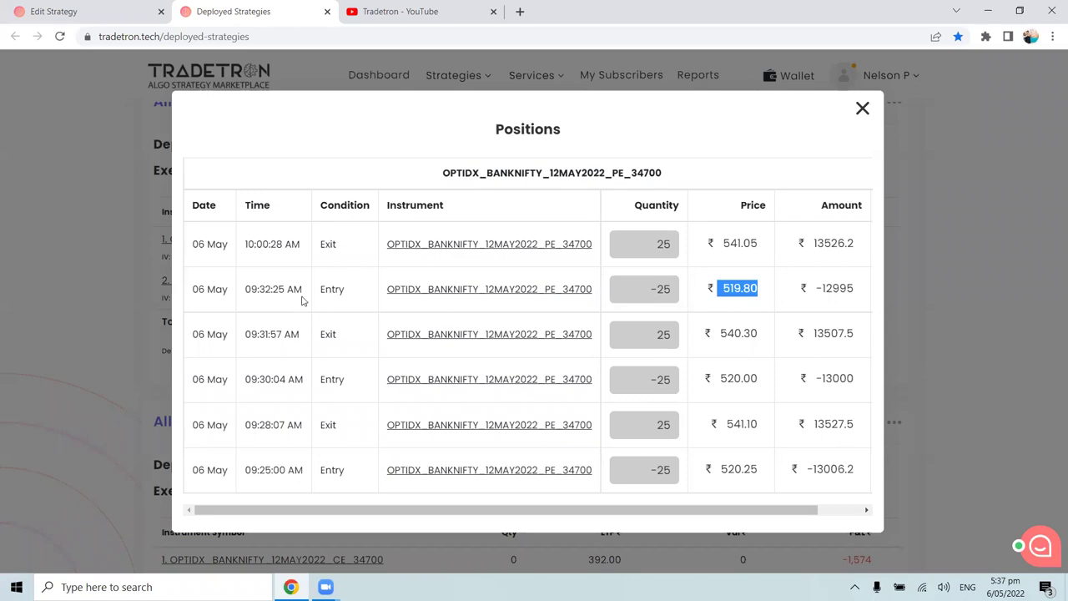
left_click_drag(723, 244, 764, 245)
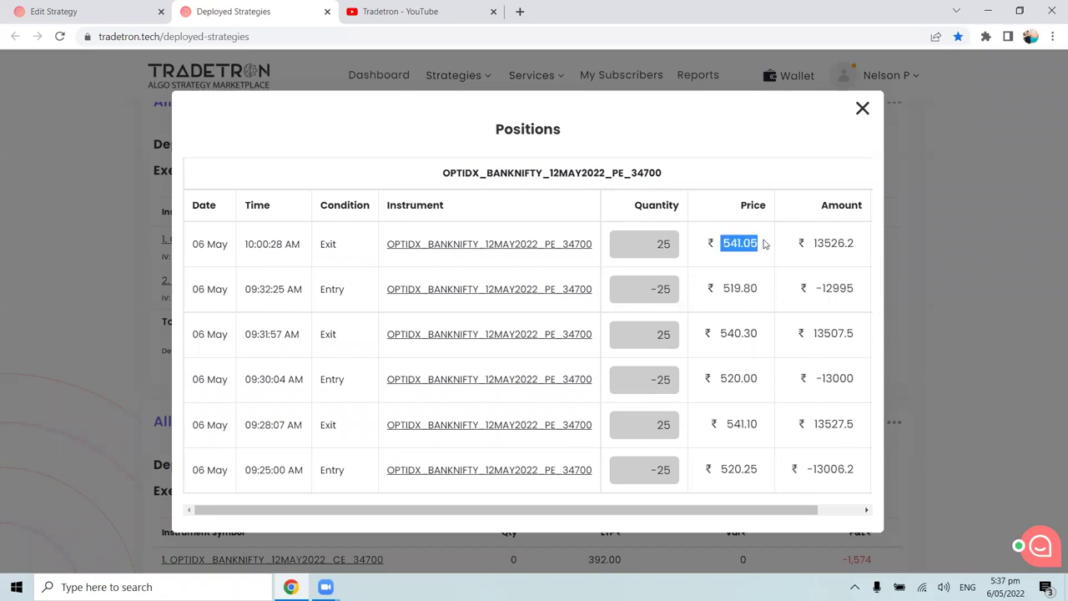
left_click(764, 243)
left_click(862, 111)
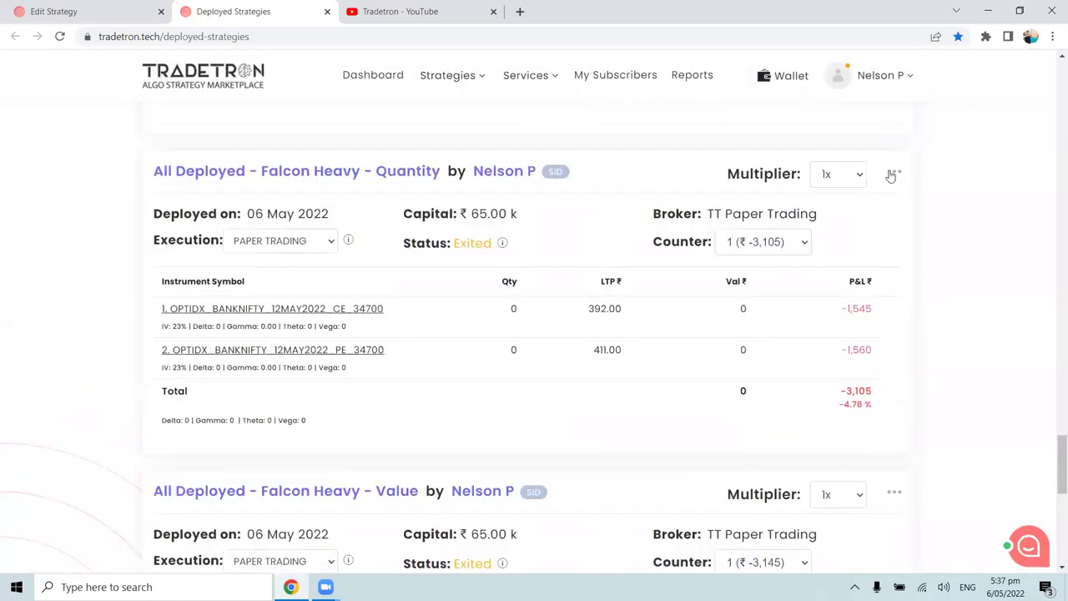
Step: Open the Falcon Heavy - Quantity strategy's Edit page in a new tab and scroll to Set №1
left_click(891, 176)
right_click(808, 351)
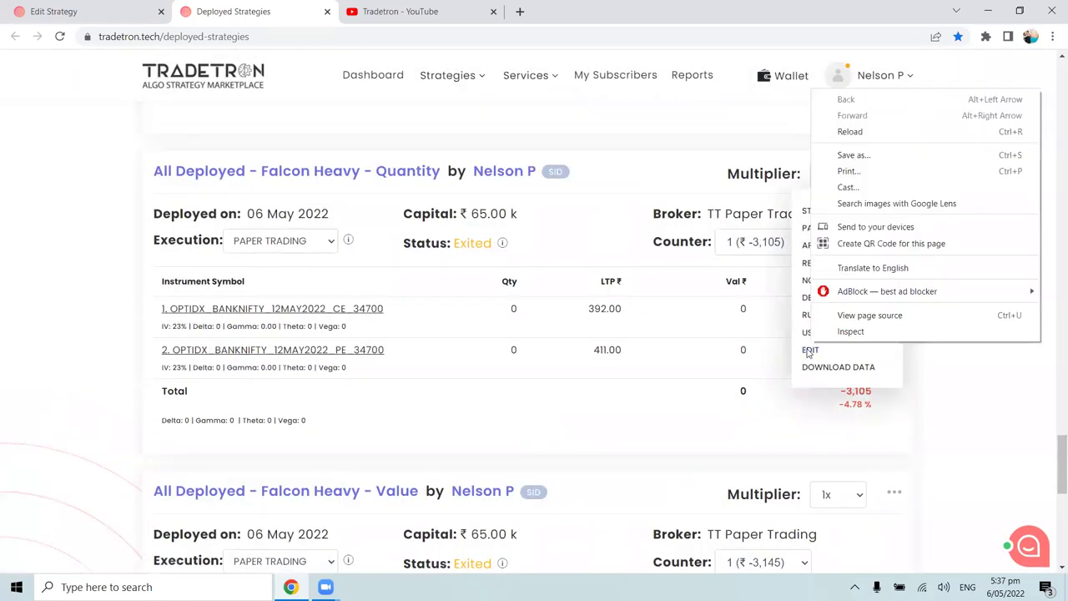
right_click(810, 352)
left_click(834, 363)
left_click(409, 10)
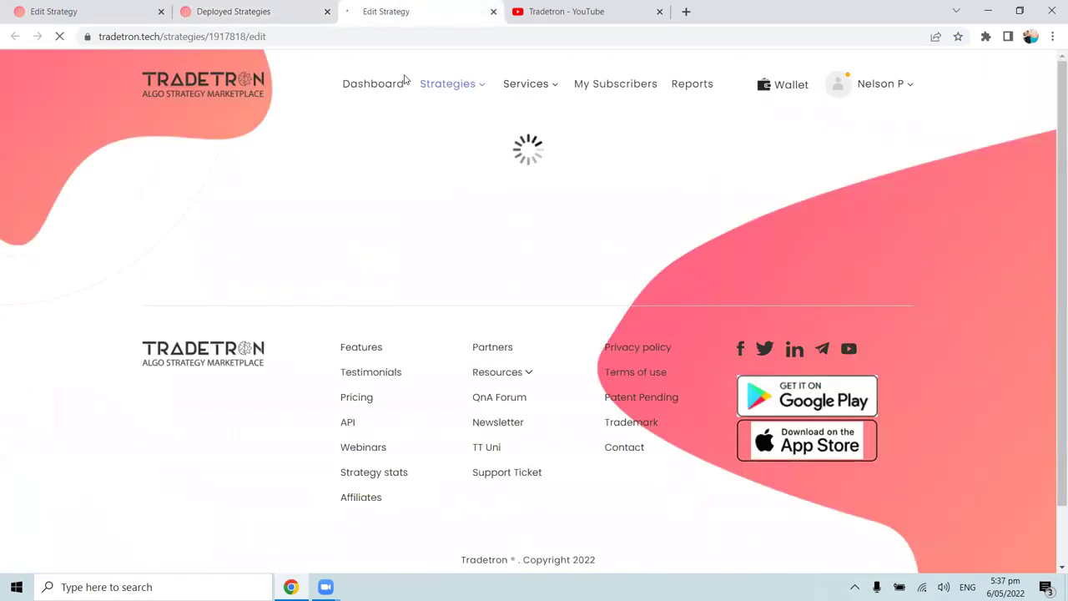
scroll(403, 117, "down", 7)
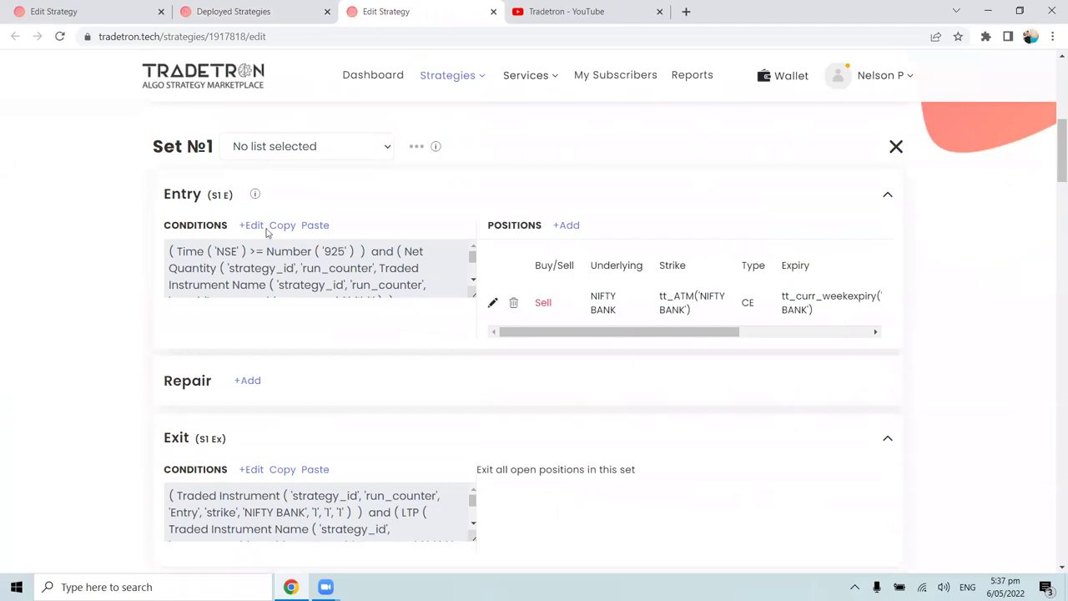
Step: Review the Falcon Heavy entry conditions of Set №1 and Set №2 in the Condition Builder
left_click(257, 230)
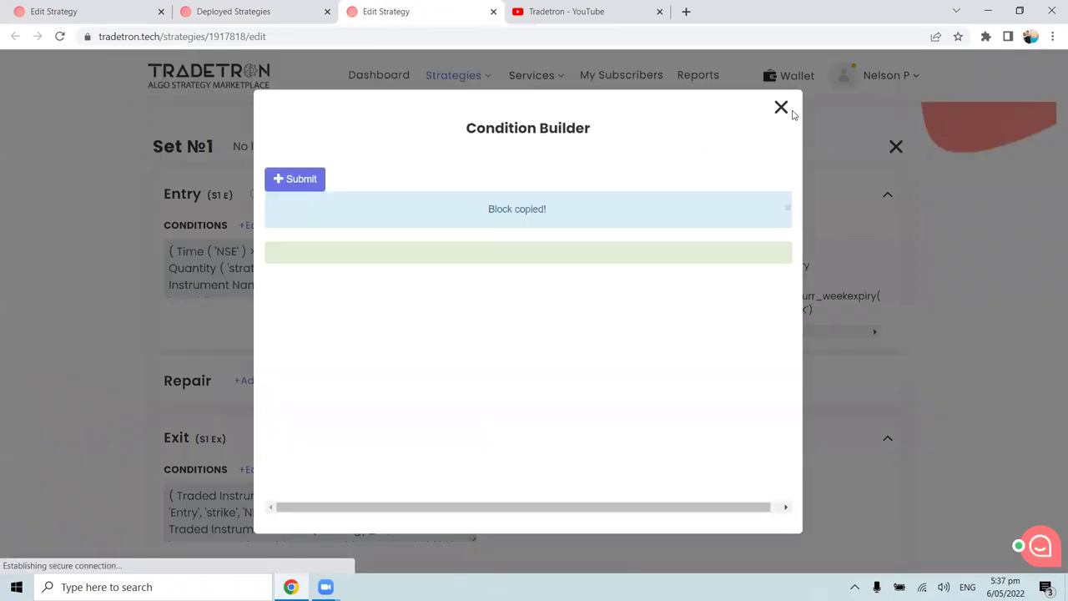
left_click(781, 109)
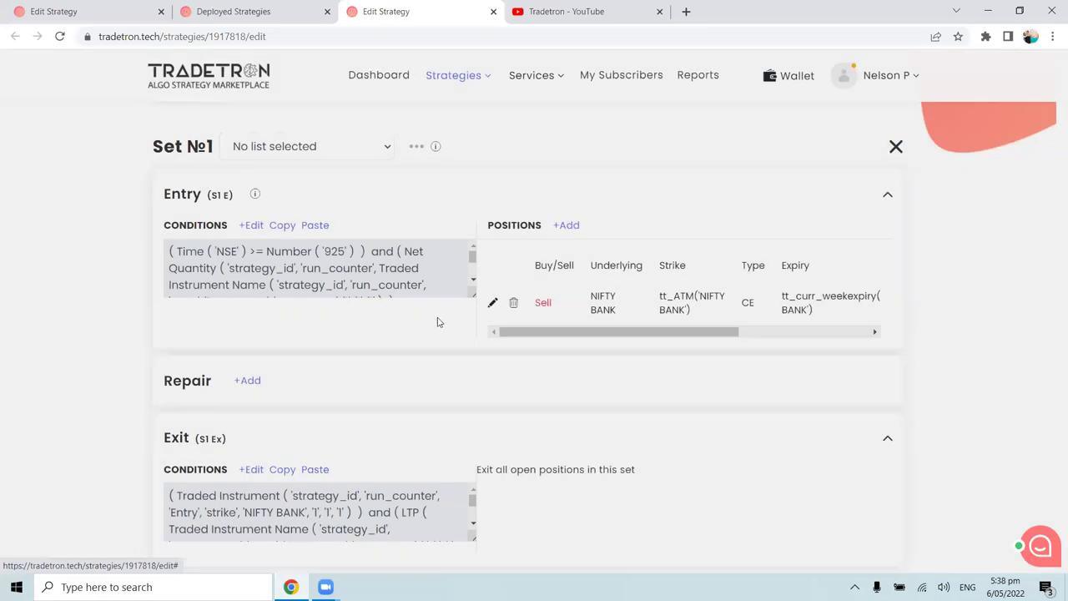
scroll(334, 292, "down", 5)
left_click(259, 275)
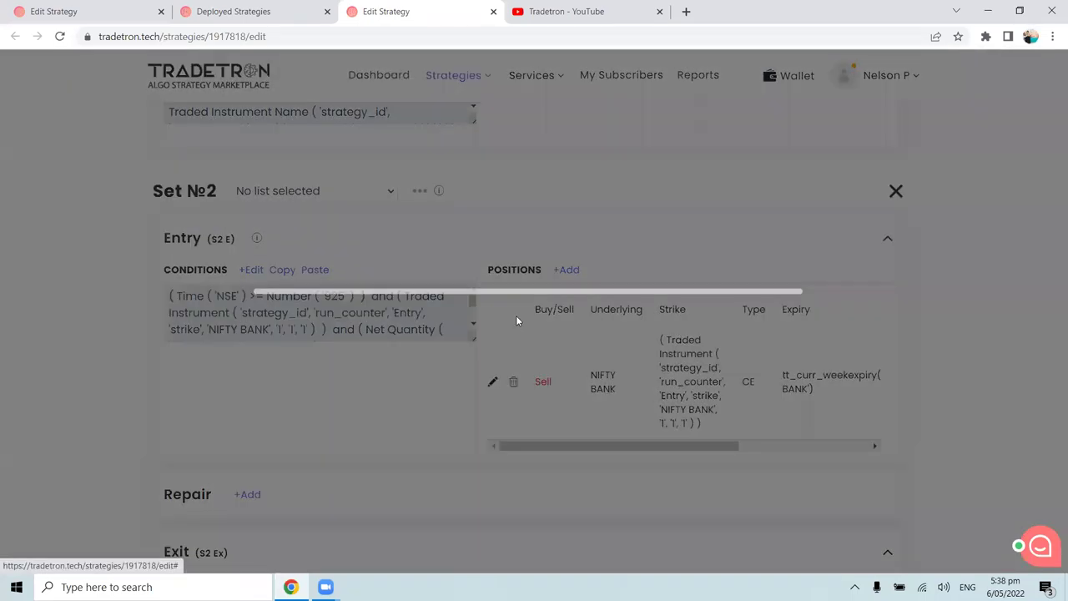
scroll(624, 404, "down", 1)
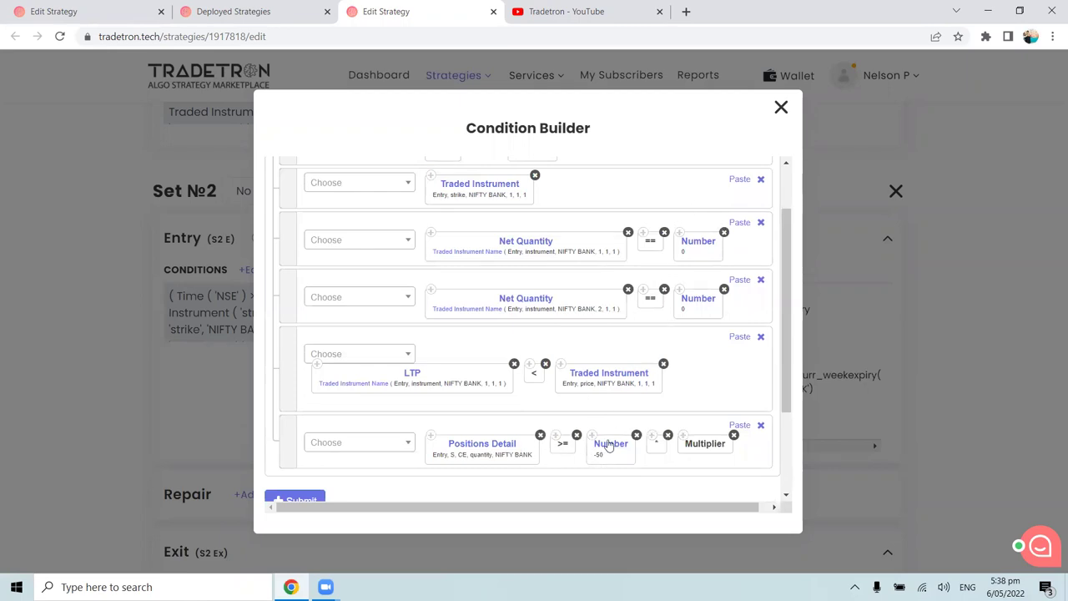
left_click(782, 108)
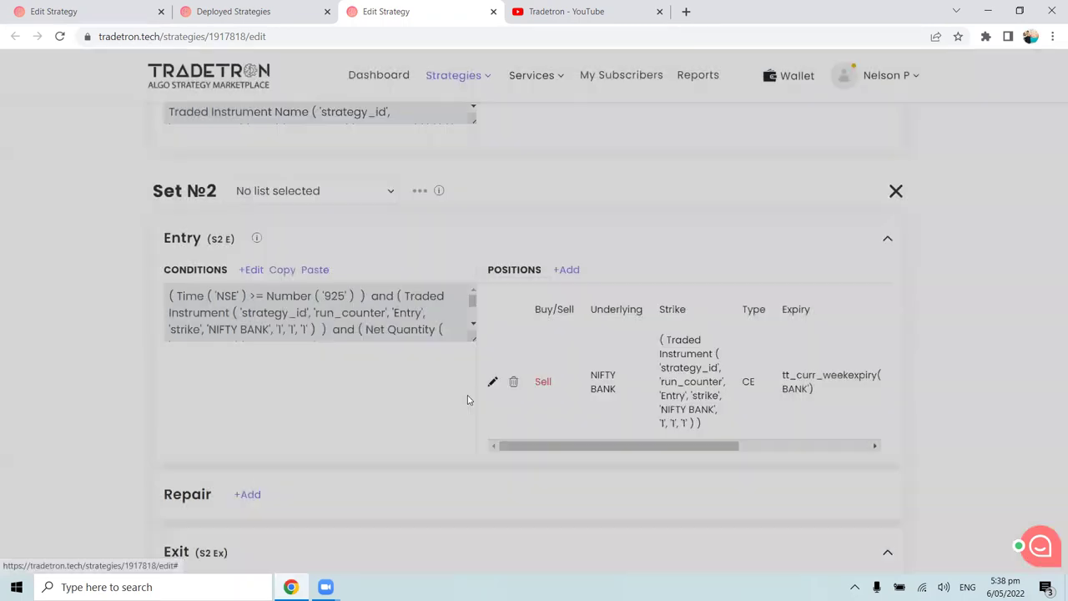
scroll(446, 406, "down", 9)
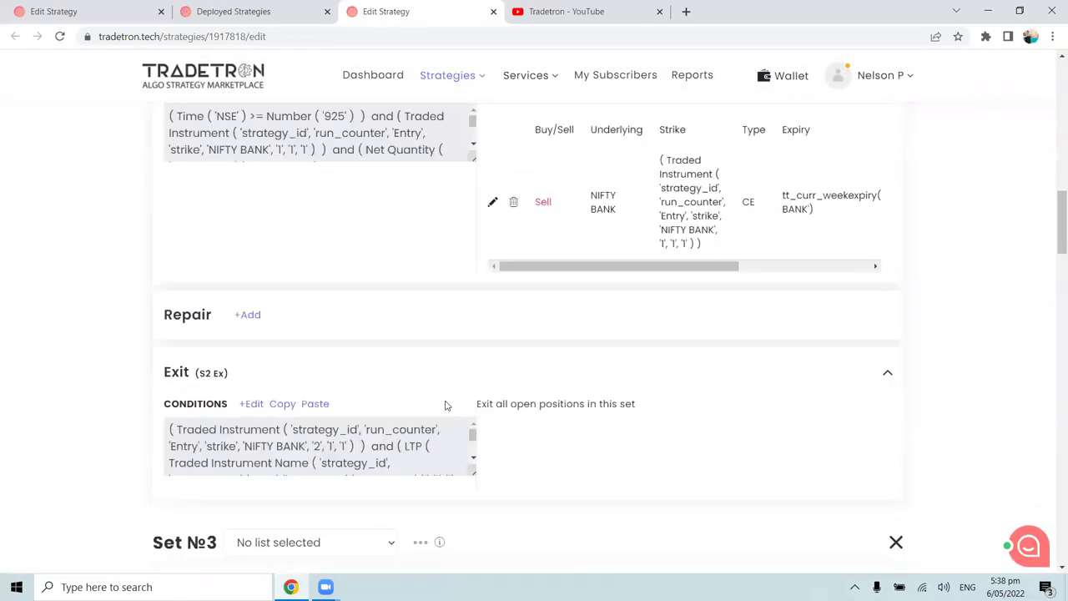
scroll(446, 406, "down", 6)
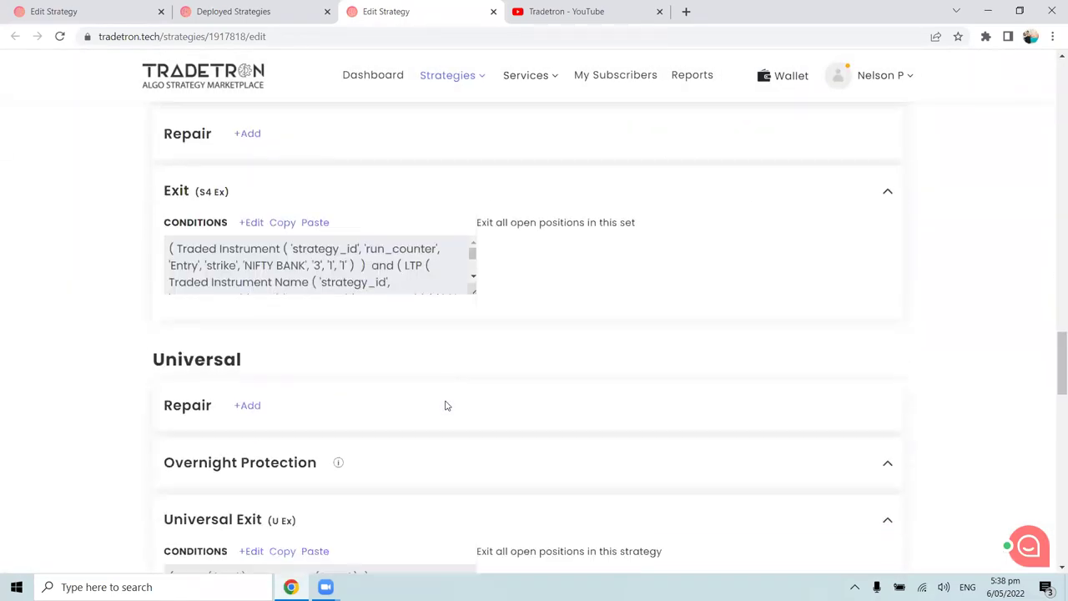
Step: Go back to the Straddle with Re-Entry strategy editor tab
left_click(100, 11)
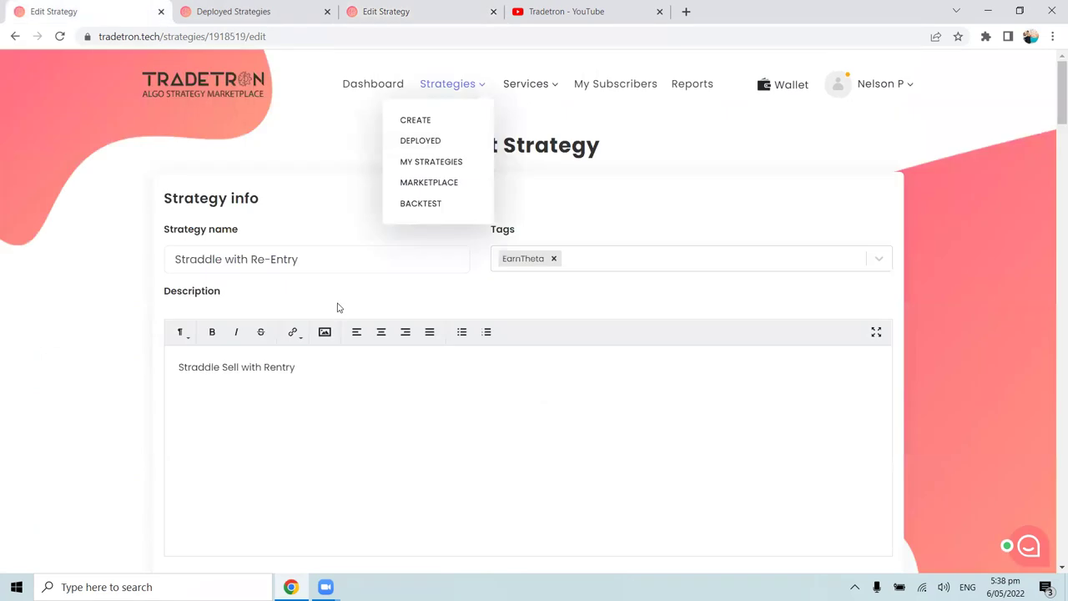
scroll(393, 317, "down", 5)
scroll(397, 326, "down", 2)
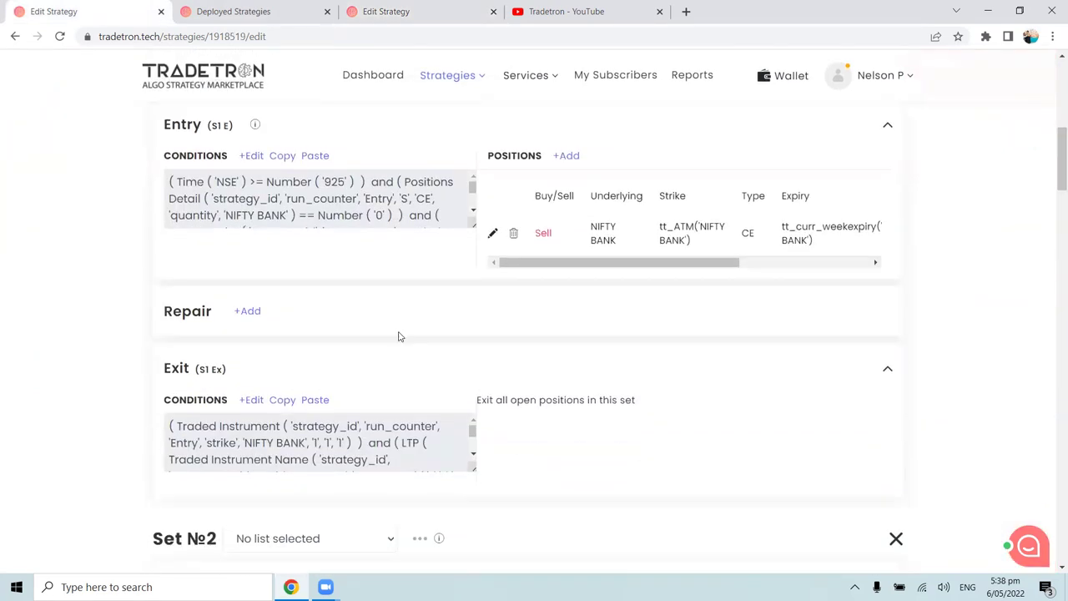
scroll(399, 337, "up", 2)
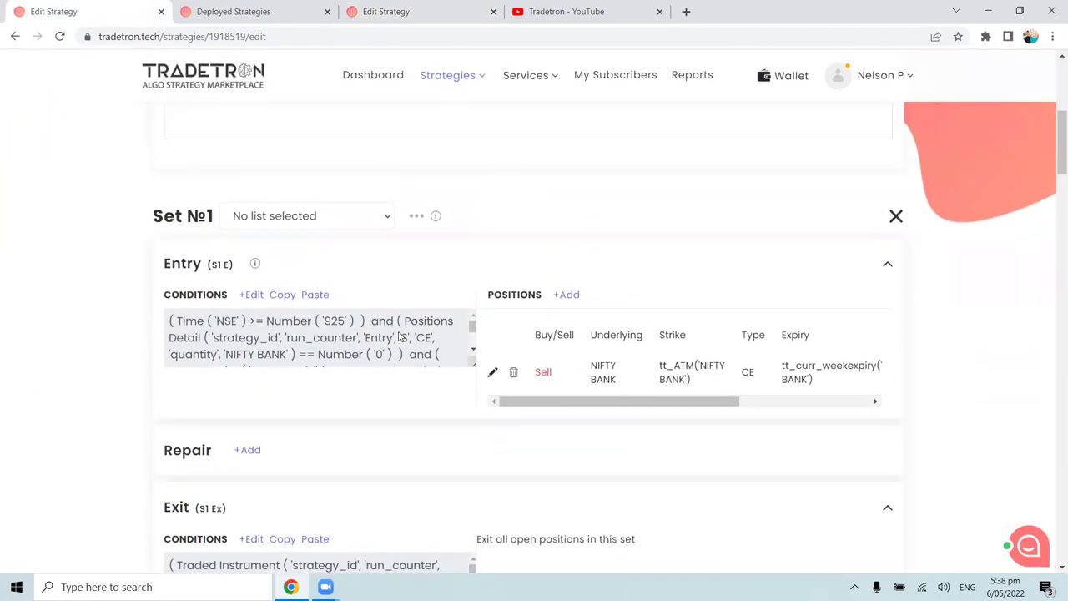
left_click(250, 11)
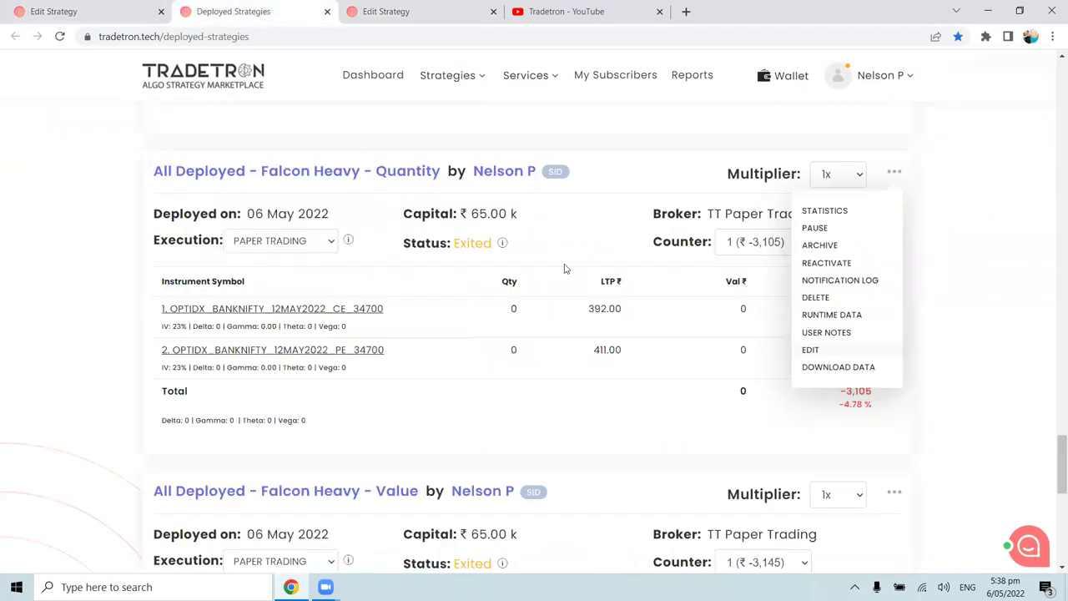
left_click(109, 11)
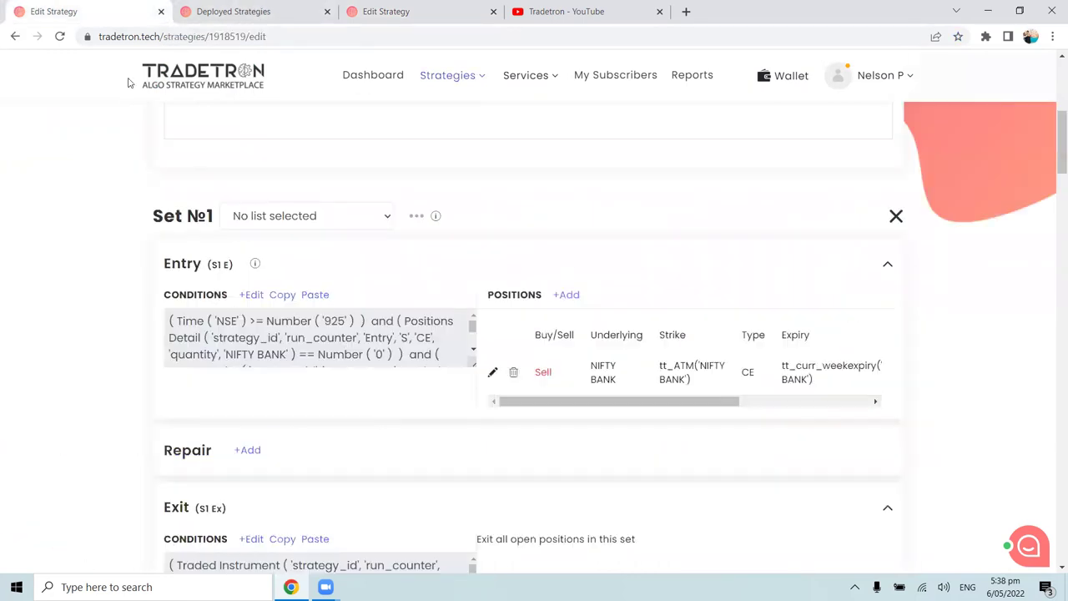
scroll(388, 426, "down", 1)
Step: Refocus the browser and scroll to Set №1's conditions in the Straddle with Re-Entry editor
left_click(520, 581)
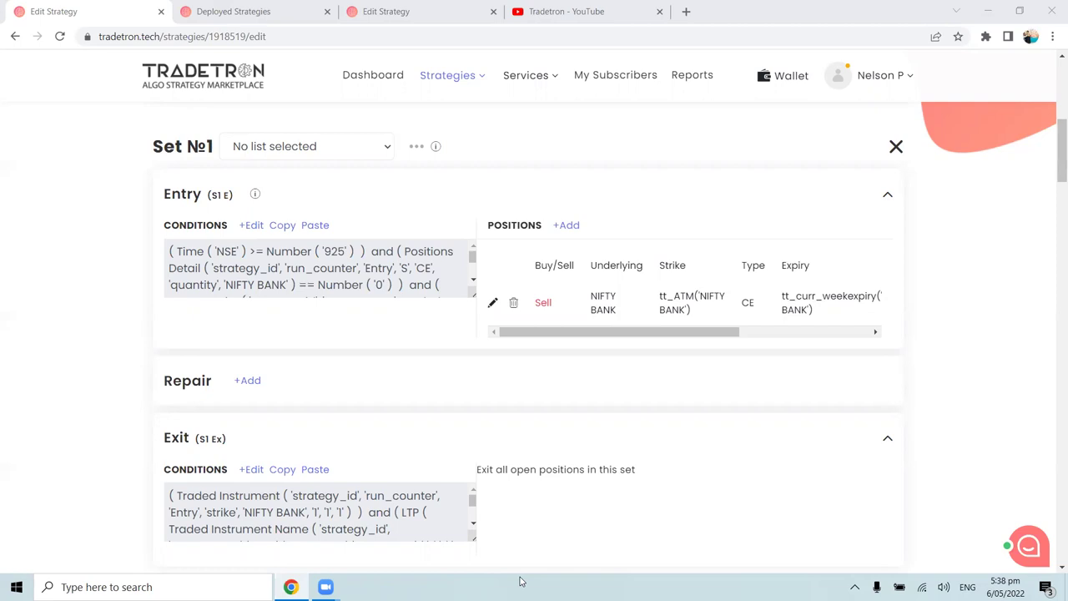
left_click(331, 371)
scroll(412, 365, "down", 1)
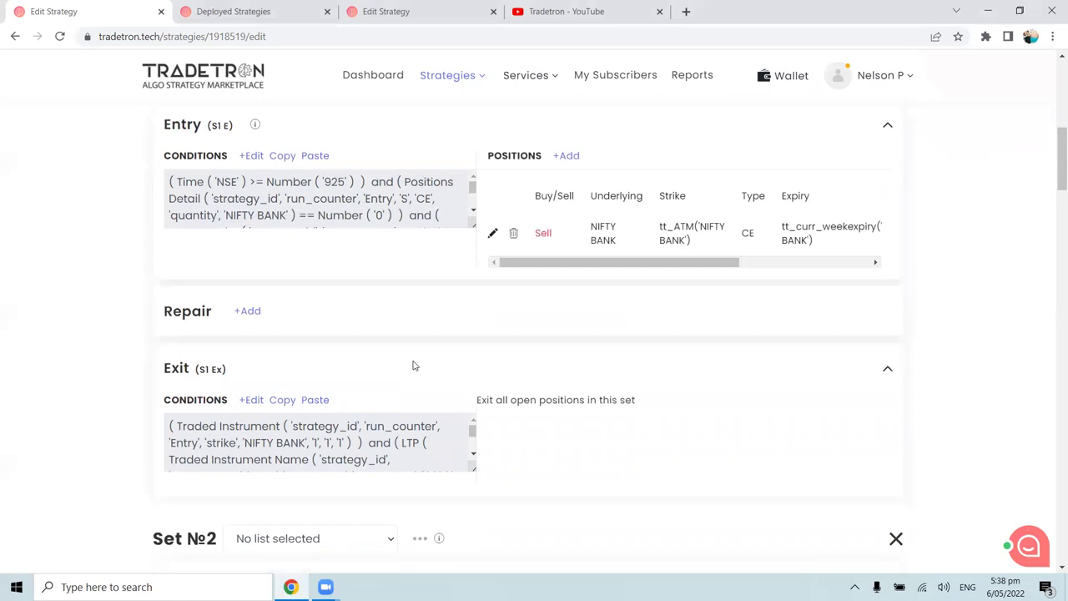
scroll(367, 334, "up", 2)
scroll(329, 295, "down", 1)
scroll(272, 266, "down", 2)
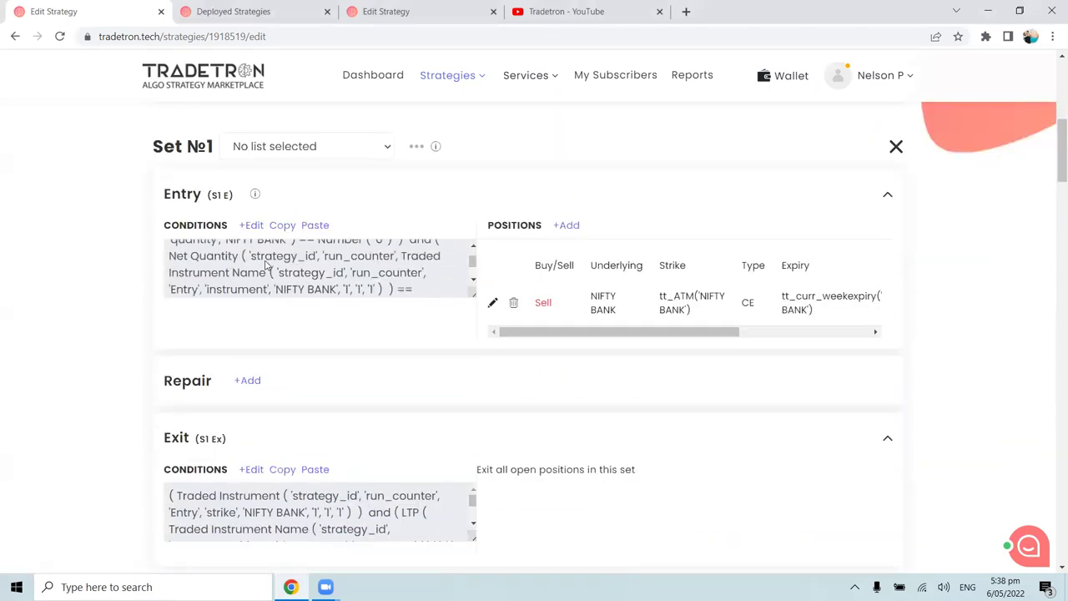
scroll(318, 382, "down", 1)
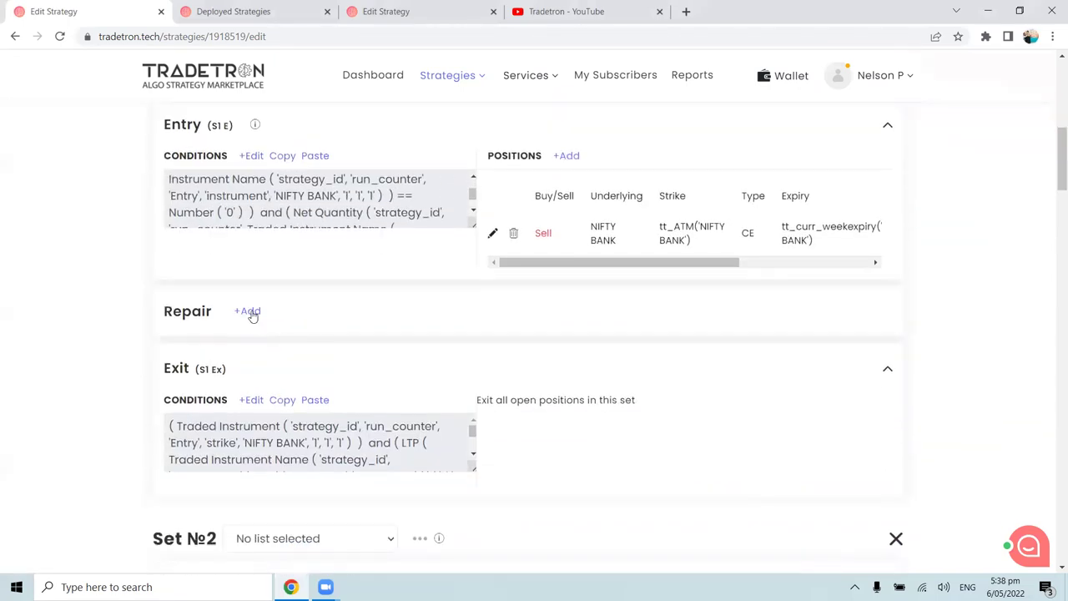
Step: Add a Repair Once step to Set №1, then delete the empty section again
left_click(251, 312)
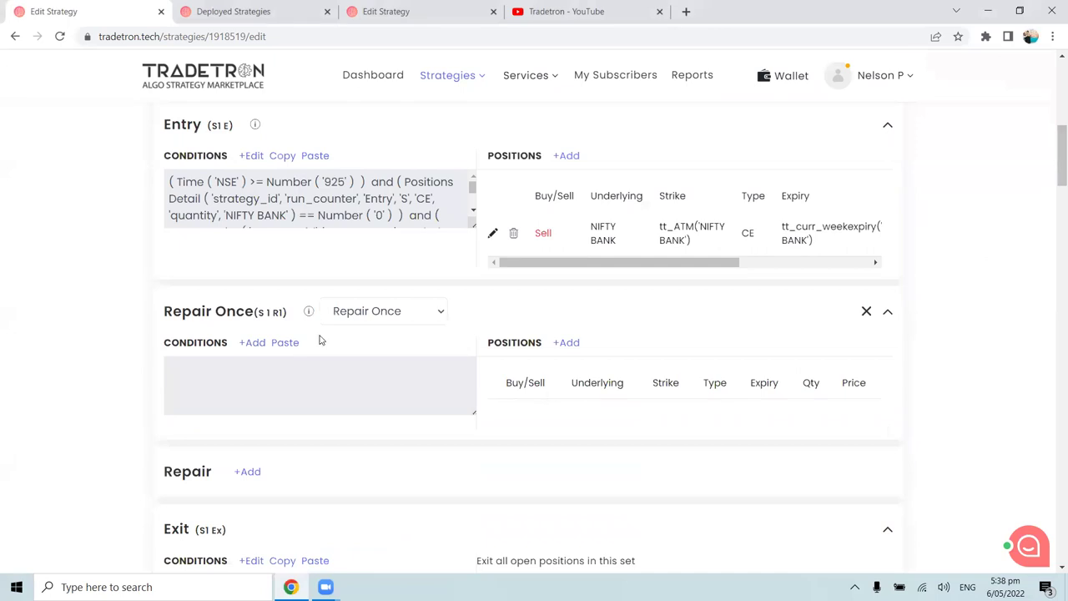
scroll(210, 213, "up", 1)
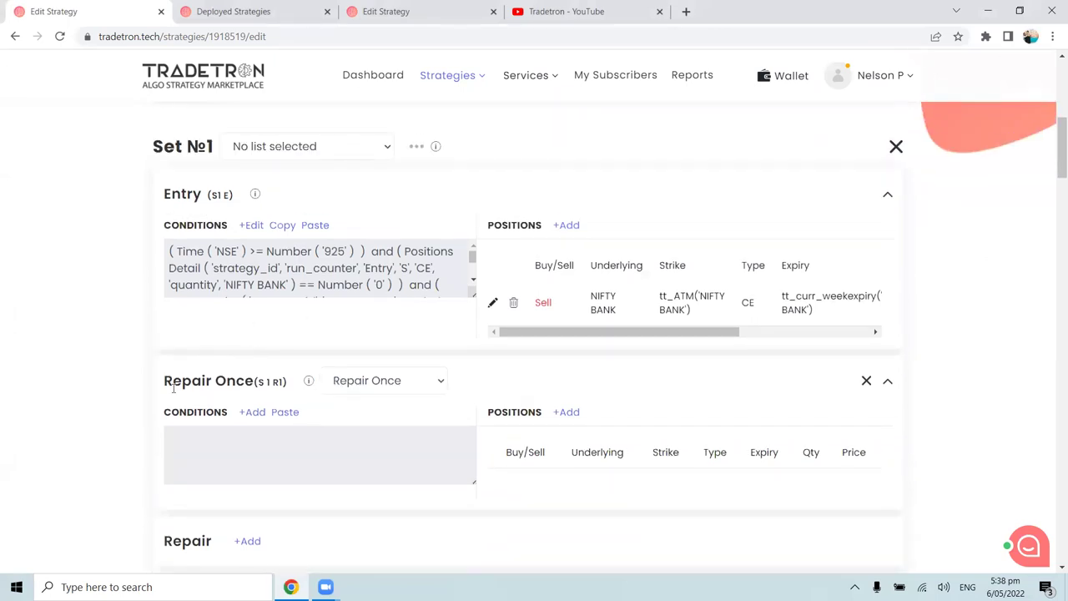
scroll(273, 382, "down", 3)
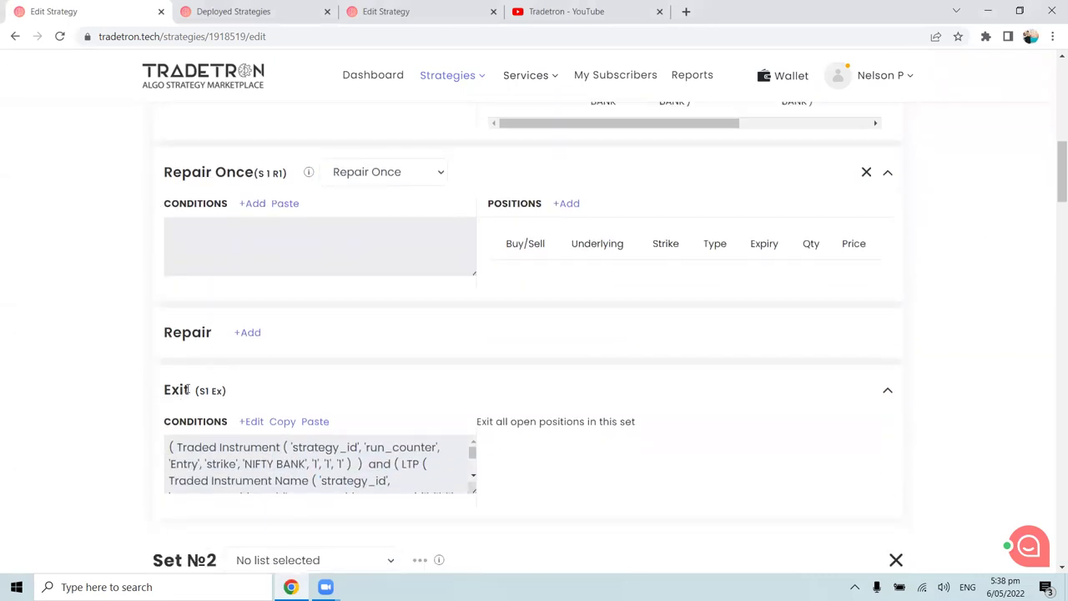
scroll(187, 388, "down", 10)
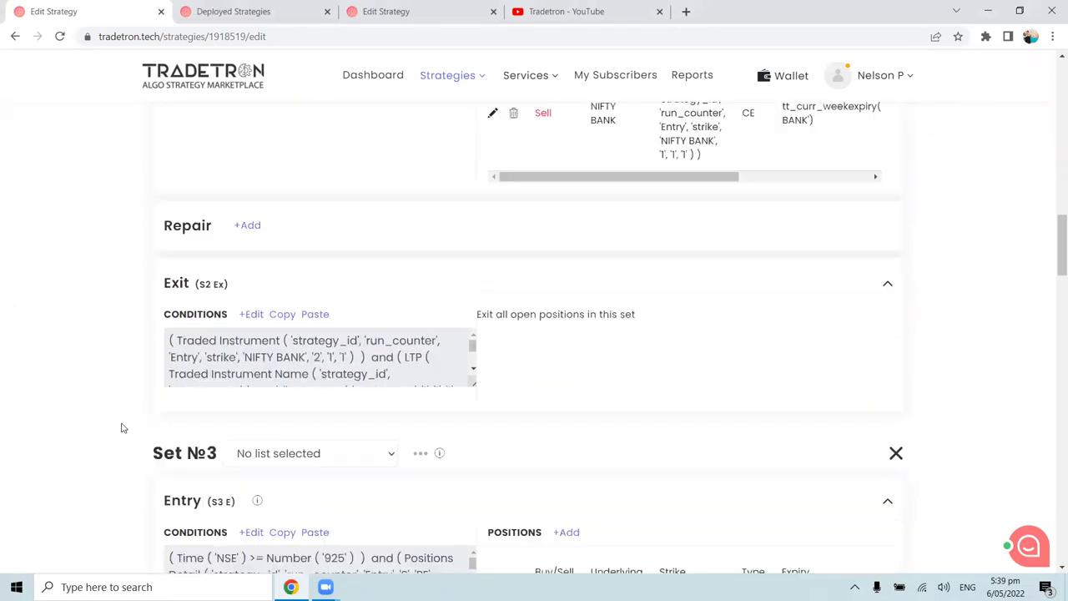
scroll(158, 347, "up", 9)
scroll(254, 303, "up", 5)
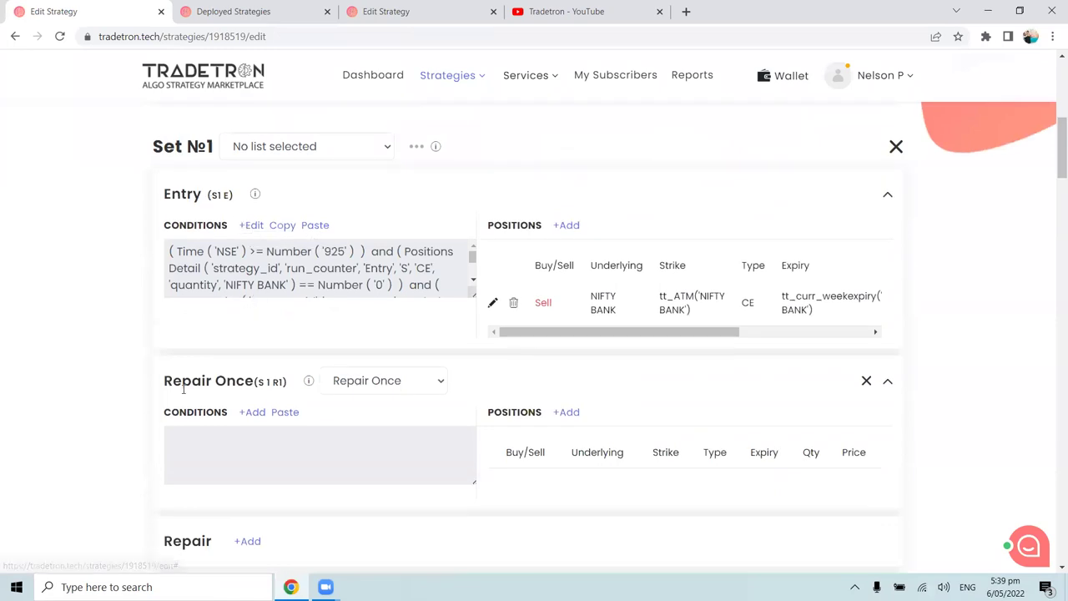
left_click_drag(158, 388, 288, 384)
left_click(292, 399)
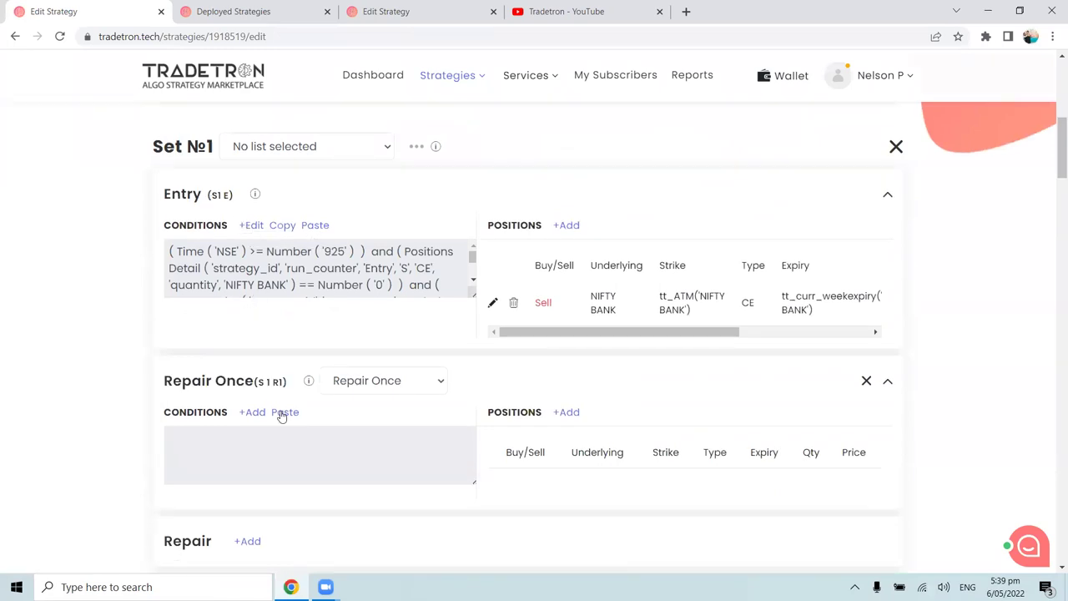
scroll(281, 410, "down", 2)
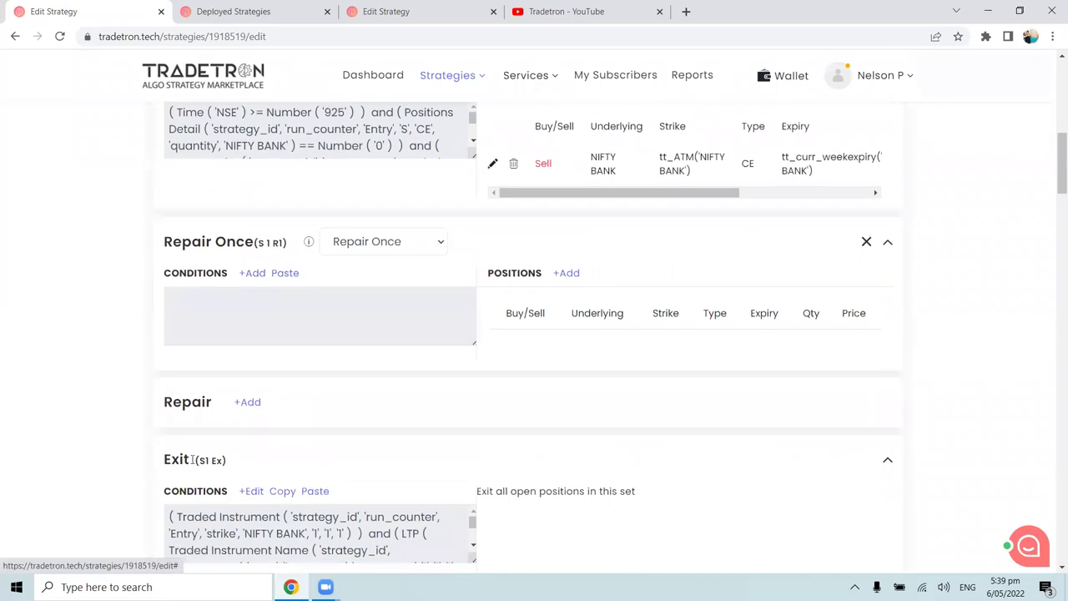
left_click(867, 242)
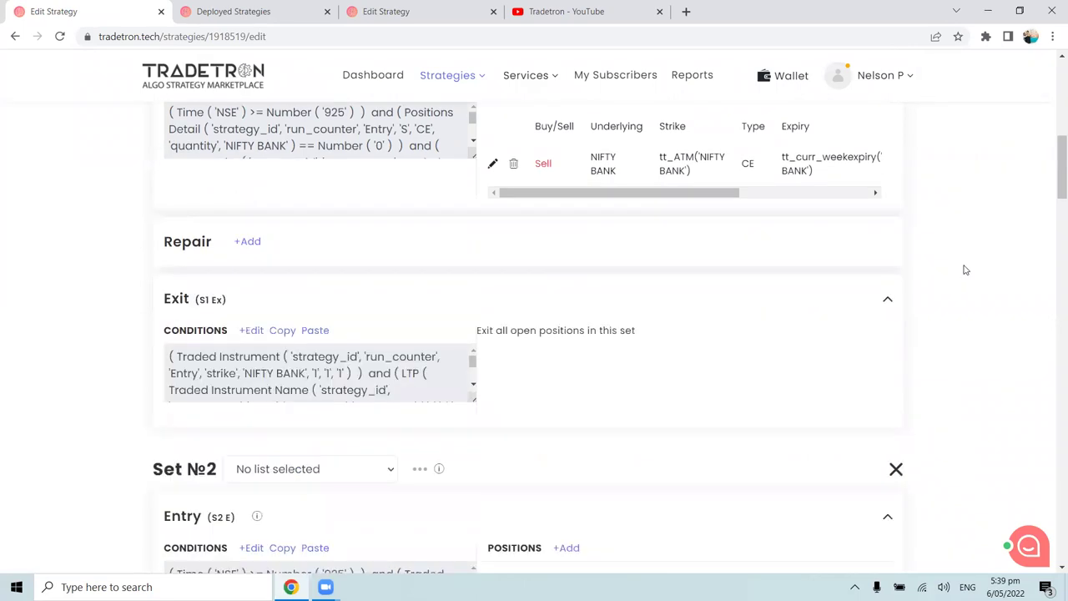
Step: Update the Straddle with Re-Entry strategy from the page bottom and close 'Strategy updated!'
scroll(288, 276, "up", 2)
scroll(264, 384, "down", 1)
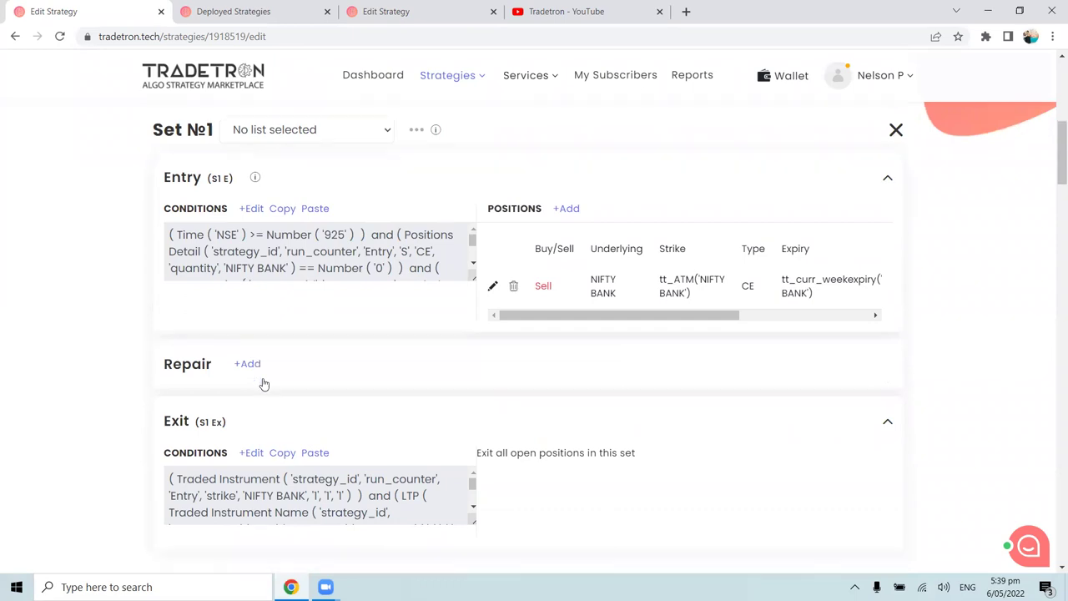
scroll(264, 384, "down", 4)
scroll(226, 448, "down", 3)
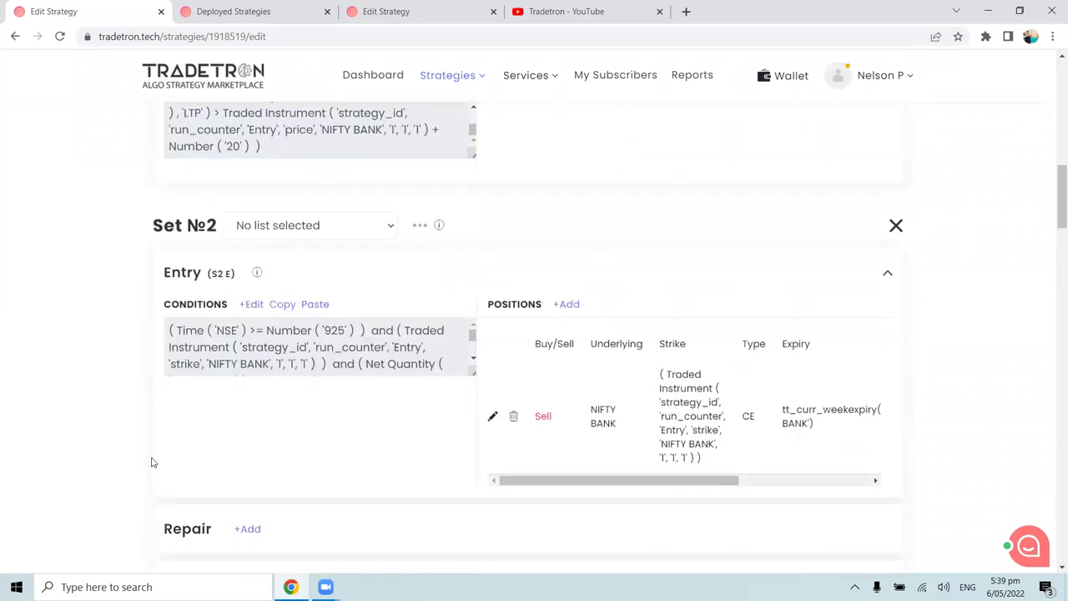
scroll(153, 463, "down", 3)
scroll(342, 232, "up", 1)
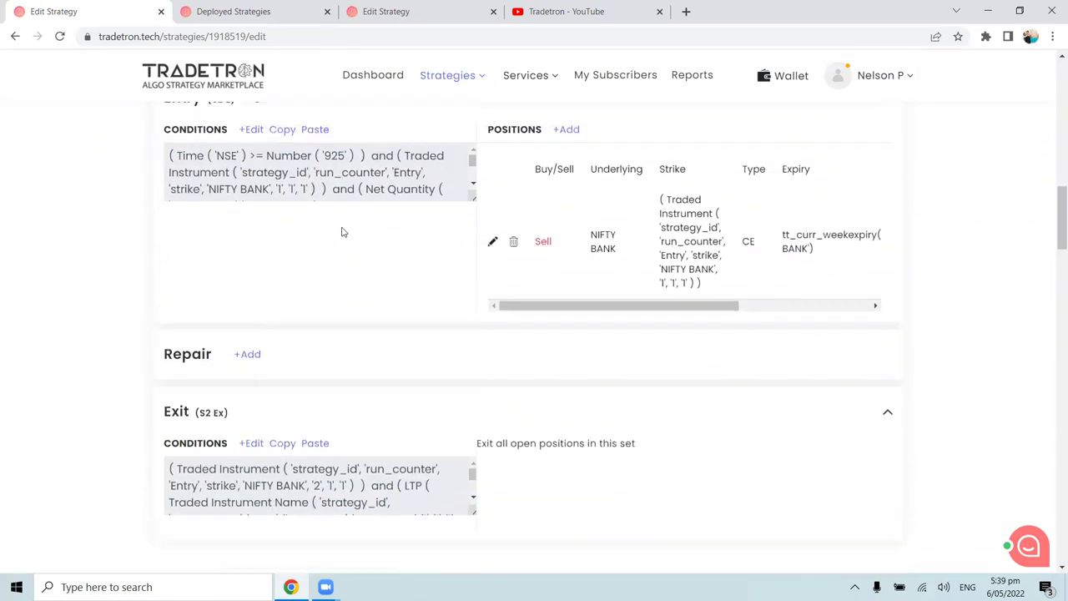
scroll(341, 232, "up", 1)
scroll(343, 238, "down", 1)
scroll(732, 319, "down", 1)
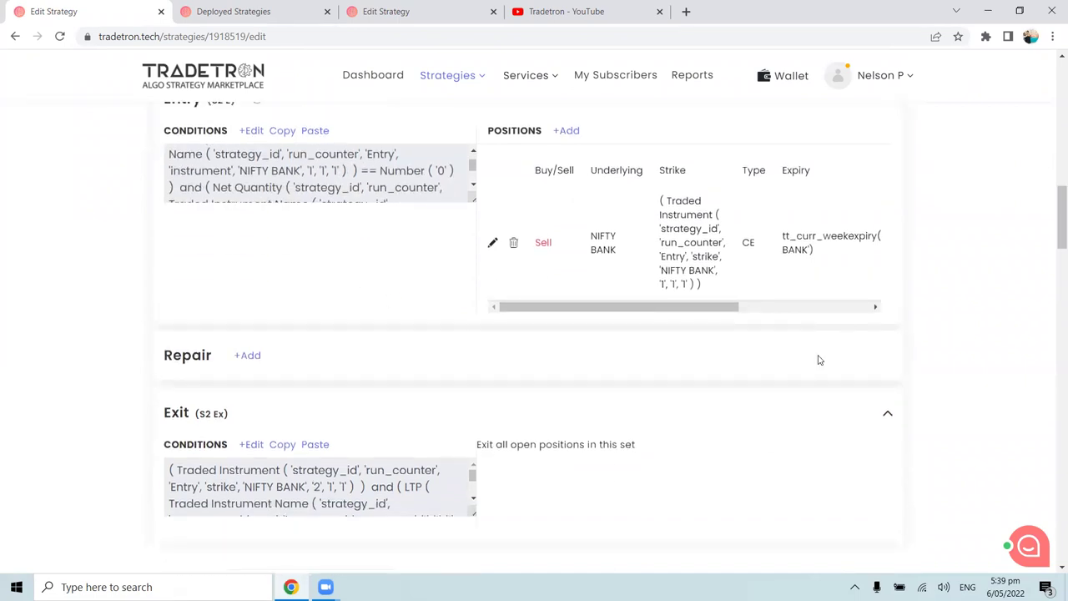
scroll(802, 367, "down", 15)
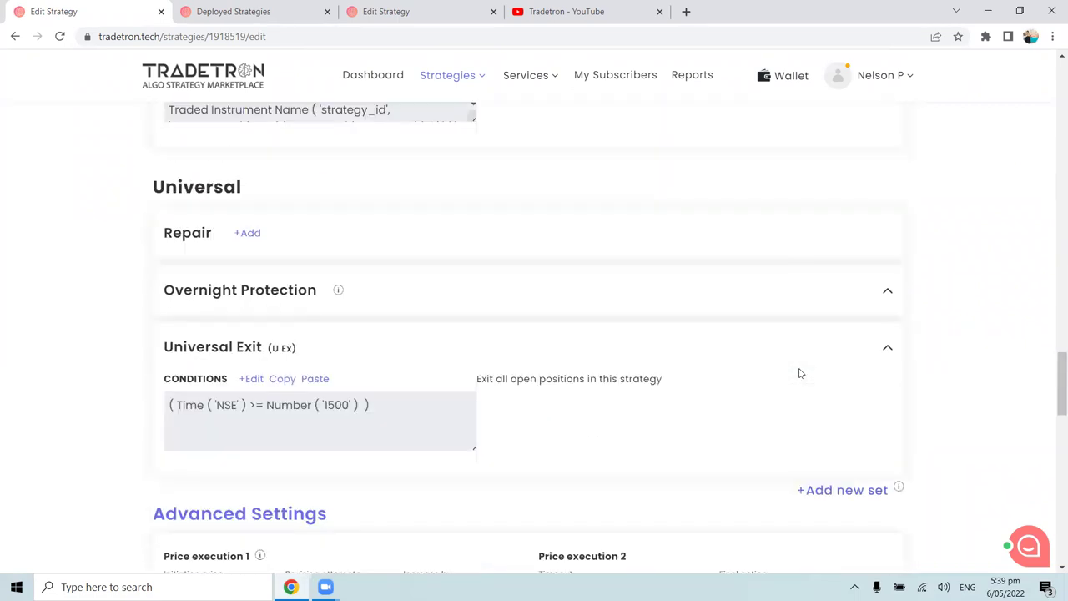
scroll(800, 373, "down", 15)
left_click(523, 146)
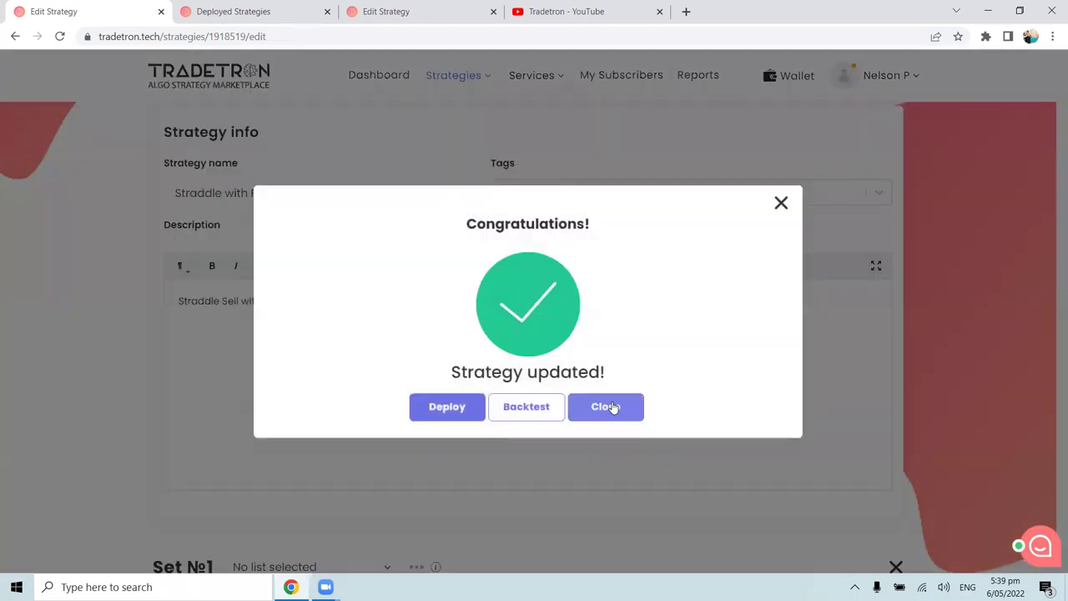
left_click(606, 406)
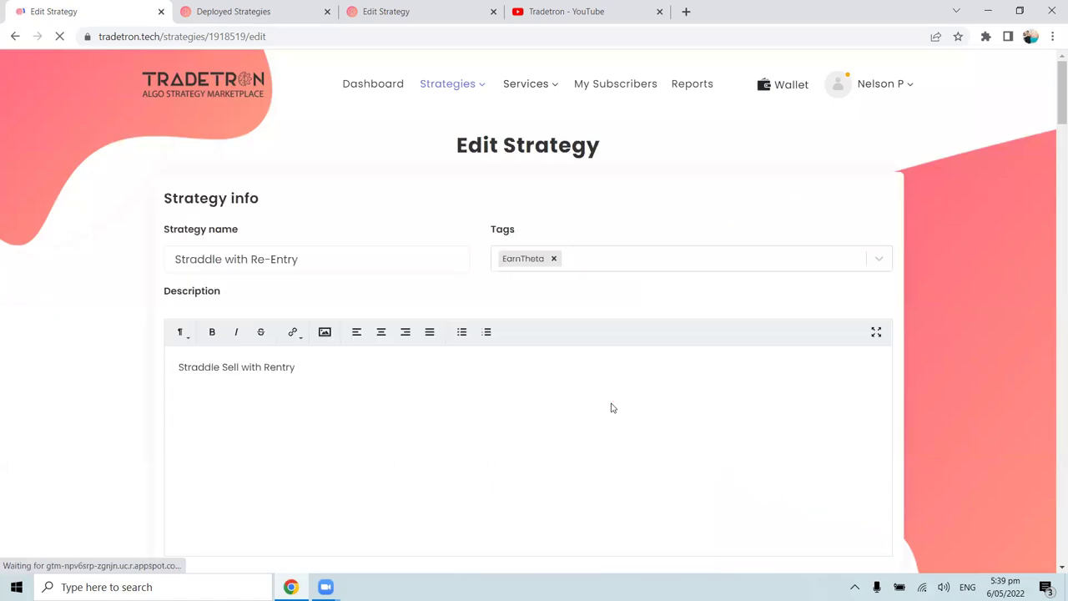
scroll(586, 443, "down", 3)
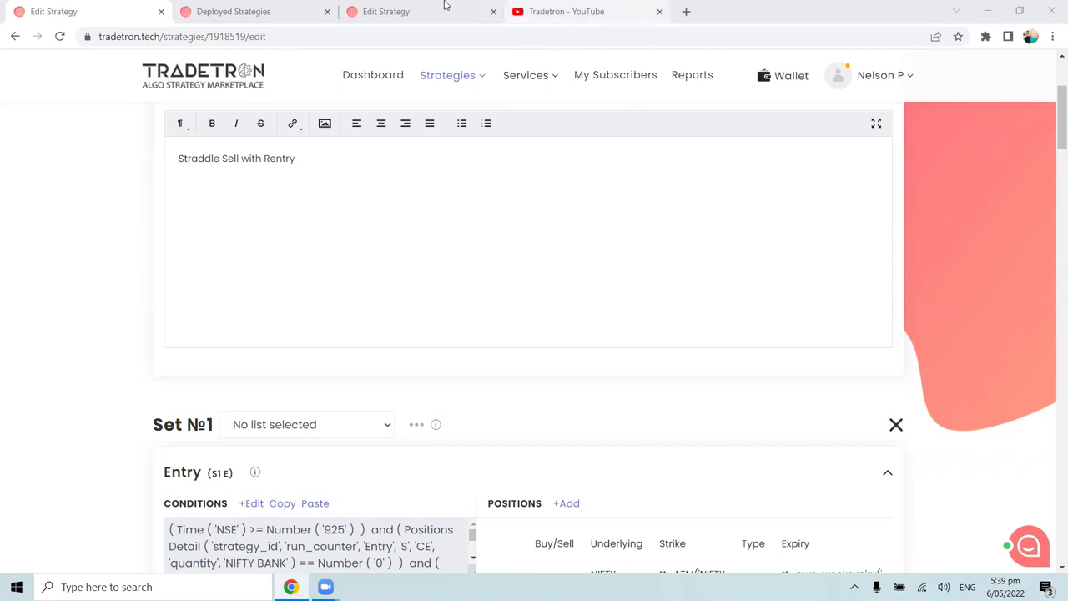
Step: On the Tradetron YouTube channel tab, replace the Supertrend search with 'EMA'
left_click(548, 11)
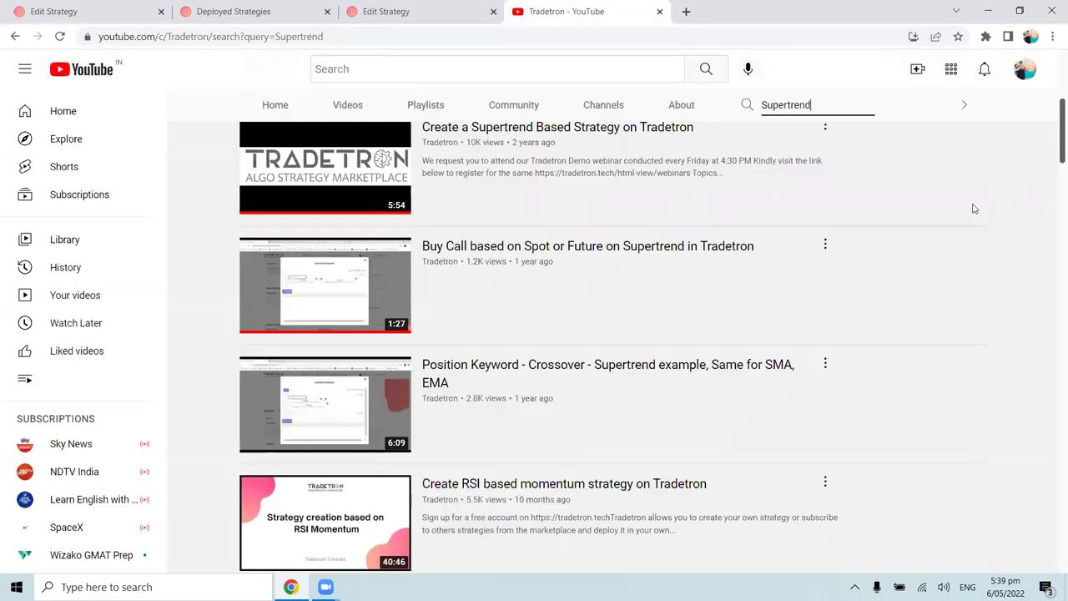
scroll(954, 147, "up", 5)
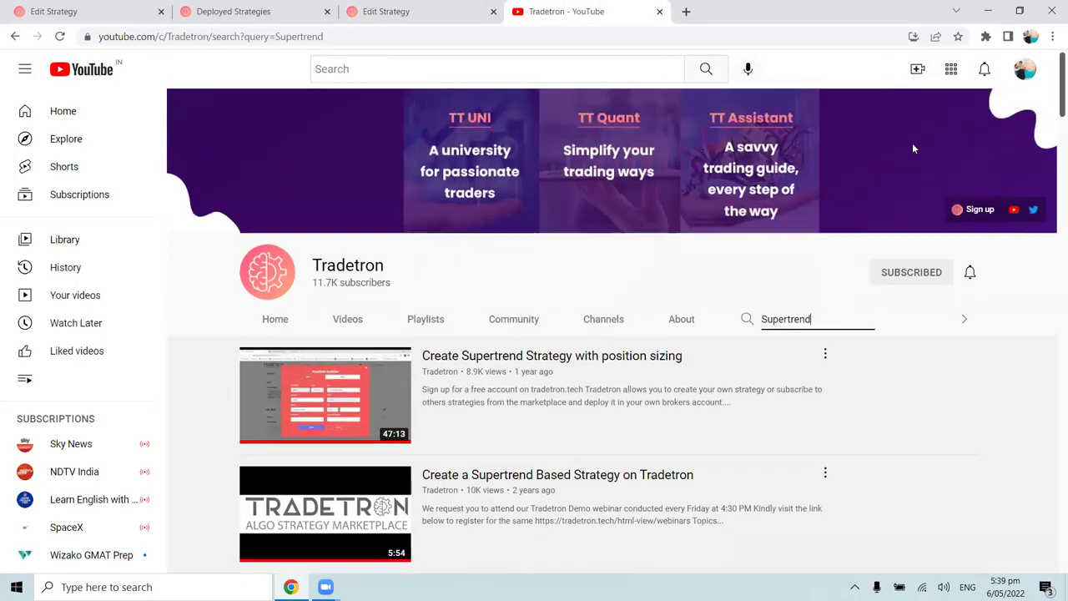
left_click(802, 331)
left_click(746, 319)
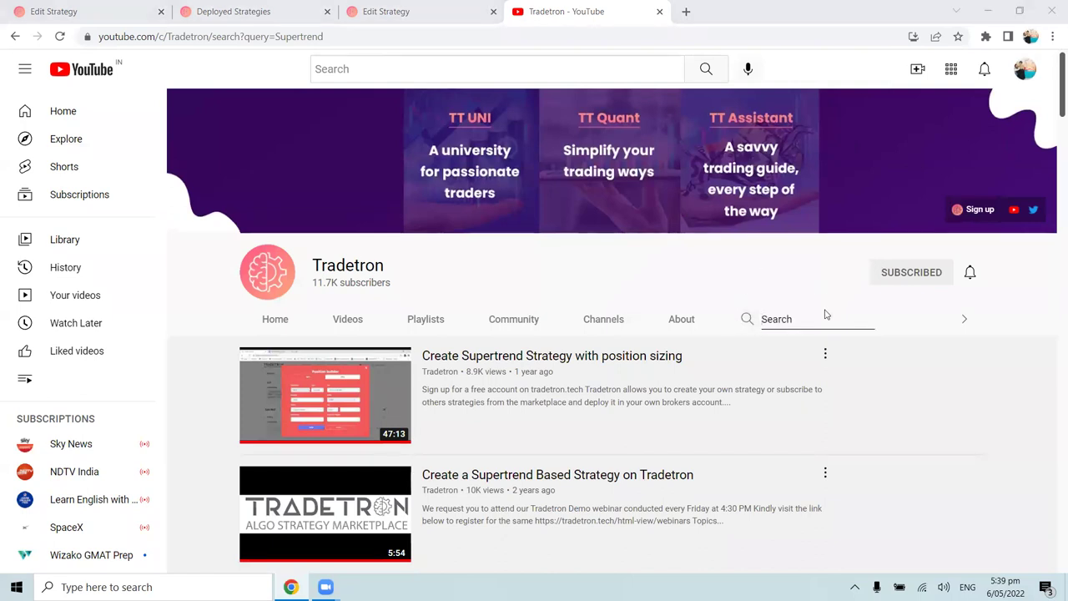
type("EMA")
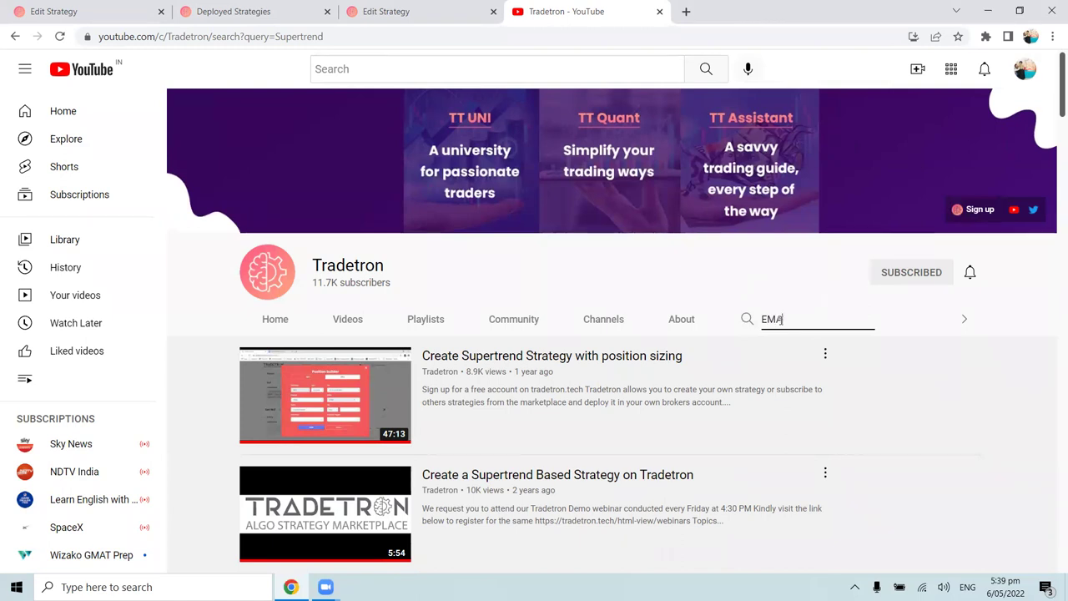
key("Return")
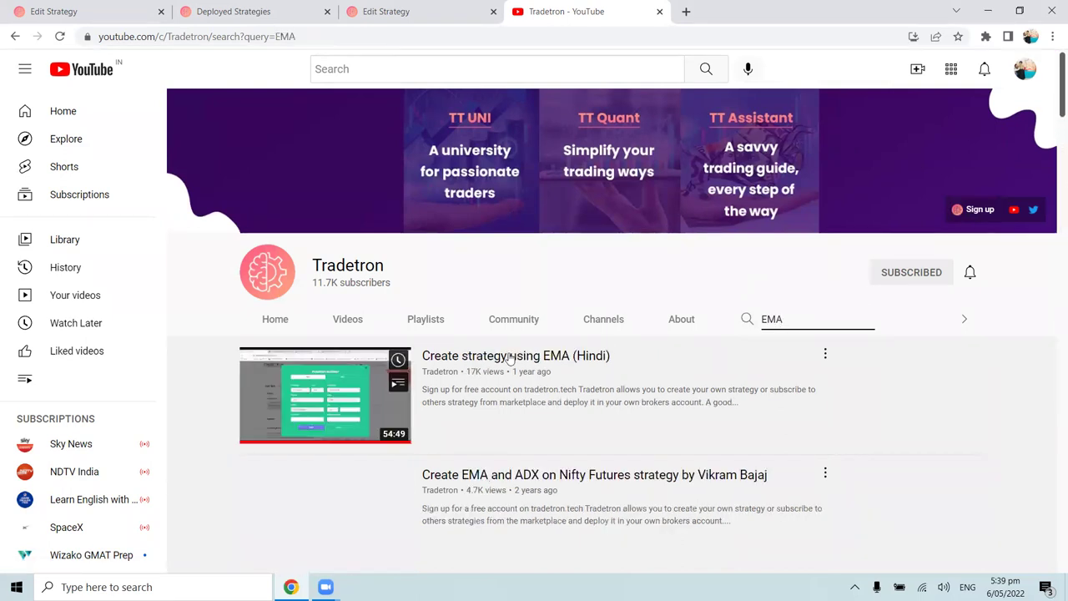
scroll(467, 392, "down", 3)
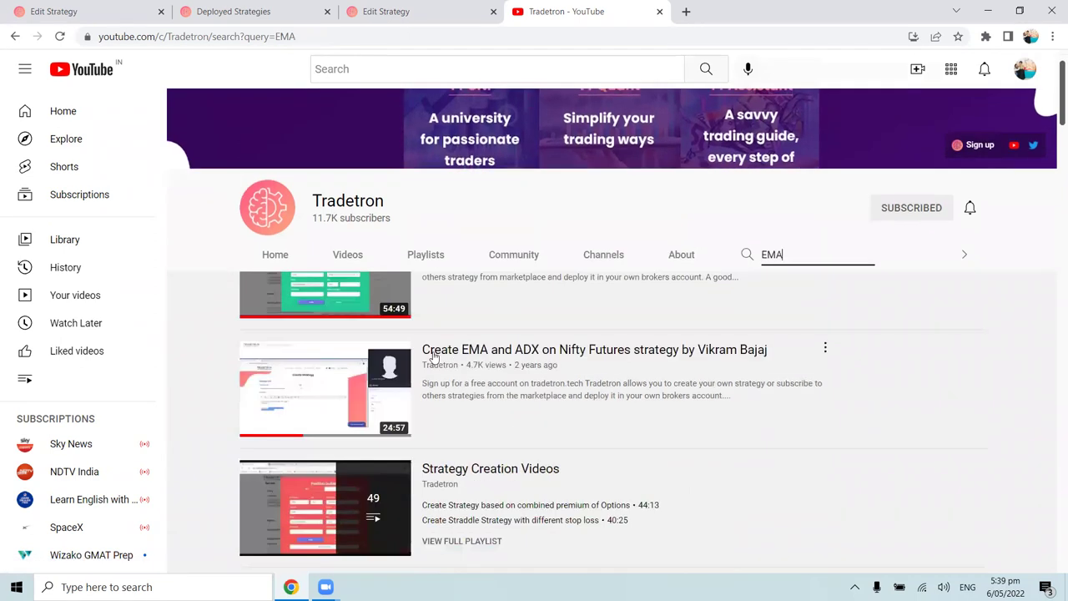
scroll(351, 381, "up", 3)
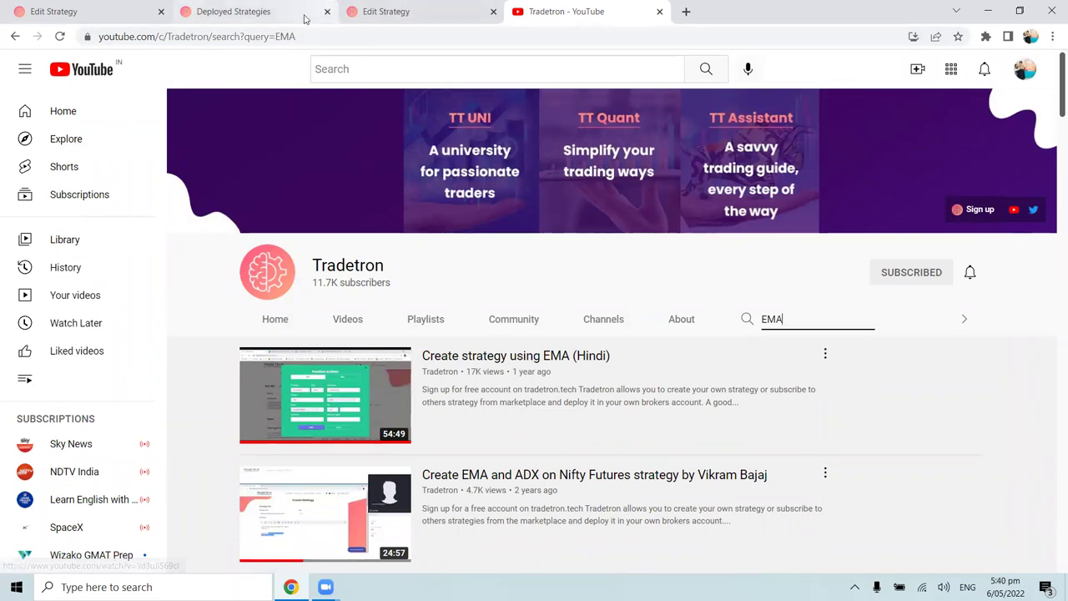
Step: Open Keyword Documentation in a new tab from the Deployed Strategies footer Resources links
left_click(686, 11)
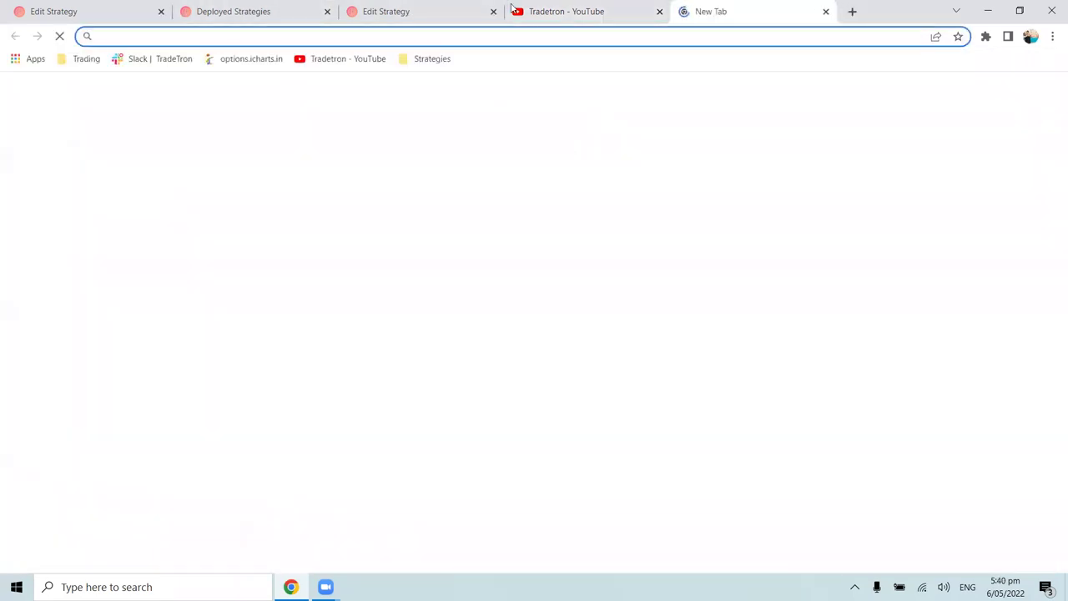
left_click(221, 18)
scroll(83, 321, "down", 10)
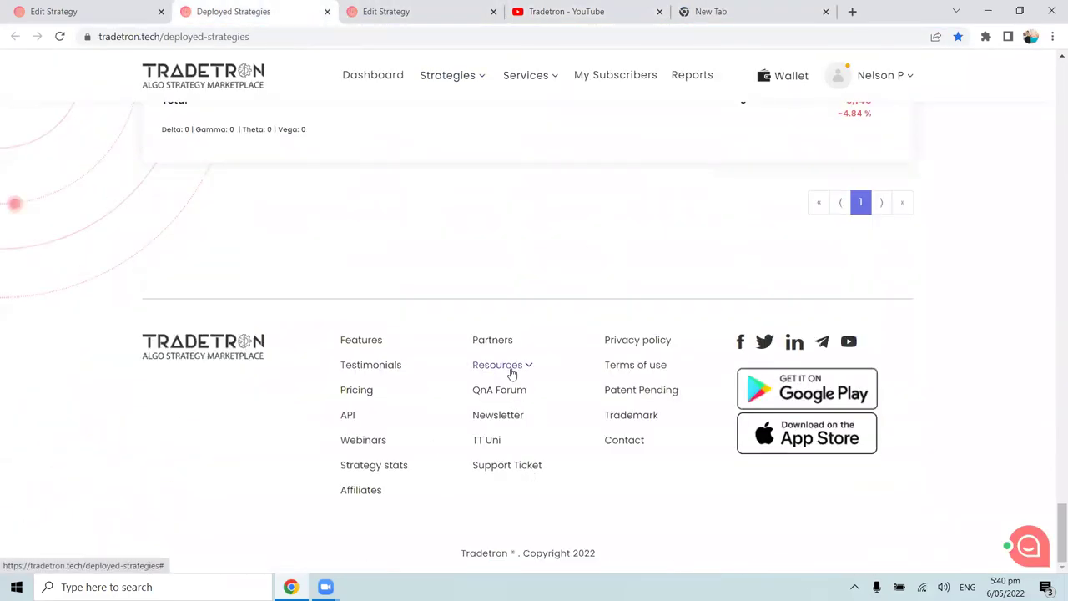
left_click(511, 373)
scroll(501, 401, "down", 1)
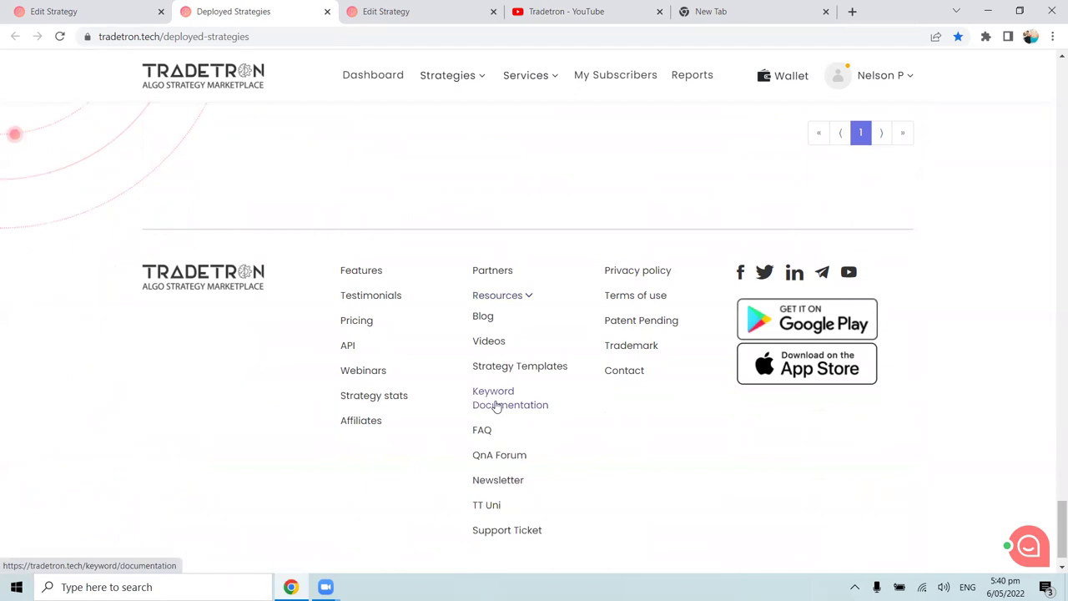
right_click(498, 404)
left_click(516, 416)
left_click(369, 11)
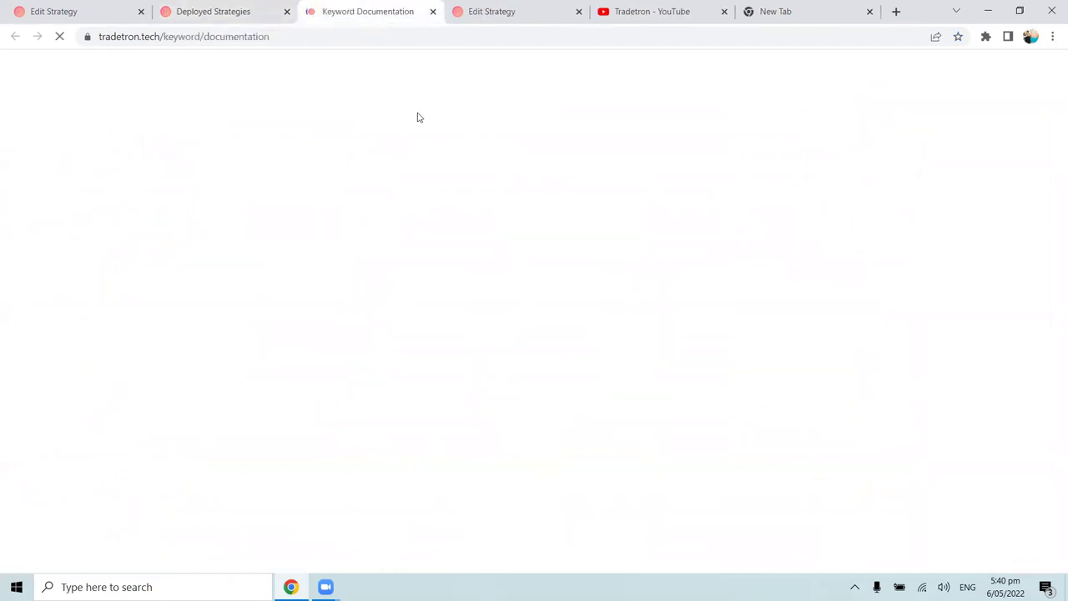
Step: Find 'EMA' on the documentation page and expand its description and usage example
scroll(450, 150, "down", 5)
scroll(467, 183, "down", 3)
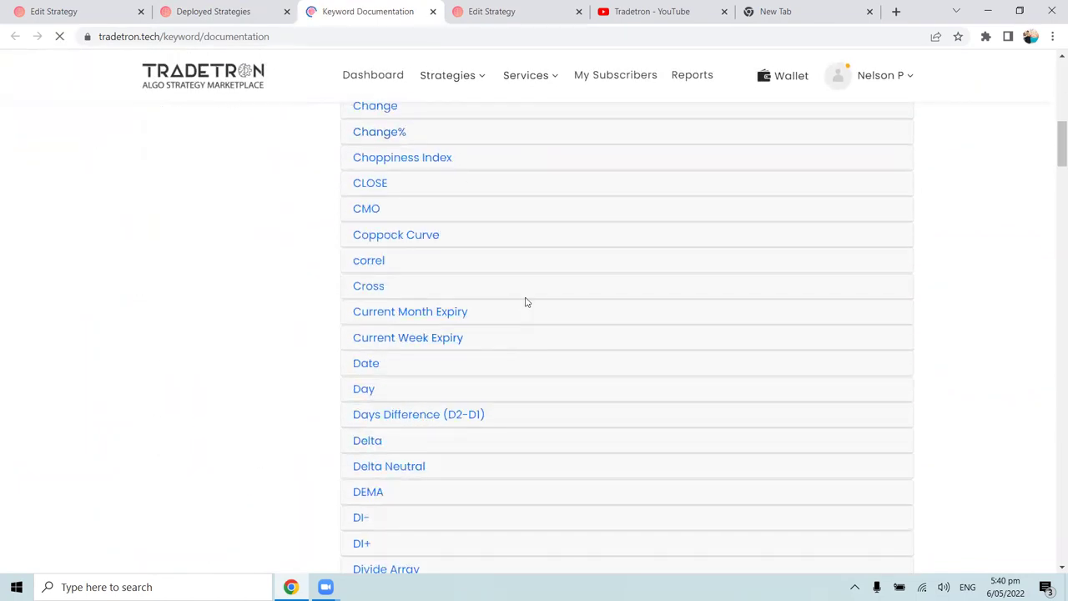
scroll(526, 302, "down", 2)
key("ctrl+f")
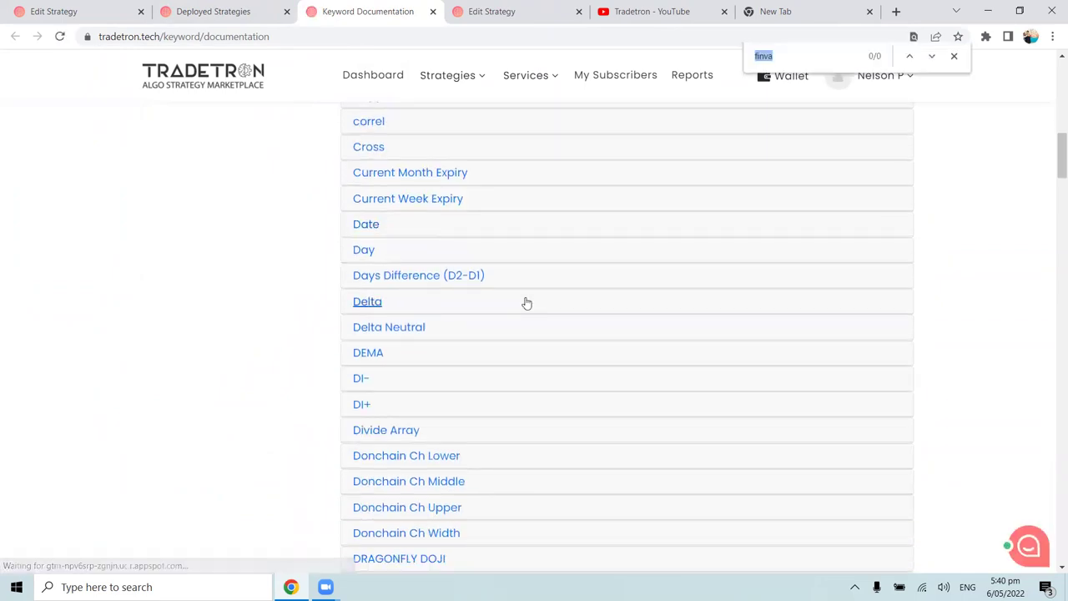
type("EMA")
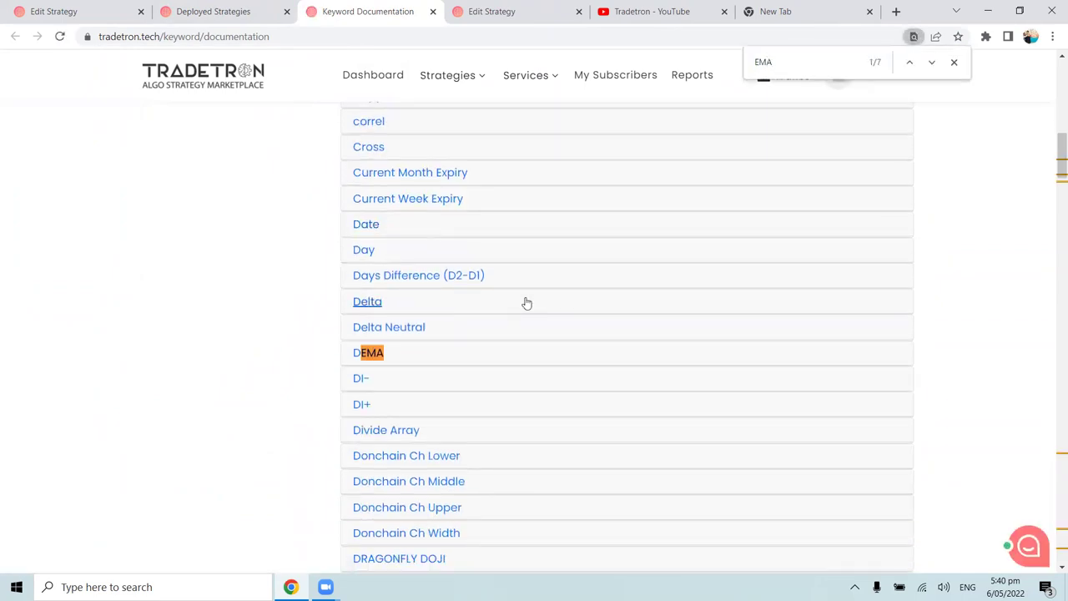
key("Return")
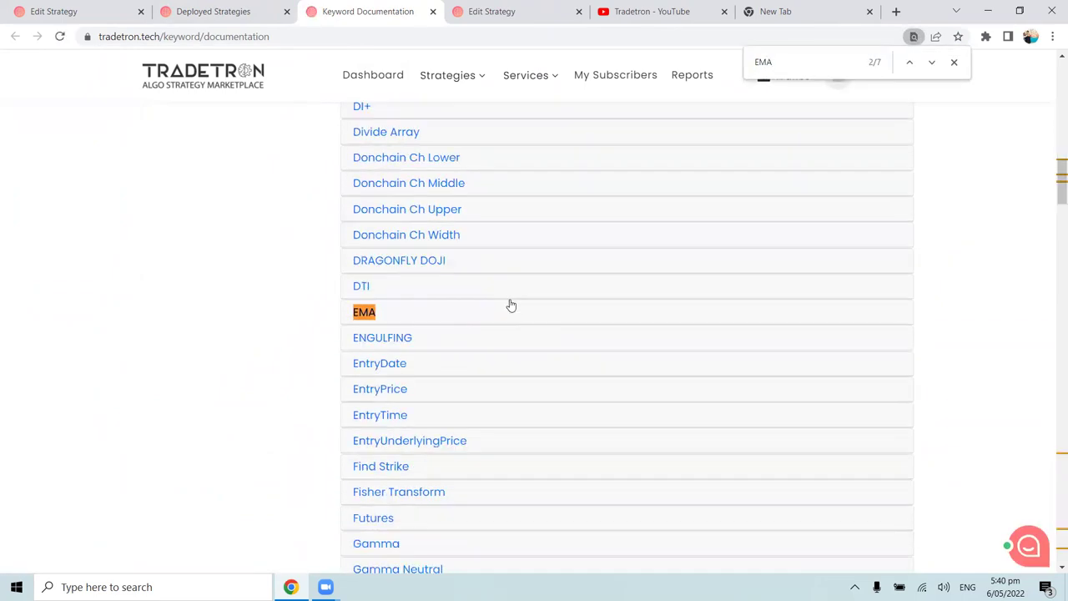
left_click(364, 312)
scroll(506, 329, "down", 2)
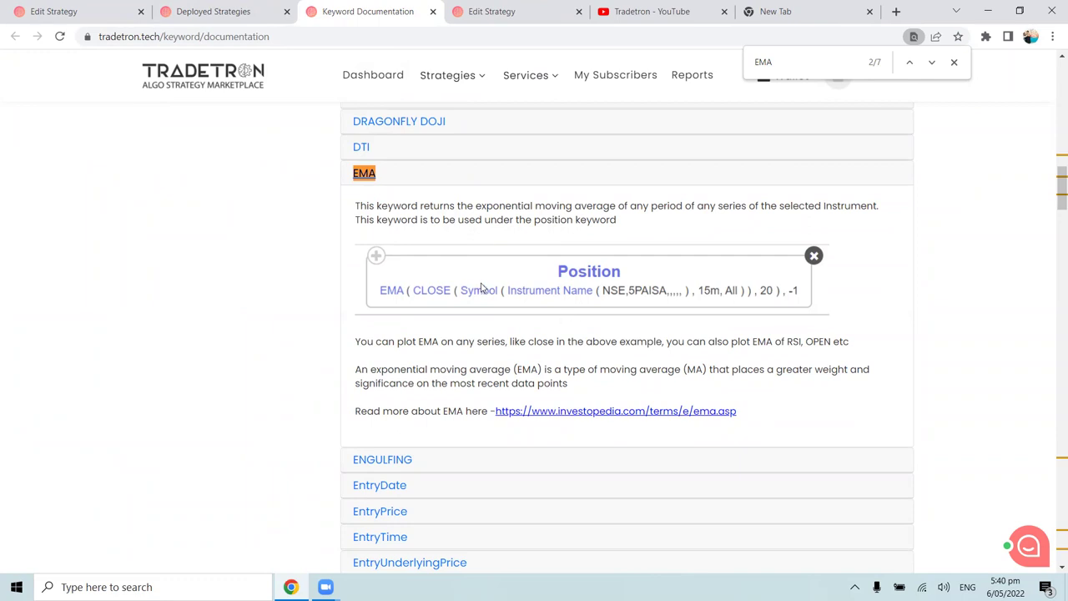
Step: Glance at the EMA video results, return to the docs, and open and close the support chat twice
left_click(656, 12)
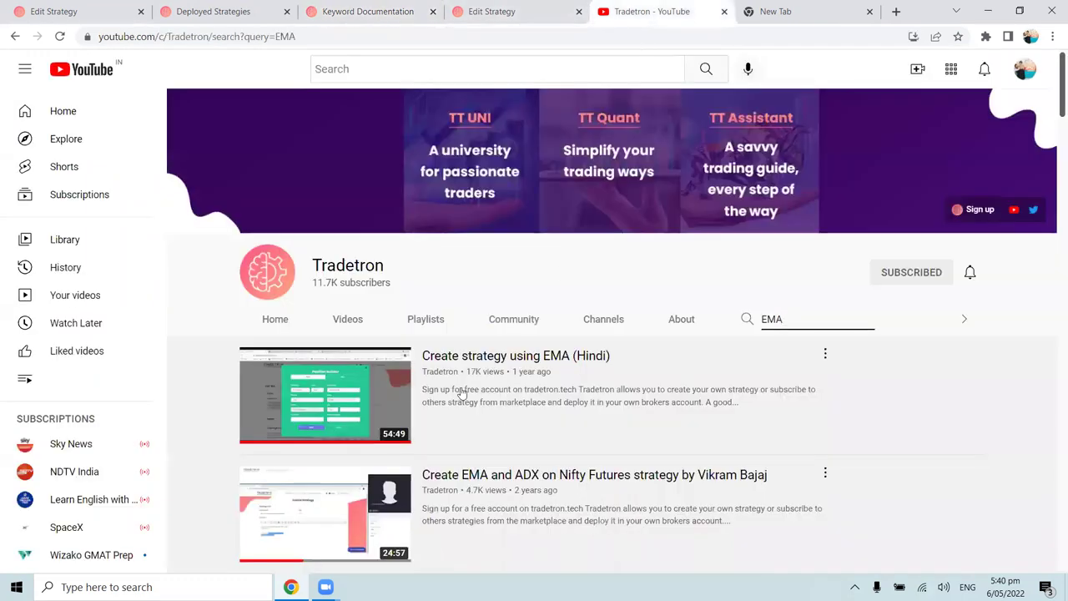
left_click(368, 12)
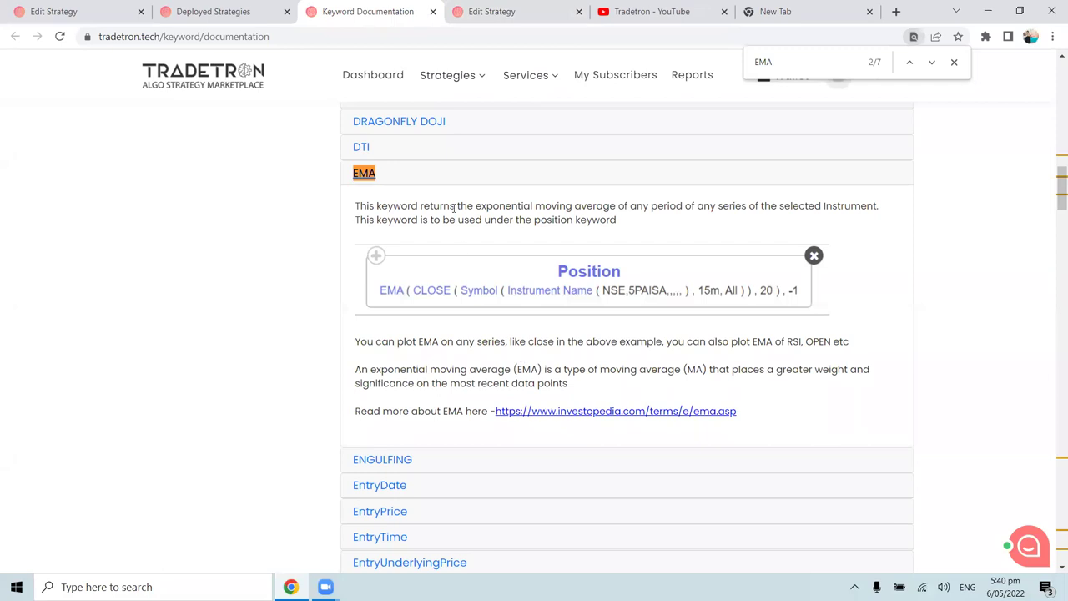
left_click(1029, 546)
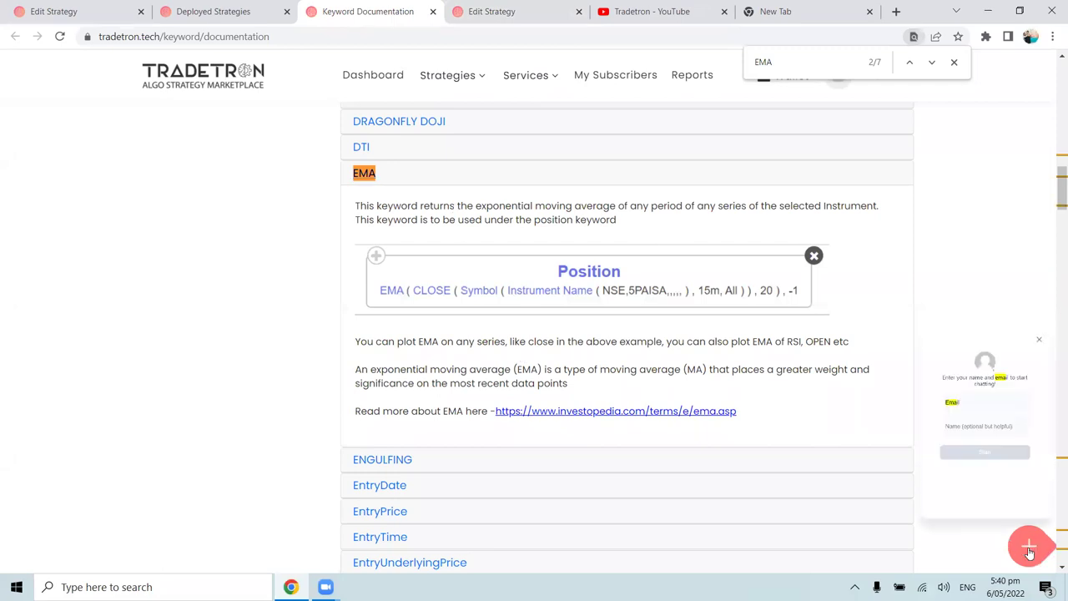
left_click(1029, 160)
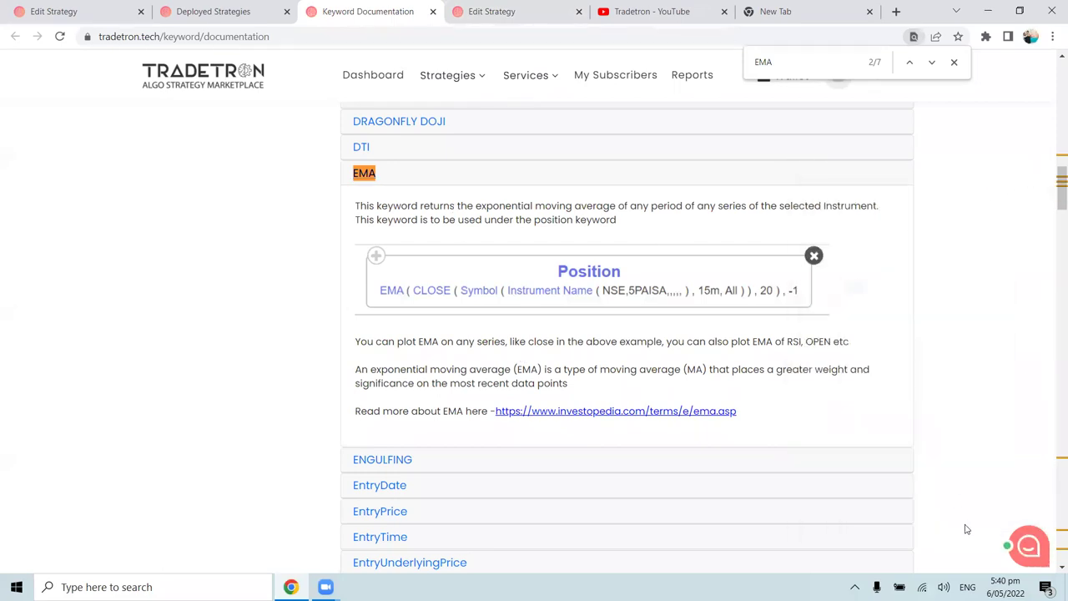
left_click(1023, 544)
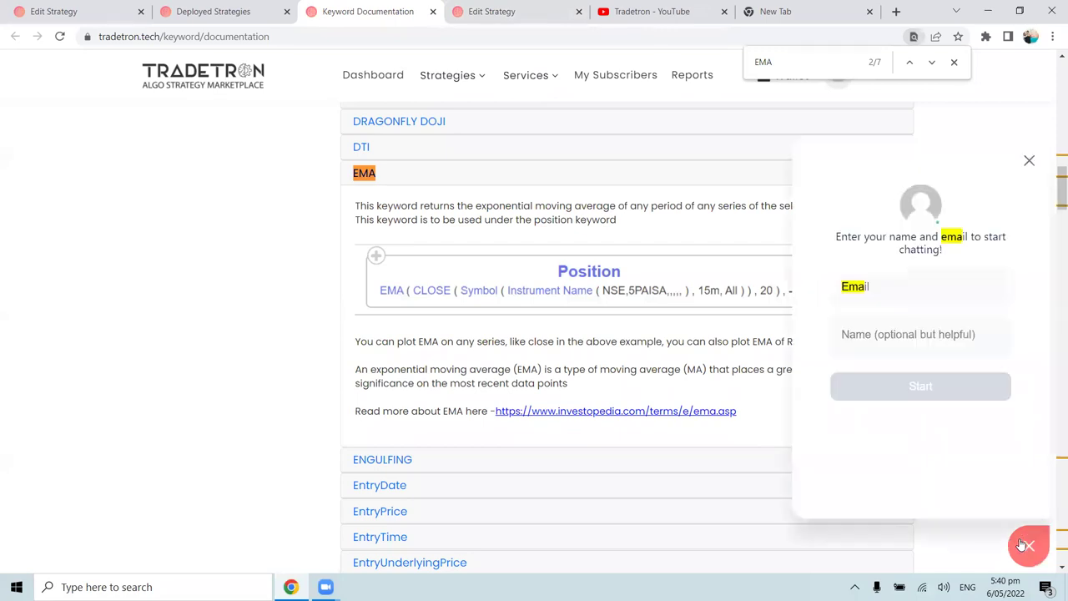
left_click(1032, 158)
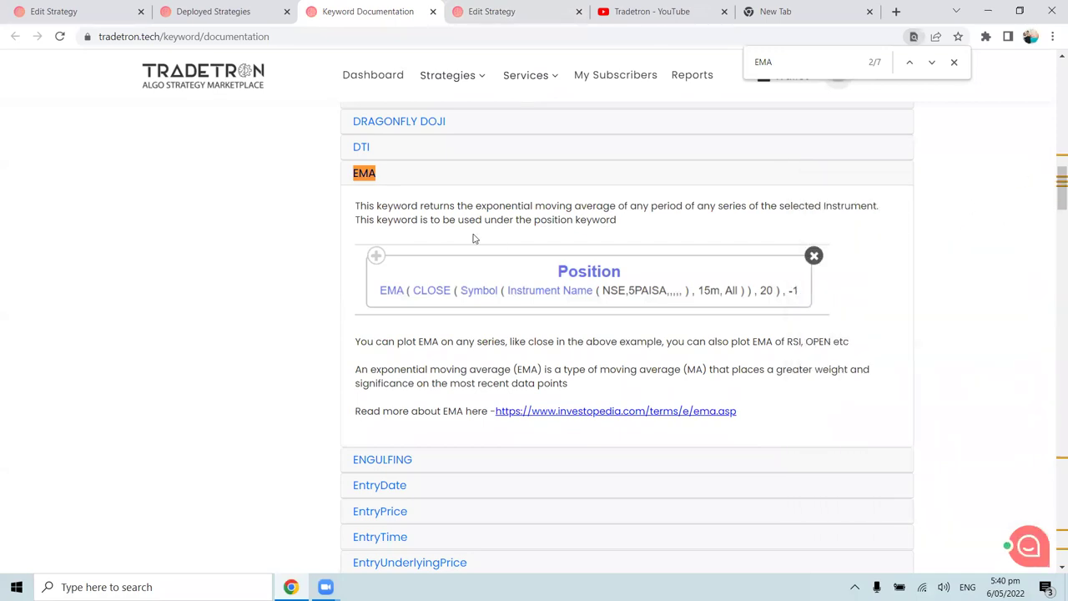
Step: Inspect Set №2's entry conditions in the Condition Builder and close it unchanged
left_click(83, 11)
scroll(367, 320, "down", 4)
scroll(392, 401, "down", 10)
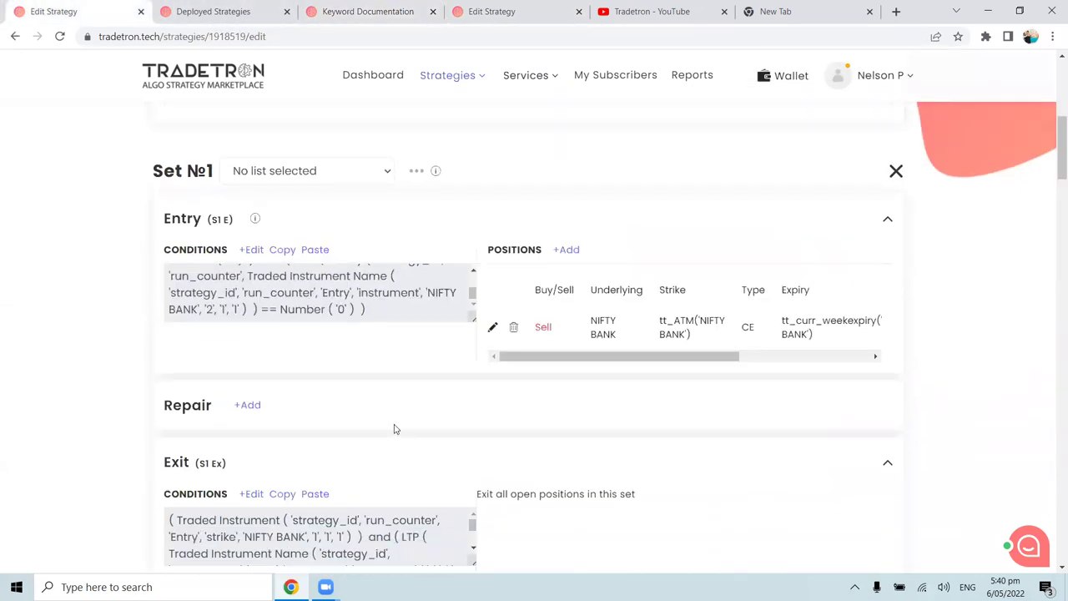
scroll(422, 342, "up", 3)
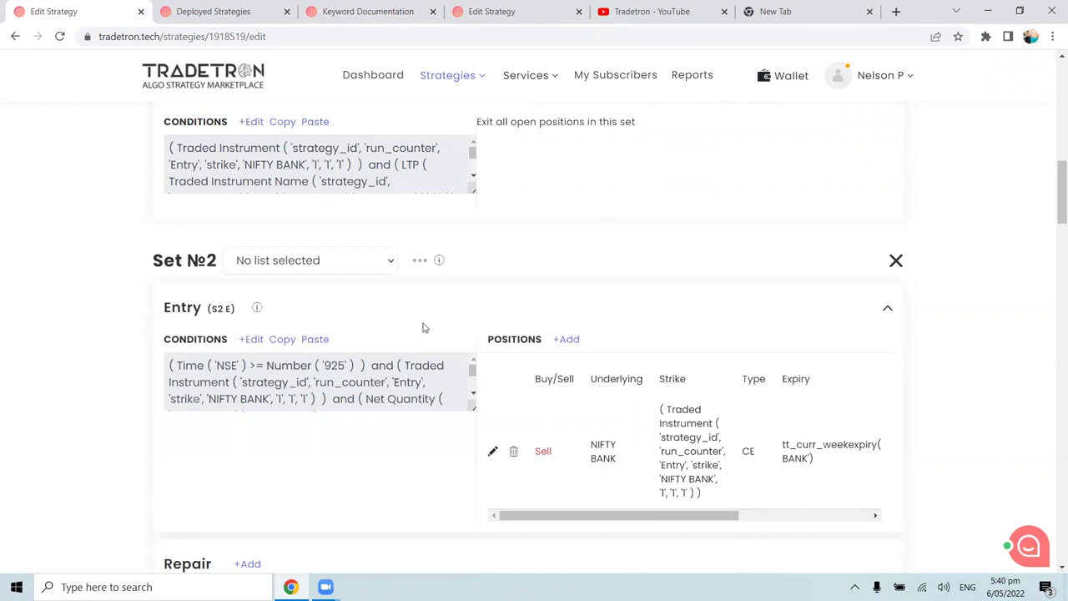
scroll(423, 327, "down", 1)
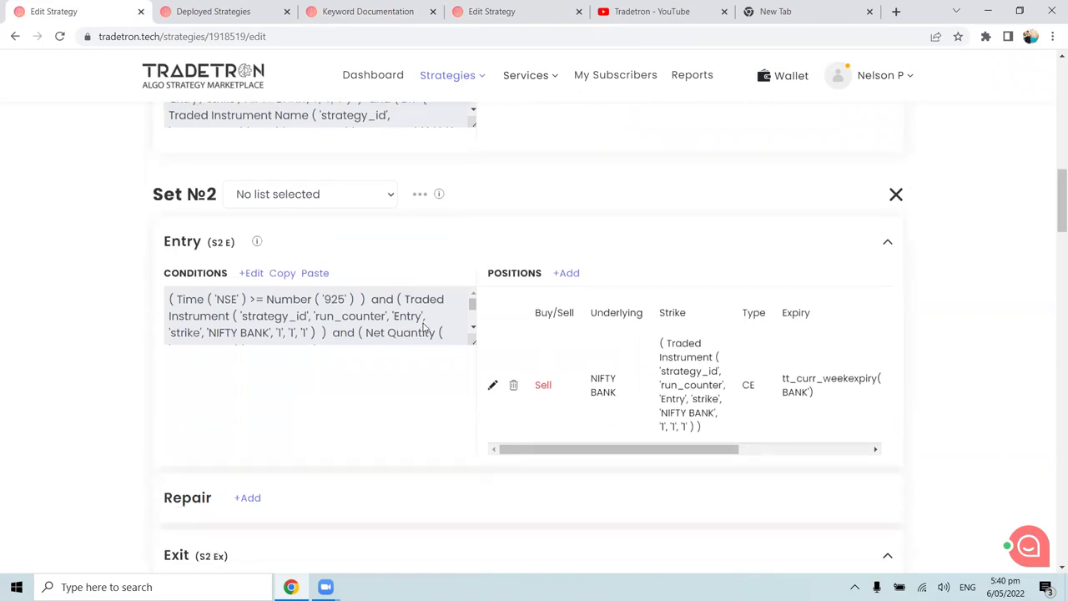
left_click(253, 270)
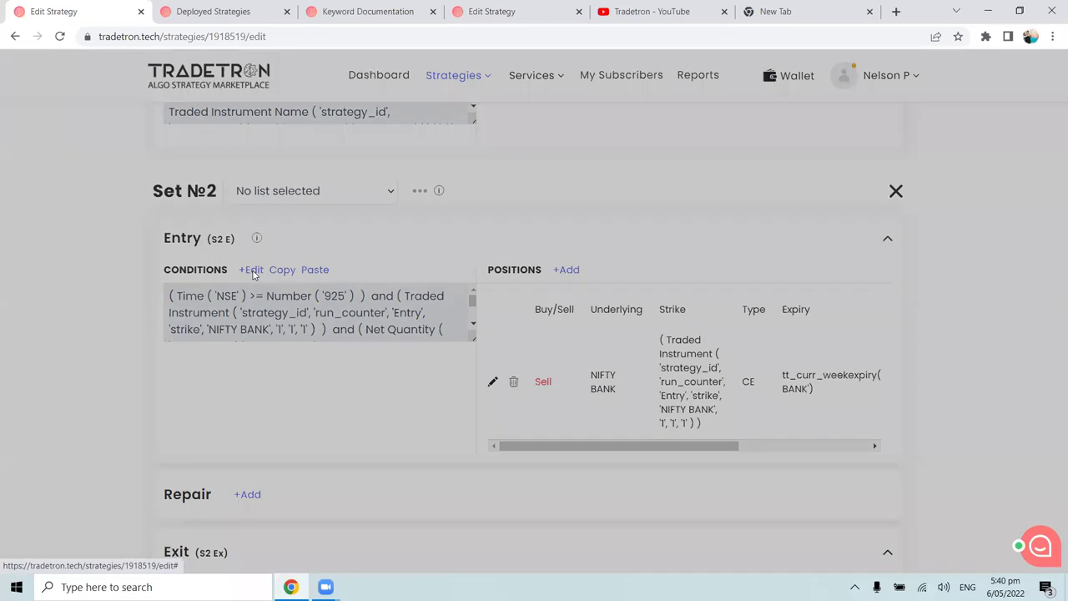
scroll(641, 313, "down", 2)
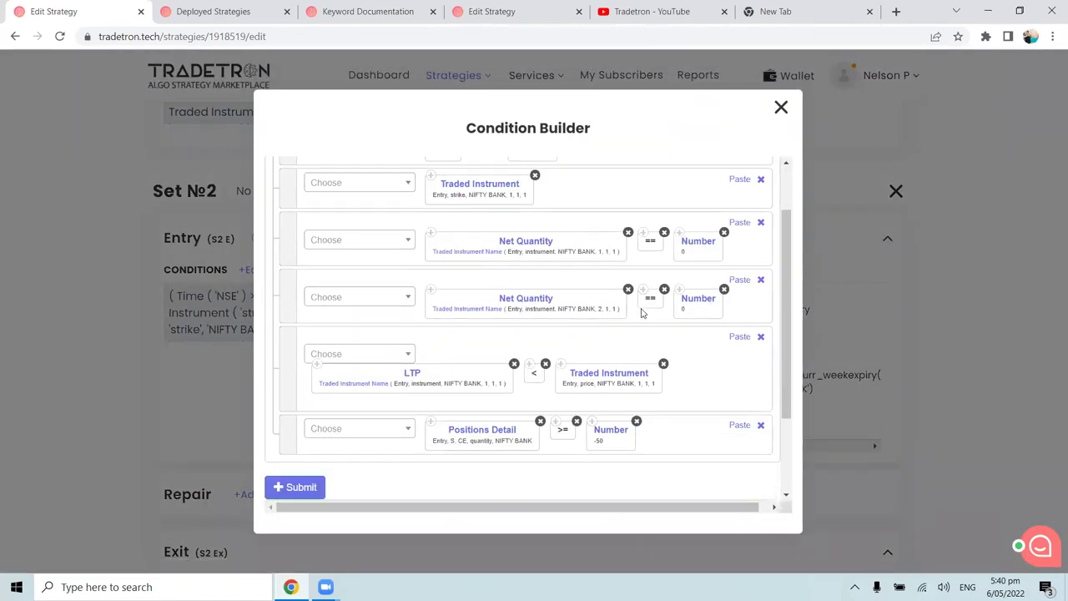
scroll(558, 292, "up", 2)
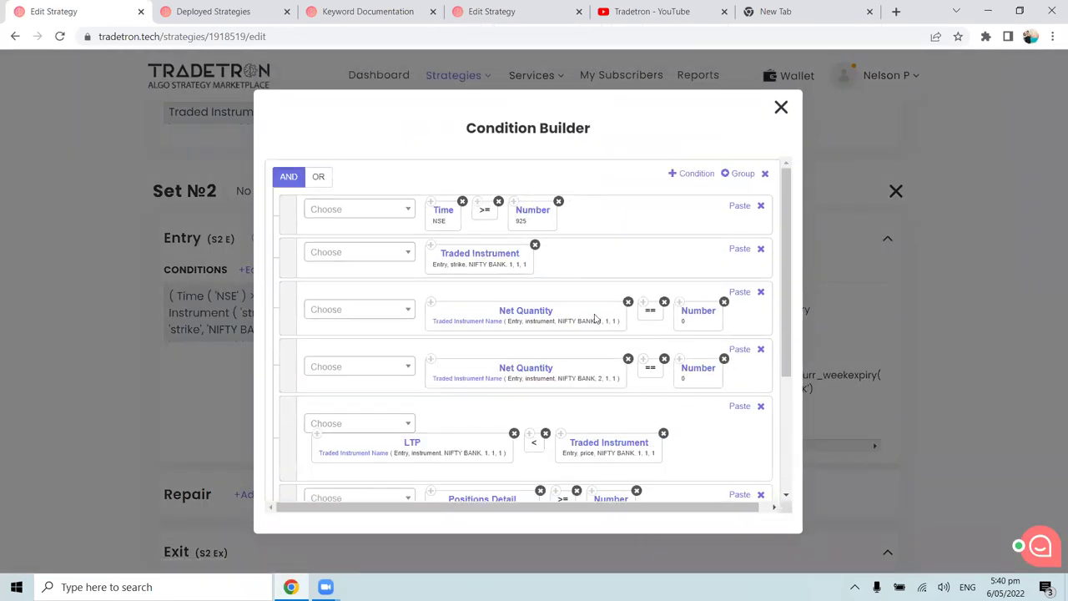
left_click(780, 105)
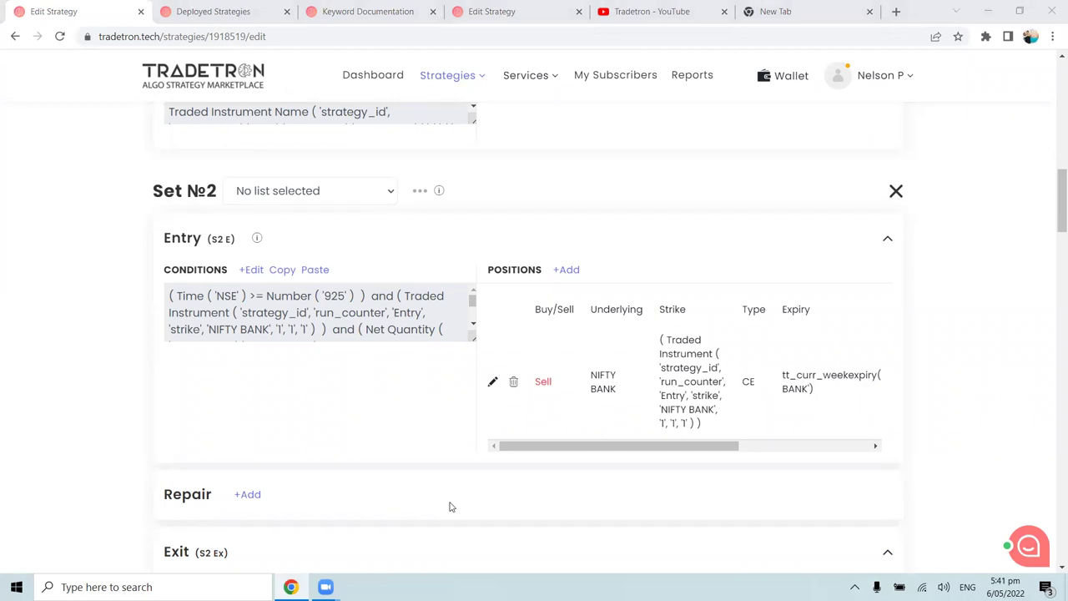
Step: Scroll through the strategy's later sets, then go back to the YouTube EMA results
left_click(990, 375)
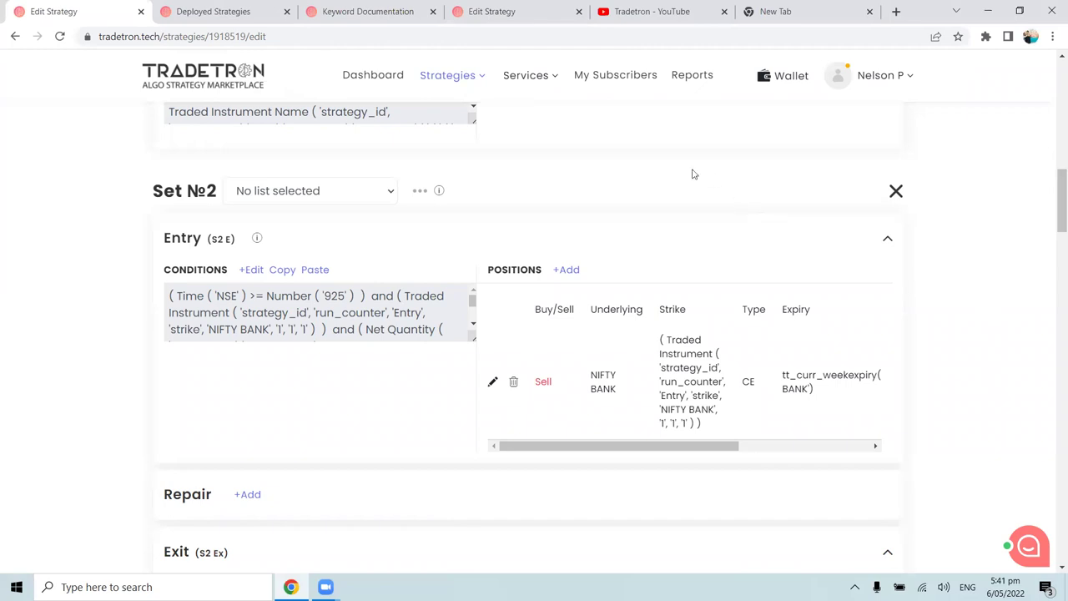
scroll(1015, 348, "down", 10)
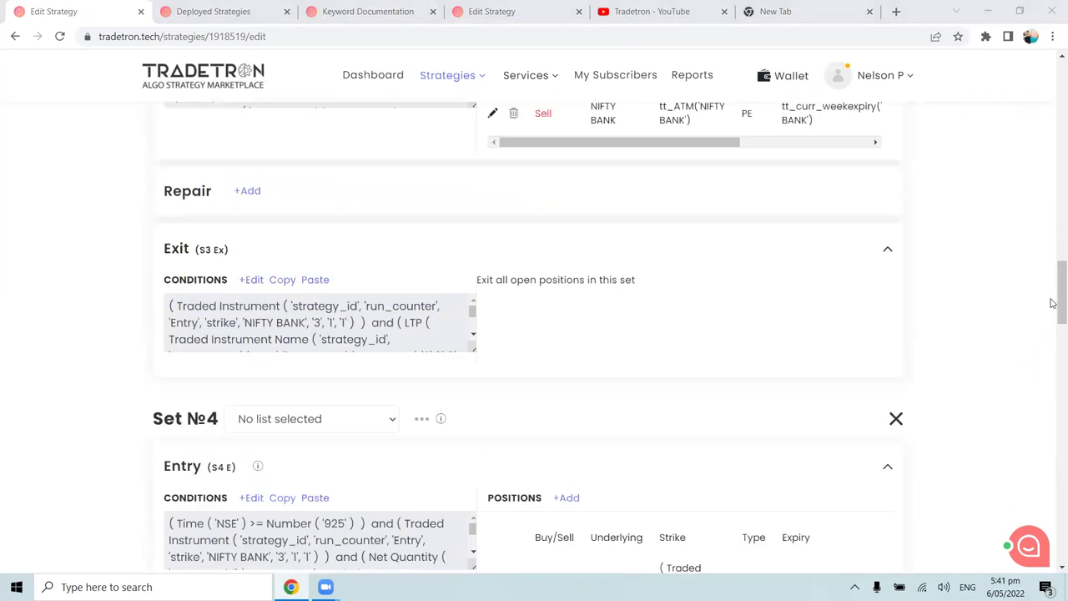
scroll(1053, 303, "down", 15)
scroll(595, 281, "up", 2)
left_click(639, 7)
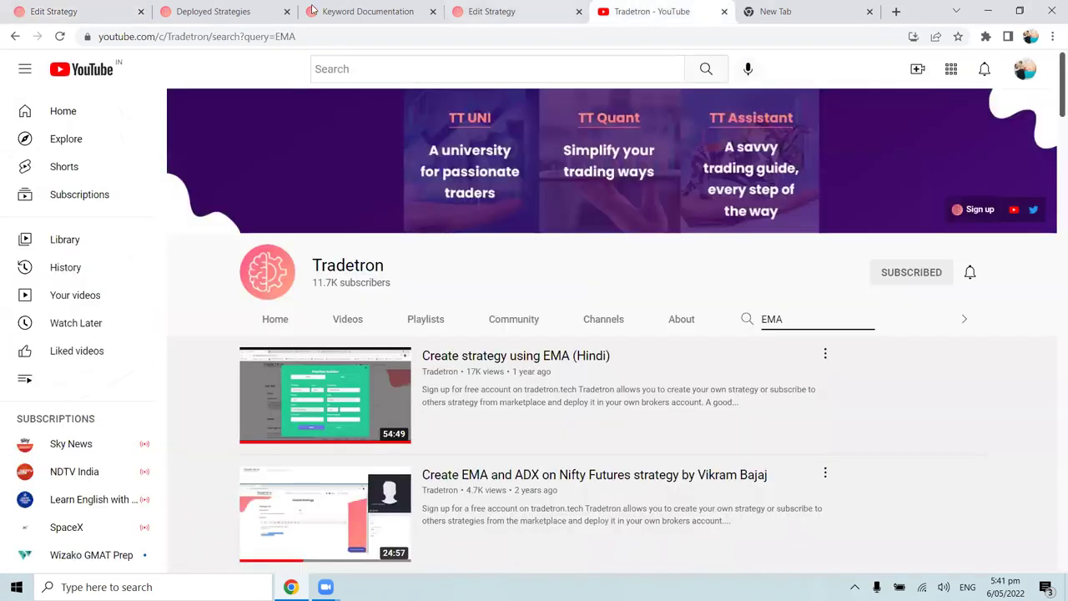
Step: Open the footer's Support Ticket link in a new tab and view the support centre
left_click(219, 13)
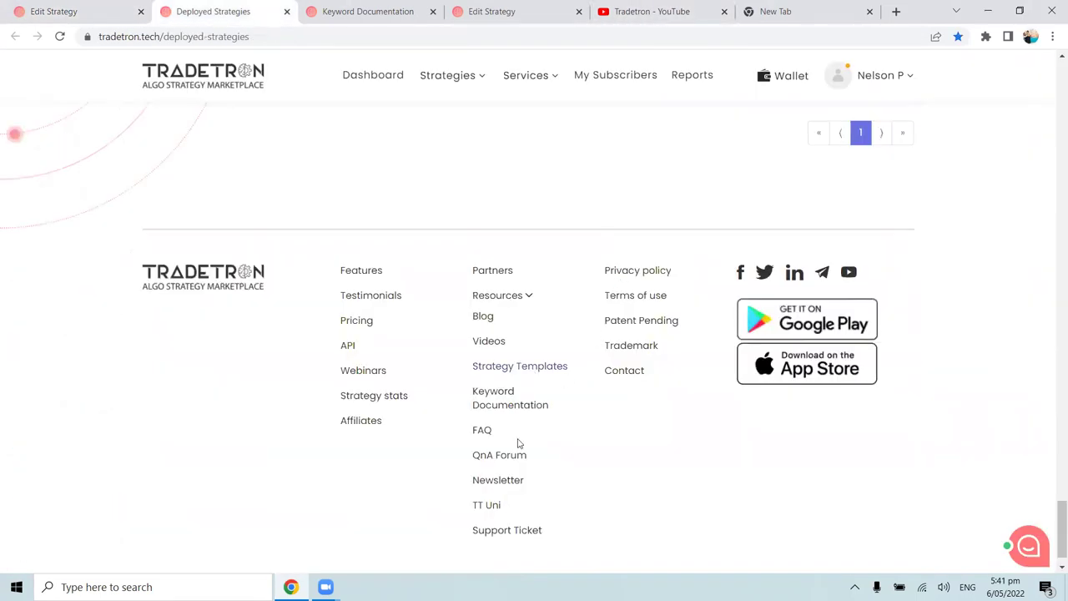
scroll(549, 467, "down", 1)
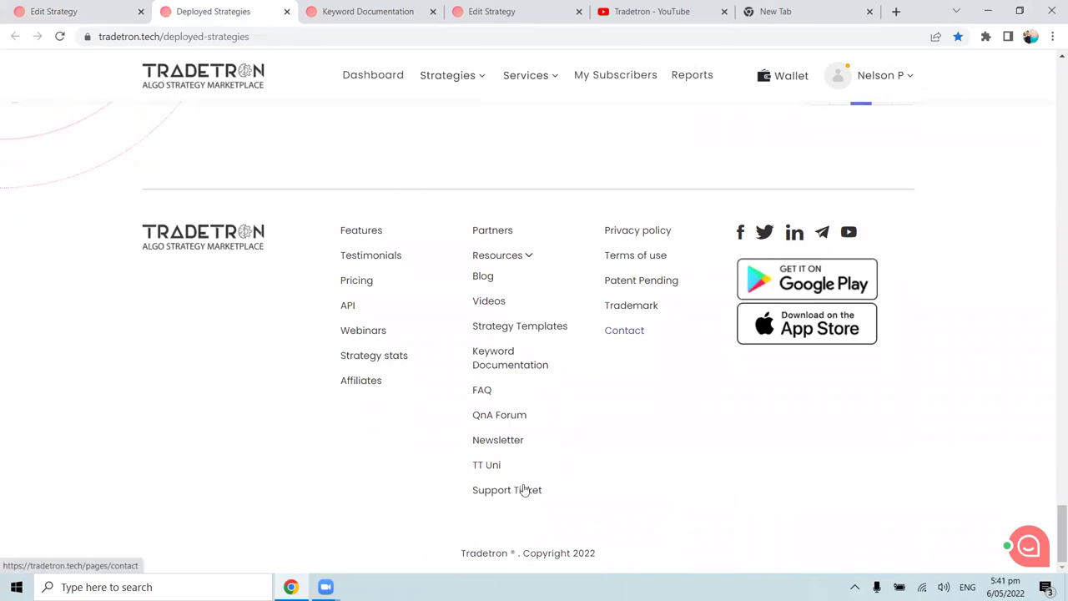
right_click(505, 494)
left_click(561, 365)
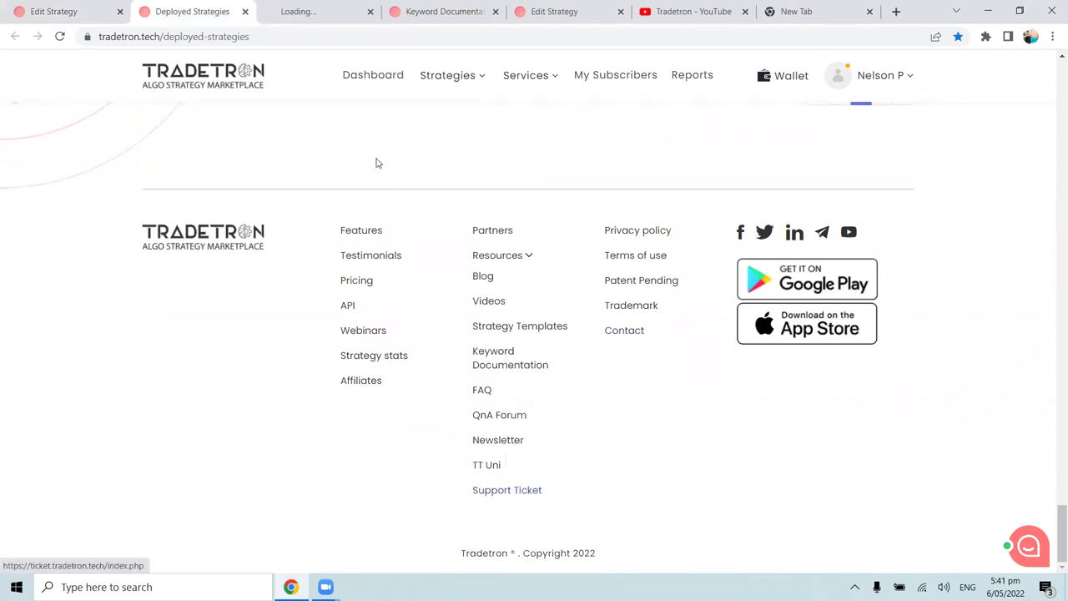
left_click(319, 12)
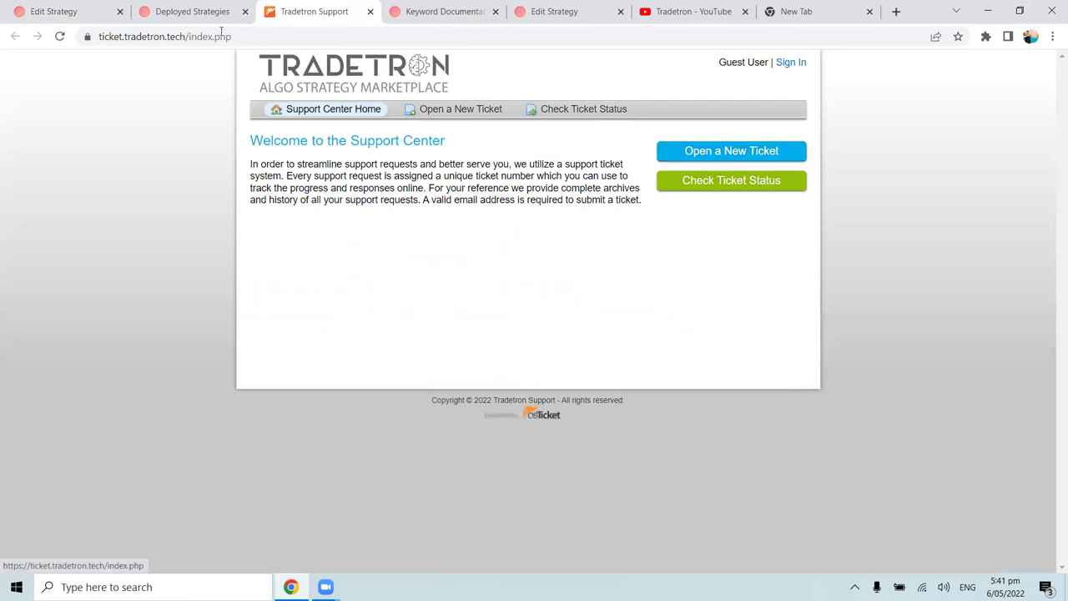
left_click(189, 13)
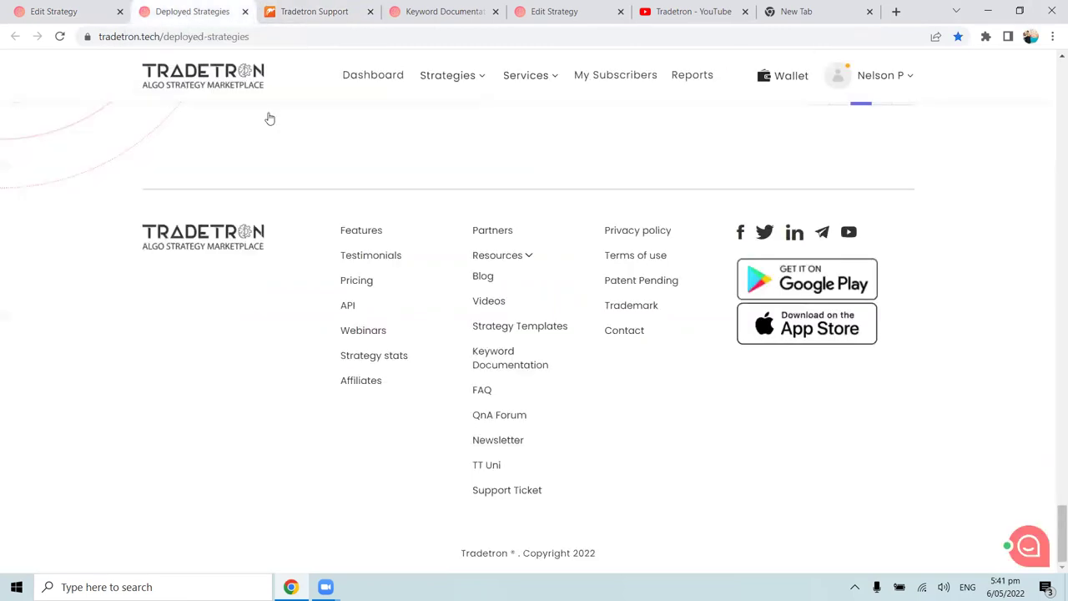
Step: Open the Contact link in a new tab, read it, then return to the YouTube EMA results
right_click(626, 332)
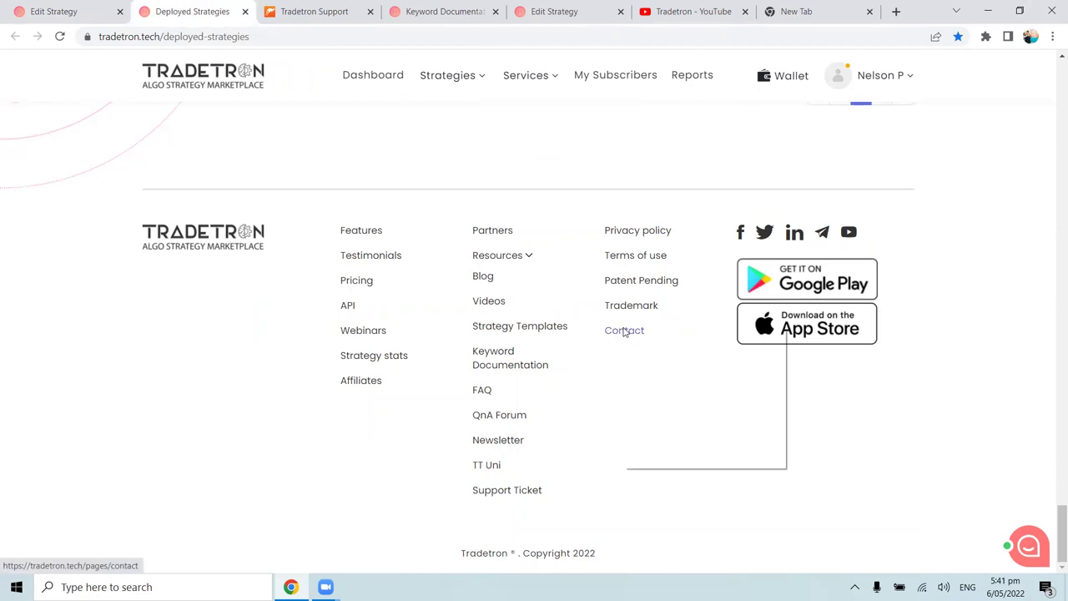
left_click(686, 338)
left_click(376, 17)
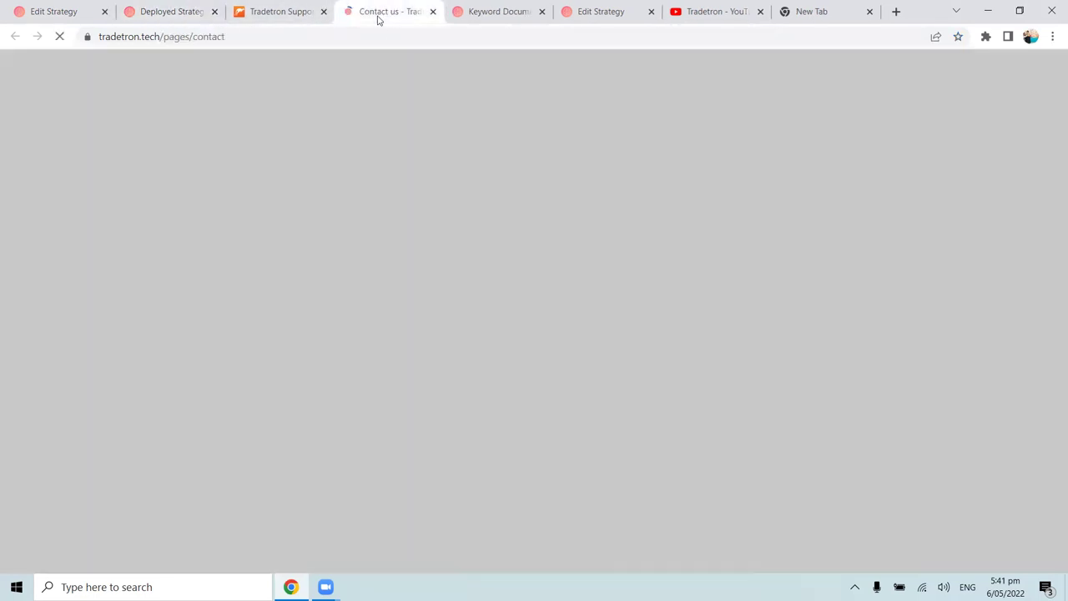
scroll(549, 253, "down", 4)
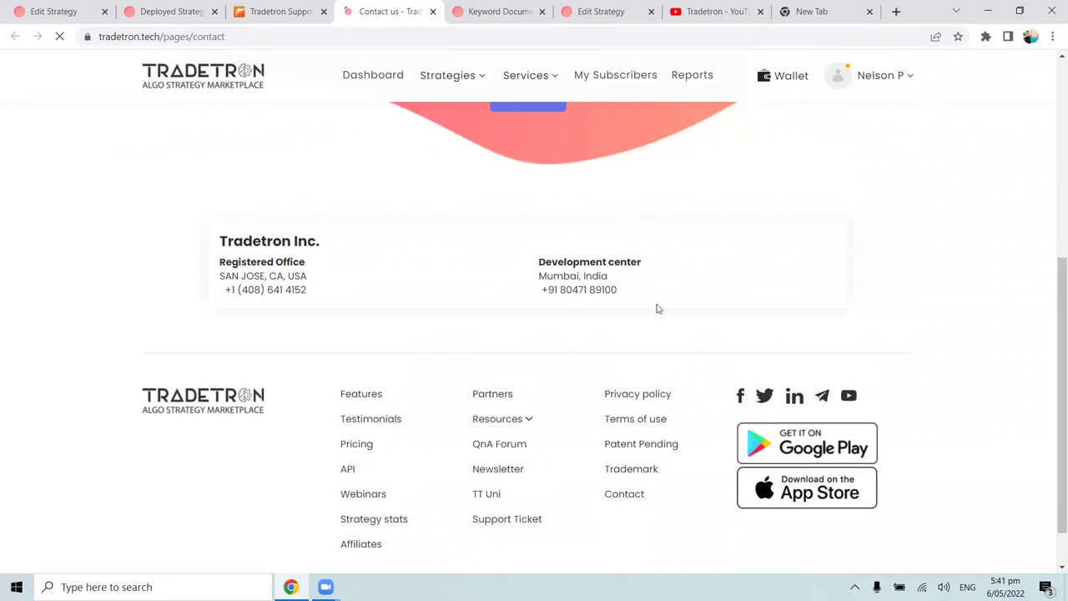
left_click(279, 12)
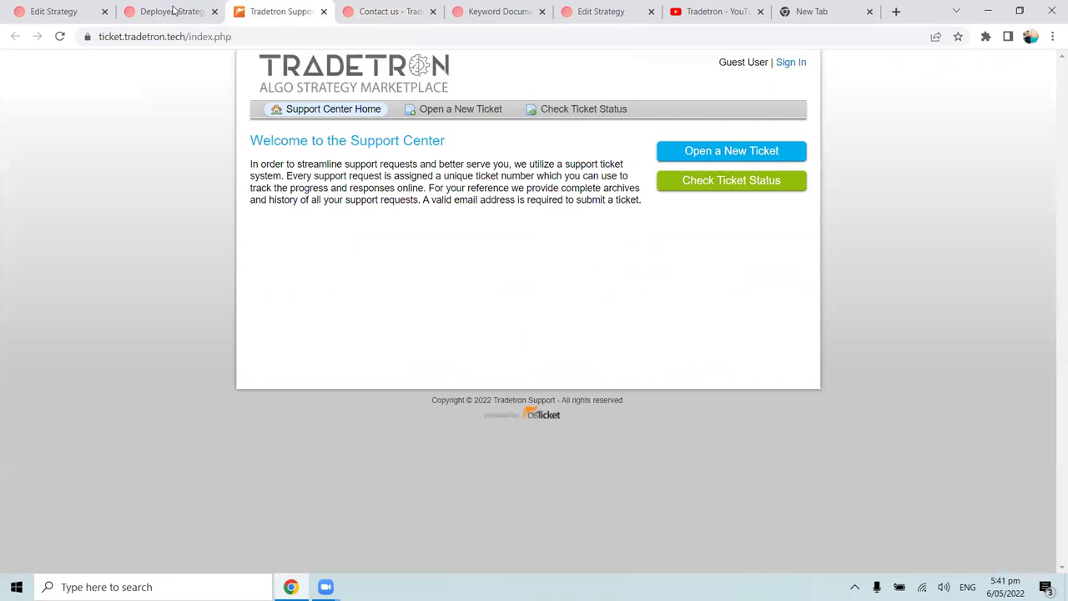
left_click(174, 11)
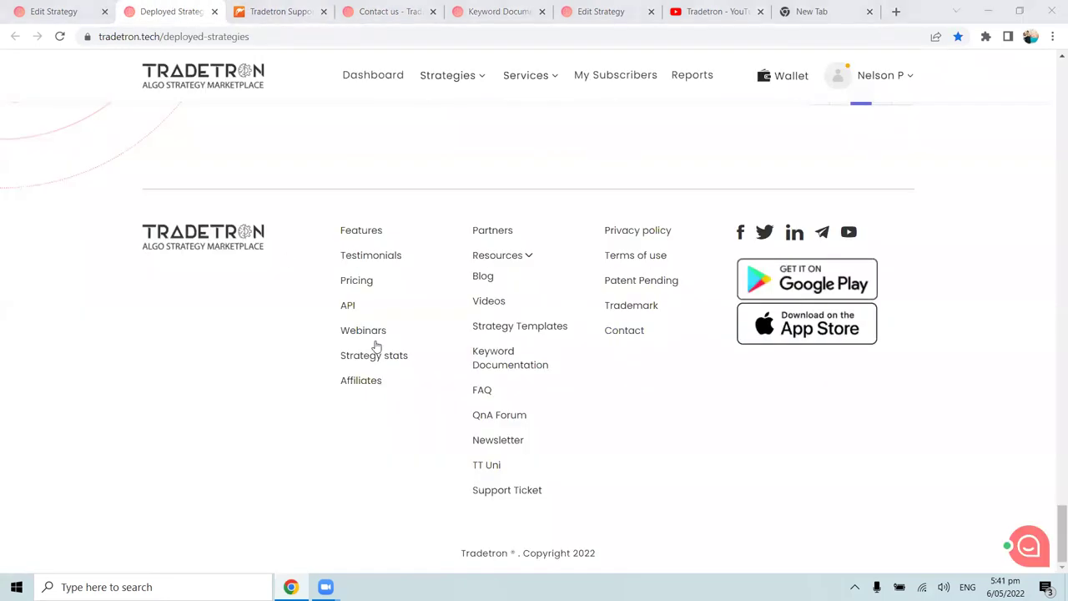
left_click(700, 18)
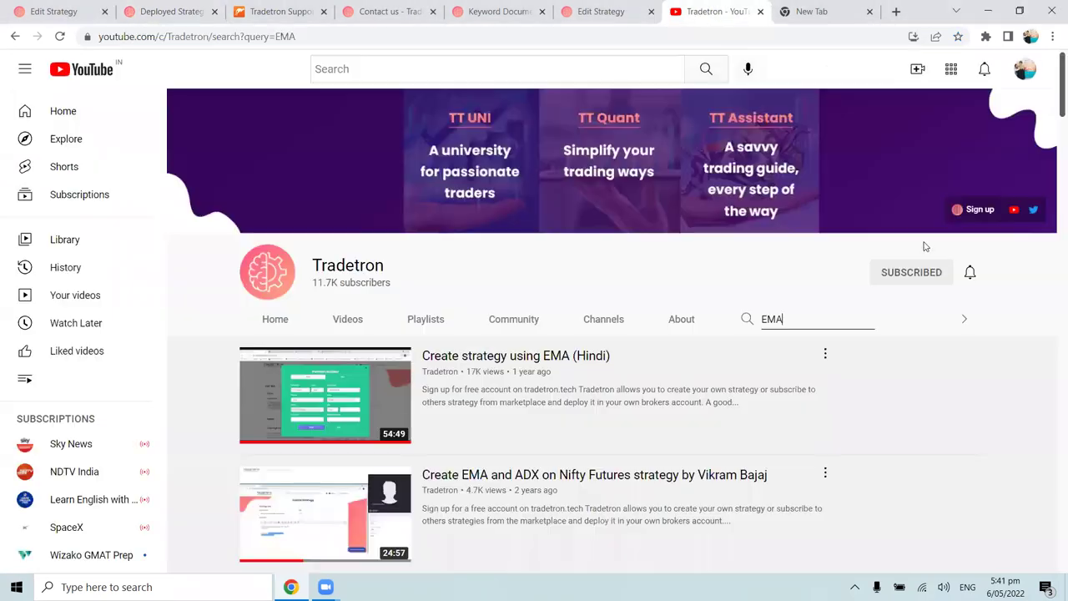
Step: Back on the keyword documentation, close the EMA find bar to clear its highlights
left_click(482, 15)
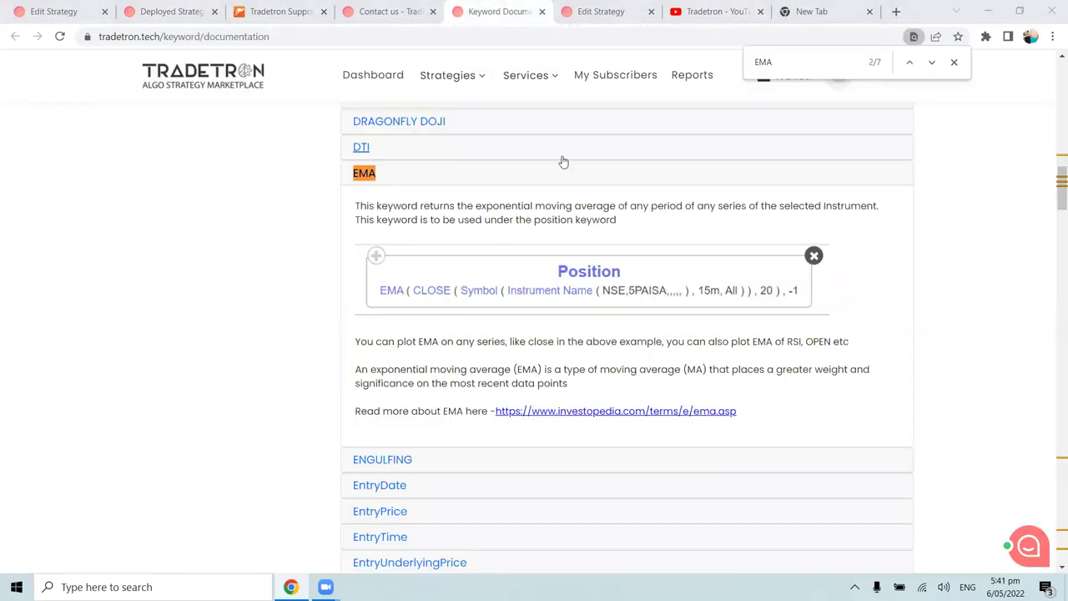
left_click_drag(619, 220, 458, 206)
left_click(456, 219)
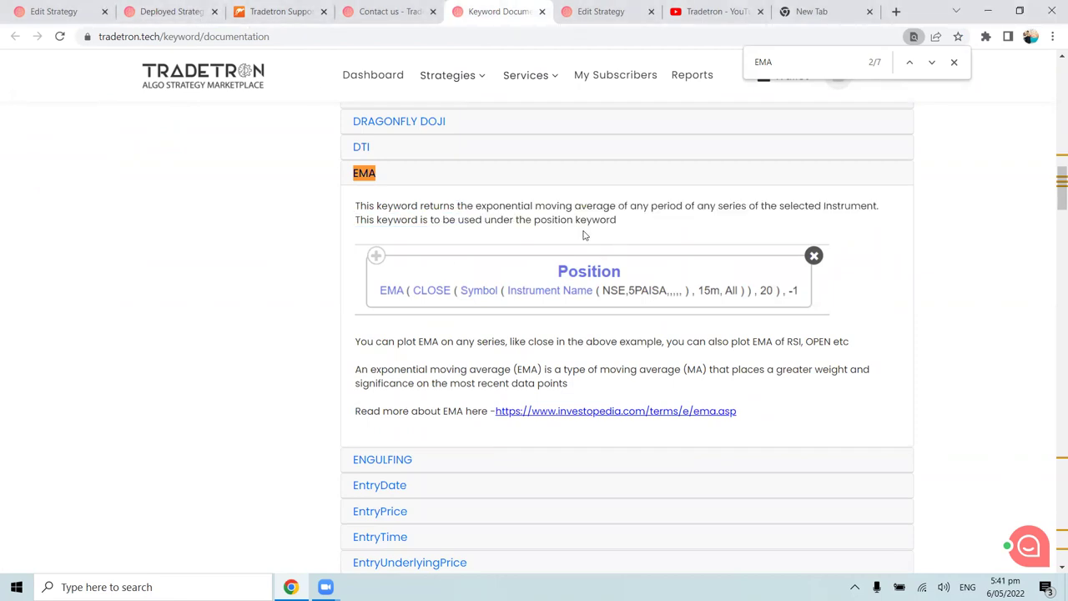
left_click(954, 63)
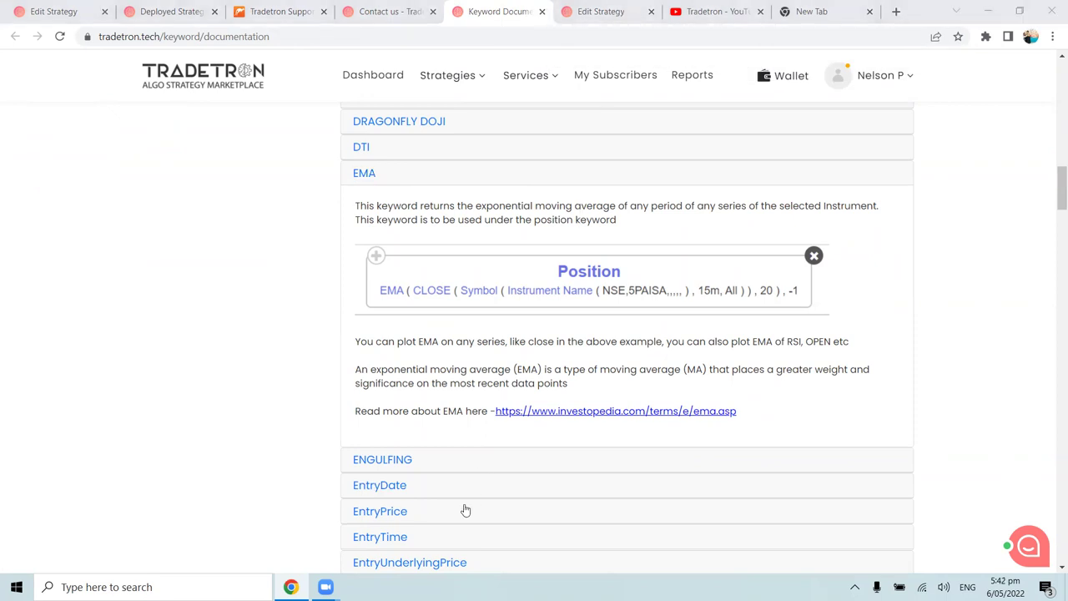
Step: Scroll to the end of the keyword list, through Zero Lag EMA and Zscore
scroll(754, 403, "down", 8)
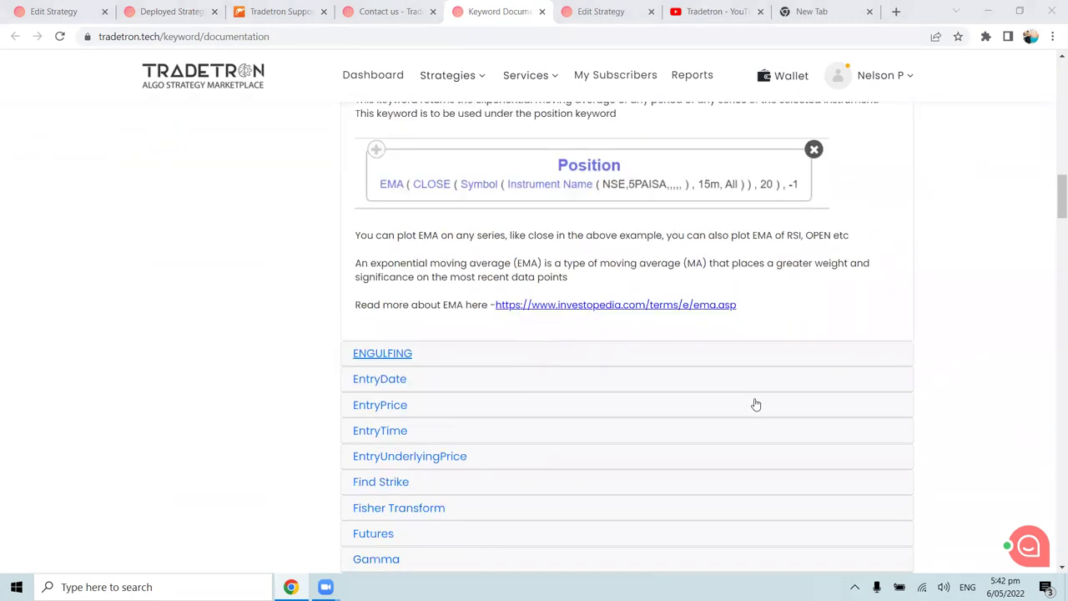
scroll(755, 403, "down", 8)
left_click_drag(1054, 325, 1053, 521)
scroll(1053, 521, "down", 5)
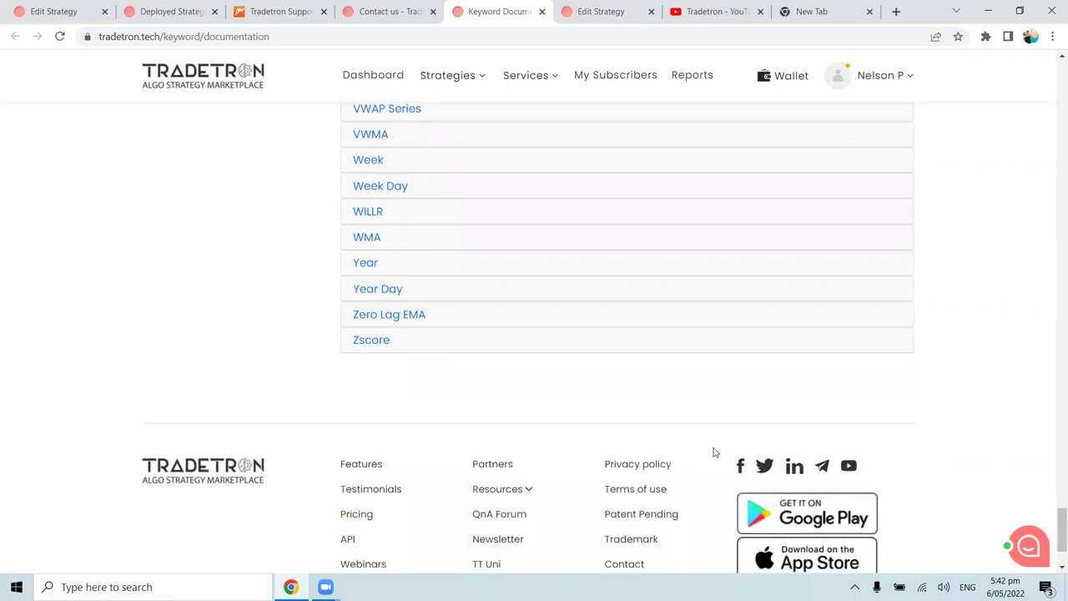
scroll(712, 449, "down", 2)
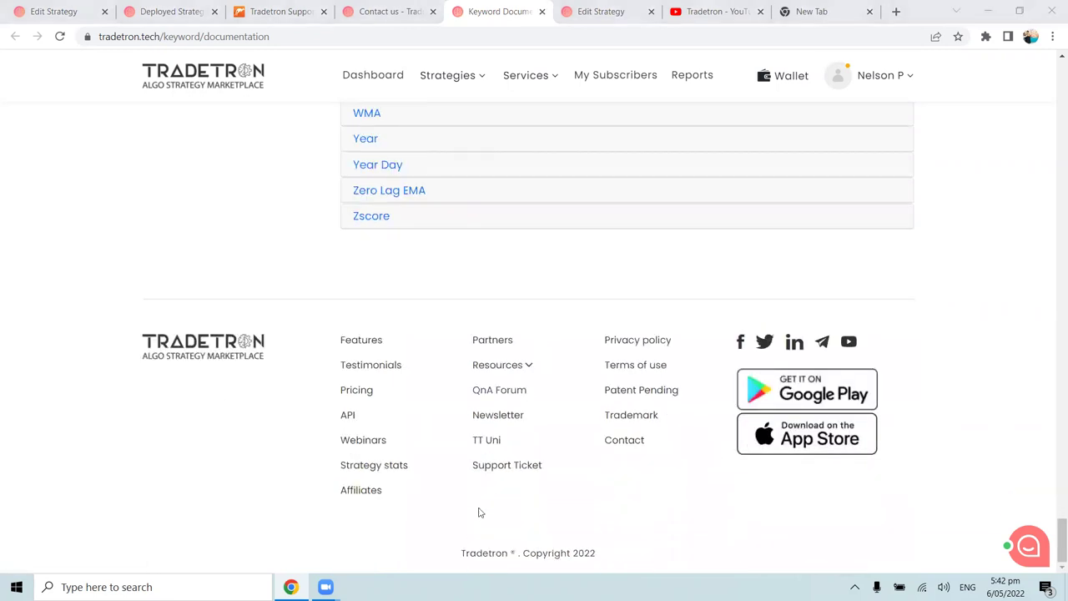